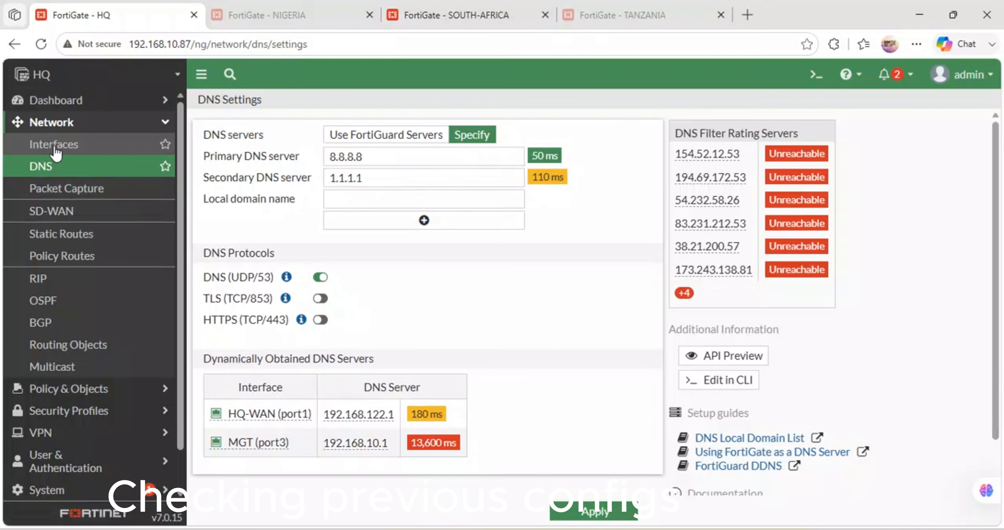
Step: Review the addresses and administrative access of the HQ firewall's physical interfaces, and reload the page
{"action": "left_click", "coordinate": [55, 145]}
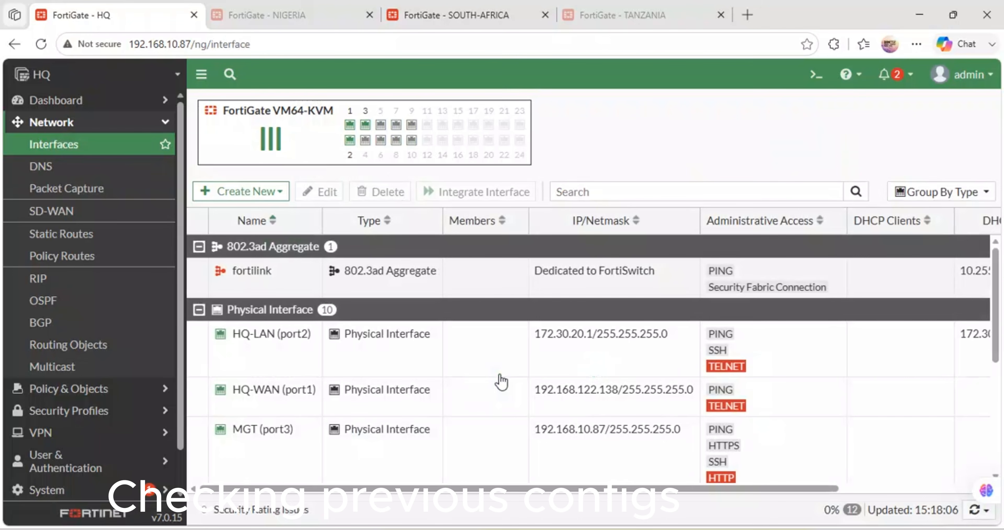
{"action": "scroll", "coordinate": [502, 381], "scroll_direction": "down", "scroll_amount": 2}
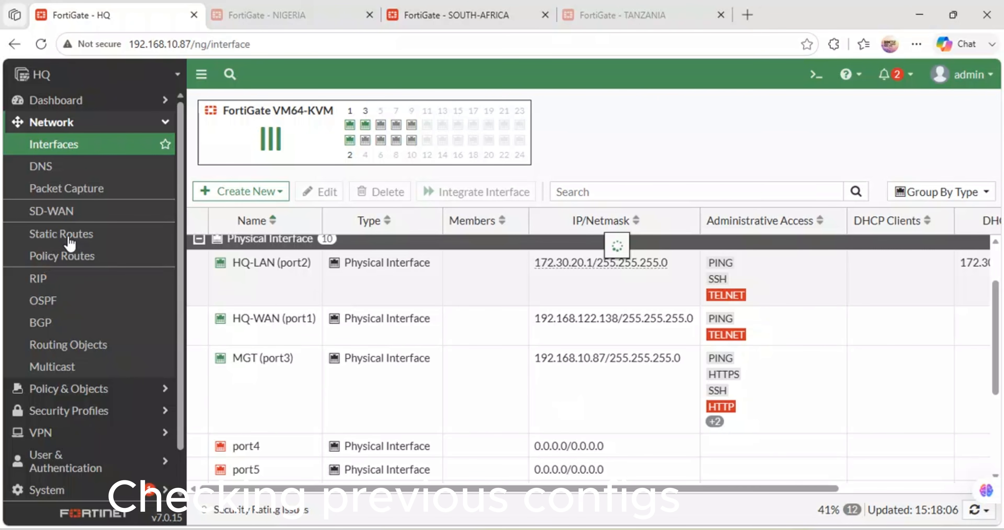
{"action": "left_click", "coordinate": [42, 44]}
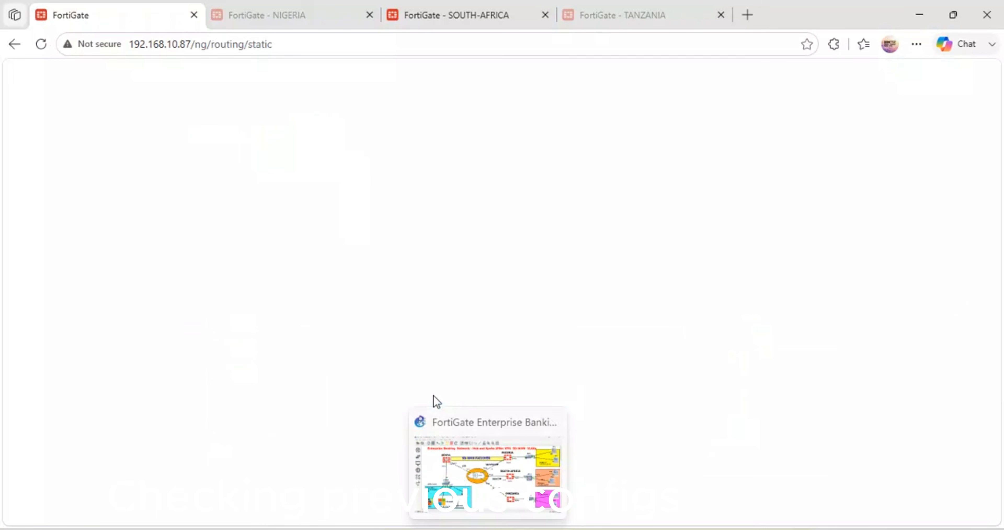
Step: Try to add a 0.0.0.0/0.0.0.0 static route through NIGERIA-WAN (port1) on the Nigeria firewall, and discard it
{"action": "left_click", "coordinate": [297, 7]}
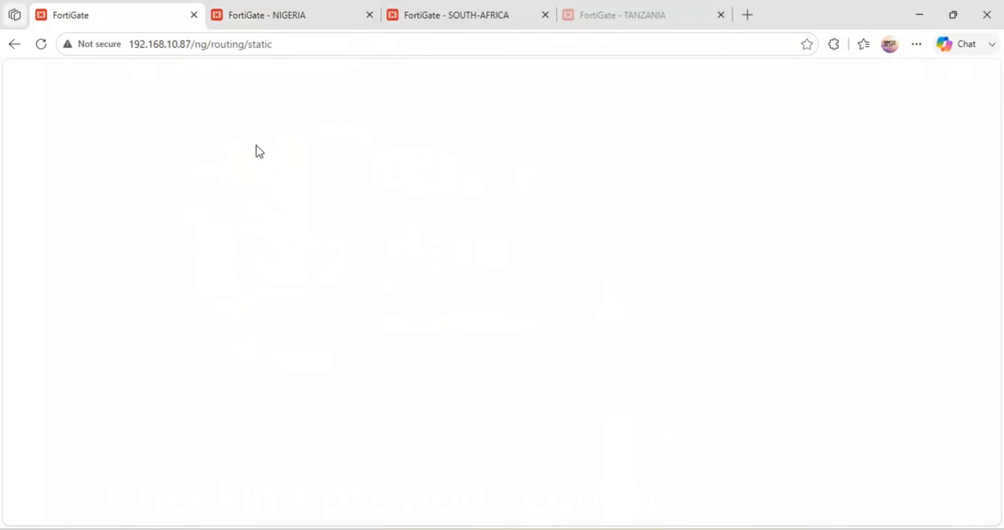
{"action": "left_click", "coordinate": [270, 6]}
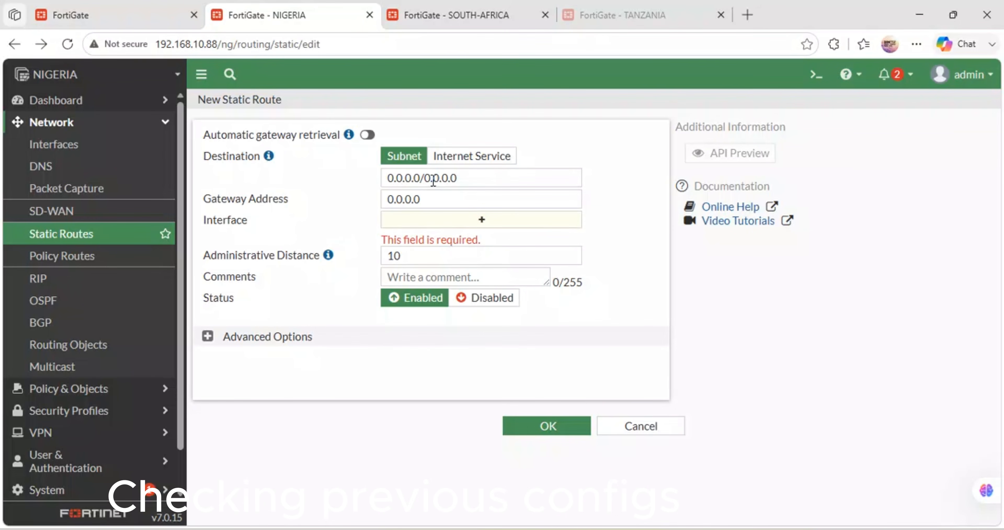
{"action": "left_click_drag", "start_coordinate": [469, 178], "coordinate": [362, 179]}
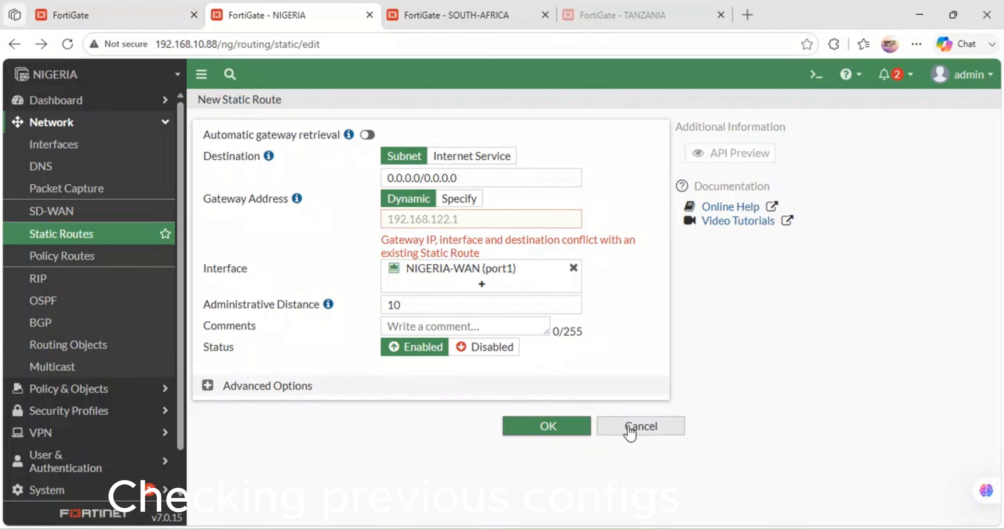
{"action": "left_click", "coordinate": [638, 429]}
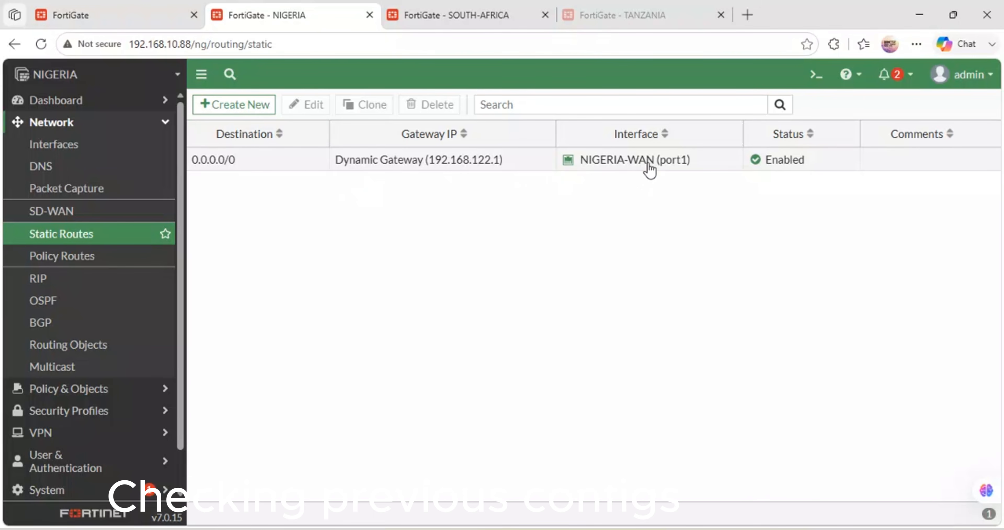
{"action": "mouse_move", "coordinate": [648, 168]}
Step: Reload the HQ firewall's static routes page and try to open the address 192.168.122.138 in its place
{"action": "left_click", "coordinate": [131, 9]}
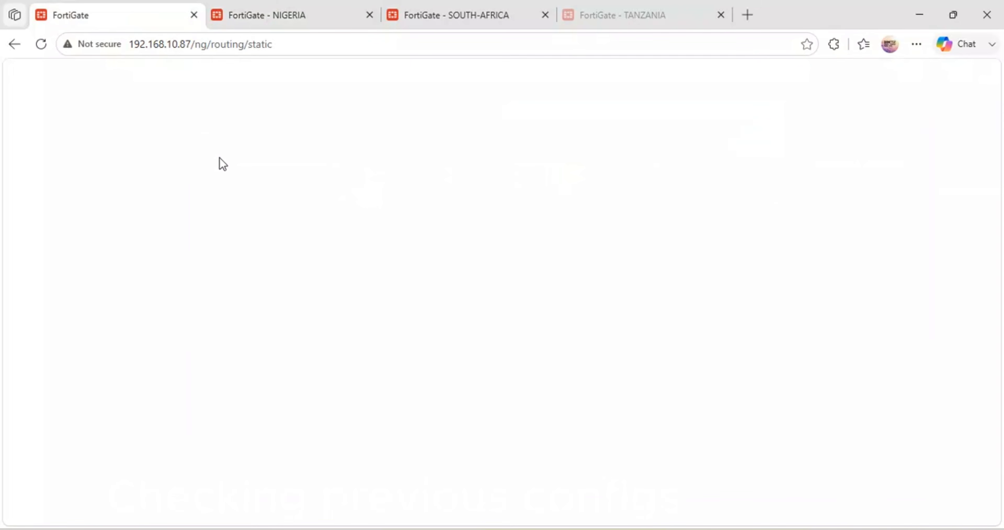
{"action": "left_click", "coordinate": [41, 44]}
{"action": "left_click", "coordinate": [294, 52]}
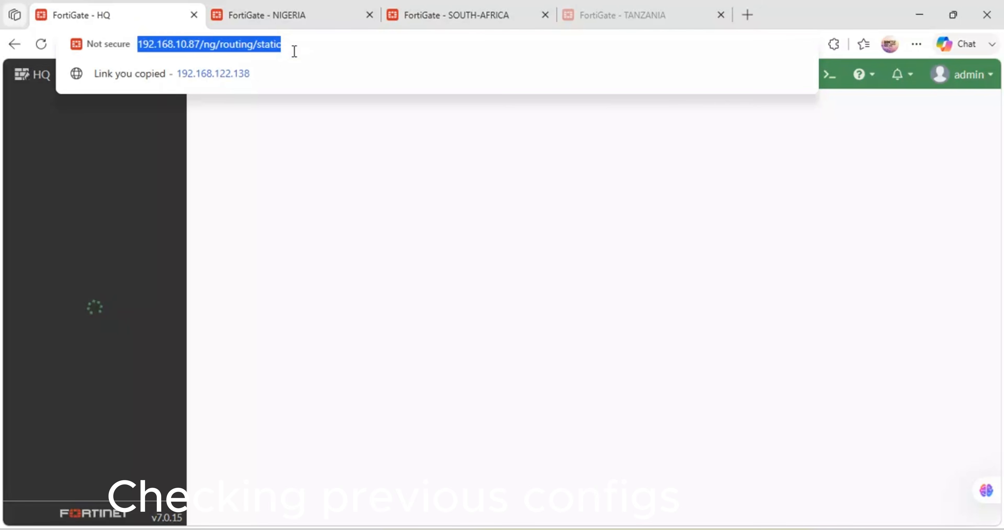
{"action": "key", "text": "BackSpace"}
{"action": "left_click", "coordinate": [239, 72]}
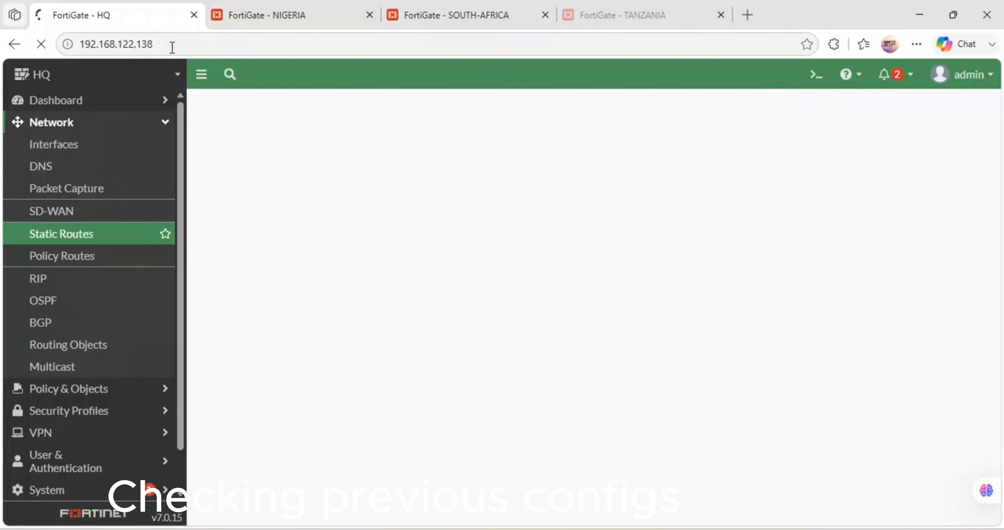
{"action": "left_click", "coordinate": [172, 47]}
{"action": "key", "text": "BackSpace"}
{"action": "key", "text": "BackSpace"}
{"action": "key", "text": "BackSpace"}
{"action": "key", "text": "BackSpace"}
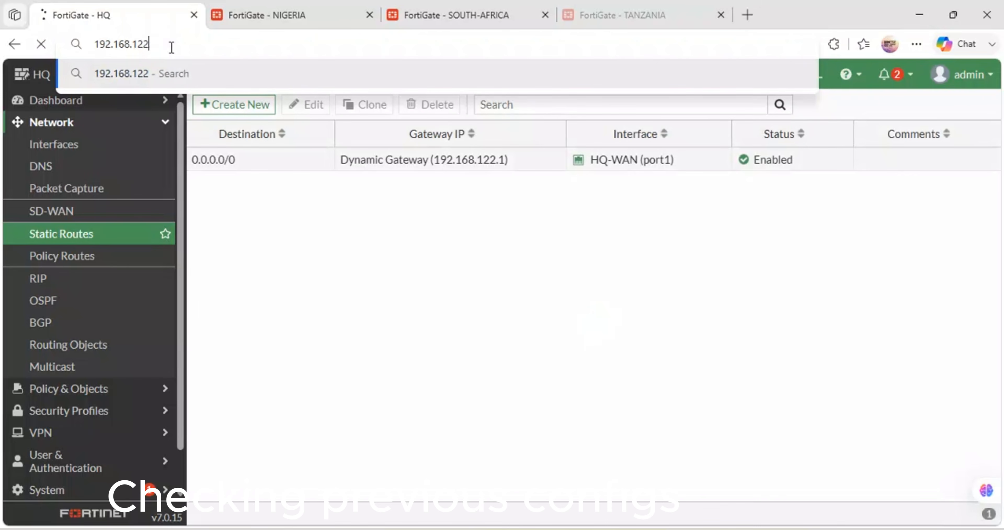
{"action": "key", "text": "BackSpace"}
{"action": "key", "text": "BackSpace"}
{"action": "key", "text": "BackSpace"}
{"action": "type", "text": ".1"}
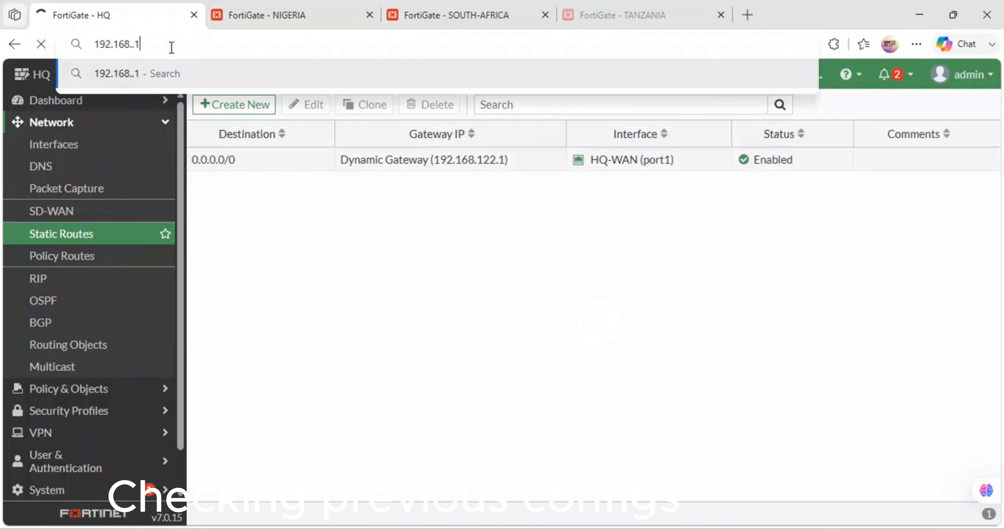
{"action": "type", "text": "0.87"}
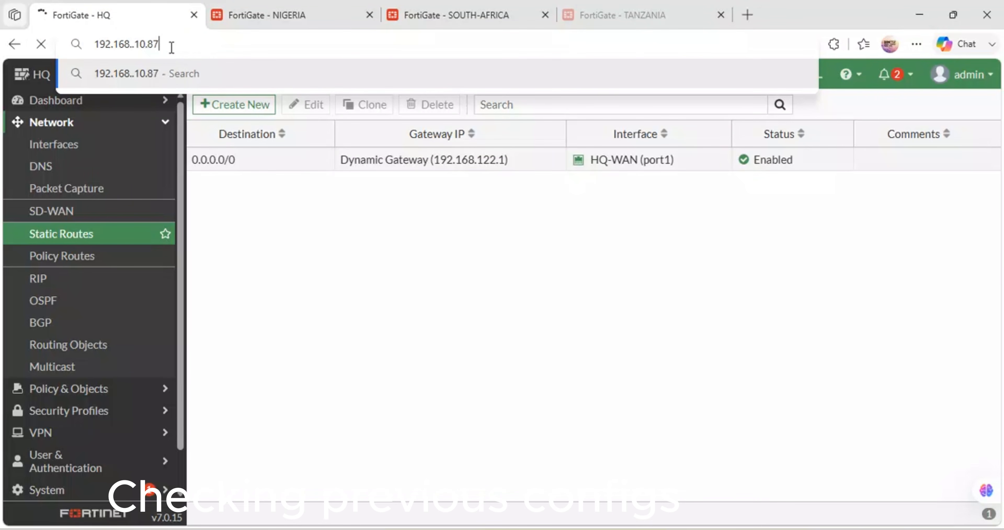
{"action": "key", "text": "Return"}
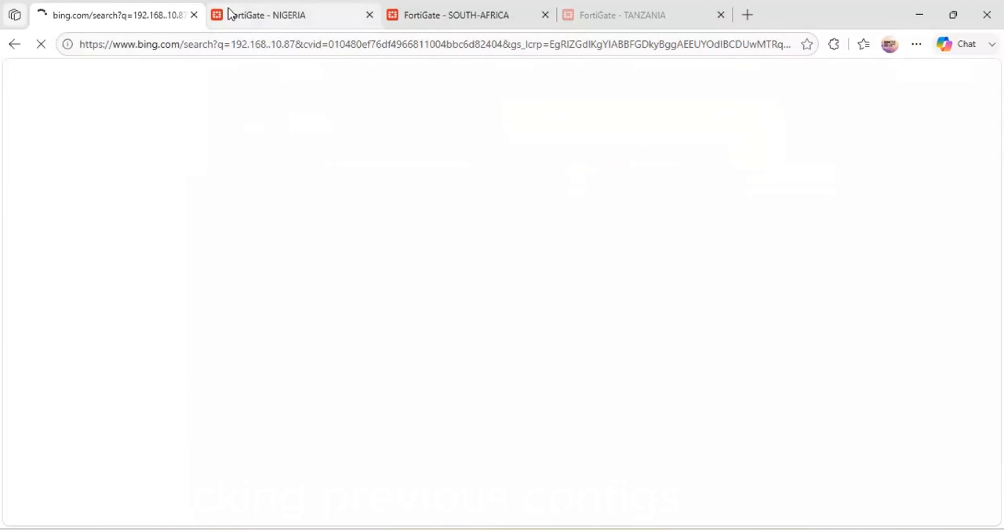
{"action": "left_click", "coordinate": [286, 11]}
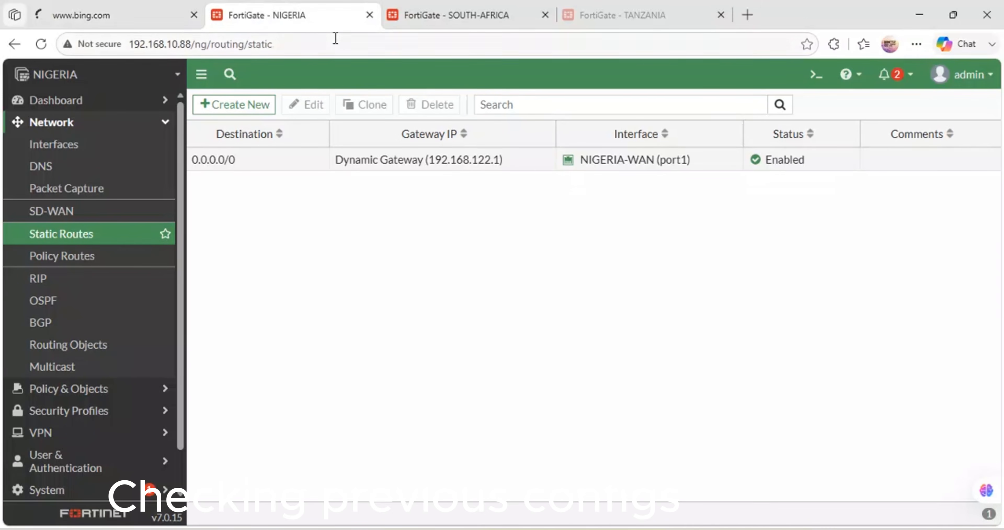
{"action": "left_click", "coordinate": [161, 6]}
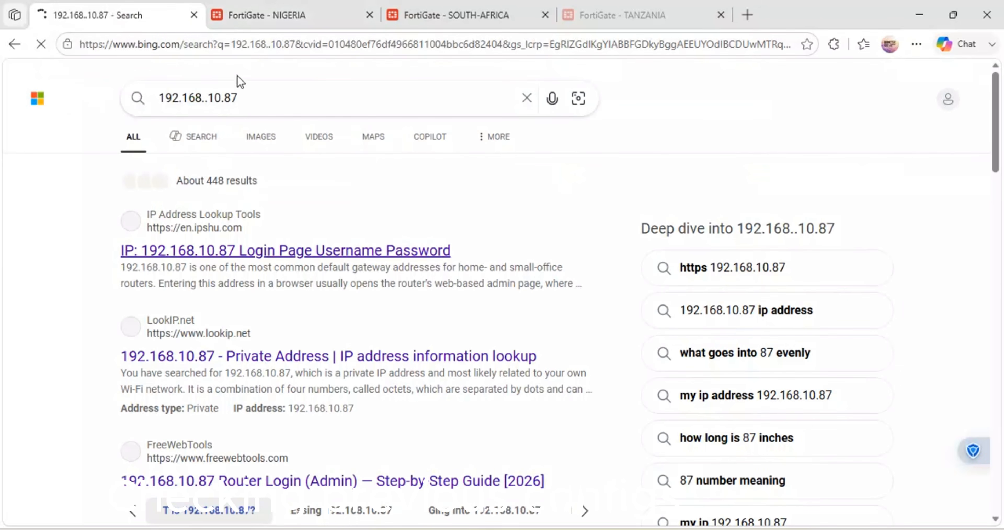
Step: Clear the web search and reopen the HQ firewall's management interface at 192.168.10.87
{"action": "left_click", "coordinate": [209, 98]}
{"action": "key", "text": "BackSpace"}
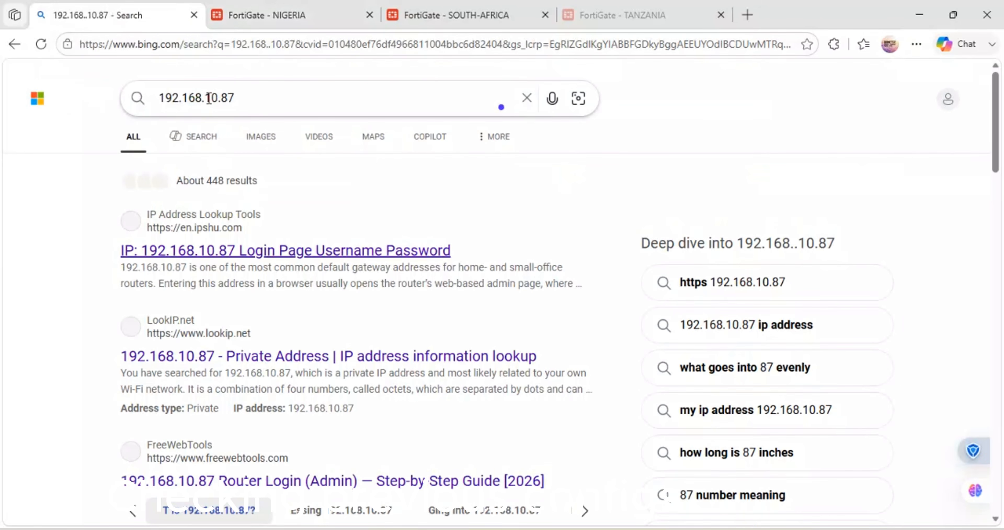
{"action": "key", "text": "ctrl+a"}
{"action": "key", "text": "BackSpace"}
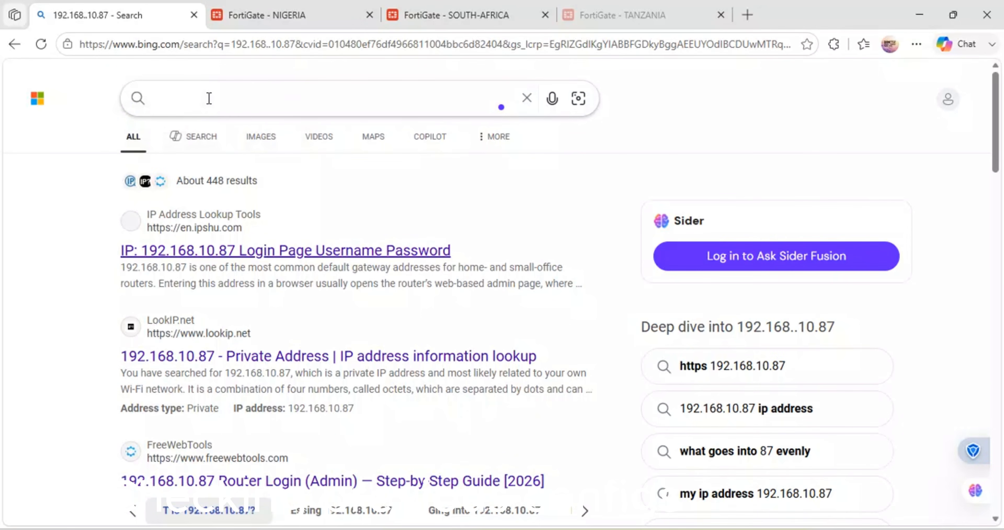
{"action": "left_click", "coordinate": [190, 45]}
{"action": "type", "text": "192.168.10.87"}
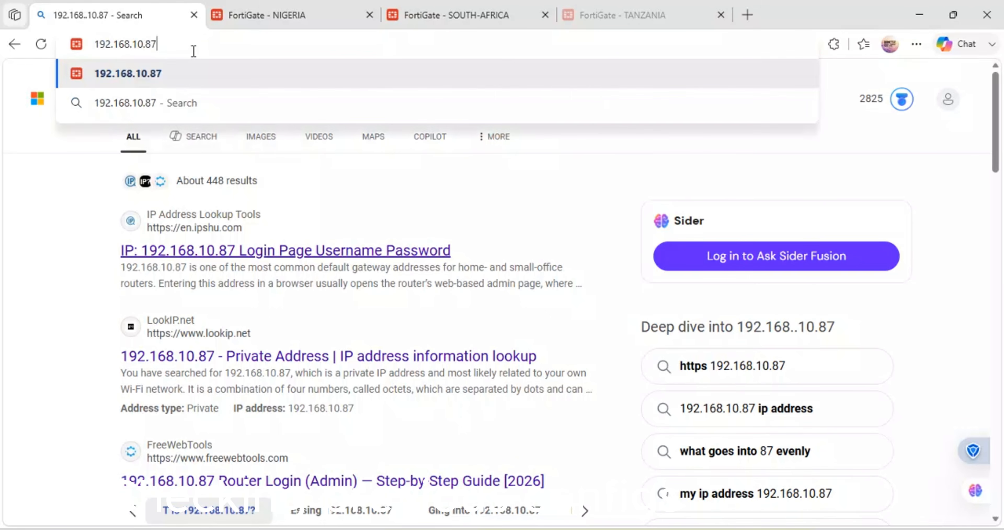
{"action": "key", "text": "Return"}
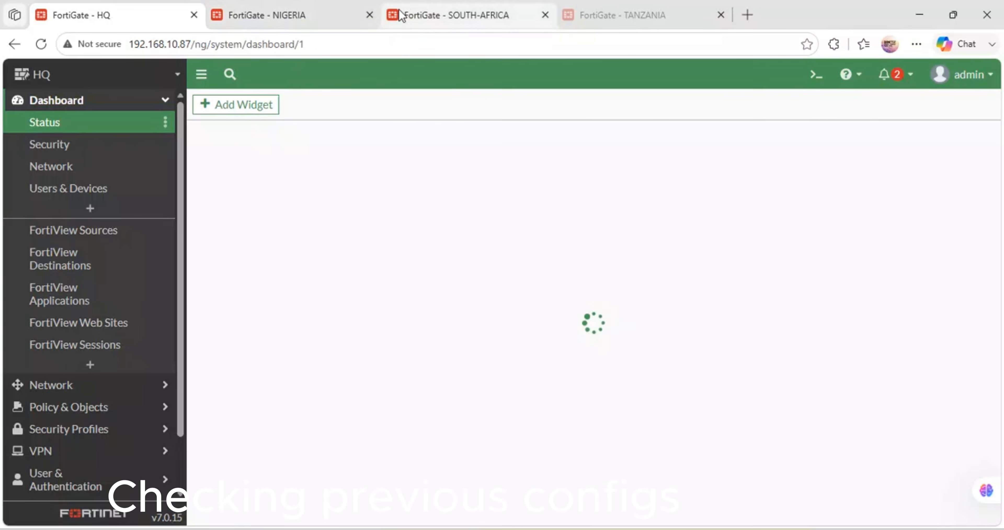
Step: Open the HQ firewall's LAN-INTERNET policy from HQ-LAN (port2) to HQ-WAN (port1) for editing
{"action": "left_click", "coordinate": [236, 12]}
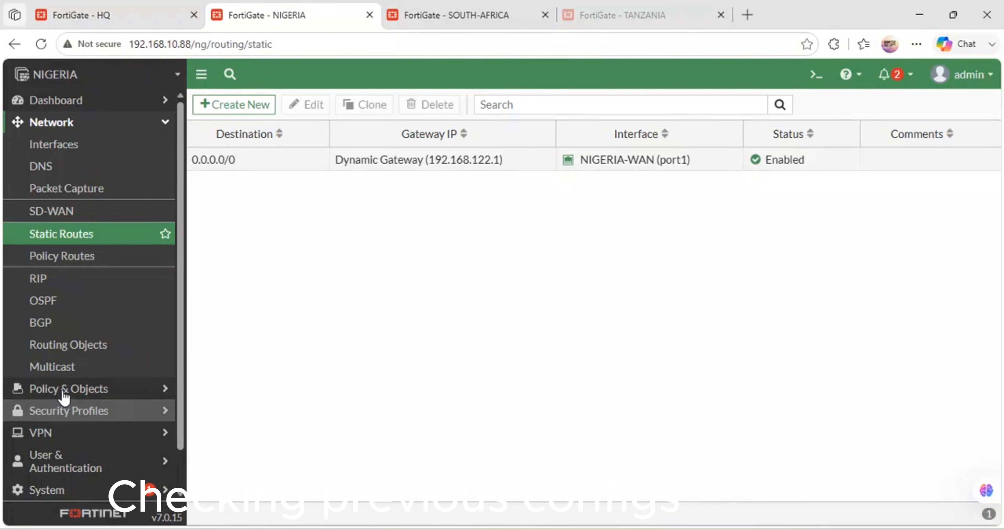
{"action": "left_click", "coordinate": [158, 10]}
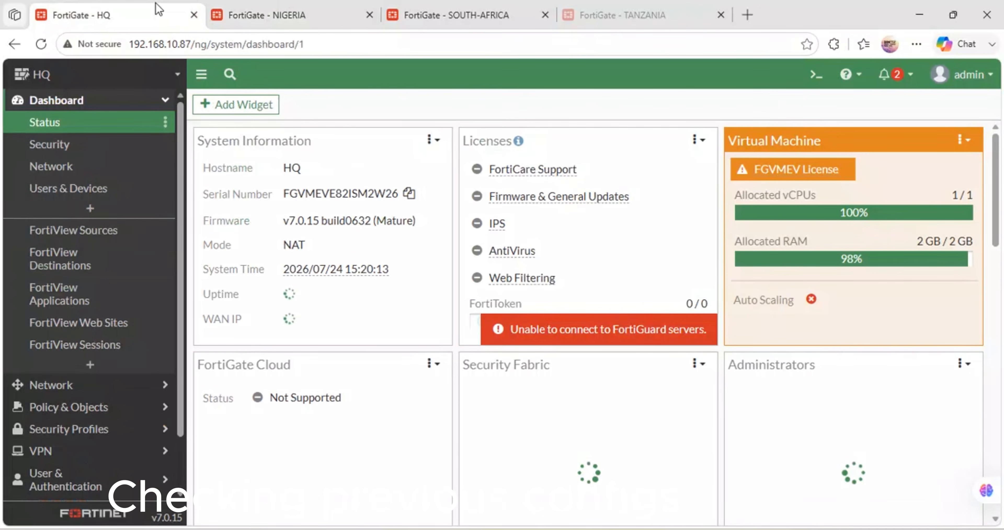
{"action": "left_click", "coordinate": [72, 414]}
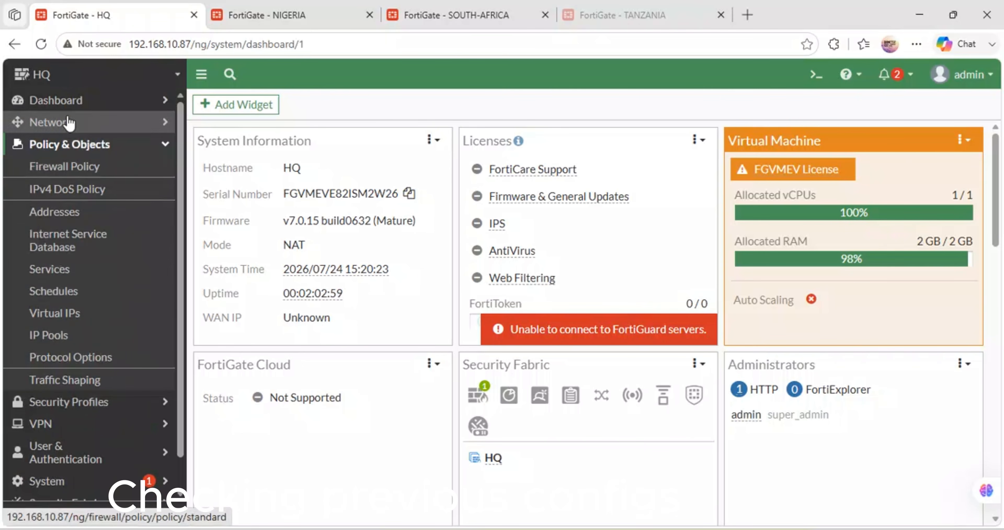
{"action": "left_click", "coordinate": [31, 168]}
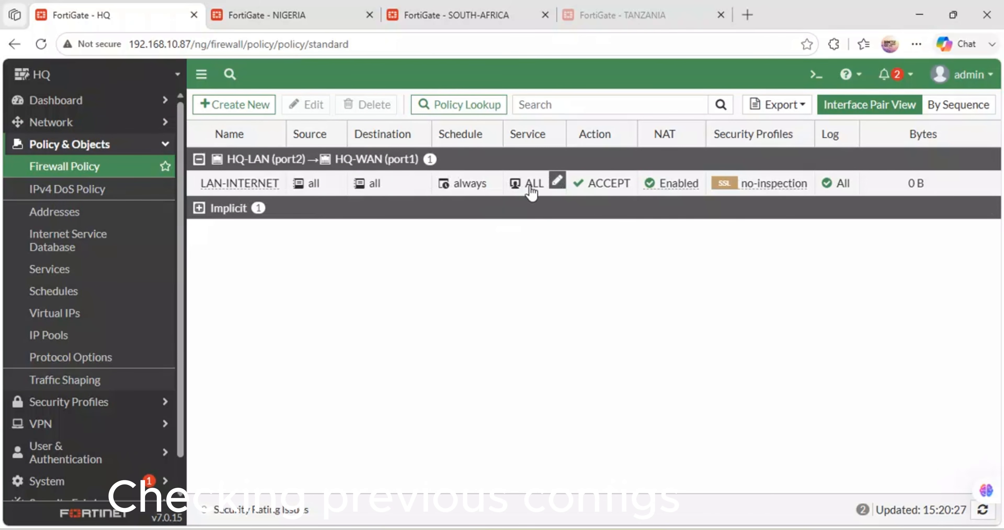
{"action": "double_click", "coordinate": [464, 186]}
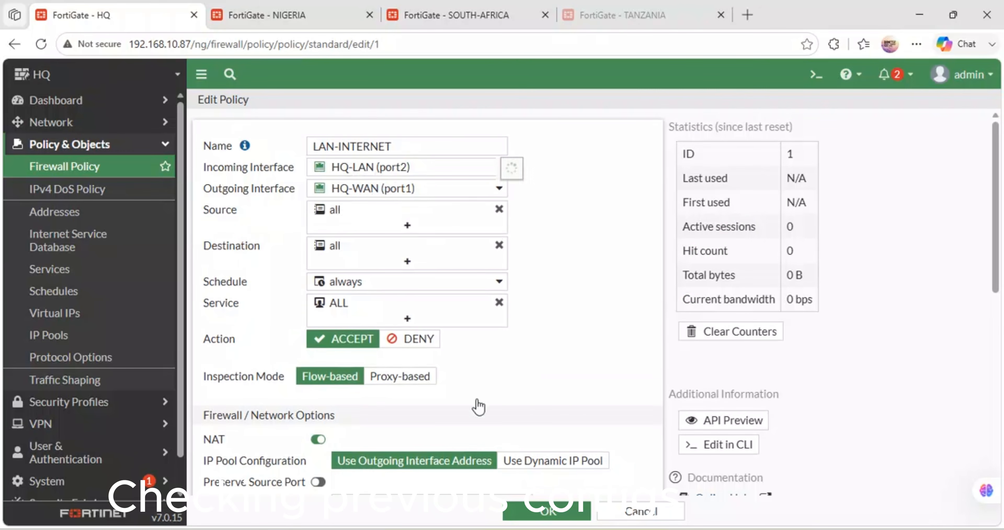
Step: Switch to GNS3 to check the Kenya HQ firewall's ports in the topology, and return to the LAN-INTERNET policy in the browser
{"action": "key", "text": "alt+Tab"}
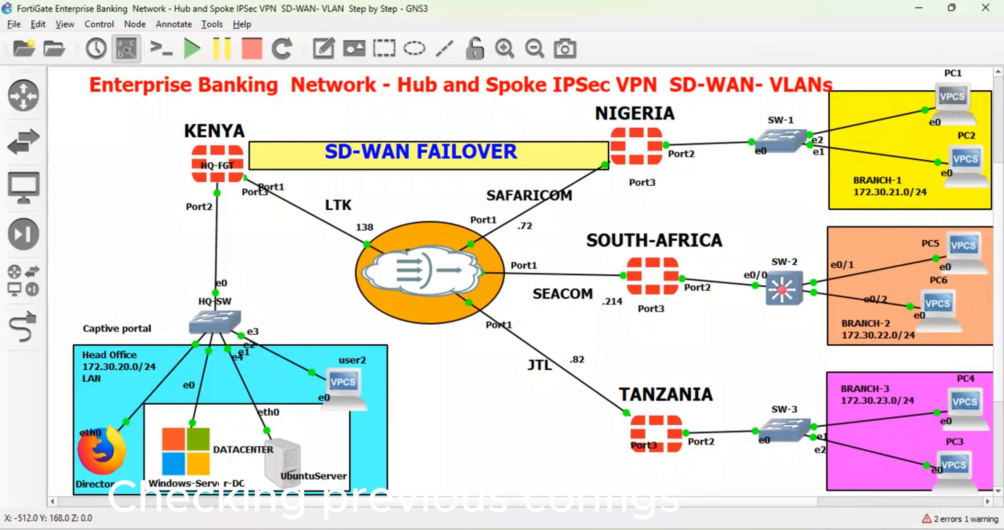
{"action": "key", "text": "alt+Tab"}
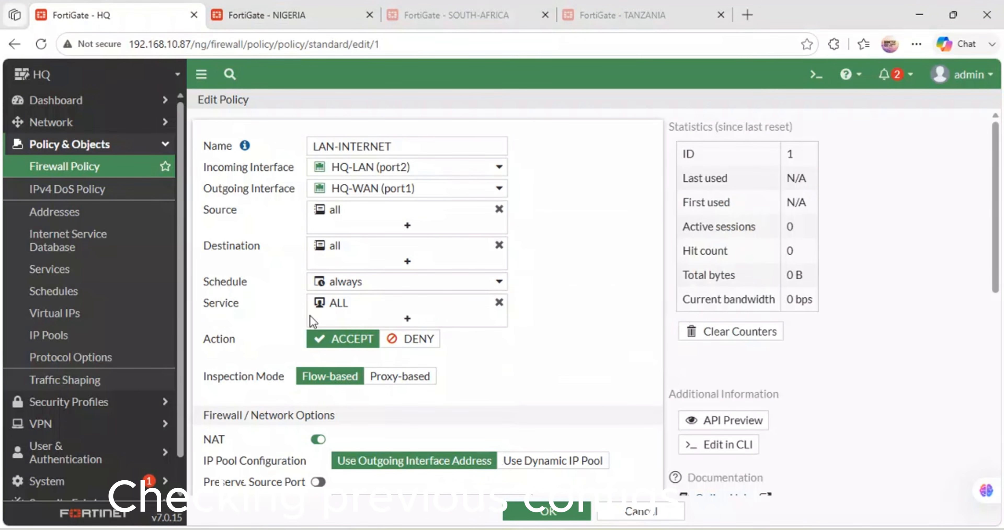
{"action": "key", "text": "alt+Tab"}
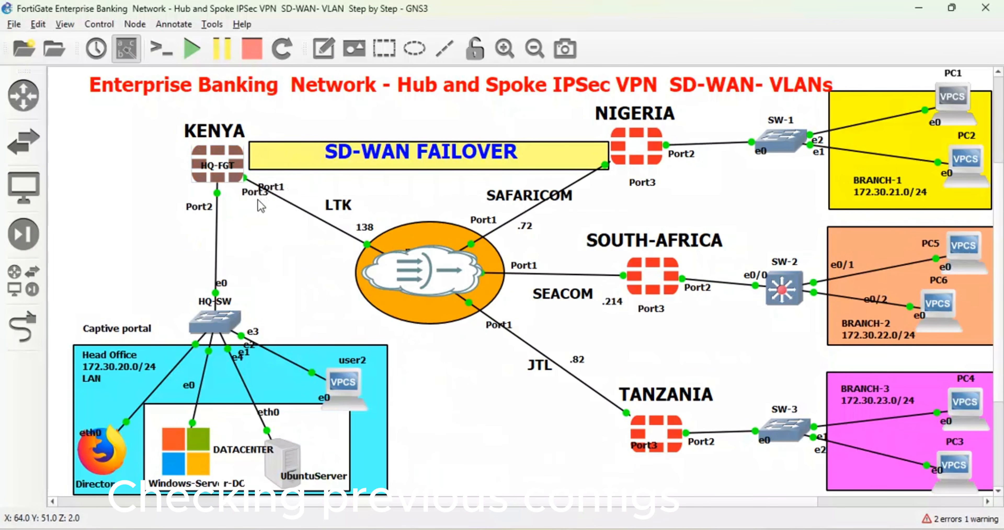
{"action": "mouse_move", "coordinate": [488, 529]}
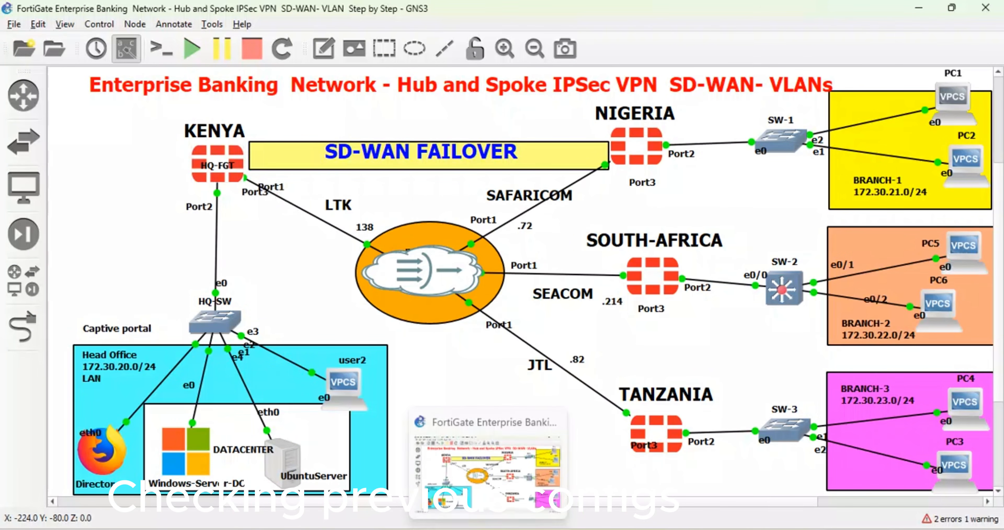
{"action": "mouse_move", "coordinate": [425, 529]}
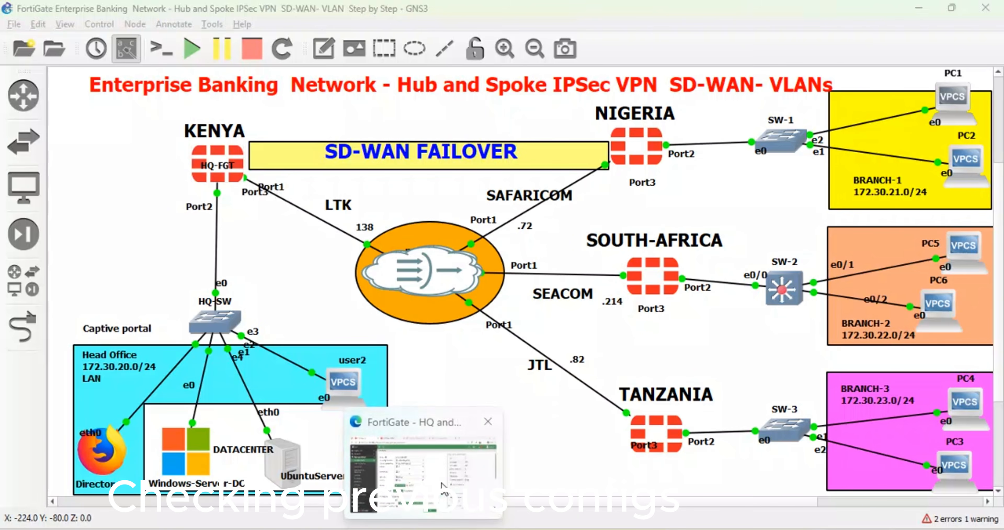
{"action": "left_click", "coordinate": [429, 484]}
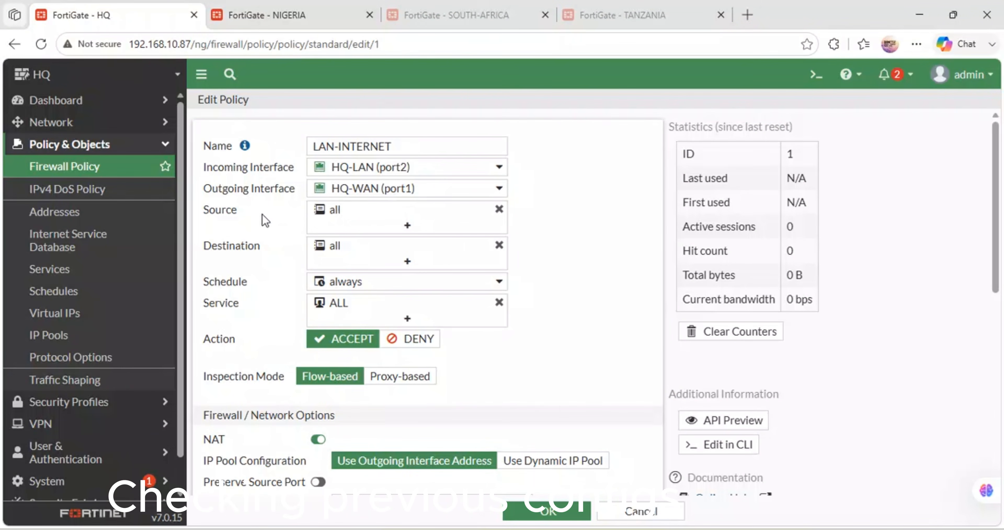
Step: Review the LAN-INTERNET policy's source, service, NAT, security profile and logging settings
{"action": "mouse_move", "coordinate": [375, 221]}
{"action": "mouse_move", "coordinate": [377, 319]}
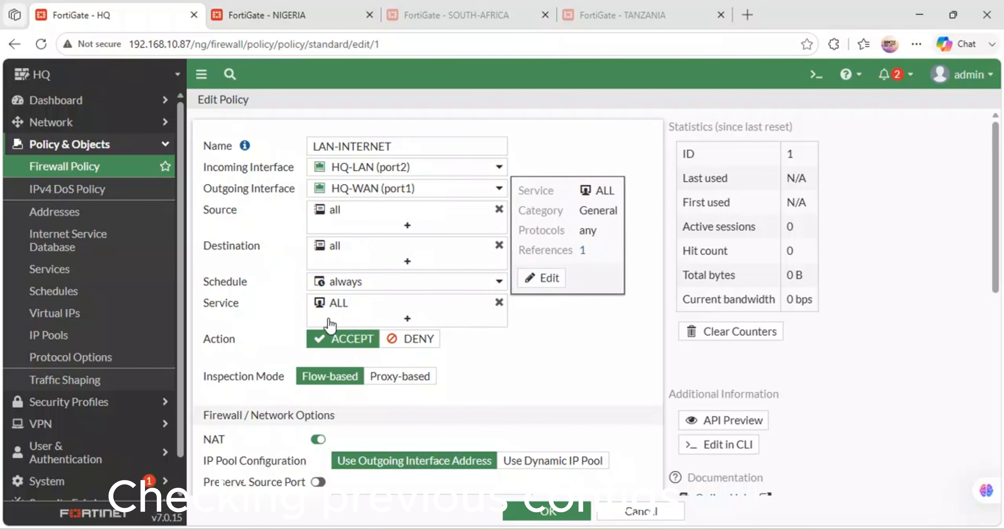
{"action": "scroll", "coordinate": [447, 394], "scroll_direction": "down", "scroll_amount": 5}
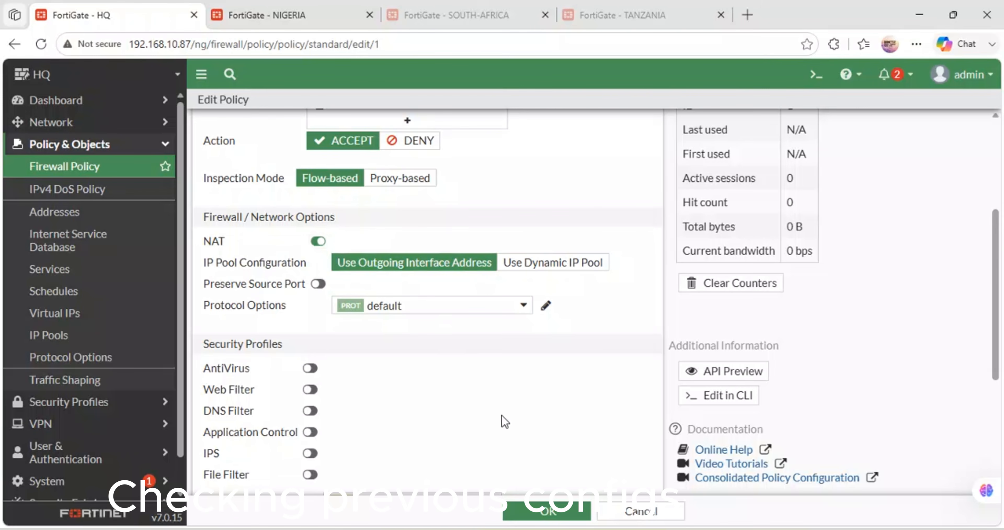
{"action": "scroll", "coordinate": [507, 436], "scroll_direction": "down", "scroll_amount": 4}
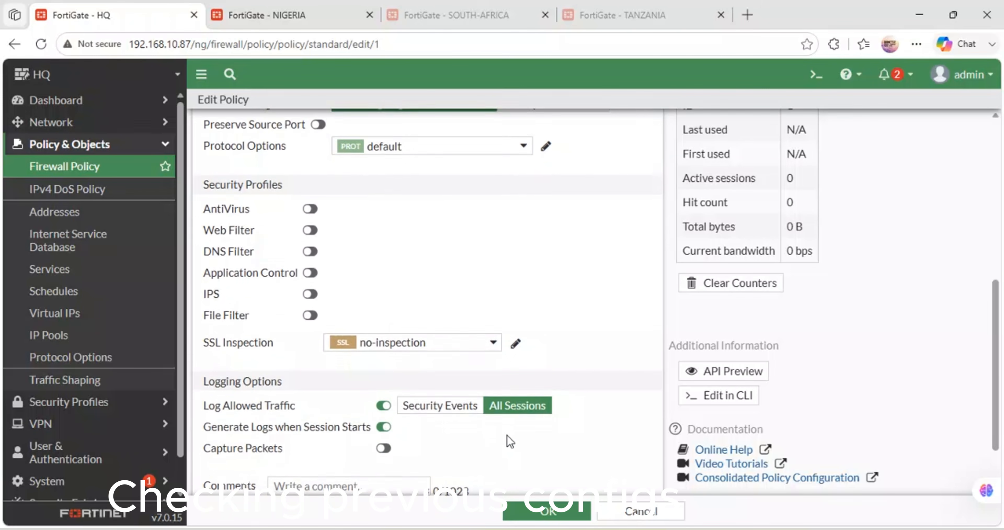
{"action": "scroll", "coordinate": [486, 388], "scroll_direction": "down", "scroll_amount": 1}
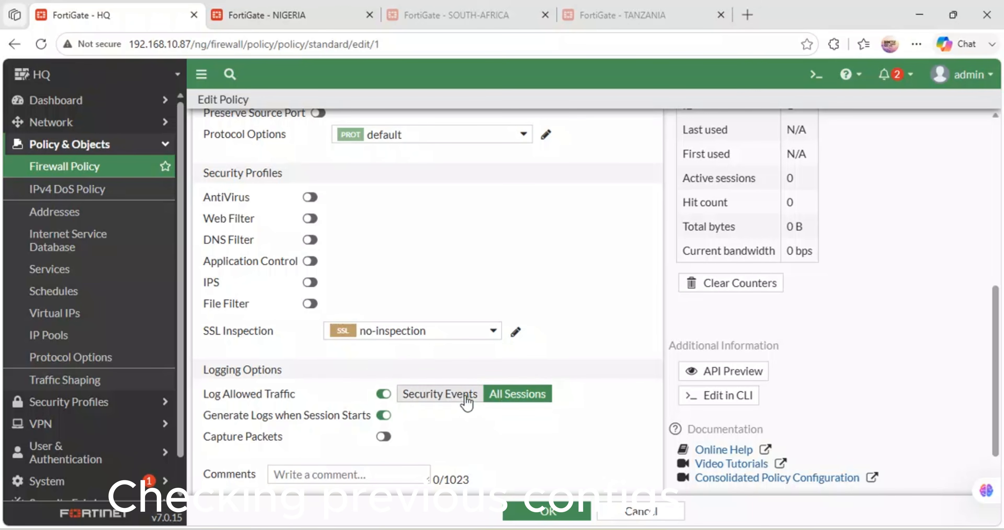
Step: Save and close the LAN-INTERNET policy, and open the HQ firewall's HQ-LAN (port2) interface for editing
{"action": "left_click", "coordinate": [548, 503]}
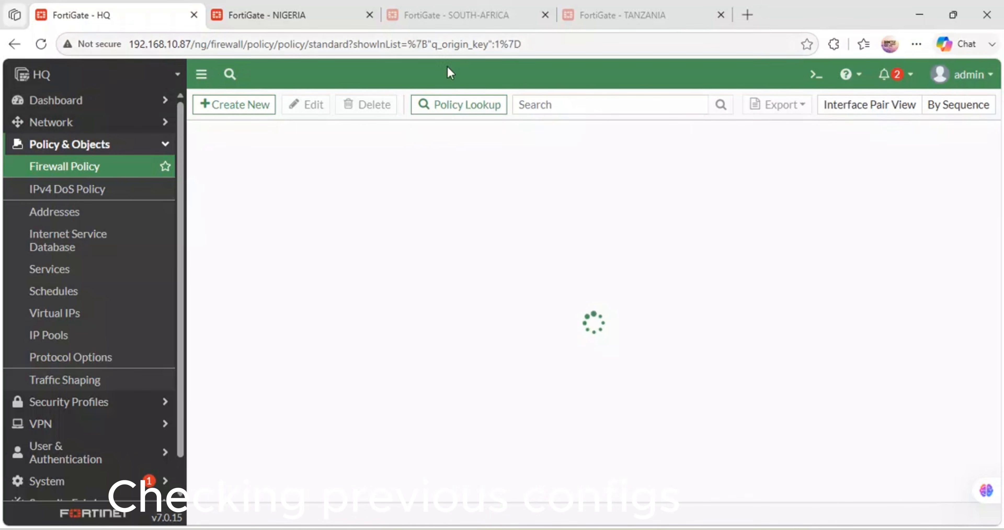
{"action": "left_click", "coordinate": [59, 123]}
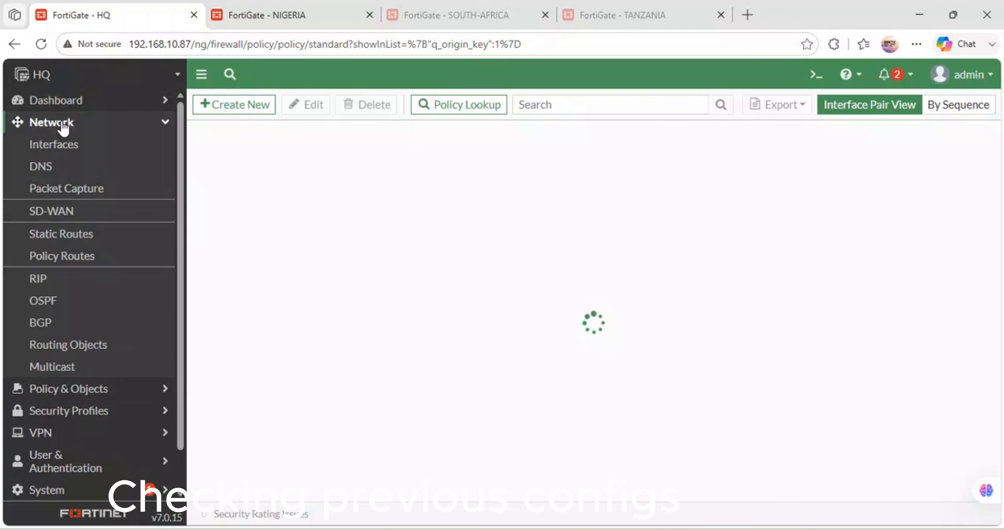
{"action": "left_click", "coordinate": [48, 150]}
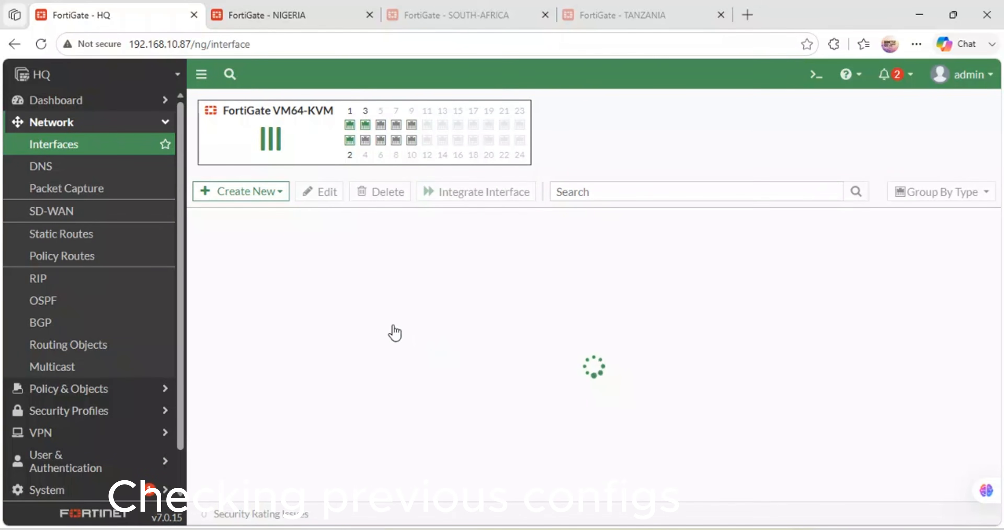
{"action": "double_click", "coordinate": [280, 343]}
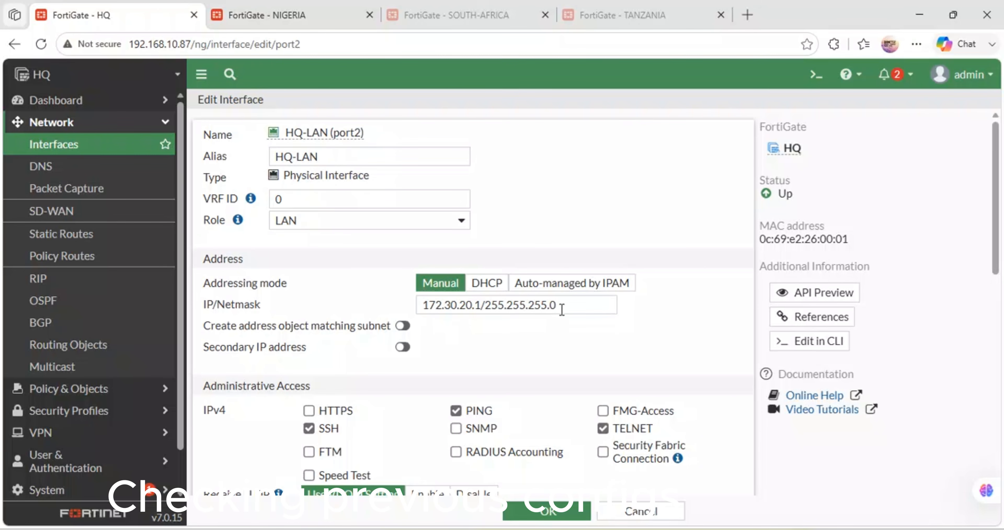
Step: Review the HQ-LAN interface's IP/netmask, administrative access and DHCP server address range, and save the interface
{"action": "left_click_drag", "start_coordinate": [562, 310], "coordinate": [377, 304]}
{"action": "scroll", "coordinate": [366, 301], "scroll_direction": "down", "scroll_amount": 2}
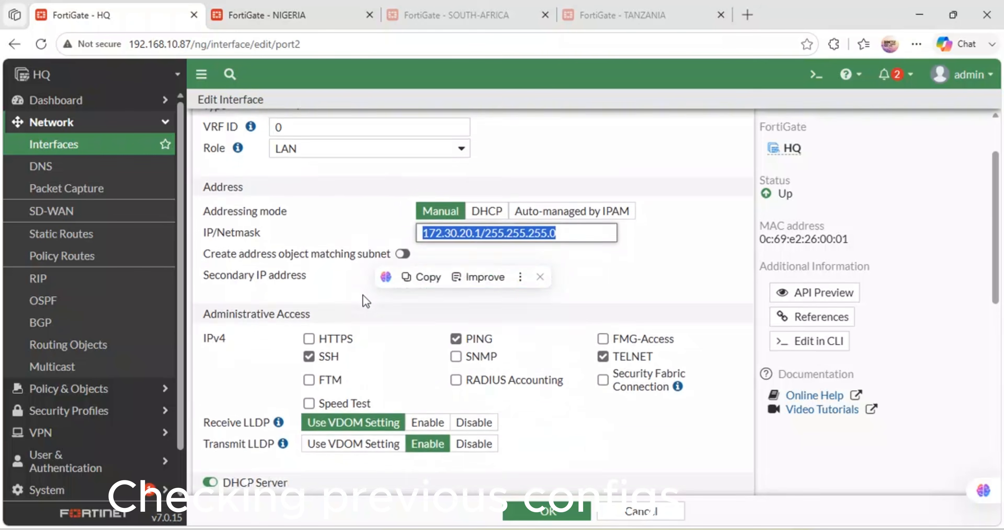
{"action": "scroll", "coordinate": [365, 301], "scroll_direction": "down", "scroll_amount": 2}
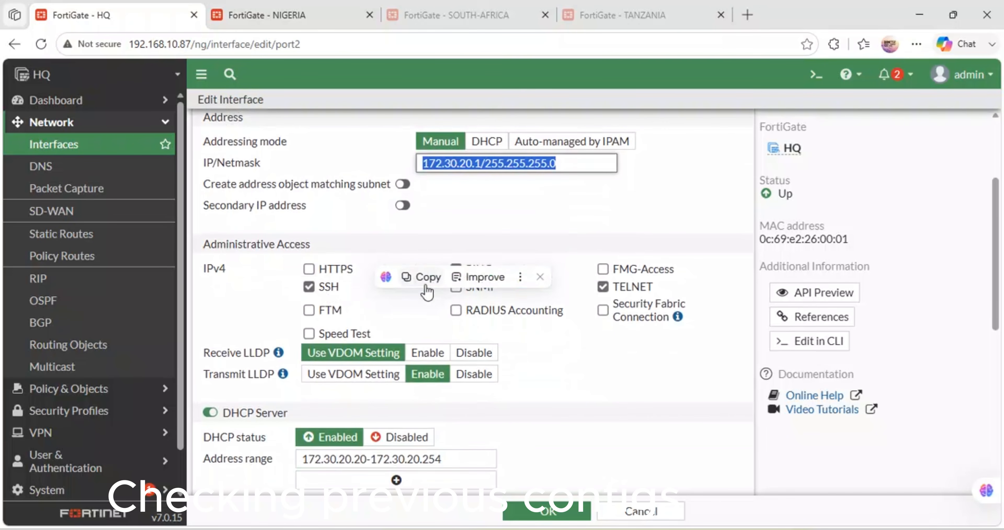
{"action": "left_click", "coordinate": [404, 276]}
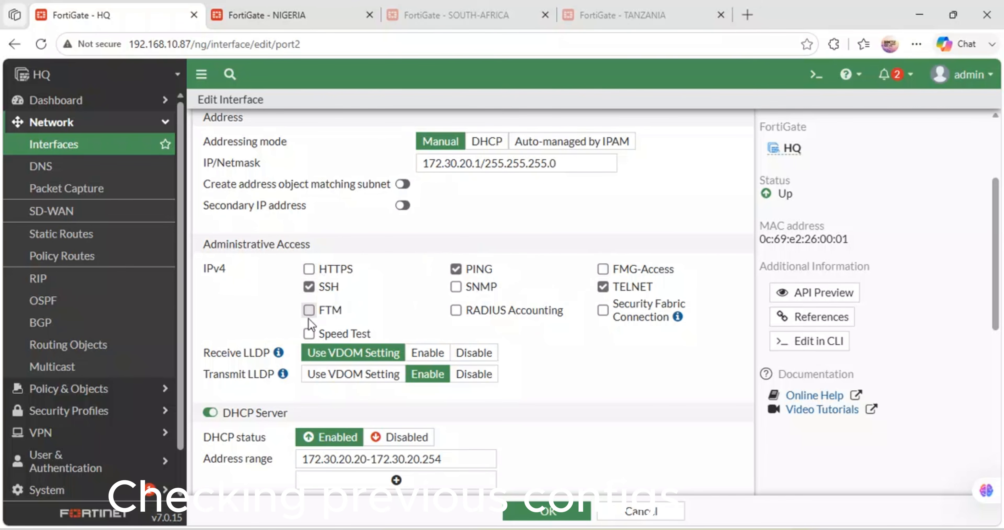
{"action": "scroll", "coordinate": [308, 320], "scroll_direction": "down", "scroll_amount": 2}
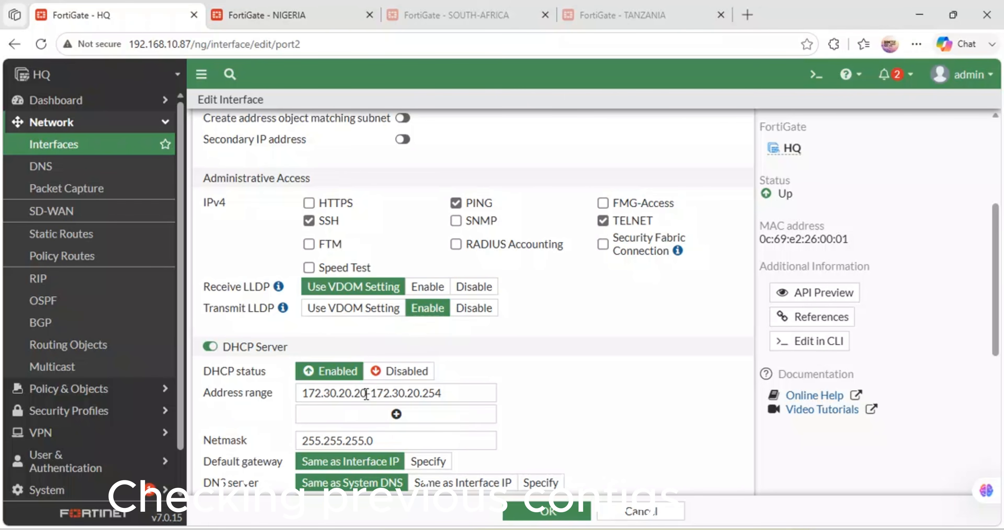
{"action": "left_click", "coordinate": [365, 394]}
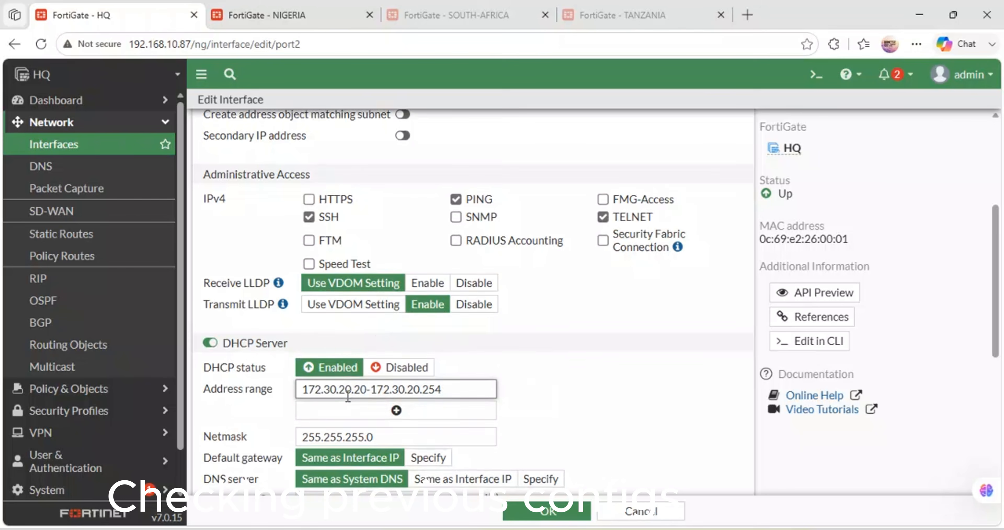
{"action": "scroll", "coordinate": [348, 396], "scroll_direction": "down", "scroll_amount": 6}
{"action": "left_click", "coordinate": [550, 510]}
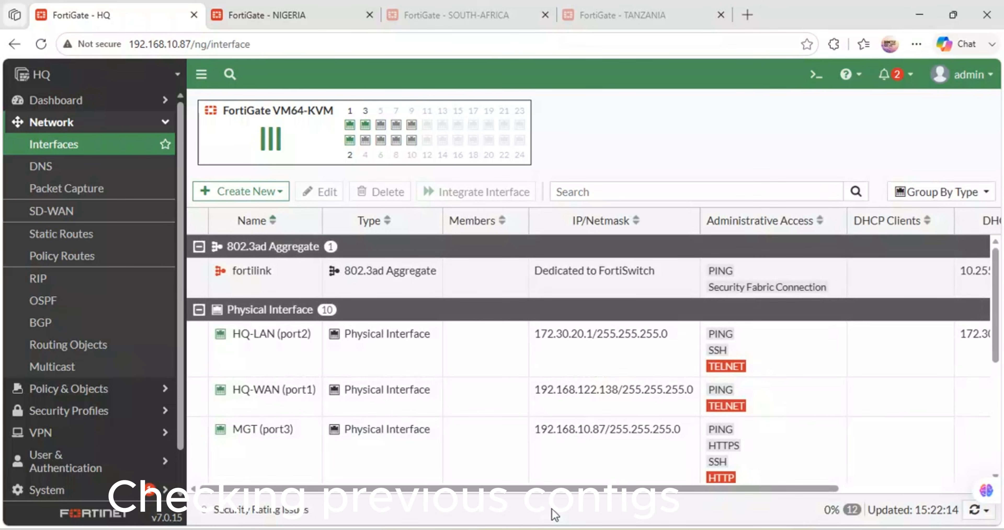
Step: Look over the open Nigeria, Tanzania and South Africa firewall pages, and open the South Africa firewall's CLI console
{"action": "left_click", "coordinate": [278, 7]}
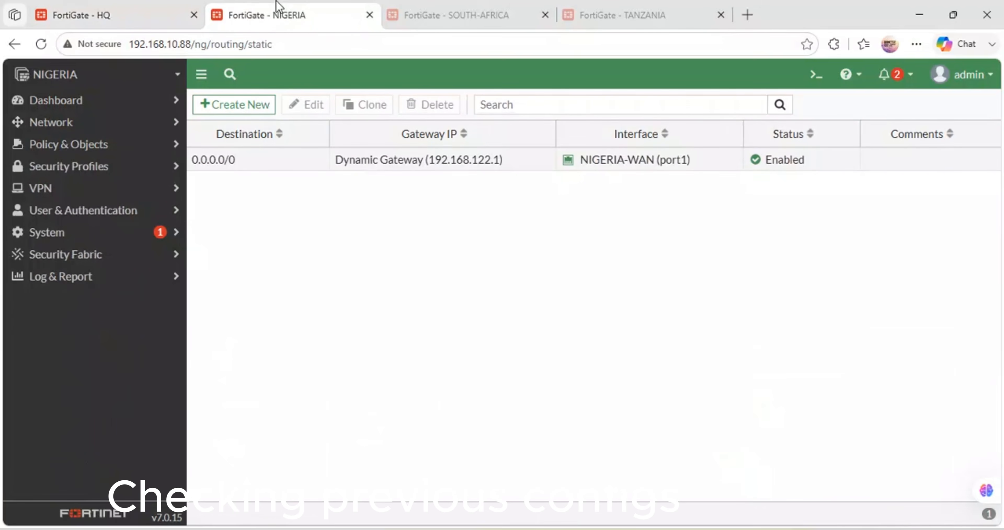
{"action": "left_click", "coordinate": [444, 8]}
{"action": "left_click", "coordinate": [637, 12]}
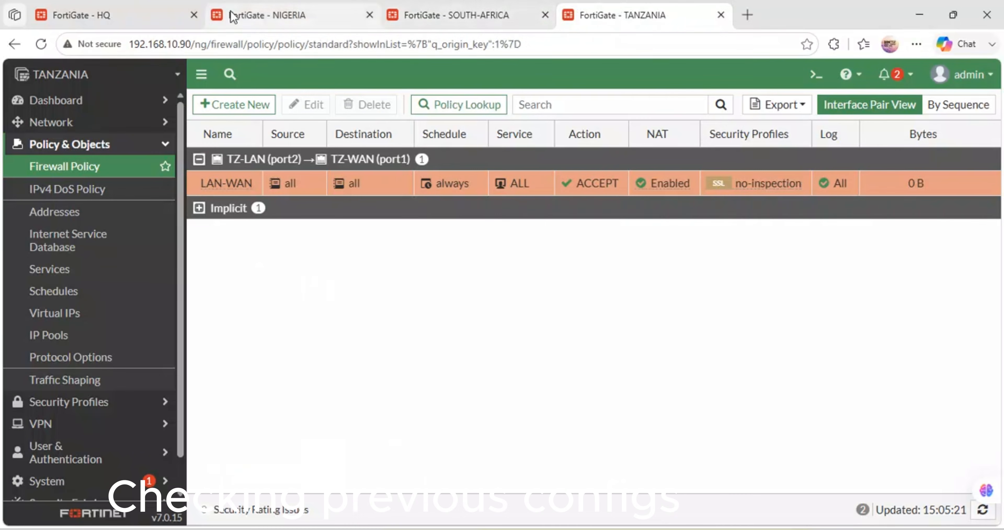
{"action": "left_click", "coordinate": [288, 18]}
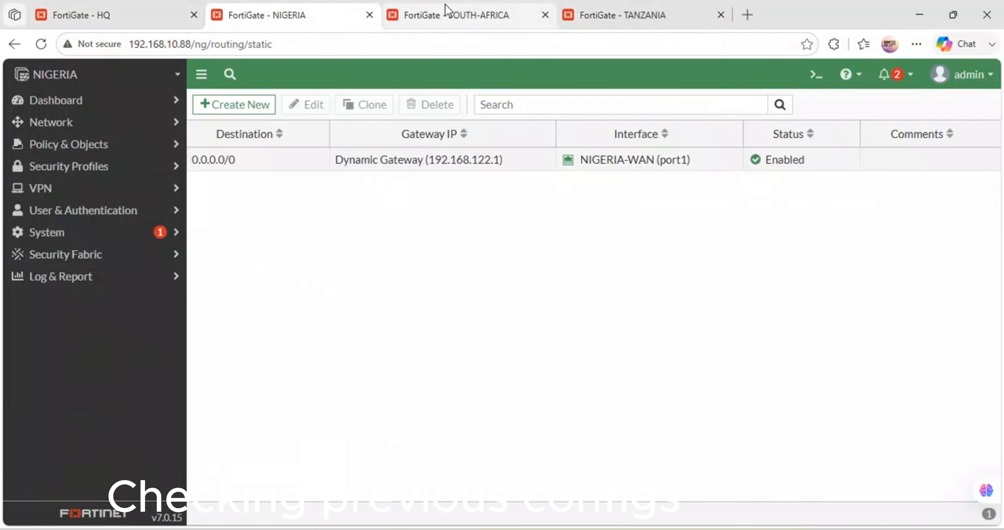
{"action": "left_click", "coordinate": [452, 12]}
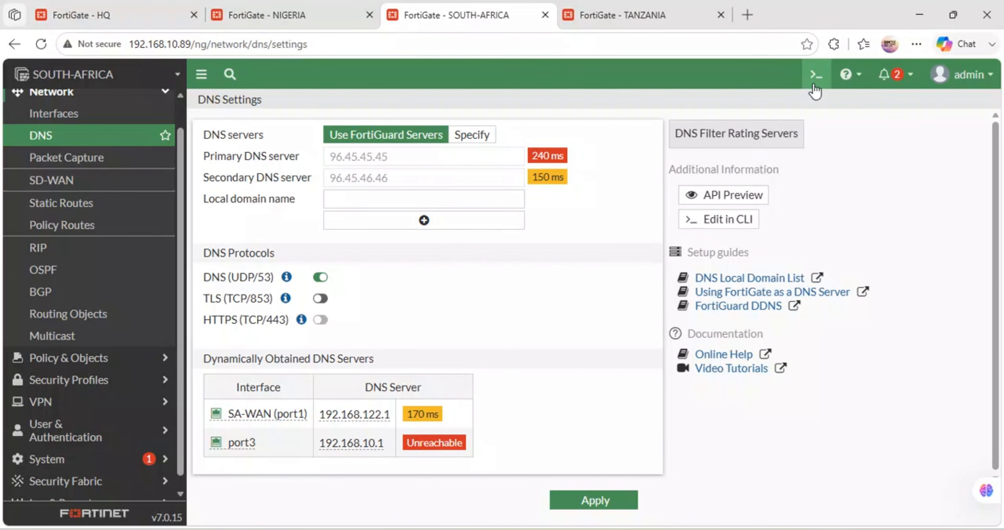
{"action": "left_click", "coordinate": [816, 74]}
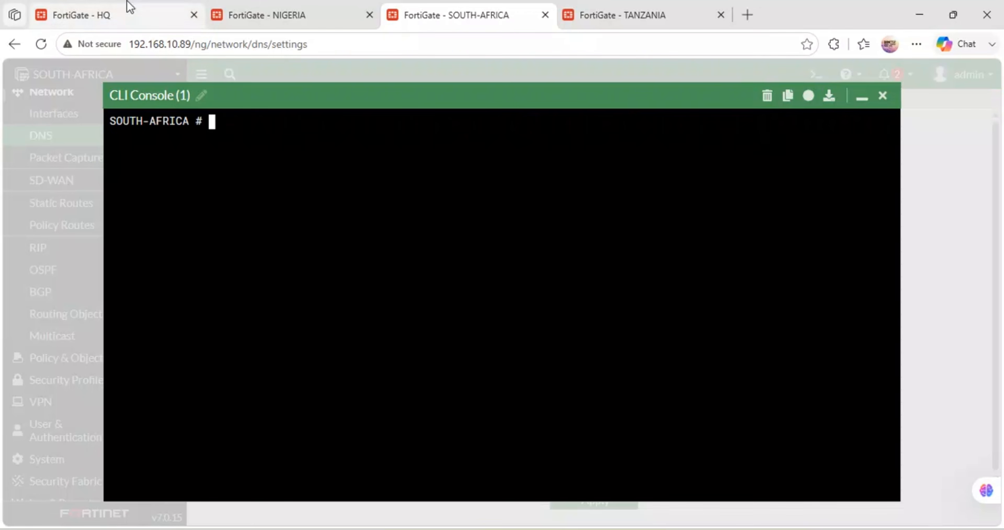
Step: Test the HQ firewall's internet access from its CLI console with "execute ping google.com"
{"action": "left_click", "coordinate": [129, 10]}
{"action": "left_click", "coordinate": [815, 74]}
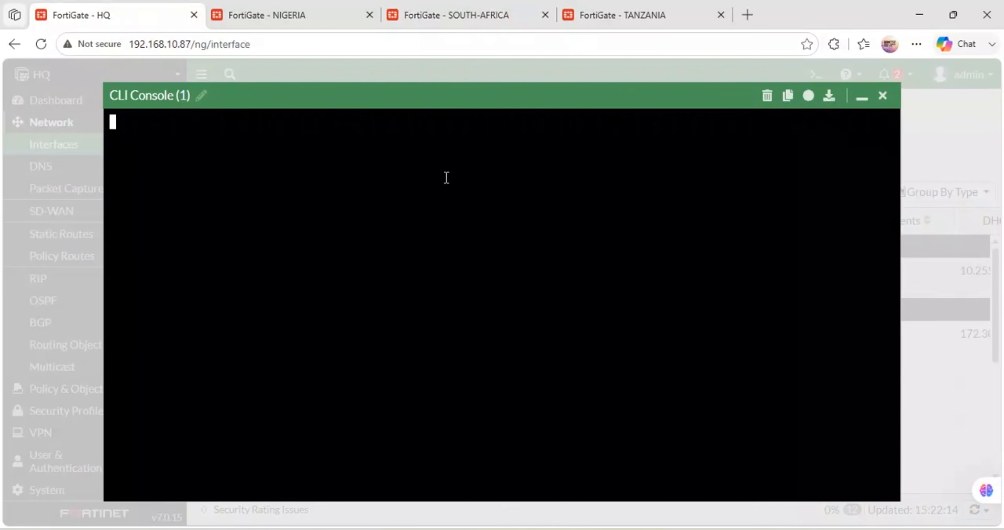
{"action": "key", "text": "Return"}
{"action": "type", "text": "e"}
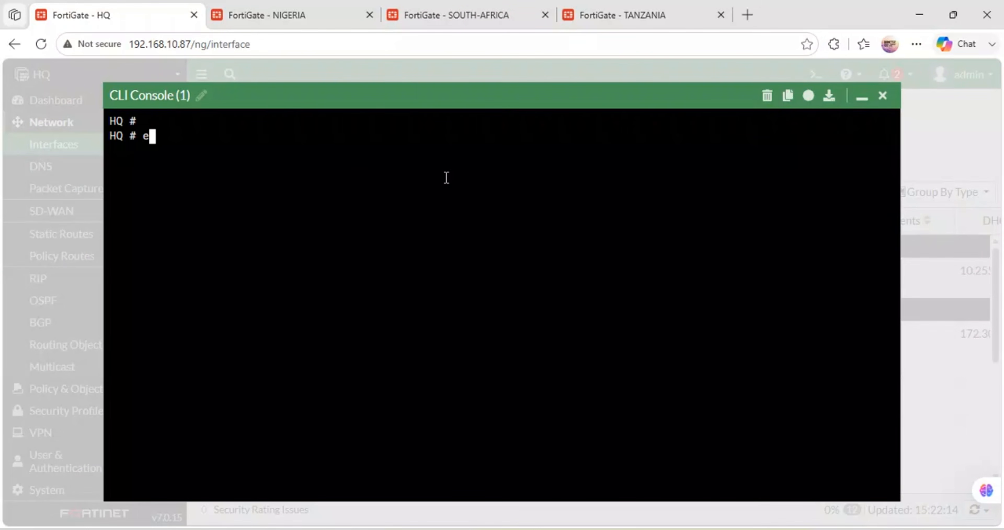
{"action": "type", "text": "xecute ping"}
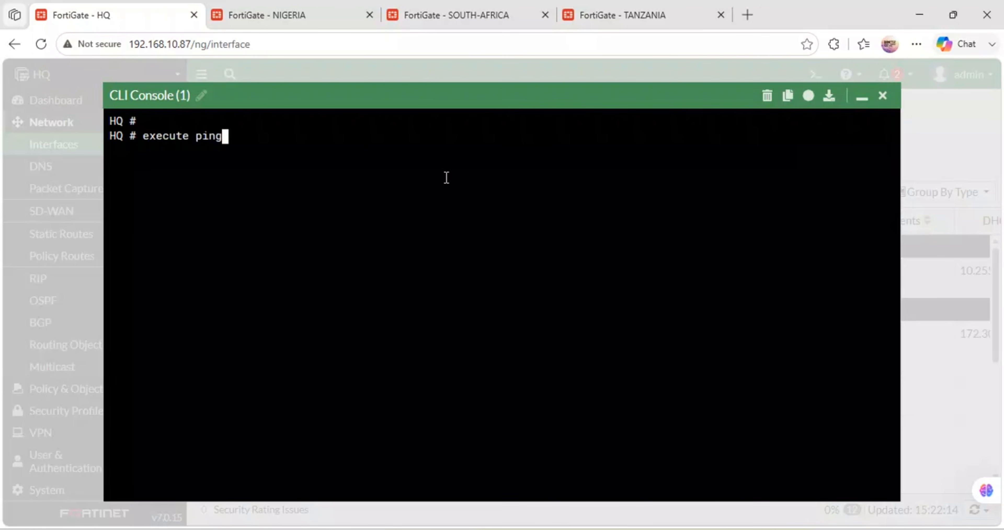
{"action": "type", "text": " google.com"}
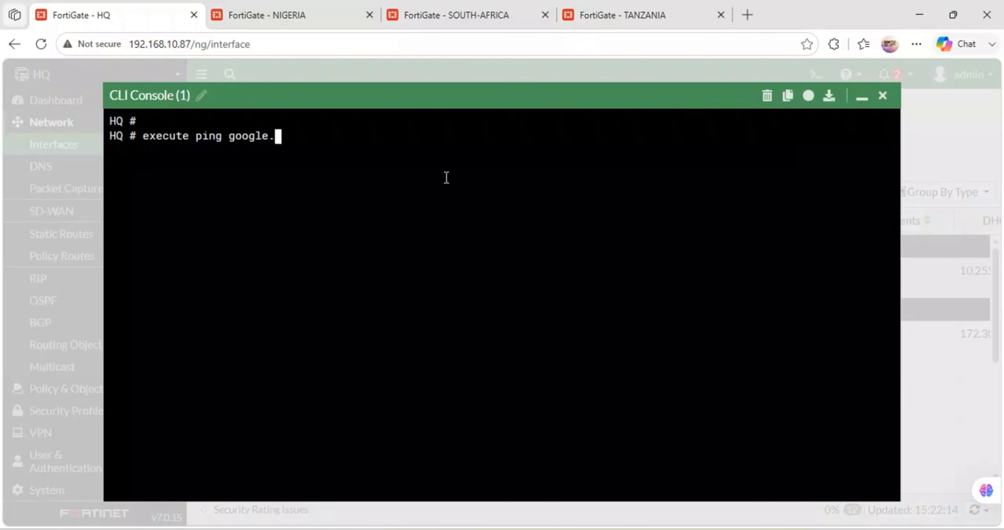
{"action": "key", "text": "Return"}
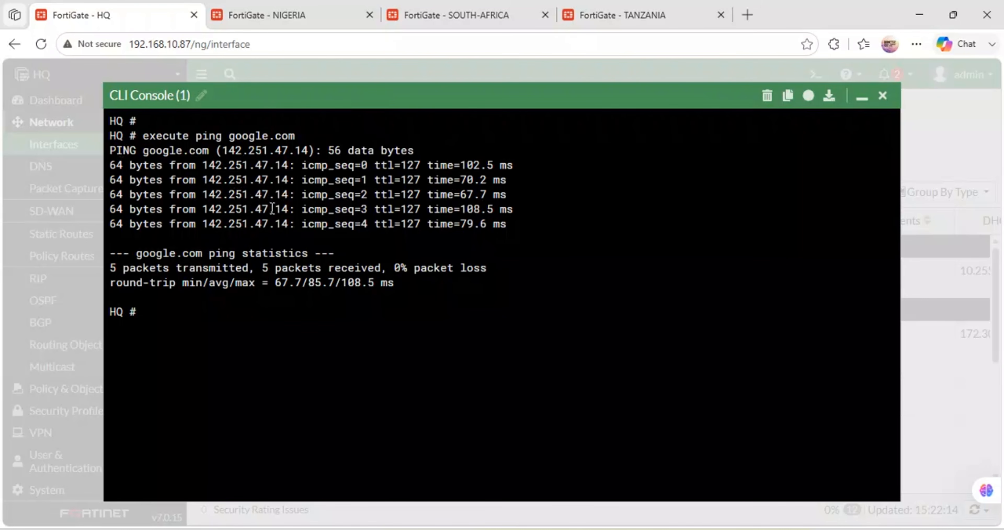
Step: Open the Nigeria firewall's CLI console and try to ping 8.8.8.8 with "executepi 8.8.8.8"
{"action": "left_click", "coordinate": [282, 12]}
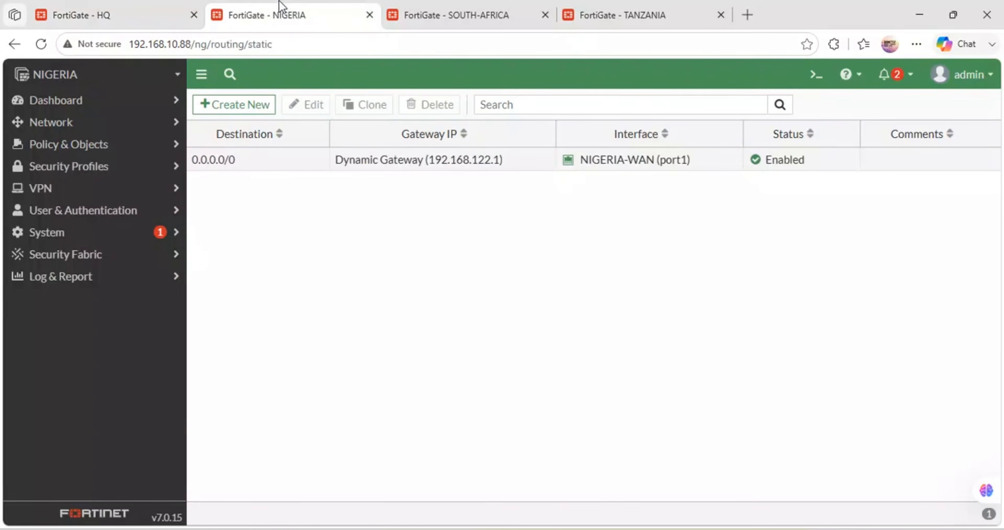
{"action": "left_click", "coordinate": [817, 74]}
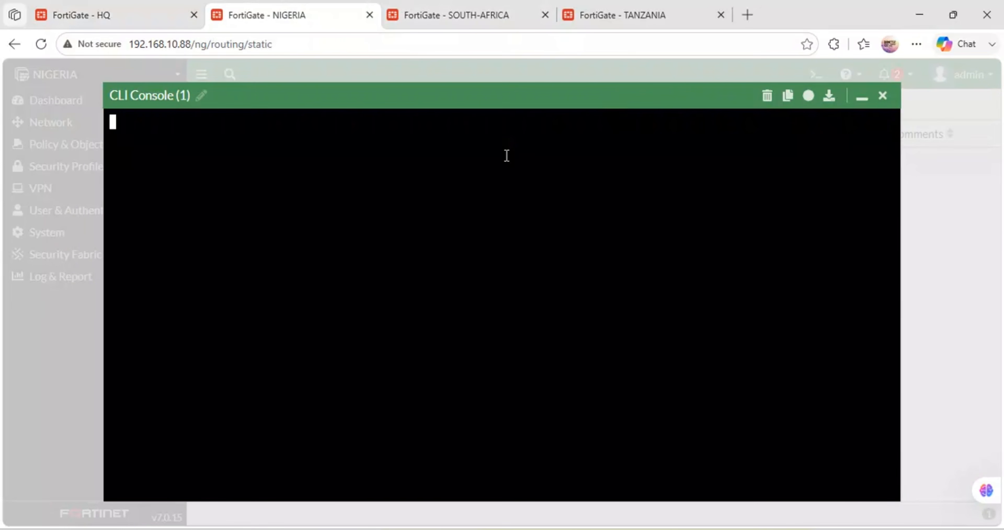
{"action": "key", "text": "Return"}
{"action": "key", "text": "Return"}
{"action": "type", "text": "executep"}
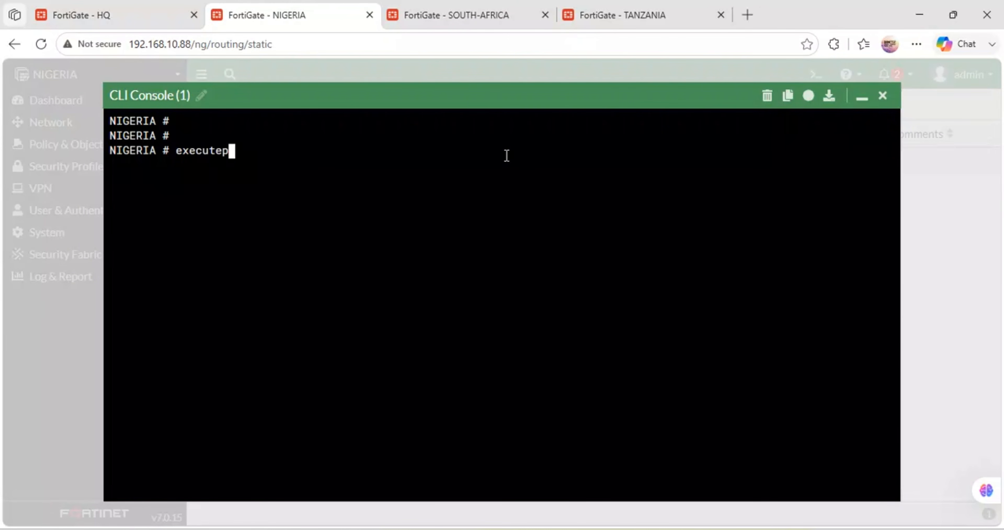
{"action": "type", "text": "i 8.8.8.8"}
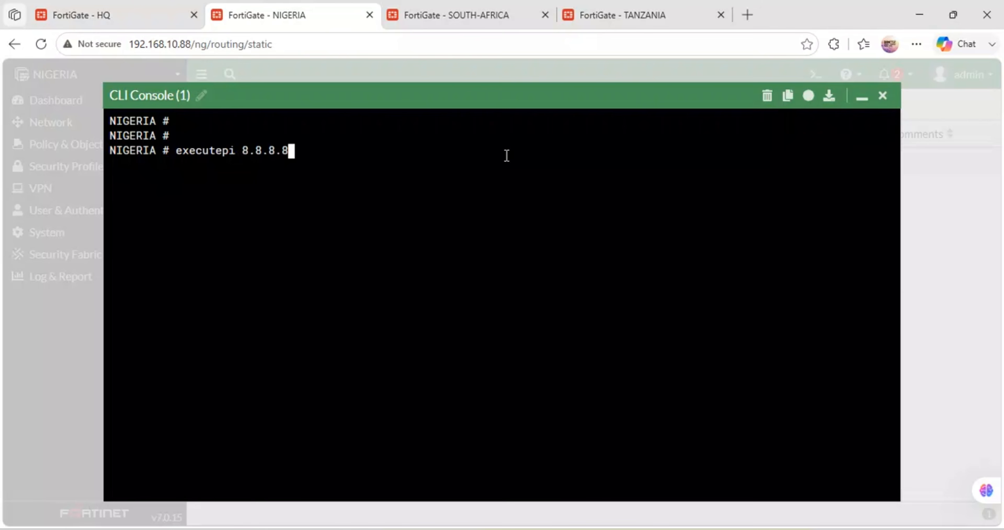
{"action": "key", "text": "Return"}
Step: Correct the Nigeria firewall's console command to "execute ping 8.8.8.8" and run it
{"action": "key", "text": "Up"}
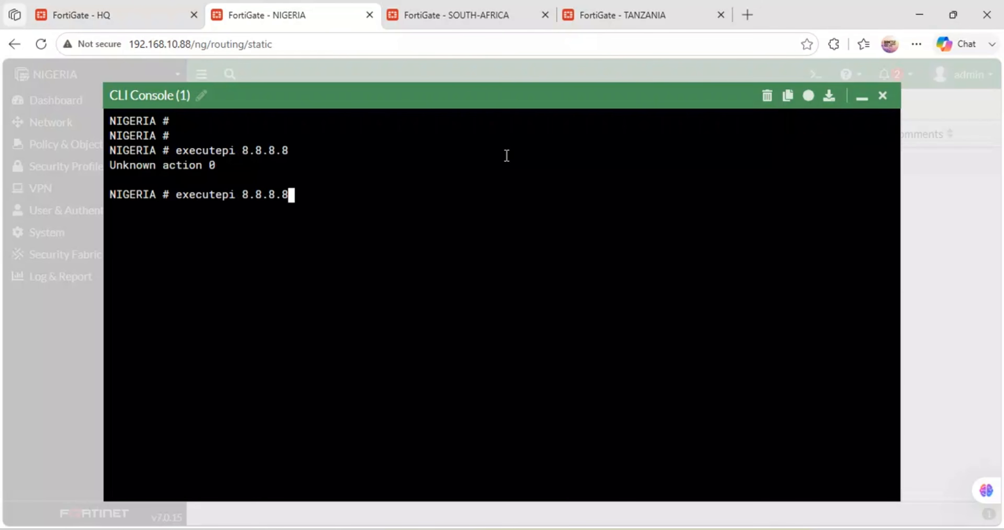
{"action": "key", "text": "BackSpace"}
{"action": "key", "text": "BackSpace"}
{"action": "key", "text": "BackSpace"}
{"action": "key", "text": "BackSpace"}
{"action": "key", "text": "BackSpace"}
{"action": "key", "text": "BackSpace"}
{"action": "key", "text": "BackSpace"}
{"action": "key", "text": "BackSpace"}
{"action": "key", "text": "BackSpace"}
{"action": "key", "text": "BackSpace"}
{"action": "type", "text": "p"}
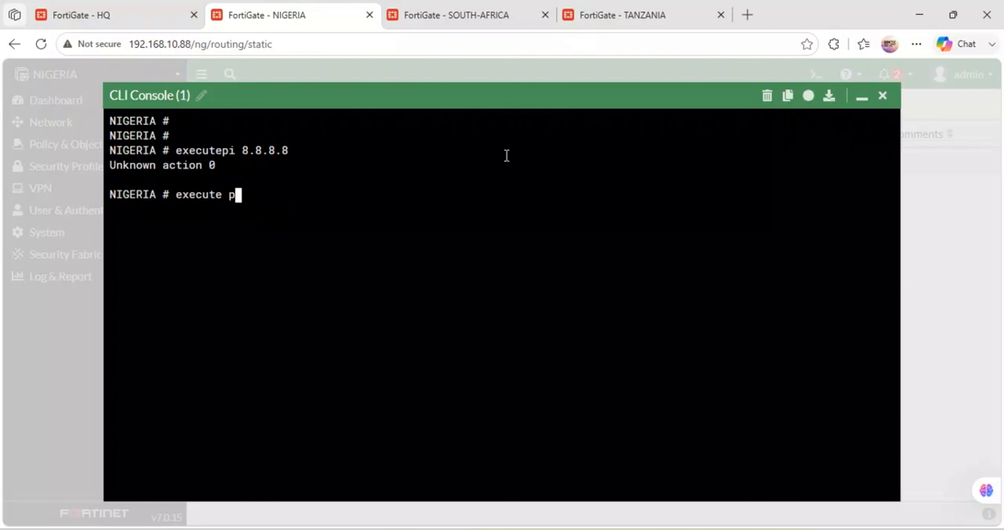
{"action": "type", "text": "ing 8.8.8.8"}
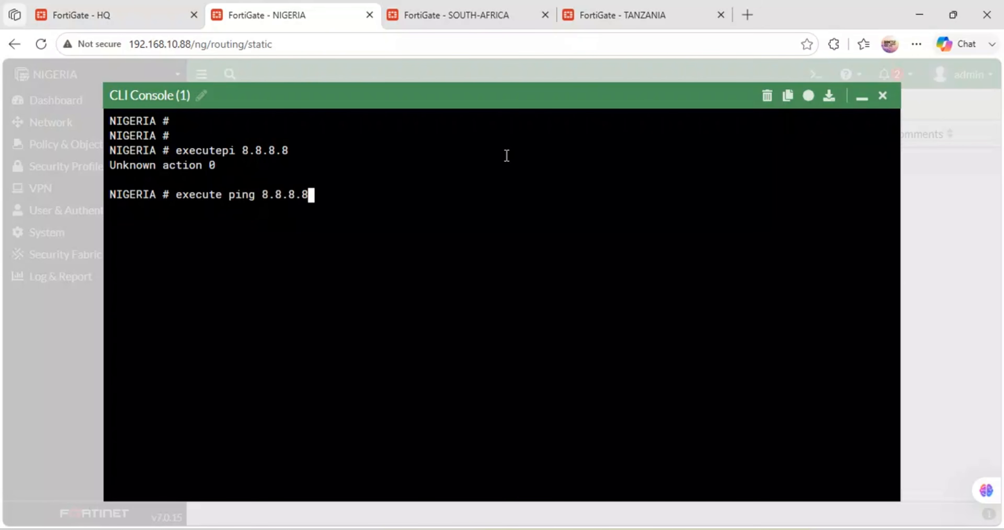
{"action": "key", "text": "Return"}
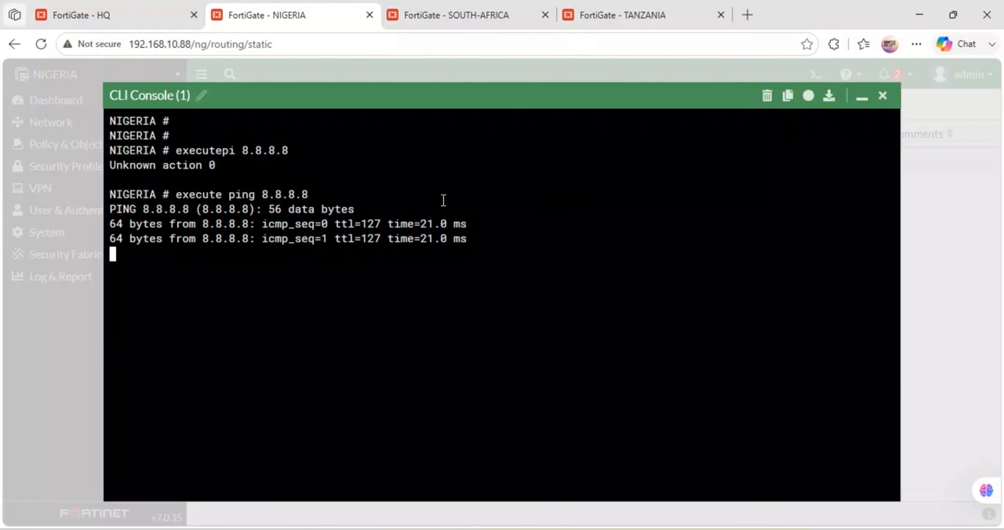
Step: Run "execute ping 1.1.1.1" in the South Africa firewall's CLI console and check the replies
{"action": "left_click", "coordinate": [448, 15]}
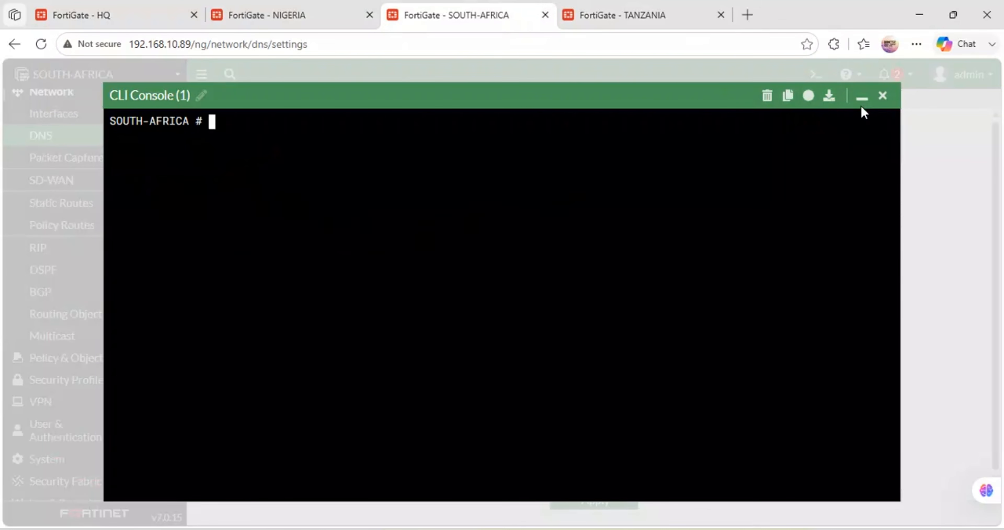
{"action": "type", "text": "execute"}
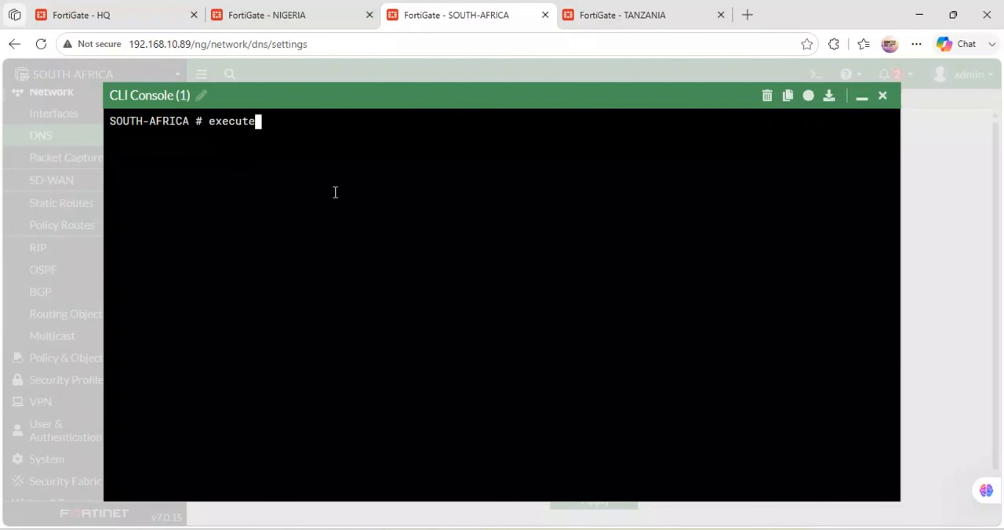
{"action": "type", "text": " ping 1.1.1.1"}
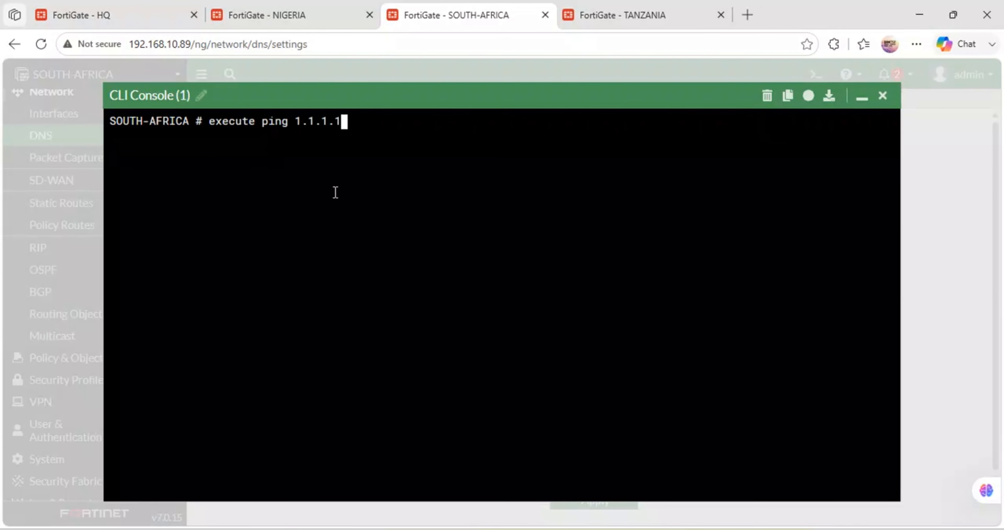
{"action": "key", "text": "Return"}
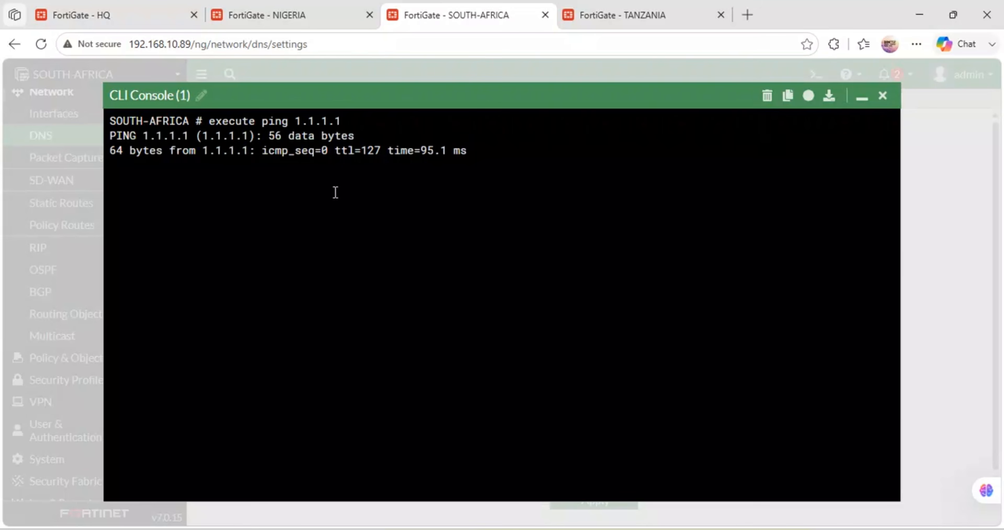
{"action": "left_click_drag", "start_coordinate": [468, 165], "coordinate": [124, 161]}
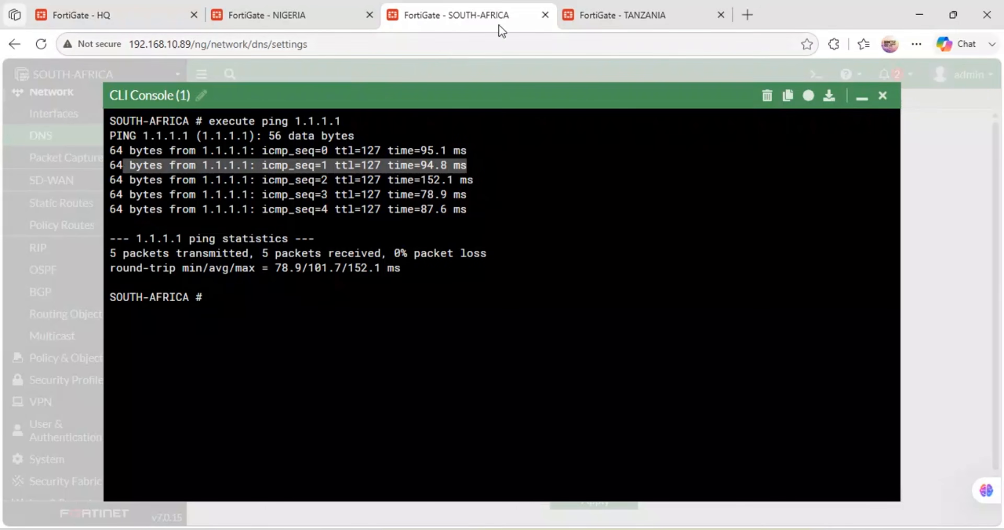
Step: Run "execute ping google.com" in the Tanzania firewall's CLI console, then clear and minimize the console
{"action": "left_click", "coordinate": [626, 12]}
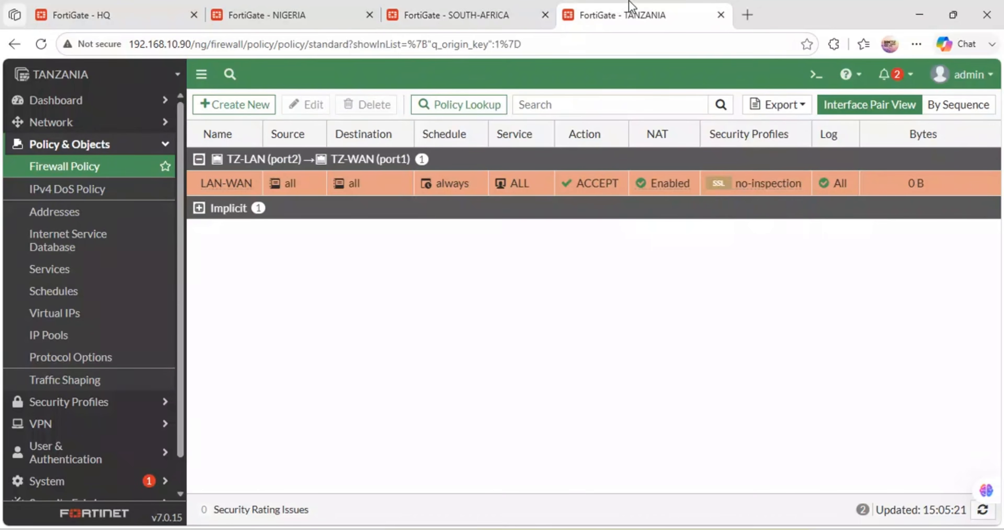
{"action": "left_click", "coordinate": [815, 75]}
{"action": "key", "text": "Return"}
{"action": "key", "text": "Return"}
{"action": "type", "text": "e"}
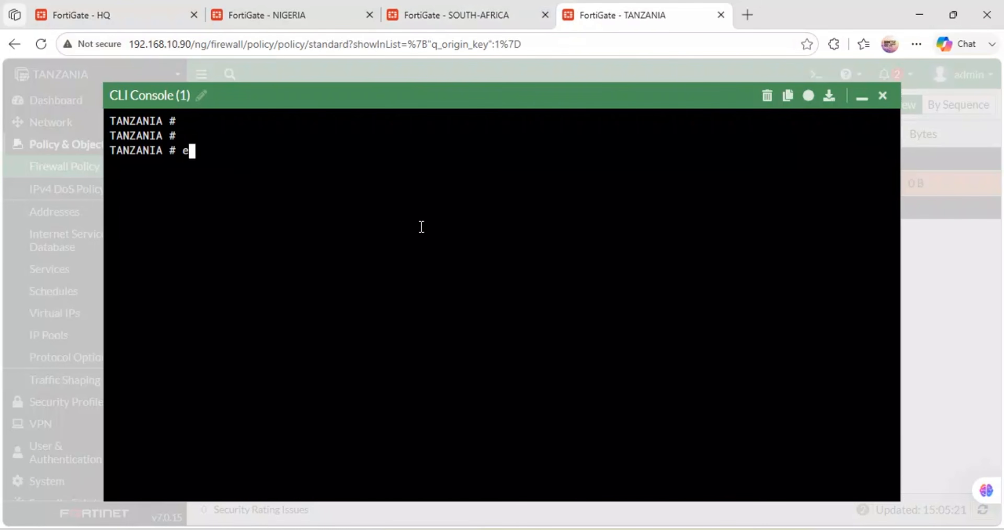
{"action": "type", "text": "xecute ping "}
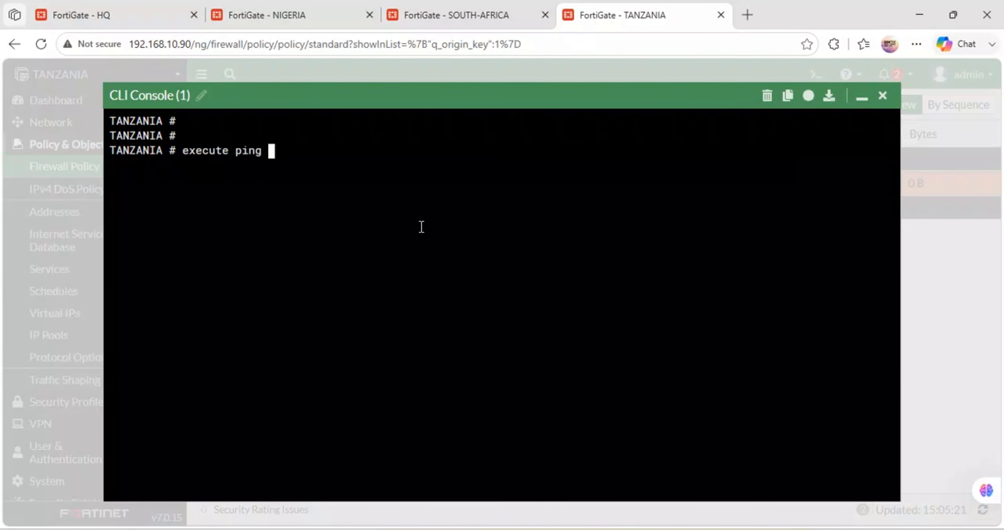
{"action": "type", "text": "google.com"}
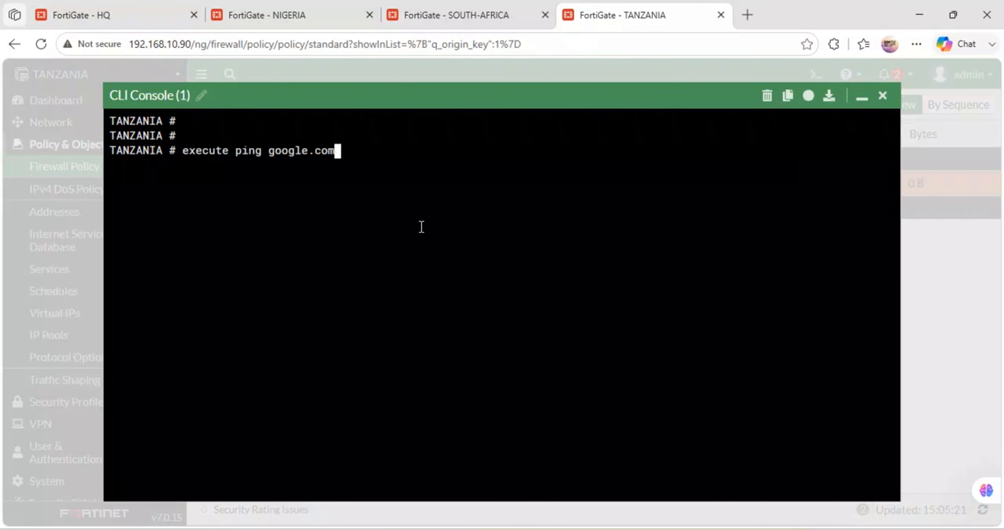
{"action": "key", "text": "Return"}
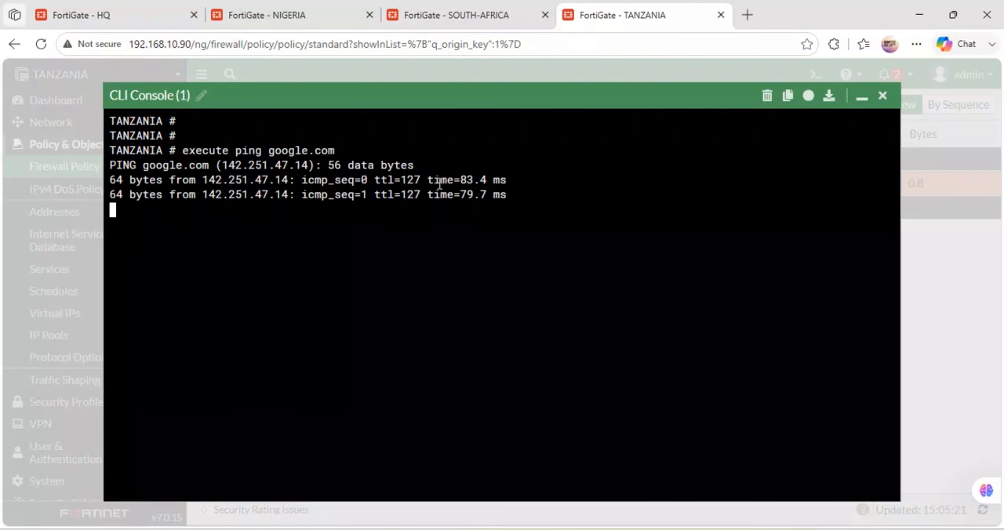
{"action": "left_click", "coordinate": [767, 98]}
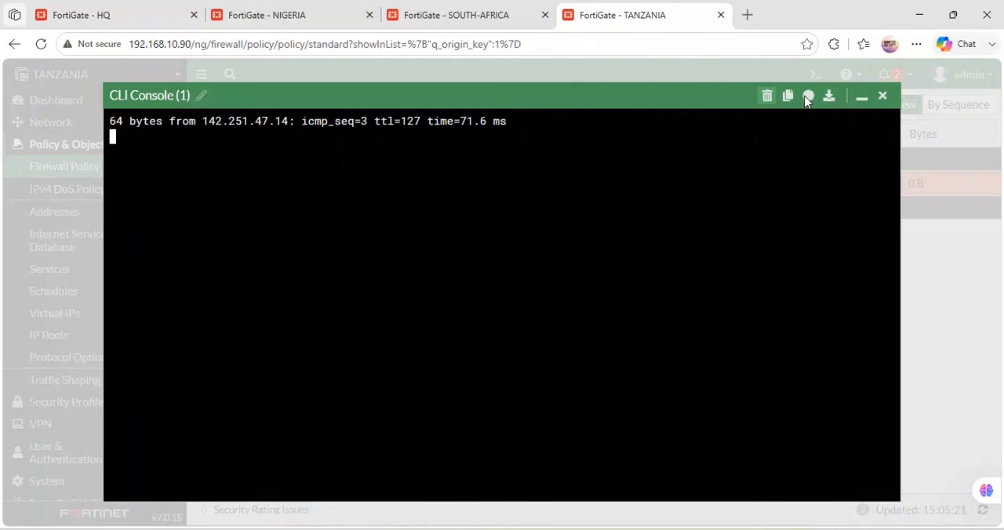
{"action": "left_click", "coordinate": [861, 98]}
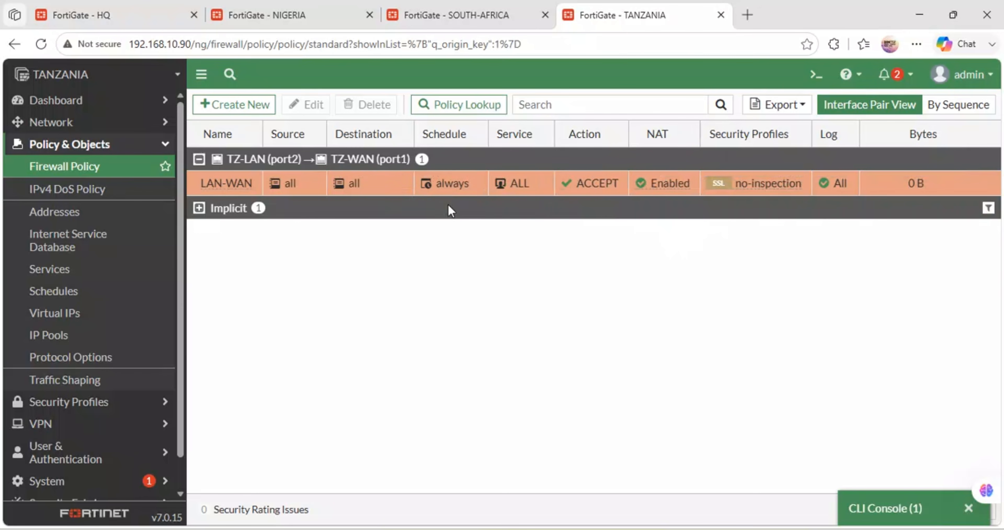
Step: Minimize the South Africa firewall's CLI console and apply its DNS settings
{"action": "left_click", "coordinate": [498, 5]}
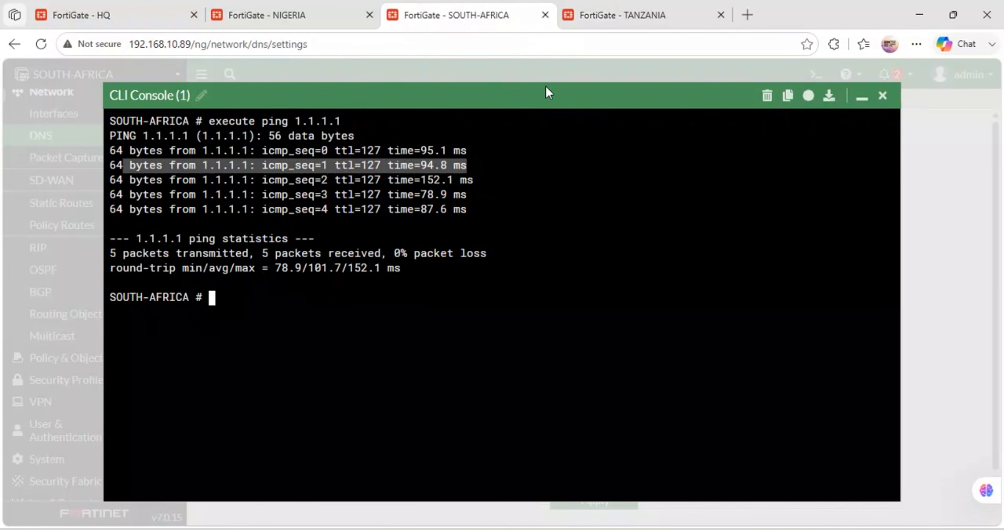
{"action": "left_click", "coordinate": [863, 98]}
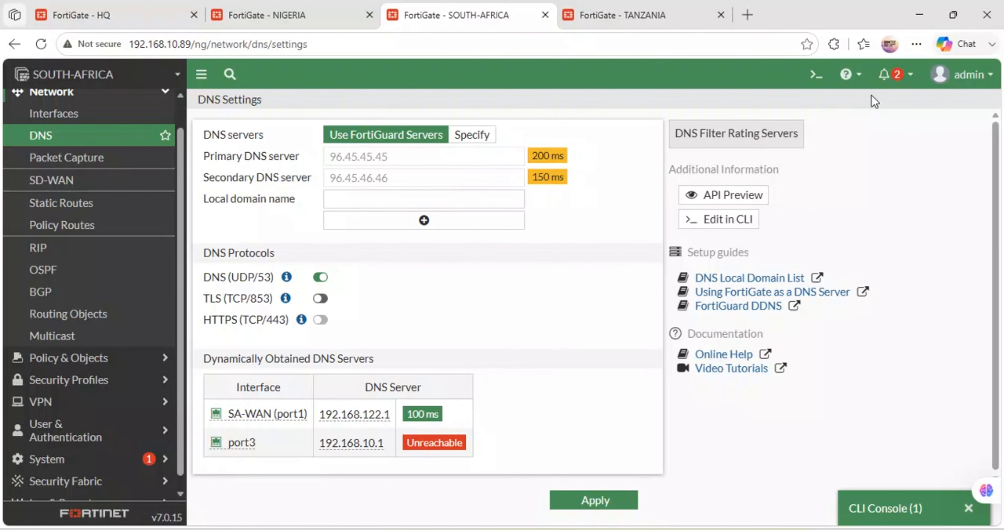
{"action": "left_click", "coordinate": [576, 500]}
{"action": "left_click", "coordinate": [269, 9]}
{"action": "left_click", "coordinate": [98, 7]}
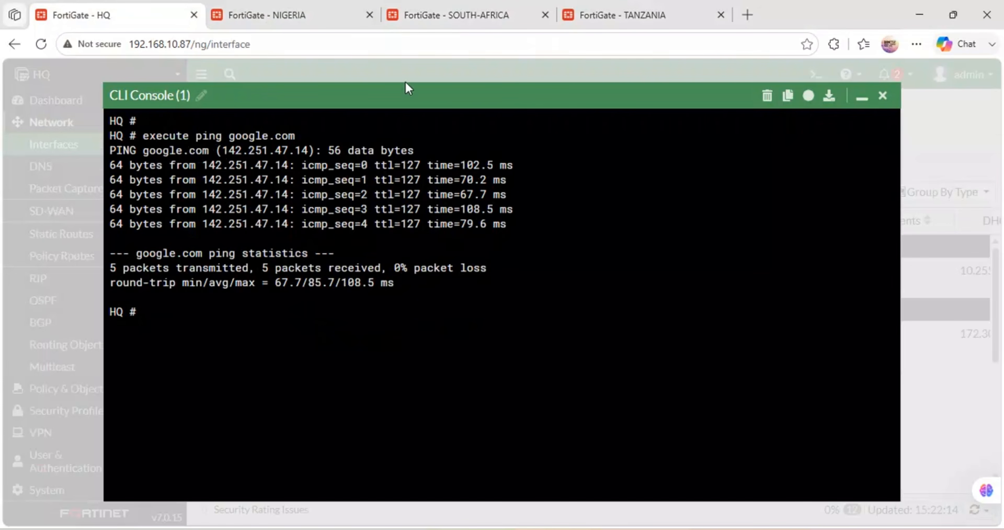
{"action": "left_click", "coordinate": [684, 8]}
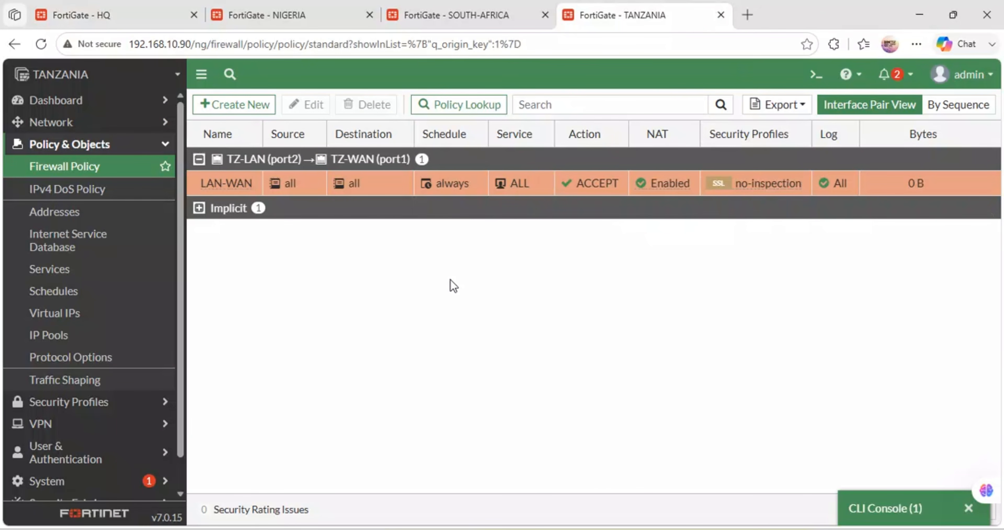
{"action": "left_click", "coordinate": [101, 8]}
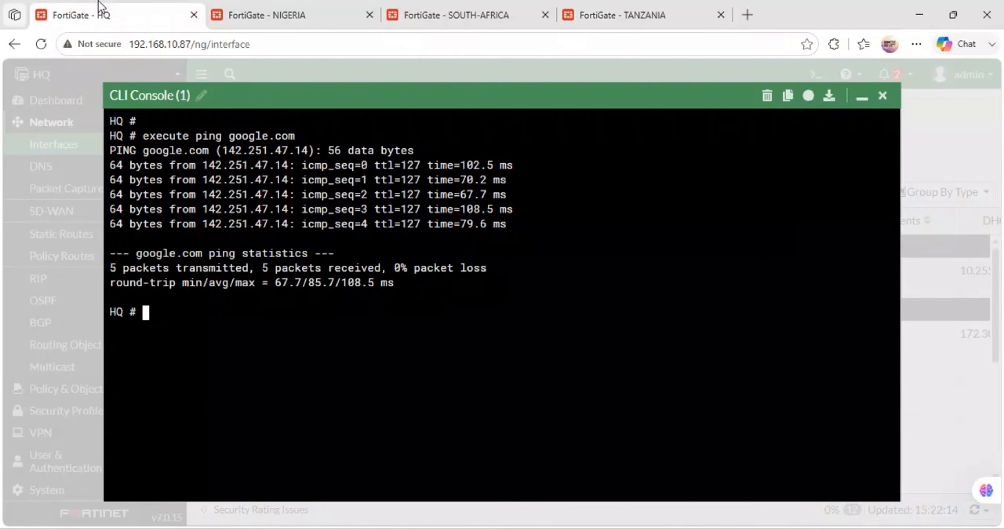
Step: Clear and close the Nigeria firewall's CLI console, and close the HQ firewall's console as well
{"action": "left_click", "coordinate": [308, 11]}
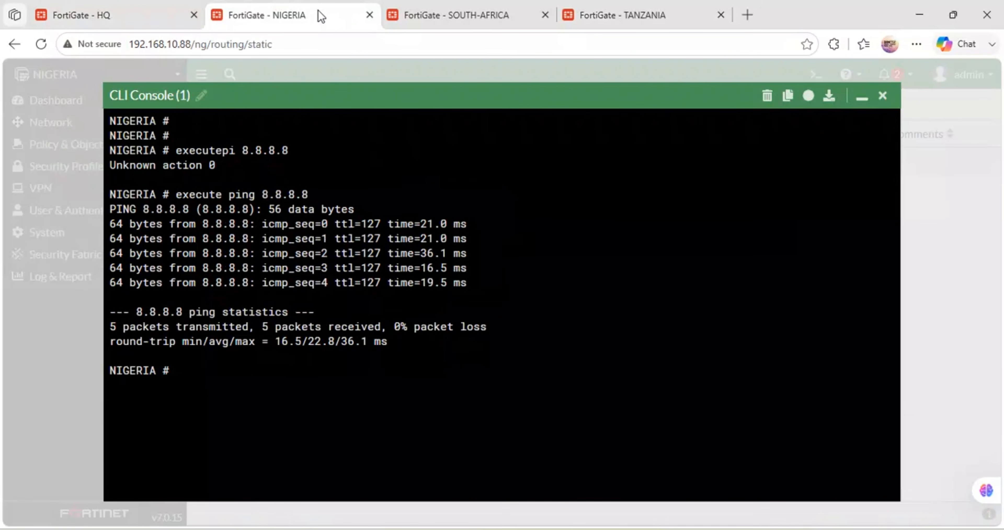
{"action": "left_click", "coordinate": [767, 95]}
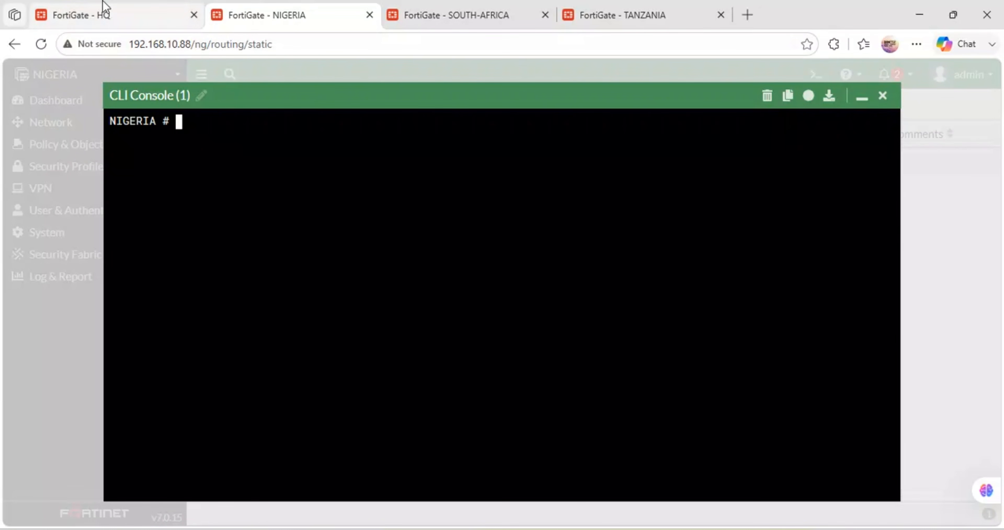
{"action": "mouse_move", "coordinate": [128, 17]}
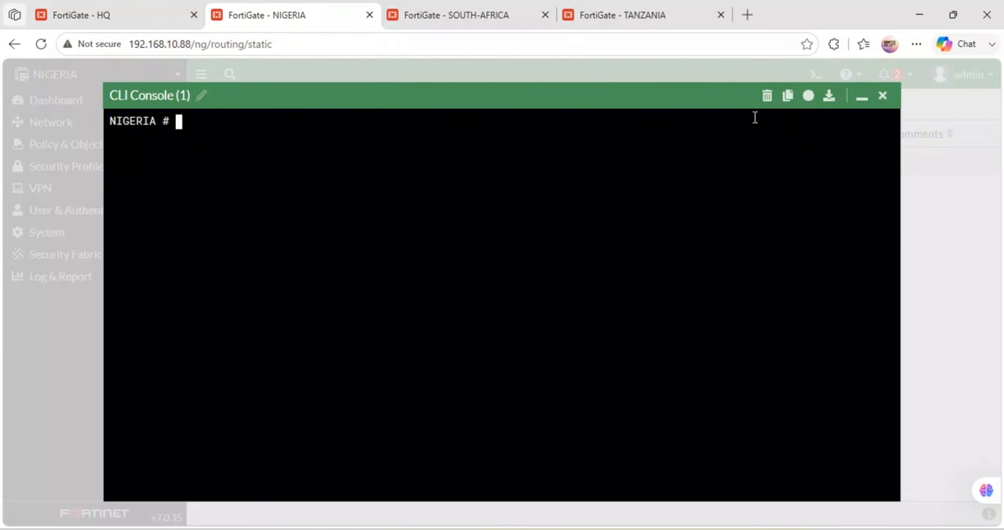
{"action": "left_click", "coordinate": [883, 97]}
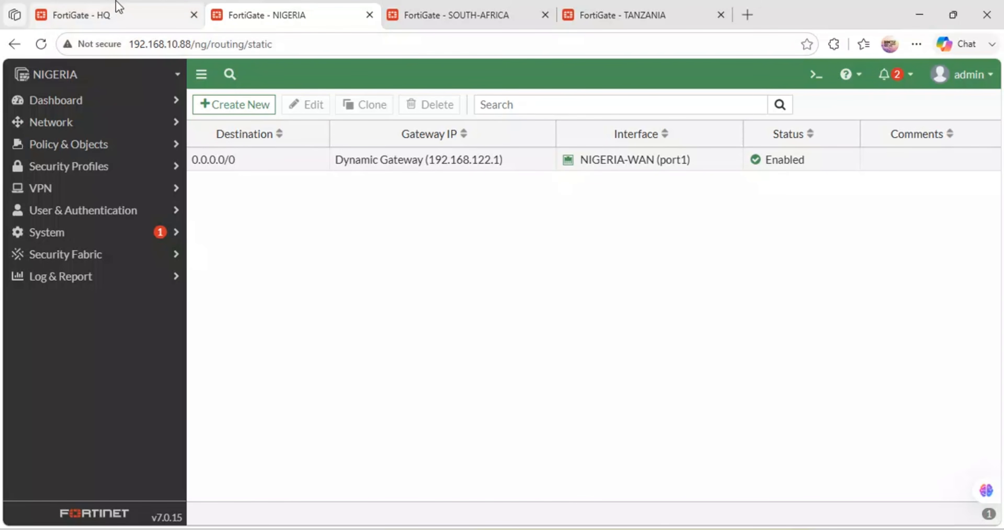
{"action": "left_click", "coordinate": [117, 9]}
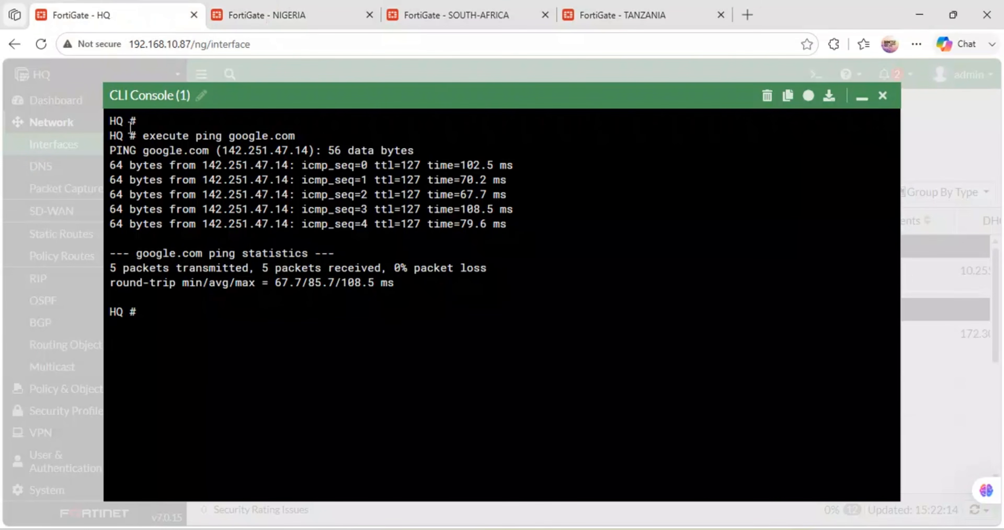
{"action": "left_click", "coordinate": [883, 95]}
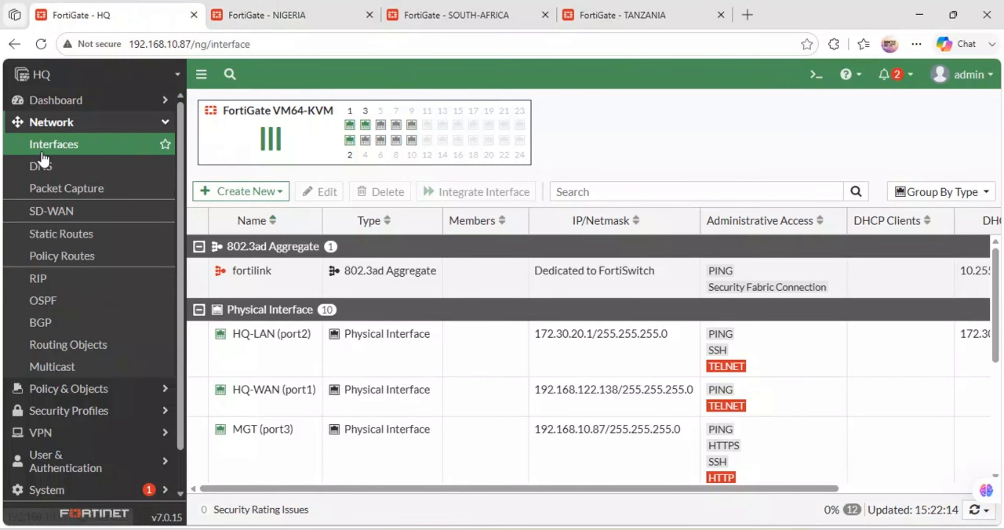
Step: Create an SD-WAN zone named EQUITY-BANK-SDWAN-ZONE on the HQ firewall without any interface members
{"action": "left_click", "coordinate": [64, 209]}
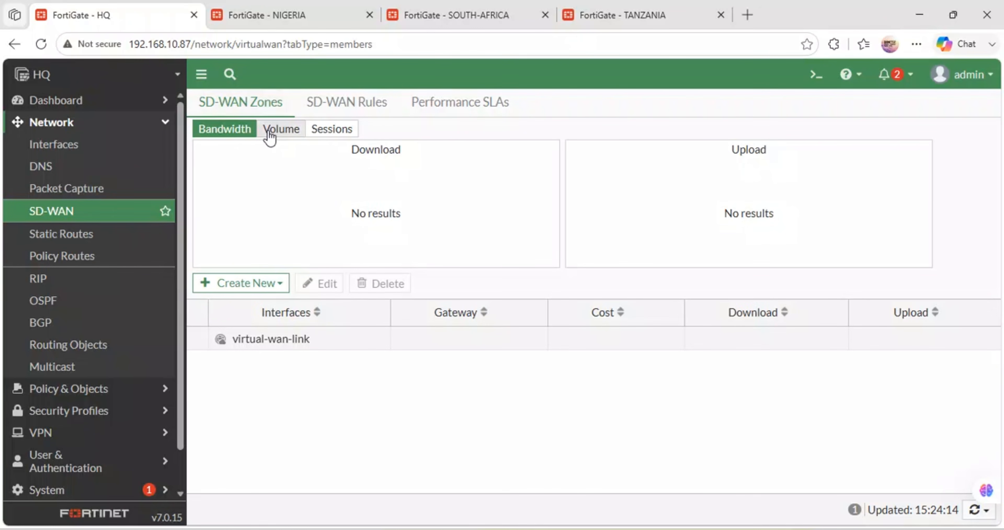
{"action": "left_click", "coordinate": [243, 284]}
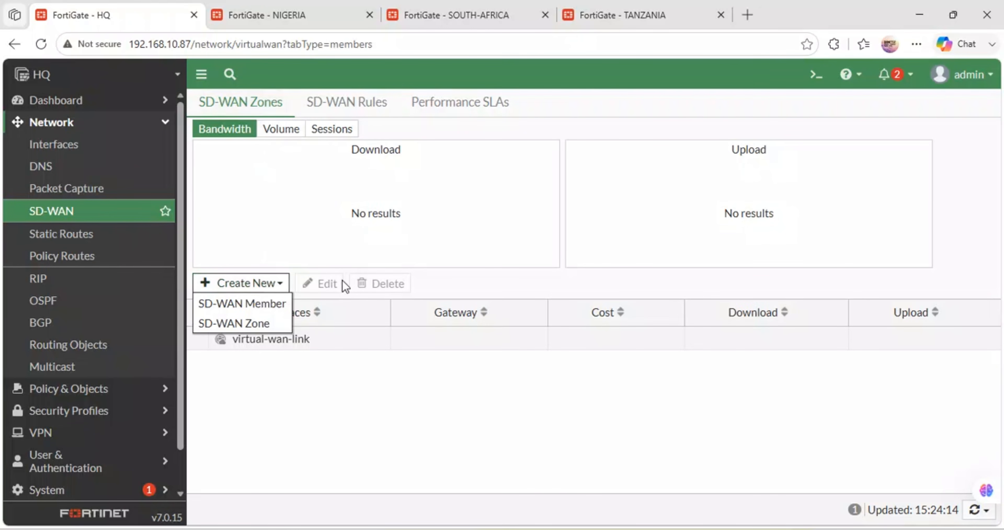
{"action": "left_click", "coordinate": [250, 324]}
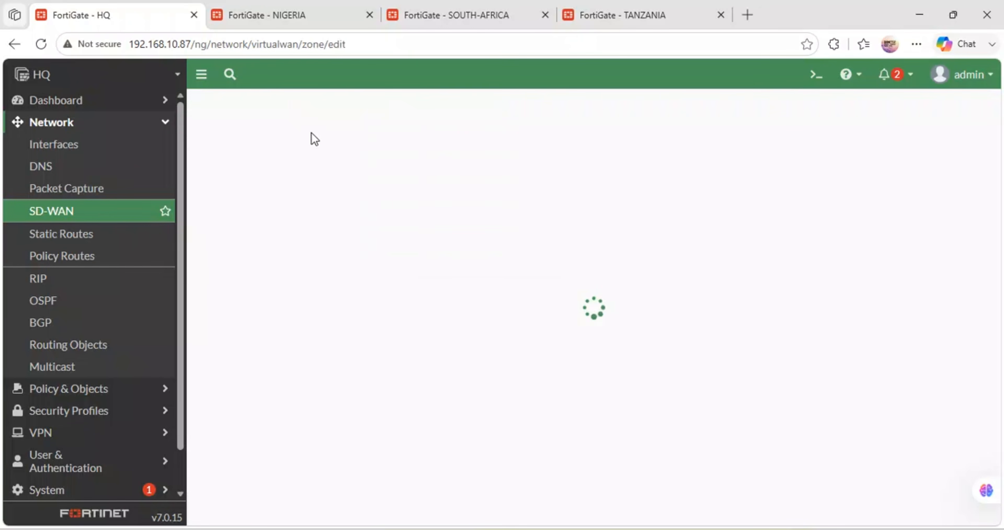
{"action": "left_click", "coordinate": [332, 138]}
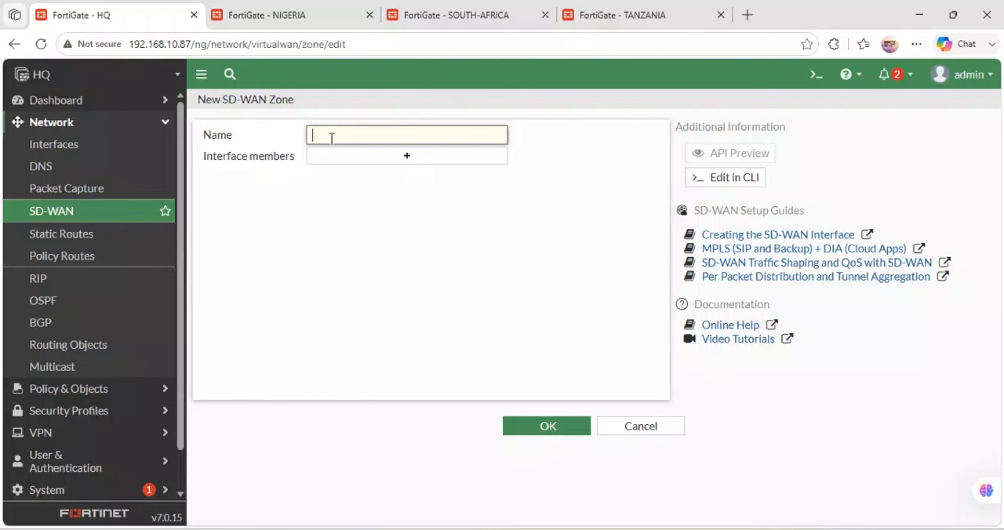
{"action": "type", "text": "EQUITY-BANK-SDWAN-ZONE"}
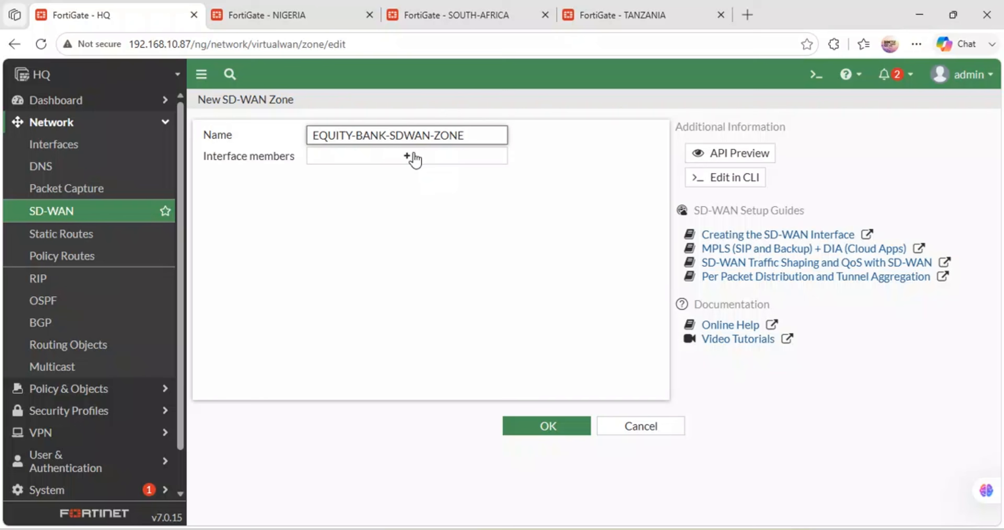
{"action": "left_click", "coordinate": [413, 157]}
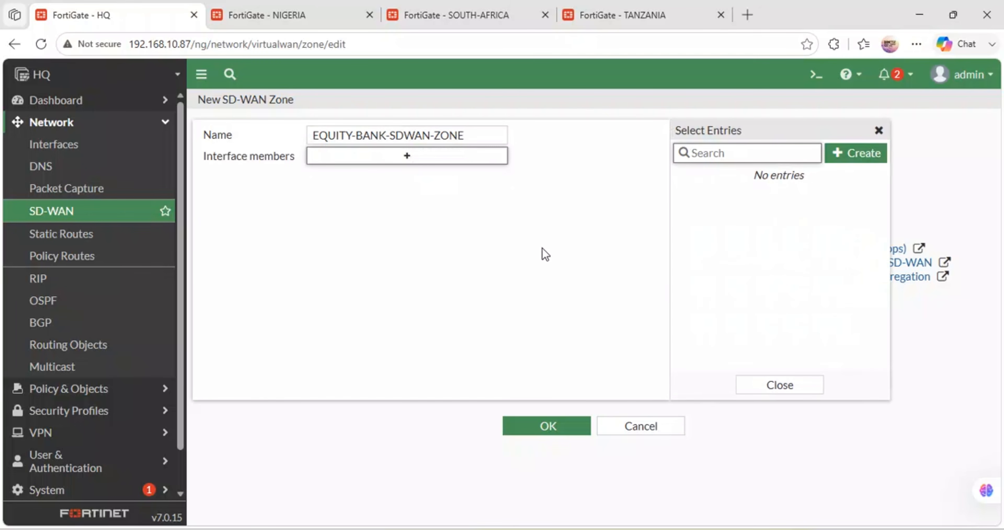
{"action": "left_click", "coordinate": [548, 427]}
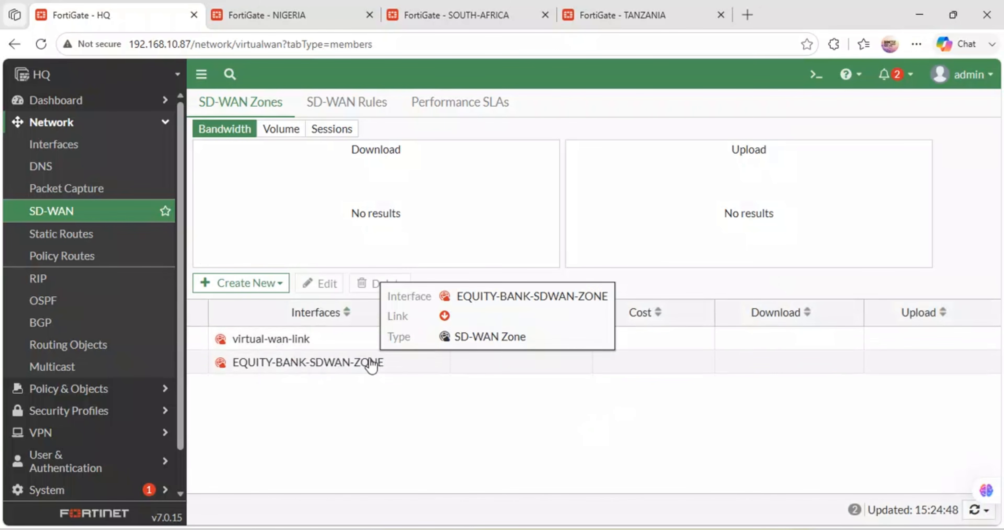
Step: Switch to the GNS3 topology and examine the LTK link at Kenya and the SAFARICOM link at Nigeria
{"action": "left_click", "coordinate": [277, 288]}
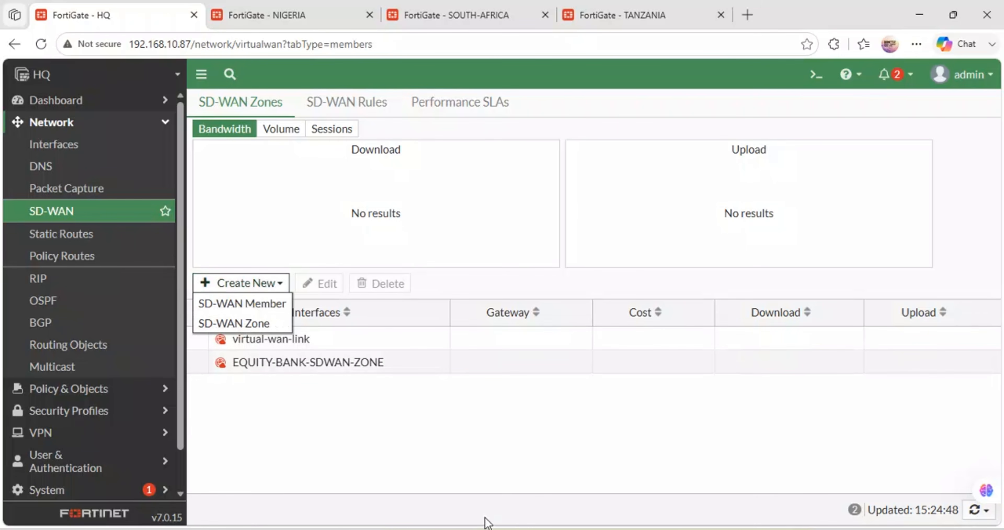
{"action": "left_click", "coordinate": [469, 495]}
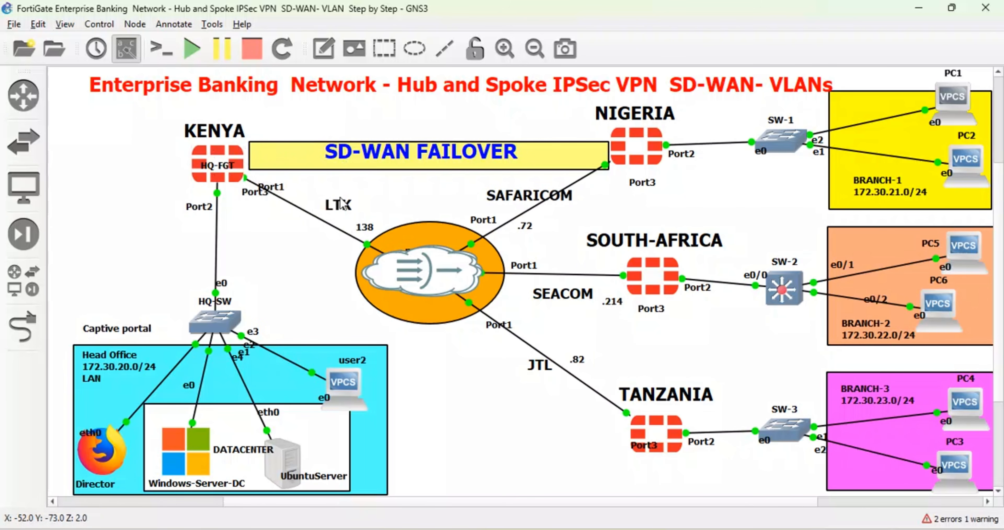
{"action": "left_click", "coordinate": [336, 206]}
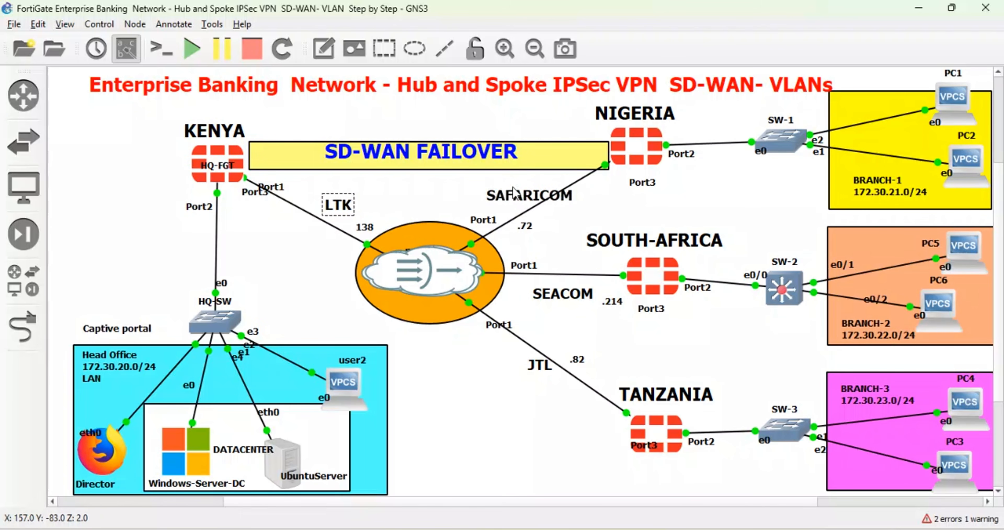
{"action": "left_click", "coordinate": [524, 197]}
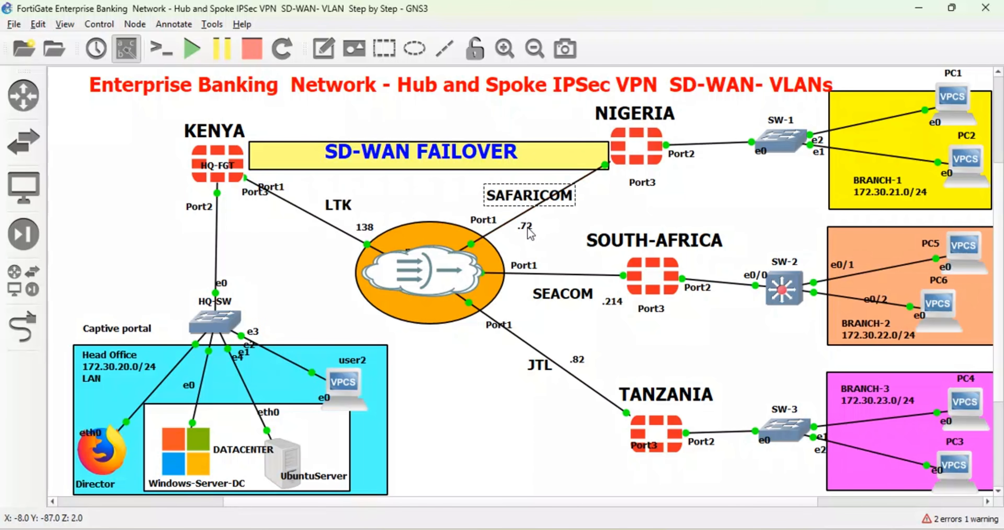
Step: Switch to the HQ firewall in the browser and check which interfaces are offered for a new SD-WAN member
{"action": "mouse_move", "coordinate": [423, 527]}
{"action": "left_click", "coordinate": [419, 472]}
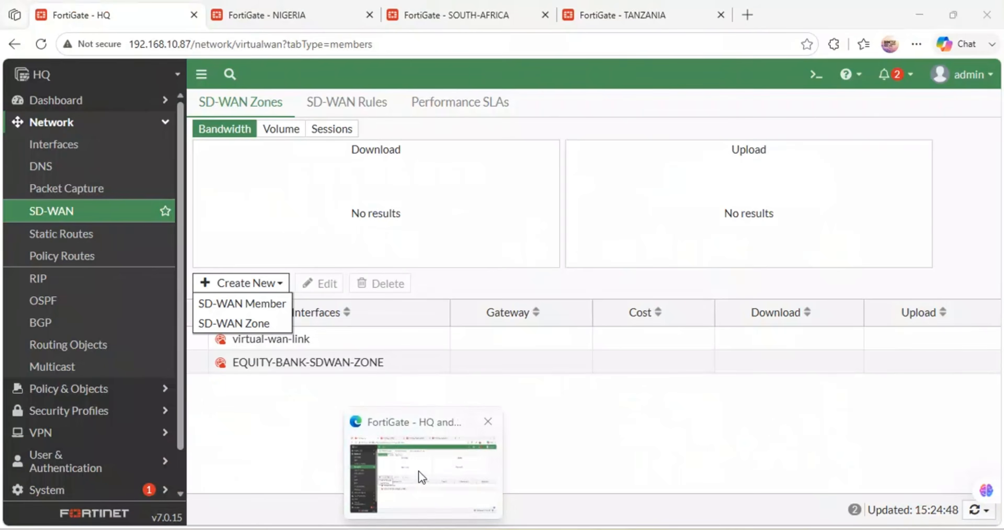
{"action": "left_click", "coordinate": [259, 308]}
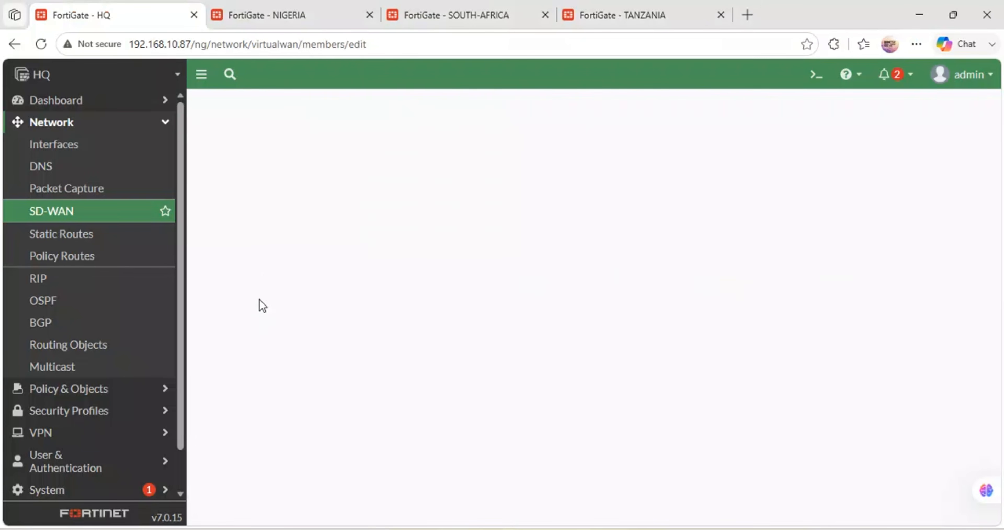
{"action": "left_click", "coordinate": [385, 134]}
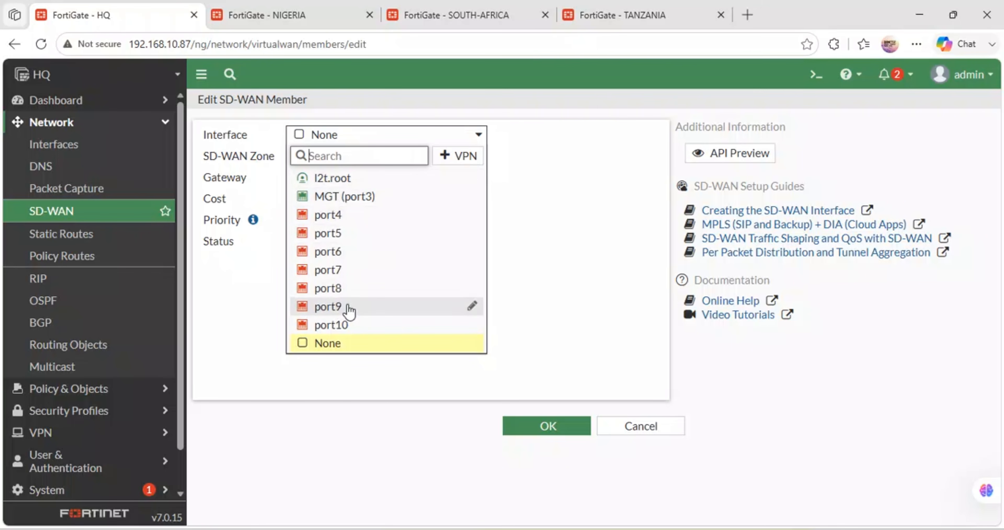
{"action": "mouse_move", "coordinate": [349, 310]}
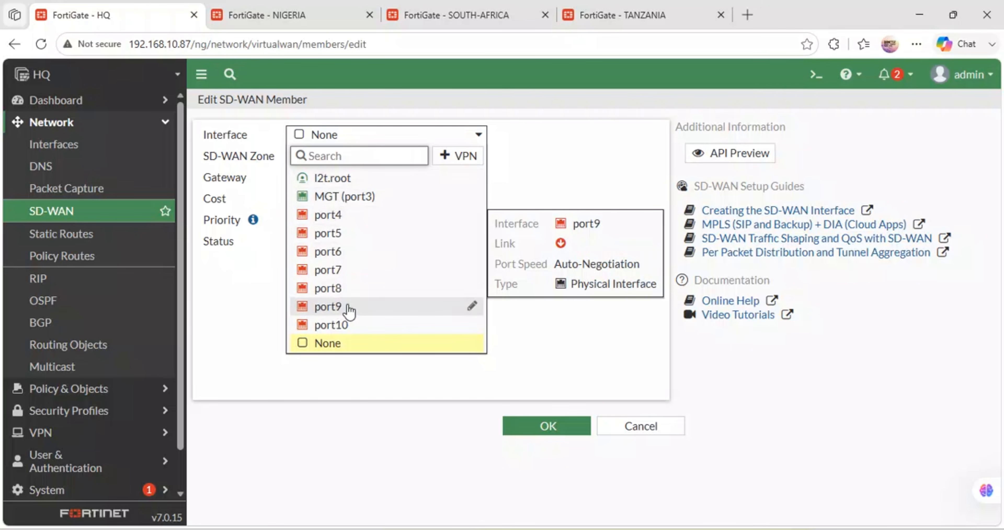
{"action": "left_click", "coordinate": [542, 162]}
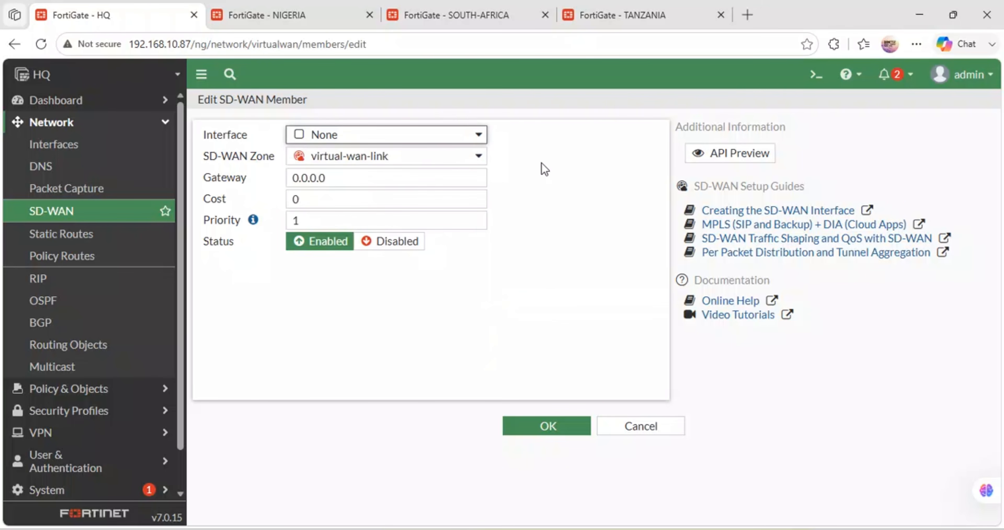
{"action": "left_click", "coordinate": [472, 135]}
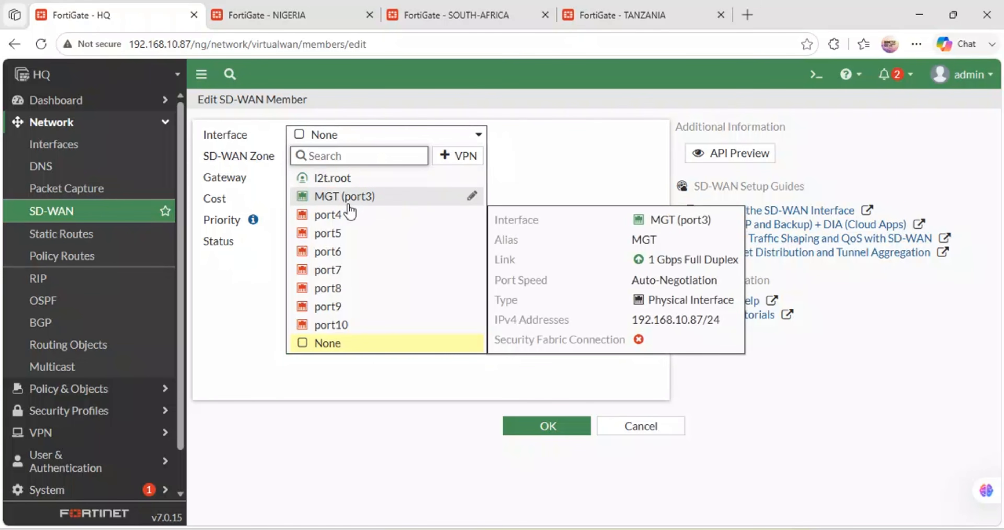
{"action": "mouse_move", "coordinate": [387, 228]}
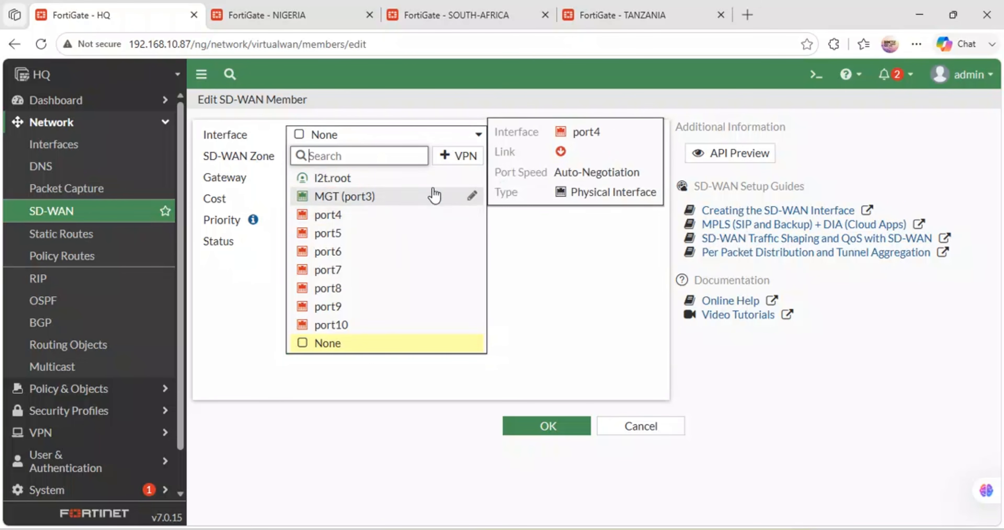
{"action": "left_click", "coordinate": [411, 110]}
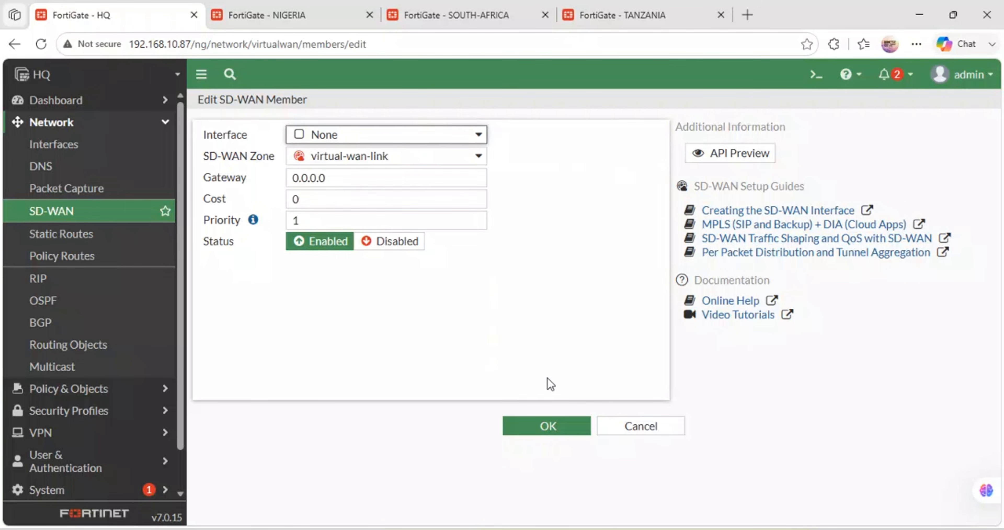
{"action": "left_click", "coordinate": [635, 426]}
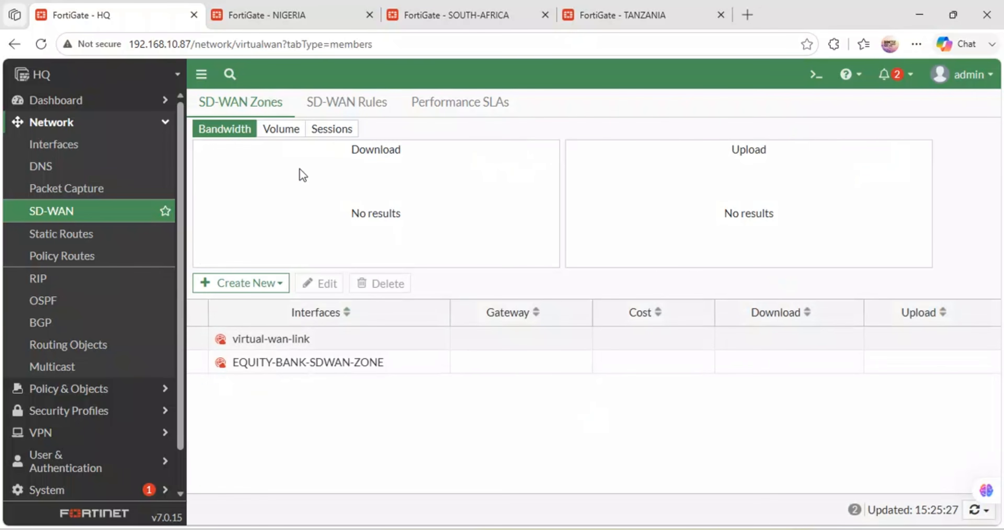
{"action": "left_click", "coordinate": [283, 290]}
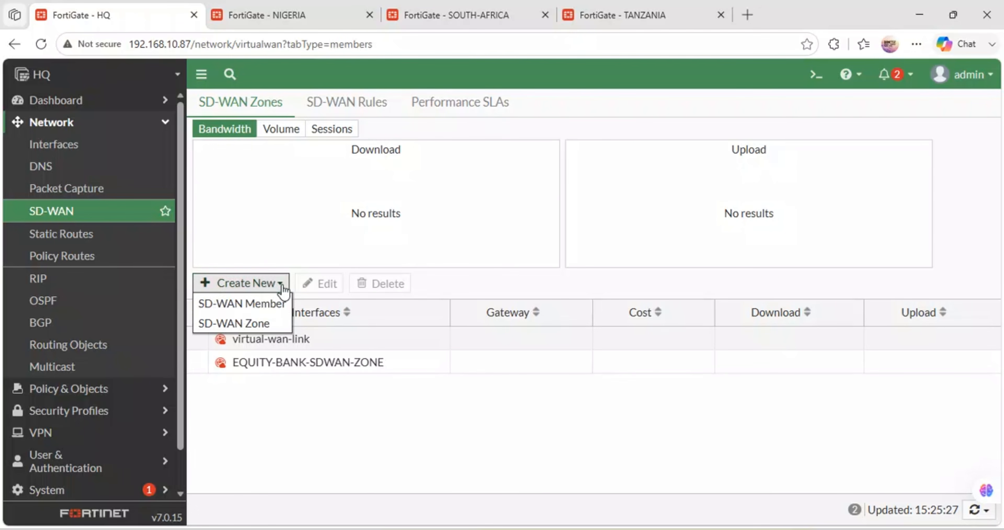
{"action": "left_click", "coordinate": [254, 308]}
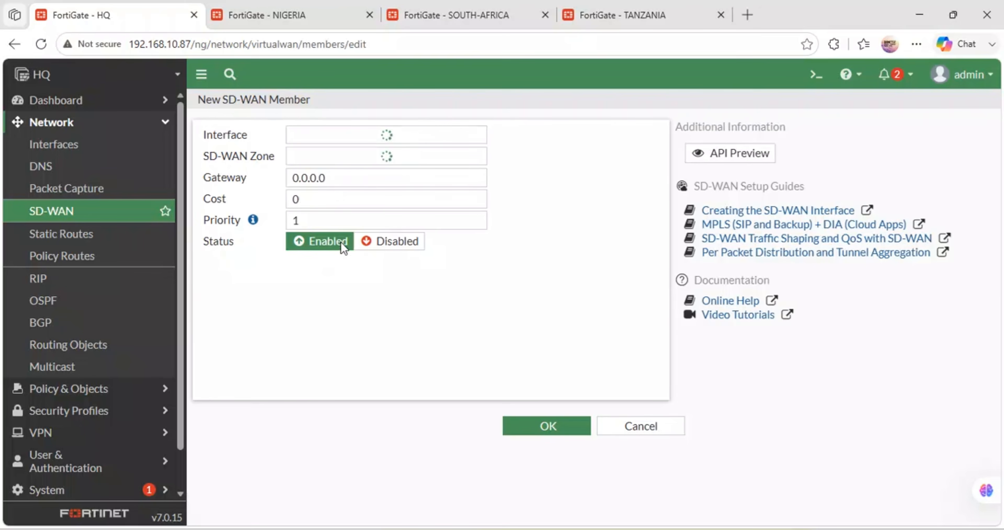
{"action": "left_click", "coordinate": [426, 158]}
{"action": "left_click", "coordinate": [377, 199]}
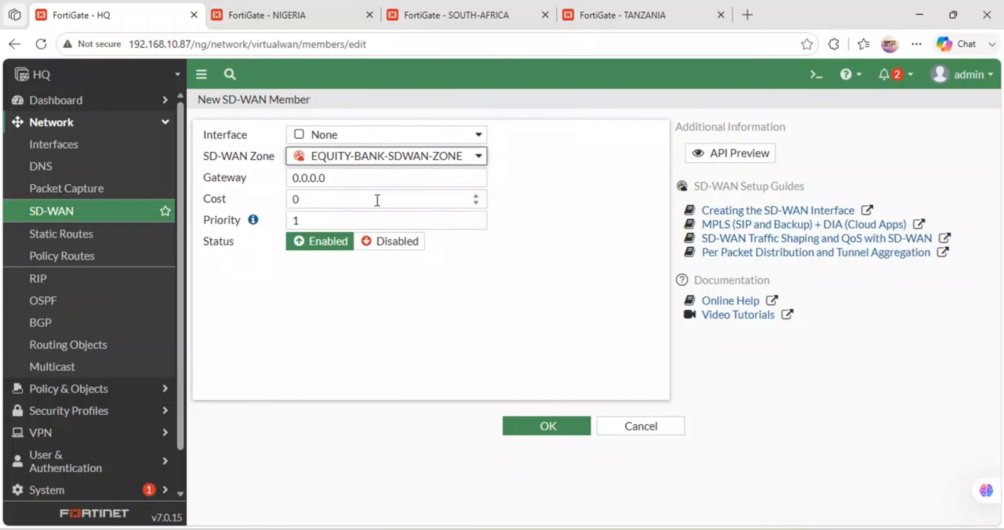
{"action": "left_click", "coordinate": [374, 137]}
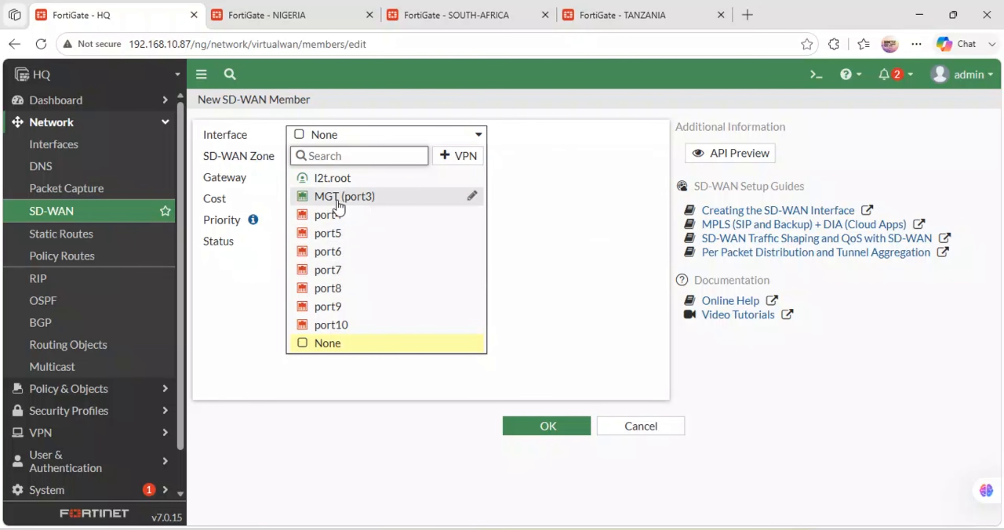
{"action": "mouse_move", "coordinate": [338, 203]}
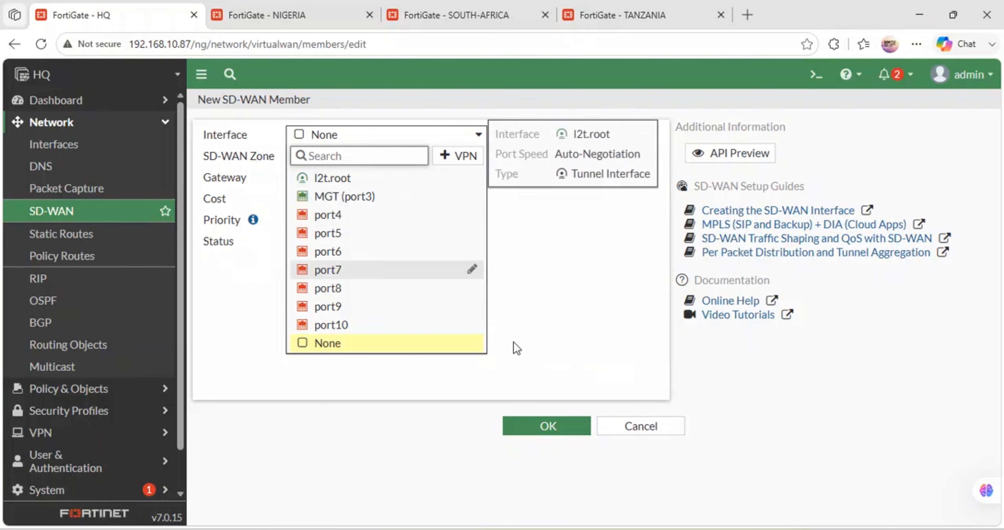
{"action": "left_click", "coordinate": [622, 424]}
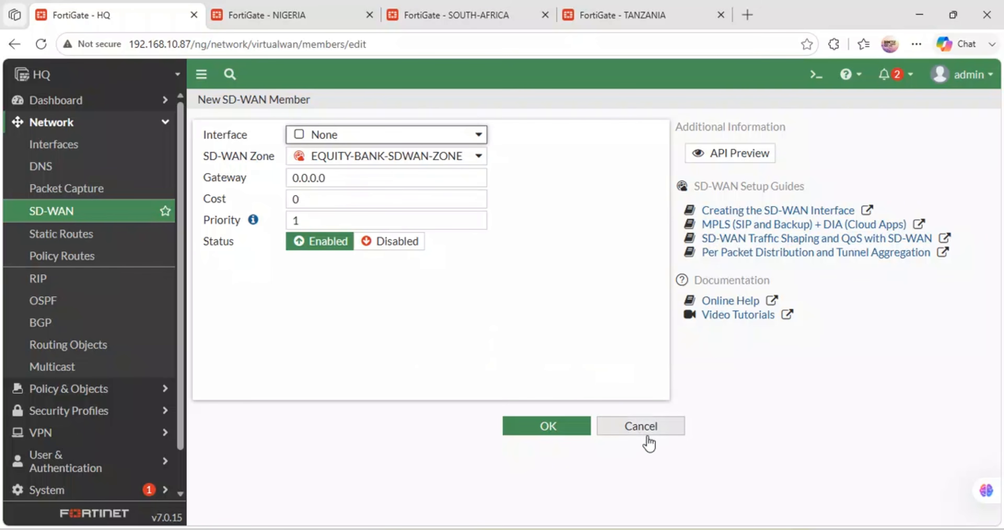
{"action": "left_click", "coordinate": [644, 429]}
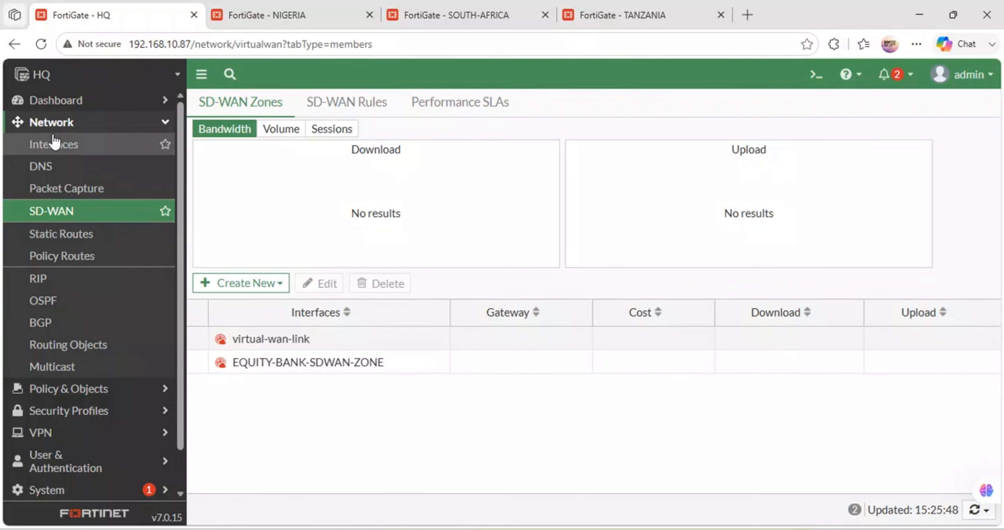
Step: Enable HTTPS and SSH administrative access on the HQ-WAN (port1) interface and save it
{"action": "left_click", "coordinate": [58, 143]}
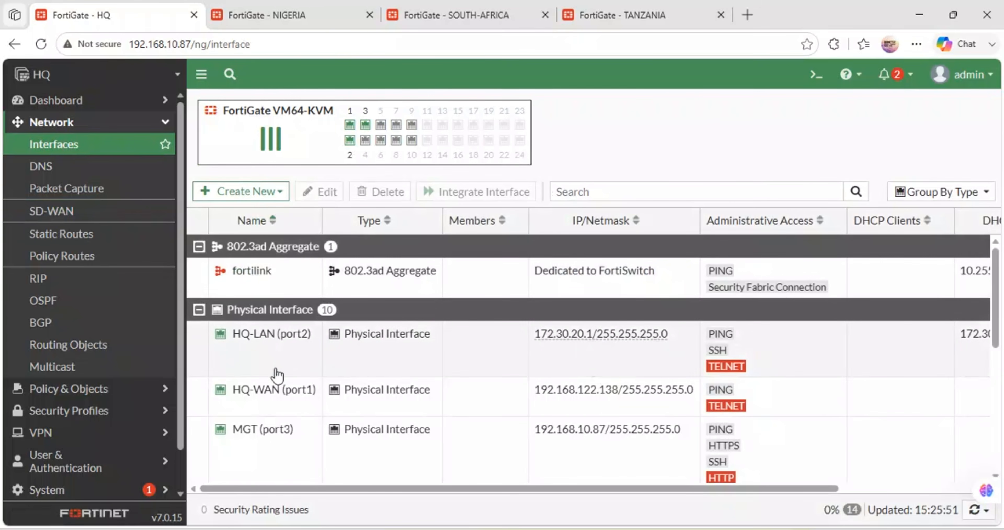
{"action": "double_click", "coordinate": [278, 398]}
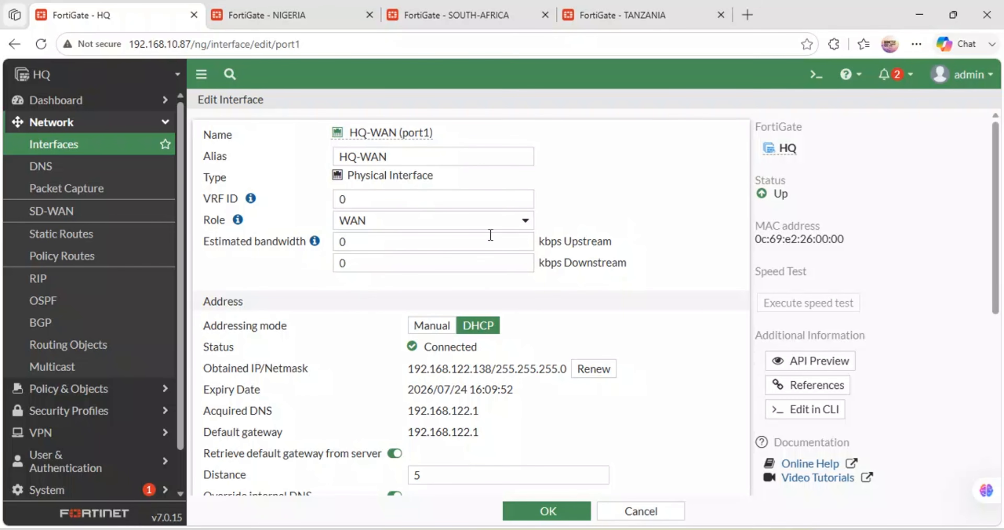
{"action": "scroll", "coordinate": [472, 308], "scroll_direction": "down", "scroll_amount": 2}
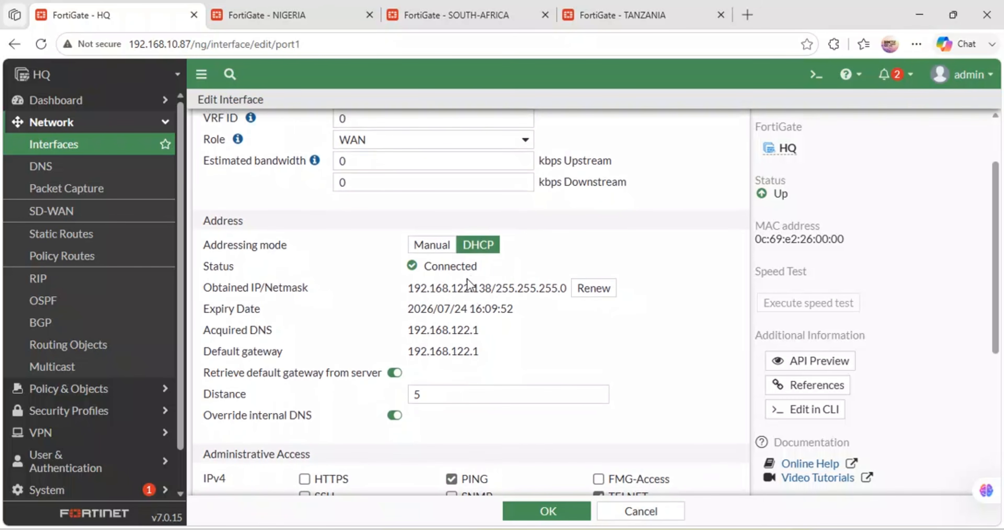
{"action": "scroll", "coordinate": [493, 347], "scroll_direction": "down", "scroll_amount": 6}
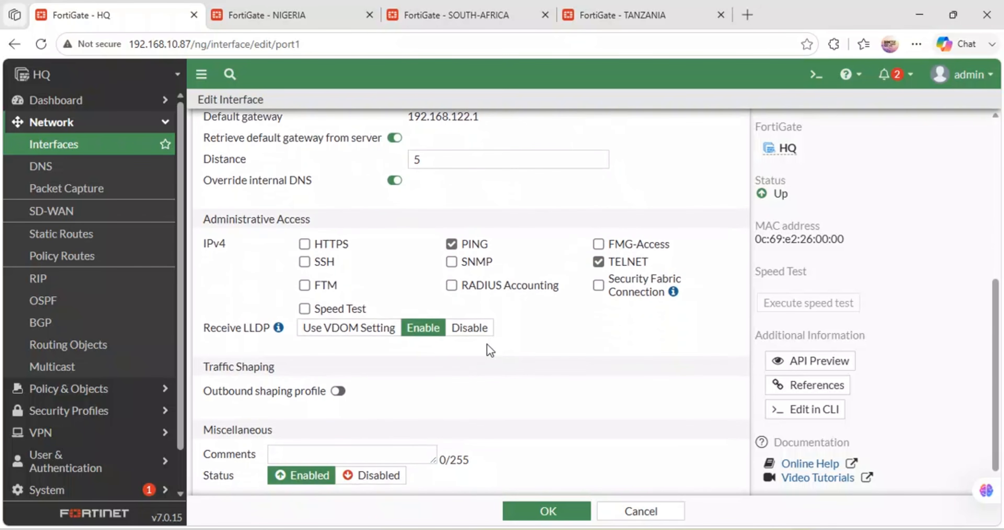
{"action": "left_click", "coordinate": [310, 263]}
{"action": "scroll", "coordinate": [308, 265], "scroll_direction": "down", "scroll_amount": 1}
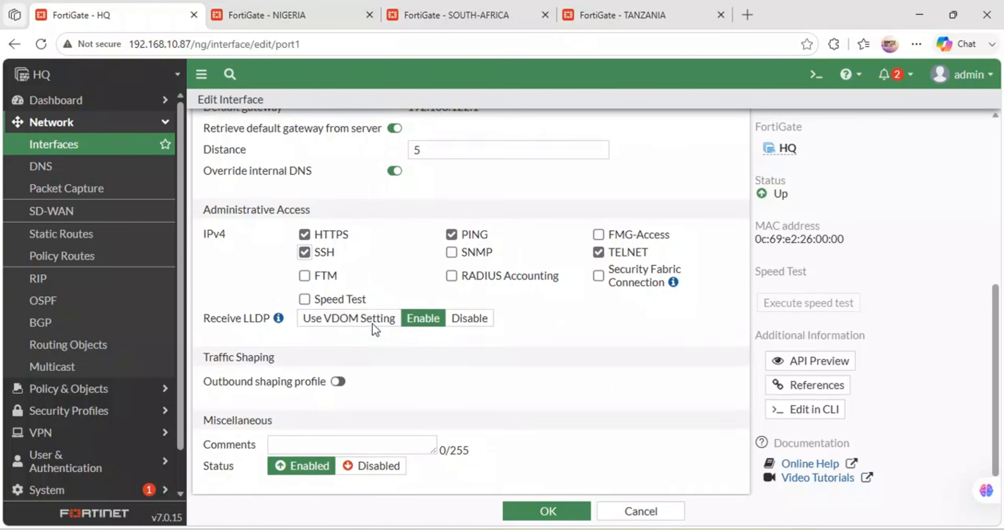
{"action": "scroll", "coordinate": [372, 323], "scroll_direction": "up", "scroll_amount": 8}
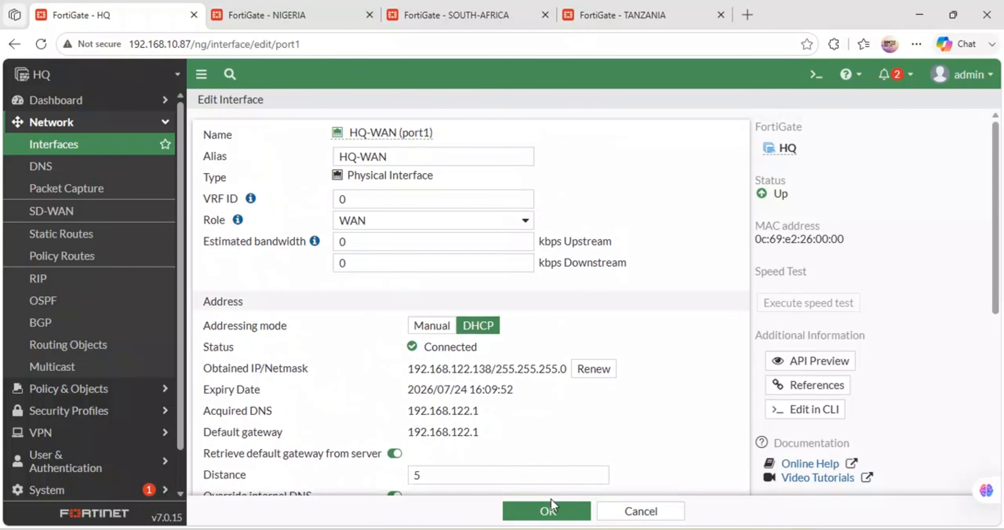
{"action": "left_click", "coordinate": [543, 513]}
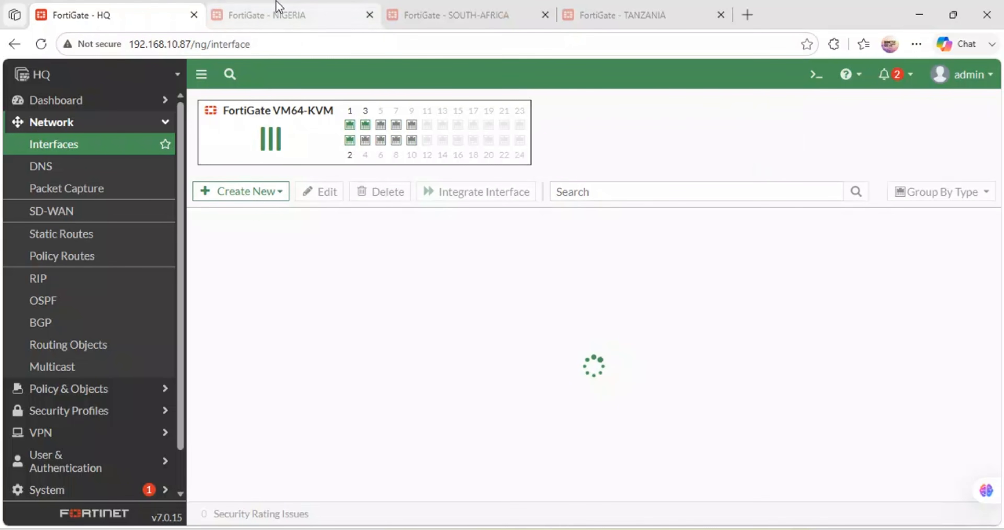
{"action": "left_click", "coordinate": [56, 213]}
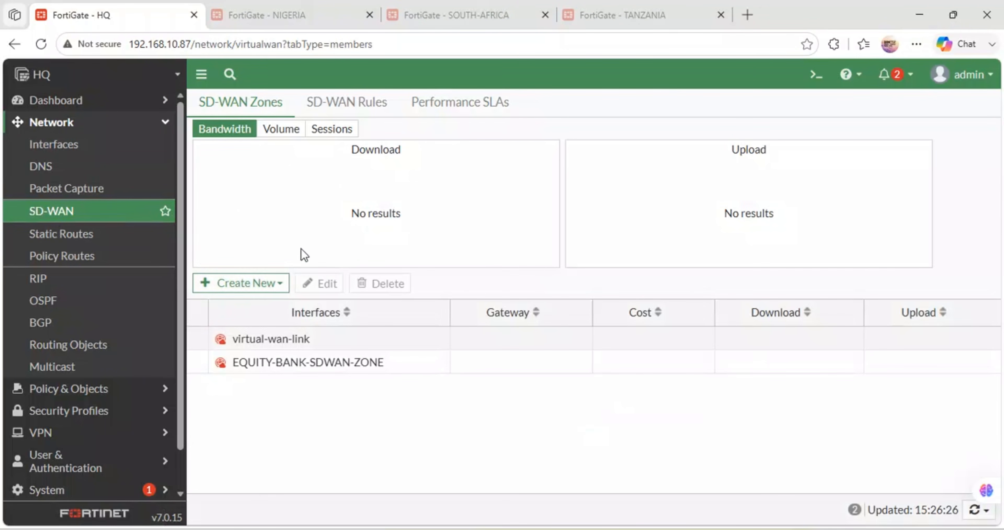
{"action": "left_click", "coordinate": [277, 284]}
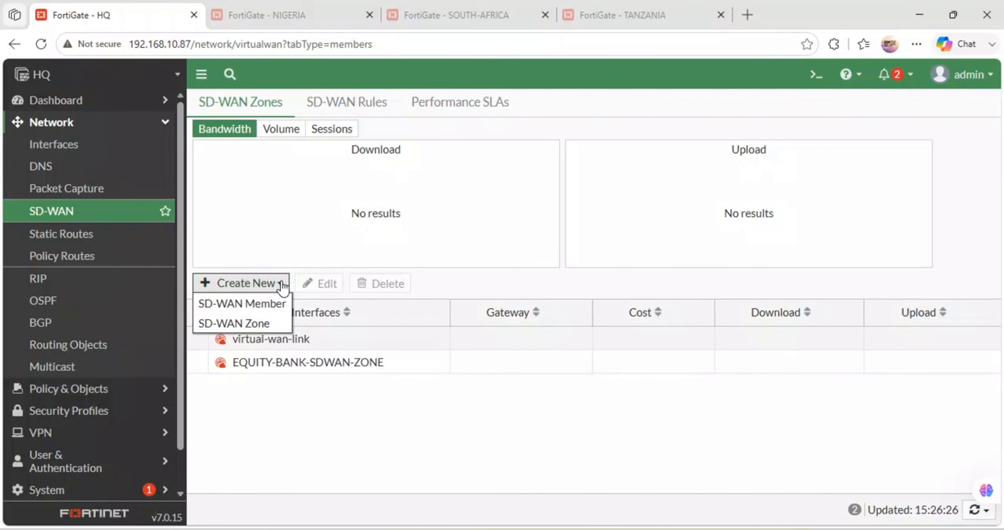
{"action": "left_click", "coordinate": [258, 306]}
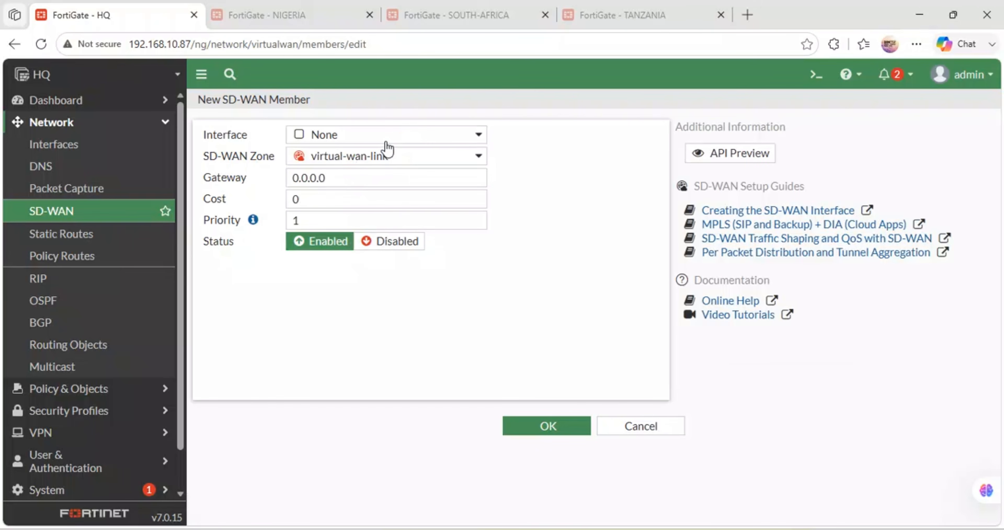
{"action": "left_click", "coordinate": [416, 156]}
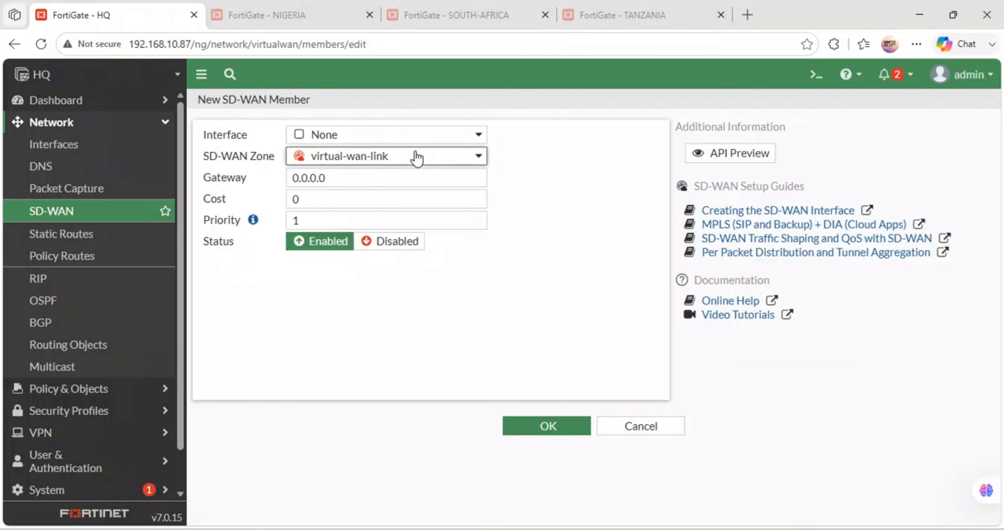
{"action": "left_click", "coordinate": [382, 199]}
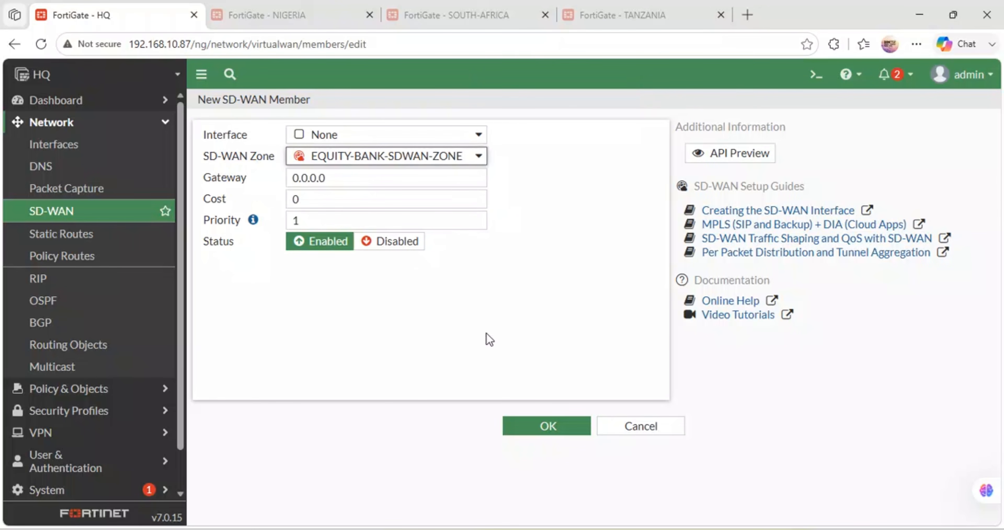
{"action": "left_click", "coordinate": [620, 429]}
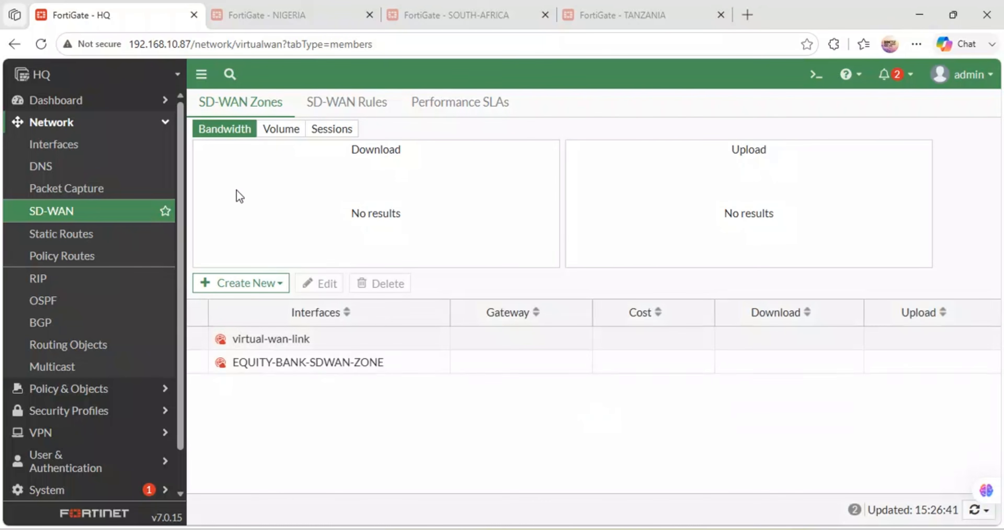
Step: Open EQUITY-BANK-SDWAN-ZONE for editing and check which interfaces are offered when creating a new member from there
{"action": "left_click", "coordinate": [281, 364]}
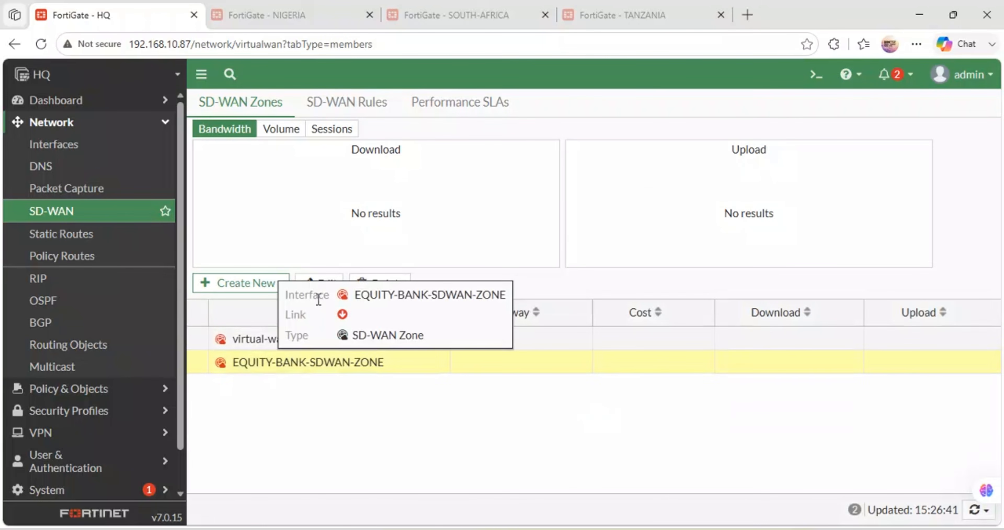
{"action": "left_click", "coordinate": [320, 283]}
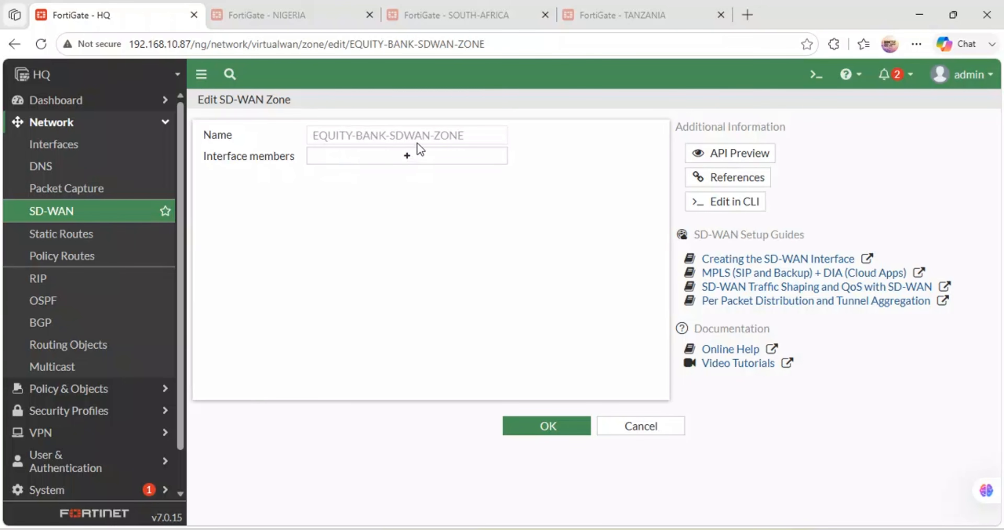
{"action": "left_click", "coordinate": [409, 156]}
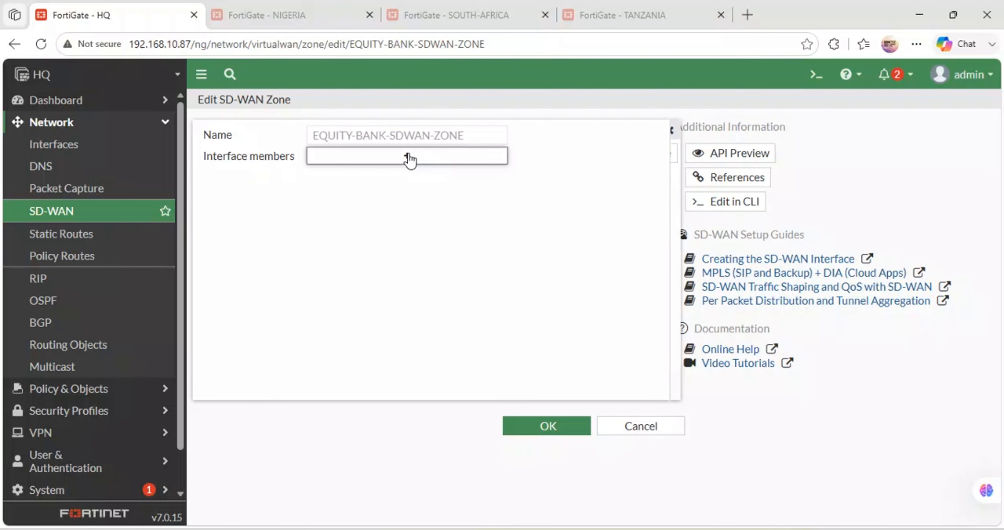
{"action": "left_click", "coordinate": [834, 154]}
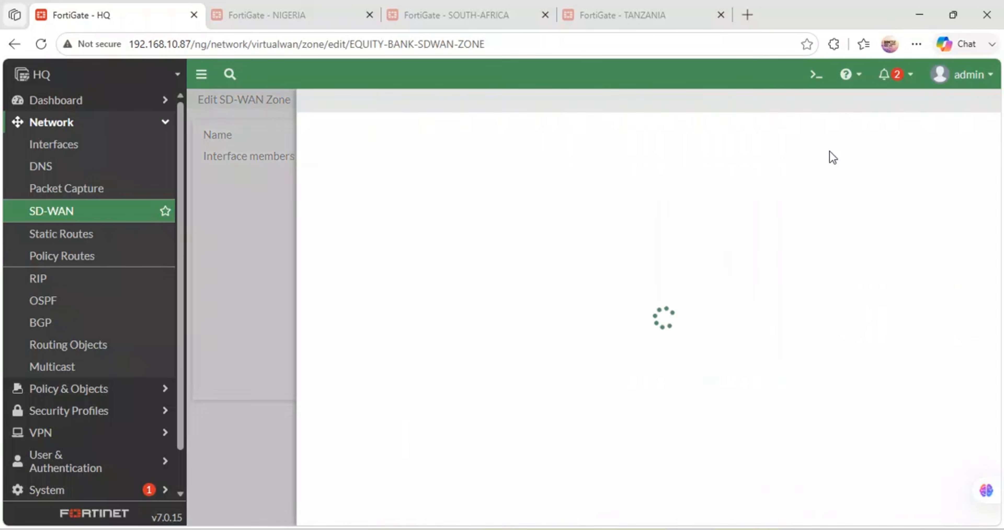
{"action": "left_click", "coordinate": [484, 137]}
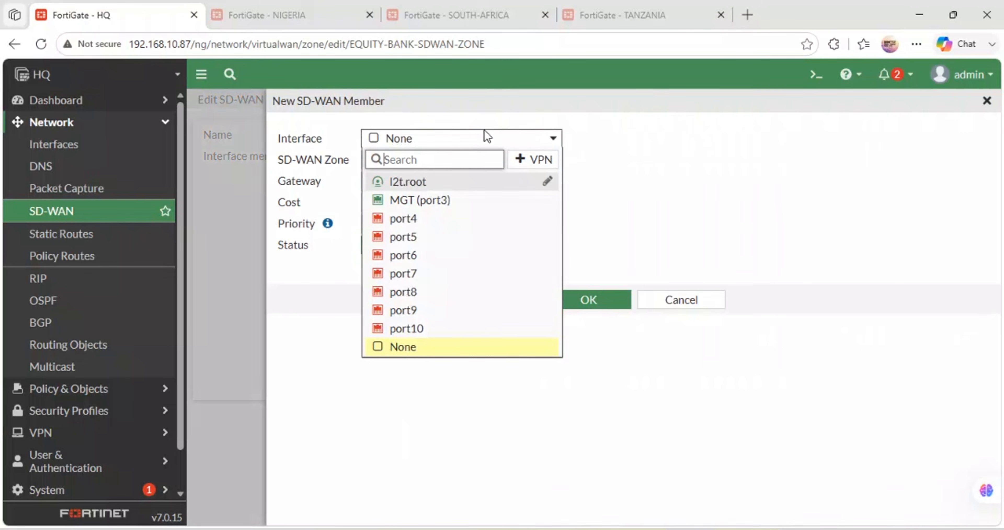
{"action": "mouse_move", "coordinate": [396, 269]}
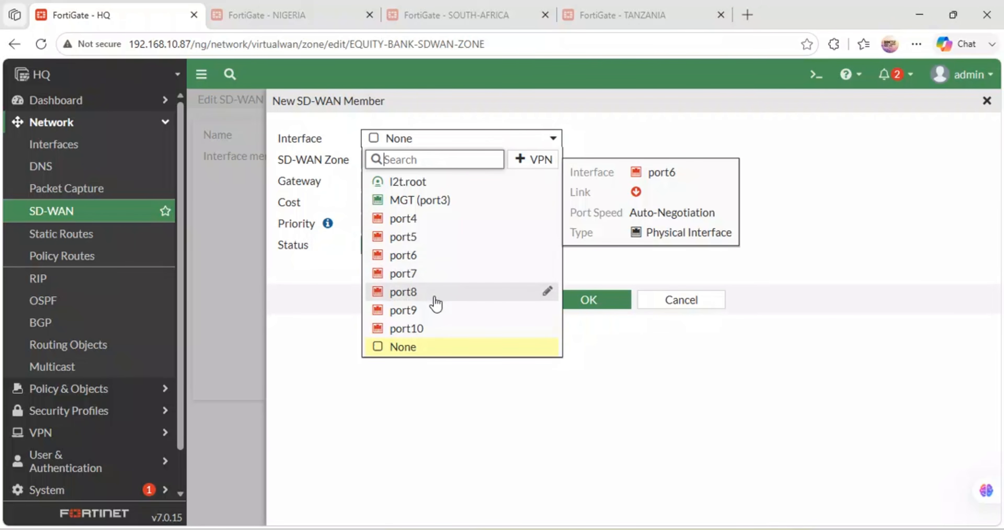
{"action": "left_click", "coordinate": [552, 143]}
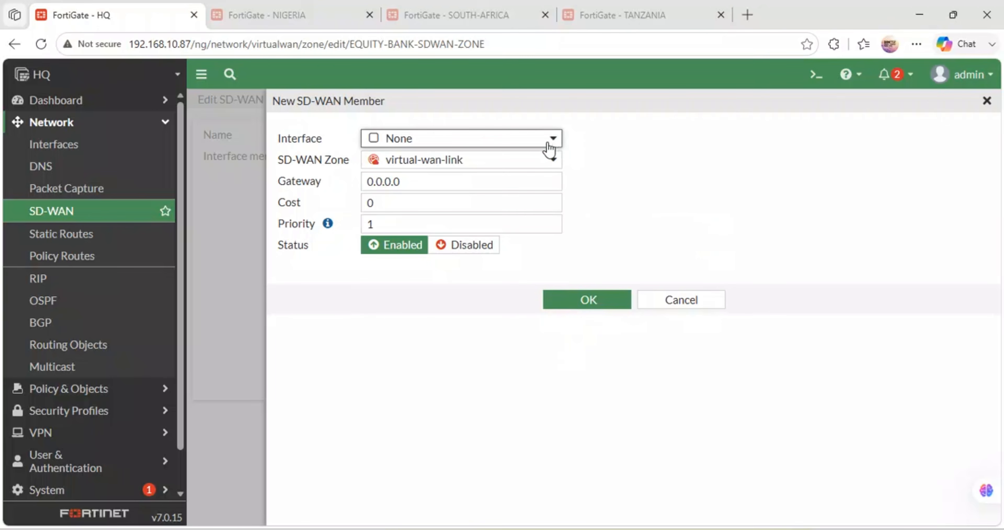
{"action": "left_click", "coordinate": [550, 147]}
{"action": "left_click", "coordinate": [665, 167]}
{"action": "left_click", "coordinate": [407, 176]}
{"action": "left_click", "coordinate": [436, 158]}
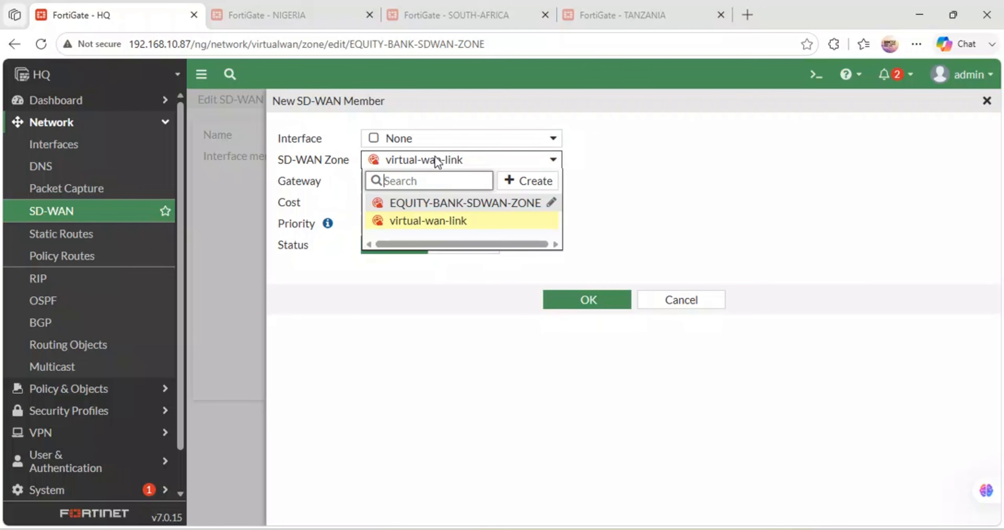
{"action": "left_click", "coordinate": [435, 201]}
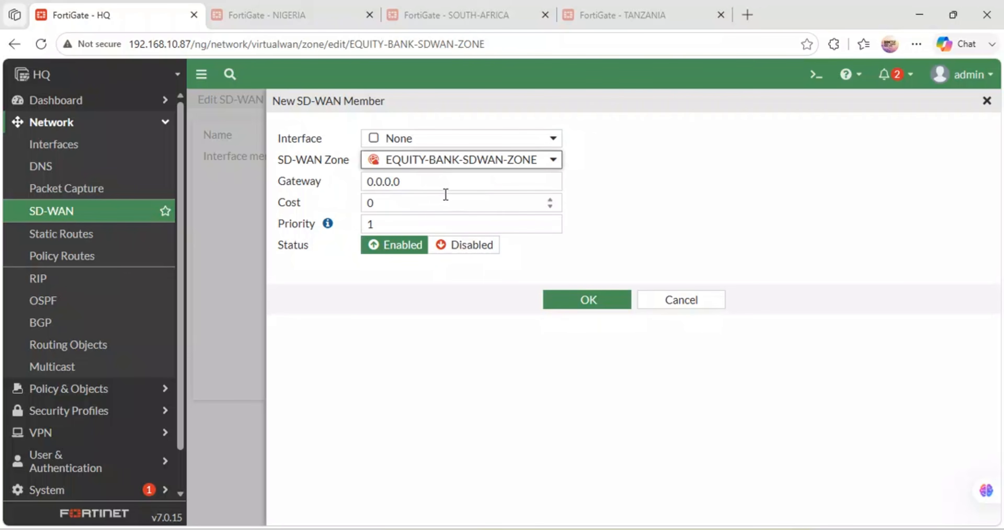
{"action": "left_click", "coordinate": [433, 138]}
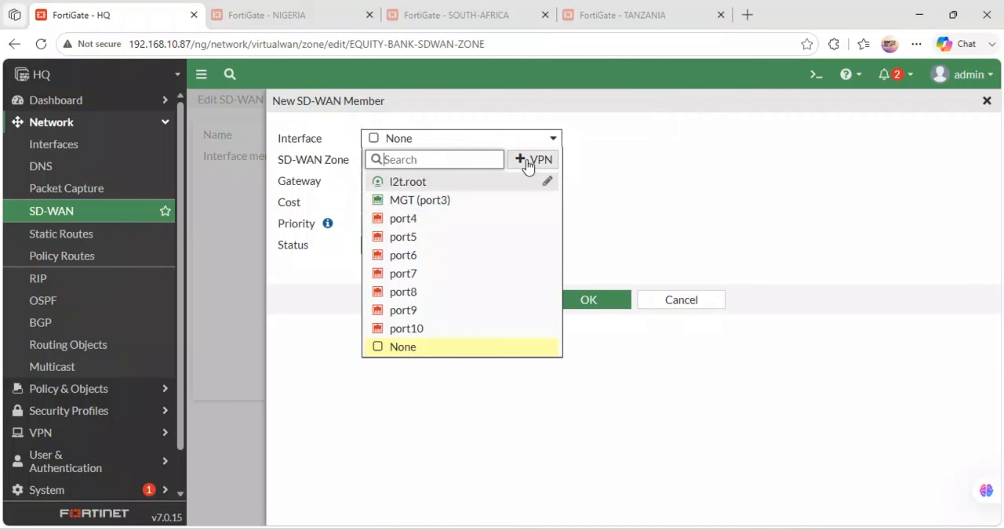
{"action": "left_click", "coordinate": [678, 308]}
{"action": "left_click", "coordinate": [674, 308]}
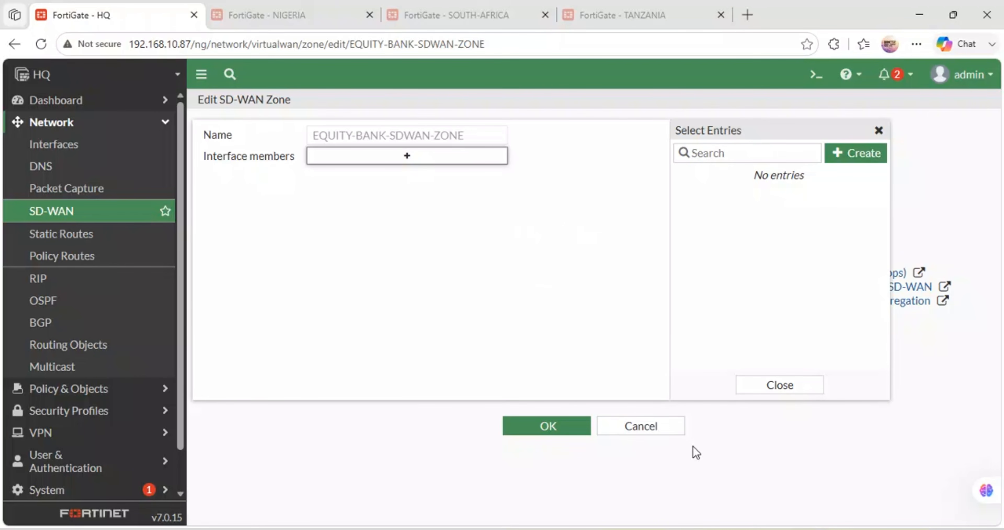
{"action": "left_click", "coordinate": [641, 426]}
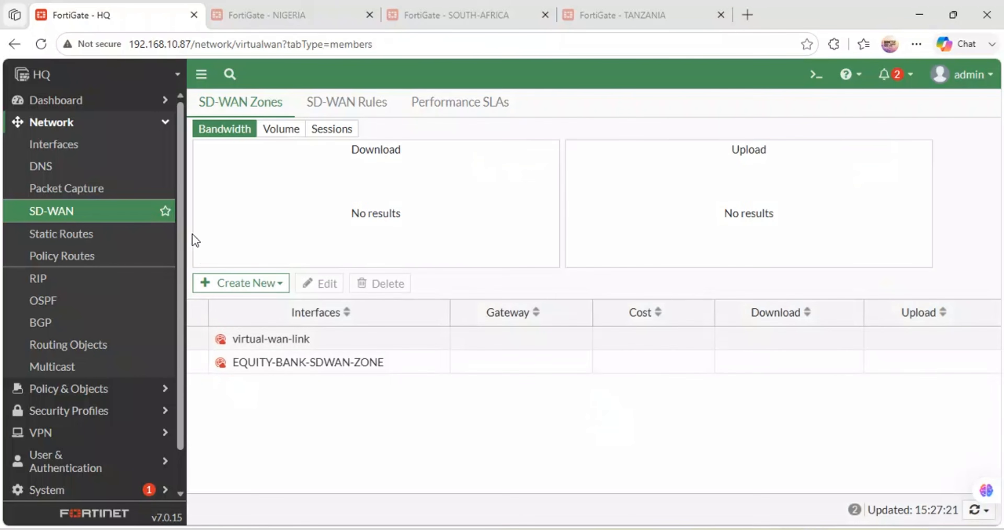
Step: Delete EQUITY-BANK-SDWAN-ZONE from the HQ firewall's SD-WAN zones
{"action": "left_click", "coordinate": [271, 363]}
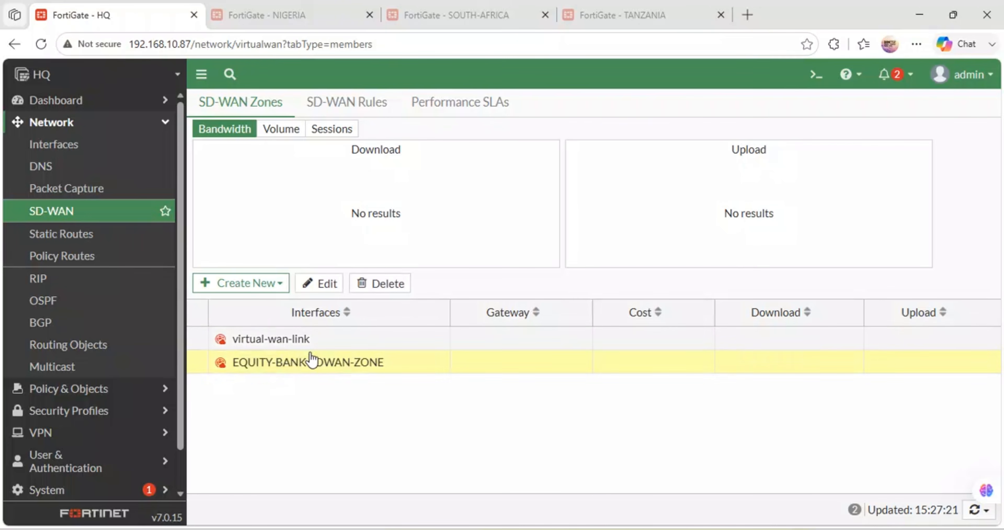
{"action": "left_click", "coordinate": [363, 284]}
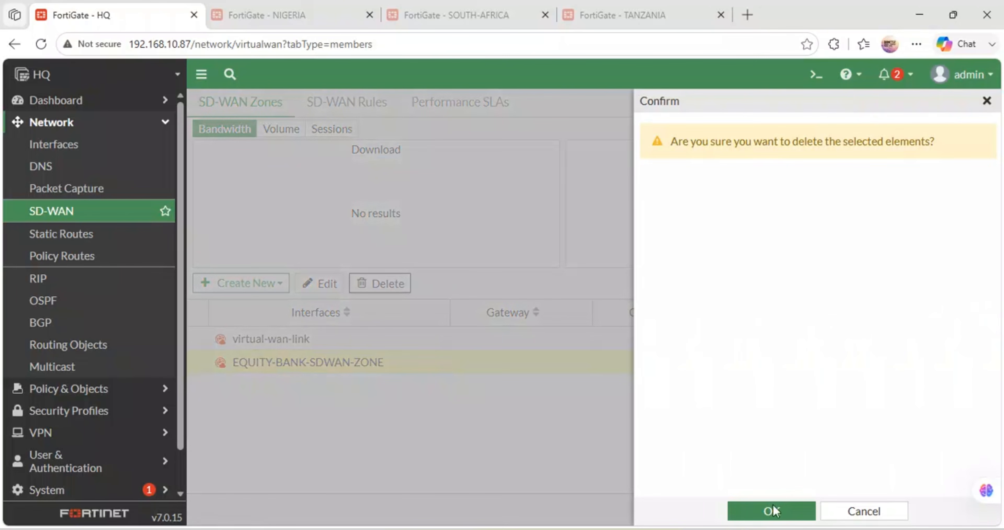
{"action": "left_click", "coordinate": [774, 506]}
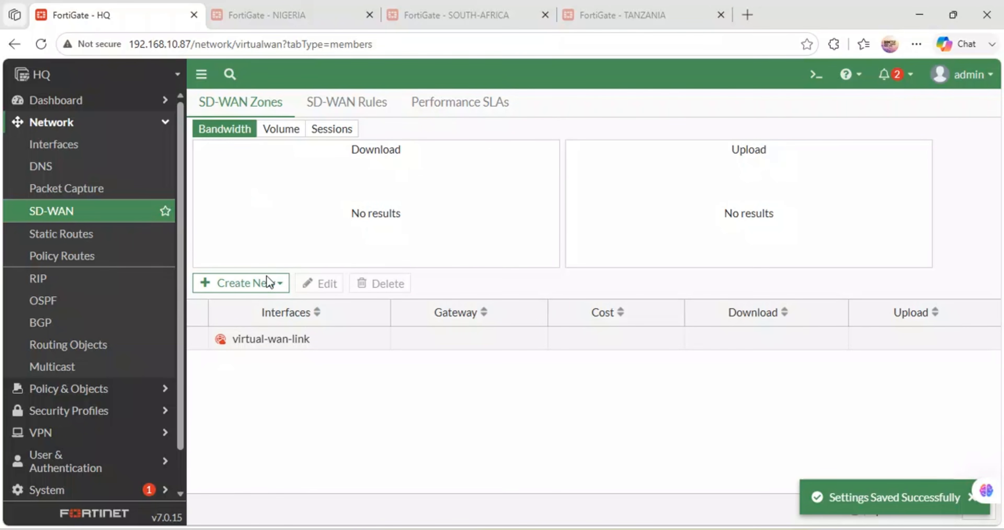
Step: Check the interfaces offered for a new SD-WAN member on the HQ firewall, then leave the form without saving
{"action": "left_click", "coordinate": [275, 284]}
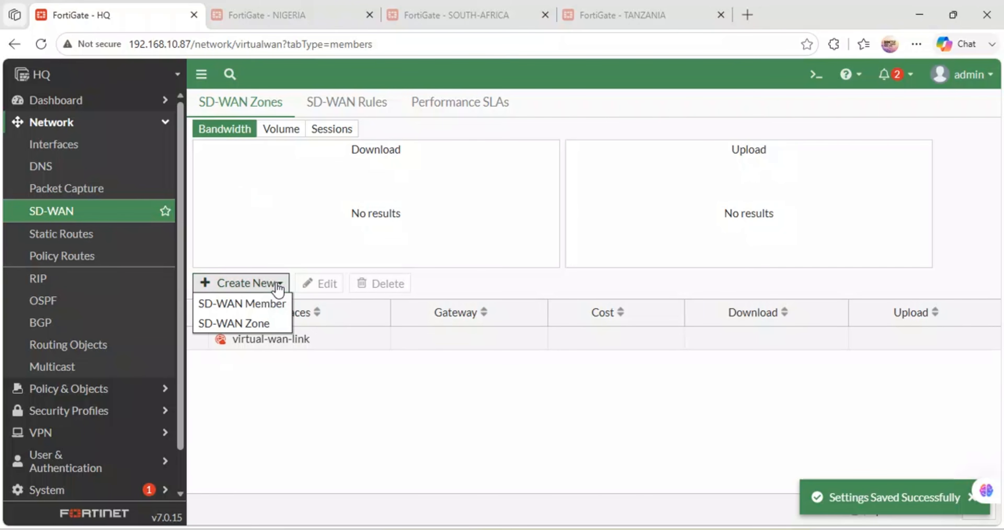
{"action": "left_click", "coordinate": [239, 305]}
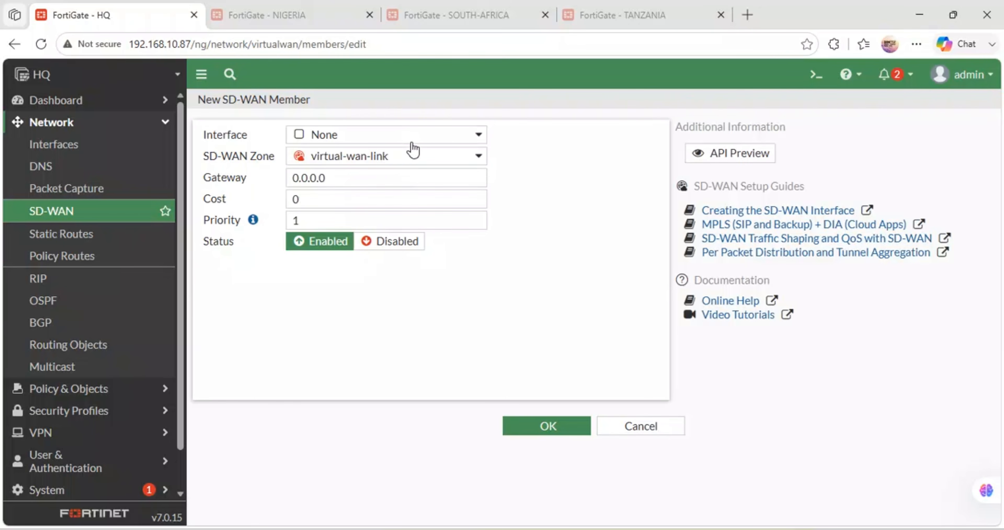
{"action": "left_click", "coordinate": [412, 141]}
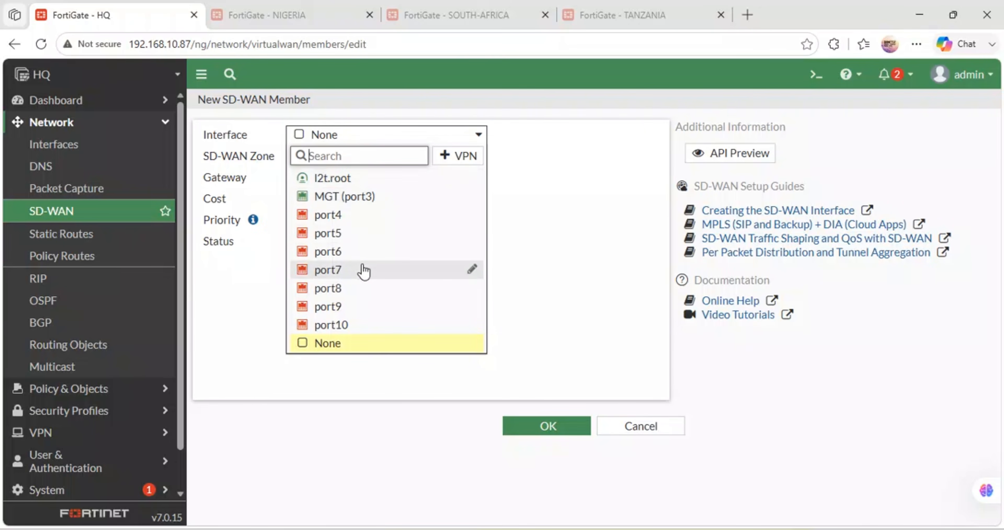
{"action": "mouse_move", "coordinate": [363, 270]}
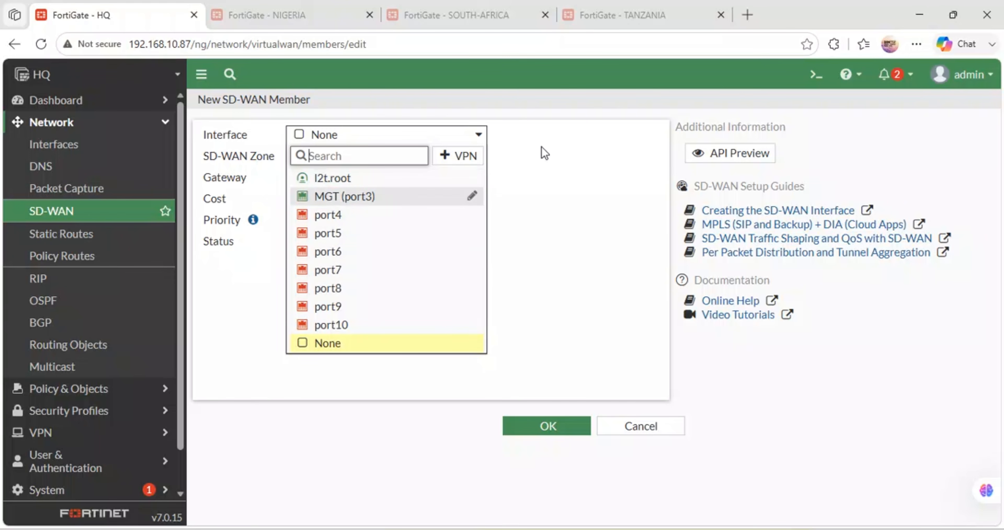
{"action": "mouse_move", "coordinate": [376, 187]}
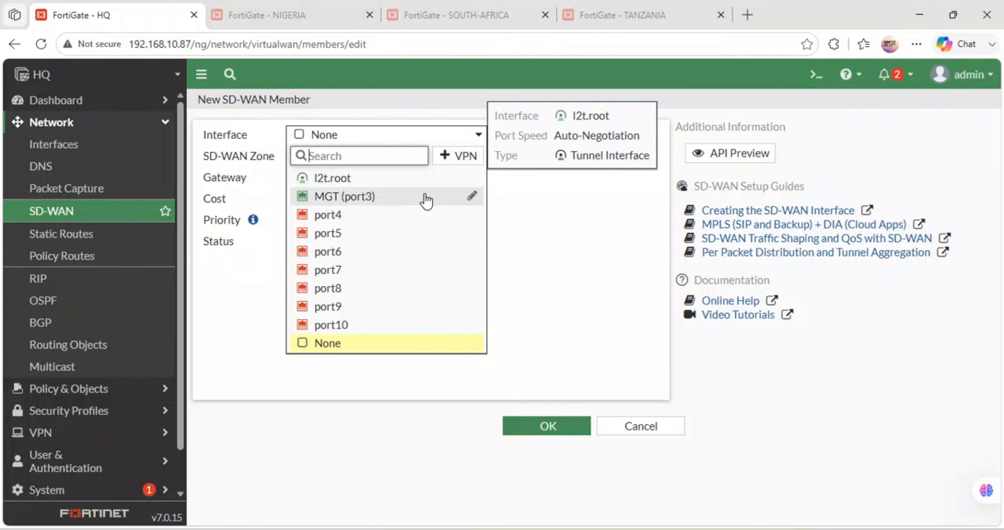
{"action": "mouse_move", "coordinate": [426, 197]}
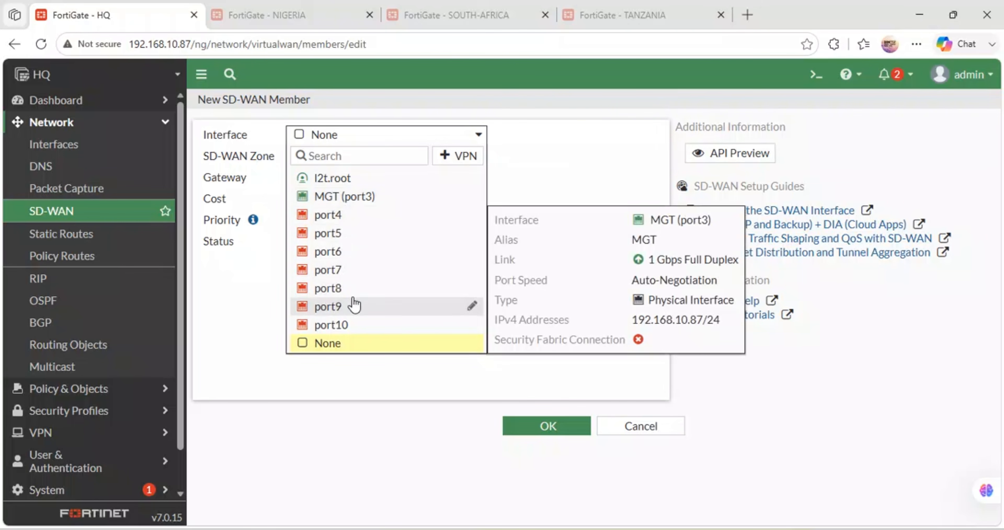
{"action": "left_click", "coordinate": [322, 429]}
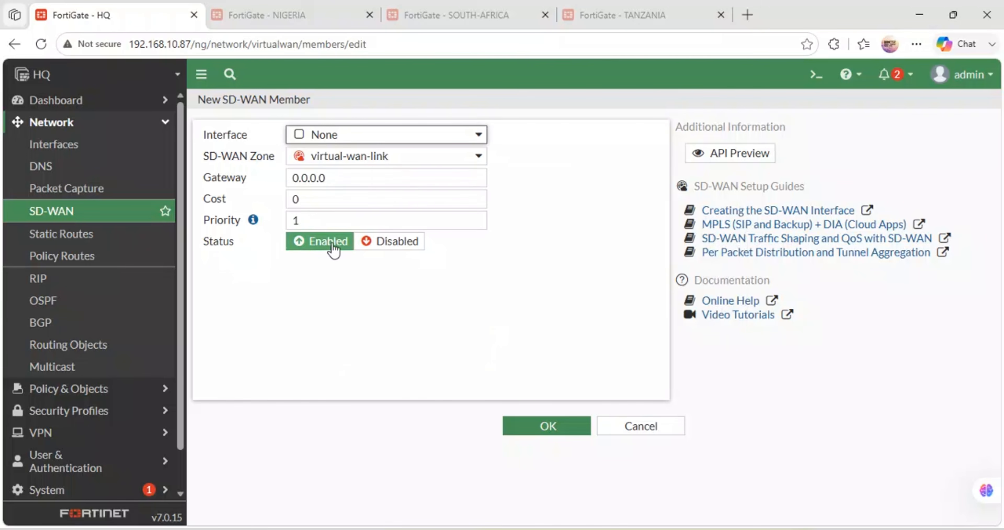
{"action": "left_click", "coordinate": [651, 432]}
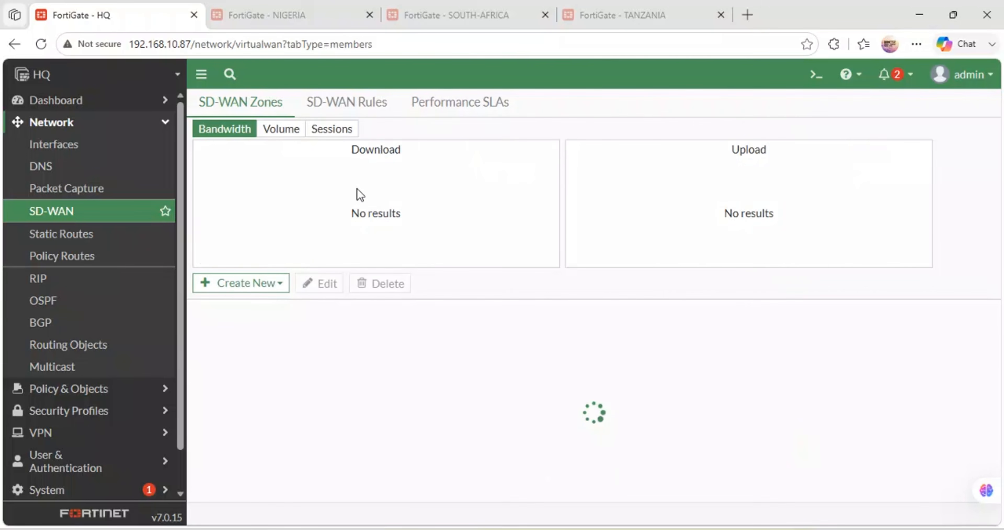
Step: Switch to the NIGERIA firewall and create an SD-WAN zone named SD-WANZONE without any interface members
{"action": "left_click", "coordinate": [238, 5]}
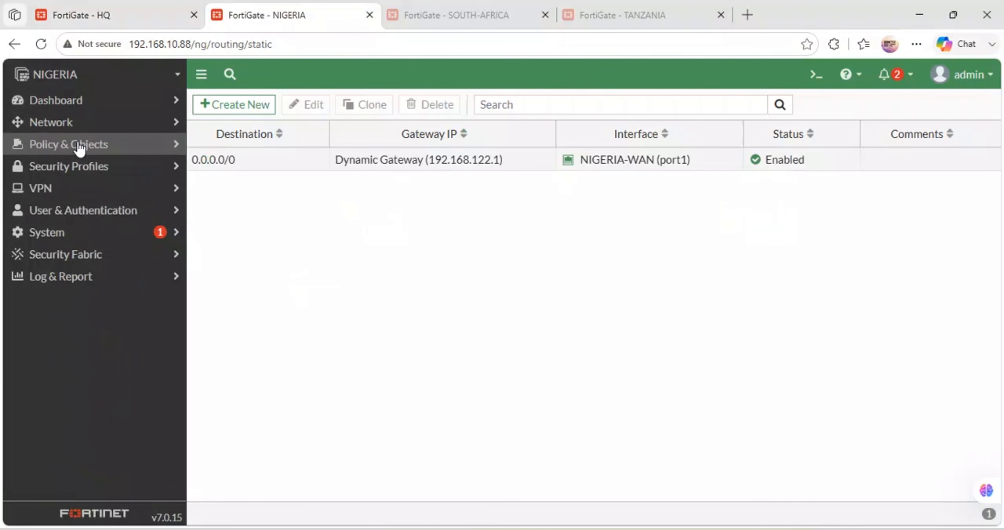
{"action": "left_click", "coordinate": [78, 126]}
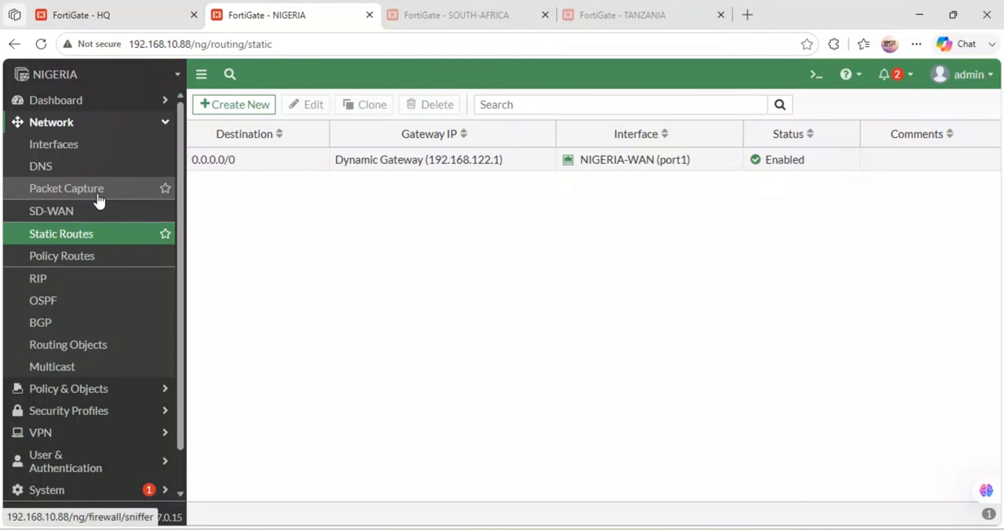
{"action": "left_click", "coordinate": [64, 212]}
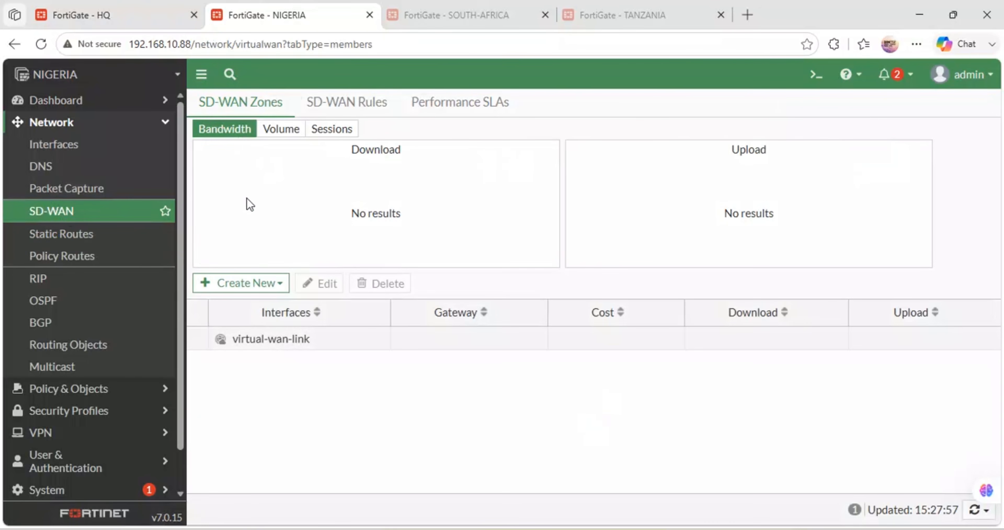
{"action": "left_click", "coordinate": [260, 286]}
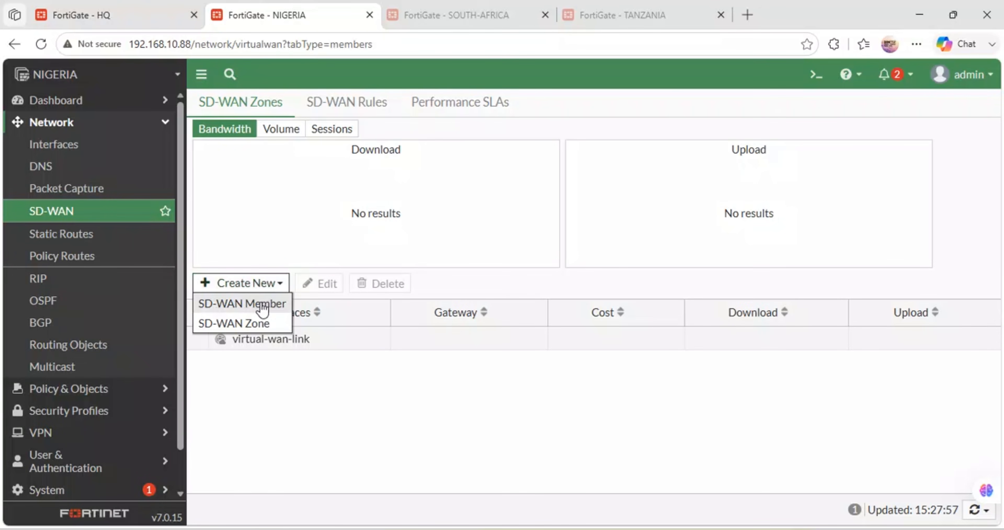
{"action": "left_click", "coordinate": [247, 324]}
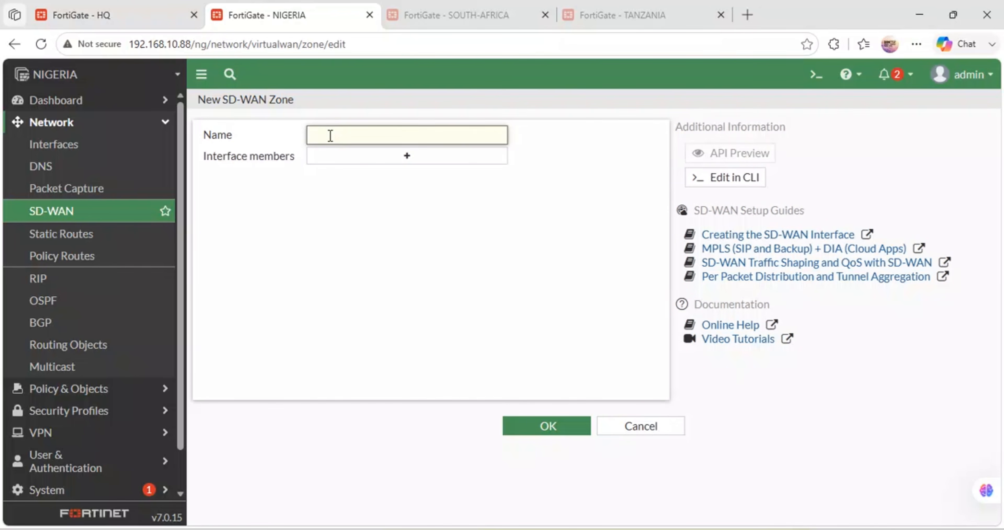
{"action": "left_click", "coordinate": [330, 135]}
{"action": "type", "text": "SD-WANZONE"}
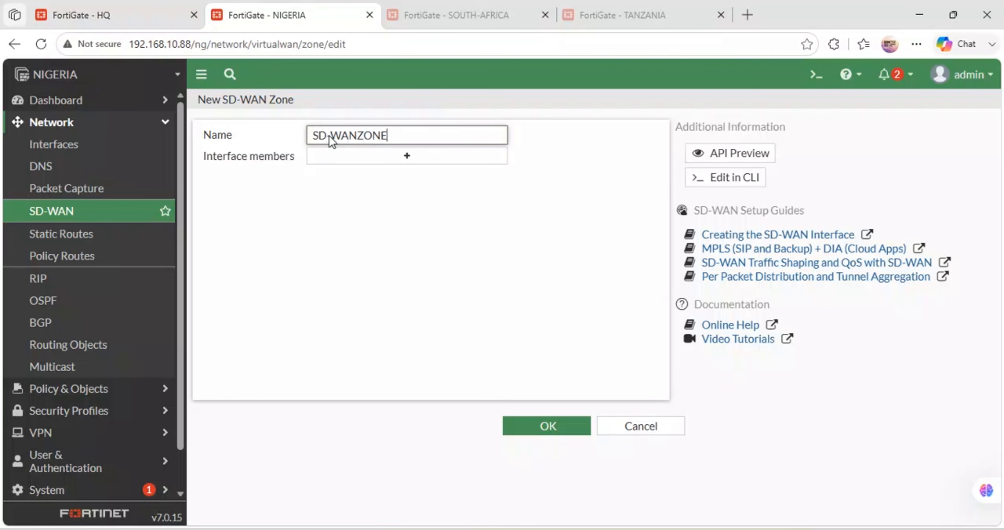
{"action": "left_click", "coordinate": [536, 429]}
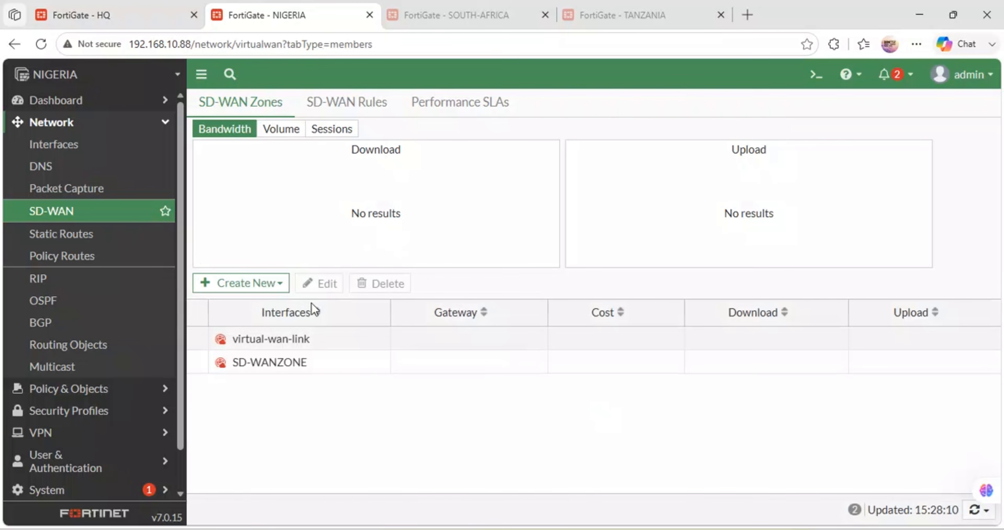
Step: Check which interfaces are offered for a new SD-WAN member on the NIGERIA firewall, then leave the form without saving
{"action": "left_click", "coordinate": [298, 363]}
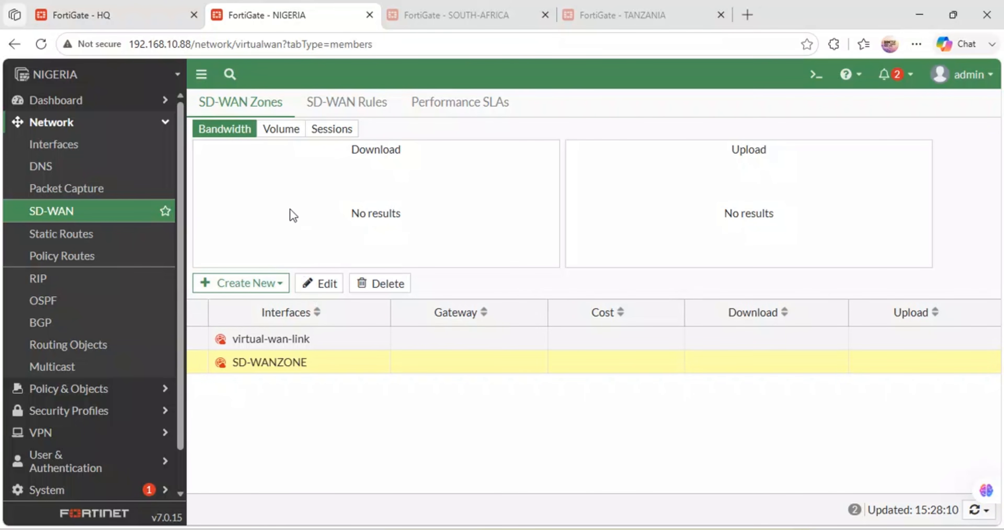
{"action": "left_click", "coordinate": [277, 288]}
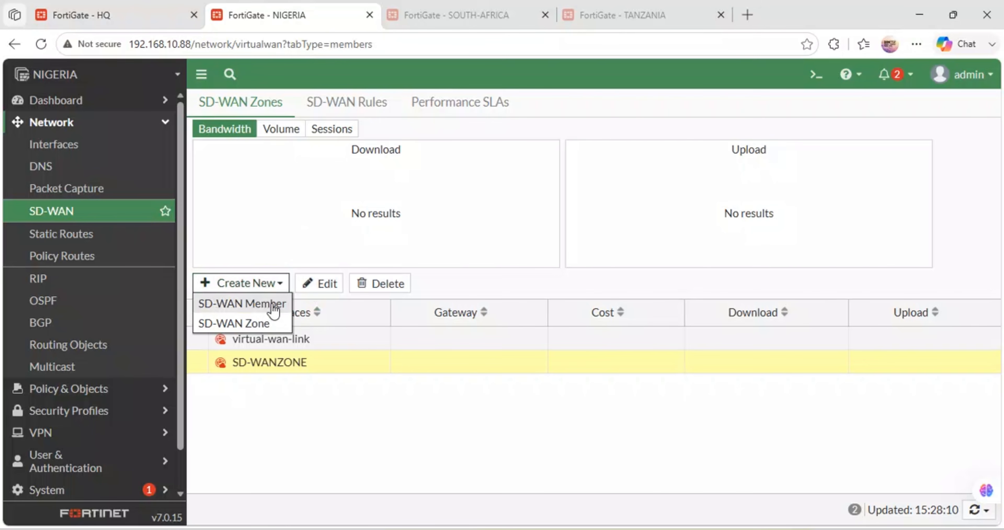
{"action": "left_click", "coordinate": [251, 308]}
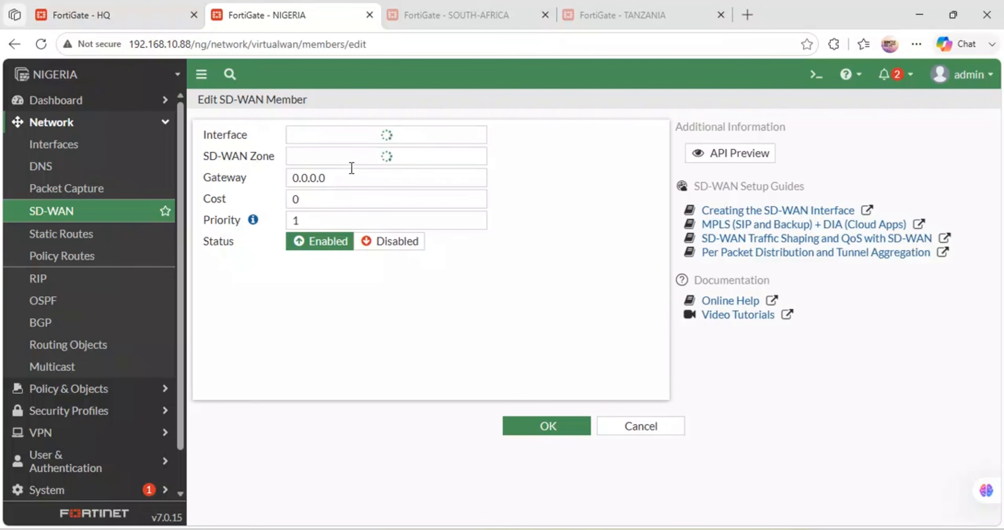
{"action": "left_click", "coordinate": [428, 137]}
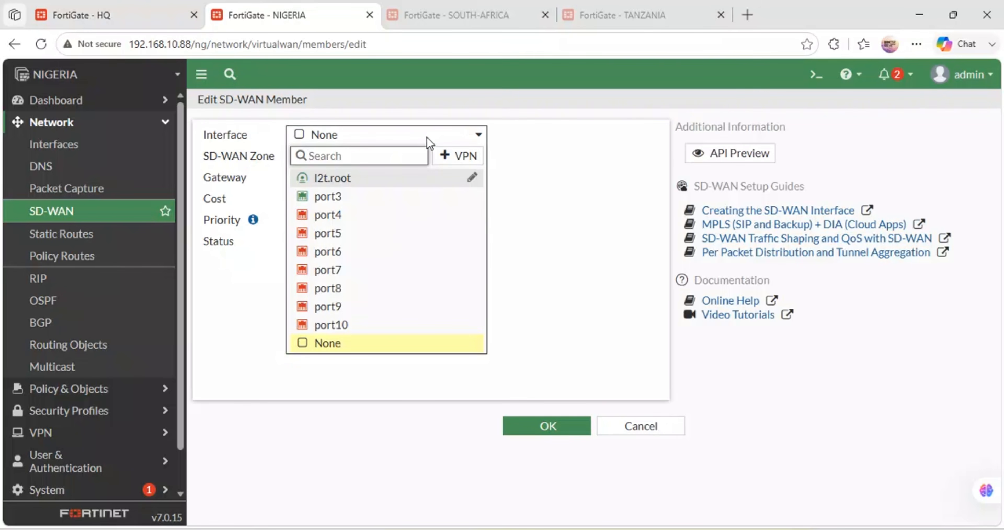
{"action": "left_click", "coordinate": [579, 150]}
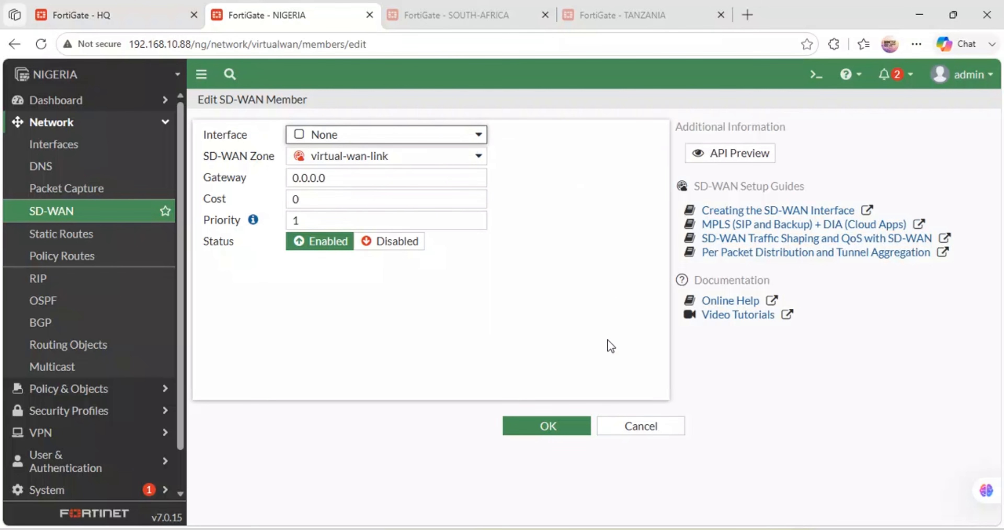
{"action": "left_click", "coordinate": [636, 426]}
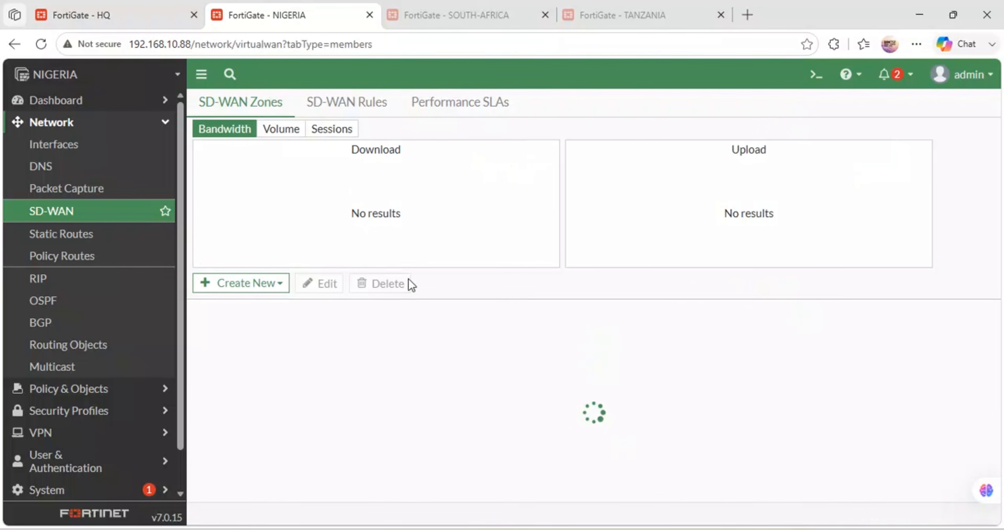
Step: Compare the SD-WAN zone lists of the HQ and NIGERIA firewalls, ending with SD-WANZONE selected on NIGERIA
{"action": "left_click", "coordinate": [129, 8]}
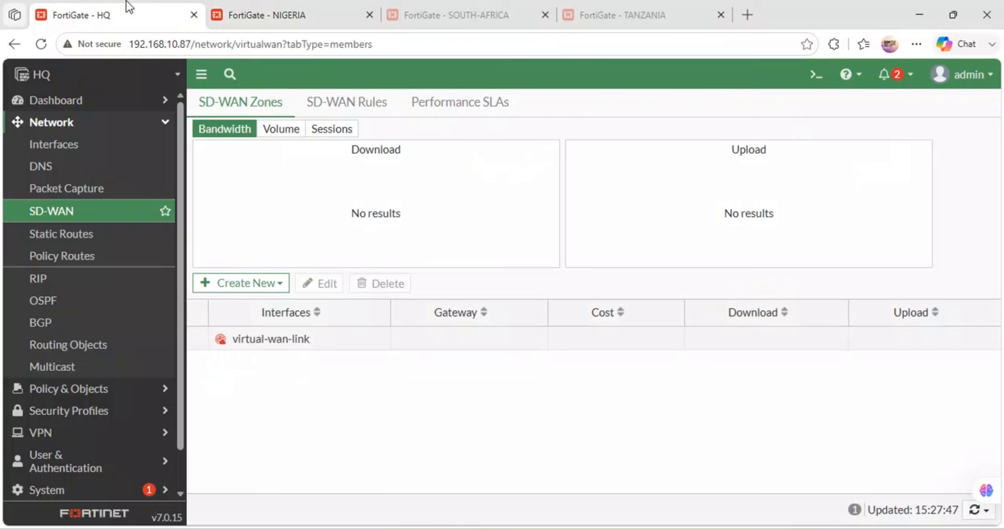
{"action": "left_click", "coordinate": [276, 8]}
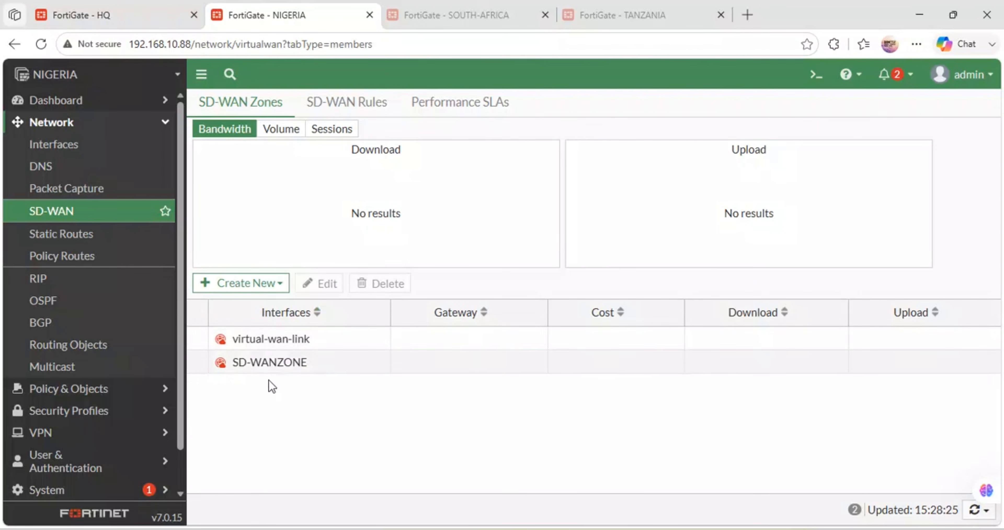
{"action": "left_click", "coordinate": [287, 357]}
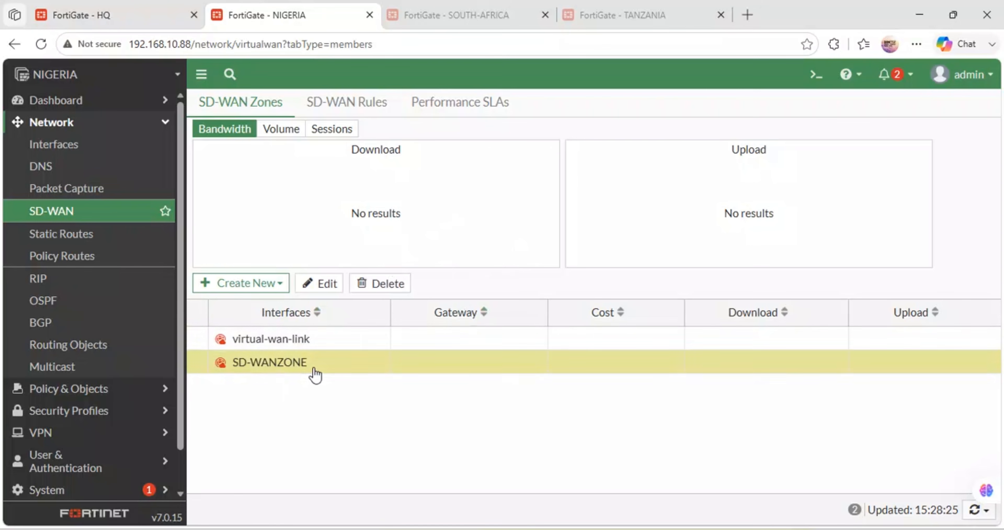
{"action": "right_click", "coordinate": [306, 368]}
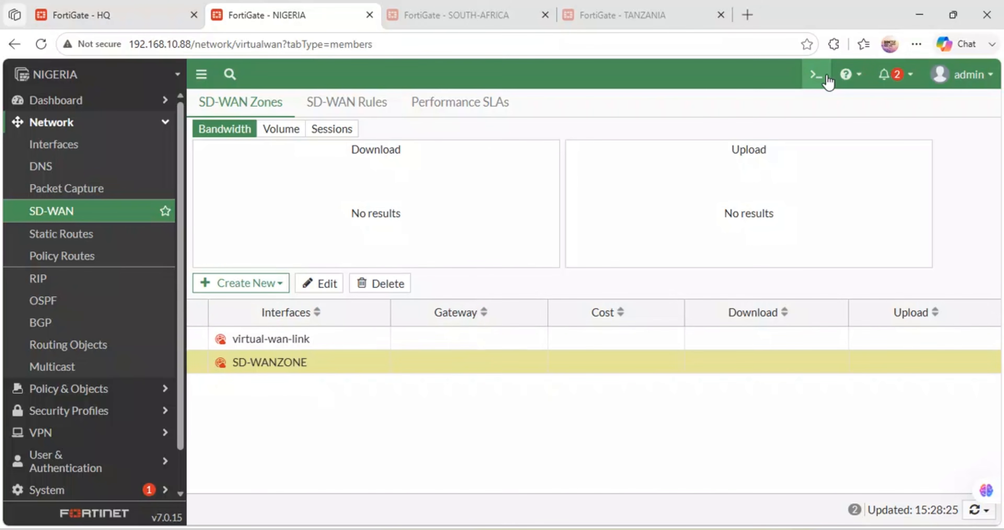
Step: Reboot the NIGERIA firewall from its CLI console with execute reboot and confirm with y
{"action": "left_click", "coordinate": [816, 74]}
{"action": "type", "text": "e"}
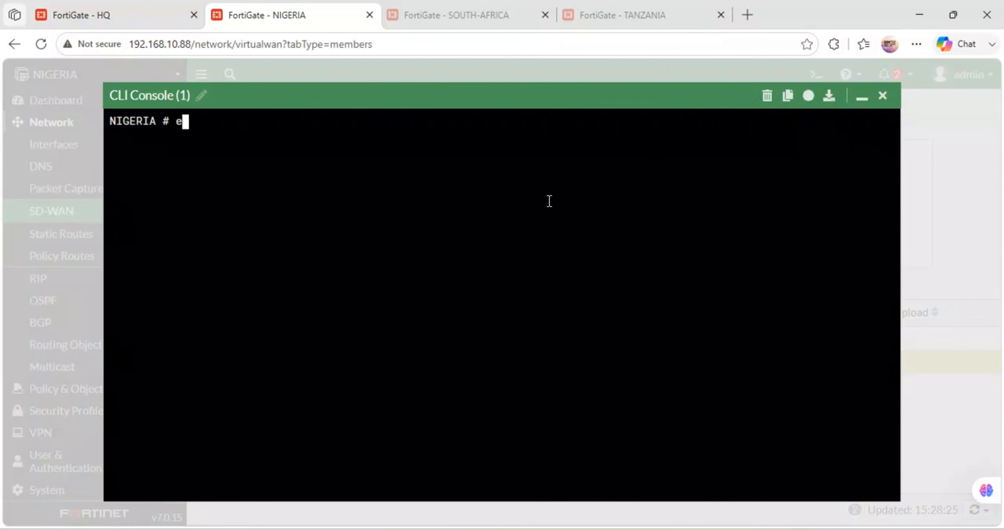
{"action": "type", "text": "xecute  reb"}
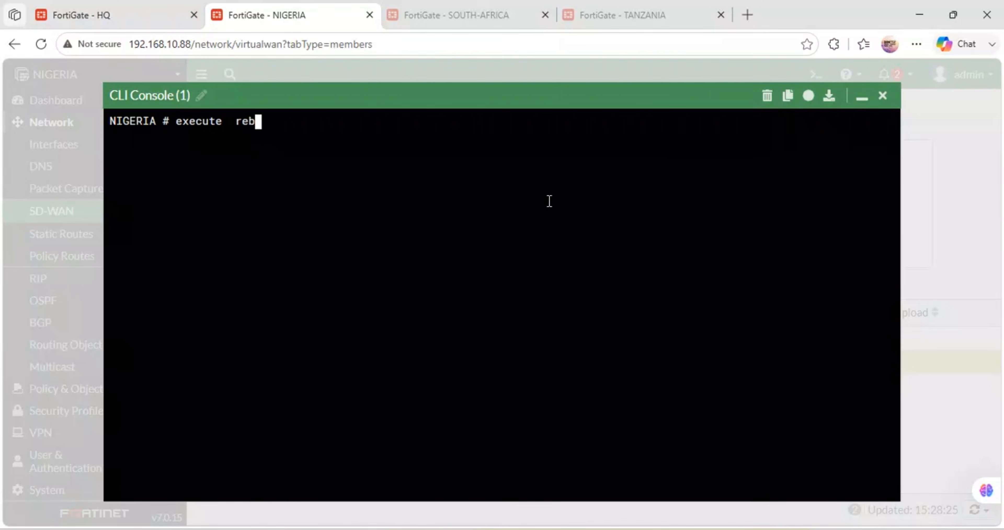
{"action": "type", "text": "oot"}
{"action": "key", "text": "Return"}
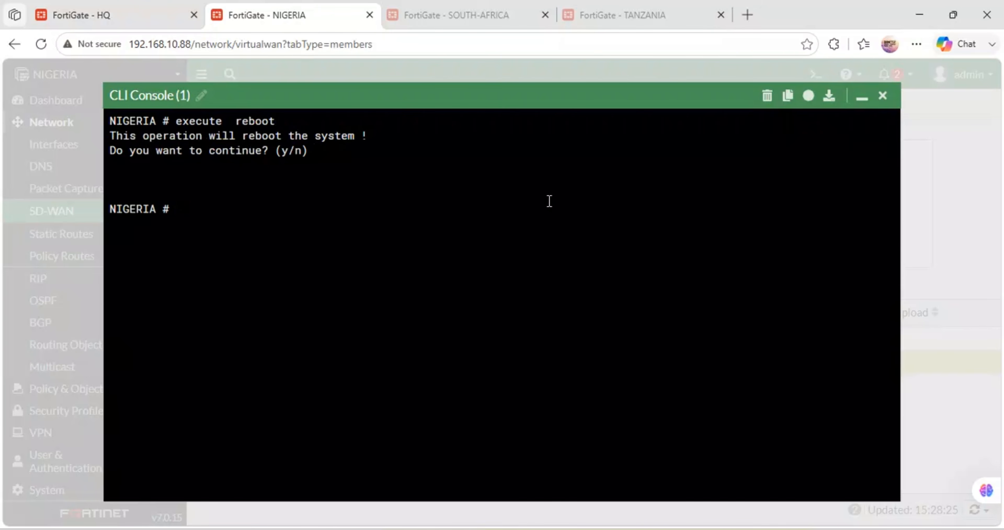
{"action": "key", "text": "Up"}
{"action": "key", "text": "Return"}
{"action": "type", "text": "y"}
{"action": "key", "text": "Return"}
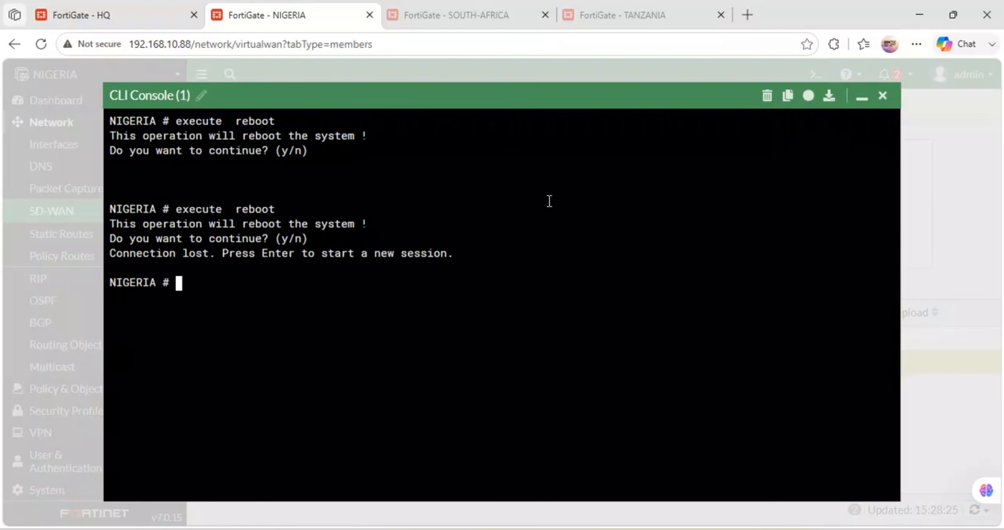
Step: Reboot the HQ firewall from its CLI console with execute reboot and confirm with y
{"action": "left_click", "coordinate": [80, 9]}
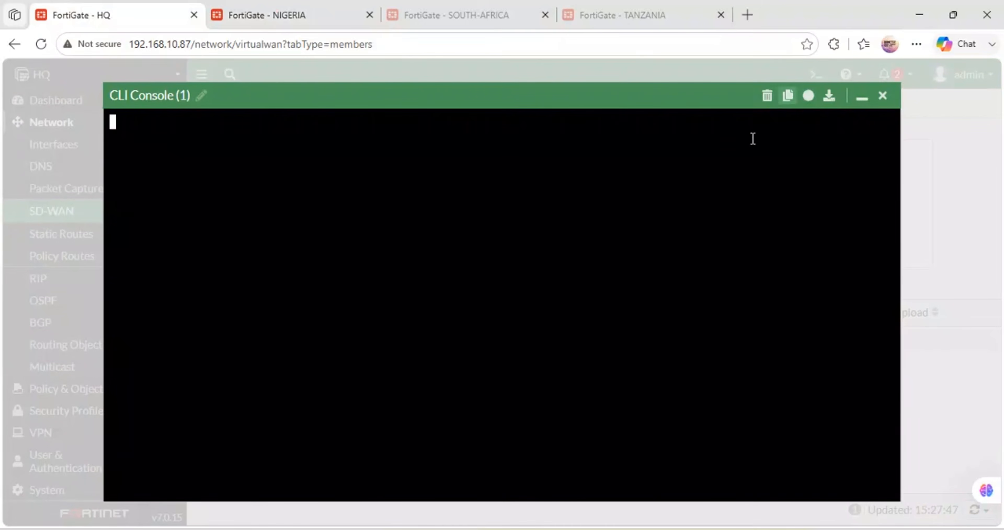
{"action": "left_click", "coordinate": [815, 74]}
{"action": "type", "text": "execute reb"}
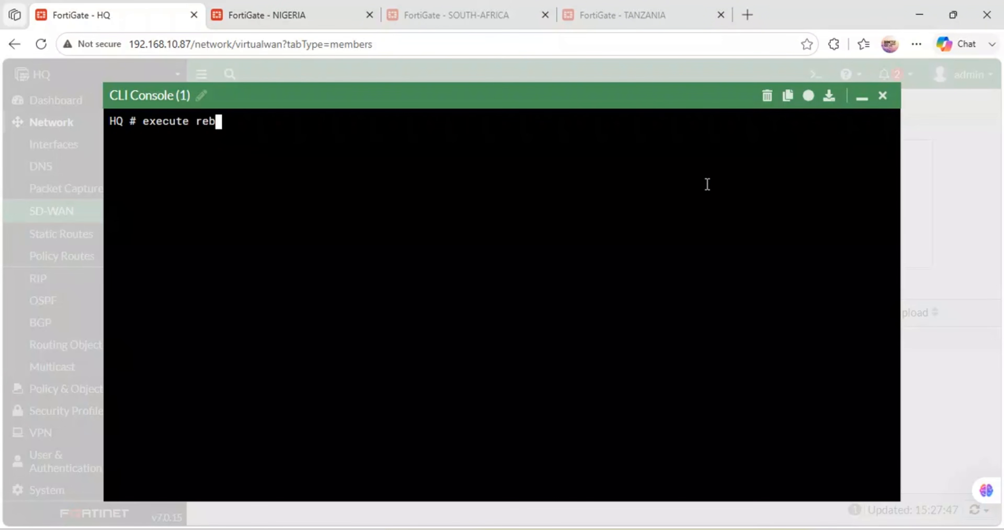
{"action": "key", "text": "Tab"}
{"action": "key", "text": "Return"}
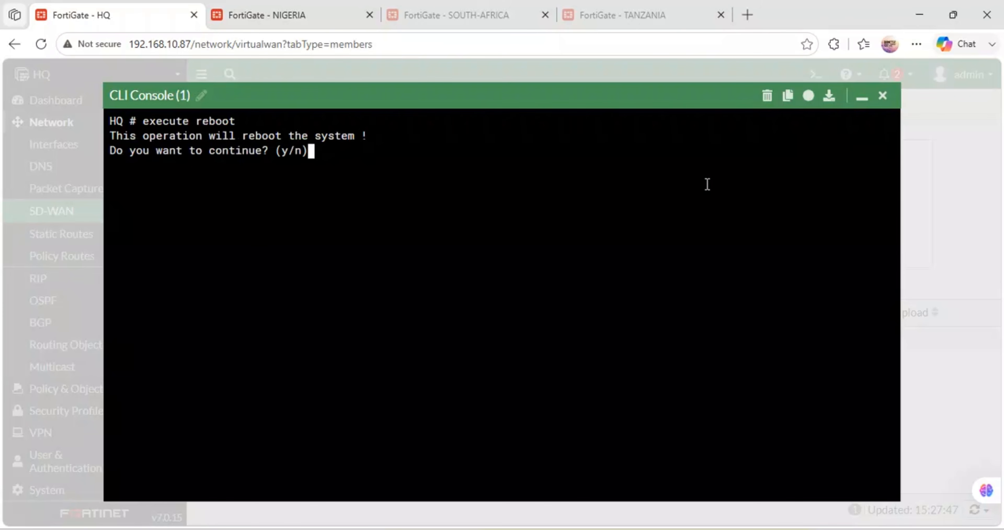
{"action": "key", "text": "y"}
{"action": "key", "text": "Return"}
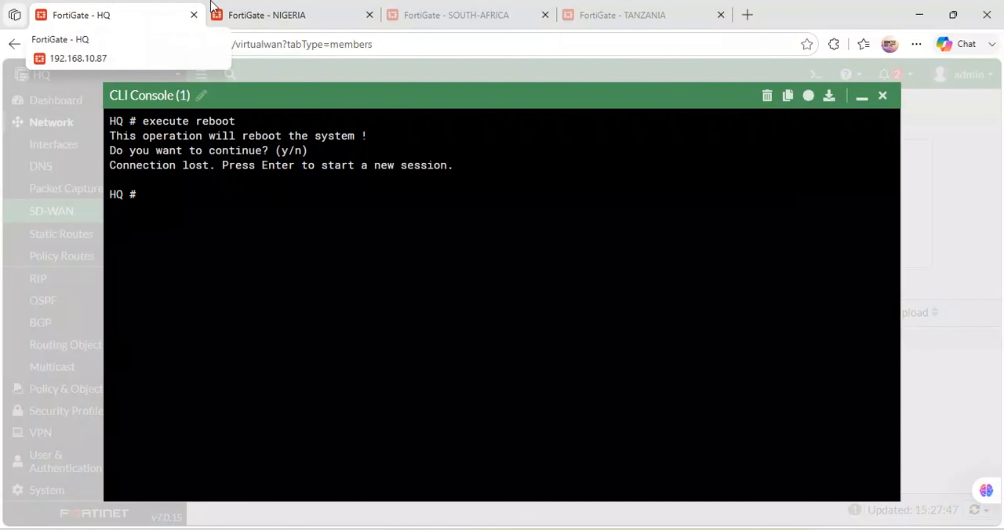
Step: Minimize the NIGERIA firewall's CLI console and check the HQ and NIGERIA sessions after the reboot commands
{"action": "left_click", "coordinate": [284, 12]}
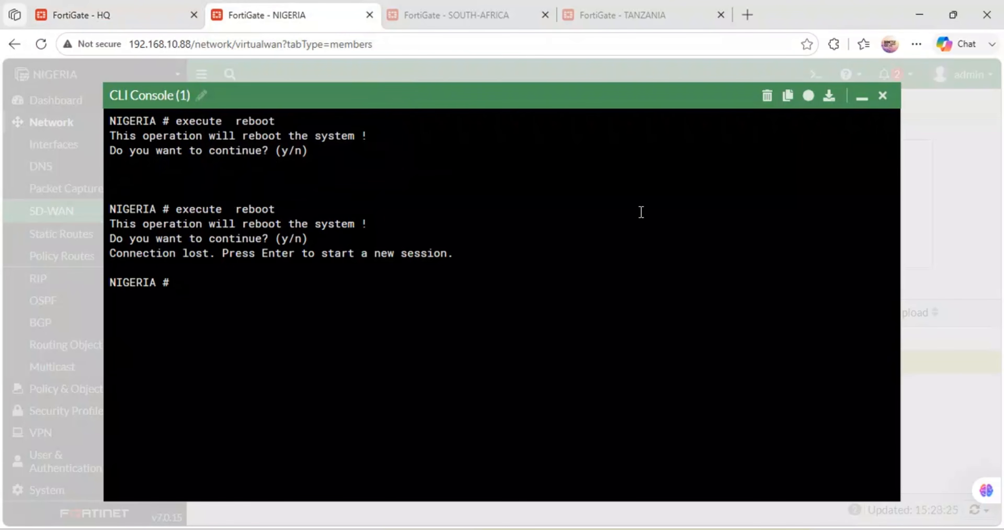
{"action": "left_click", "coordinate": [861, 97]}
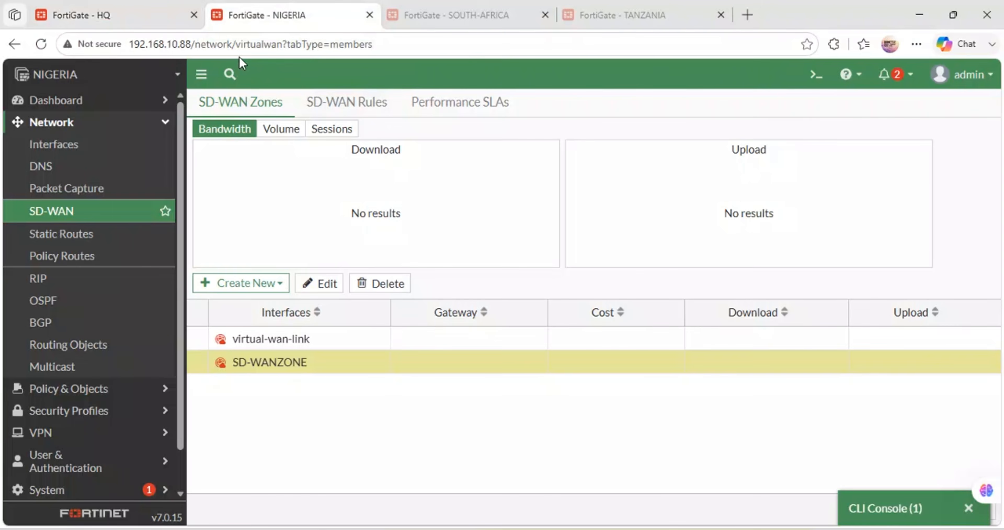
{"action": "left_click", "coordinate": [123, 7]}
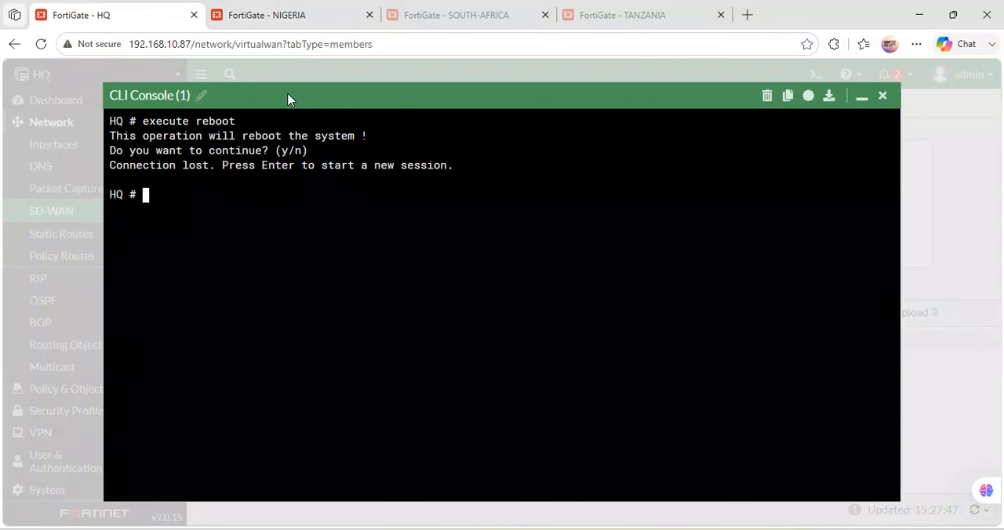
{"action": "left_click", "coordinate": [285, 13]}
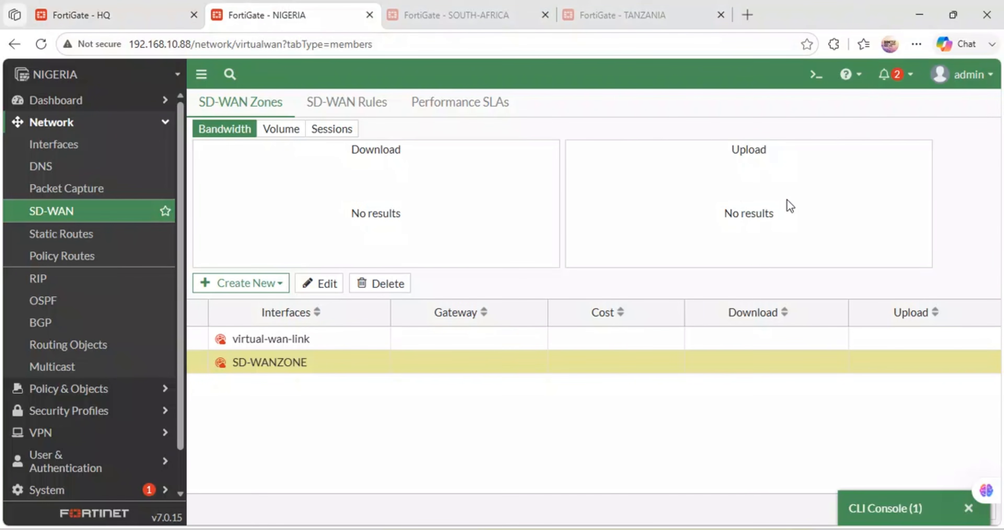
Step: Switch to GNS3 and review the SD-WAN failover section between the KENYA and NIGERIA firewalls in the topology
{"action": "left_click", "coordinate": [483, 488]}
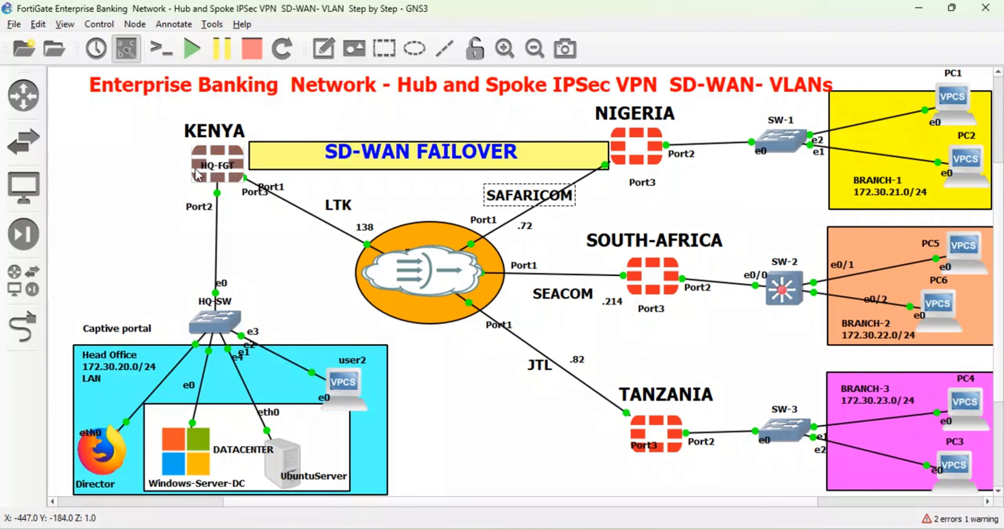
{"action": "mouse_move", "coordinate": [206, 160]}
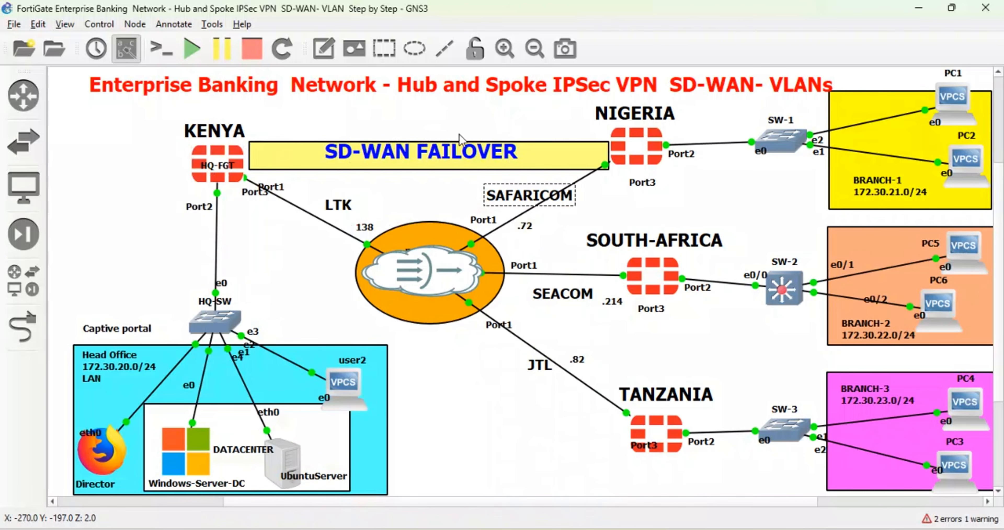
{"action": "mouse_move", "coordinate": [619, 132]}
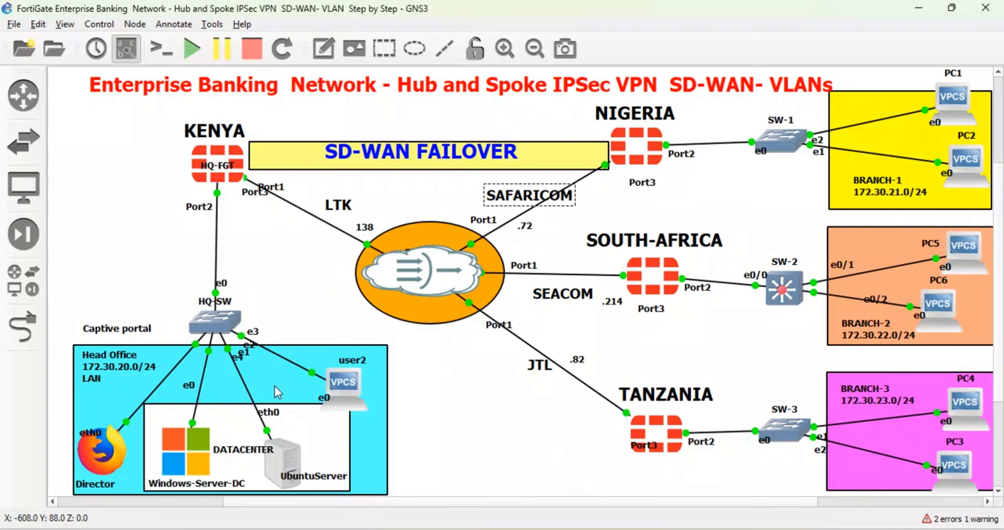
{"action": "right_click", "coordinate": [441, 163]}
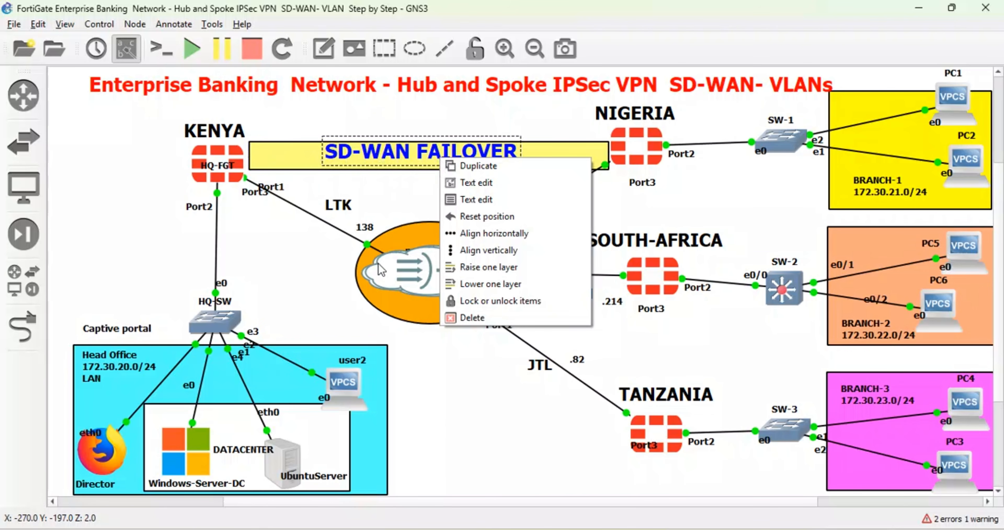
{"action": "left_click", "coordinate": [602, 410]}
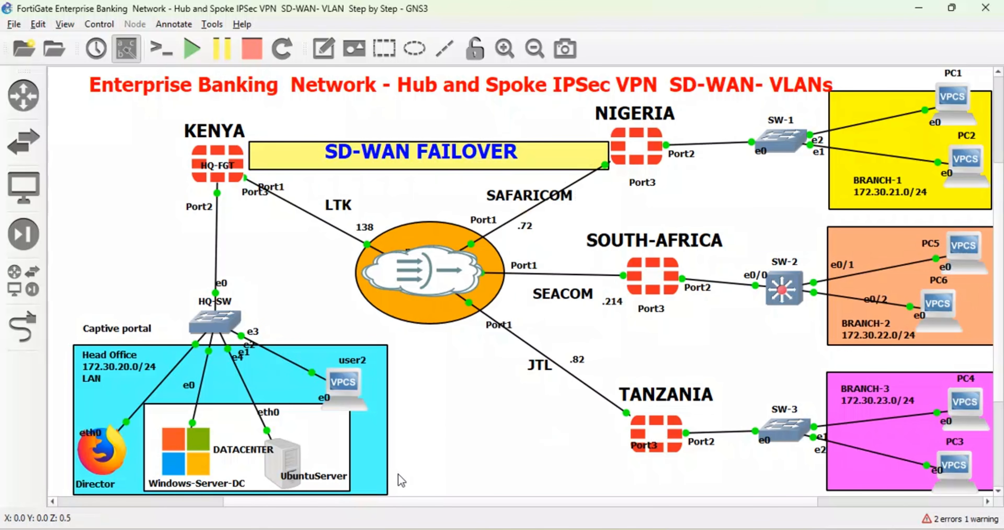
Step: Open the HQ-FGT PuTTY console full screen and check the firewall's reboot progress
{"action": "mouse_move", "coordinate": [397, 512]}
{"action": "mouse_move", "coordinate": [367, 493]}
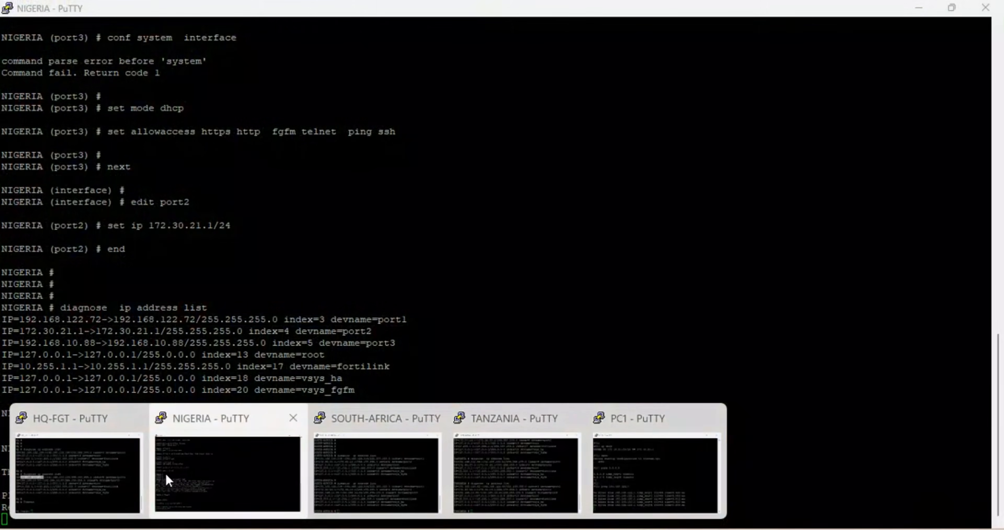
{"action": "left_click", "coordinate": [78, 474]}
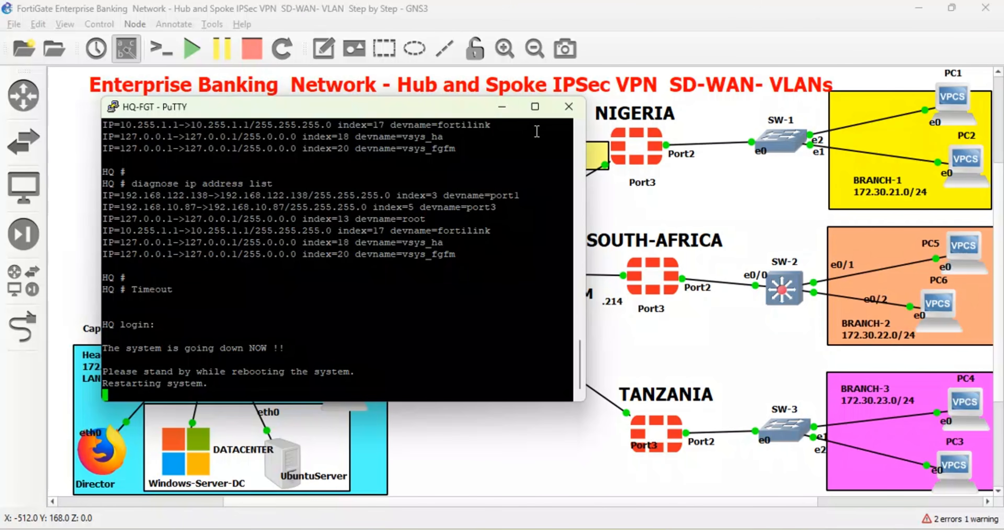
{"action": "left_click", "coordinate": [535, 106]}
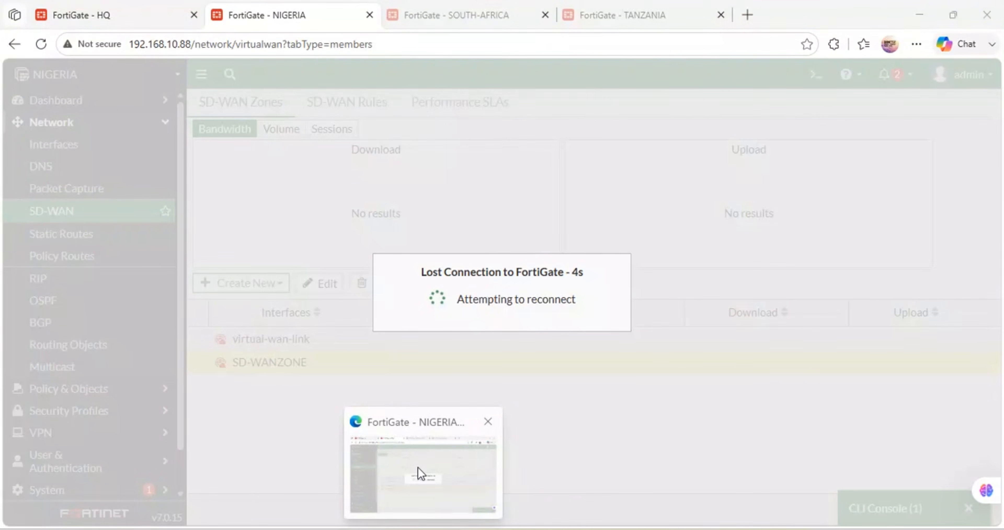
Step: Return to the browser and apply the DNS settings on the SOUTH-AFRICA firewall
{"action": "left_click", "coordinate": [419, 477]}
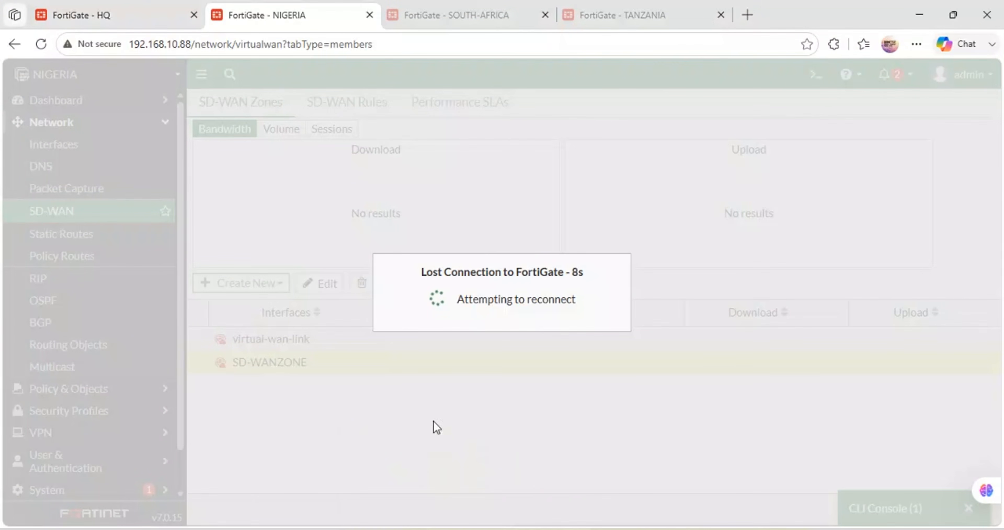
{"action": "left_click", "coordinate": [437, 10]}
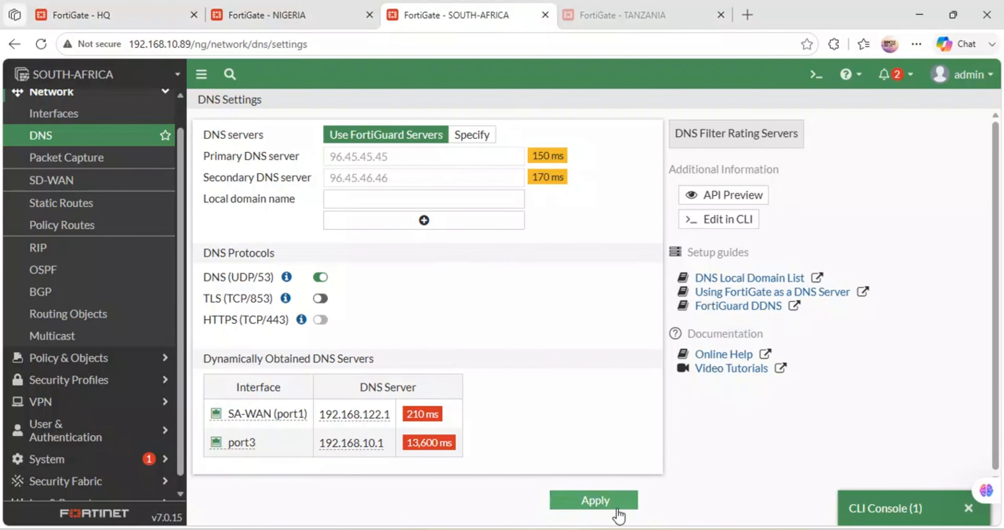
{"action": "left_click", "coordinate": [611, 503]}
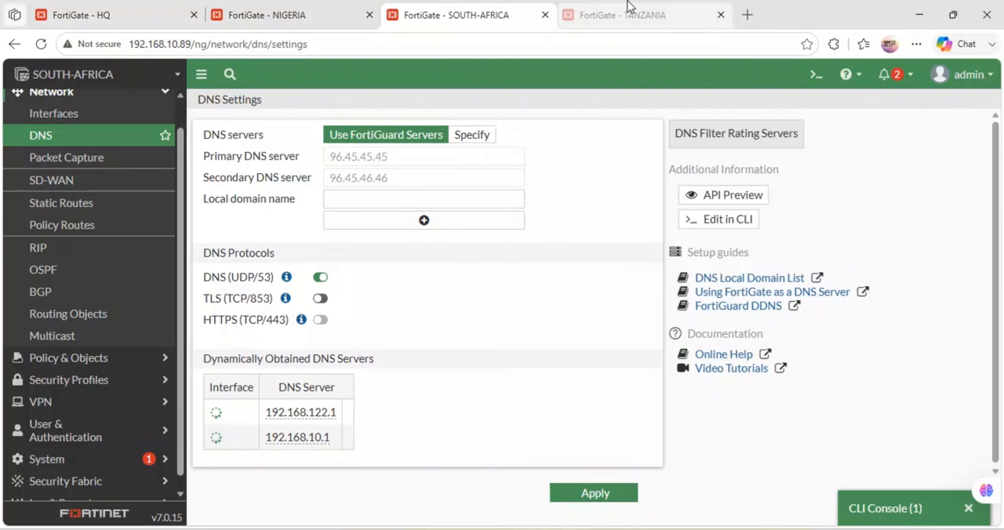
Step: Look through the TANZANIA, NIGERIA and HQ firewall pages to check their connection status
{"action": "left_click", "coordinate": [632, 7]}
{"action": "left_click", "coordinate": [297, 8]}
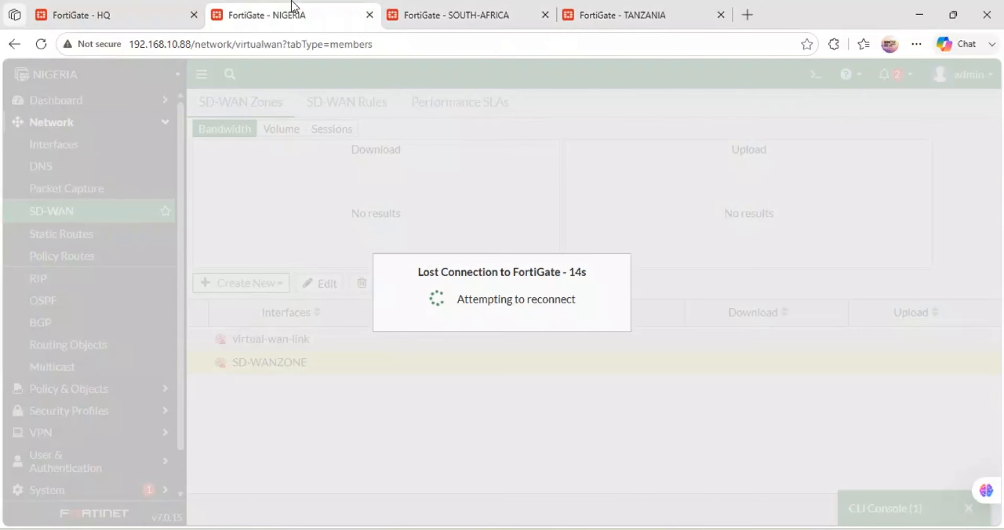
{"action": "left_click", "coordinate": [155, 9]}
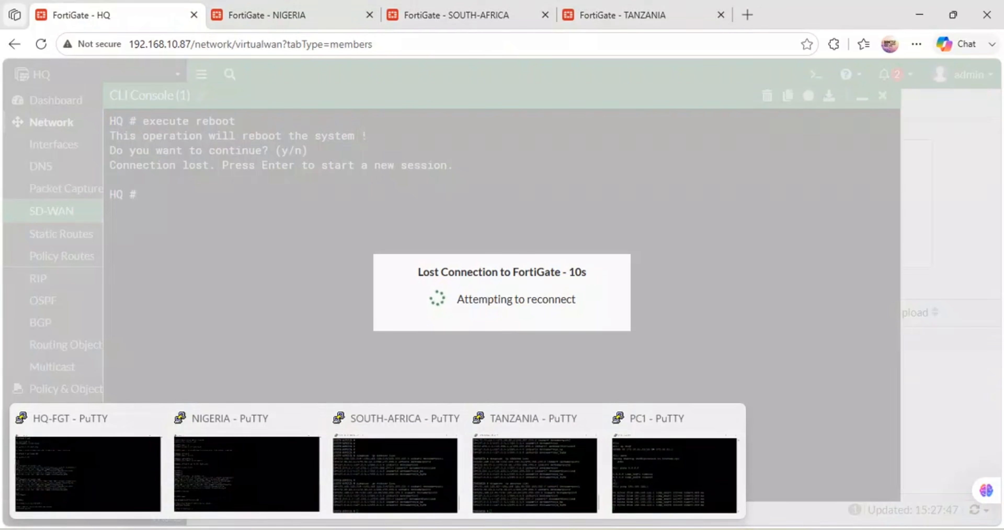
Step: Switch to GNS3 and select the title text above the network topology
{"action": "mouse_move", "coordinate": [395, 513]}
{"action": "mouse_move", "coordinate": [378, 529]}
{"action": "mouse_move", "coordinate": [488, 529]}
{"action": "left_click", "coordinate": [512, 478]}
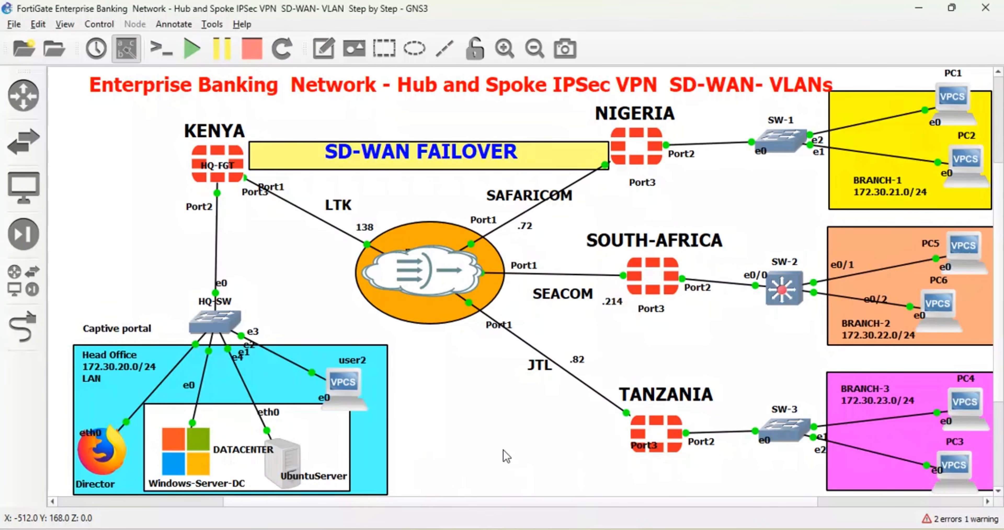
{"action": "left_click", "coordinate": [712, 93]}
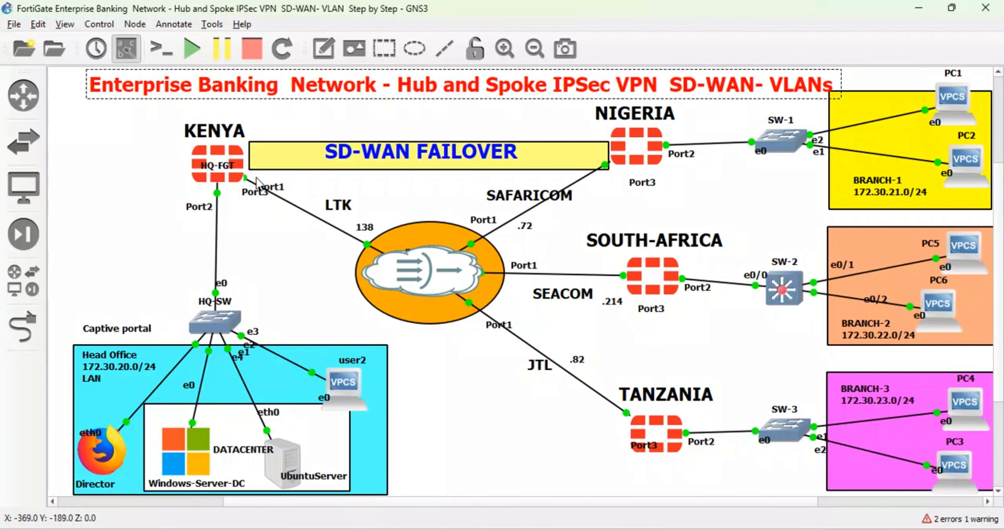
{"action": "right_click", "coordinate": [386, 151]}
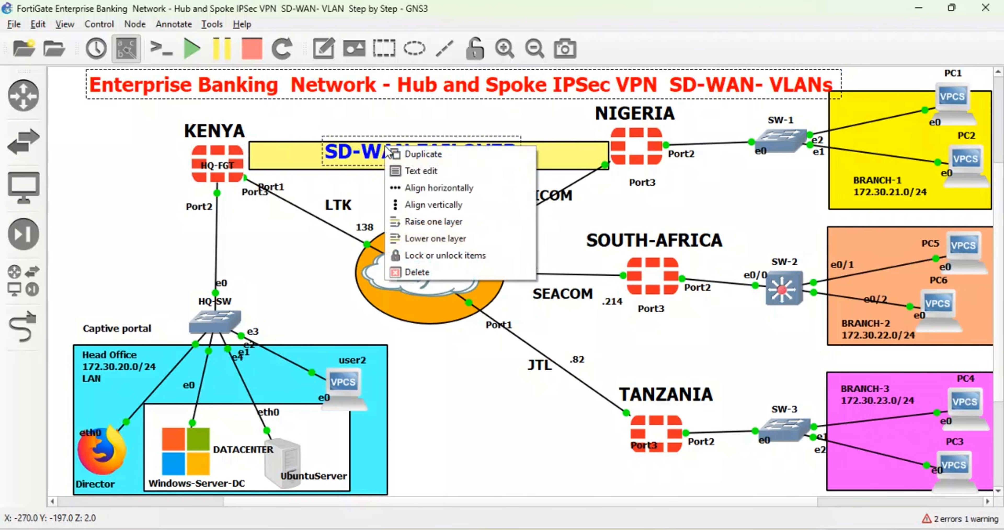
{"action": "left_click", "coordinate": [435, 172]}
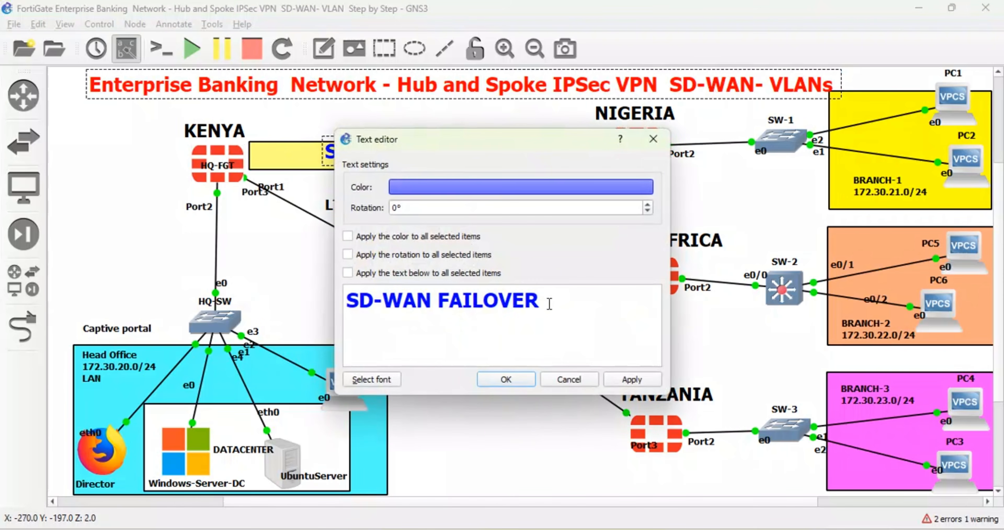
{"action": "left_click_drag", "start_coordinate": [550, 304], "coordinate": [323, 295]}
{"action": "type", "text": "HA"}
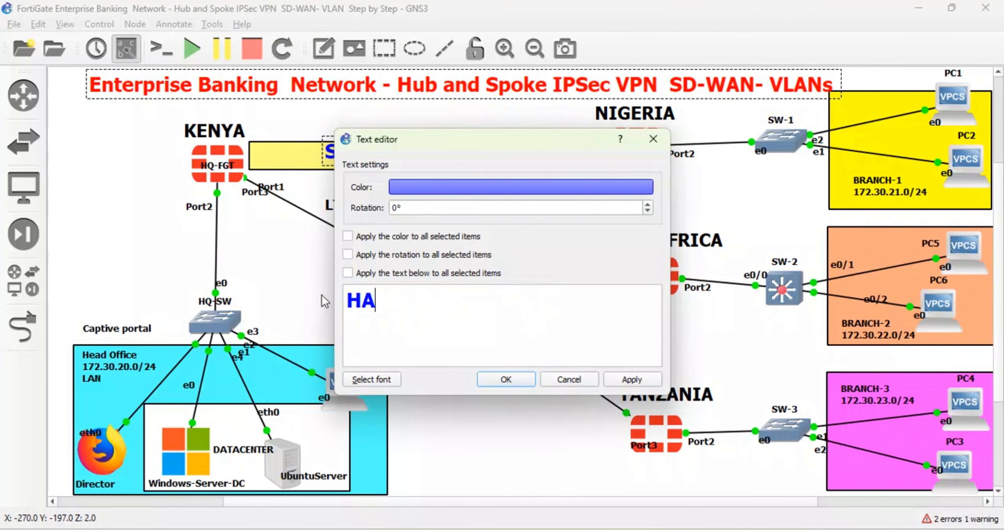
{"action": "type", "text": "- Active"}
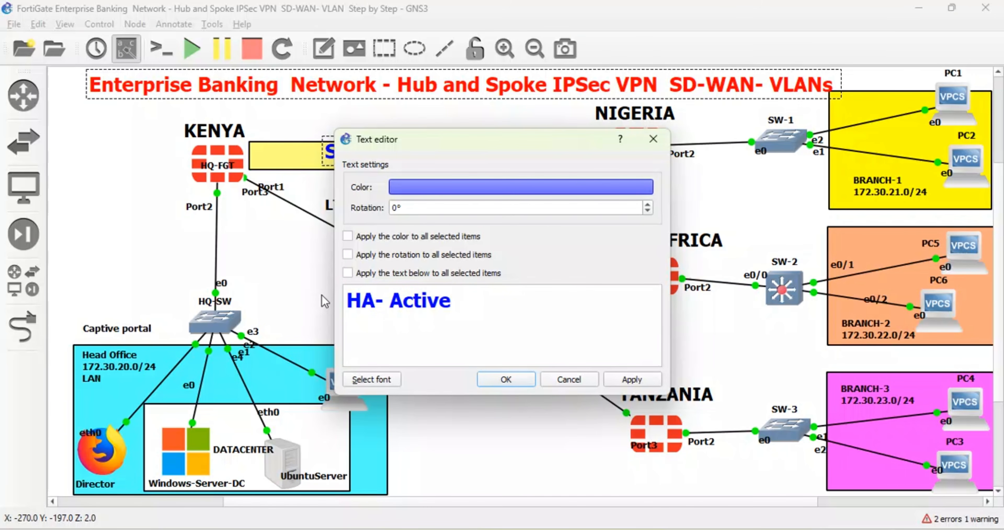
{"action": "type", "text": "-Passive"}
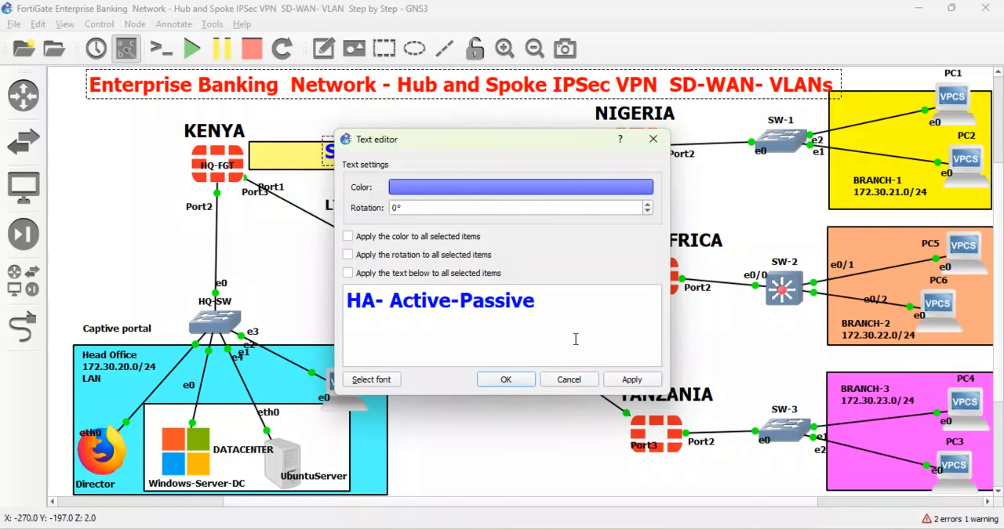
{"action": "left_click", "coordinate": [569, 380]}
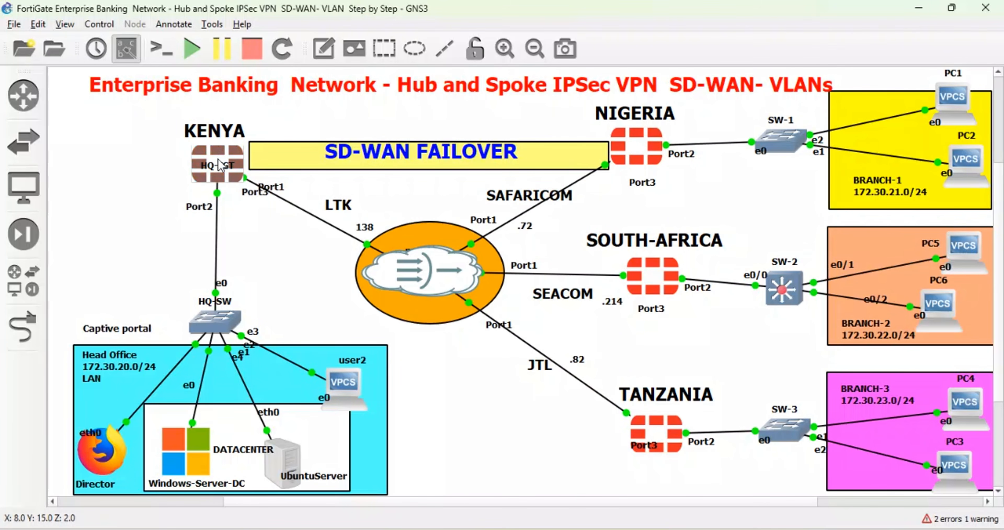
Step: Check the reboot progress in the HQ-FGT PuTTY console, and reload the HQ and NIGERIA firewall pages in the browser
{"action": "mouse_move", "coordinate": [220, 157]}
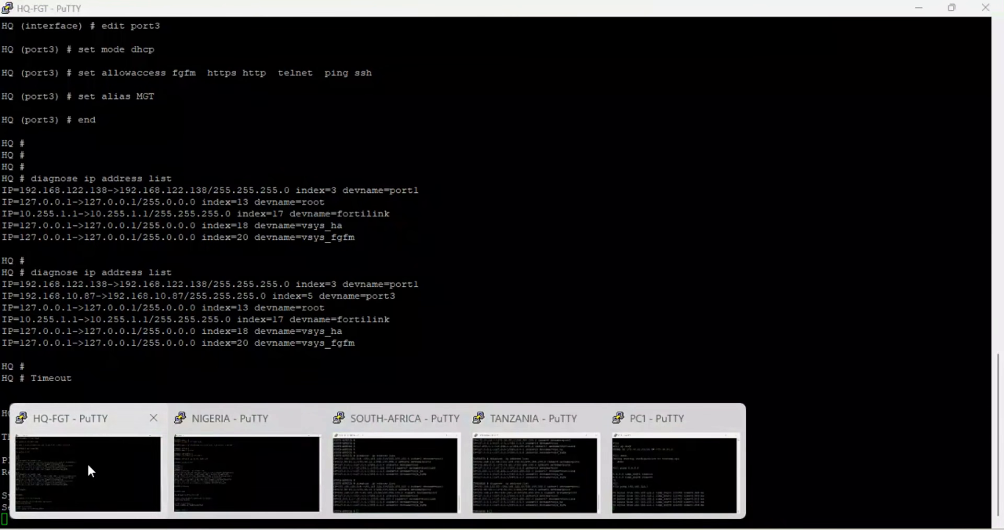
{"action": "left_click", "coordinate": [90, 471]}
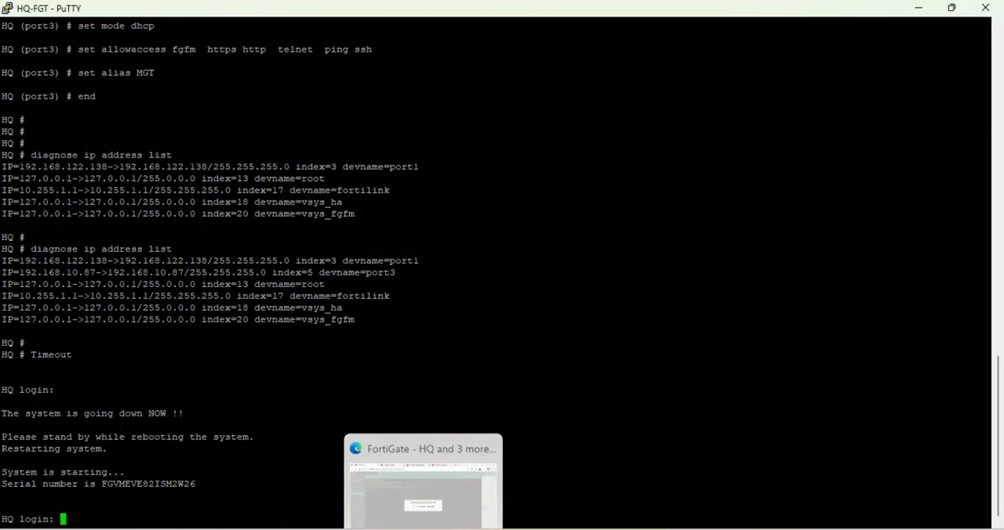
{"action": "left_click", "coordinate": [421, 466]}
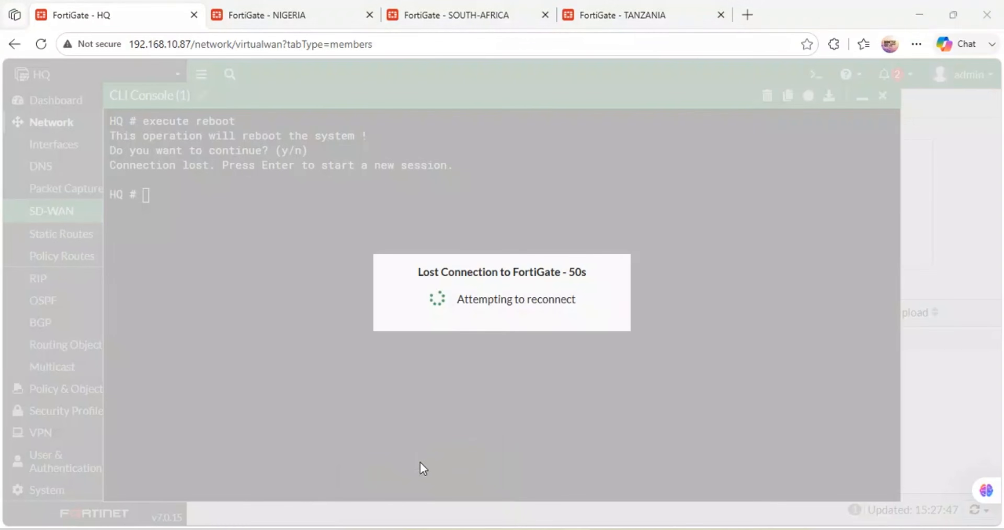
{"action": "left_click", "coordinate": [41, 44]}
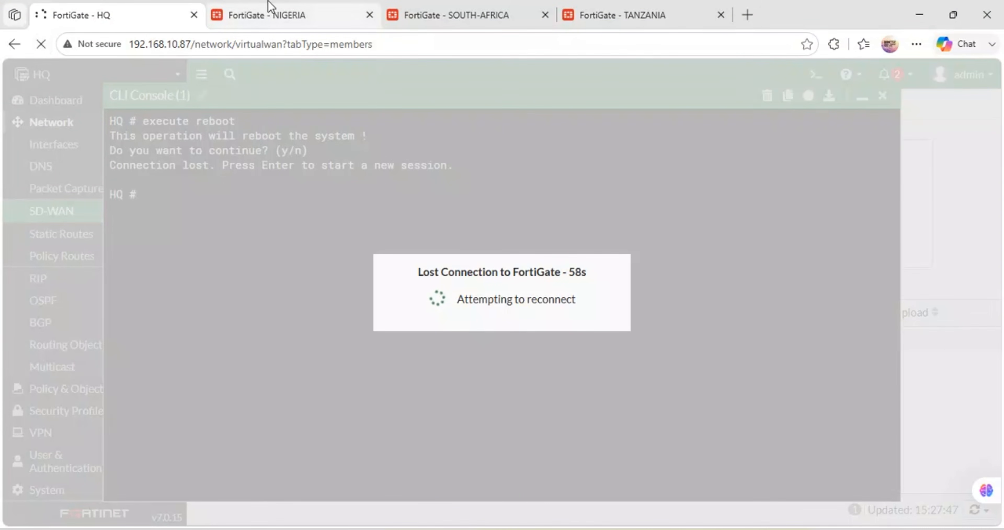
{"action": "left_click", "coordinate": [269, 12]}
{"action": "left_click", "coordinate": [41, 45]}
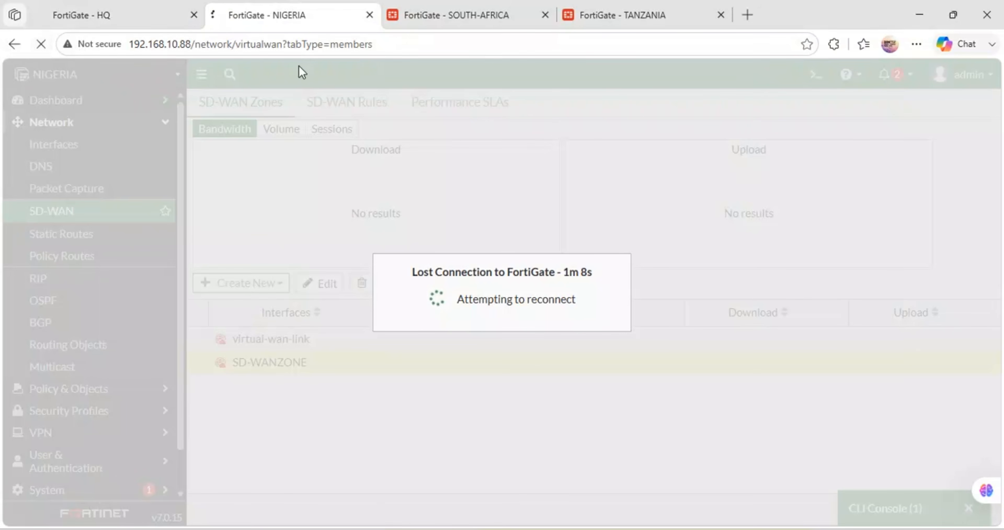
Step: Shorten the HQ page address to 192.168.10.87 and load it
{"action": "left_click", "coordinate": [152, 7]}
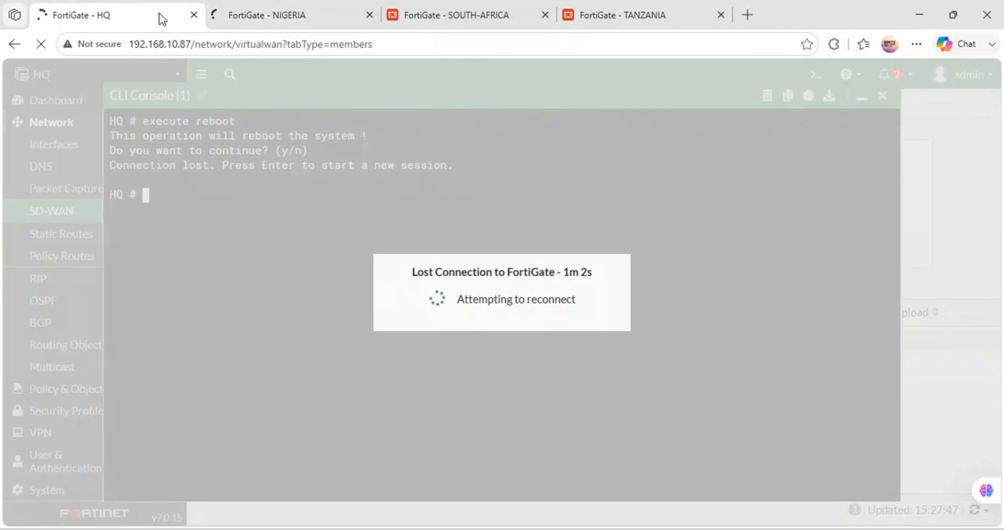
{"action": "left_click", "coordinate": [390, 50]}
{"action": "left_click", "coordinate": [388, 50]}
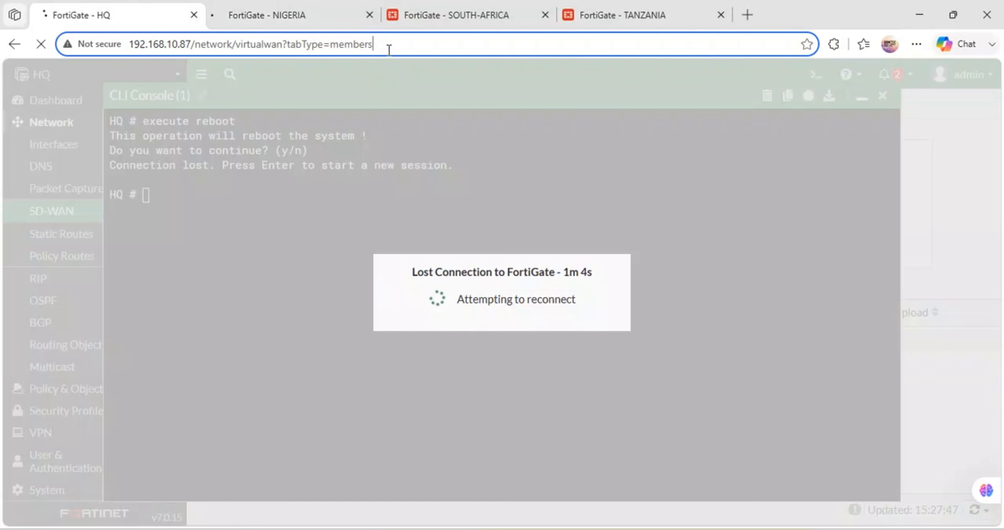
{"action": "key", "text": "BackSpace"}
{"action": "key", "text": "BackSpace"}
{"action": "key", "text": "BackSpace"}
{"action": "key", "text": "BackSpace"}
{"action": "key", "text": "BackSpace"}
{"action": "key", "text": "BackSpace"}
{"action": "key", "text": "BackSpace"}
{"action": "key", "text": "BackSpace"}
{"action": "key", "text": "BackSpace"}
{"action": "key", "text": "BackSpace"}
{"action": "key", "text": "BackSpace"}
{"action": "key", "text": "BackSpace"}
{"action": "key", "text": "BackSpace"}
{"action": "key", "text": "BackSpace"}
{"action": "key", "text": "BackSpace"}
{"action": "key", "text": "BackSpace"}
{"action": "key", "text": "BackSpace"}
{"action": "key", "text": "BackSpace"}
{"action": "key", "text": "BackSpace"}
{"action": "key", "text": "BackSpace"}
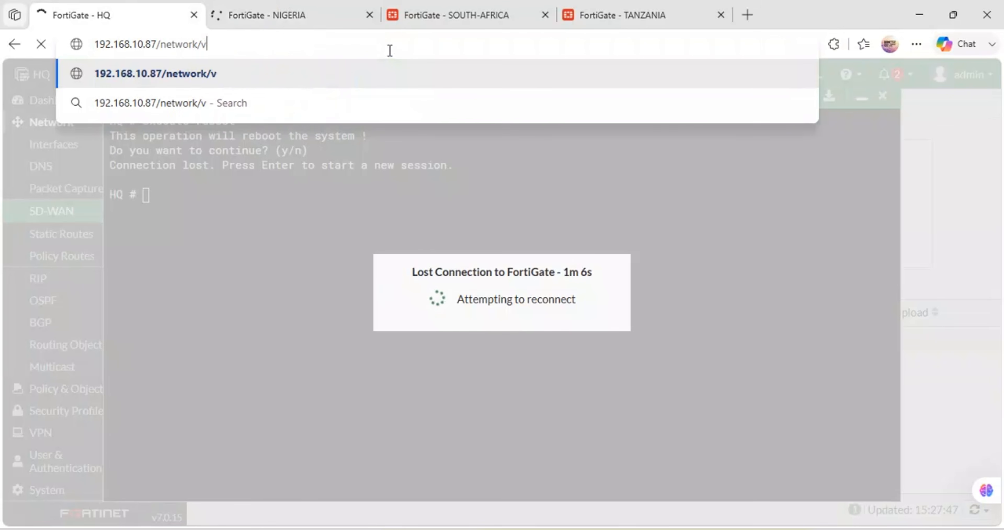
{"action": "key", "text": "BackSpace"}
{"action": "key", "text": "BackSpace"}
{"action": "key", "text": "BackSpace"}
{"action": "key", "text": "BackSpace"}
{"action": "key", "text": "BackSpace"}
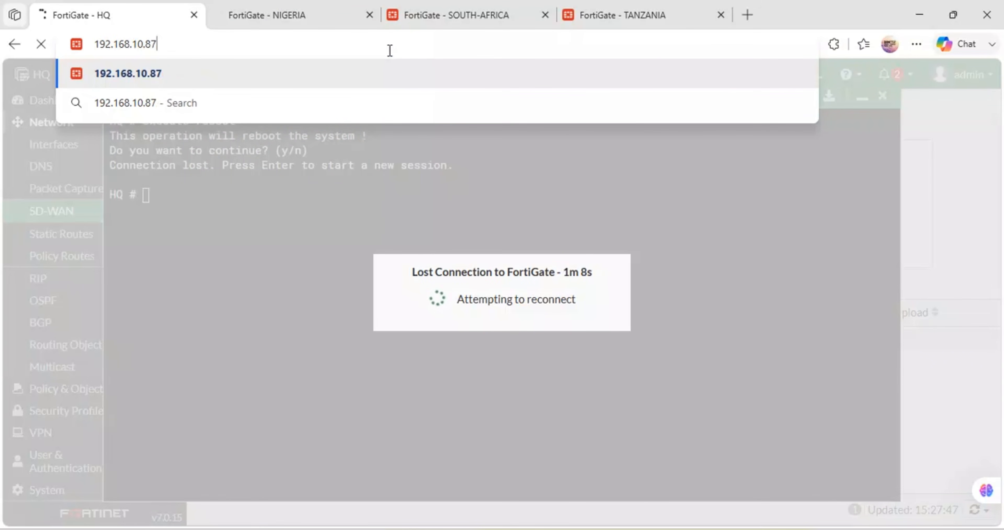
{"action": "key", "text": "Return"}
Step: Shorten the NIGERIA page address to 192.168.10.88, load it, and check both firewall pages
{"action": "left_click", "coordinate": [343, 14]}
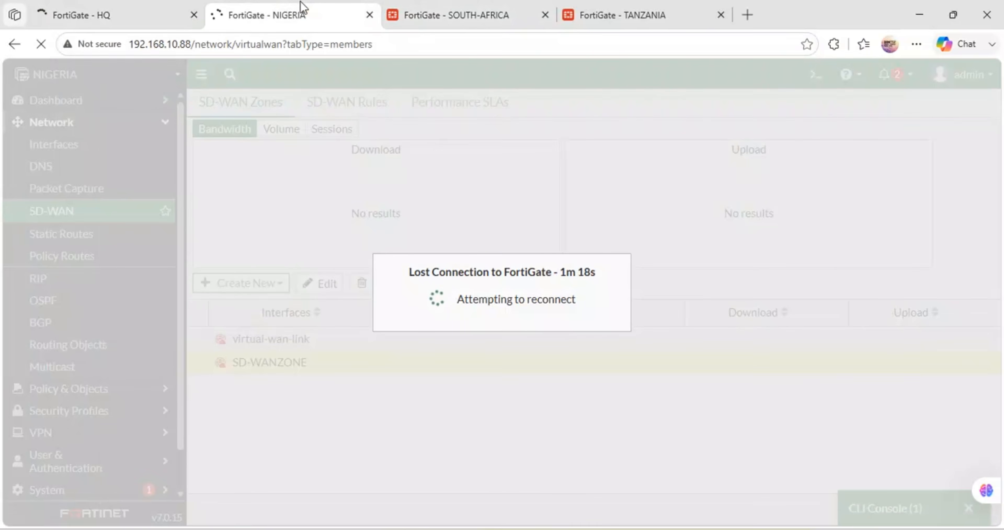
{"action": "left_click", "coordinate": [387, 49]}
{"action": "left_click", "coordinate": [387, 49]}
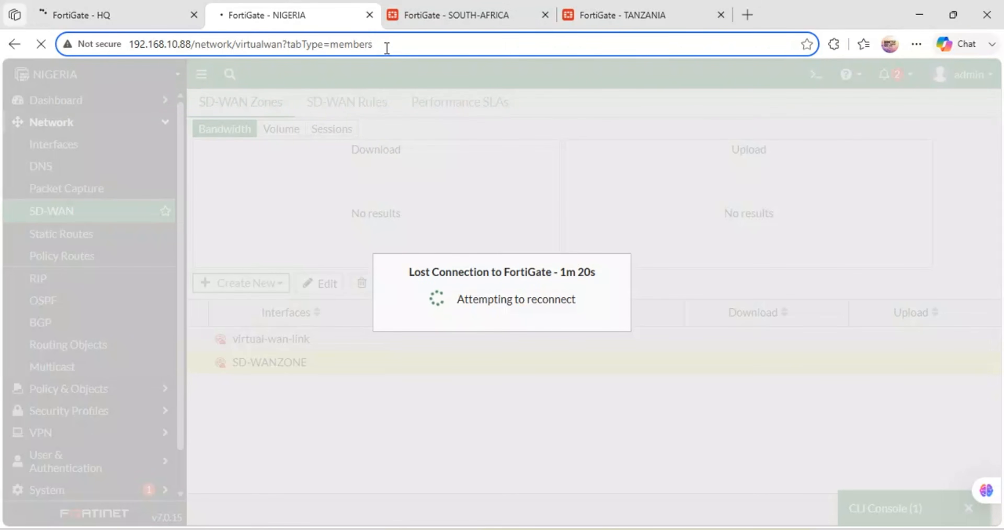
{"action": "key", "text": "BackSpace"}
{"action": "key", "text": "BackSpace"}
{"action": "key", "text": "BackSpace"}
{"action": "key", "text": "BackSpace"}
{"action": "key", "text": "BackSpace"}
{"action": "key", "text": "BackSpace"}
{"action": "key", "text": "BackSpace"}
{"action": "key", "text": "BackSpace"}
{"action": "key", "text": "BackSpace"}
{"action": "key", "text": "BackSpace"}
{"action": "key", "text": "BackSpace"}
{"action": "key", "text": "BackSpace"}
{"action": "key", "text": "BackSpace"}
{"action": "key", "text": "BackSpace"}
{"action": "key", "text": "BackSpace"}
{"action": "key", "text": "BackSpace"}
{"action": "key", "text": "BackSpace"}
{"action": "key", "text": "BackSpace"}
{"action": "key", "text": "BackSpace"}
{"action": "key", "text": "BackSpace"}
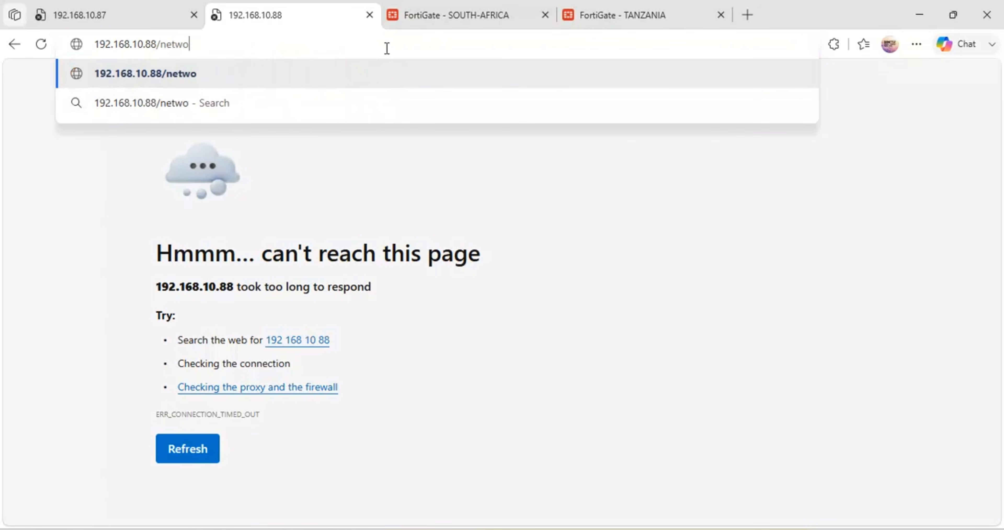
{"action": "key", "text": "BackSpace"}
{"action": "key", "text": "BackSpace"}
{"action": "key", "text": "BackSpace"}
{"action": "key", "text": "BackSpace"}
{"action": "key", "text": "BackSpace"}
{"action": "key", "text": "BackSpace"}
{"action": "key", "text": "Return"}
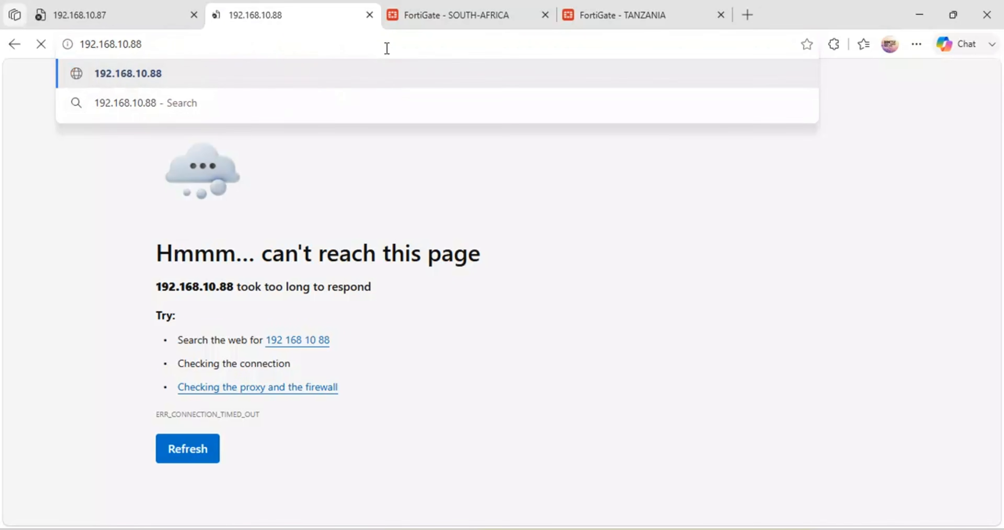
{"action": "left_click", "coordinate": [91, 8]}
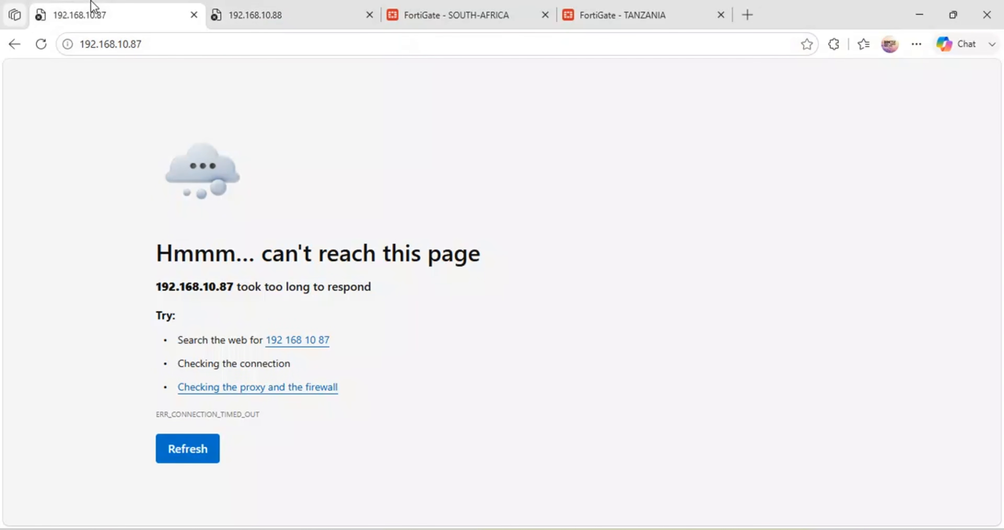
{"action": "left_click", "coordinate": [278, 10]}
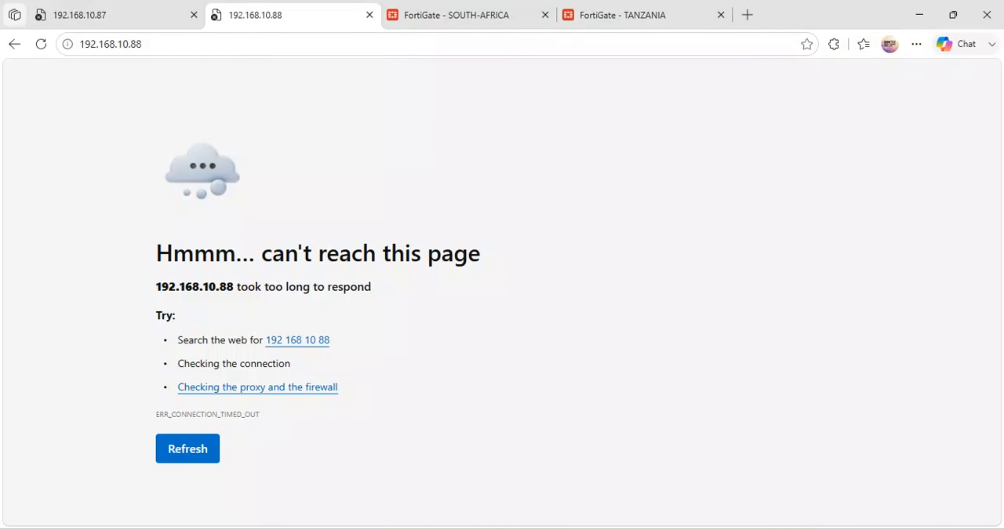
Step: Switch to the HQ-FGT PuTTY console and log in as admin with the account password
{"action": "mouse_move", "coordinate": [377, 529]}
{"action": "left_click", "coordinate": [102, 449]}
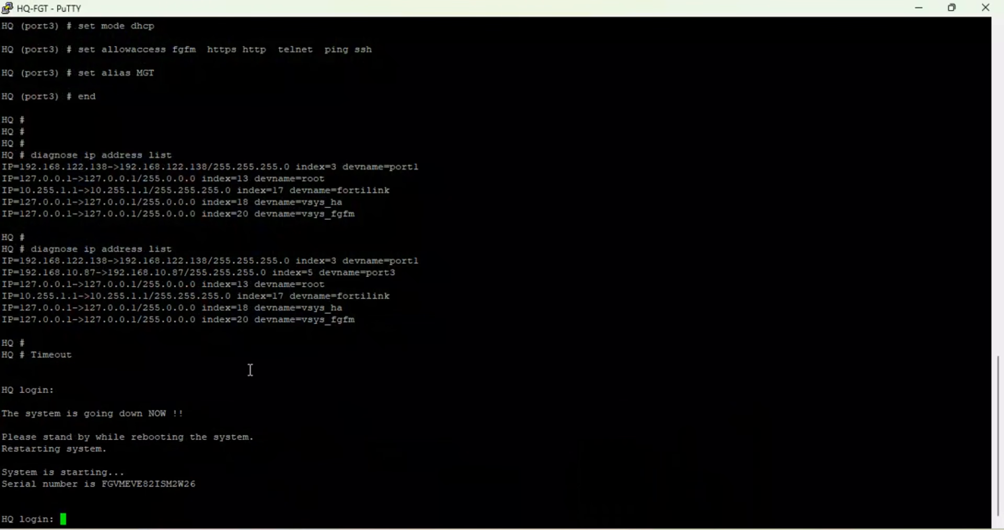
{"action": "type", "text": "admin"}
{"action": "key", "text": "Return"}
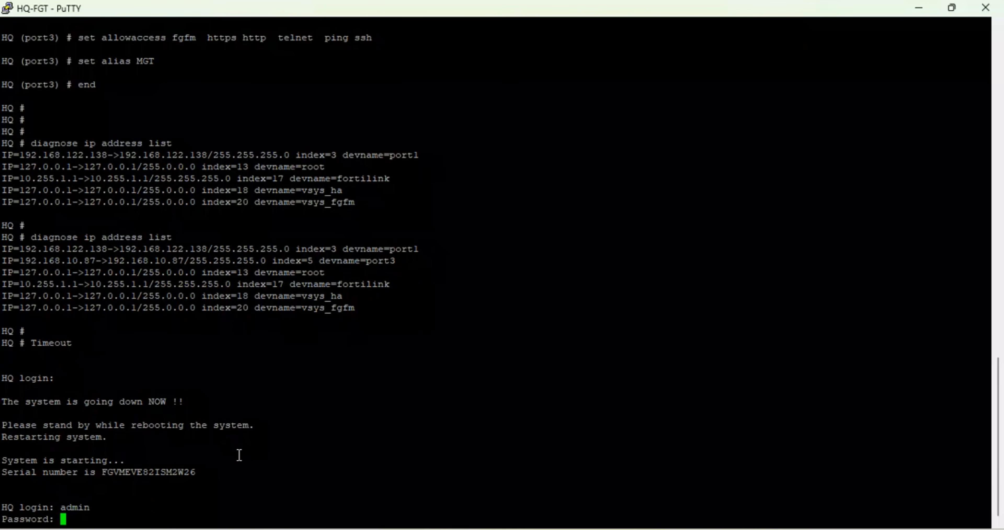
{"action": "key", "text": "Return"}
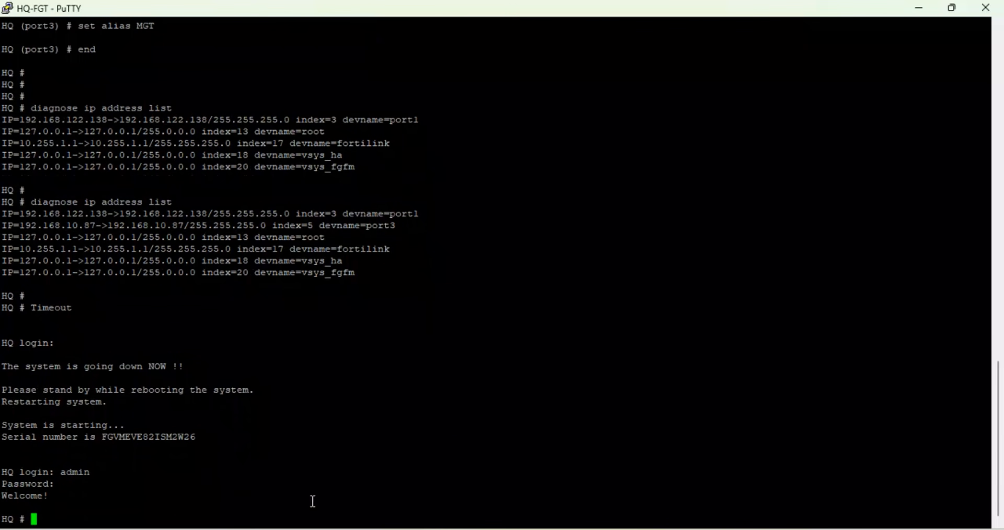
Step: Switch to the NIGERIA PuTTY console and log in as admin with the account password
{"action": "mouse_move", "coordinate": [377, 528]}
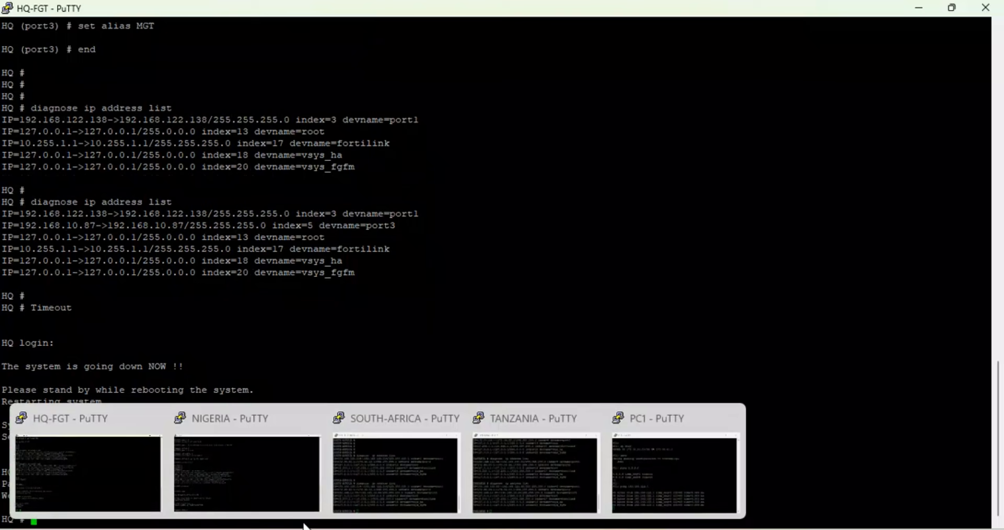
{"action": "left_click", "coordinate": [281, 509]}
{"action": "type", "text": "admin"}
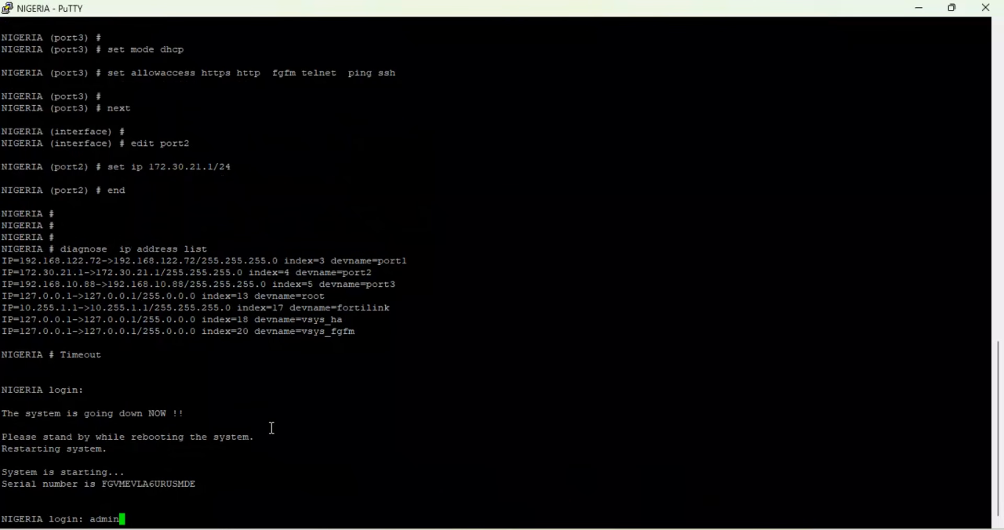
{"action": "key", "text": "Return"}
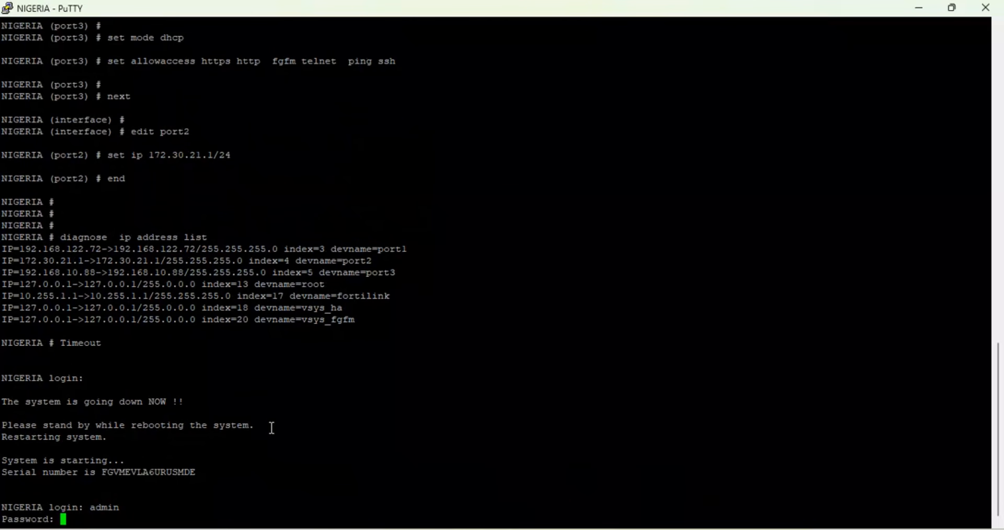
{"action": "key", "text": "Return"}
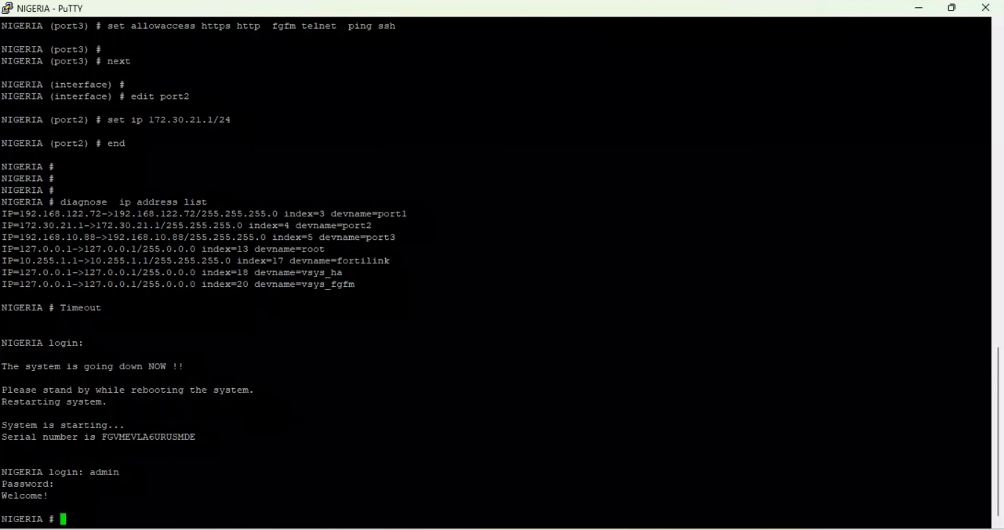
Step: Return to the browser and request the HQ firewall page at 192.168.10.87 again
{"action": "left_click", "coordinate": [418, 501]}
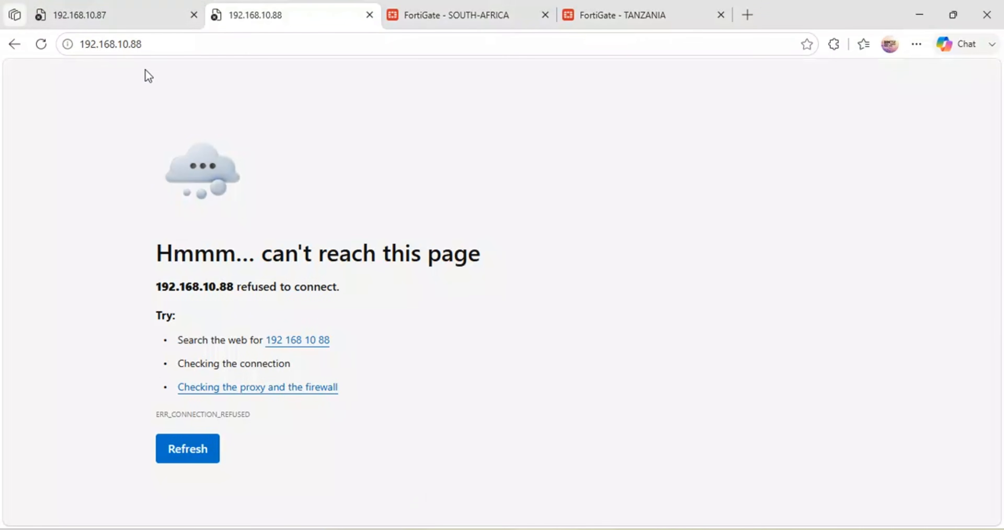
{"action": "left_click", "coordinate": [112, 15]}
{"action": "left_click", "coordinate": [159, 45]}
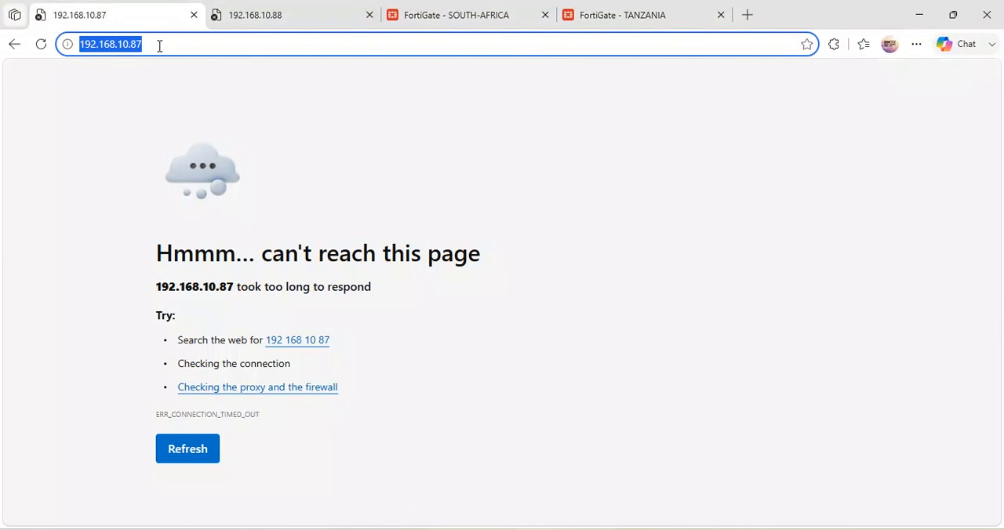
{"action": "key", "text": "Return"}
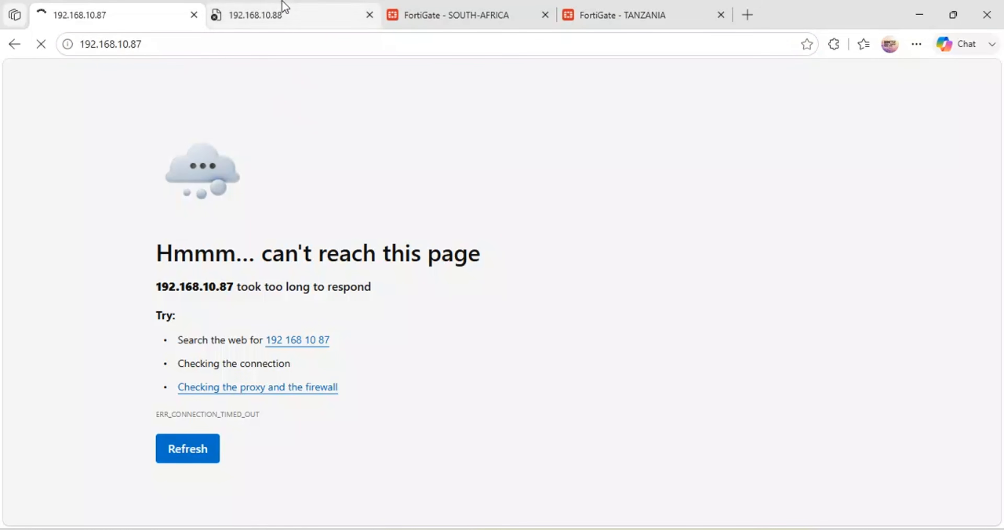
Step: Request the NIGERIA firewall page at 192.168.10.88 again, and go back to its previous SD-WAN members address
{"action": "left_click", "coordinate": [278, 14]}
{"action": "left_click", "coordinate": [255, 45]}
{"action": "key", "text": "Return"}
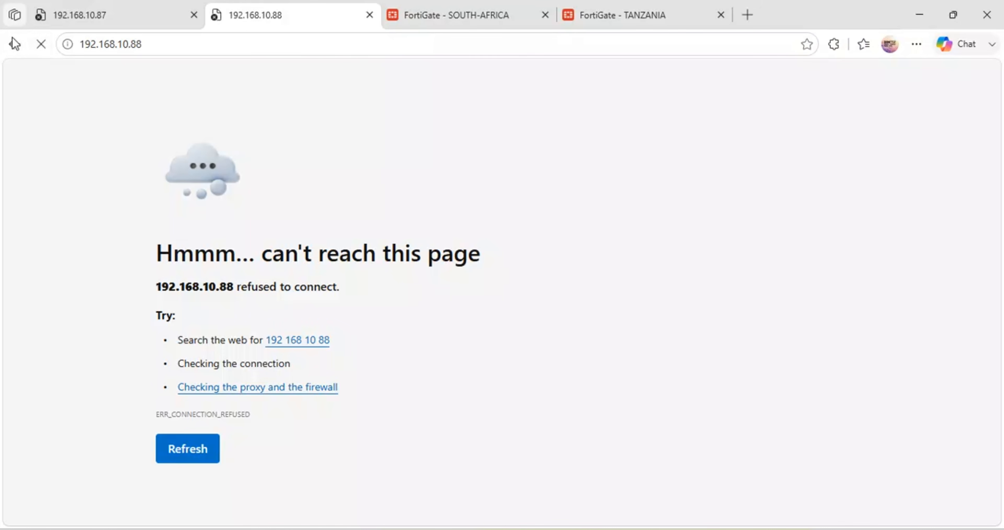
{"action": "left_click", "coordinate": [15, 45]}
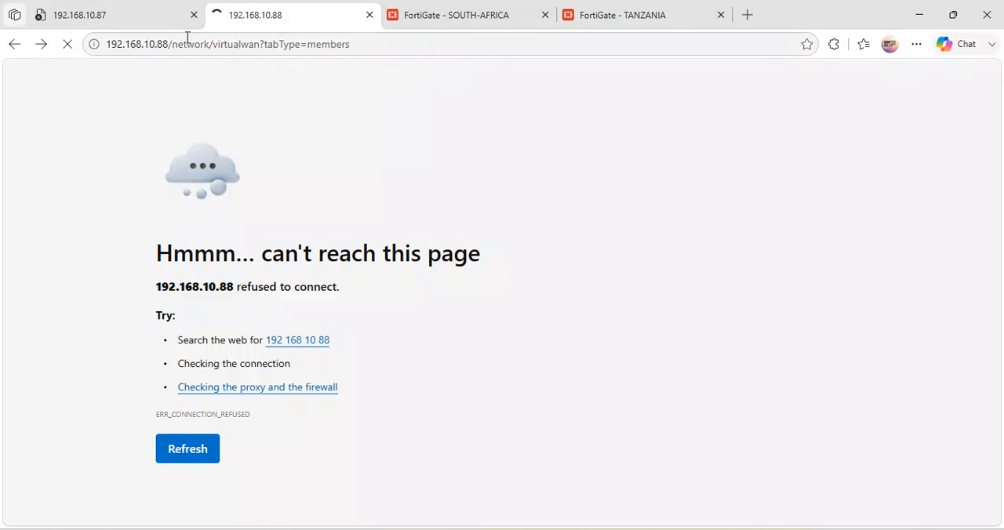
Step: Switch to the HQ firewall page at 192.168.10.87 and reload it
{"action": "left_click", "coordinate": [156, 12]}
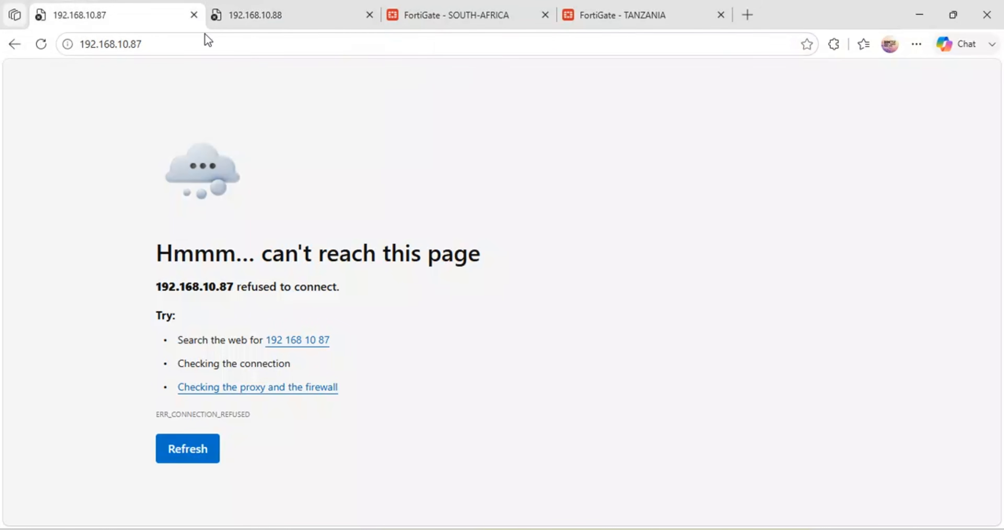
{"action": "key", "text": "F5"}
{"action": "left_click_drag", "start_coordinate": [242, 283], "coordinate": [148, 280]}
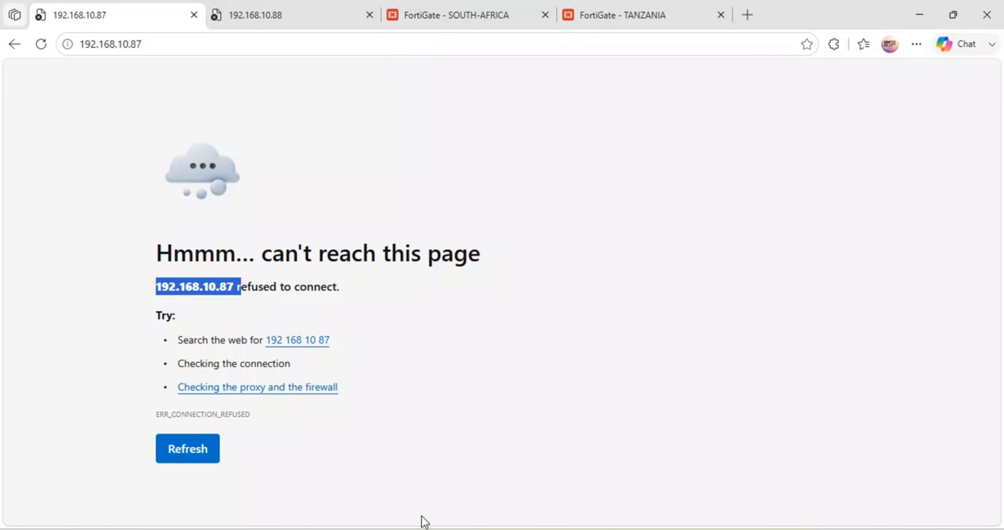
Step: Switch to the HQ-FGT PuTTY console and run "diagnose ip address list" to check the 192.168.10.87 address on port3
{"action": "mouse_move", "coordinate": [322, 521]}
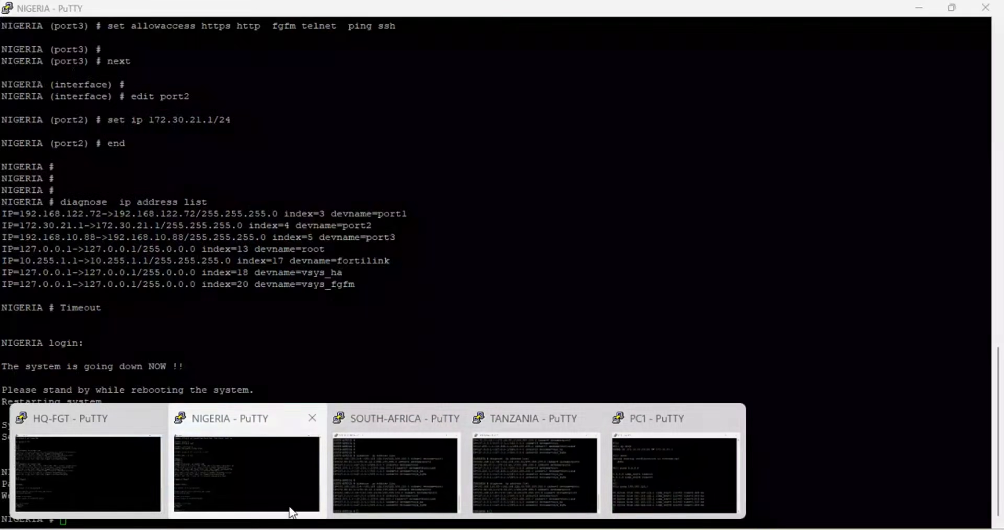
{"action": "left_click", "coordinate": [93, 460]}
{"action": "type", "text": "di"}
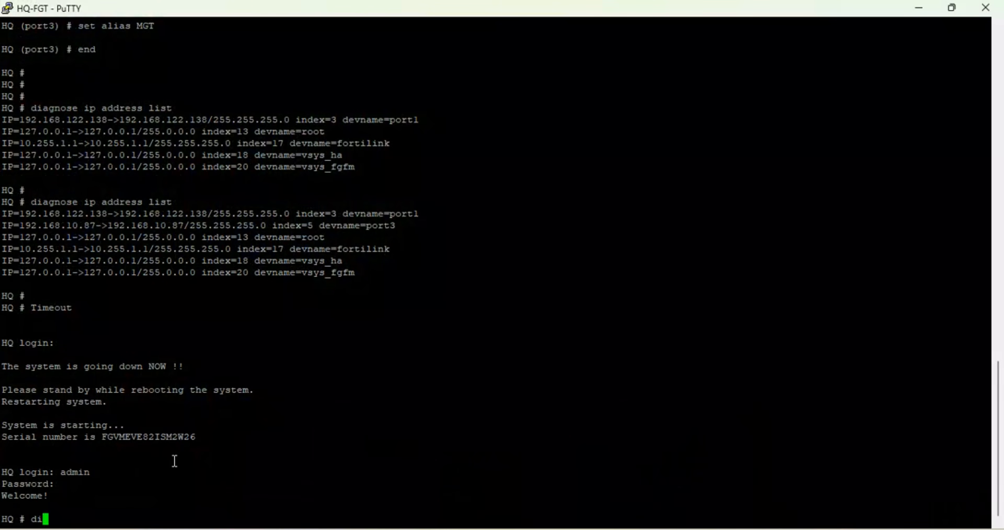
{"action": "type", "text": "agnose ip address list"}
{"action": "key", "text": "Return"}
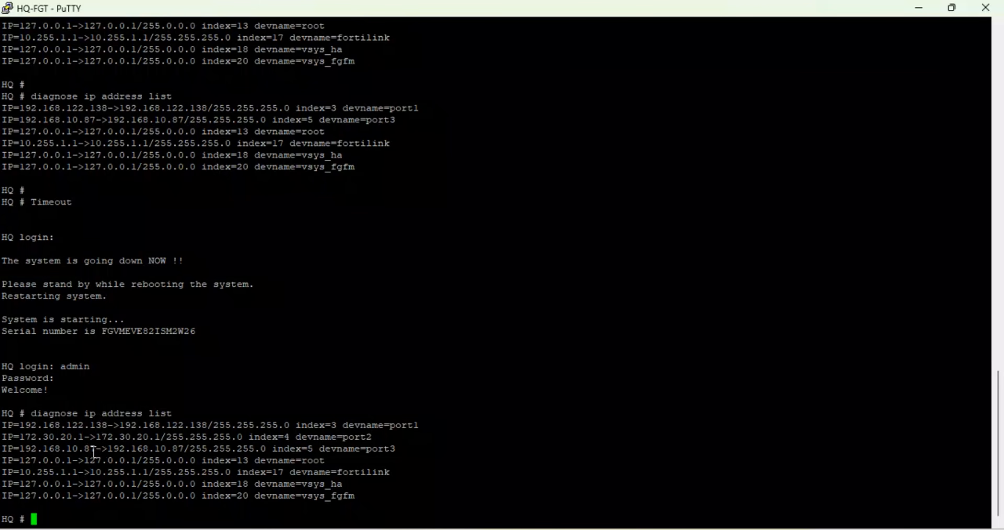
{"action": "left_click_drag", "start_coordinate": [96, 449], "coordinate": [53, 449]}
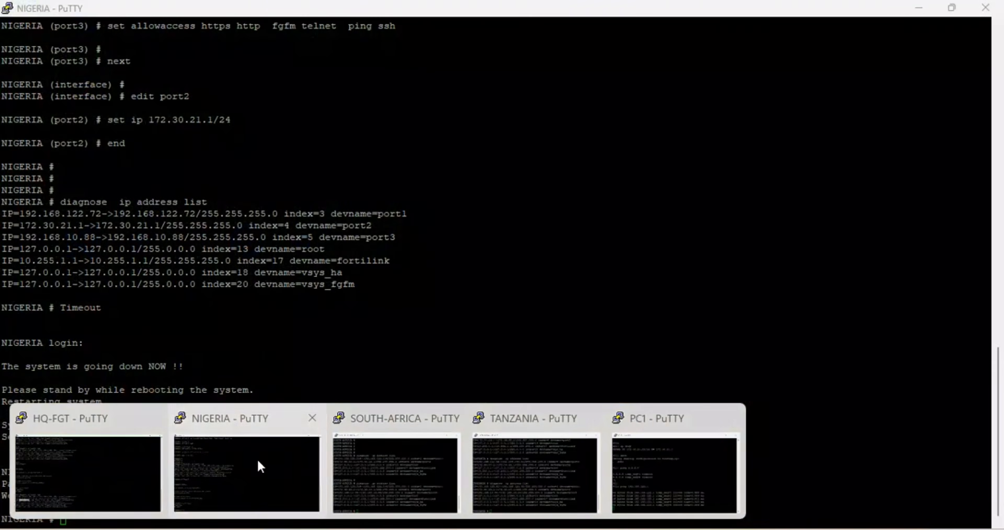
Step: Switch to the NIGERIA PuTTY console and list its interface addresses with "diagnose ip address list"
{"action": "left_click", "coordinate": [257, 458]}
{"action": "type", "text": "diagnose "}
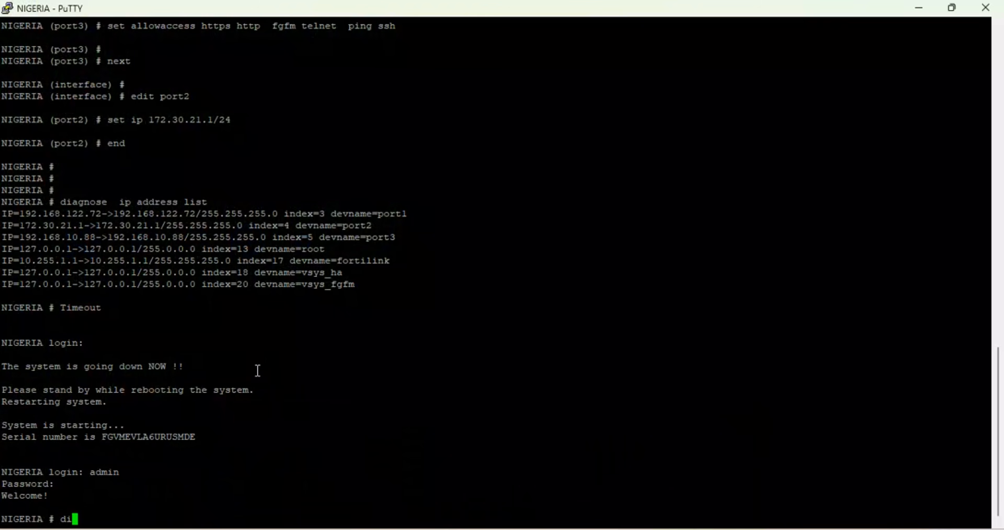
{"action": "type", "text": "ip address list"}
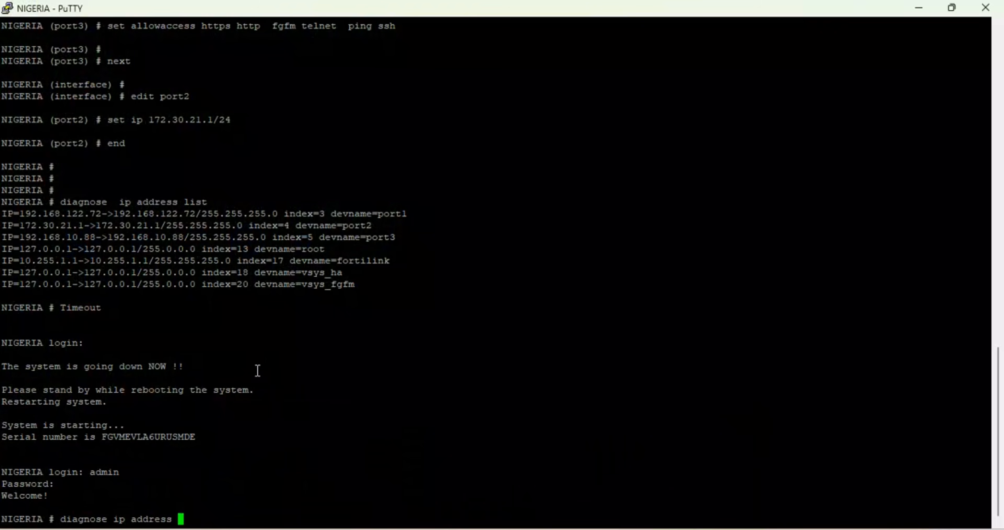
{"action": "key", "text": "Return"}
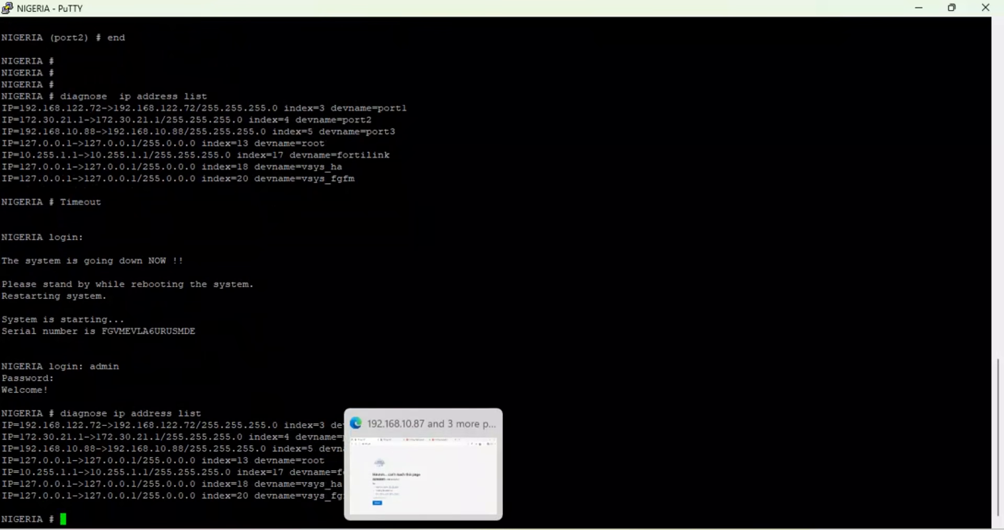
Step: Return to the browser, go back to the HQ firewall's SD-WAN members address and reload it
{"action": "left_click", "coordinate": [414, 481]}
{"action": "left_click", "coordinate": [14, 44]}
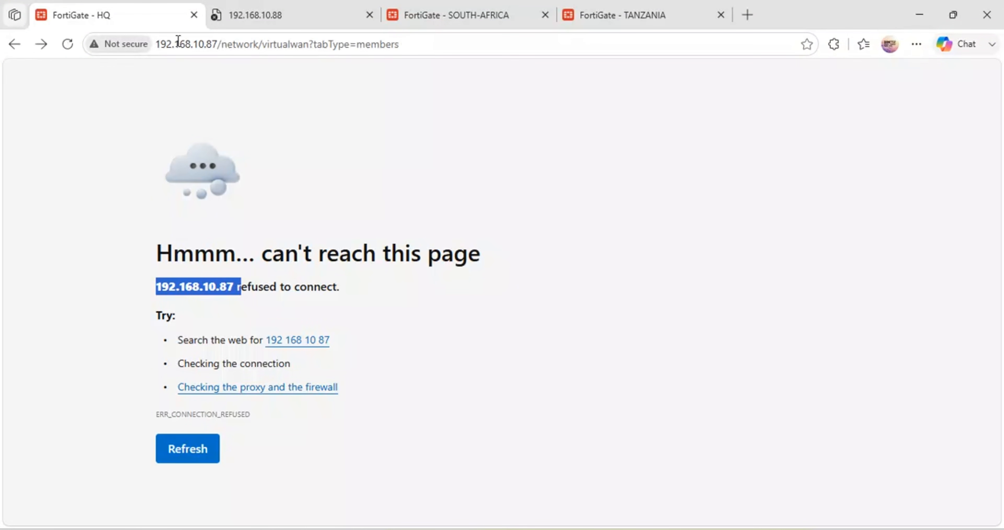
{"action": "left_click", "coordinate": [68, 44]}
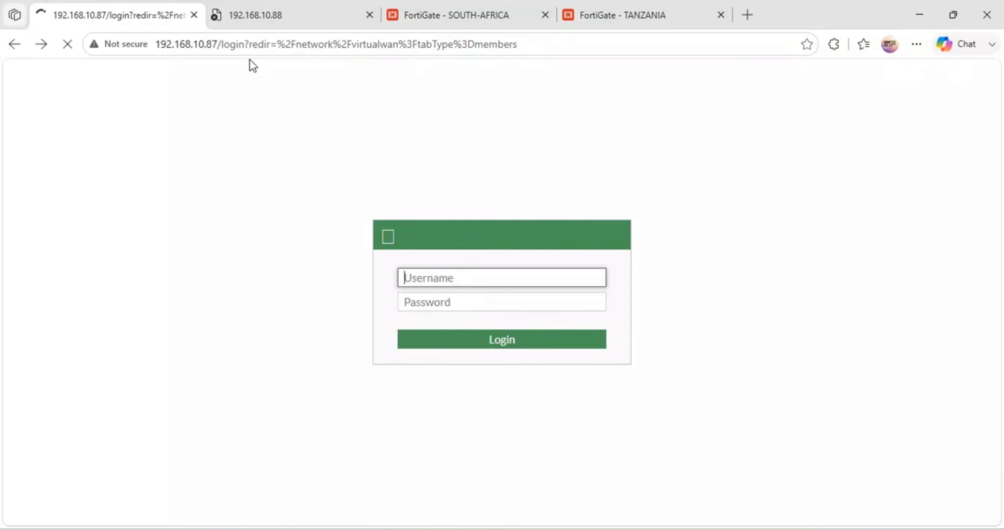
Step: Request the NIGERIA firewall's SD-WAN member edit page at 192.168.10.88 again
{"action": "left_click", "coordinate": [317, 8]}
{"action": "left_click", "coordinate": [318, 45]}
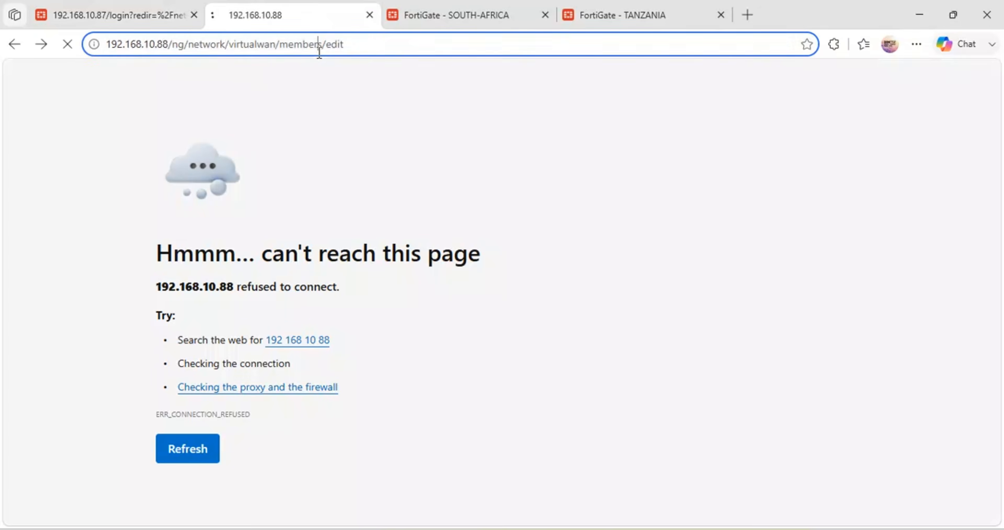
{"action": "key", "text": "Return"}
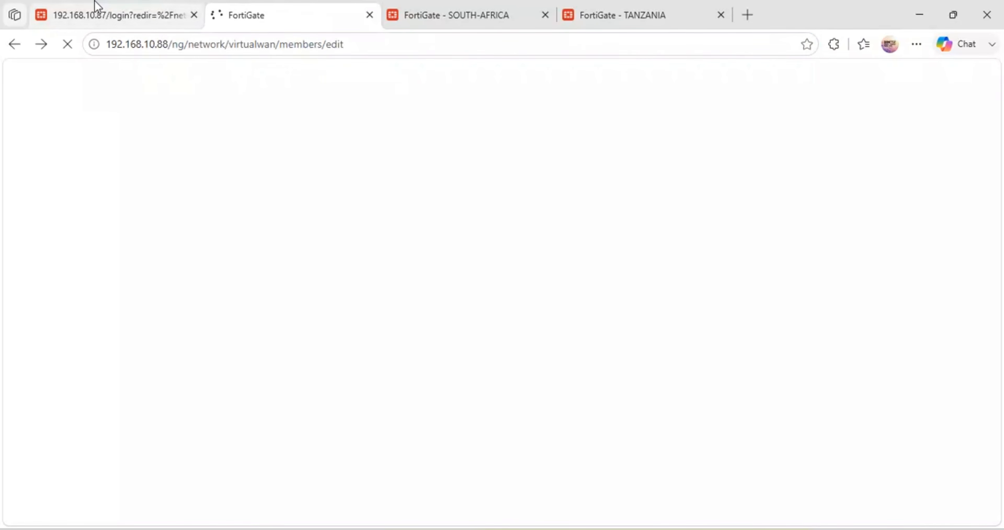
Step: Log in to the HQ firewall's web interface as admin with the account password
{"action": "left_click", "coordinate": [97, 7]}
{"action": "type", "text": "admin"}
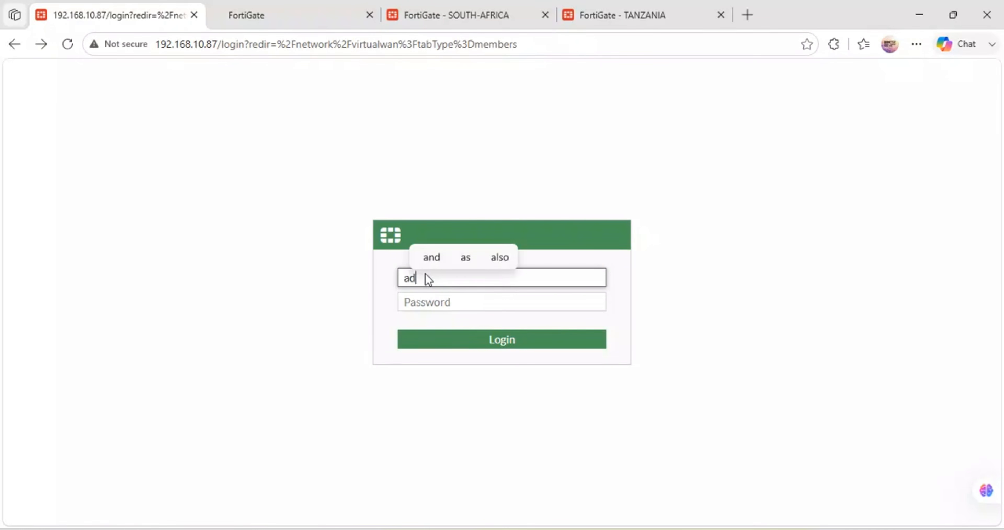
{"action": "key", "text": "Tab"}
{"action": "type", "text": "adm"}
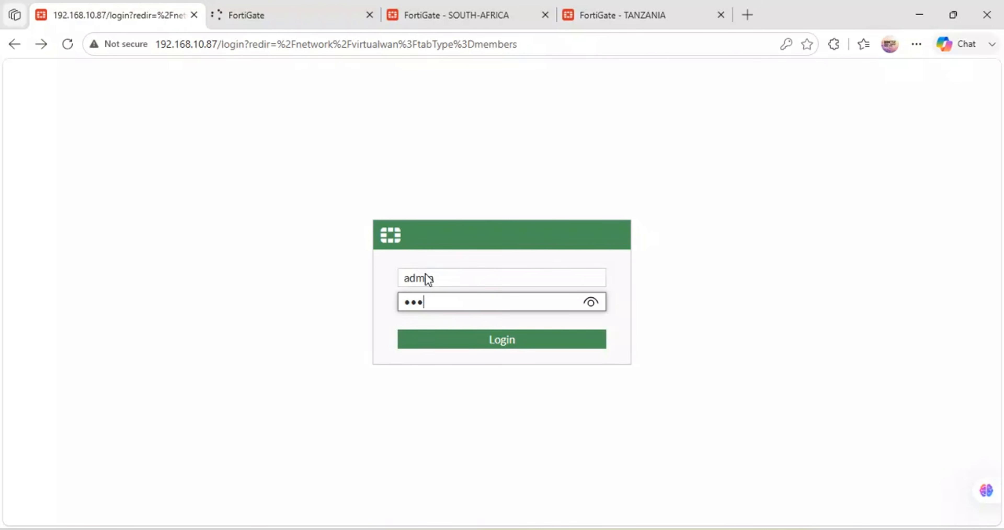
{"action": "type", "text": "in"}
{"action": "key", "text": "Return"}
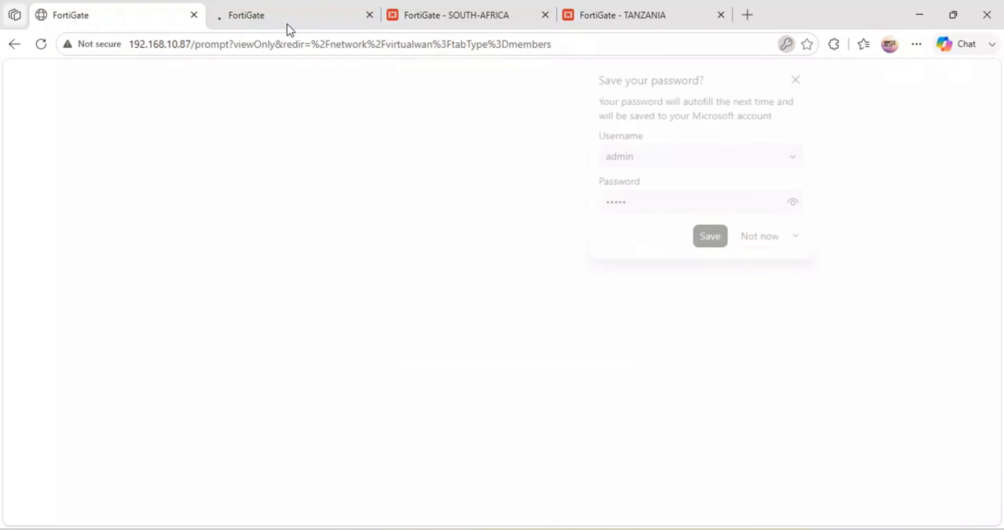
Step: Log in to the NIGERIA firewall's web interface as admin with the account password
{"action": "left_click", "coordinate": [290, 20]}
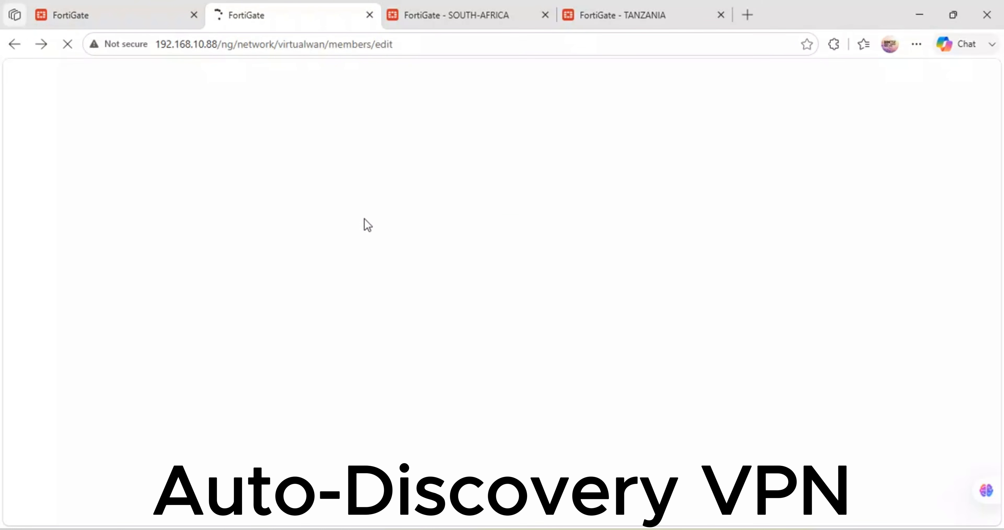
{"action": "left_click", "coordinate": [427, 276]}
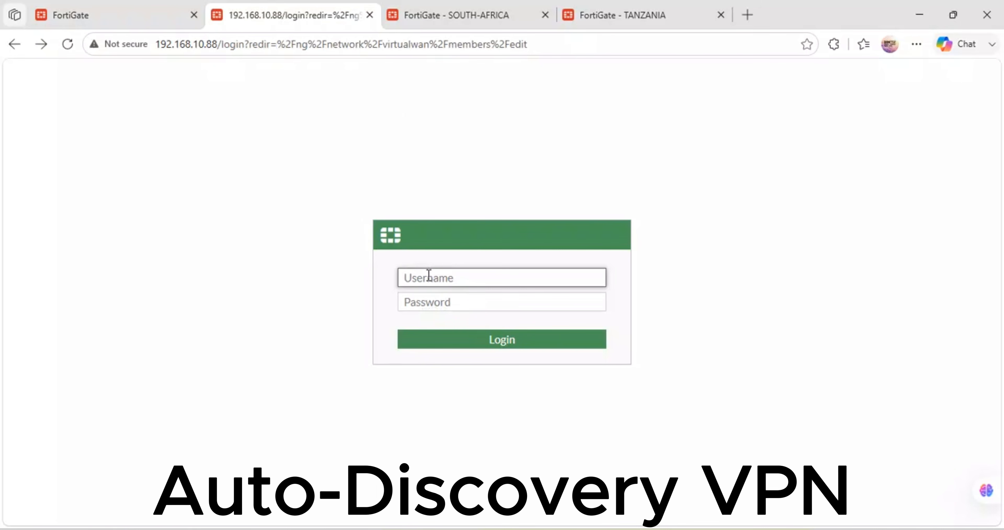
{"action": "type", "text": "admin"}
{"action": "key", "text": "Tab"}
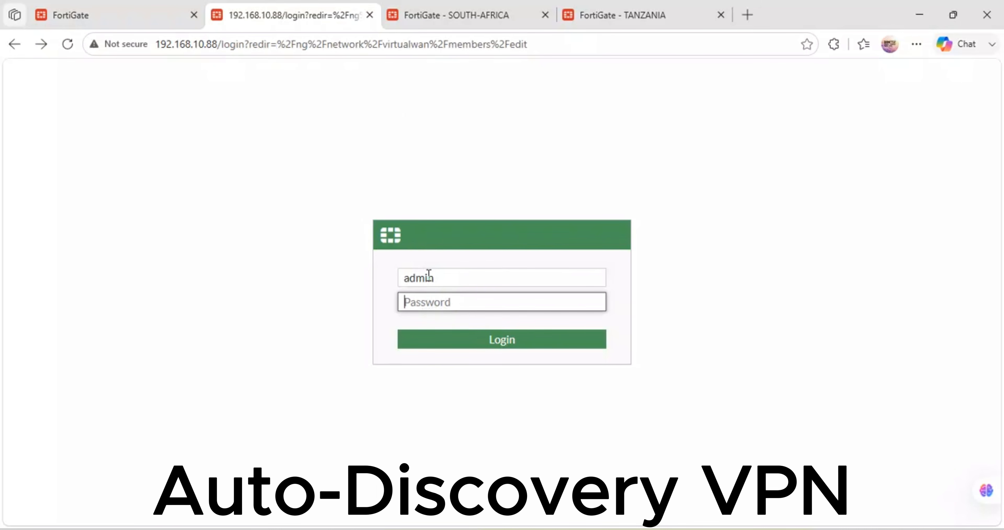
{"action": "type", "text": "a"}
{"action": "key", "text": "Return"}
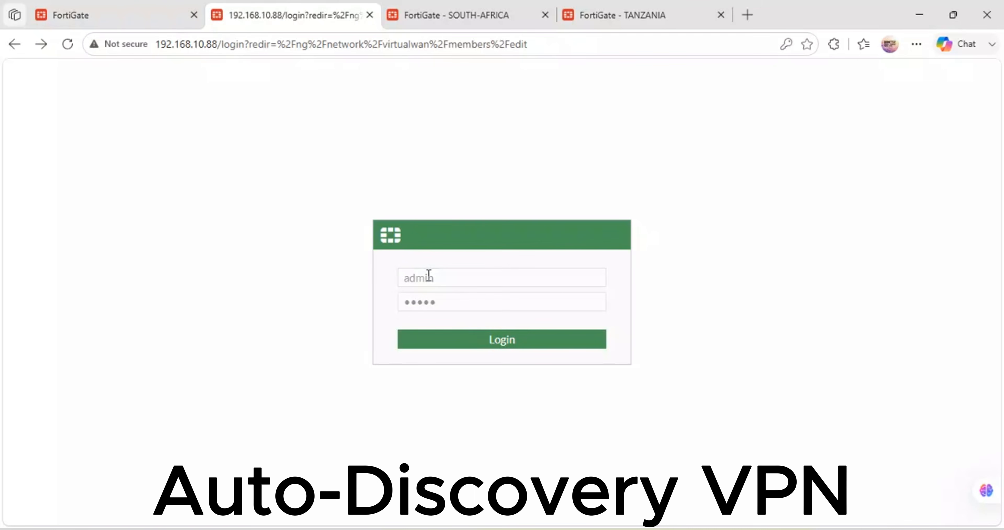
Step: Return to the HQ firewall's SD-WAN zones and select the virtual-wan-link zone
{"action": "left_click", "coordinate": [128, 9]}
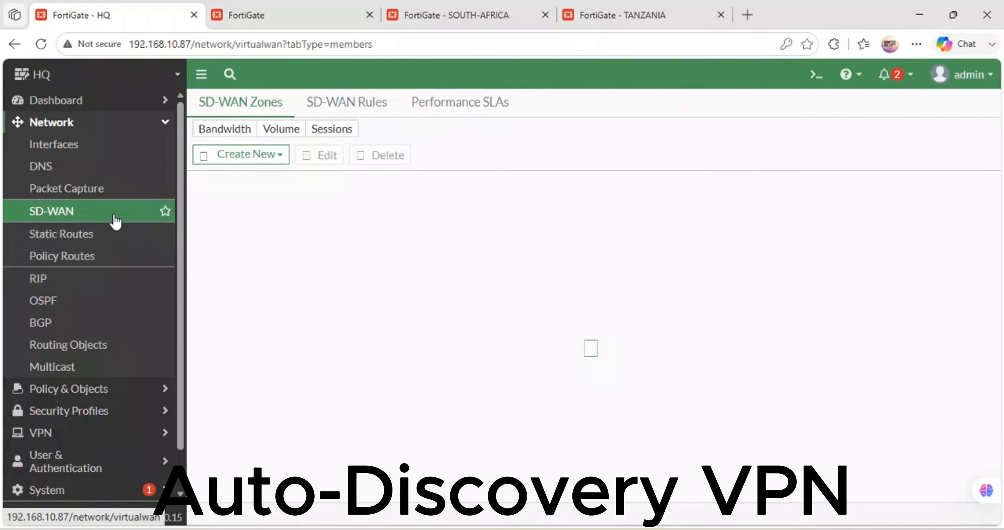
{"action": "left_click", "coordinate": [268, 343]}
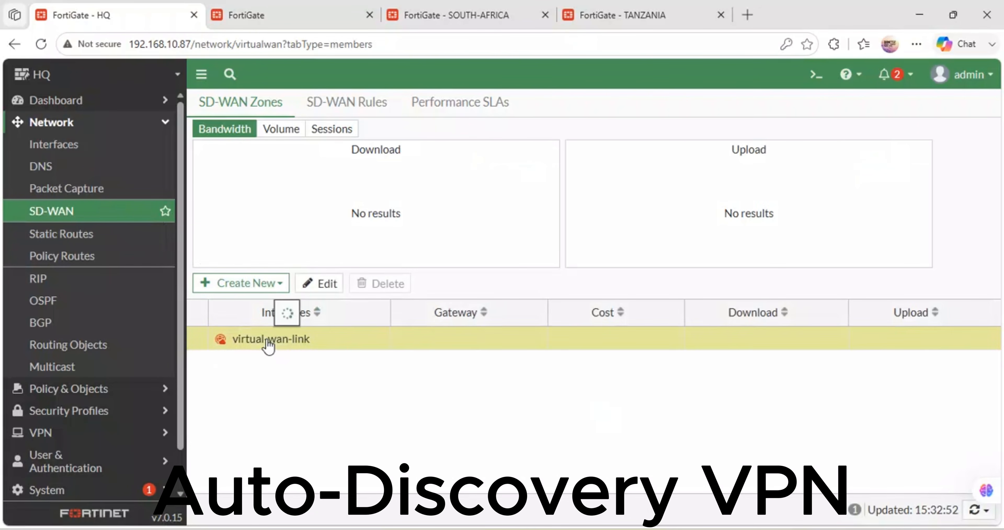
{"action": "mouse_move", "coordinate": [269, 342]}
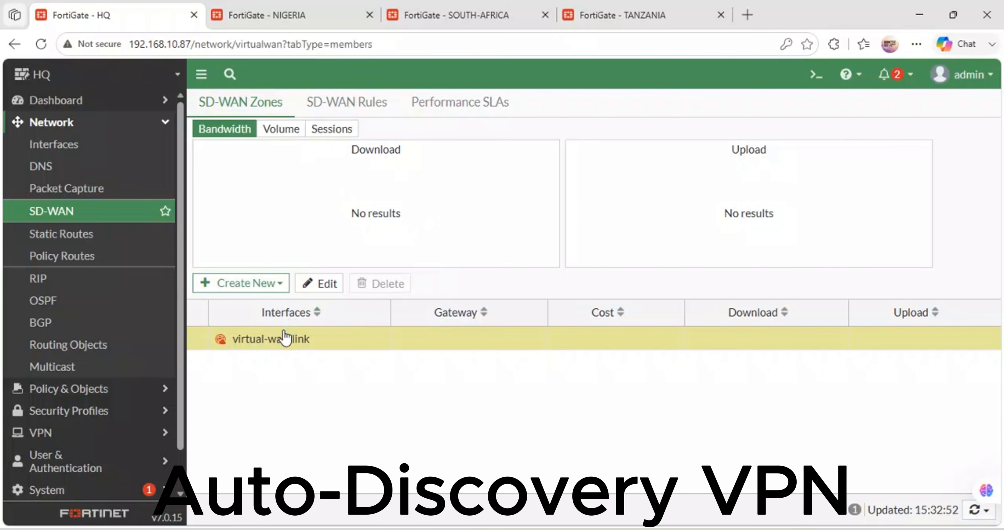
Step: Start a new SD-WAN member on HQ, examine the l2t.root interface settings from its interface choices, and close them without changes
{"action": "left_click", "coordinate": [278, 286]}
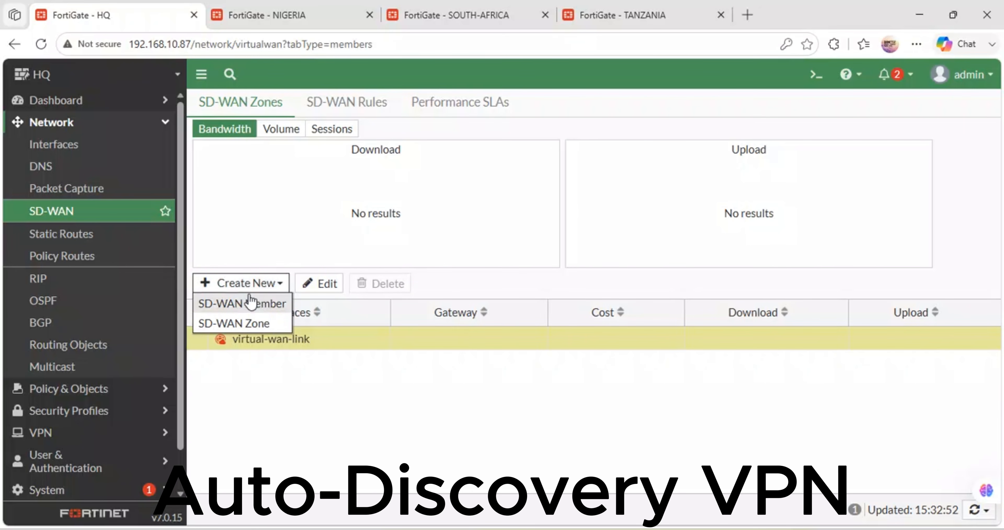
{"action": "left_click", "coordinate": [254, 308]}
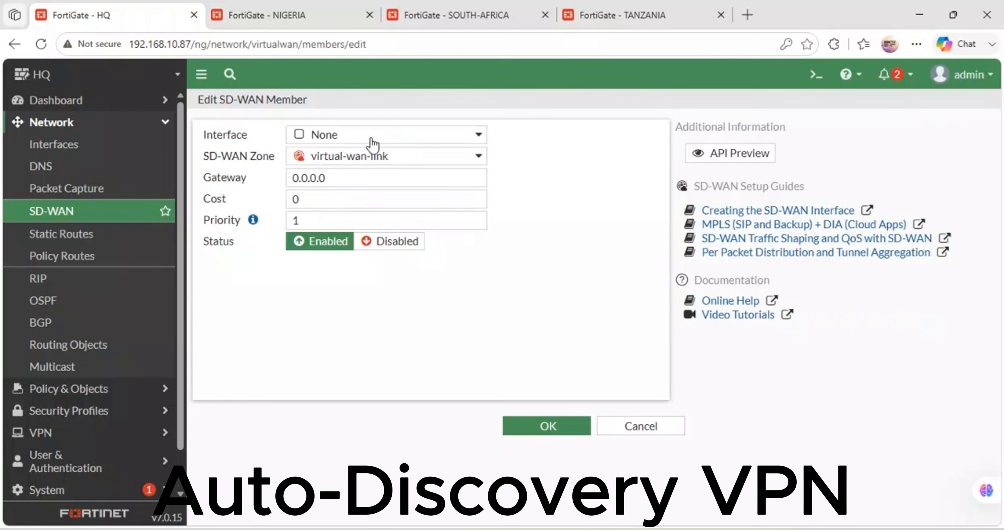
{"action": "left_click", "coordinate": [398, 135]}
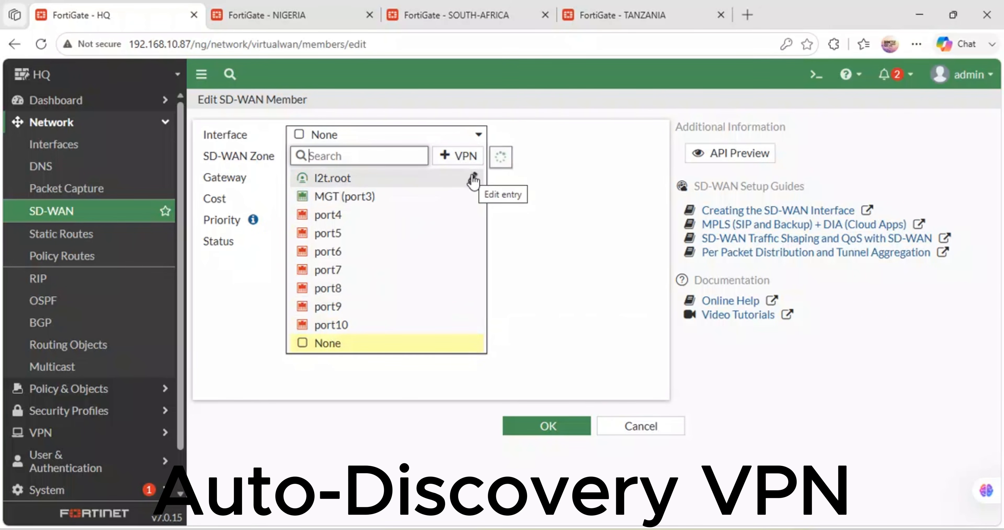
{"action": "left_click", "coordinate": [473, 177]}
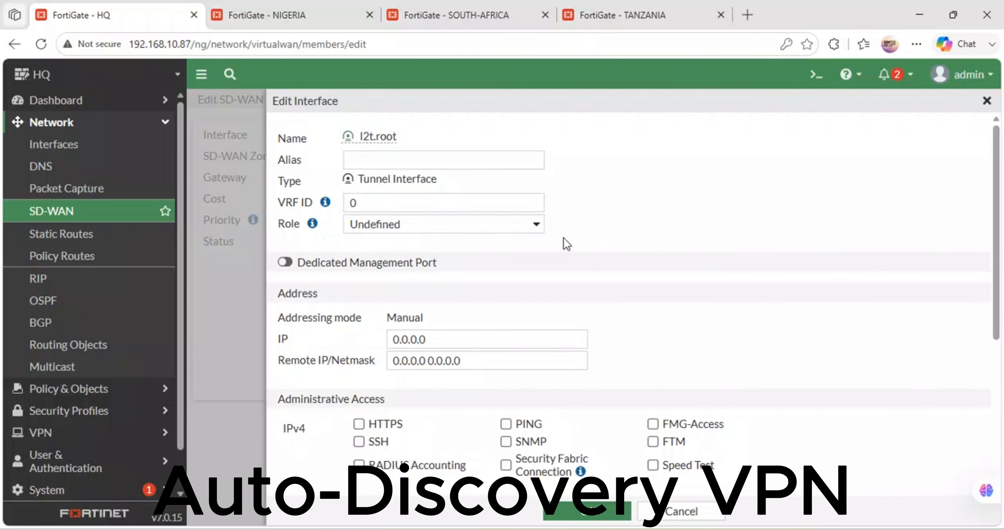
{"action": "scroll", "coordinate": [352, 284], "scroll_direction": "down", "scroll_amount": 6}
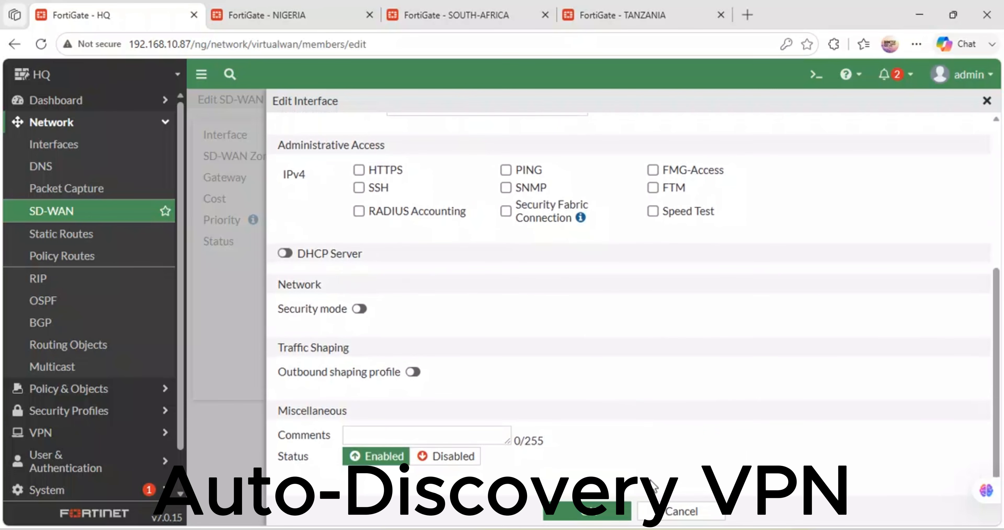
{"action": "left_click", "coordinate": [672, 512]}
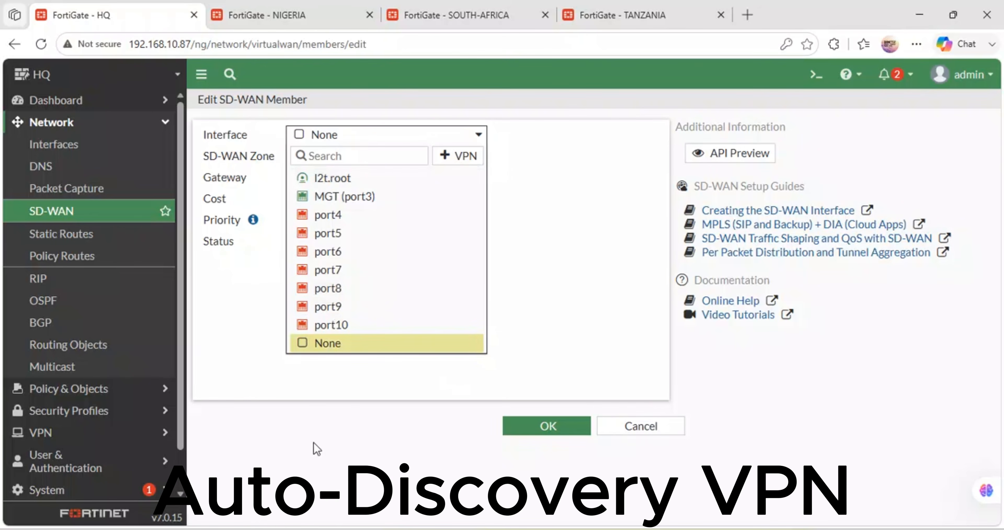
Step: Search the new member's interface choices for port1, and cancel creating the SD-WAN member
{"action": "left_click", "coordinate": [316, 448]}
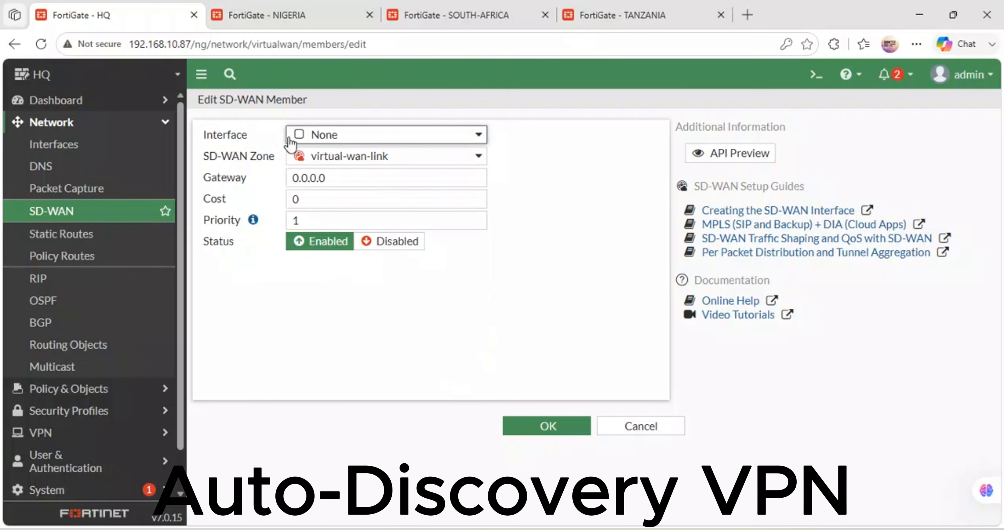
{"action": "left_click", "coordinate": [300, 137]}
{"action": "left_click", "coordinate": [301, 137]}
{"action": "left_click", "coordinate": [301, 136]}
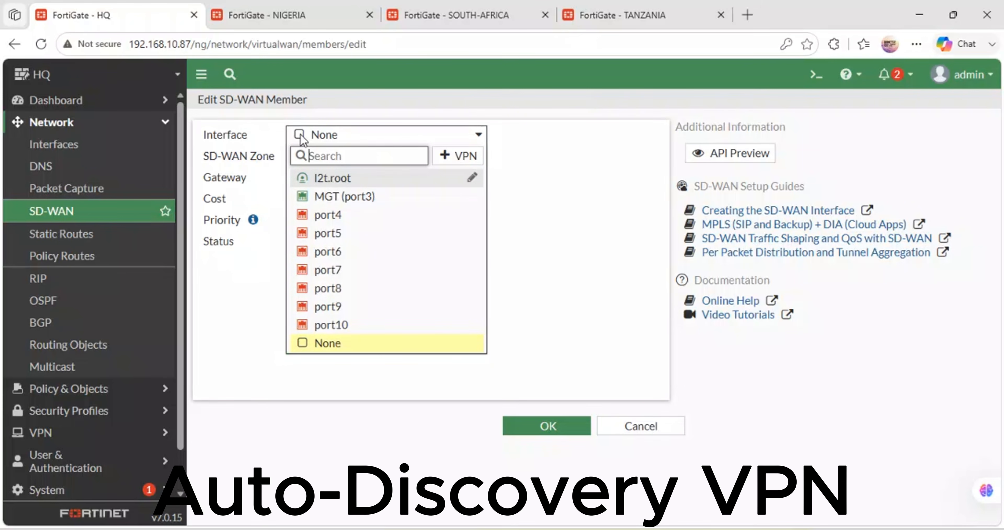
{"action": "type", "text": "PO"}
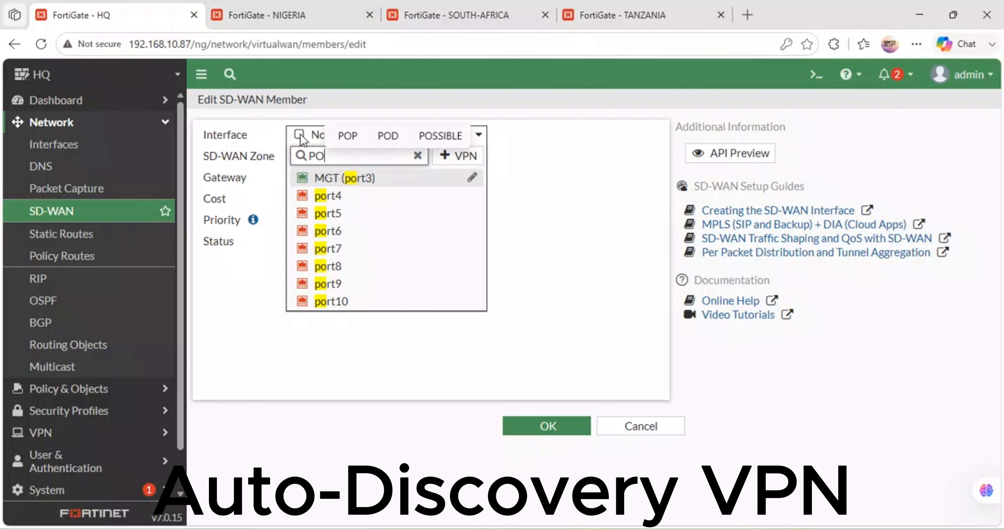
{"action": "type", "text": "rt1"}
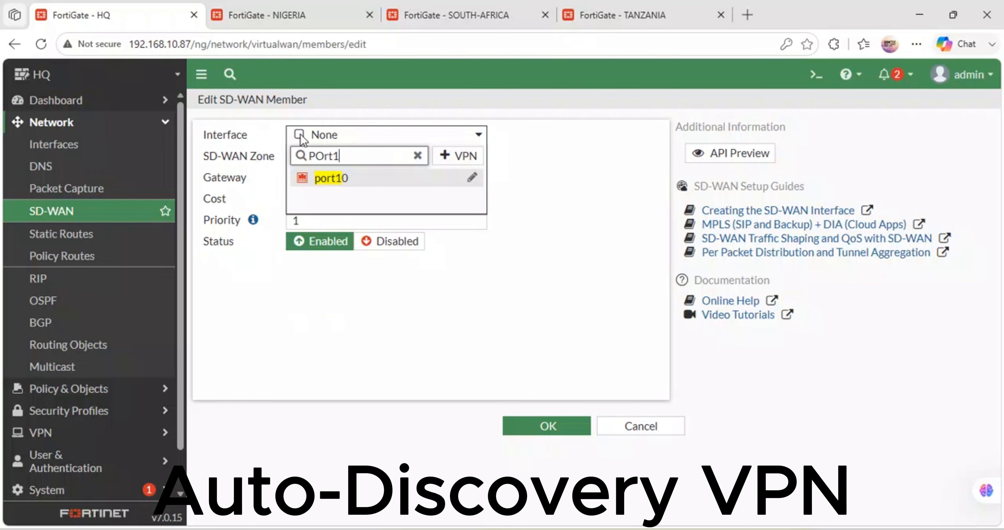
{"action": "key", "text": "BackSpace"}
{"action": "key", "text": "BackSpace"}
{"action": "key", "text": "BackSpace"}
{"action": "key", "text": "BackSpace"}
{"action": "left_click", "coordinate": [597, 222]}
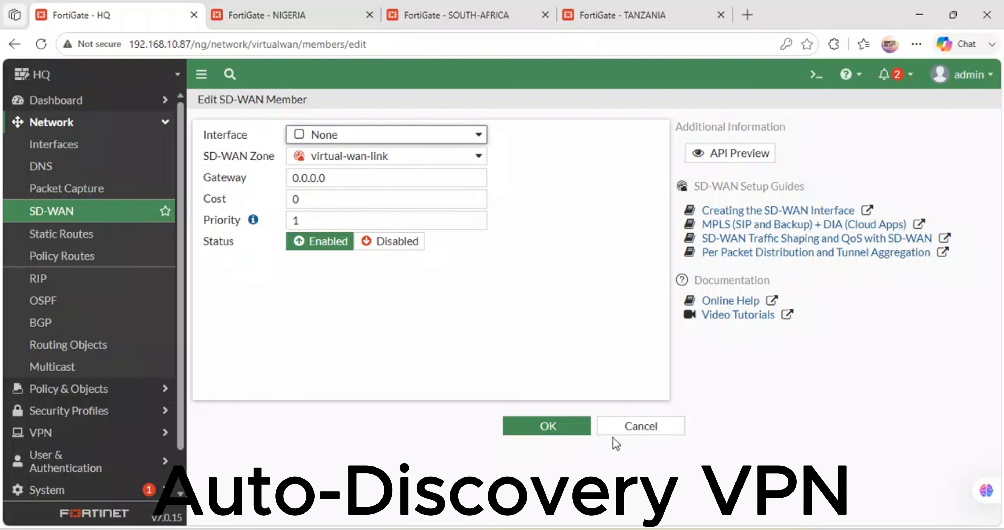
{"action": "left_click", "coordinate": [610, 427]}
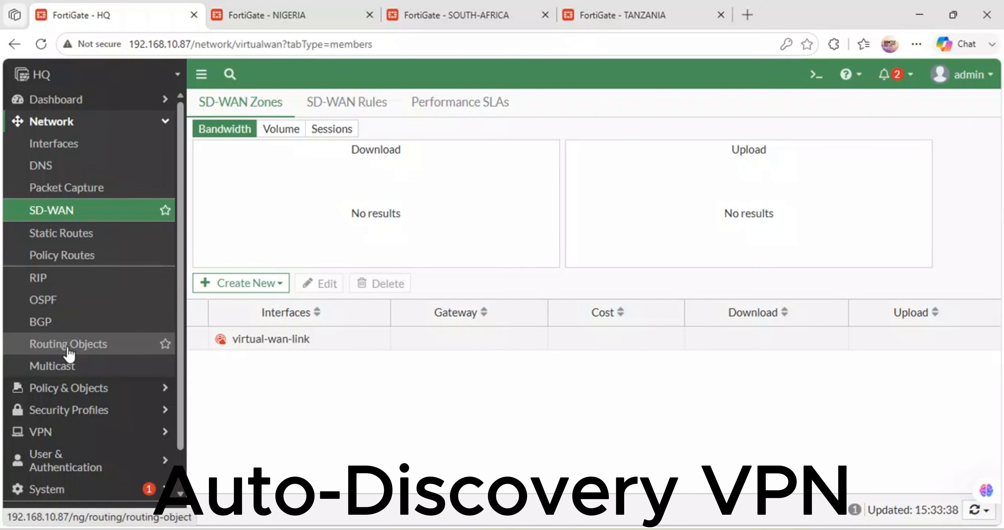
Step: Start creating a new IPsec tunnel on the HQ firewall with the VPN creation wizard
{"action": "scroll", "coordinate": [69, 353], "scroll_direction": "down", "scroll_amount": 2}
{"action": "left_click", "coordinate": [54, 390]}
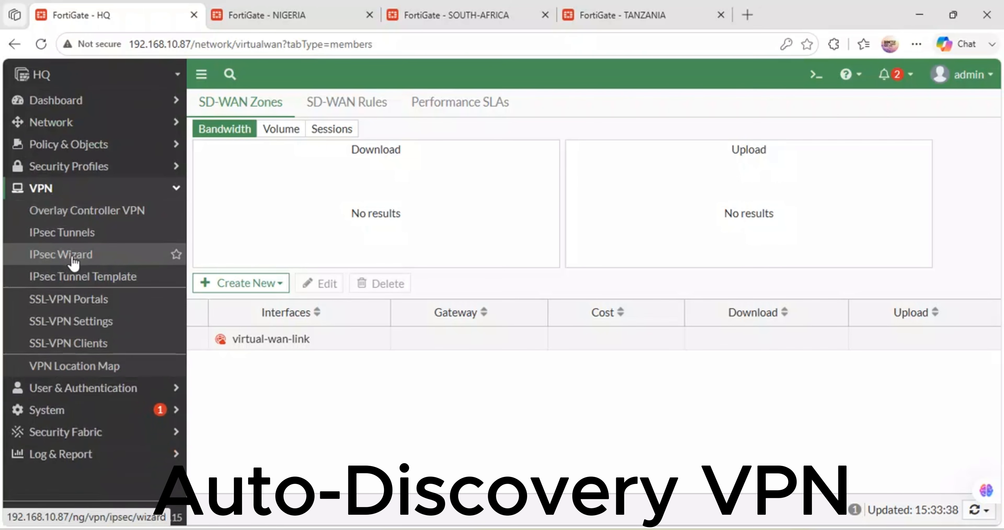
{"action": "left_click", "coordinate": [70, 235]}
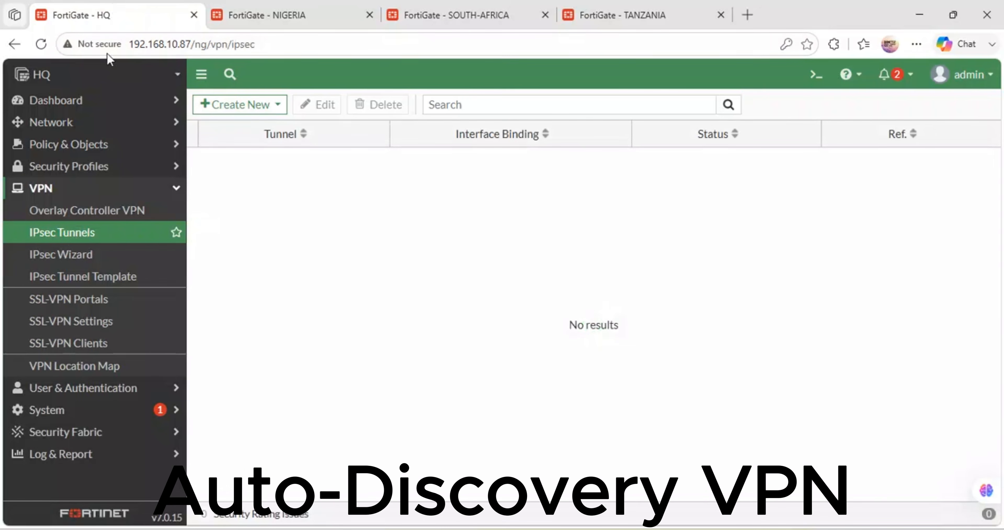
{"action": "left_click", "coordinate": [224, 104]}
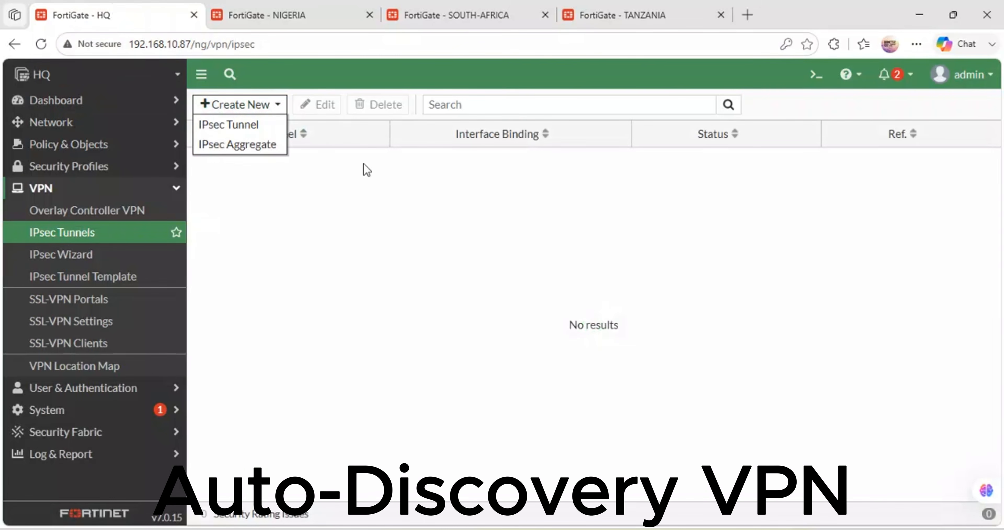
{"action": "left_click", "coordinate": [245, 125]}
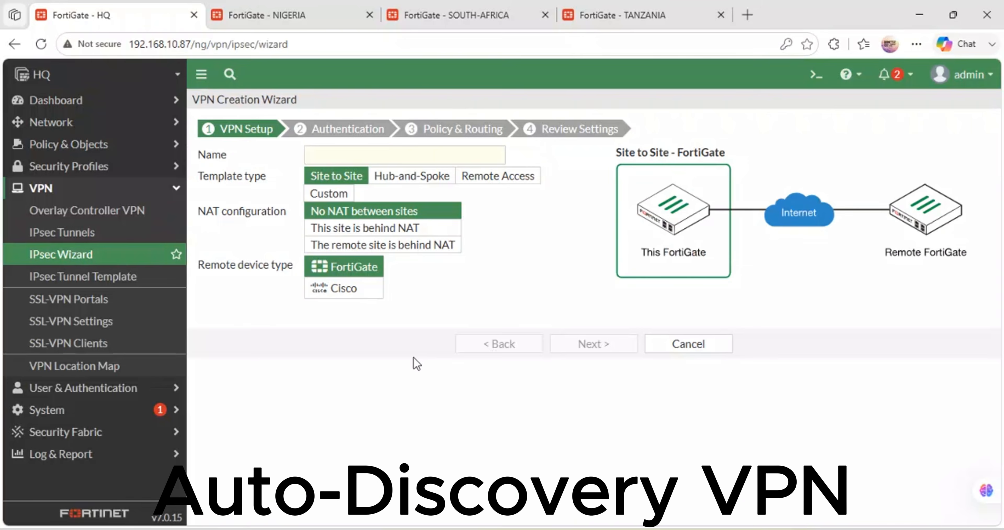
Step: Name the tunnel HQ-VPN, choose the Hub-and-Spoke template with the Hub role, and continue to authentication
{"action": "left_click", "coordinate": [329, 153]}
{"action": "type", "text": "HQ"}
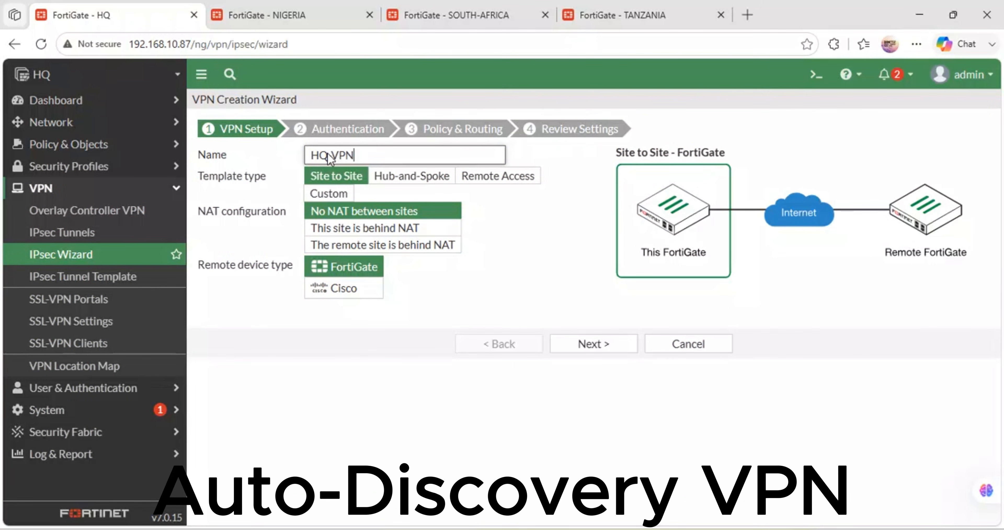
{"action": "type", "text": "-VPN"}
{"action": "left_click", "coordinate": [414, 178]}
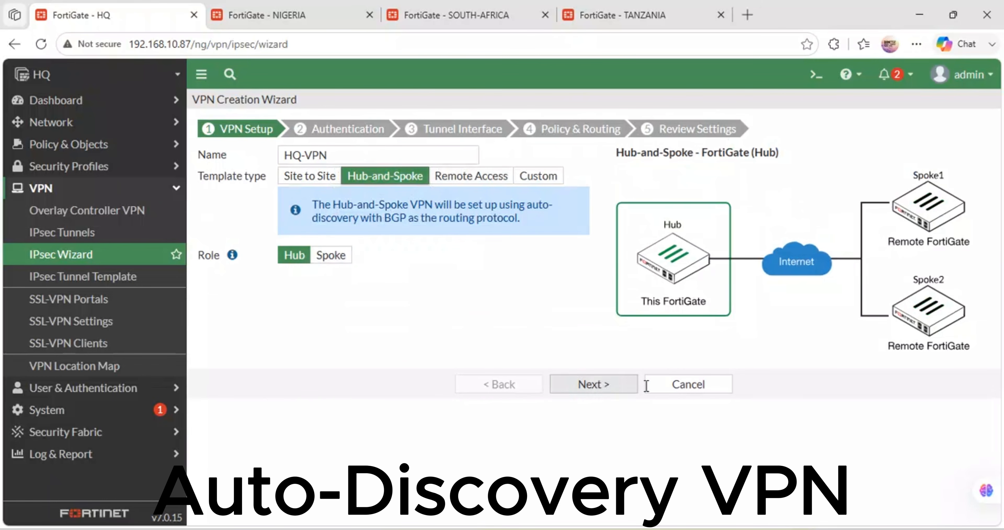
{"action": "left_click", "coordinate": [616, 393]}
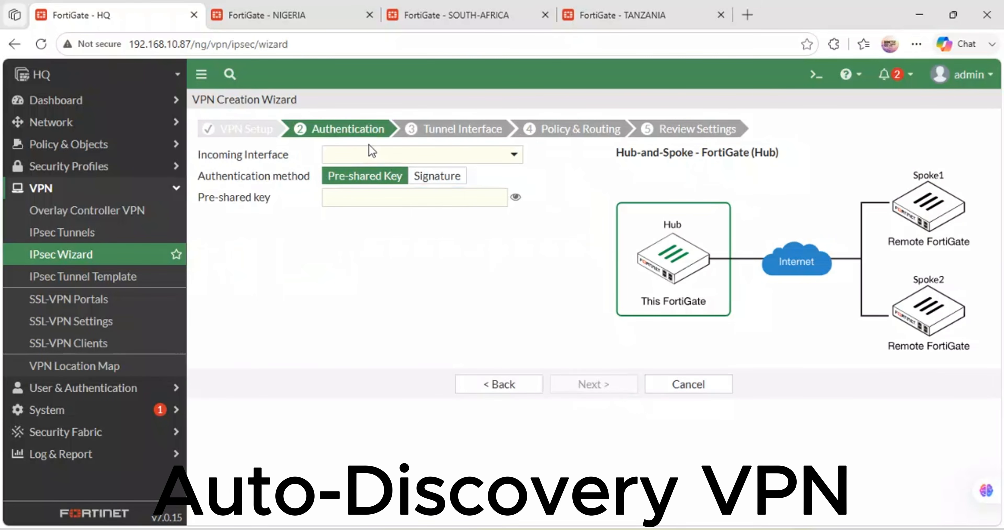
Step: Set the incoming interface to HQ-WAN (port1), enter the pre-shared key, and continue to the tunnel interface settings
{"action": "left_click", "coordinate": [371, 156]}
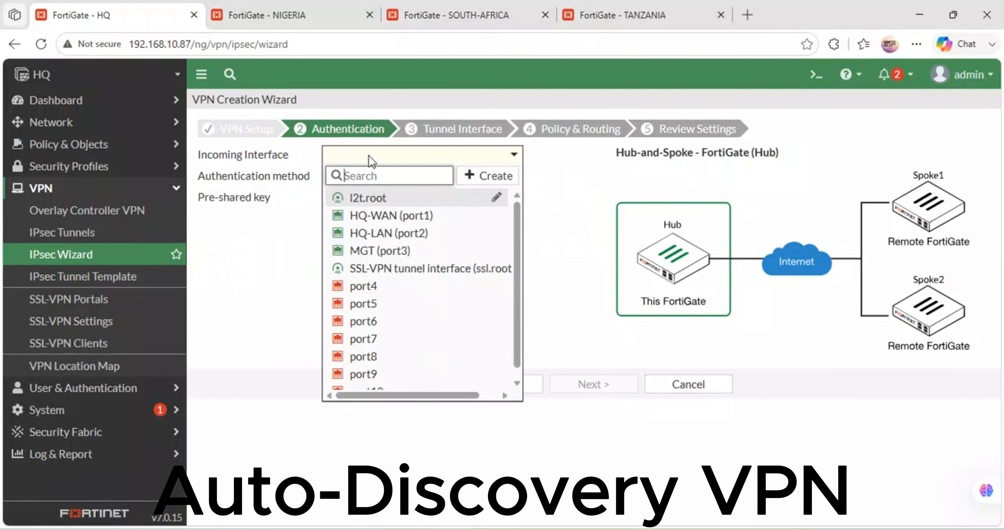
{"action": "left_click", "coordinate": [393, 217]}
{"action": "left_click", "coordinate": [378, 193]}
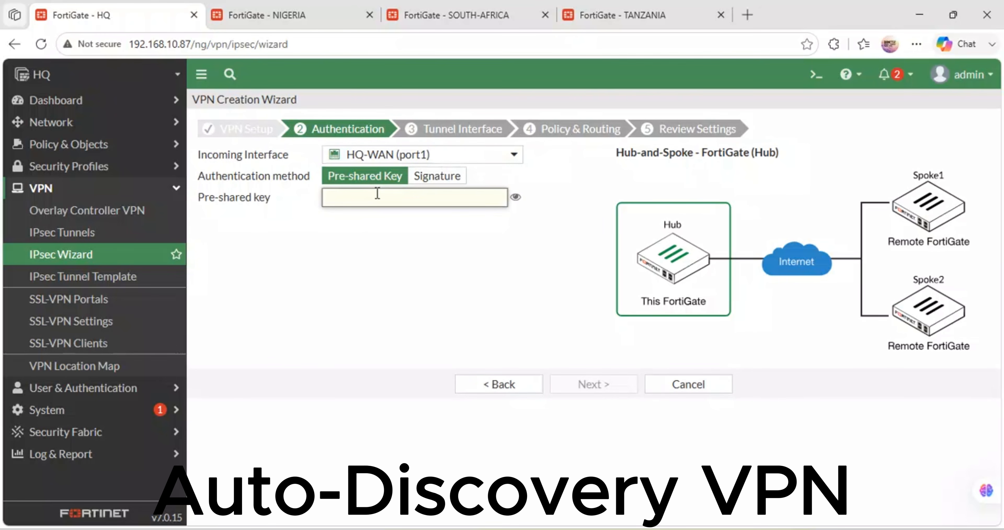
{"action": "type", "text": "fortinet"}
{"action": "left_click", "coordinate": [596, 384]}
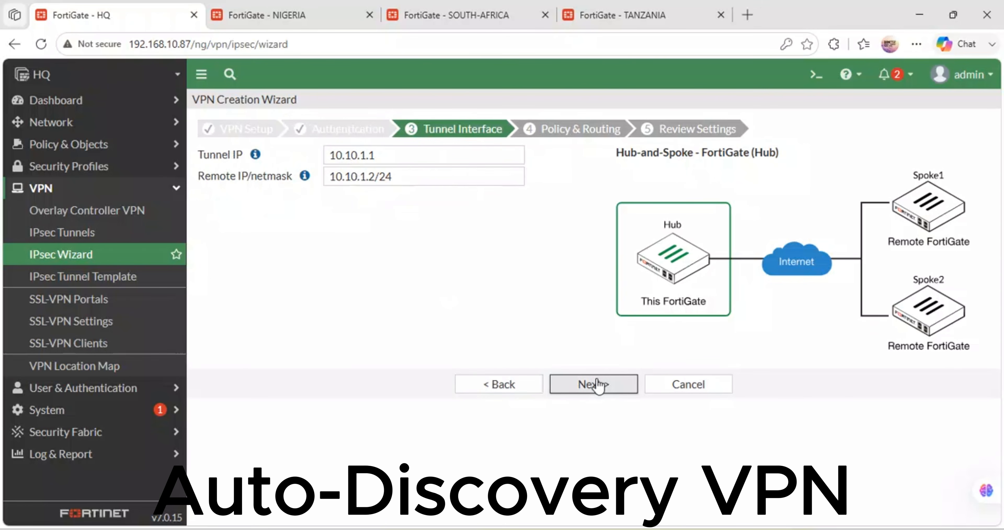
Step: Accept tunnel IP 10.10.1.1 and remote IP/netmask 10.10.1.2/24, and choose HQ-LAN (port2) as the local interface for policy and routing
{"action": "left_click", "coordinate": [592, 382]}
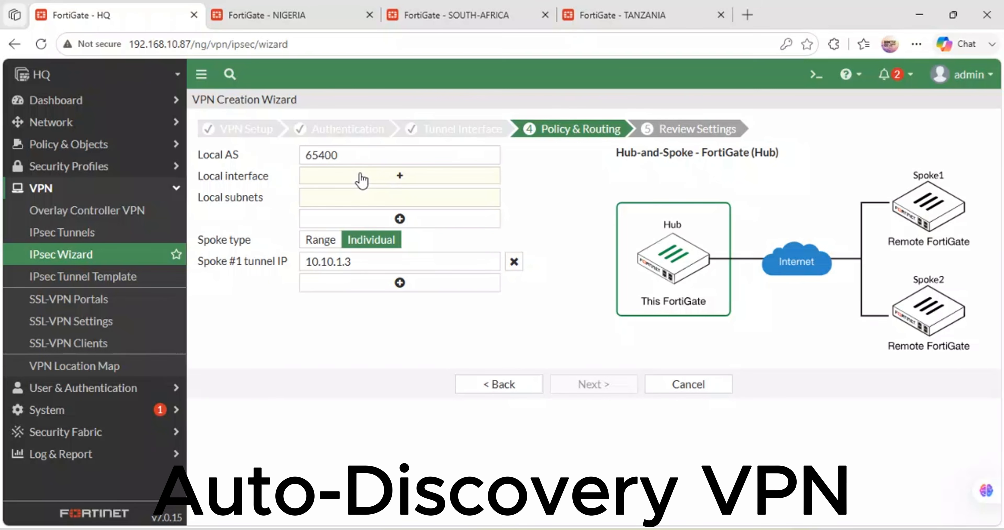
{"action": "left_click", "coordinate": [394, 178]}
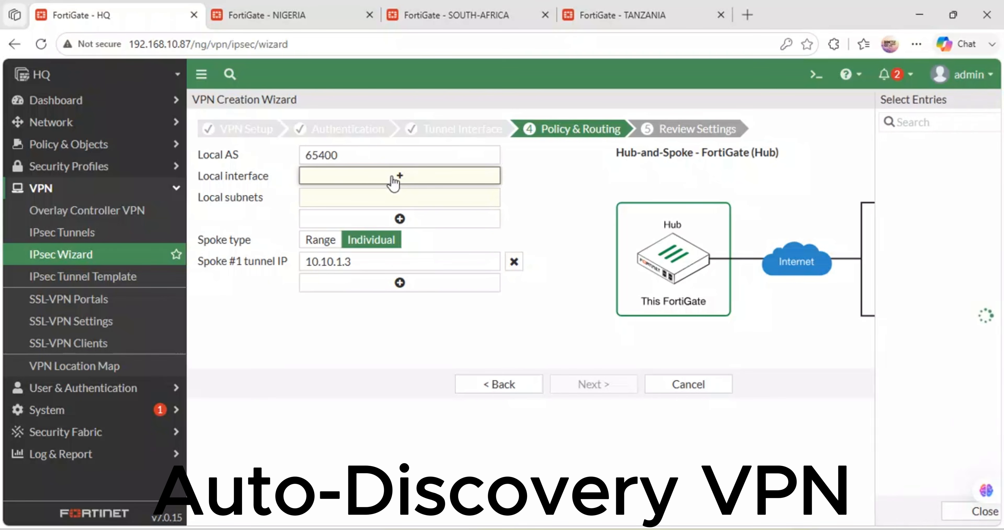
{"action": "left_click", "coordinate": [826, 162]}
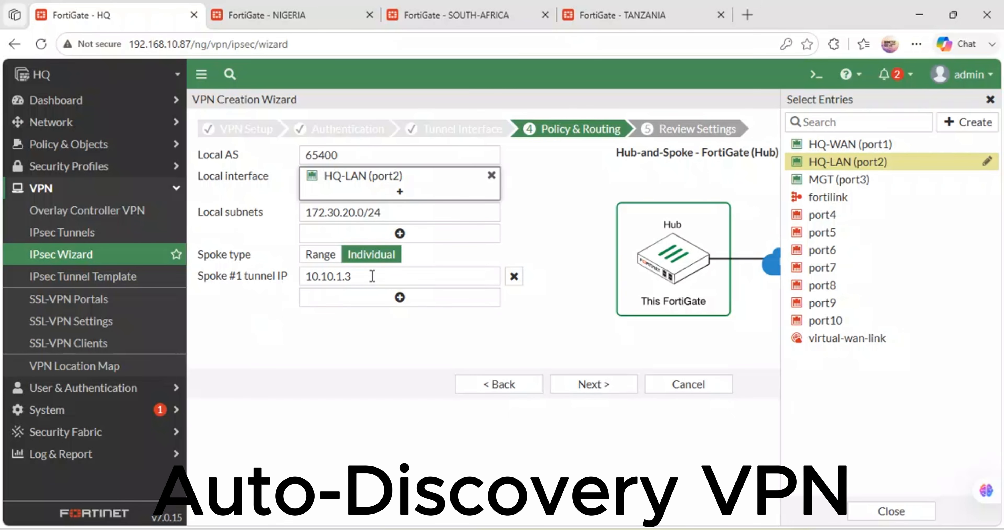
Step: Review the NIGERIA, SOUTH-AFRICA and TANZANIA firewalls and the GNS3 topology to identify the spokes, and return to the HQ VPN wizard
{"action": "left_click_drag", "start_coordinate": [357, 276], "coordinate": [301, 276]}
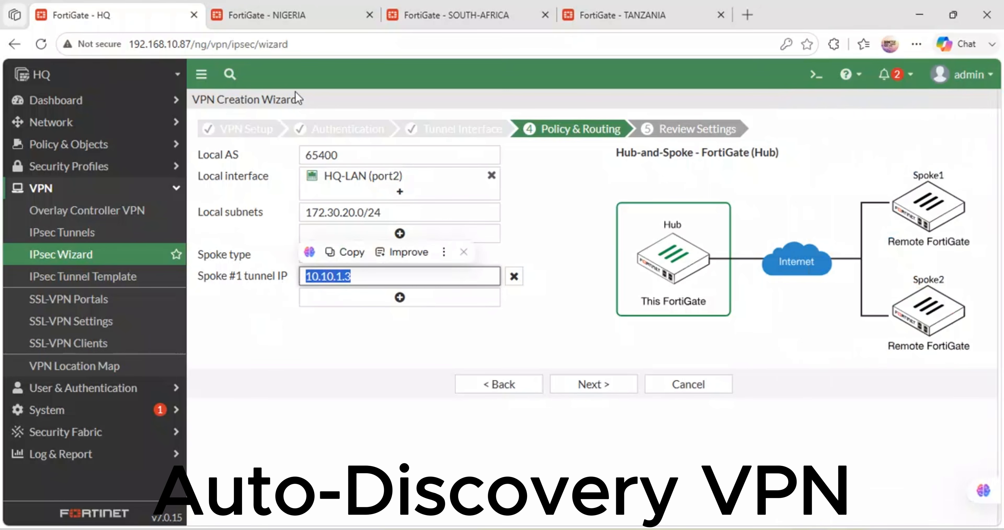
{"action": "left_click", "coordinate": [296, 12]}
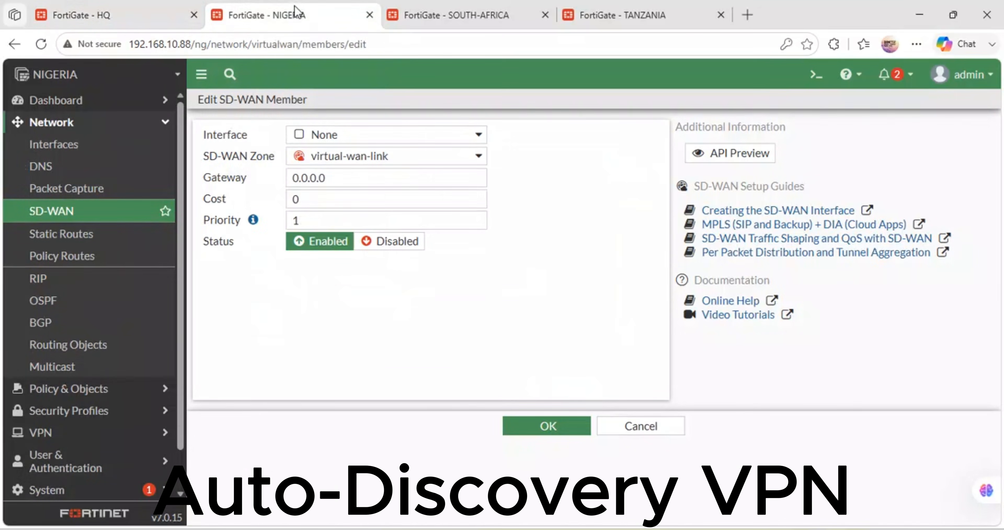
{"action": "left_click", "coordinate": [452, 7]}
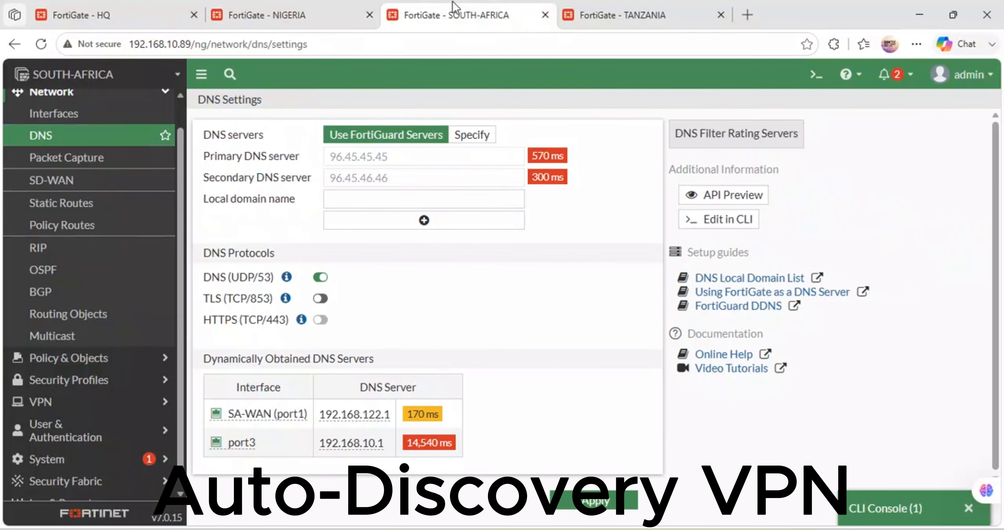
{"action": "left_click", "coordinate": [651, 8]}
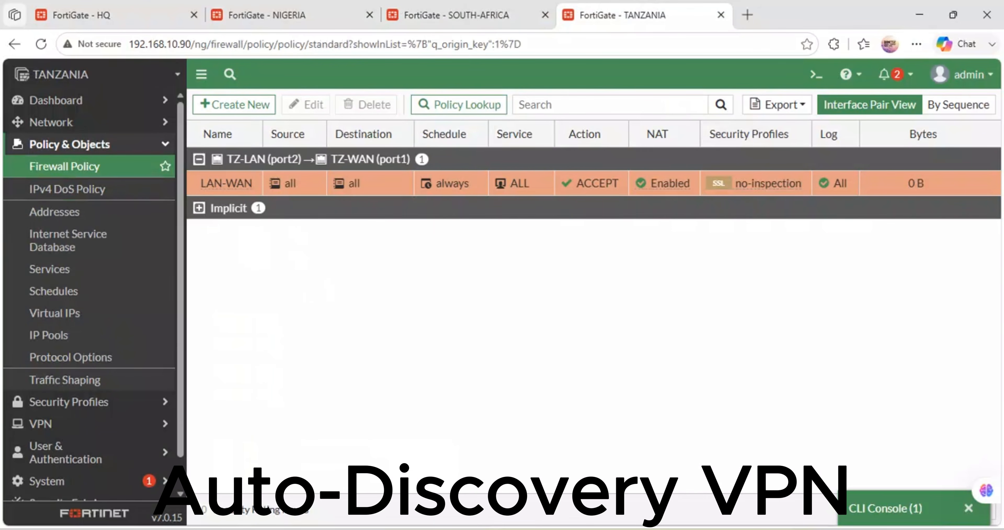
{"action": "mouse_move", "coordinate": [488, 523]}
{"action": "left_click", "coordinate": [487, 474]}
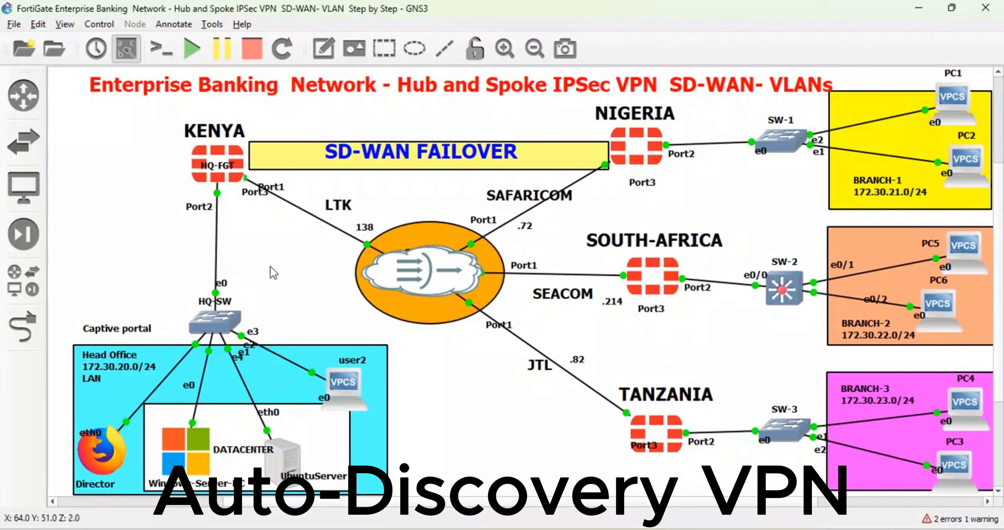
{"action": "mouse_move", "coordinate": [425, 529]}
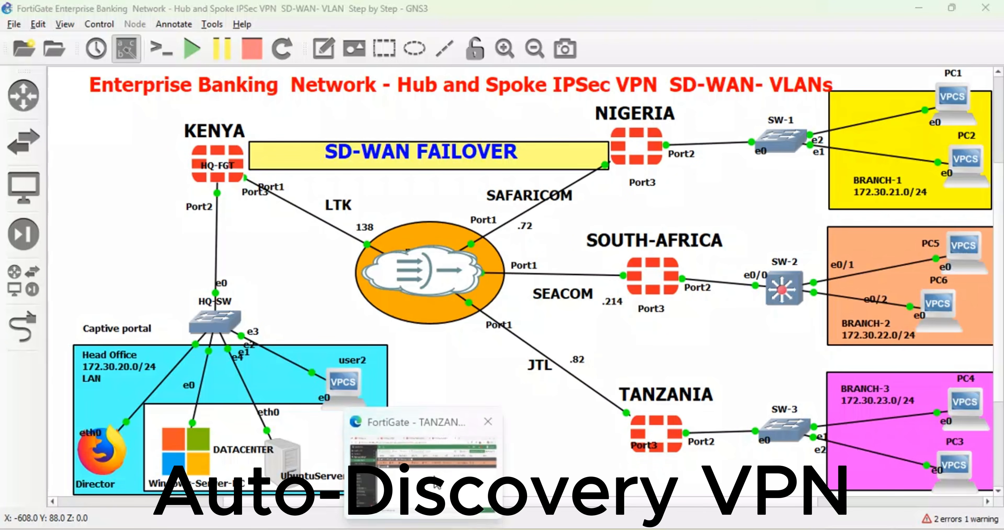
{"action": "left_click", "coordinate": [434, 485]}
{"action": "left_click", "coordinate": [117, 7]}
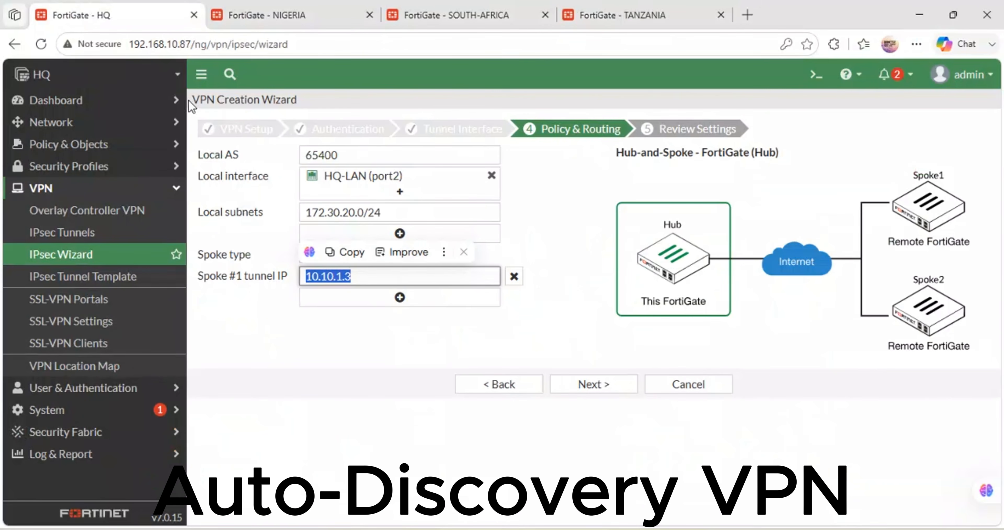
Step: Add 10.10.1.4 and 10.10.1.5 as the tunnel IPs of spokes #2 and #3, and create the HQ-VPN hub tunnel
{"action": "left_click", "coordinate": [360, 354]}
{"action": "left_click", "coordinate": [403, 298]}
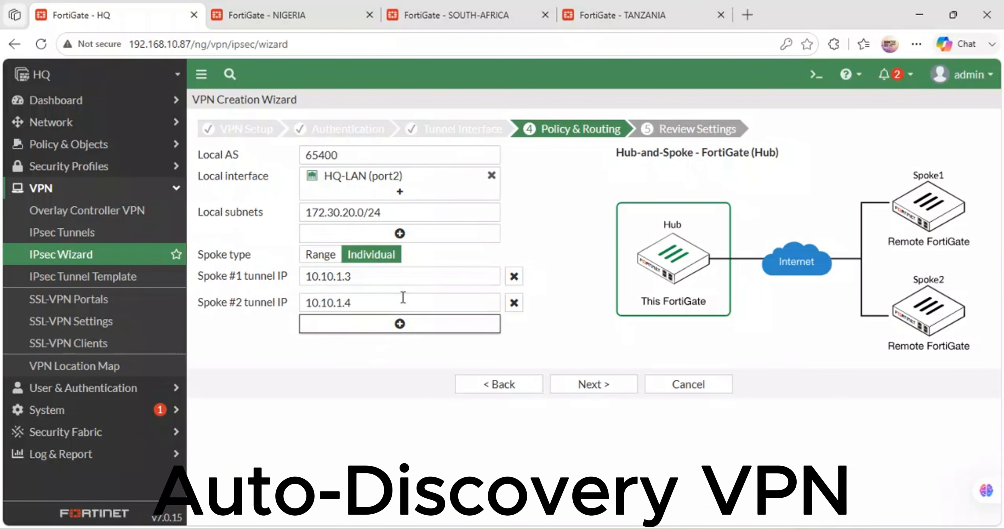
{"action": "left_click", "coordinate": [400, 324]}
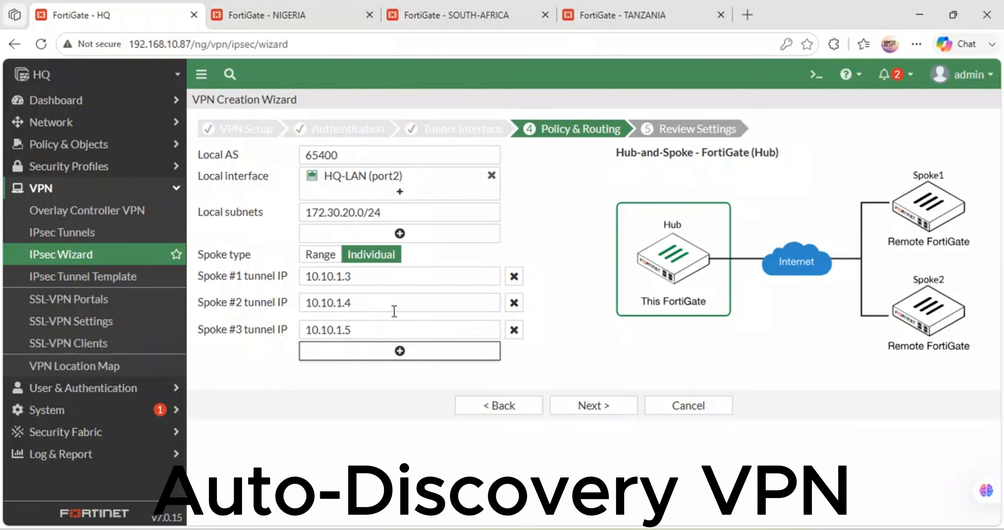
{"action": "left_click", "coordinate": [595, 408]}
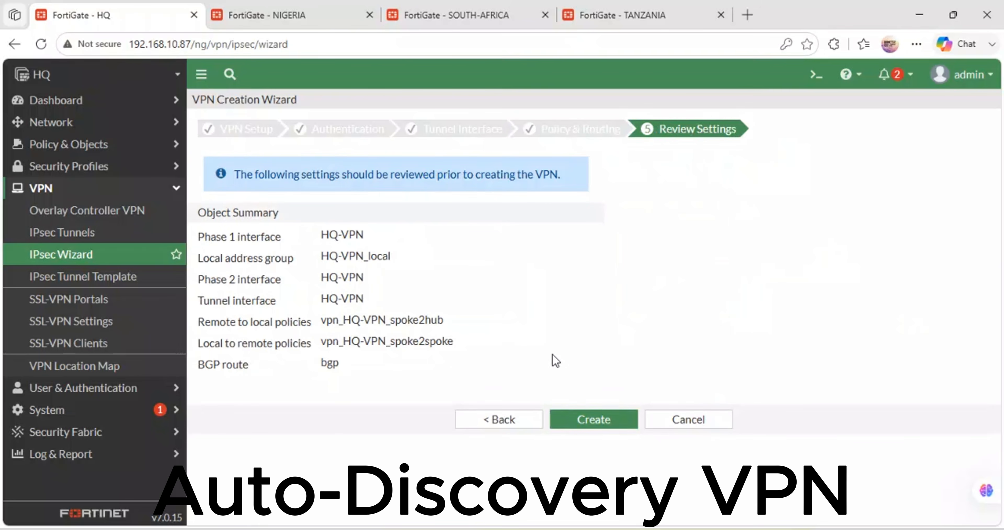
{"action": "left_click", "coordinate": [589, 418]}
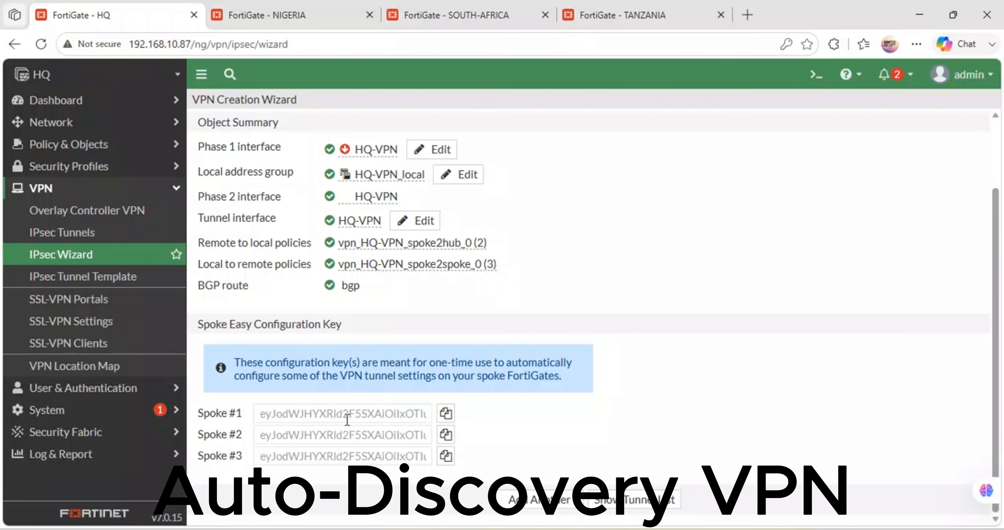
Step: Copy the Spoke #1 easy configuration key, look up the NIGERIA firewall and its console in GNS3, and return to the browser
{"action": "left_click", "coordinate": [446, 414]}
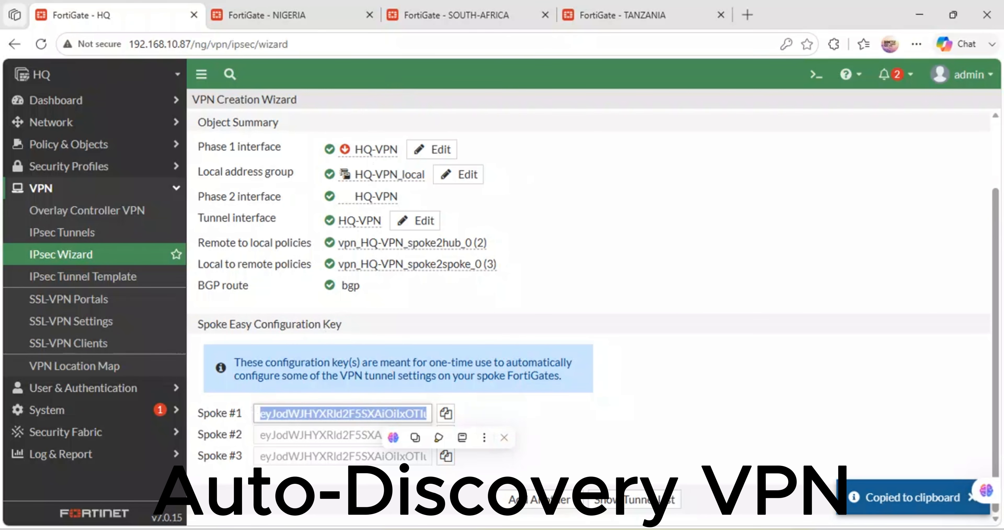
{"action": "mouse_move", "coordinate": [495, 529]}
{"action": "left_click", "coordinate": [496, 457]}
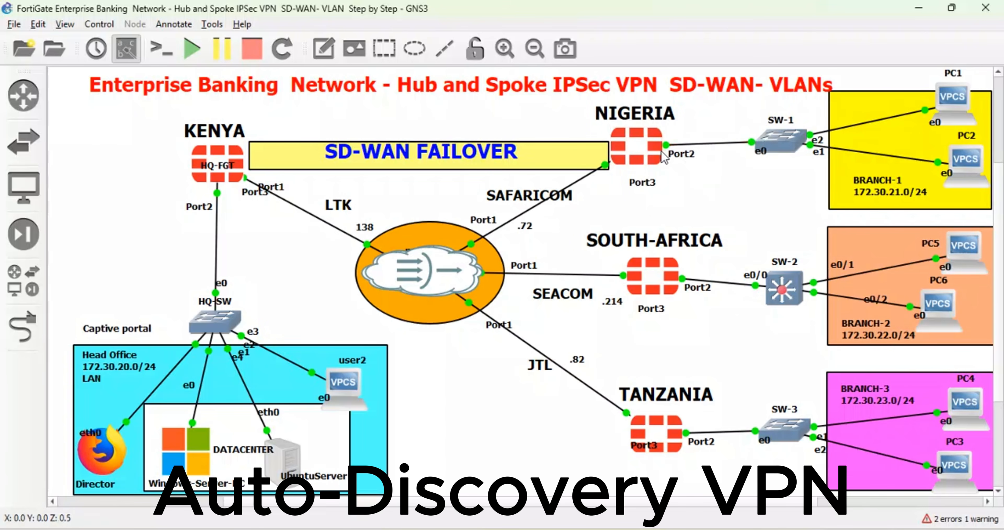
{"action": "mouse_move", "coordinate": [656, 150]}
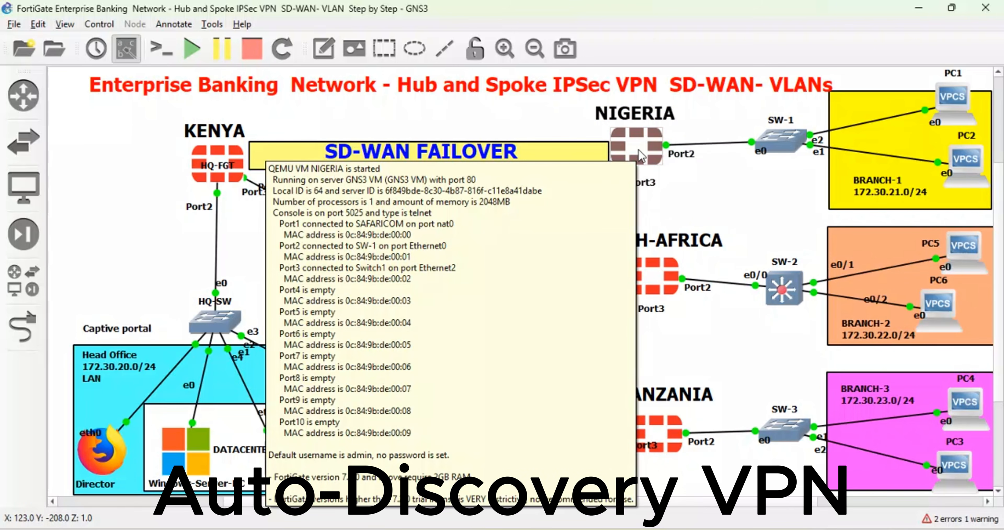
{"action": "double_click", "coordinate": [652, 156]}
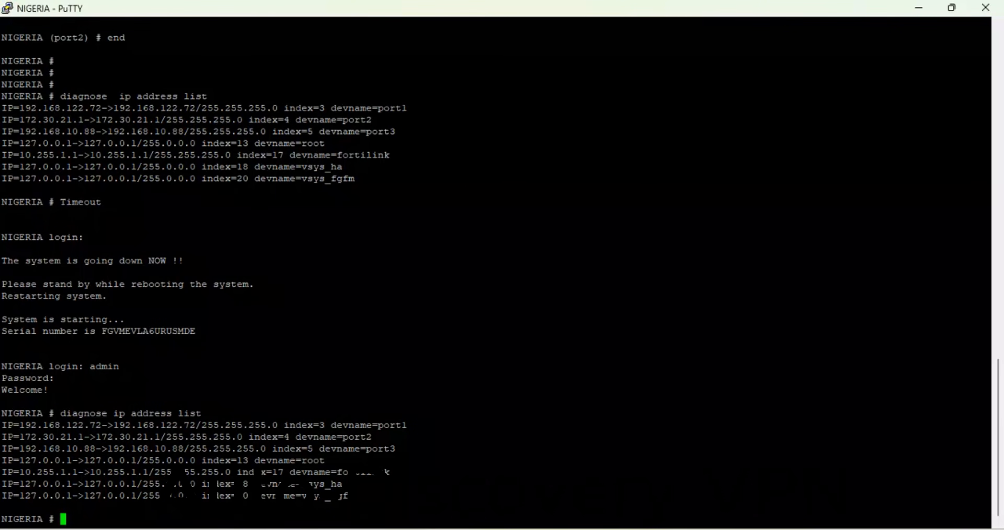
{"action": "mouse_move", "coordinate": [423, 528]}
{"action": "left_click", "coordinate": [421, 473]}
Step: Start creating a new IPsec tunnel on the NIGERIA firewall with the VPN creation wizard
{"action": "left_click", "coordinate": [263, 6]}
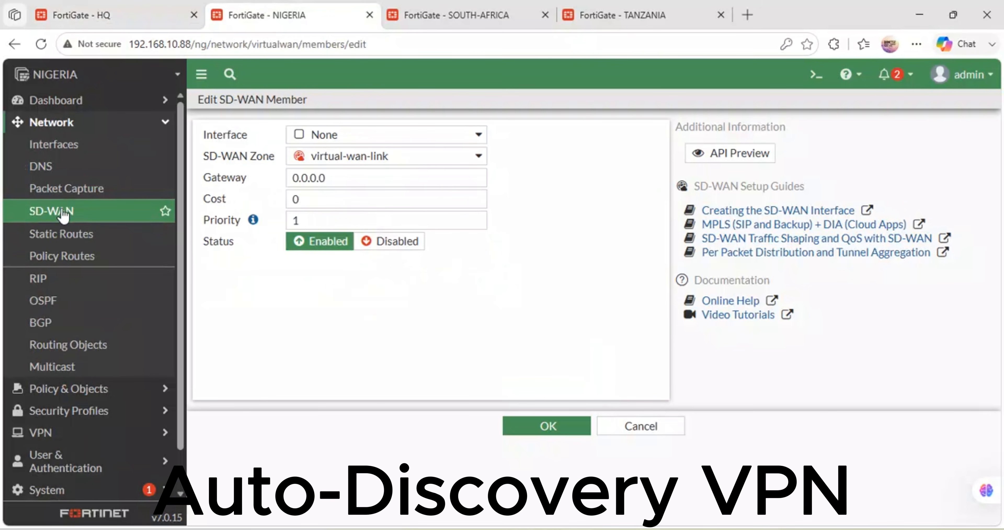
{"action": "left_click", "coordinate": [62, 433]}
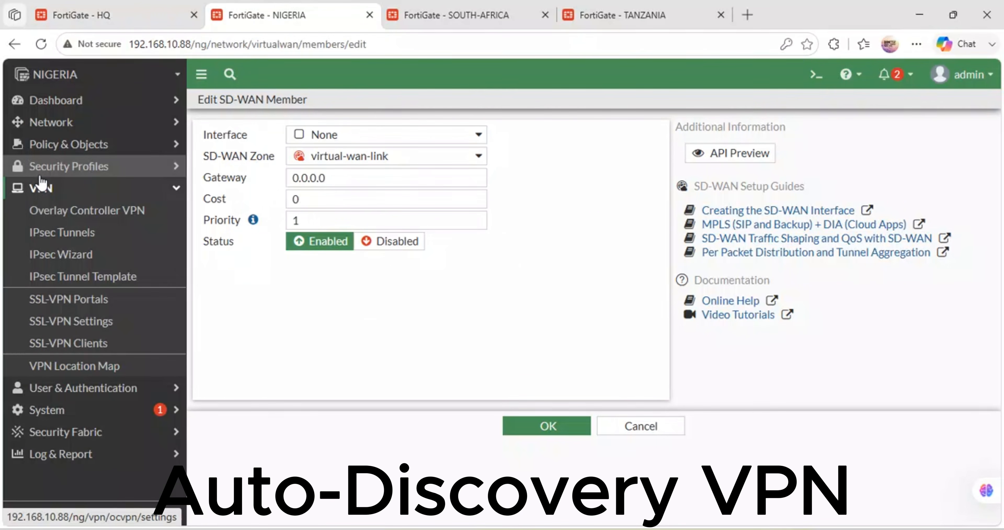
{"action": "left_click", "coordinate": [57, 233]}
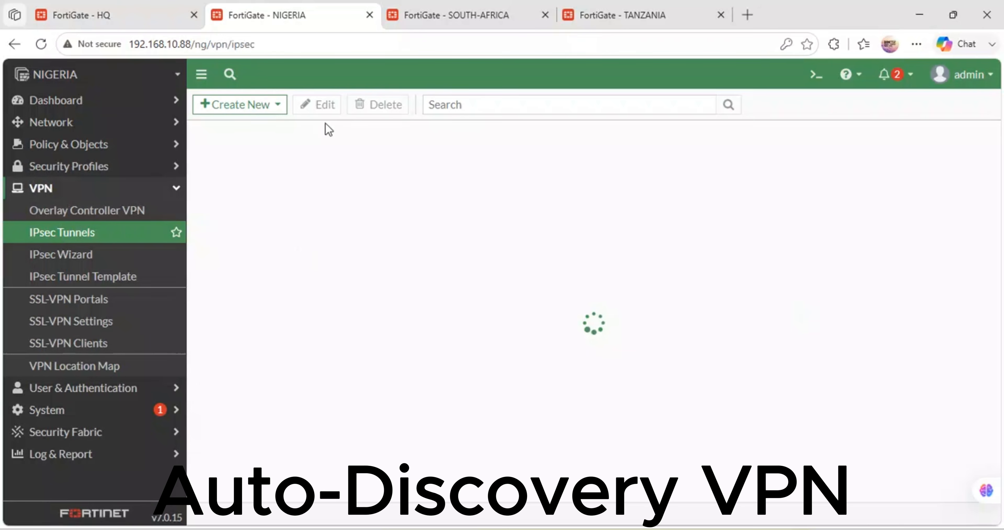
{"action": "left_click", "coordinate": [275, 105]}
{"action": "left_click", "coordinate": [272, 125]}
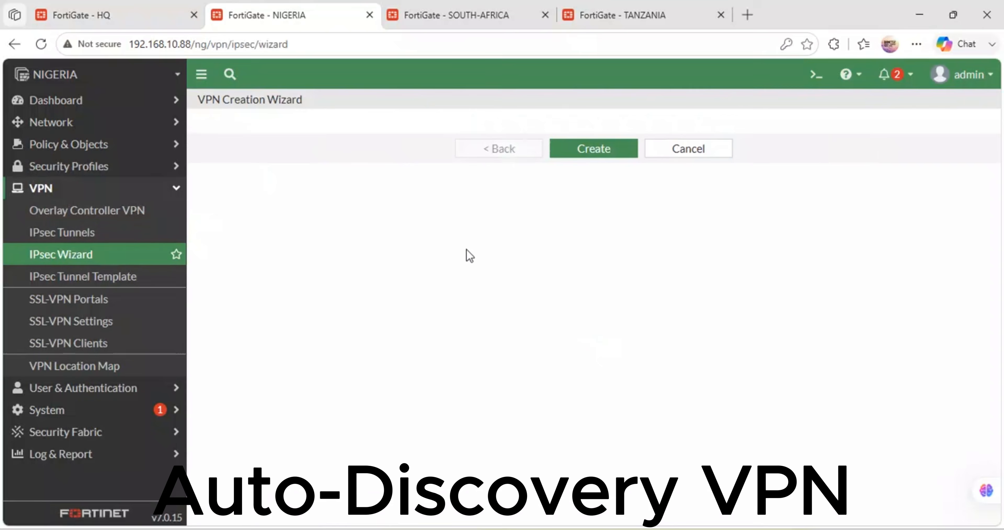
Step: Name the tunnel NIGERIA-VPN and choose the Hub-and-Spoke template with the Spoke role
{"action": "left_click", "coordinate": [400, 148]}
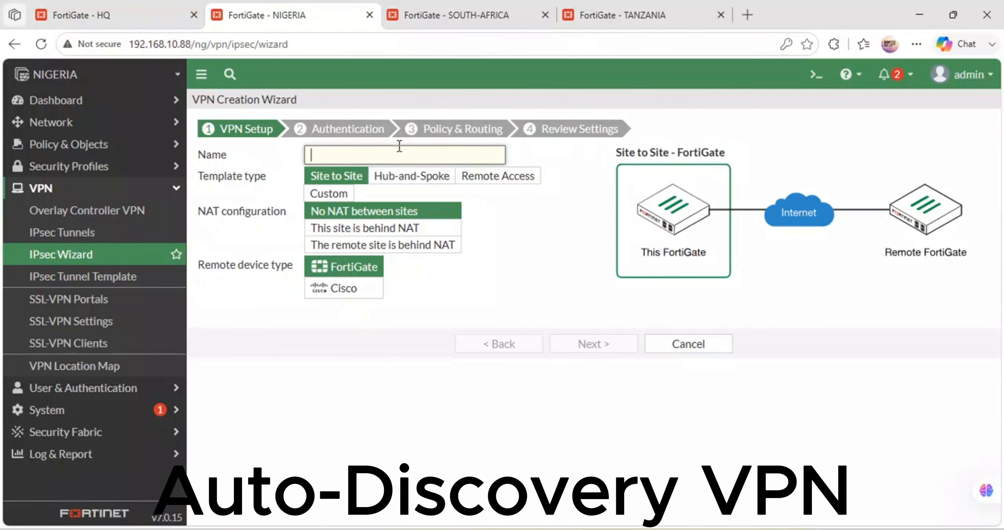
{"action": "type", "text": "NGER"}
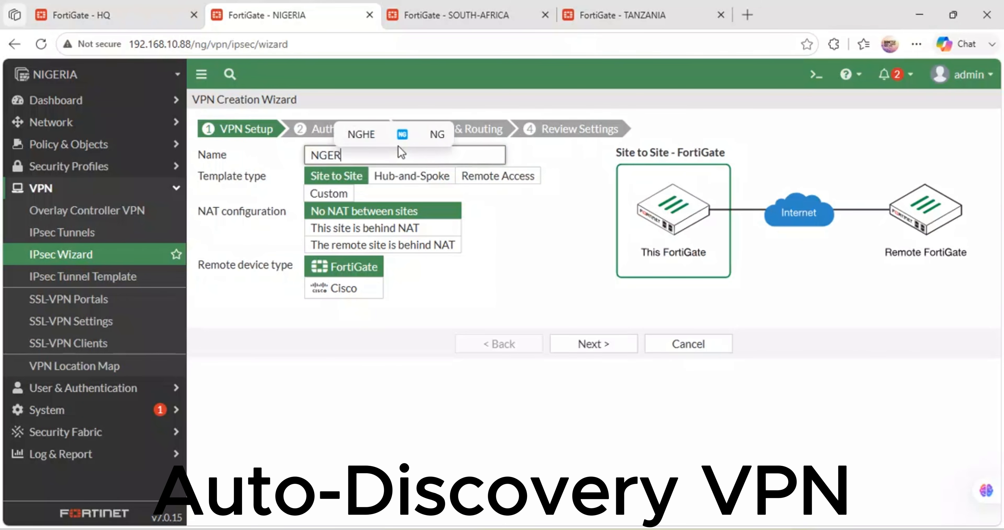
{"action": "type", "text": "IA-VPN"}
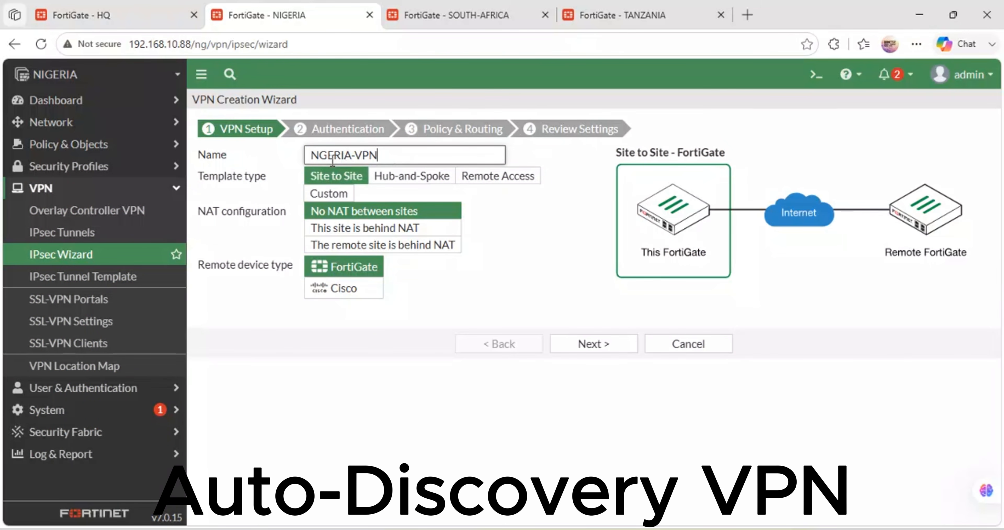
{"action": "left_click", "coordinate": [321, 156]}
{"action": "type", "text": "I"}
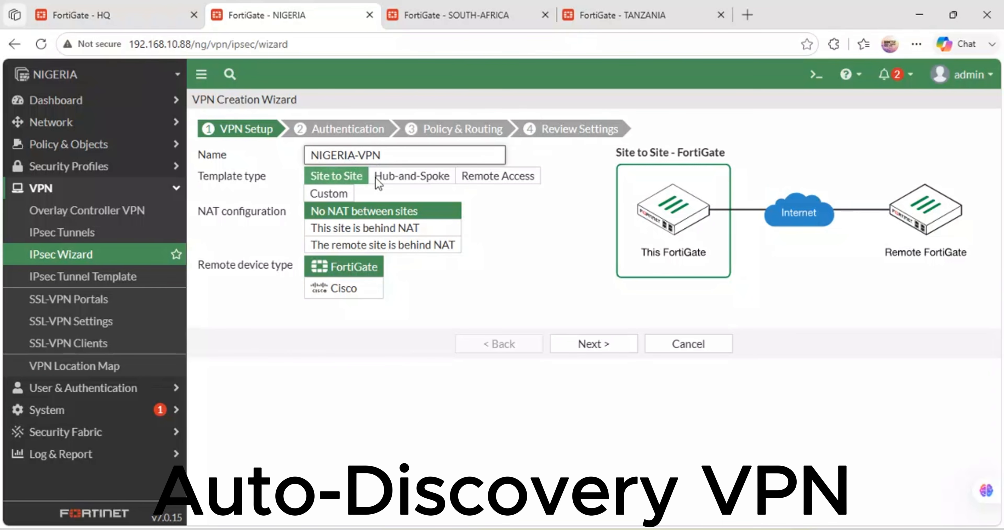
{"action": "left_click", "coordinate": [394, 176]}
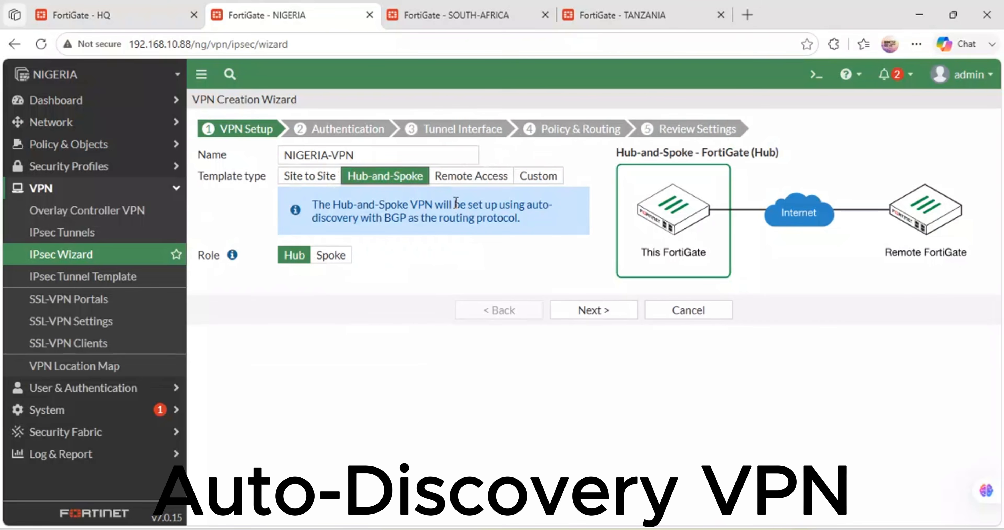
{"action": "left_click", "coordinate": [331, 256]}
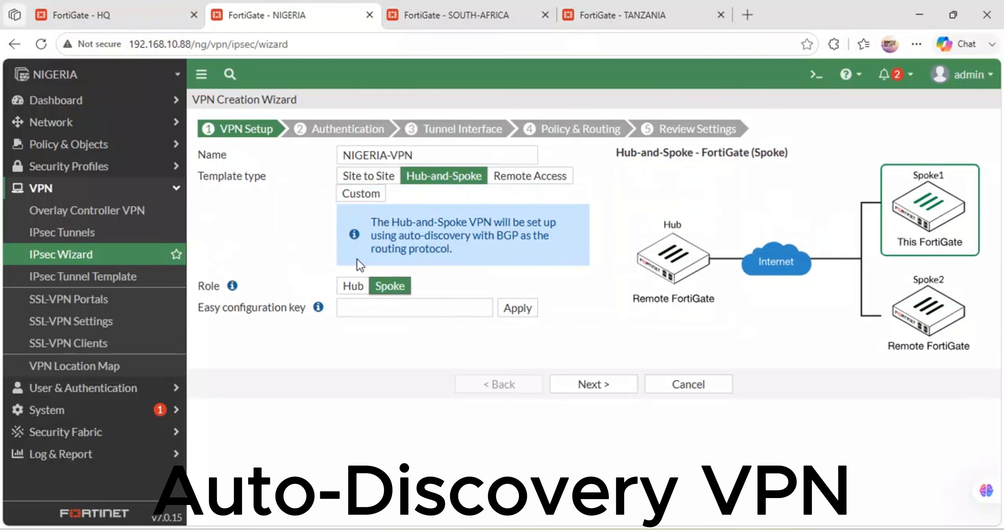
Step: Paste and apply the copied easy configuration key for the NIGERIA spoke, and continue to authentication
{"action": "left_click", "coordinate": [373, 304]}
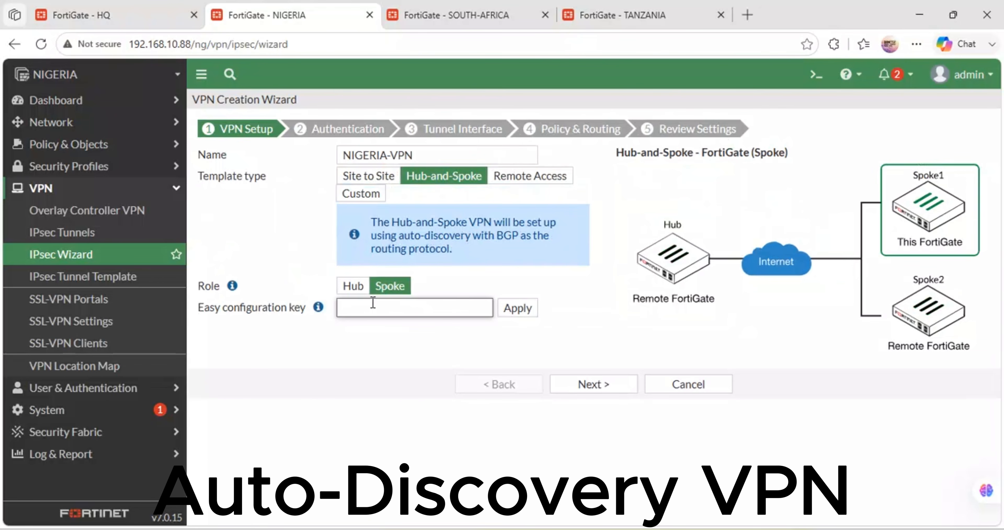
{"action": "key", "text": "ctrl+v"}
{"action": "left_click", "coordinate": [516, 308]}
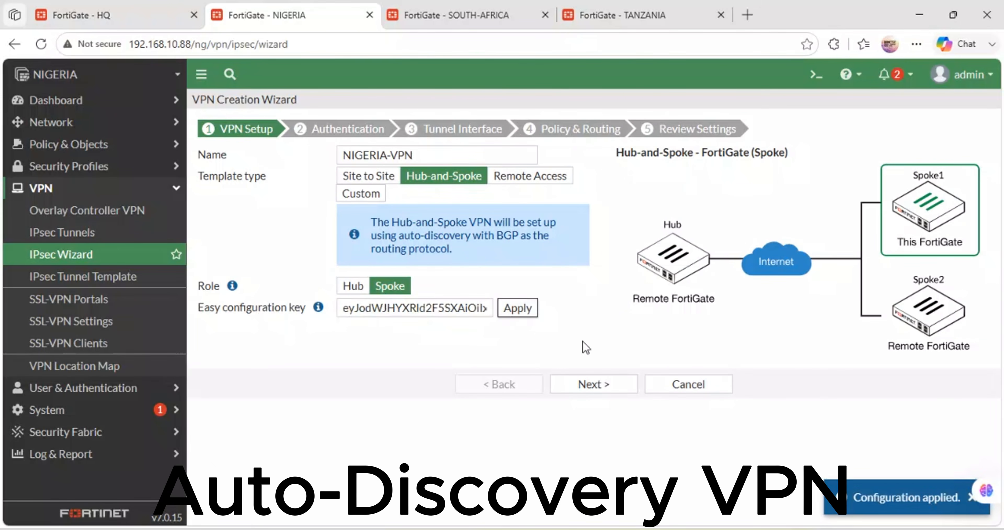
{"action": "left_click", "coordinate": [599, 392]}
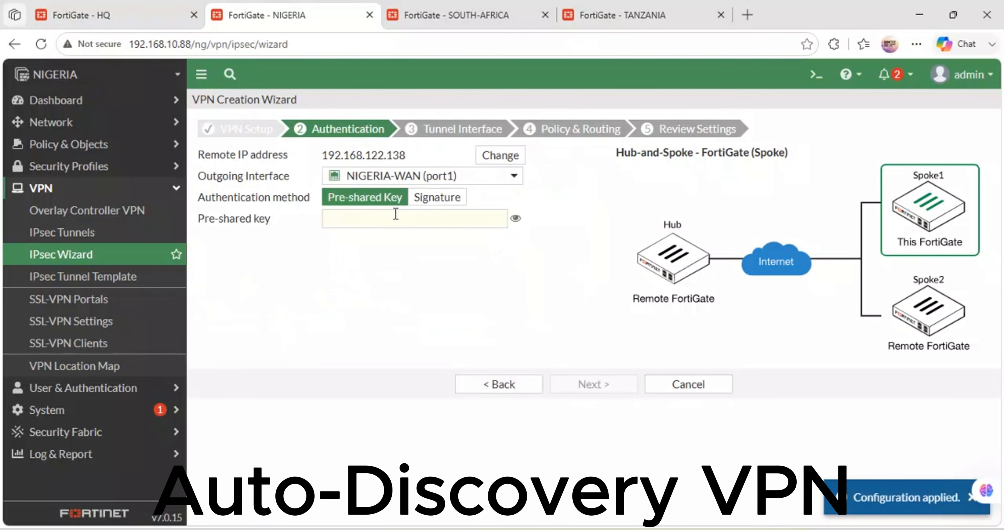
Step: Check the remote IP address, enter the pre-shared key, and accept the tunnel interface settings to reach policy and routing
{"action": "left_click_drag", "start_coordinate": [412, 155], "coordinate": [395, 153]}
{"action": "left_click", "coordinate": [150, 9]}
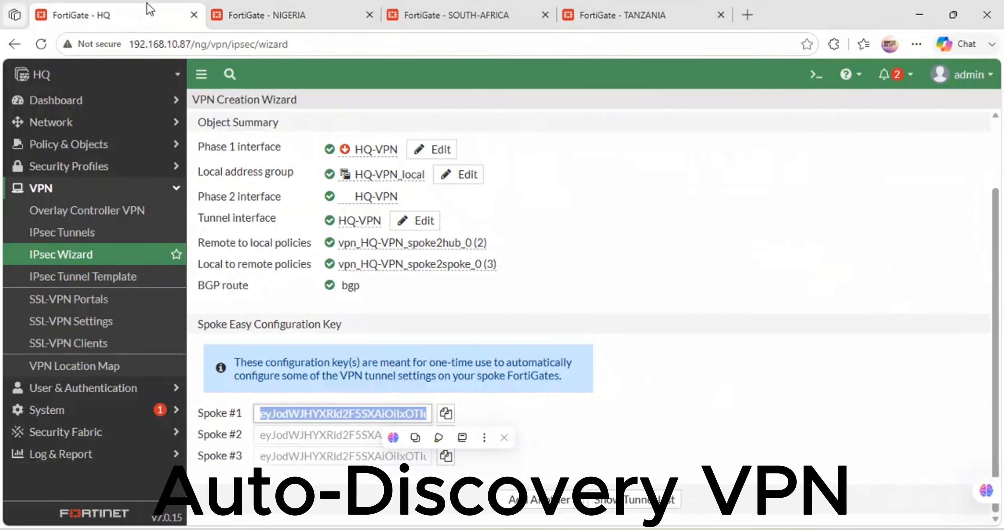
{"action": "left_click", "coordinate": [288, 10]}
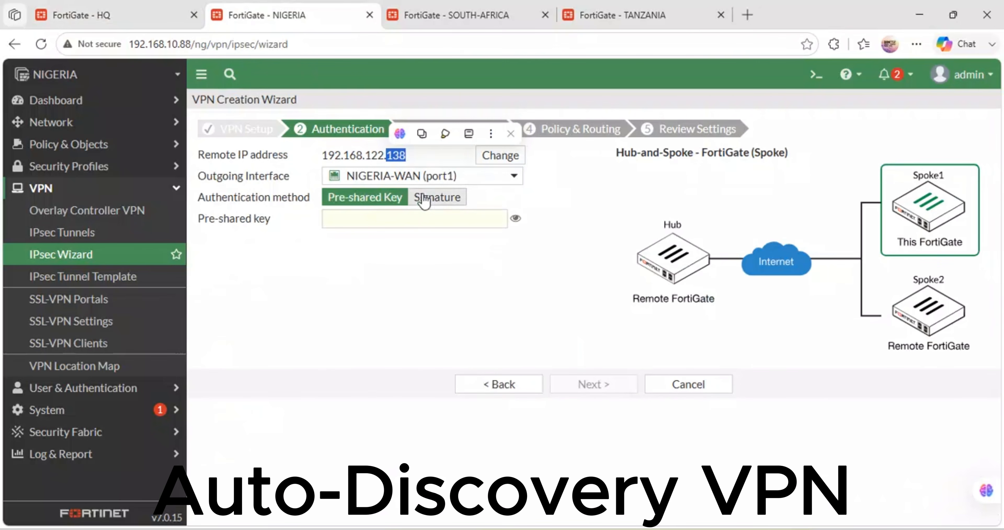
{"action": "left_click", "coordinate": [399, 223]}
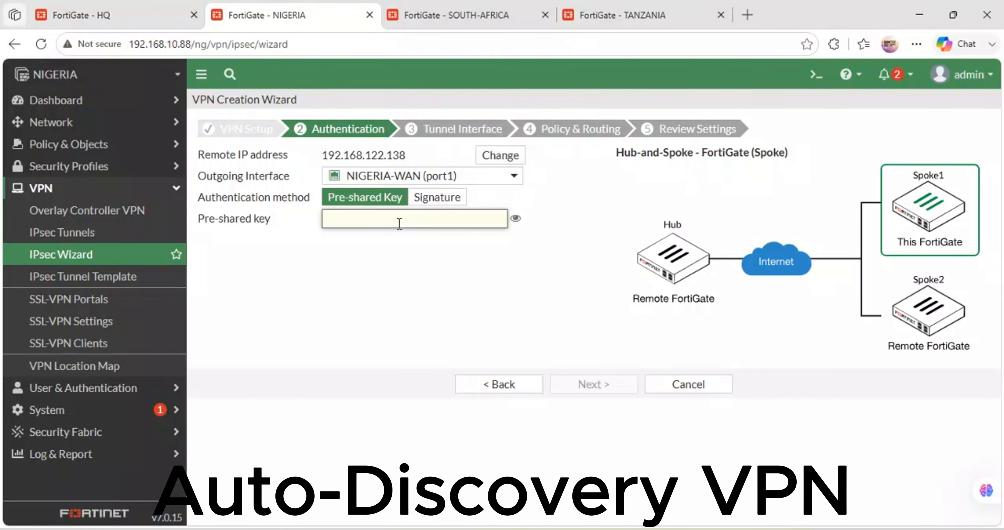
{"action": "type", "text": "fortin"}
{"action": "key", "text": "BackSpace"}
{"action": "key", "text": "BackSpace"}
{"action": "key", "text": "BackSpace"}
{"action": "key", "text": "BackSpace"}
{"action": "key", "text": "BackSpace"}
{"action": "key", "text": "BackSpace"}
{"action": "key", "text": "BackSpace"}
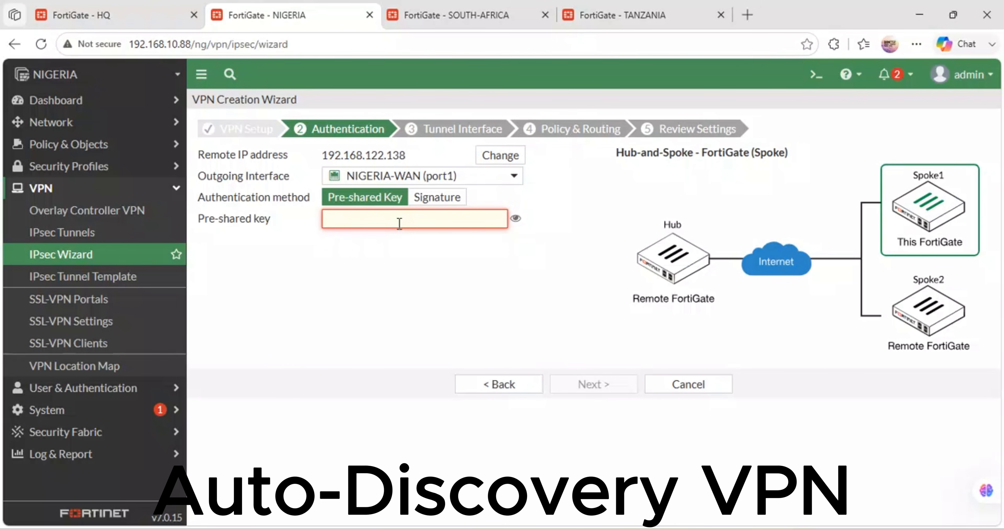
{"action": "type", "text": "fortinet"}
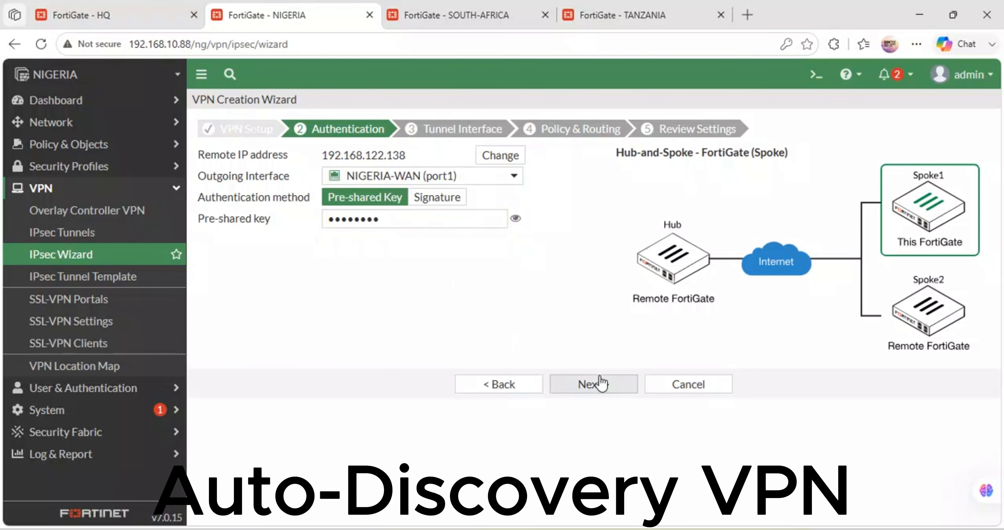
{"action": "left_click", "coordinate": [591, 385]}
{"action": "left_click", "coordinate": [592, 385]}
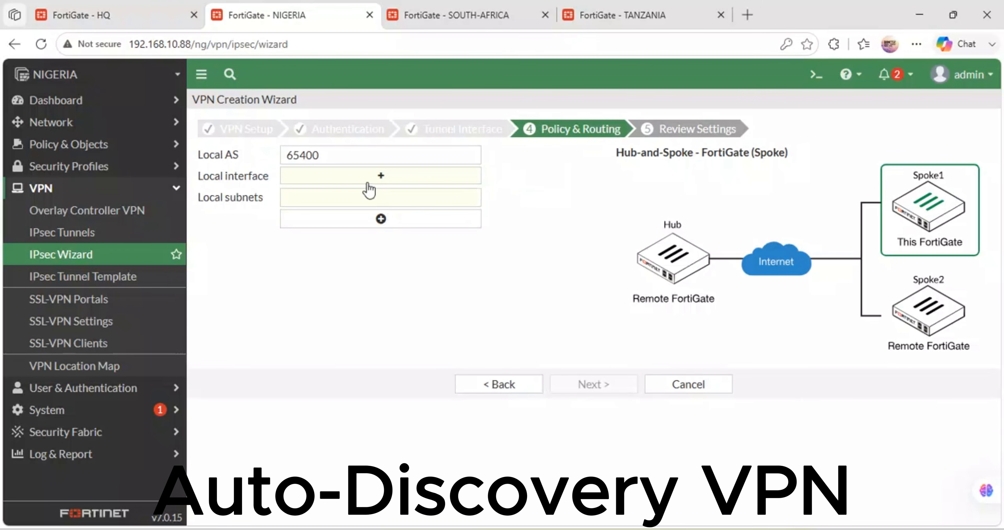
Step: Choose NGR-LAN (port2) as the local interface for NIGERIA-VPN and continue to the settings review
{"action": "left_click", "coordinate": [370, 179]}
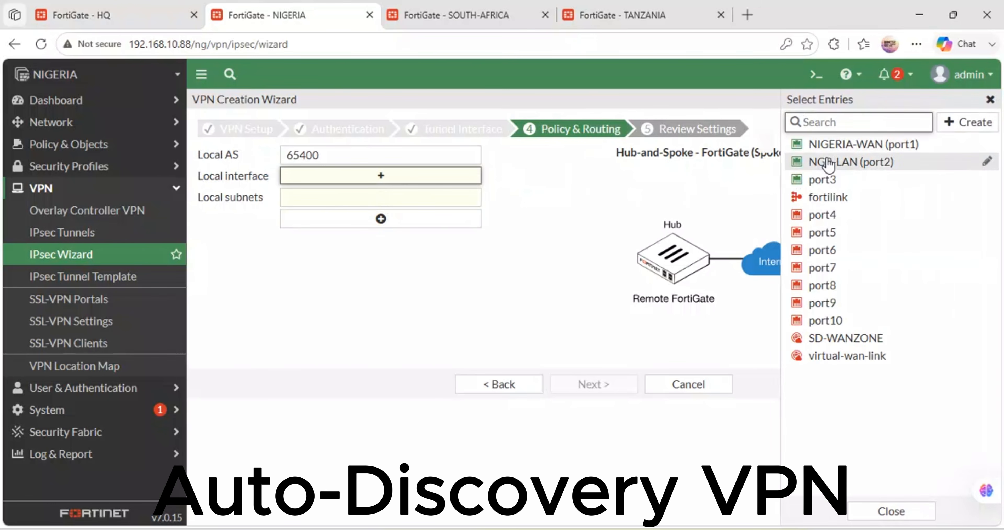
{"action": "left_click", "coordinate": [830, 163]}
{"action": "left_click", "coordinate": [594, 386]}
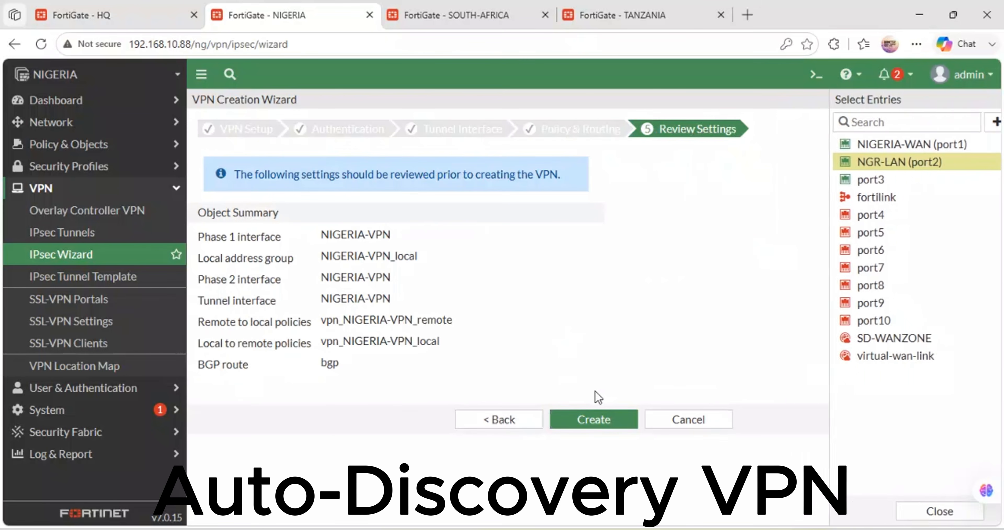
Step: Create the NIGERIA-VPN tunnel from the reviewed settings, display the IPsec tunnel list, and decline saving the password
{"action": "left_click", "coordinate": [592, 424]}
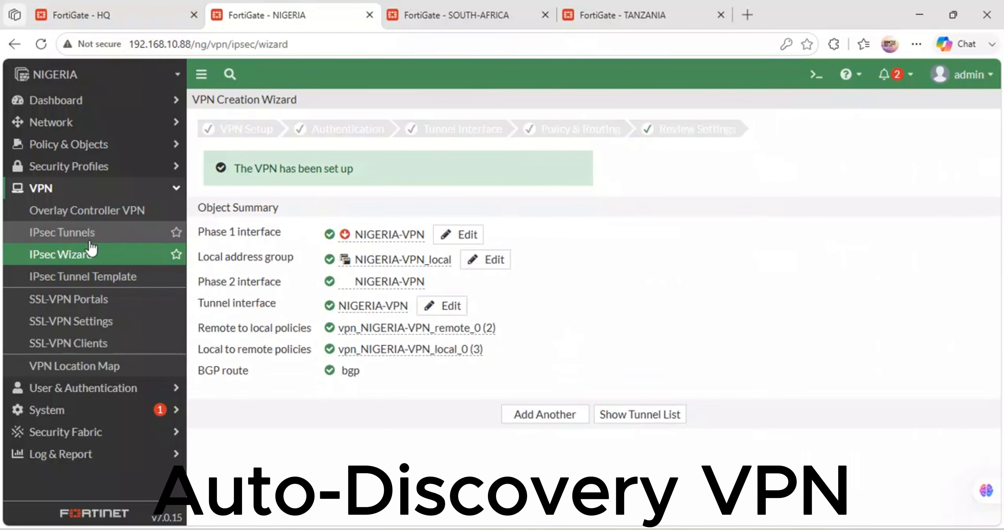
{"action": "left_click", "coordinate": [71, 234]}
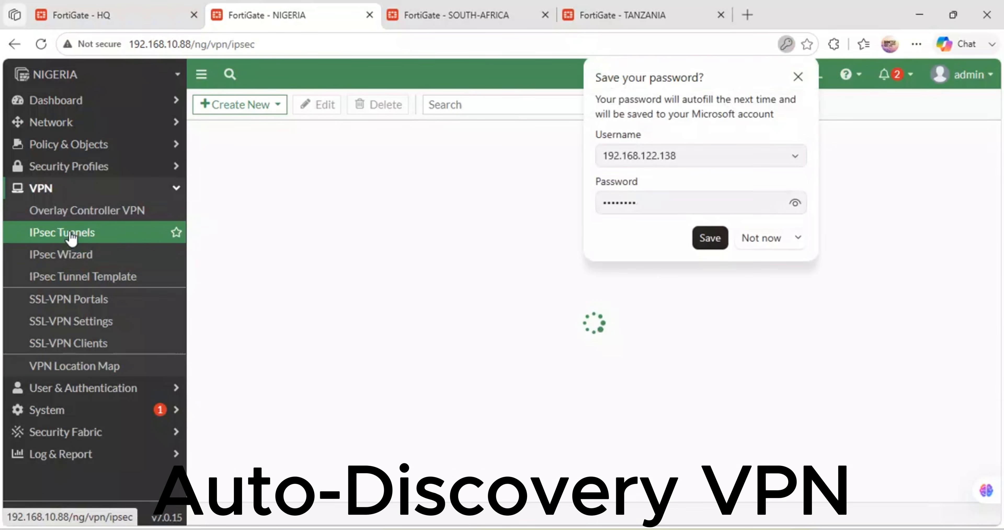
{"action": "left_click", "coordinate": [756, 239]}
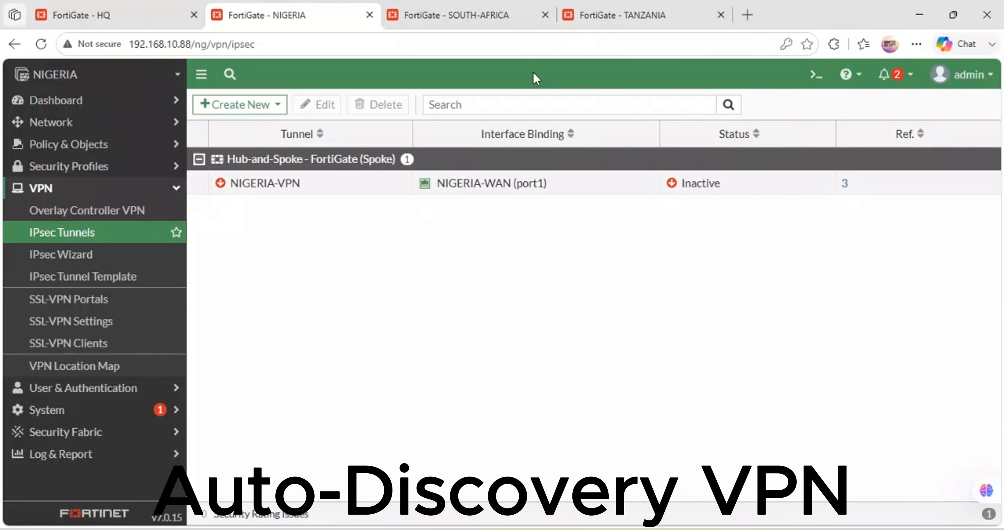
Step: Return to the HQ FortiGate and copy the easy configuration key for Spoke #2
{"action": "left_click", "coordinate": [482, 13]}
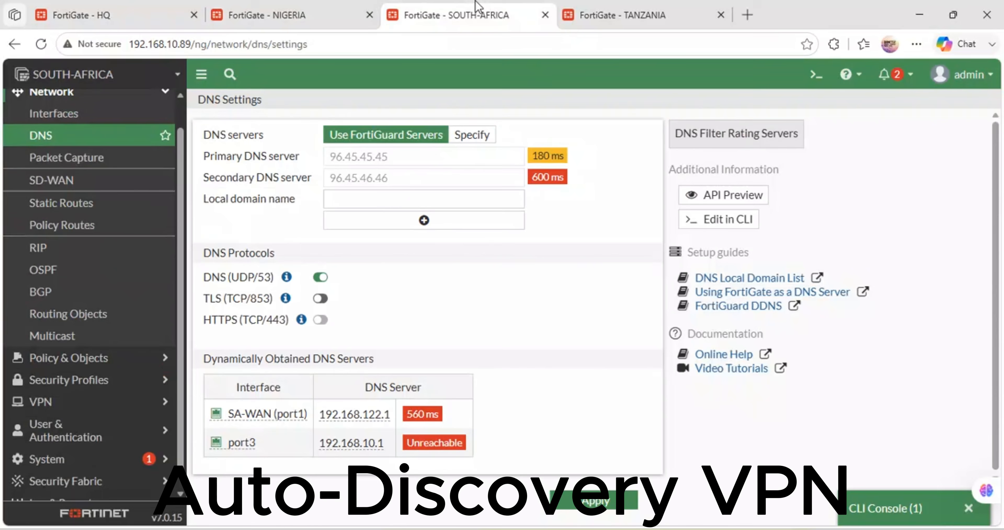
{"action": "left_click", "coordinate": [81, 17]}
{"action": "left_click", "coordinate": [587, 431]}
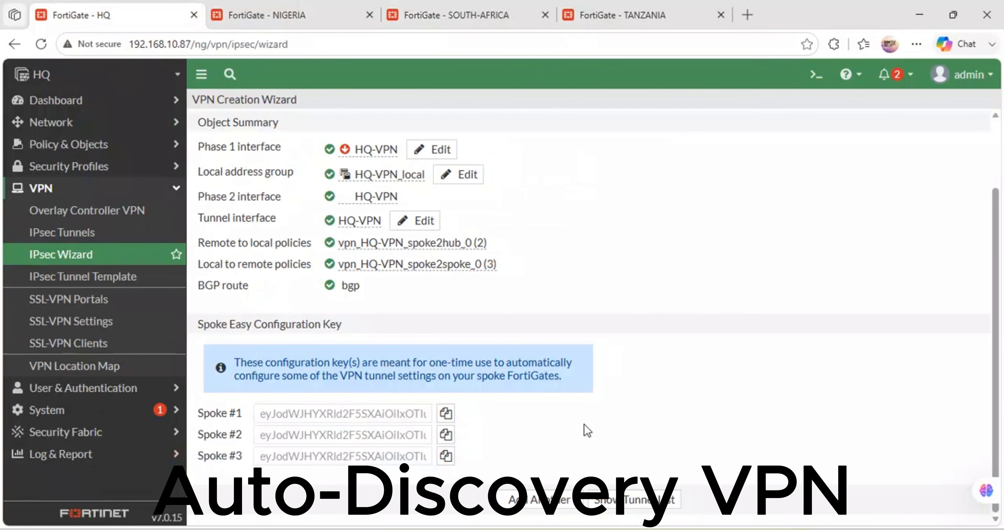
{"action": "left_click", "coordinate": [446, 435]}
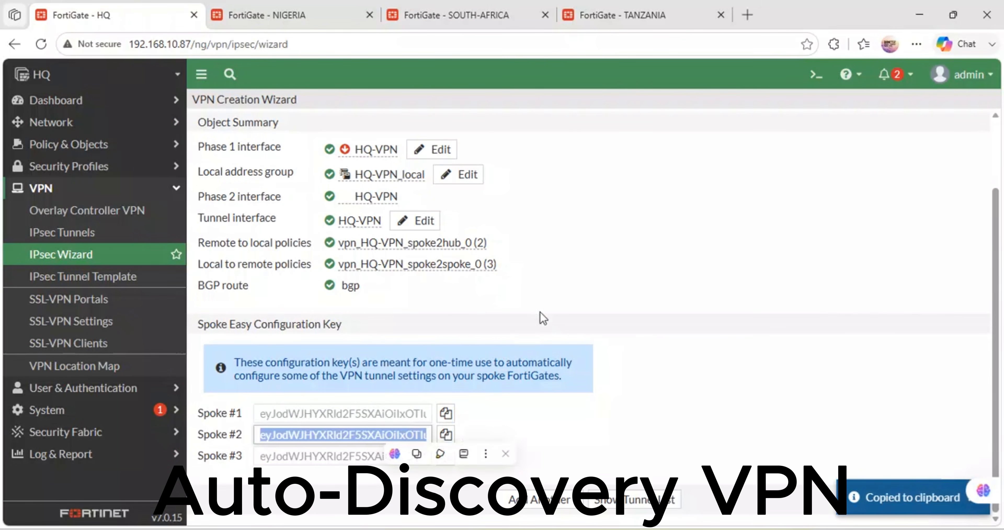
Step: Switch to the SOUTH-AFRICA FortiGate and start a new IPsec tunnel in the VPN creation wizard
{"action": "left_click", "coordinate": [481, 16]}
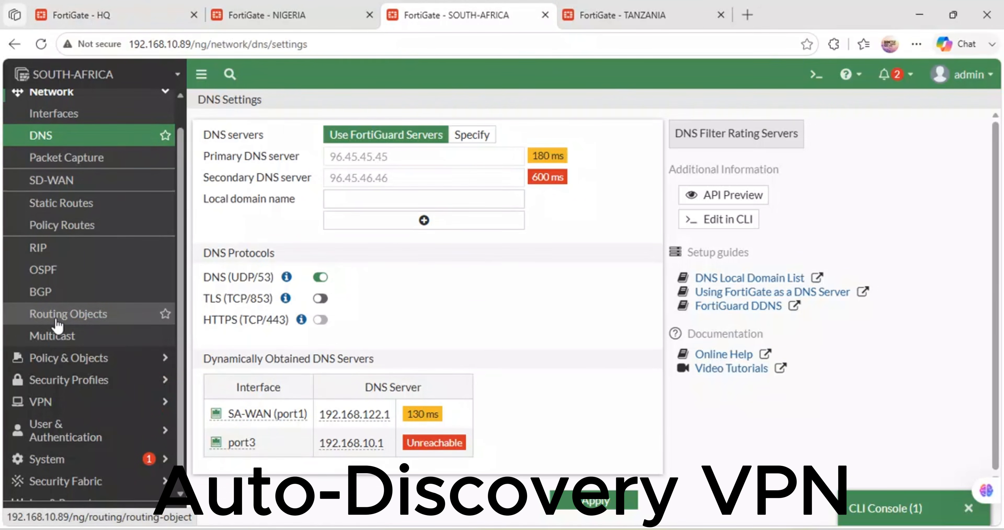
{"action": "left_click", "coordinate": [55, 403]}
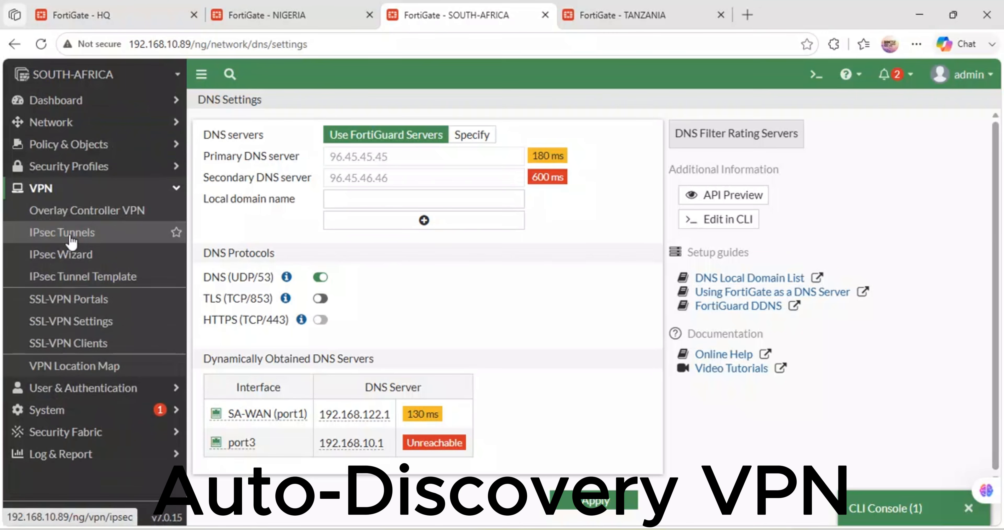
{"action": "left_click", "coordinate": [74, 233]}
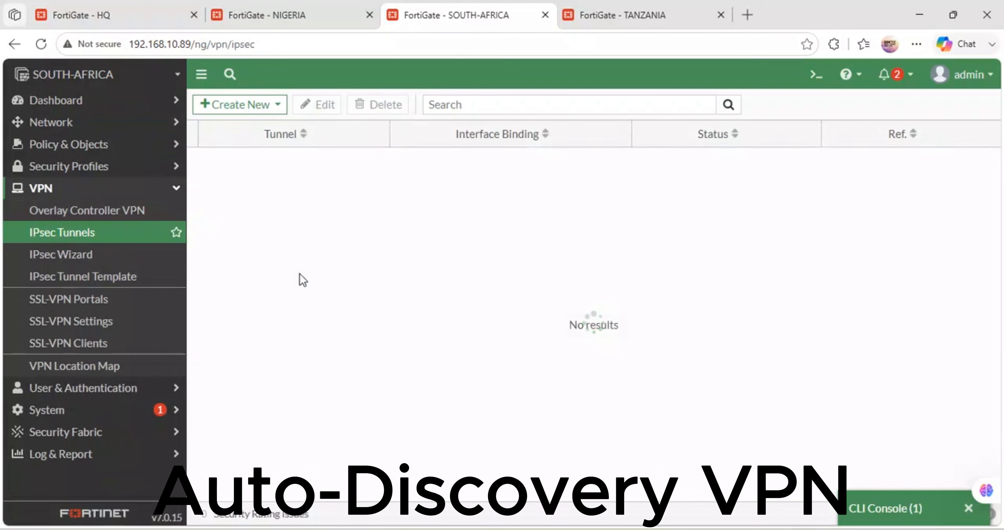
{"action": "left_click", "coordinate": [260, 104]}
{"action": "left_click", "coordinate": [250, 129]}
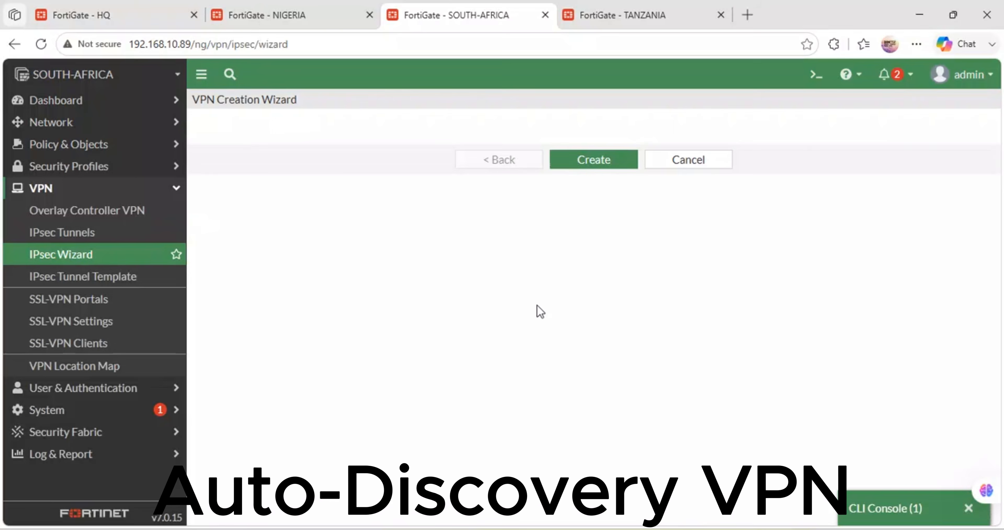
Step: Name the tunnel S.AFRICA_VPN and choose the Hub-and-Spoke template with the Spoke role
{"action": "left_click", "coordinate": [356, 152]}
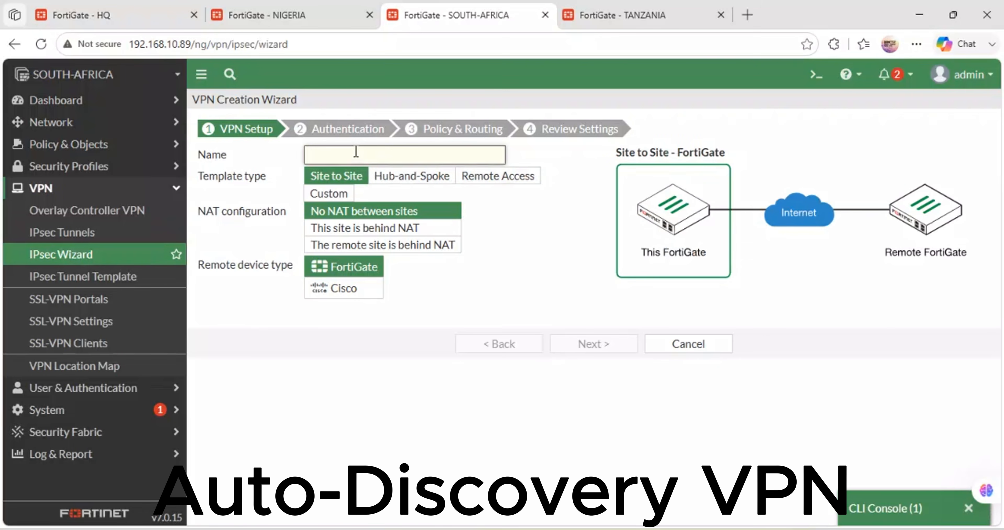
{"action": "type", "text": "SOUTH"}
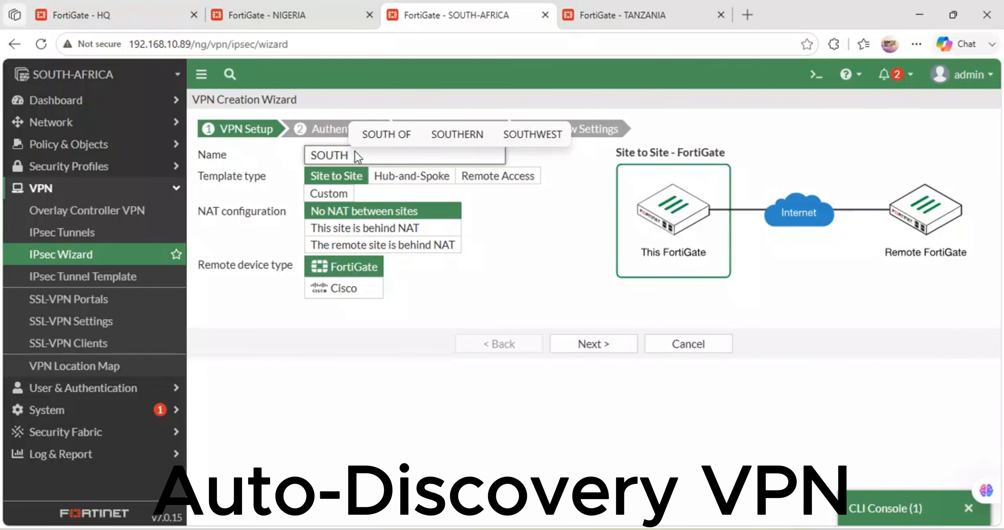
{"action": "type", "text": "-AFR"}
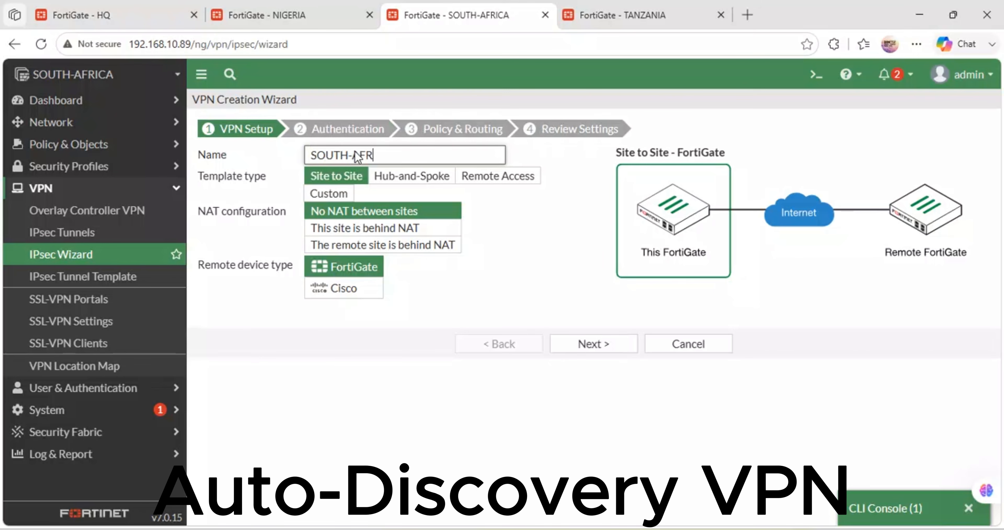
{"action": "type", "text": "ICA_VPN"}
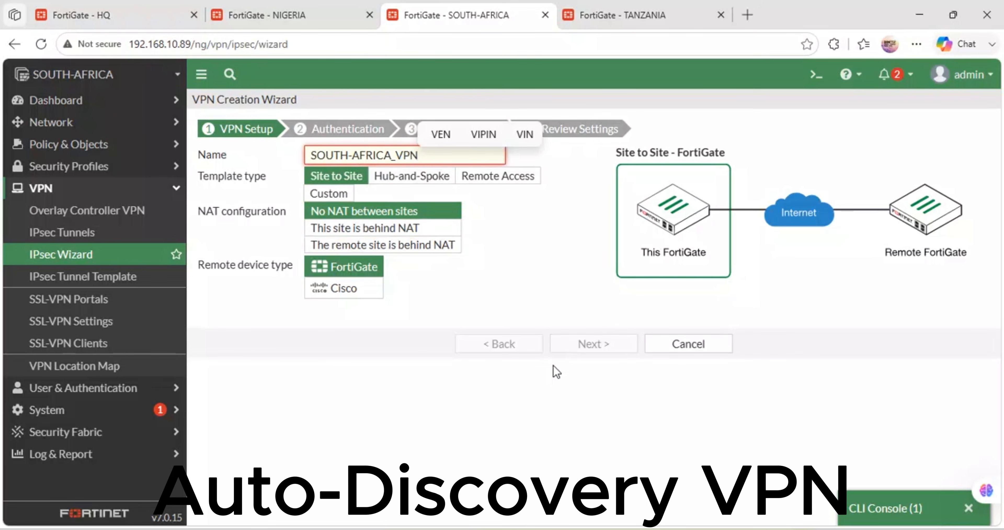
{"action": "left_click_drag", "start_coordinate": [530, 321], "coordinate": [518, 308]}
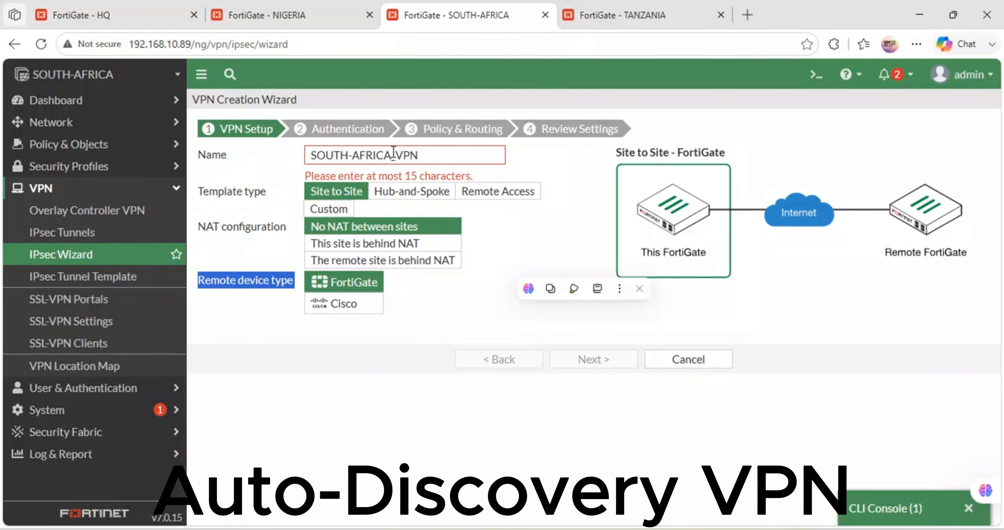
{"action": "left_click_drag", "start_coordinate": [391, 150], "coordinate": [320, 155]}
{"action": "left_click", "coordinate": [353, 157]}
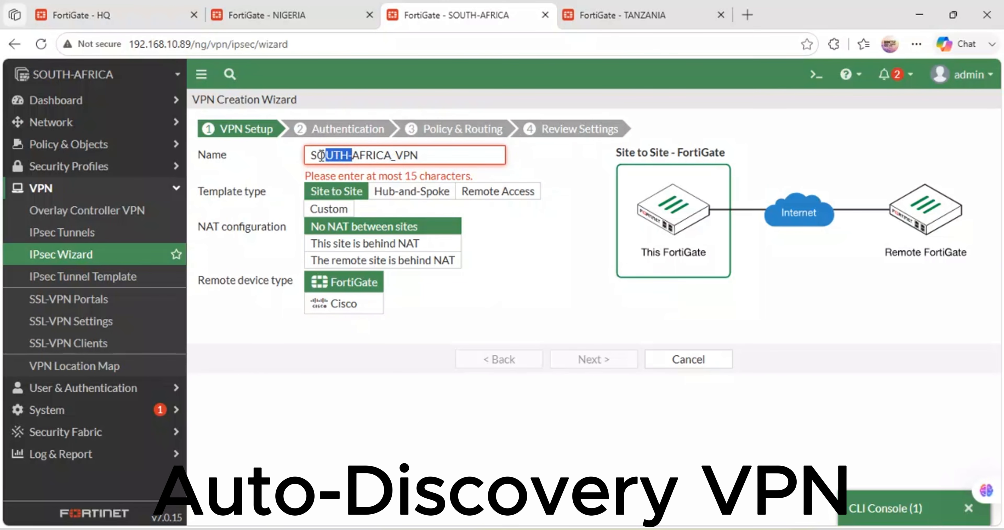
{"action": "key", "text": "BackSpace"}
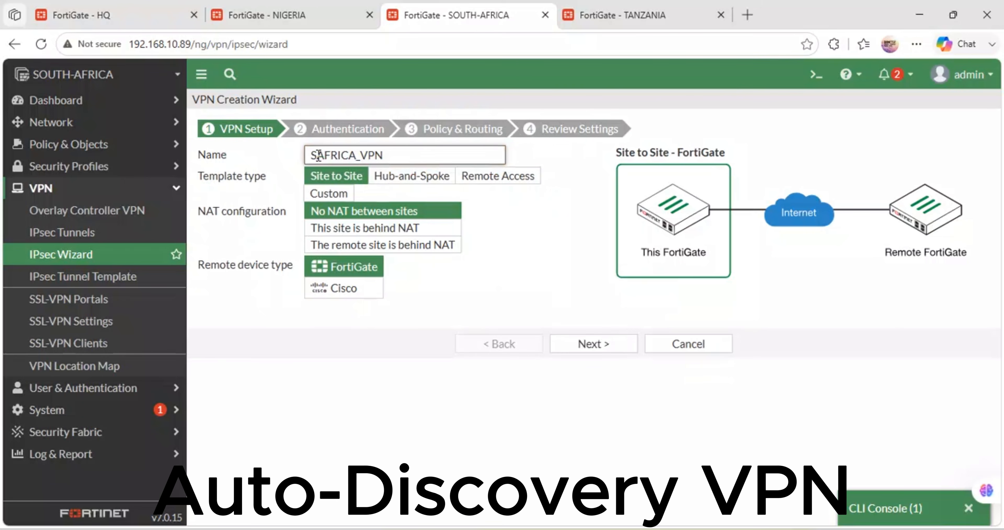
{"action": "type", "text": "."}
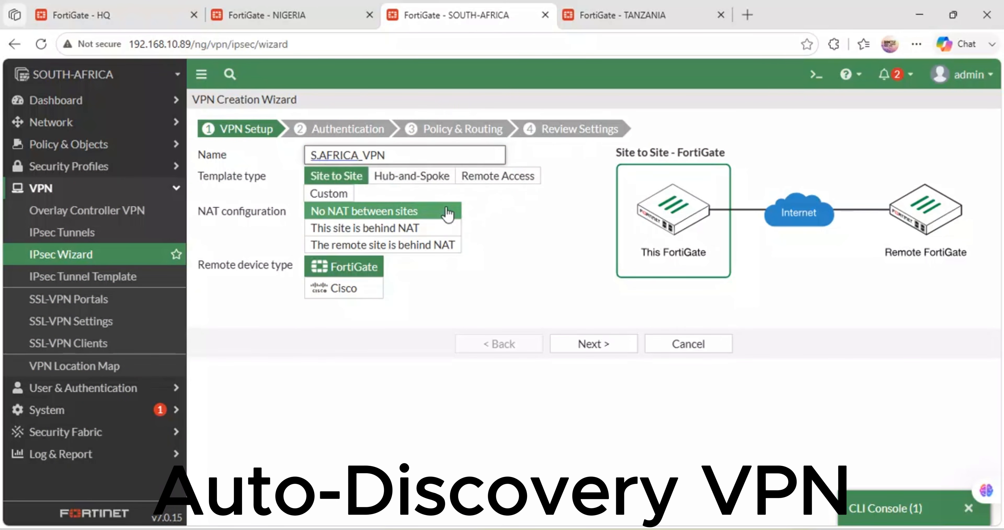
{"action": "left_click", "coordinate": [412, 176]}
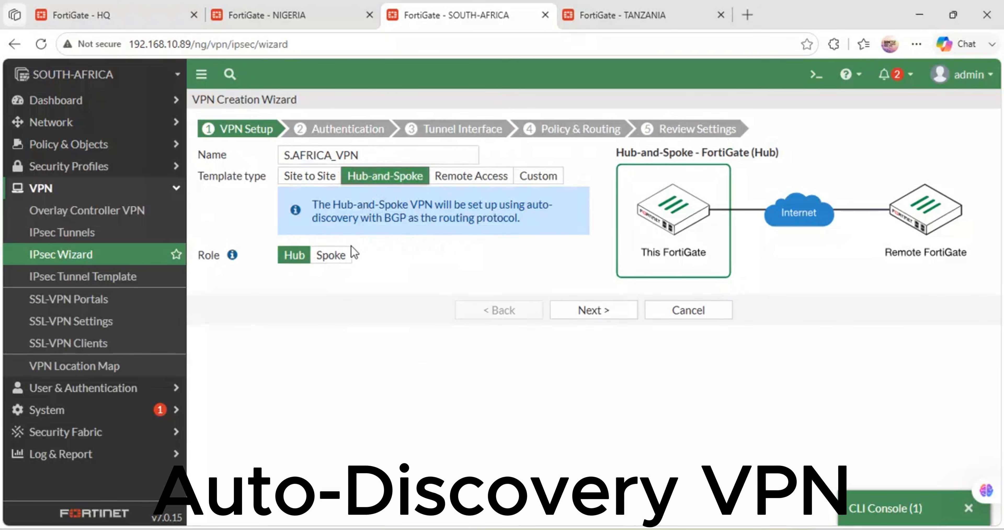
{"action": "left_click", "coordinate": [340, 255]}
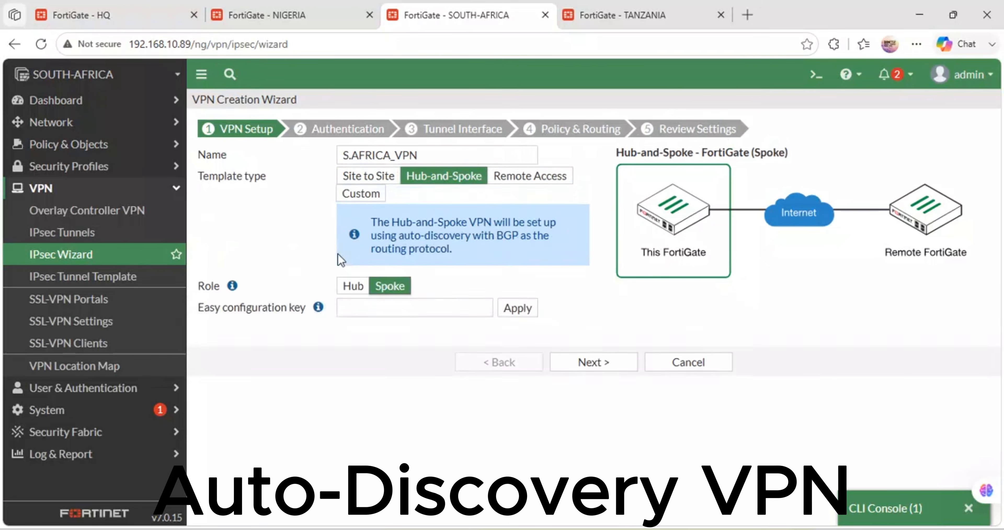
Step: Paste and apply the copied easy configuration key for the SOUTH-AFRICA spoke, and continue to authentication
{"action": "left_click", "coordinate": [401, 307]}
{"action": "key", "text": "ctrl+v"}
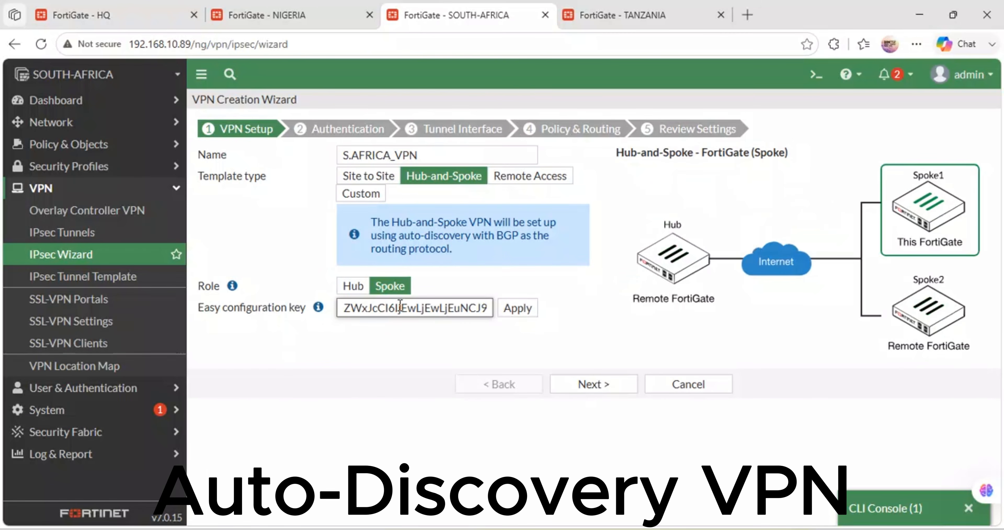
{"action": "left_click", "coordinate": [516, 308]}
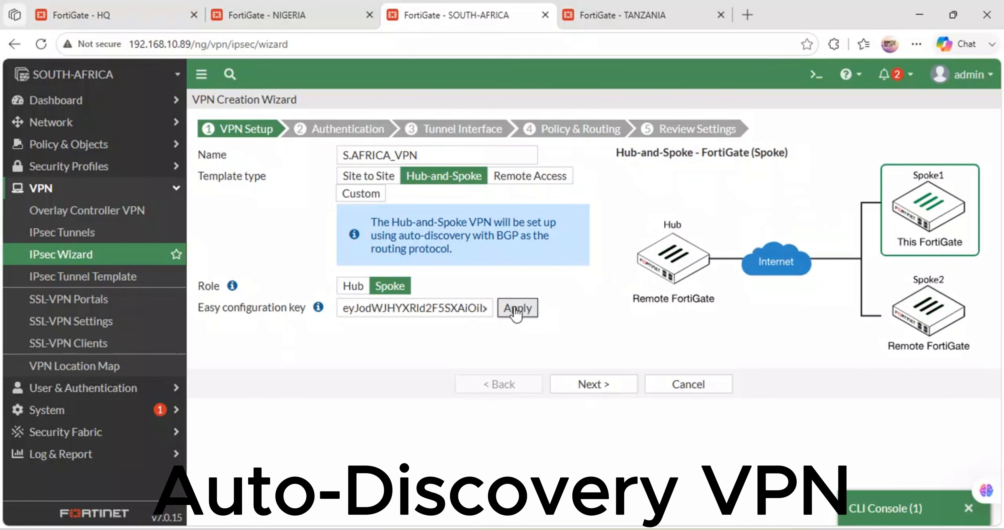
{"action": "left_click", "coordinate": [595, 386]}
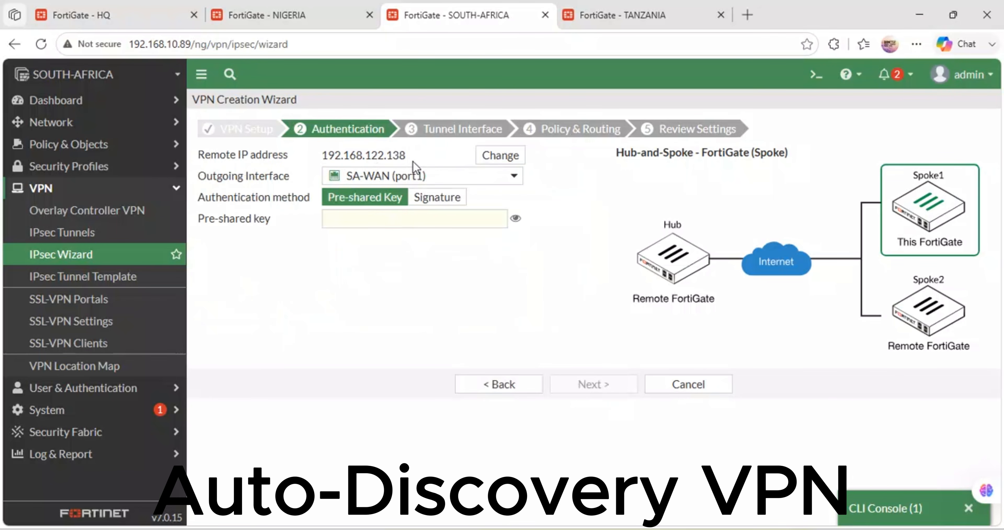
Step: Enter the pre-shared key for S.AFRICA_VPN and accept the tunnel interface settings to reach policy and routing
{"action": "left_click", "coordinate": [389, 214]}
{"action": "type", "text": "•"}
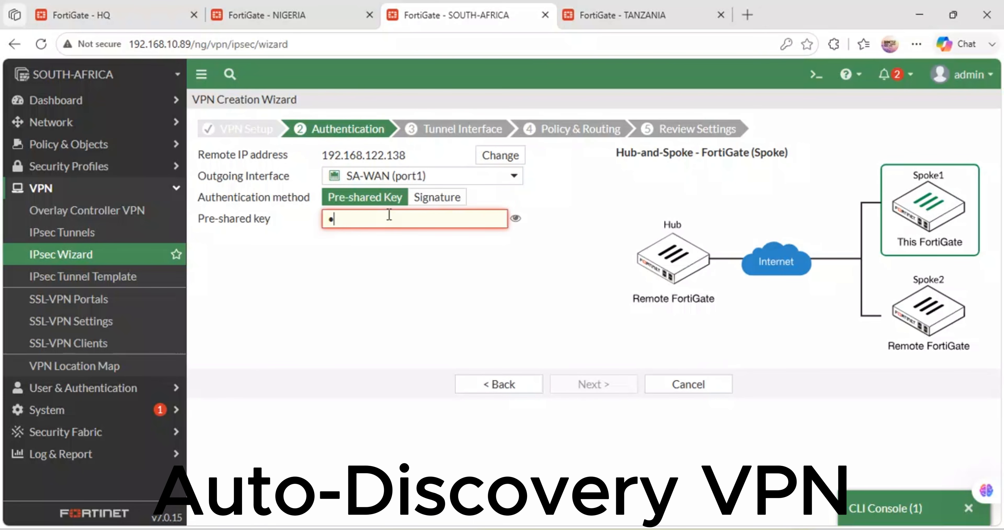
{"action": "type", "text": "••••••"}
{"action": "left_click", "coordinate": [601, 386]}
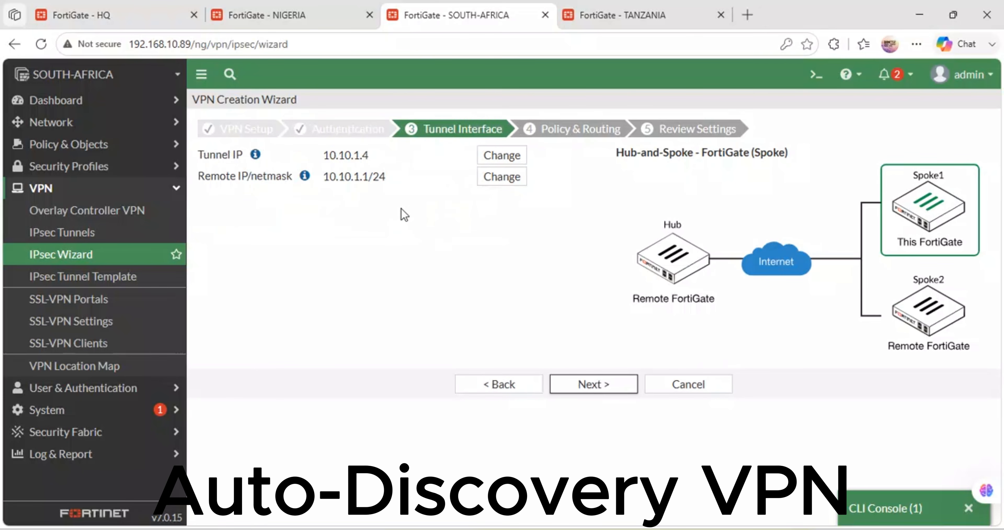
{"action": "left_click", "coordinate": [589, 385]}
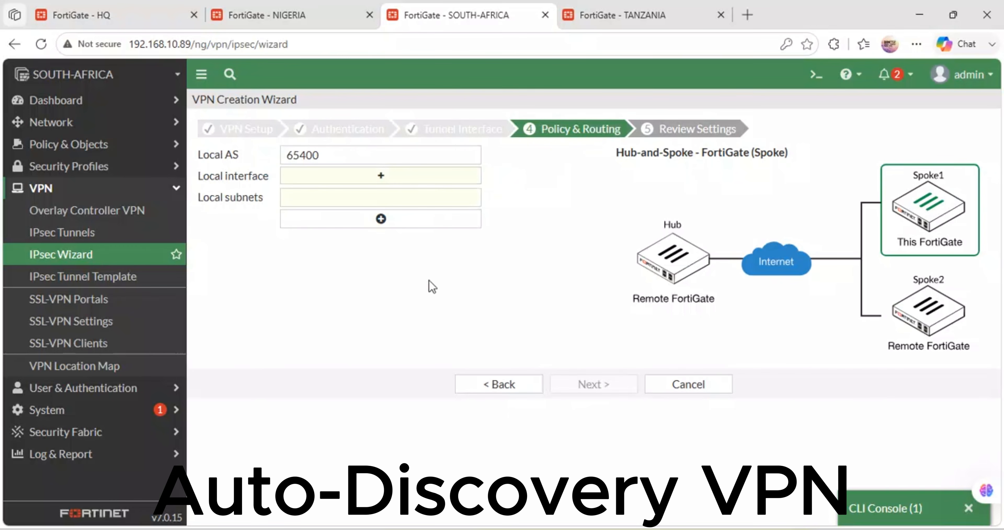
Step: Choose SA-LAN (port2) as the local interface for S.AFRICA_VPN and create the VPN from the settings review
{"action": "left_click", "coordinate": [374, 182]}
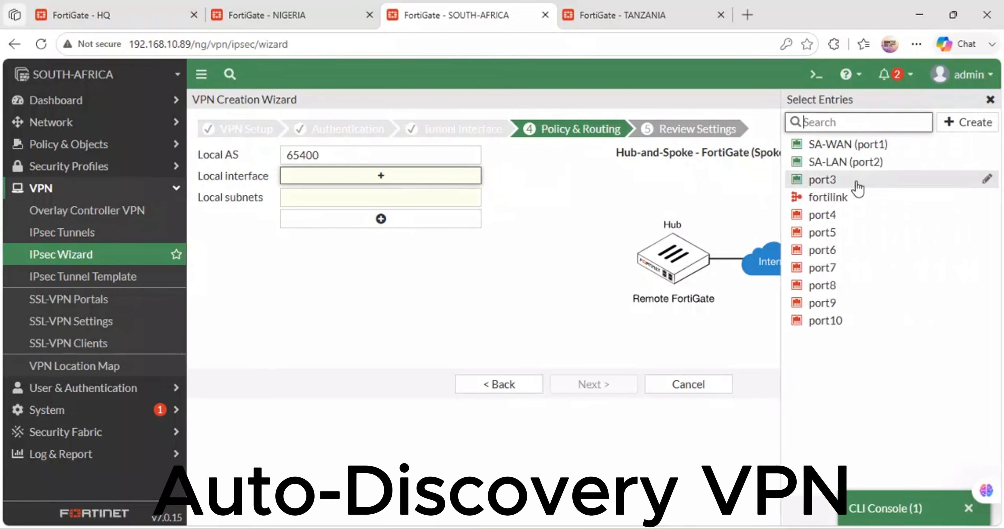
{"action": "left_click", "coordinate": [842, 162]}
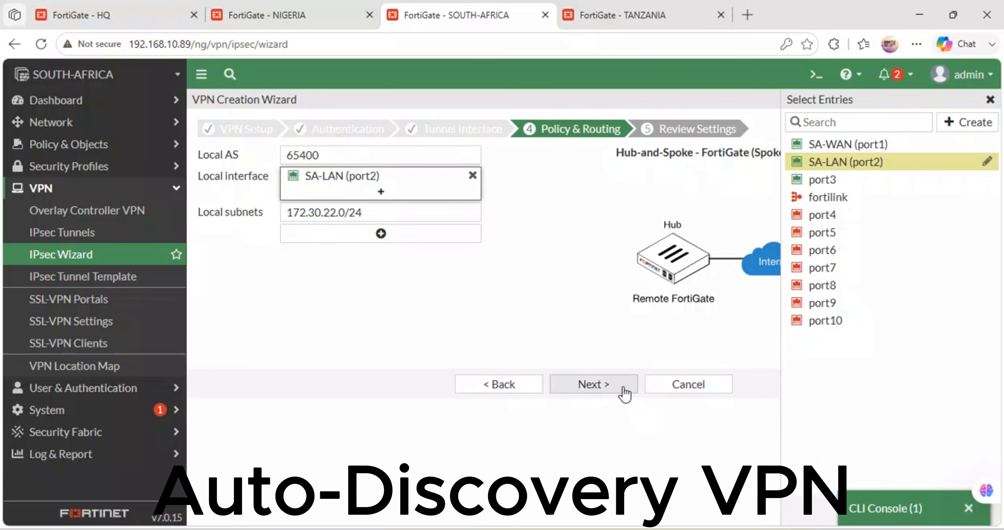
{"action": "left_click", "coordinate": [606, 386]}
{"action": "left_click", "coordinate": [591, 421]}
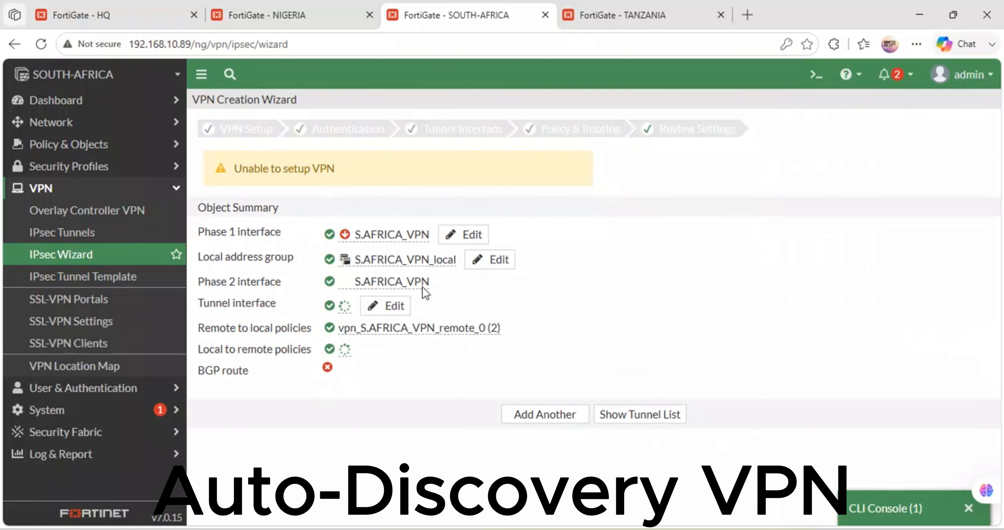
Step: Return to the HQ FortiGate and copy the easy configuration key for Spoke #3
{"action": "left_click", "coordinate": [608, 10]}
{"action": "left_click", "coordinate": [102, 20]}
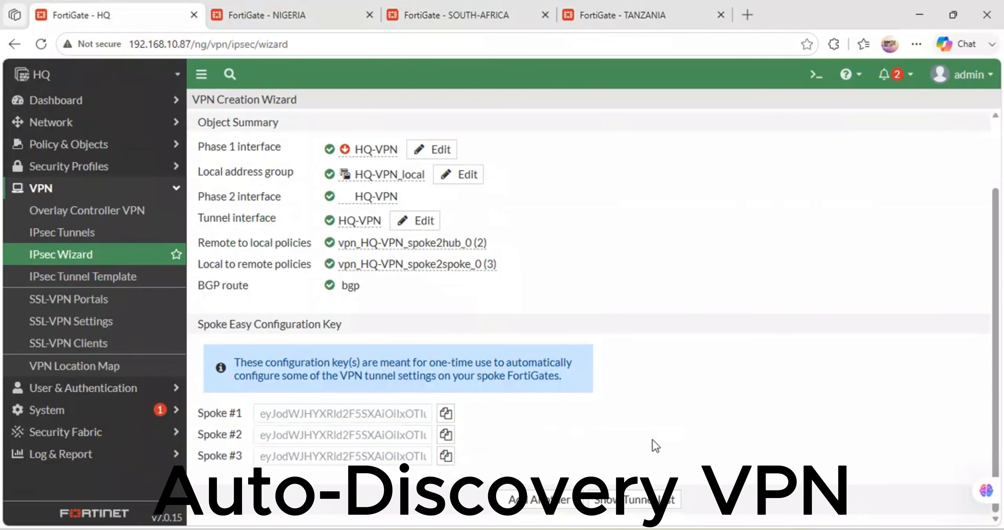
{"action": "left_click", "coordinate": [446, 455]}
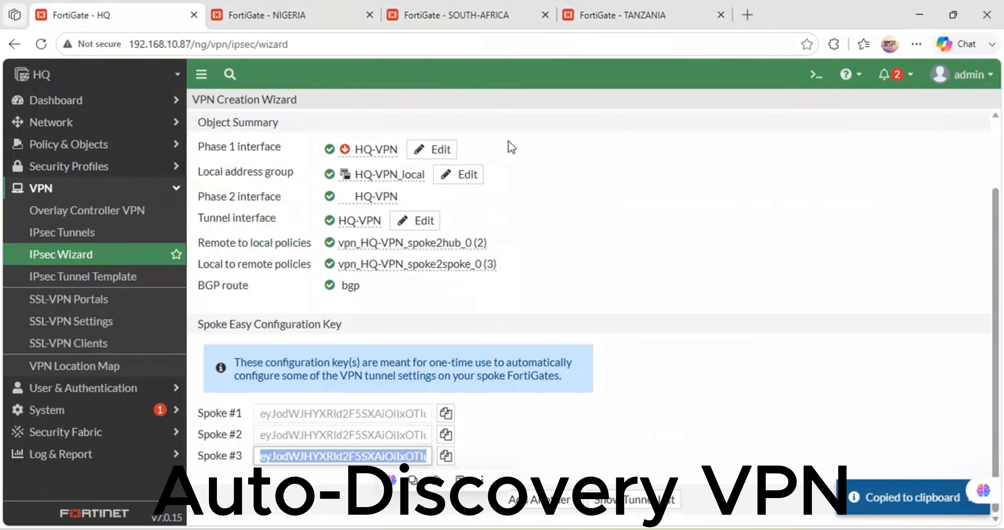
Step: Switch to the TANZANIA FortiGate and start a new IPsec tunnel in the VPN creation wizard
{"action": "left_click", "coordinate": [602, 8]}
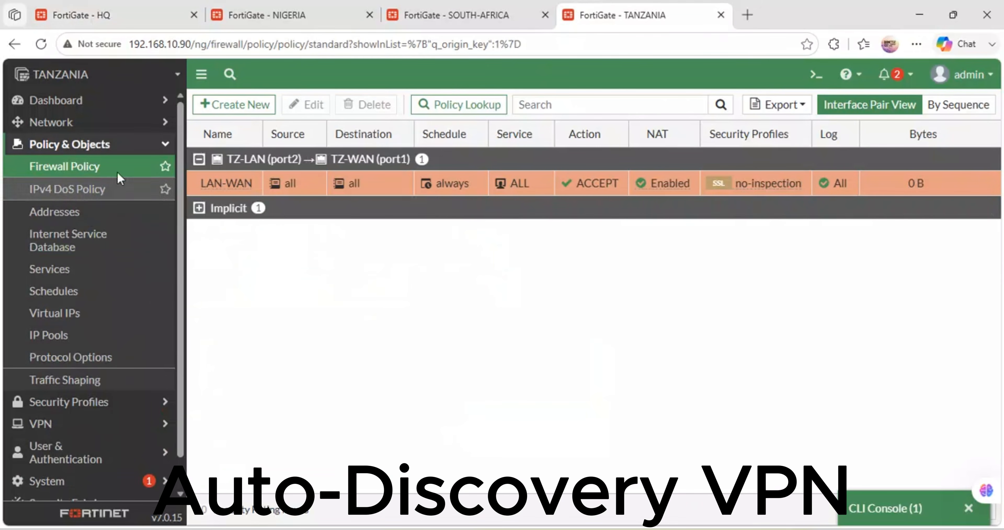
{"action": "left_click", "coordinate": [56, 427]}
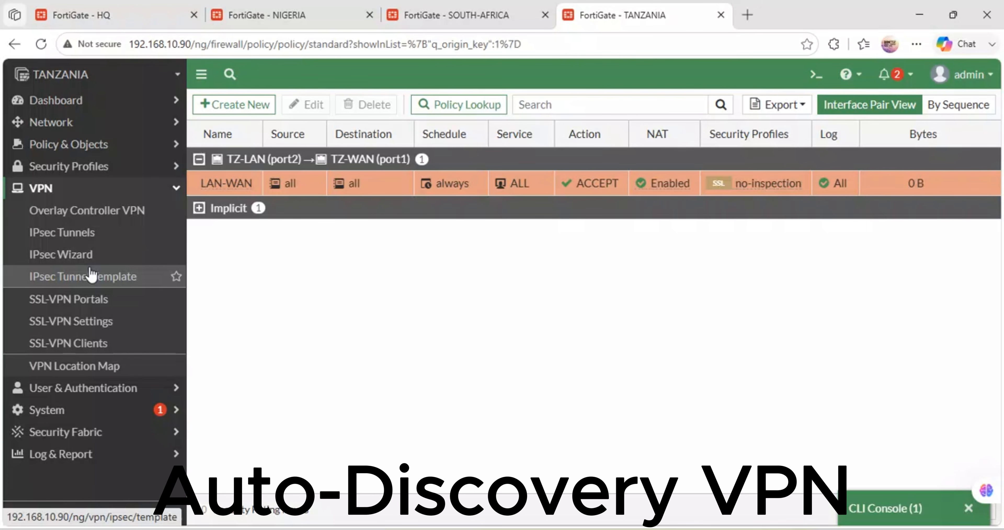
{"action": "left_click", "coordinate": [90, 239]}
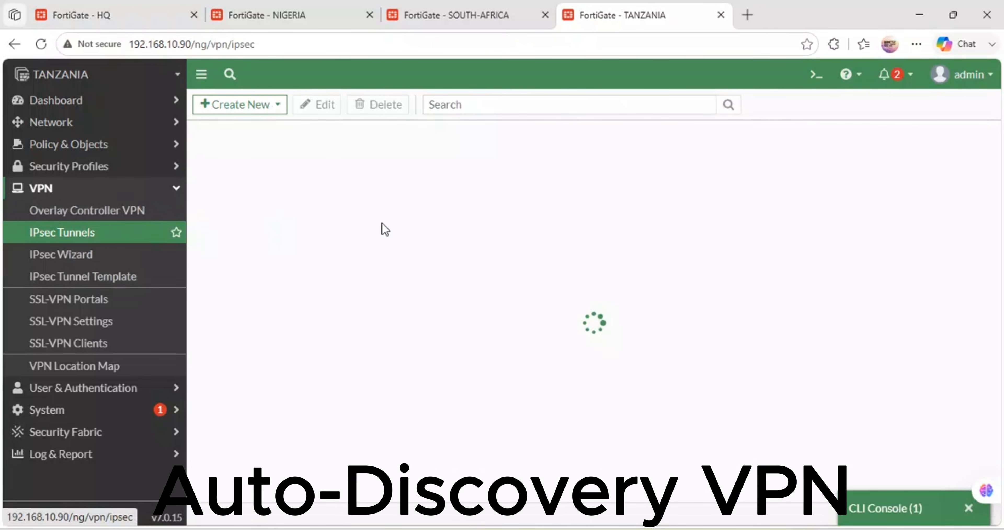
{"action": "left_click", "coordinate": [278, 104]}
{"action": "left_click", "coordinate": [267, 127]}
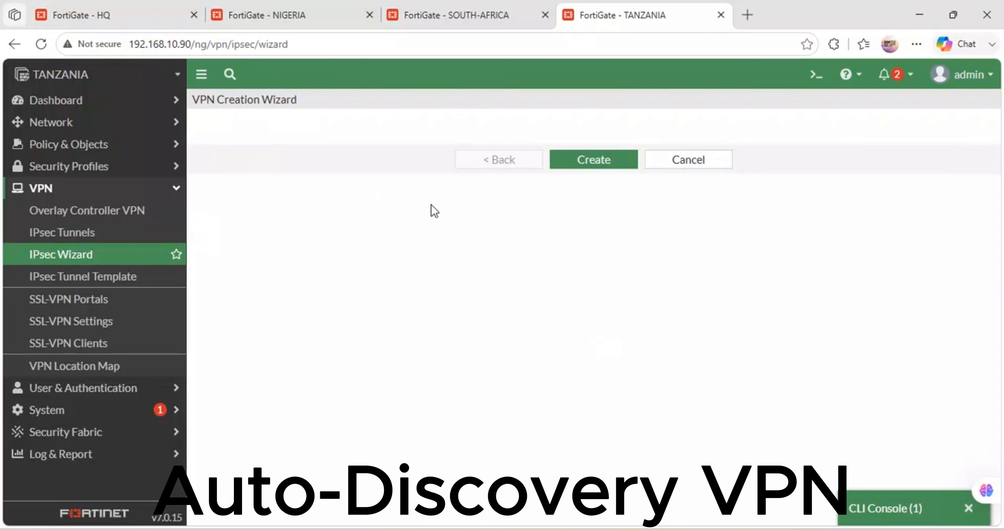
Step: Name the new tunnel TZ-VPN, choose the Hub-and-Spoke template and set this FortiGate's role to Spoke
{"action": "left_click", "coordinate": [350, 156]}
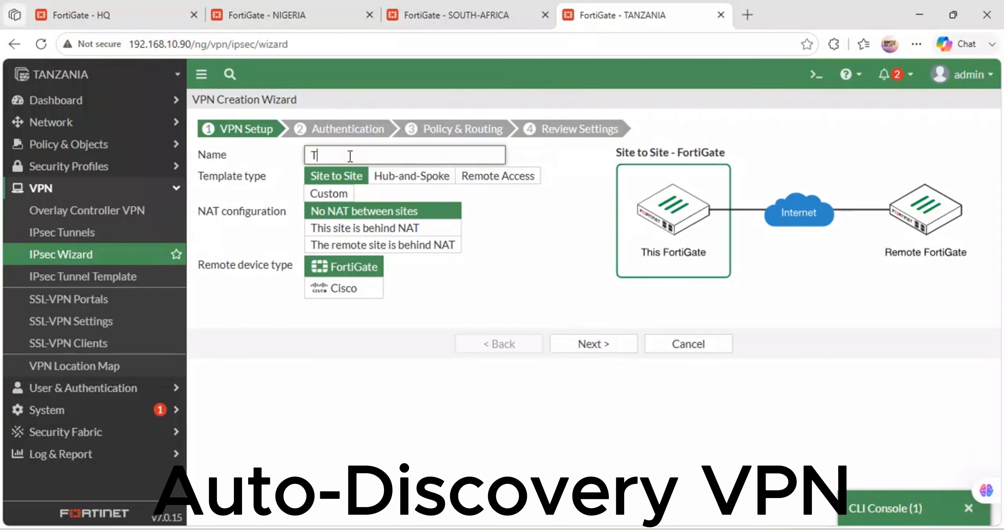
{"action": "type", "text": "T"}
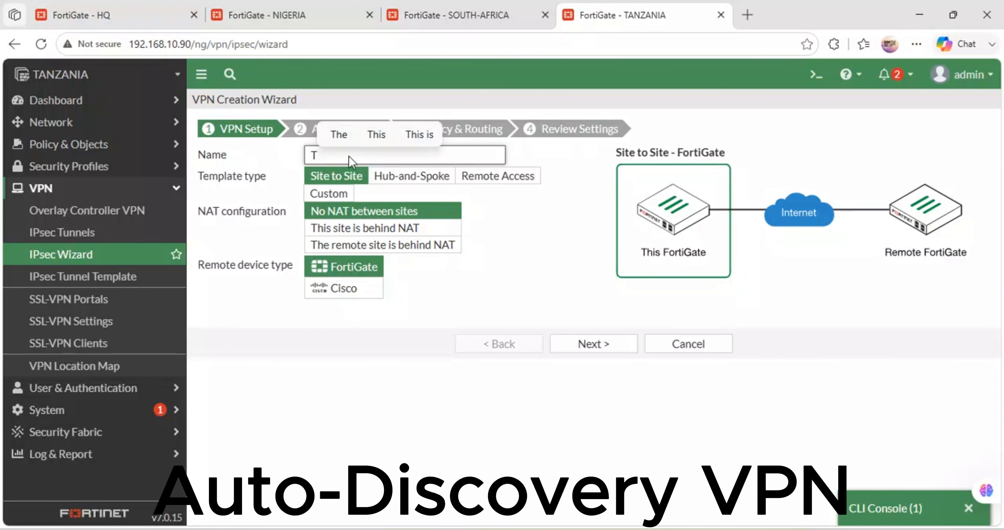
{"action": "type", "text": "Z-VPN"}
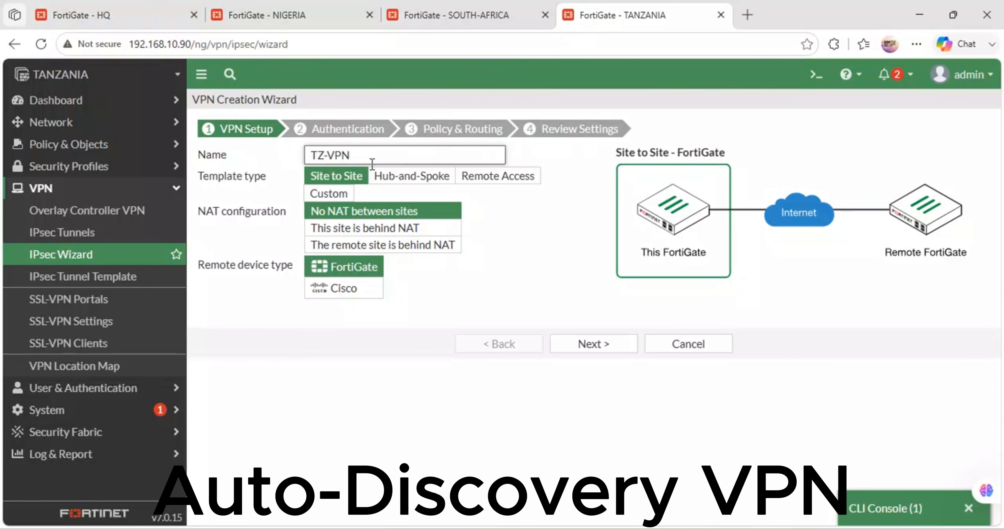
{"action": "left_click", "coordinate": [399, 178]}
{"action": "left_click", "coordinate": [338, 256]}
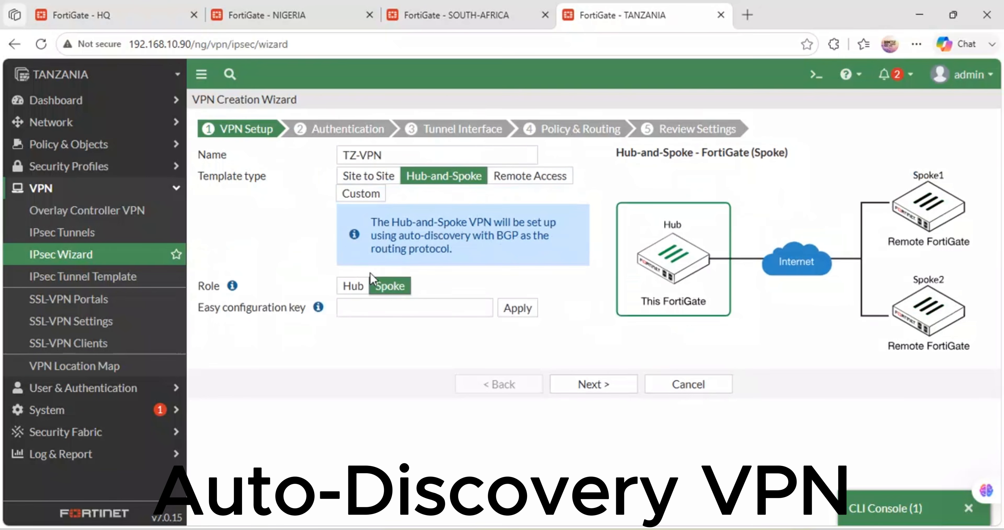
Step: Paste the Spoke #3 easy configuration key for TZ-VPN, apply it and continue to authentication
{"action": "left_click", "coordinate": [370, 308]}
{"action": "key", "text": "ctrl+v"}
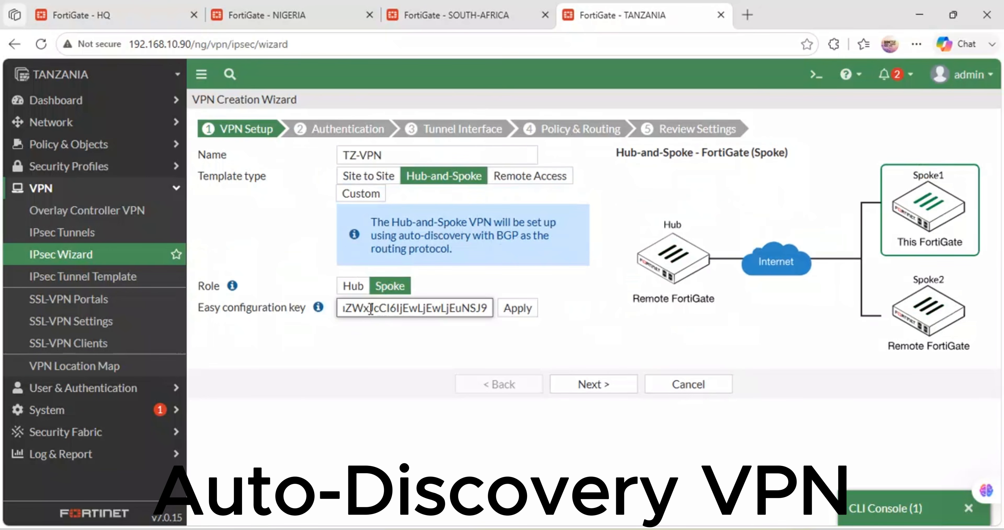
{"action": "left_click", "coordinate": [520, 312]}
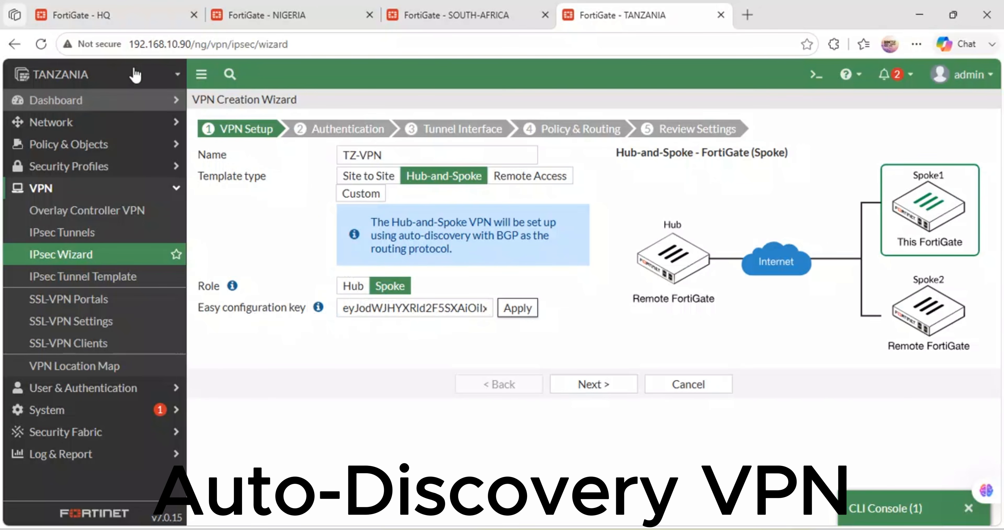
{"action": "left_click", "coordinate": [103, 16]}
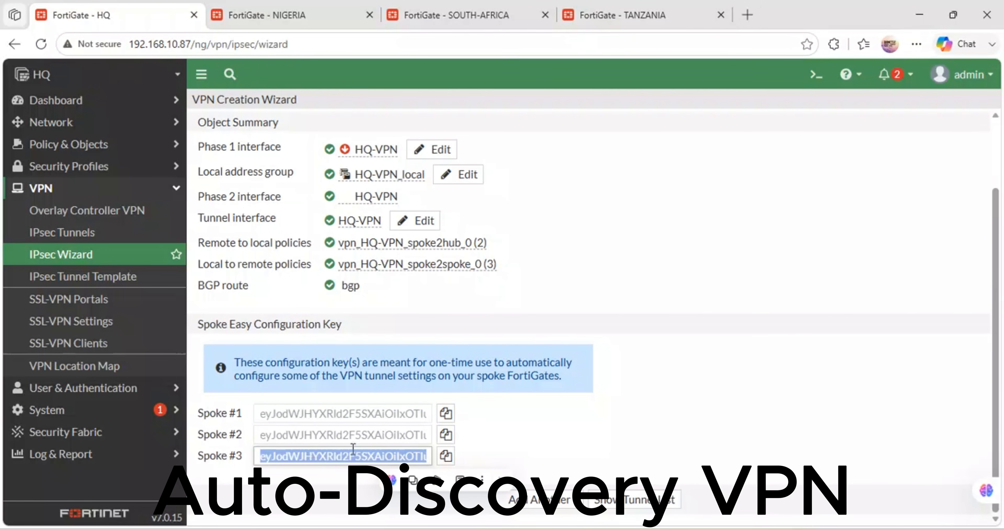
{"action": "left_click", "coordinate": [592, 8]}
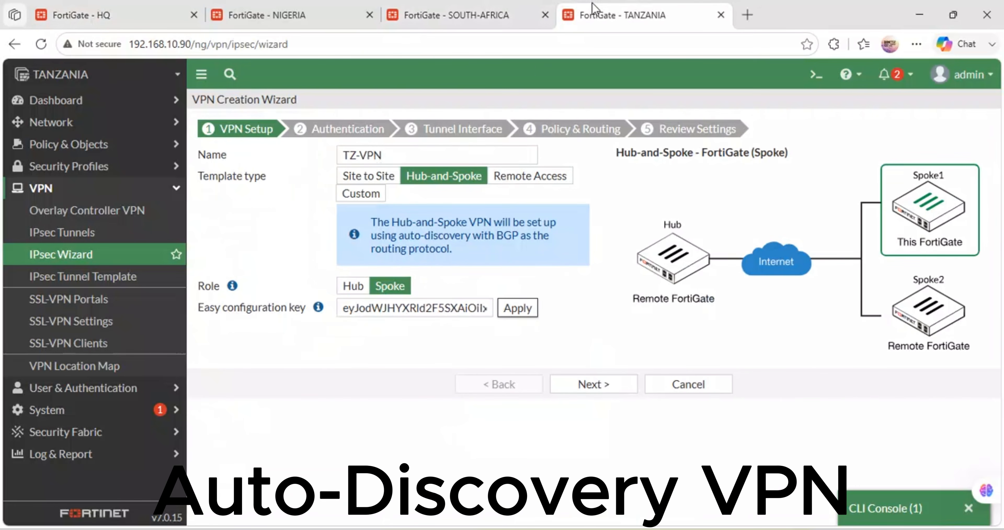
{"action": "left_click", "coordinate": [521, 309]}
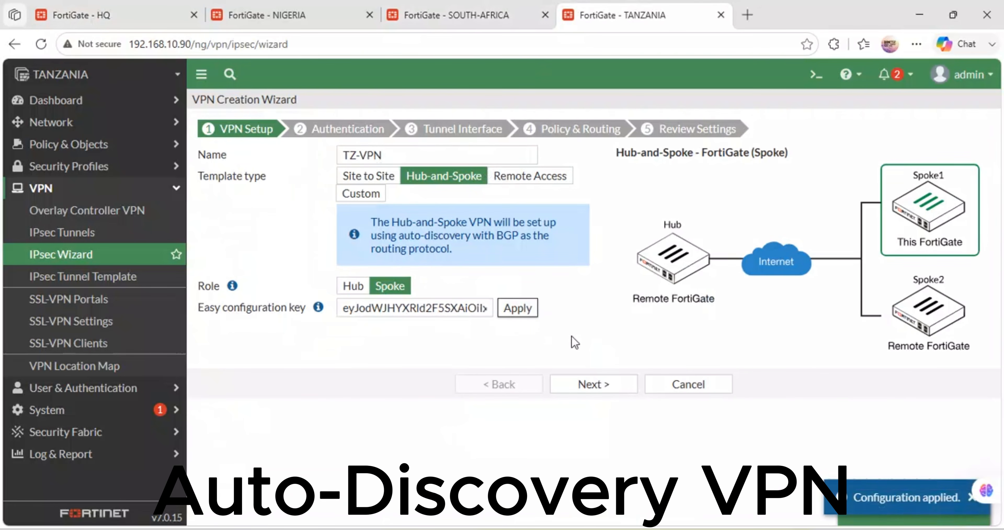
{"action": "left_click", "coordinate": [606, 387]}
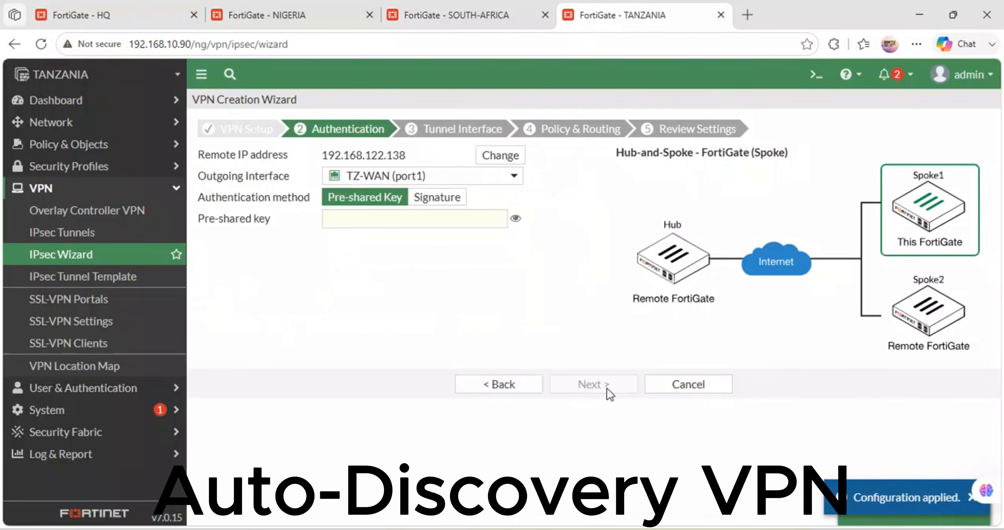
Step: Enter the pre-shared key for TZ-VPN and accept the tunnel interface settings to reach policy and routing
{"action": "left_click", "coordinate": [414, 221]}
{"action": "type", "text": "••"}
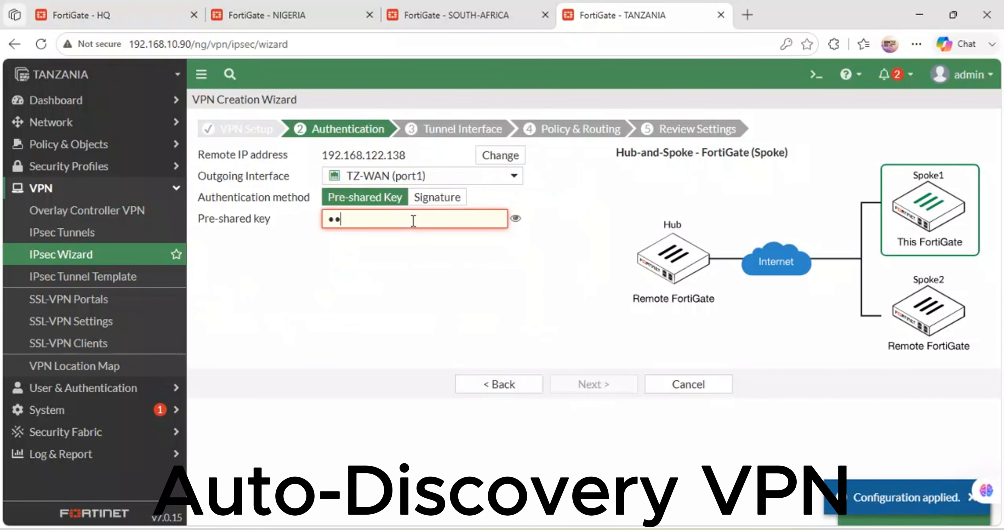
{"action": "type", "text": "••••••••••••••"}
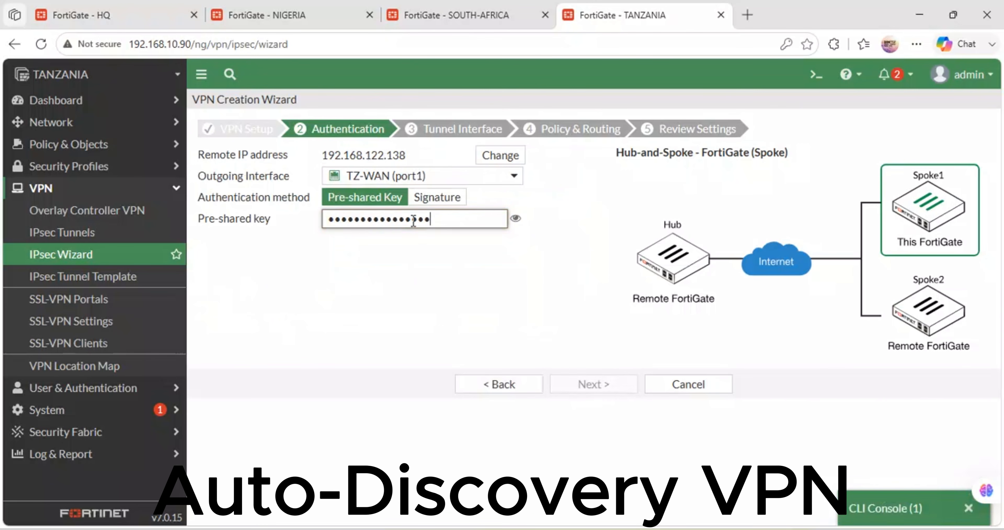
{"action": "key", "text": "BackSpace"}
{"action": "key", "text": "BackSpace"}
{"action": "key", "text": "BackSpace"}
{"action": "key", "text": "BackSpace"}
{"action": "key", "text": "BackSpace"}
{"action": "key", "text": "BackSpace"}
{"action": "key", "text": "BackSpace"}
{"action": "key", "text": "BackSpace"}
{"action": "key", "text": "BackSpace"}
{"action": "key", "text": "BackSpace"}
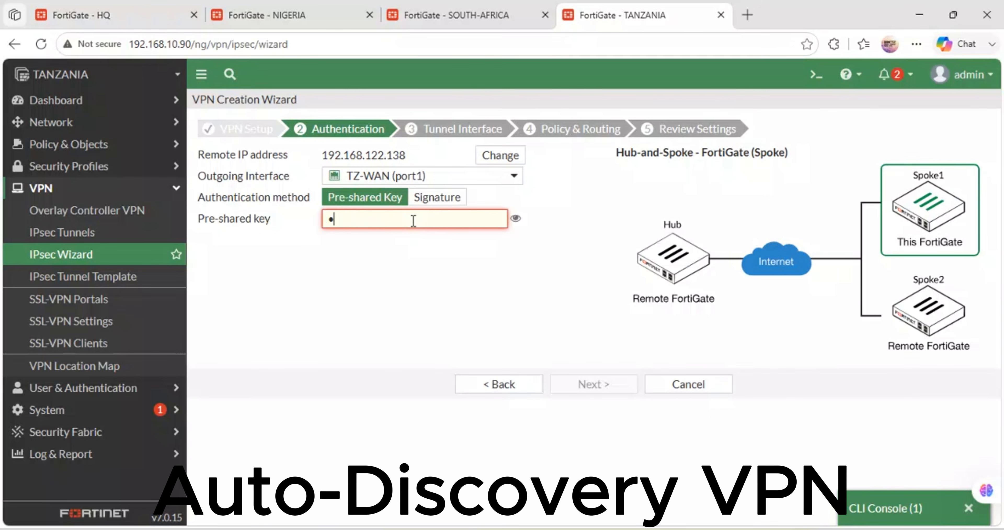
{"action": "type", "text": "•••••••"}
{"action": "left_click", "coordinate": [590, 386]}
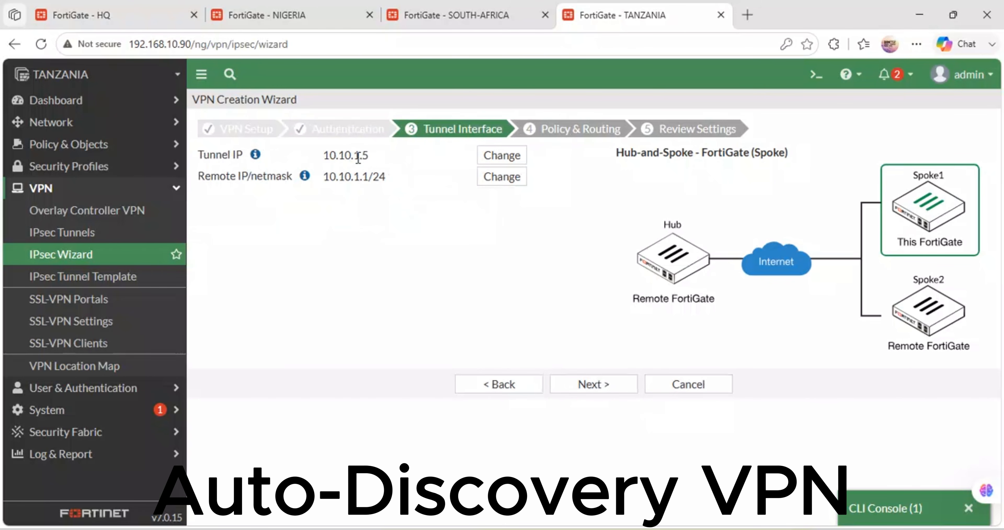
{"action": "left_click", "coordinate": [591, 384]}
Step: Choose TZ-LAN (port2) as the local interface for TZ-VPN and create the VPN from the settings review
{"action": "left_click", "coordinate": [372, 183]}
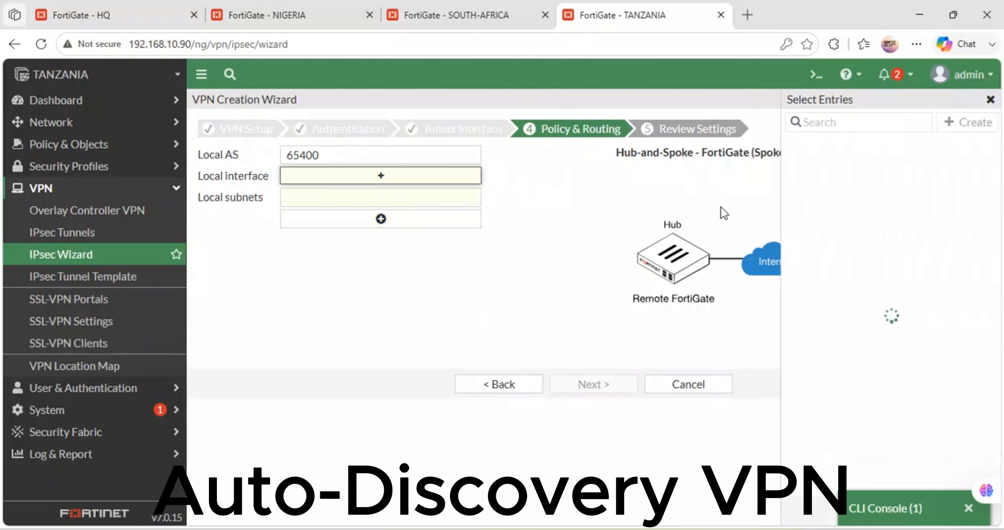
{"action": "left_click", "coordinate": [841, 166]}
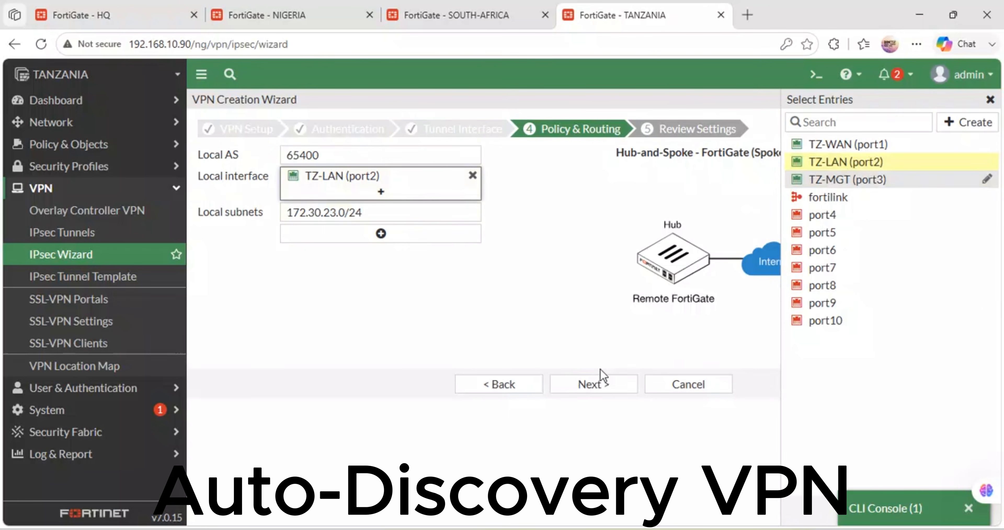
{"action": "left_click", "coordinate": [590, 386]}
{"action": "left_click", "coordinate": [582, 419]}
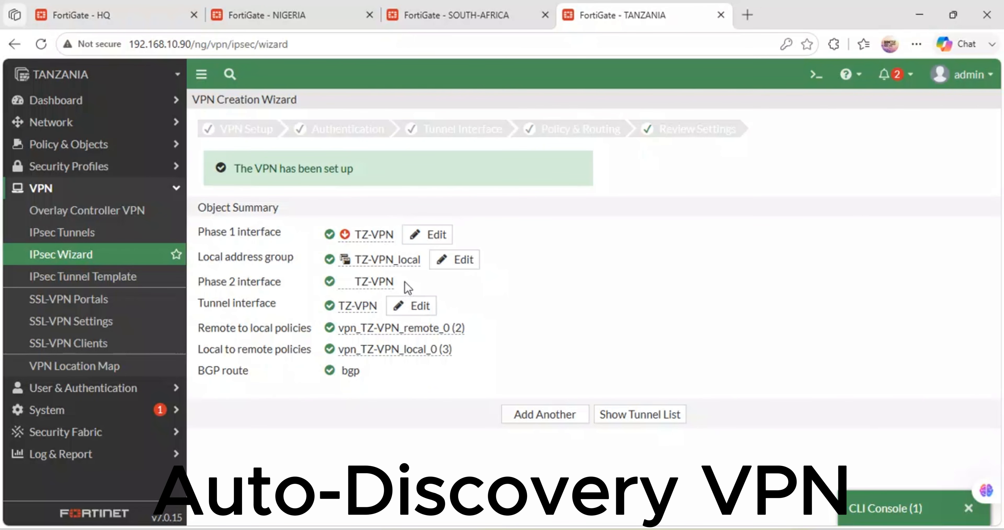
Step: Switch to the HQ FortiGate and open its IPsec tunnel list, declining the offer to save the password
{"action": "left_click", "coordinate": [125, 12]}
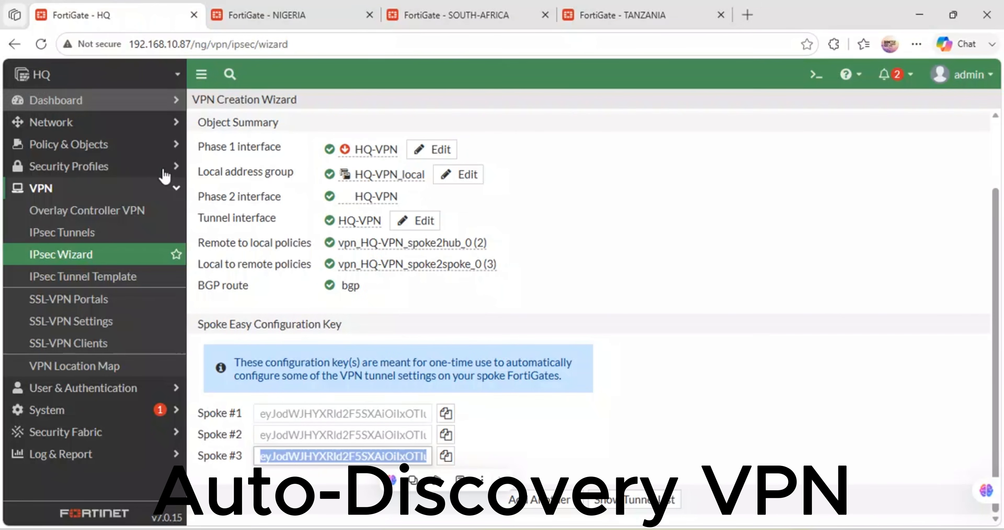
{"action": "left_click", "coordinate": [61, 234]}
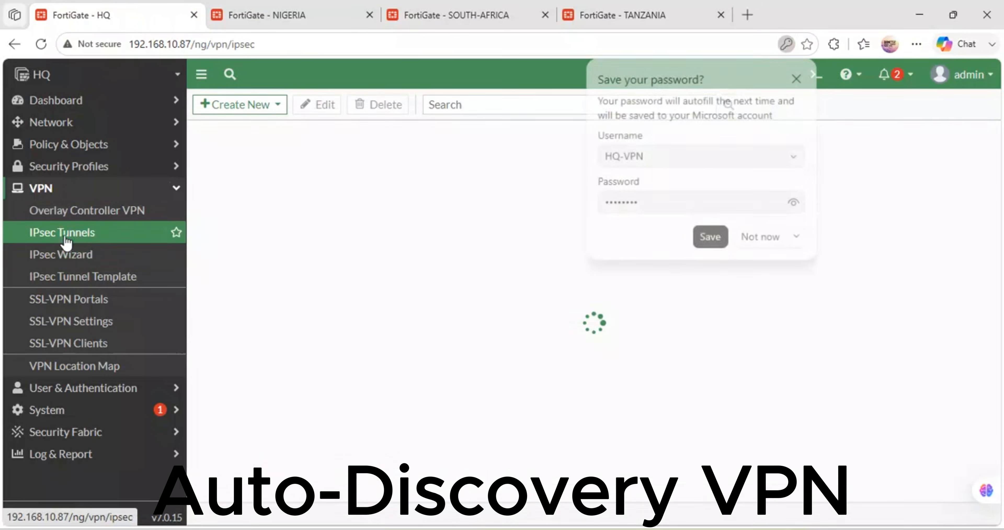
{"action": "left_click", "coordinate": [750, 240]}
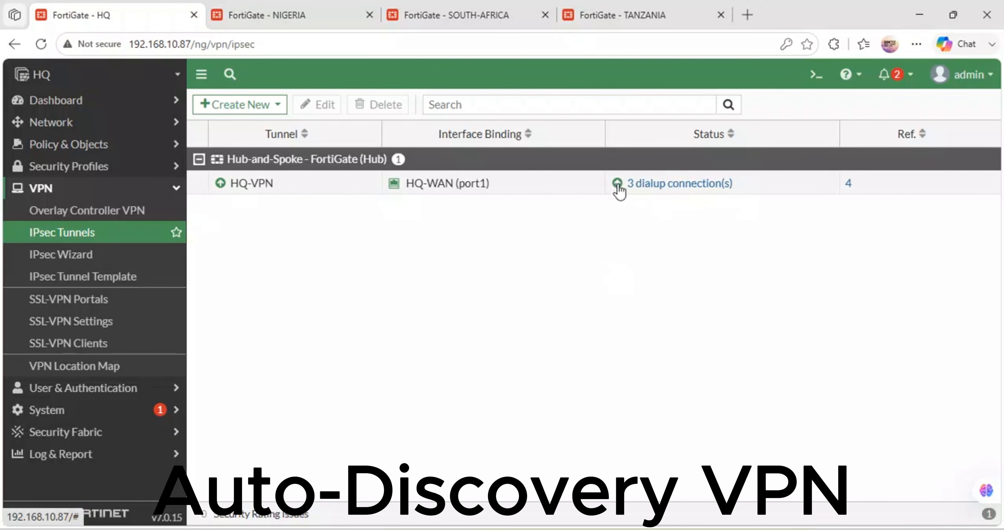
Step: Look through the VPN pages of the NIGERIA, SOUTH-AFRICA and TANZANIA FortiGates
{"action": "left_click", "coordinate": [327, 9]}
{"action": "left_click", "coordinate": [436, 8]}
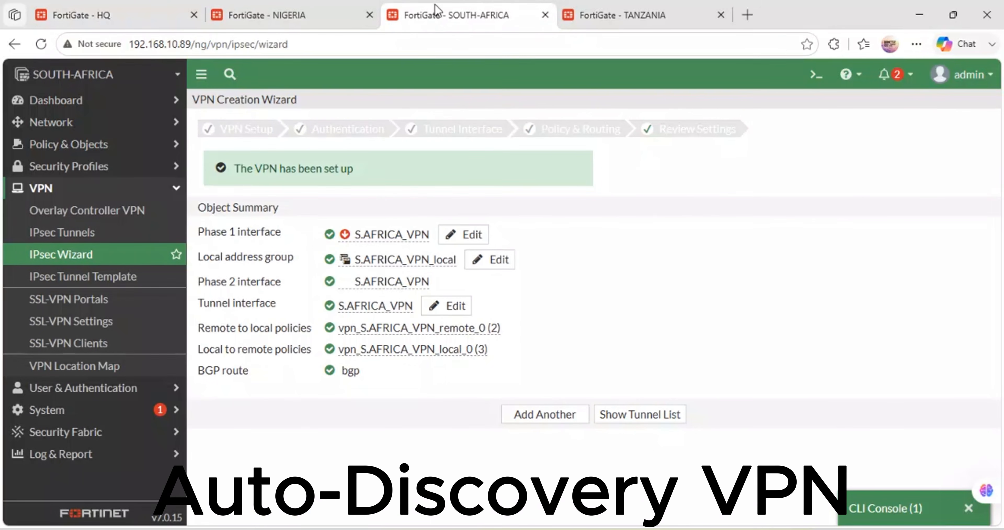
{"action": "left_click", "coordinate": [585, 9]}
{"action": "left_click", "coordinate": [288, 9]}
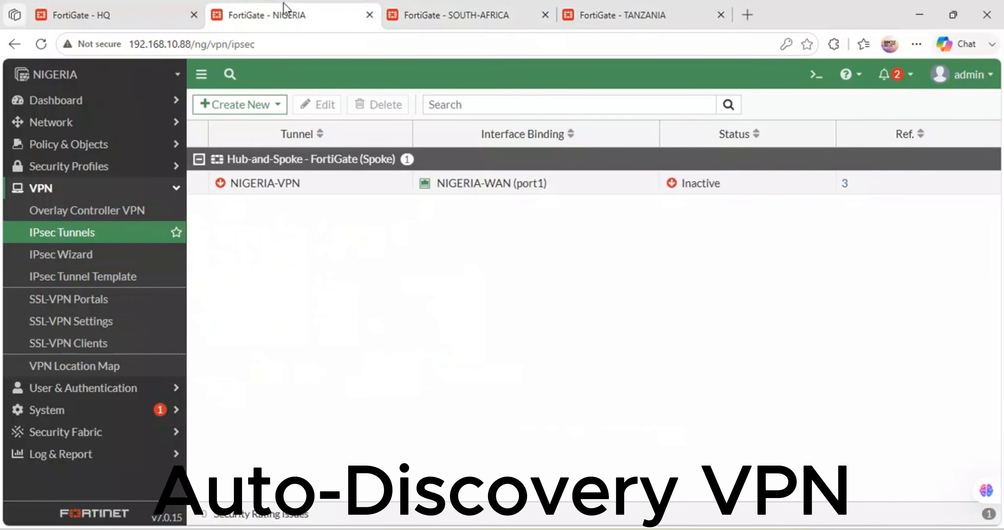
{"action": "left_click", "coordinate": [469, 9]}
{"action": "left_click", "coordinate": [643, 11]}
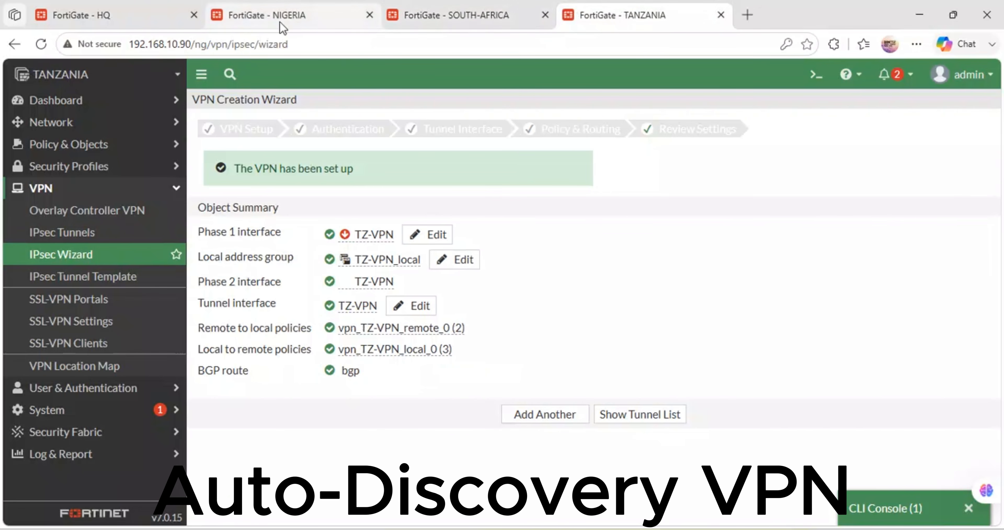
Step: Return to the HQ FortiGate and open the IPsec monitor for the dialup connections of HQ-VPN
{"action": "left_click", "coordinate": [111, 11]}
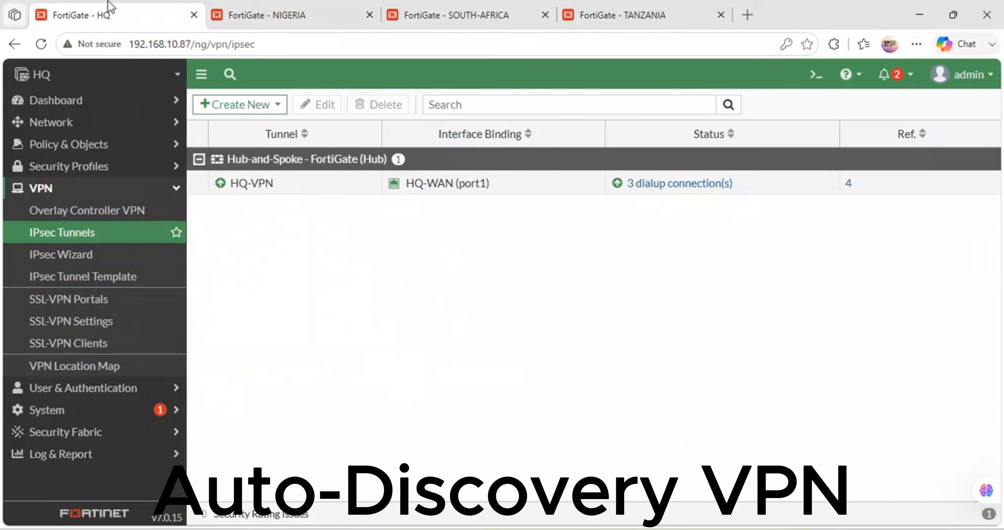
{"action": "left_click", "coordinate": [744, 191]}
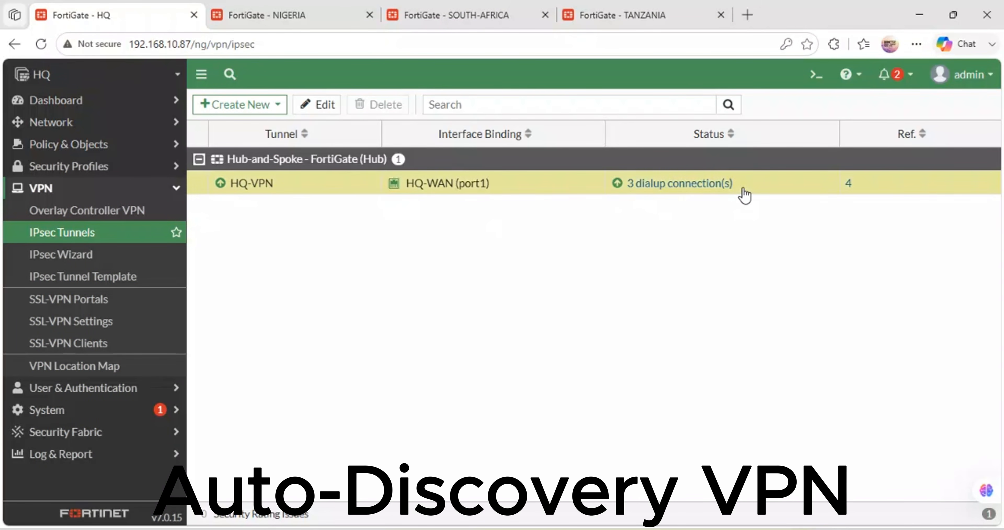
{"action": "left_click", "coordinate": [615, 184]}
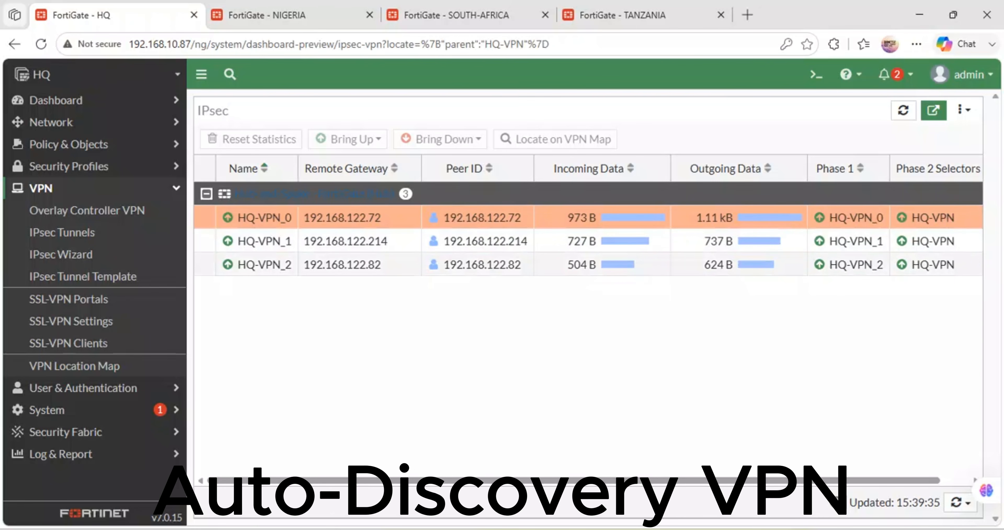
{"action": "mouse_move", "coordinate": [377, 529]}
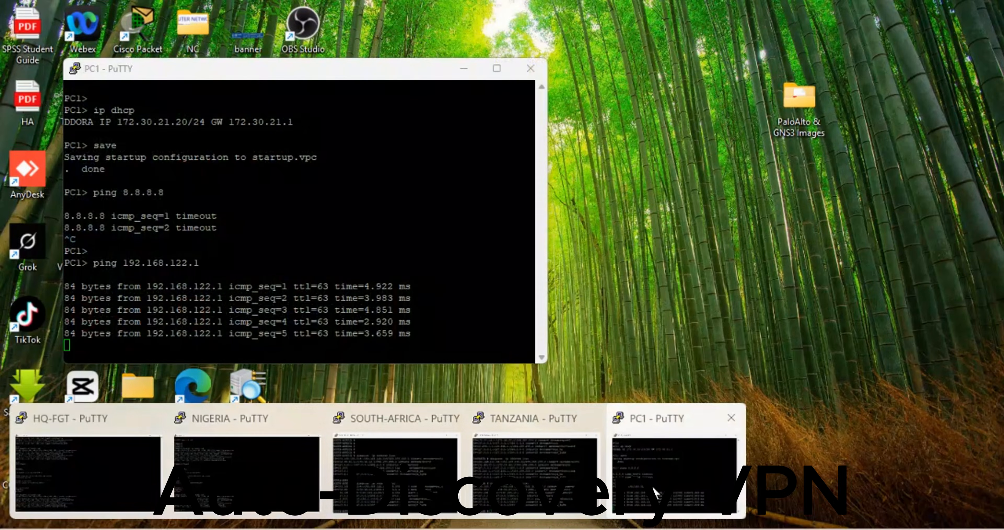
{"action": "left_click", "coordinate": [656, 494]}
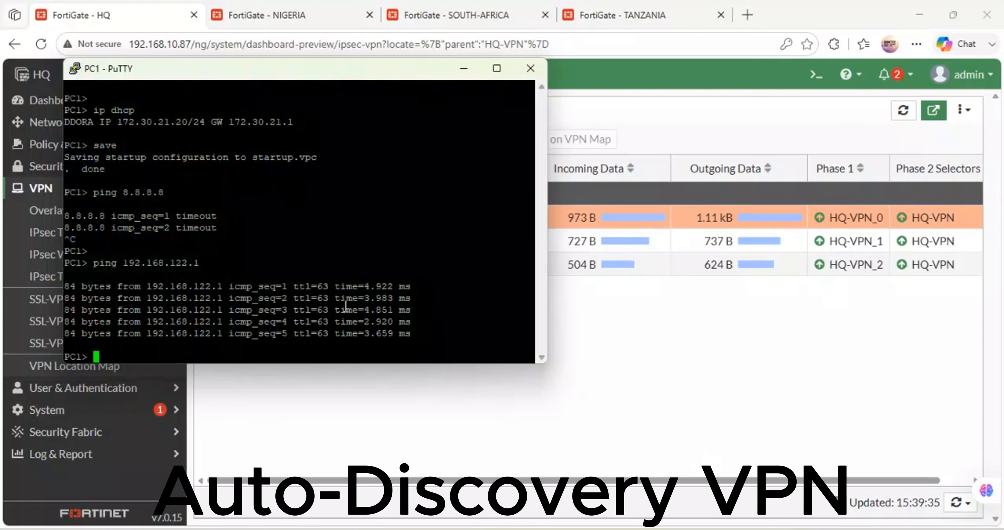
{"action": "left_click", "coordinate": [743, 384]}
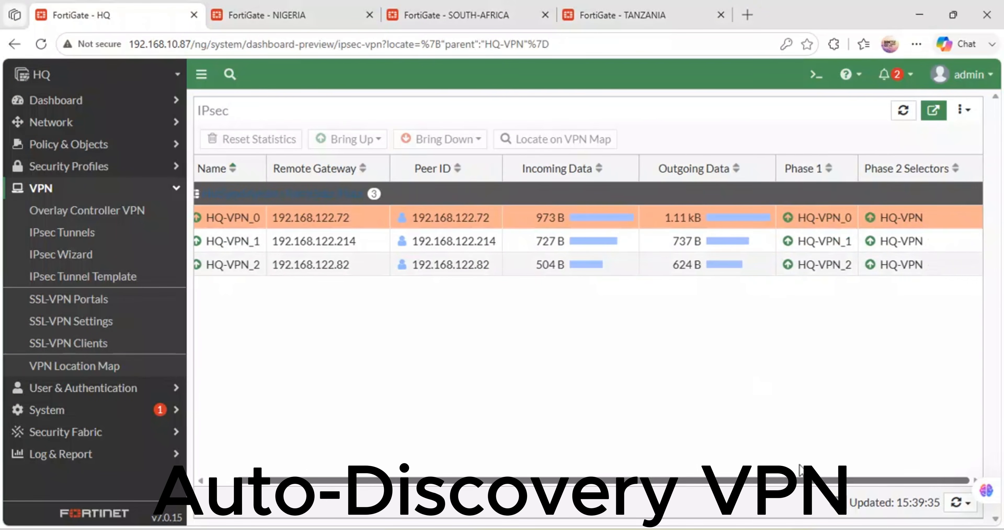
Step: Reload the web pages of the NIGERIA, SOUTH-AFRICA and TANZANIA FortiGates to refresh their VPN status
{"action": "left_click", "coordinate": [236, 8]}
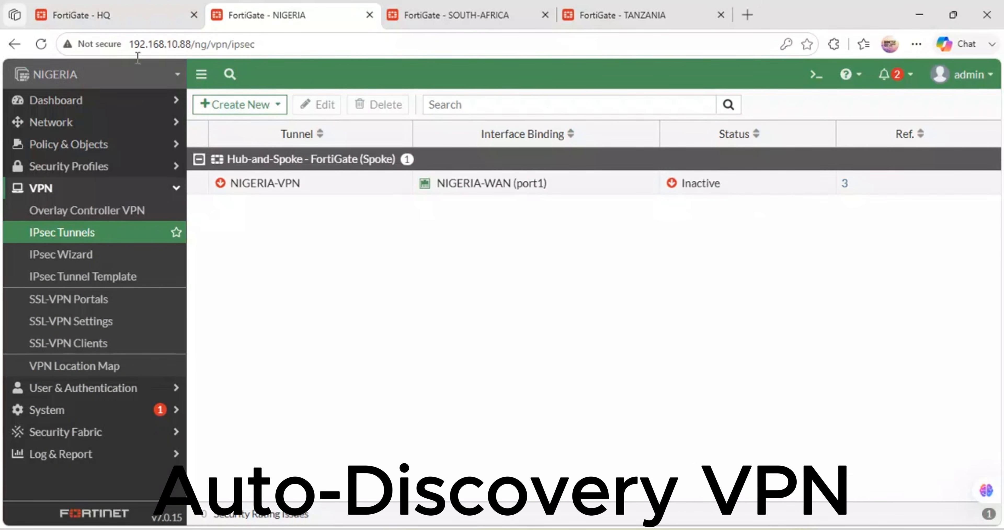
{"action": "left_click", "coordinate": [41, 44]}
{"action": "left_click", "coordinate": [401, 15]}
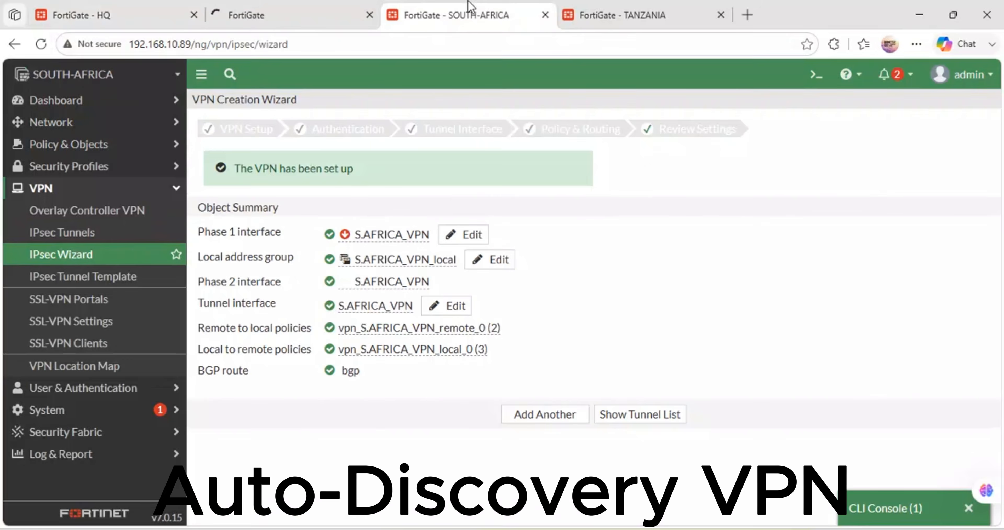
{"action": "left_click", "coordinate": [41, 43]}
{"action": "left_click", "coordinate": [640, 12]}
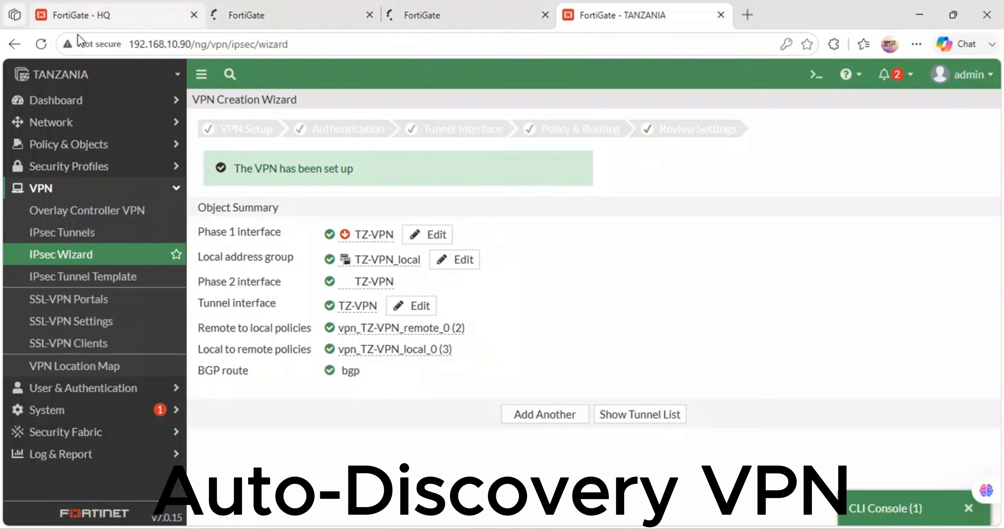
{"action": "left_click", "coordinate": [47, 44]}
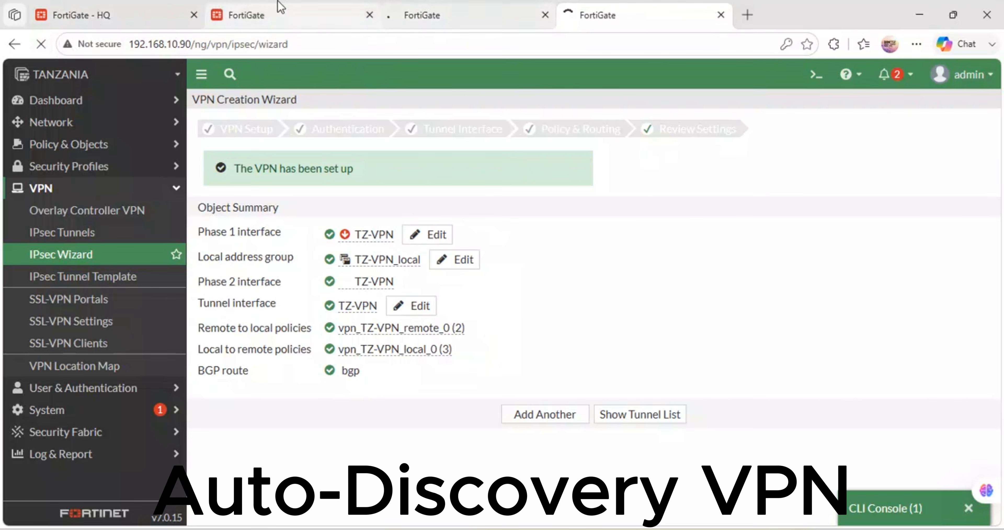
{"action": "left_click", "coordinate": [280, 8]}
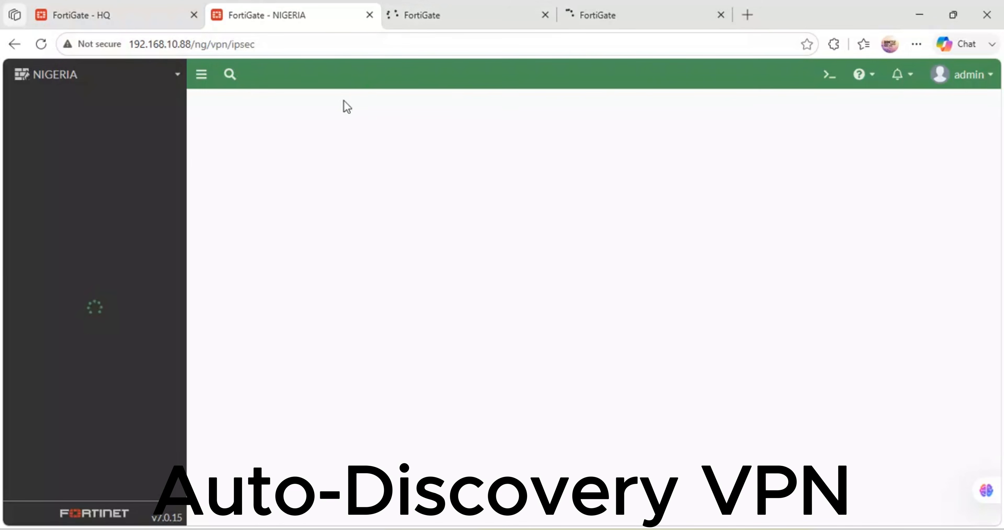
{"action": "left_click", "coordinate": [478, 7]}
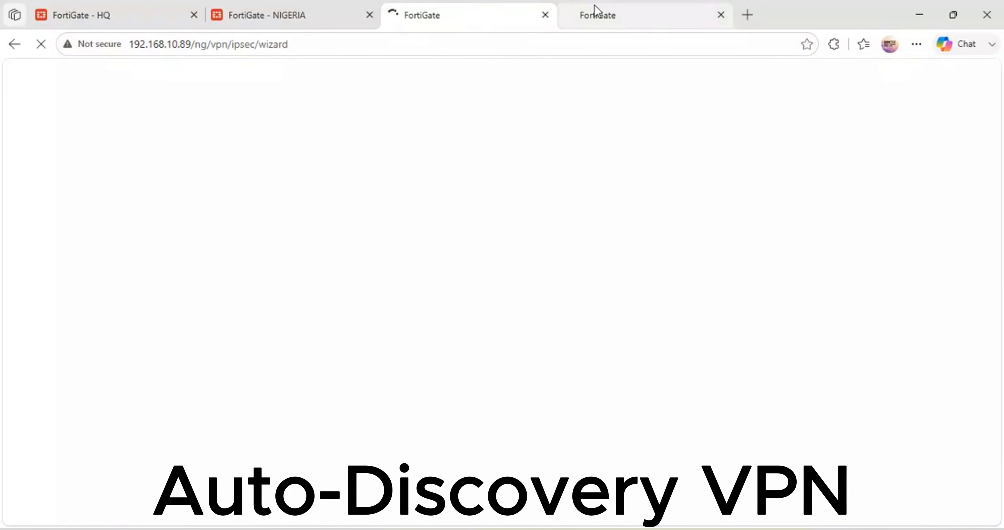
Step: Switch to the NIGERIA FortiGate and open the IPsec monitor for NIGERIA-VPN to check its Phase 1 and Phase 2 status
{"action": "left_click", "coordinate": [292, 16]}
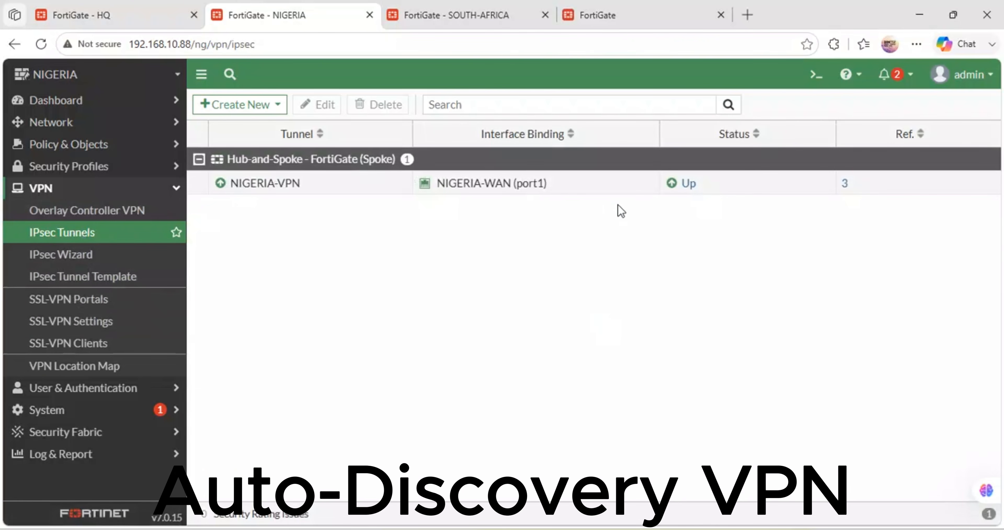
{"action": "double_click", "coordinate": [701, 191]}
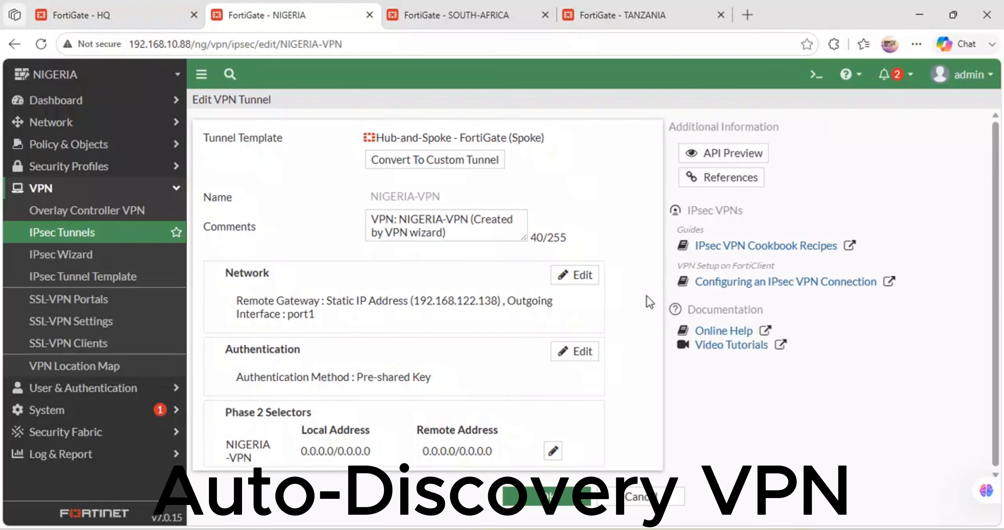
{"action": "left_click", "coordinate": [552, 499]}
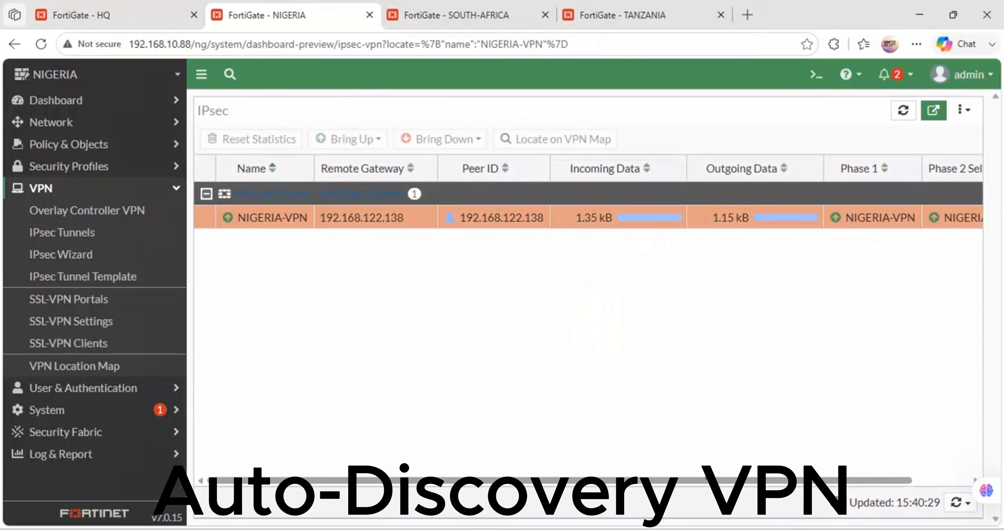
{"action": "left_click_drag", "start_coordinate": [707, 481], "coordinate": [784, 480]}
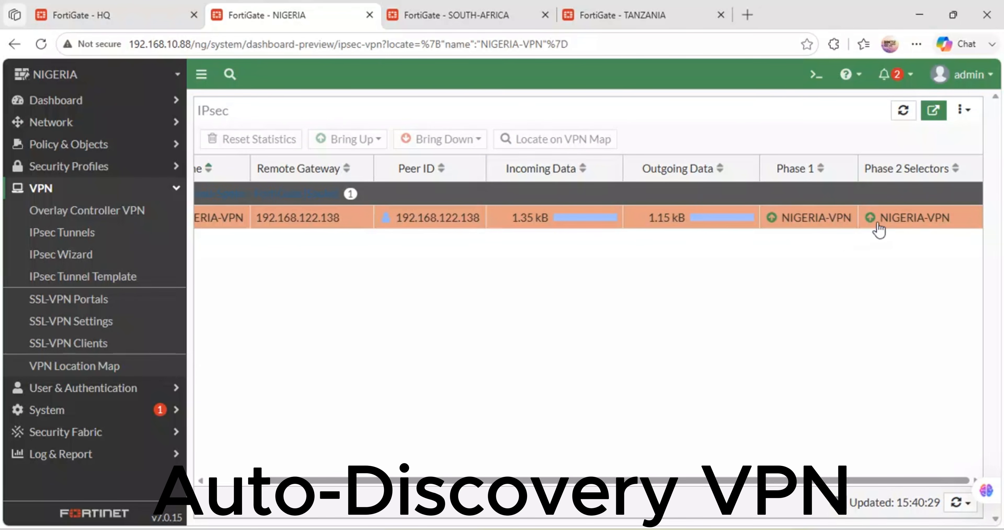
Step: Open the IPsec tunnel list on the SOUTH-AFRICA FortiGate and view the settings of S.AFRICA_VPN, then return to the list
{"action": "left_click", "coordinate": [440, 15]}
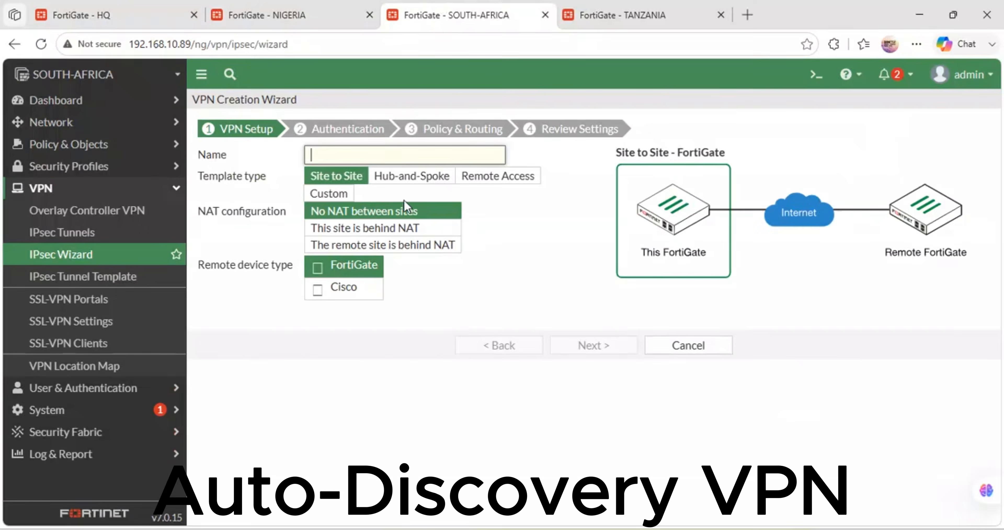
{"action": "left_click", "coordinate": [64, 234]}
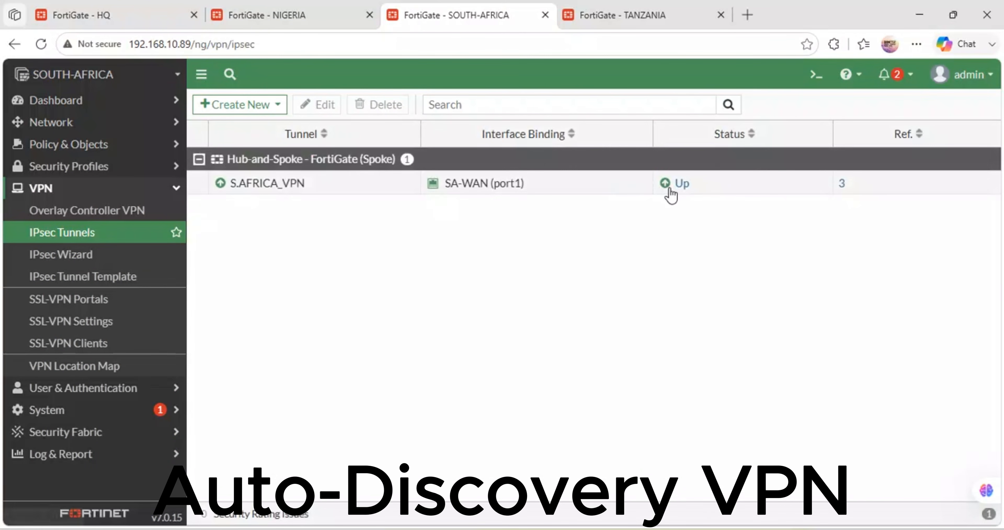
{"action": "double_click", "coordinate": [669, 192]}
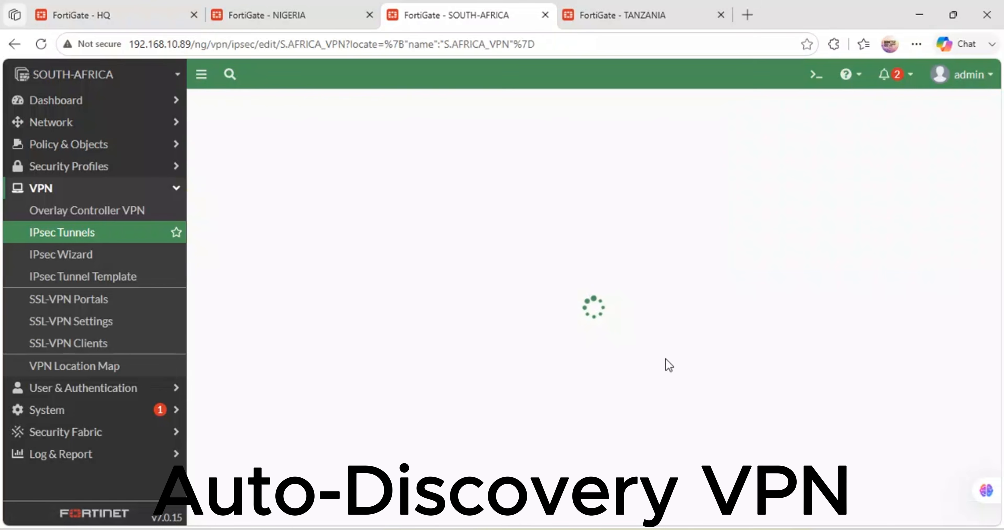
{"action": "left_click", "coordinate": [562, 494]}
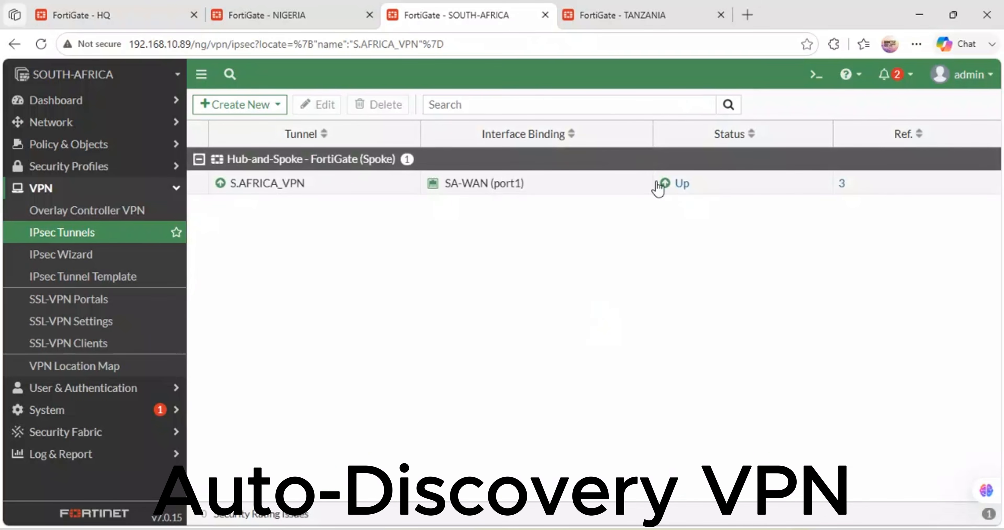
Step: Try to open the IPsec monitor from the S.AFRICA_VPN entry, closing the tunnel settings each time they open
{"action": "double_click", "coordinate": [658, 184]}
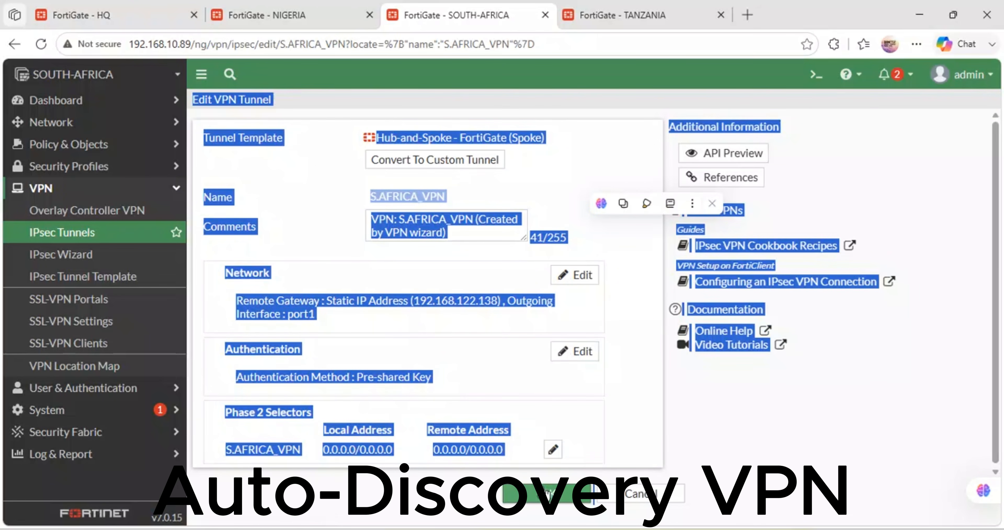
{"action": "left_click", "coordinate": [581, 492]}
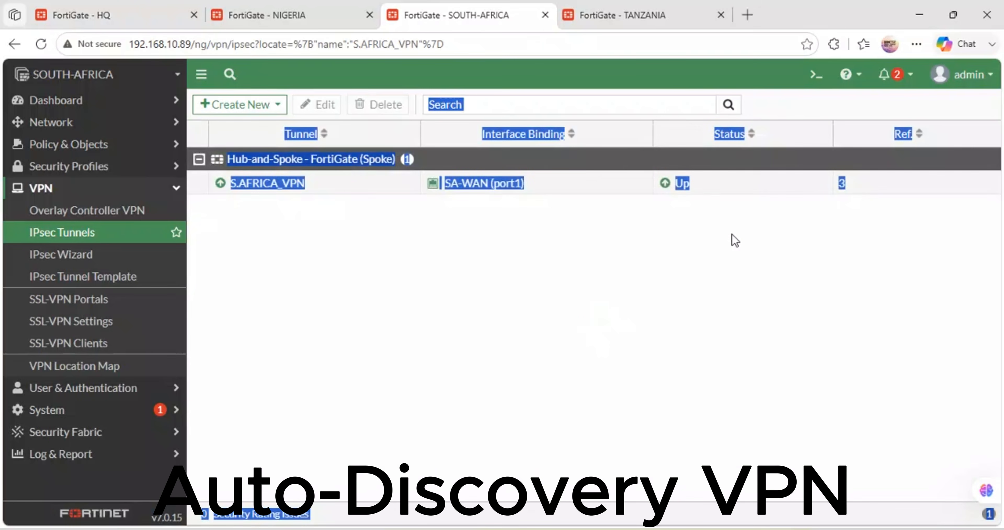
{"action": "left_click", "coordinate": [702, 196]}
{"action": "double_click", "coordinate": [690, 188]}
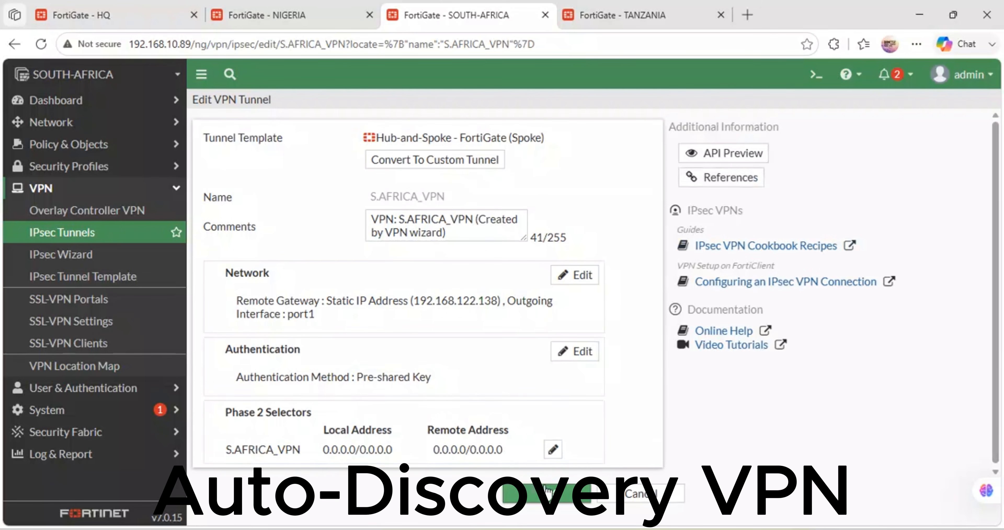
{"action": "left_click", "coordinate": [569, 492]}
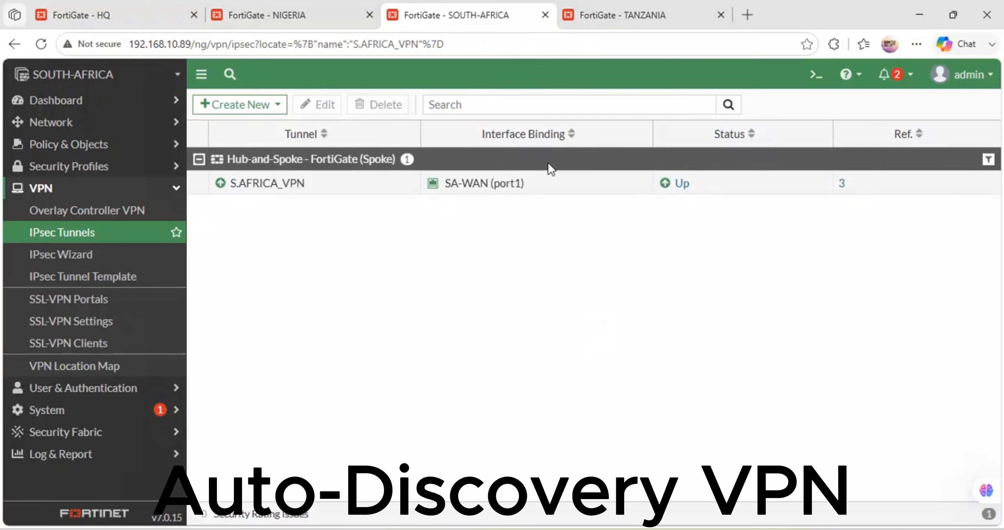
{"action": "double_click", "coordinate": [547, 181]}
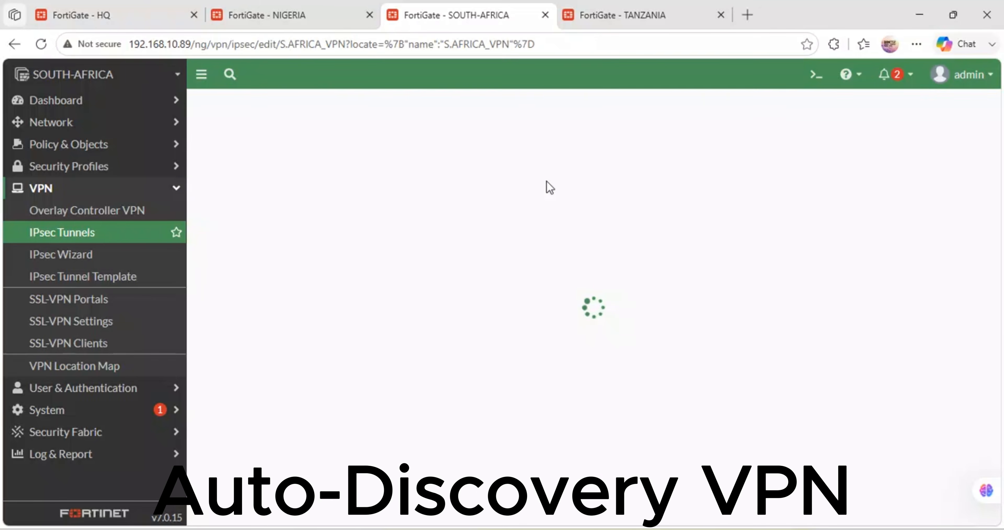
{"action": "left_click", "coordinate": [529, 497]}
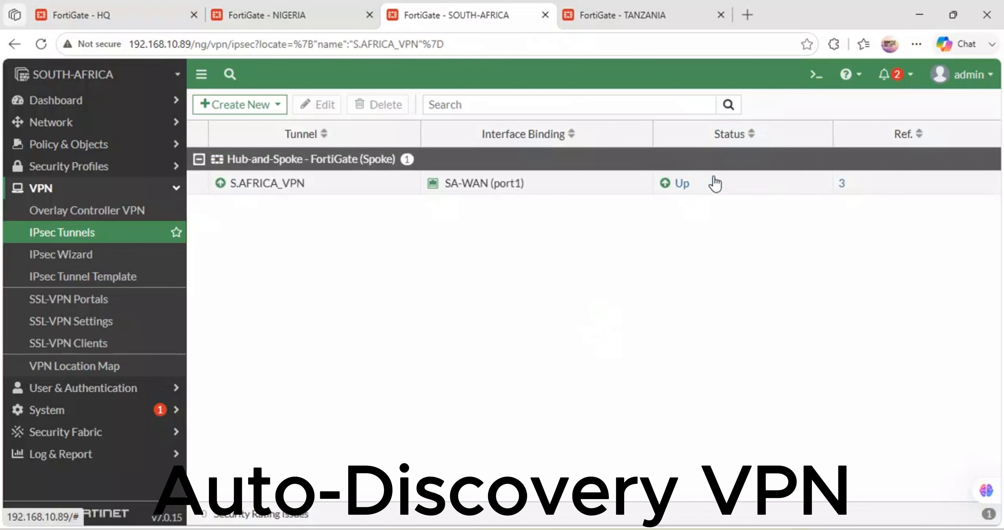
{"action": "double_click", "coordinate": [740, 187]}
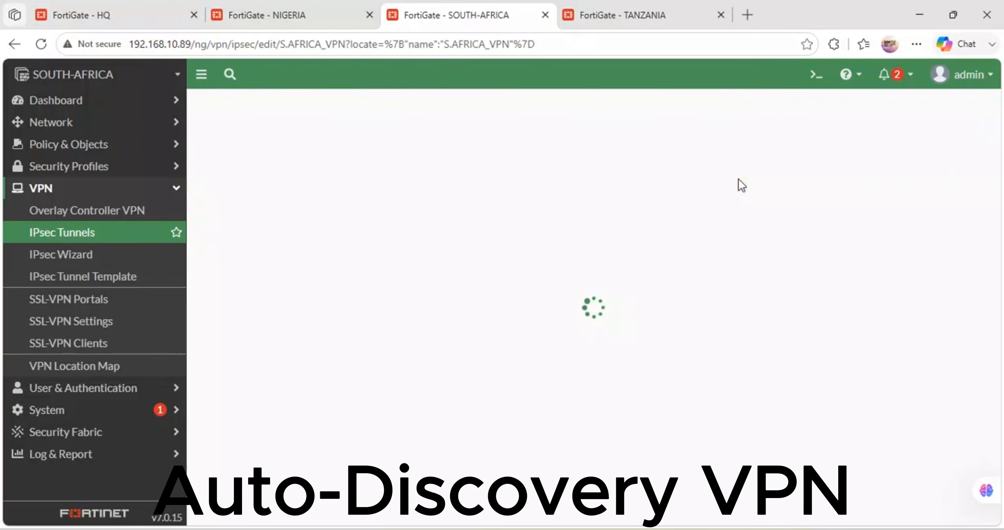
{"action": "left_click", "coordinate": [530, 500]}
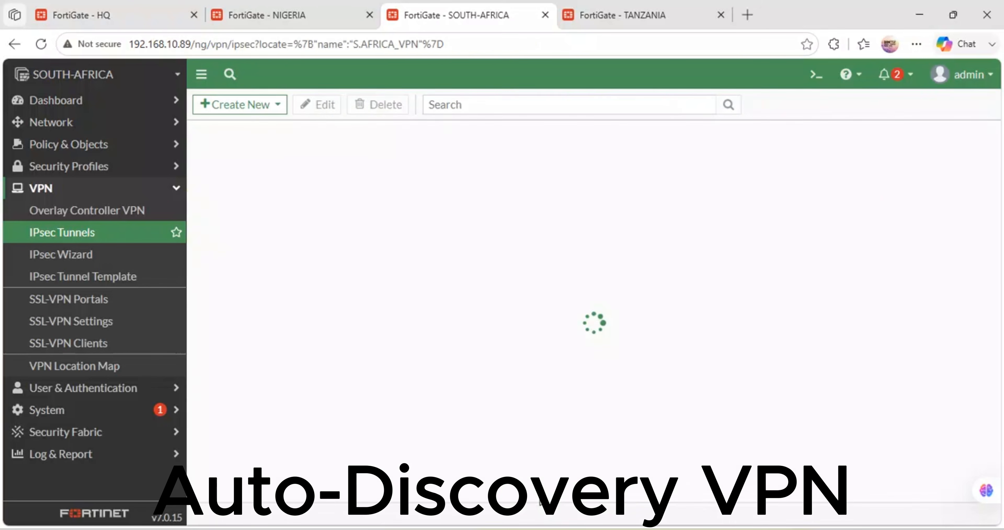
{"action": "left_click", "coordinate": [615, 190]}
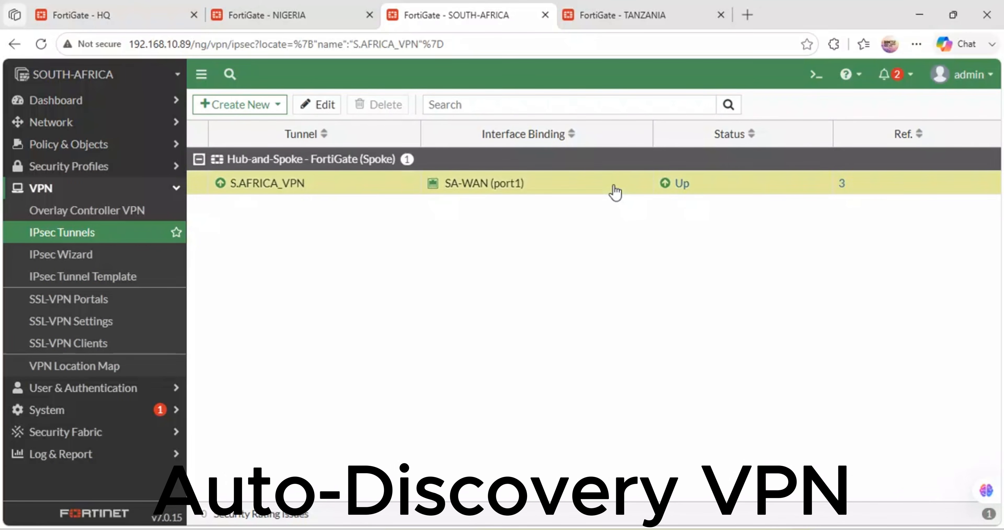
{"action": "double_click", "coordinate": [696, 189]}
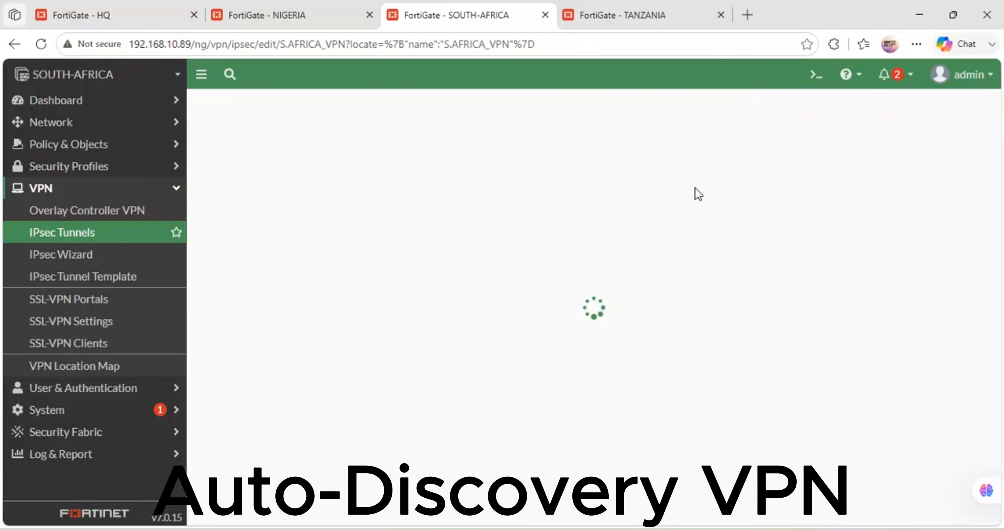
{"action": "left_click", "coordinate": [516, 495]}
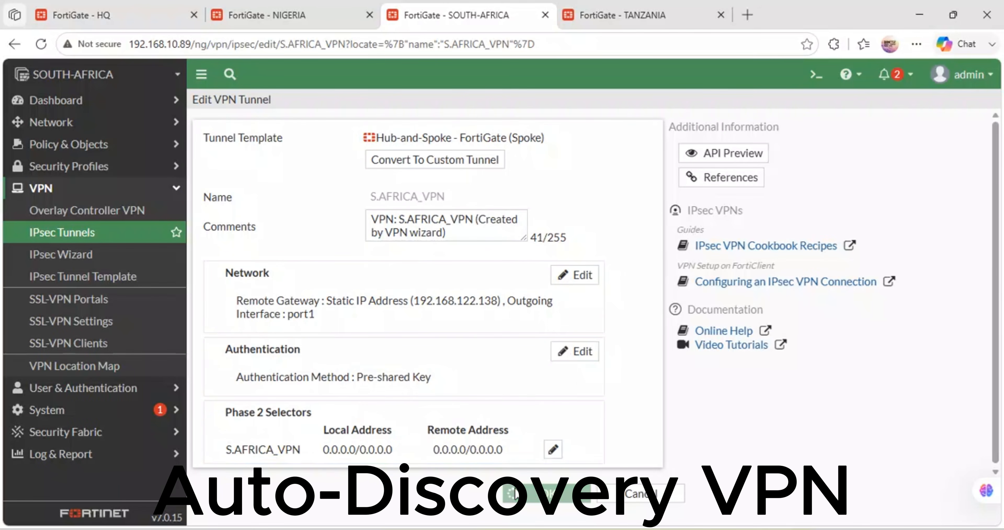
Step: Open the IPsec tunnel list on the TANZANIA FortiGate and view the settings of TZ-VPN before returning to the list
{"action": "left_click", "coordinate": [659, 12]}
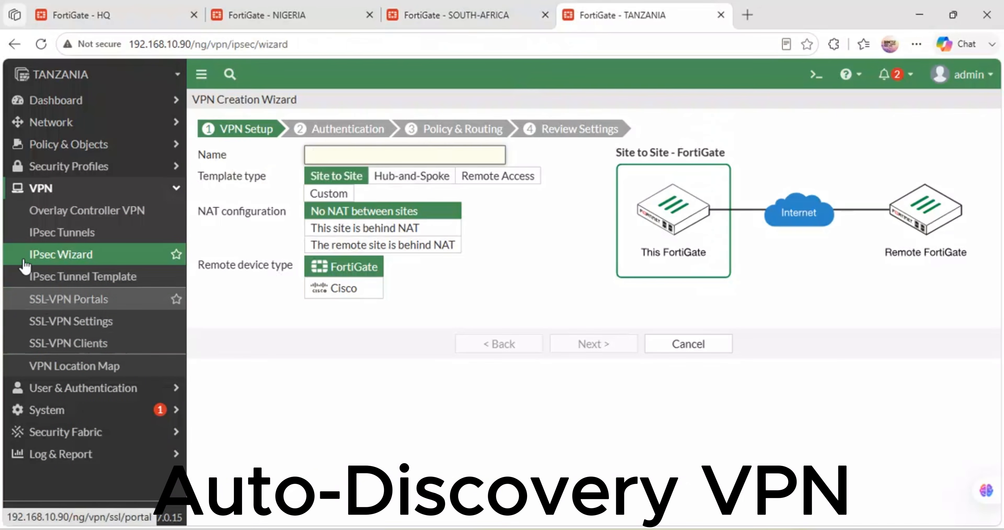
{"action": "left_click", "coordinate": [43, 233]}
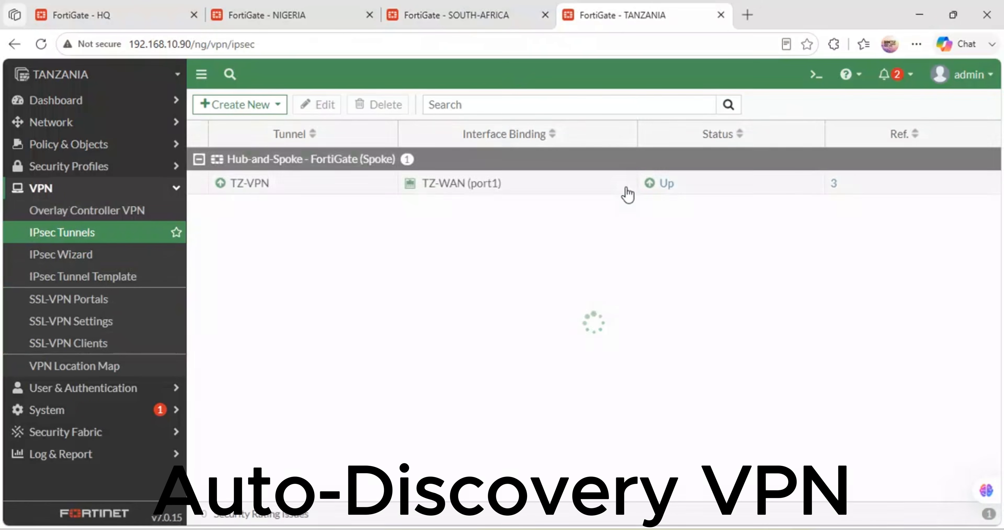
{"action": "double_click", "coordinate": [692, 190]}
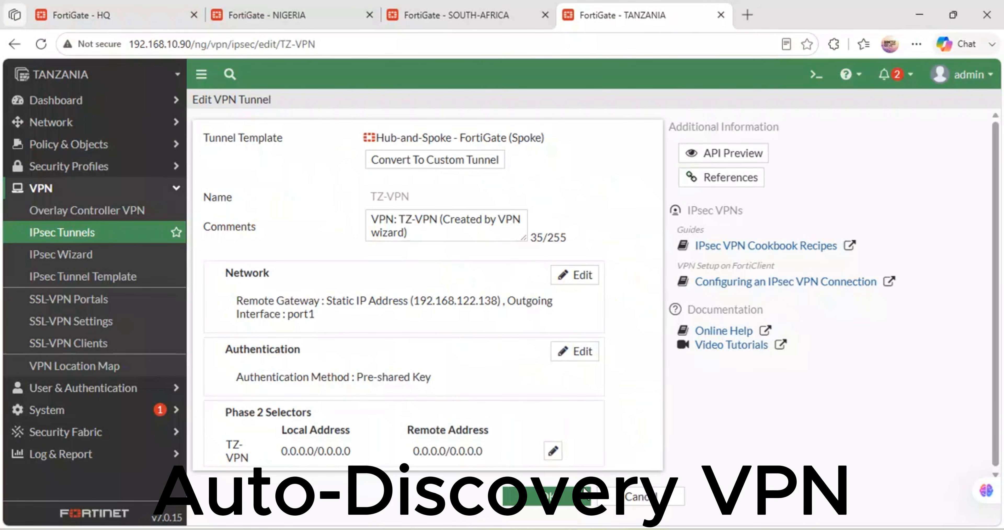
{"action": "left_click", "coordinate": [583, 488]}
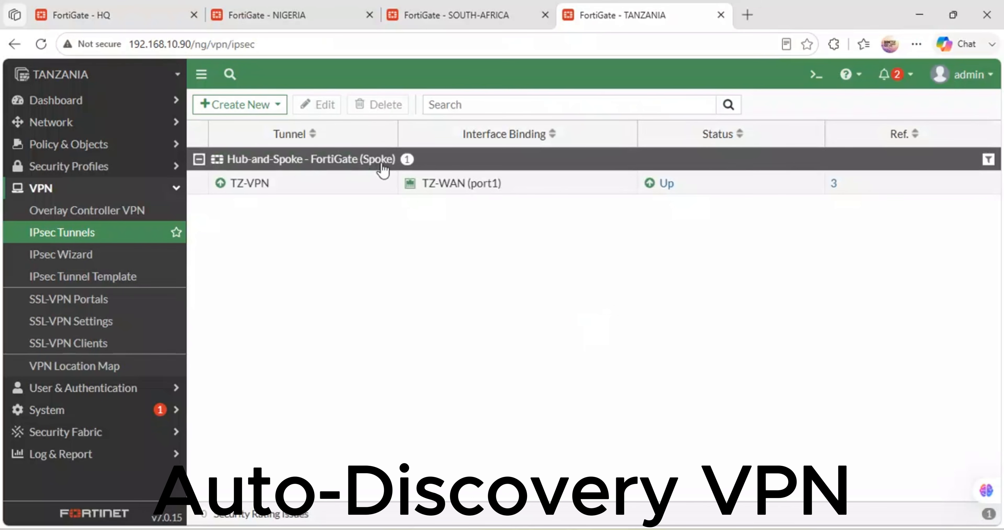
{"action": "left_click", "coordinate": [411, 186]}
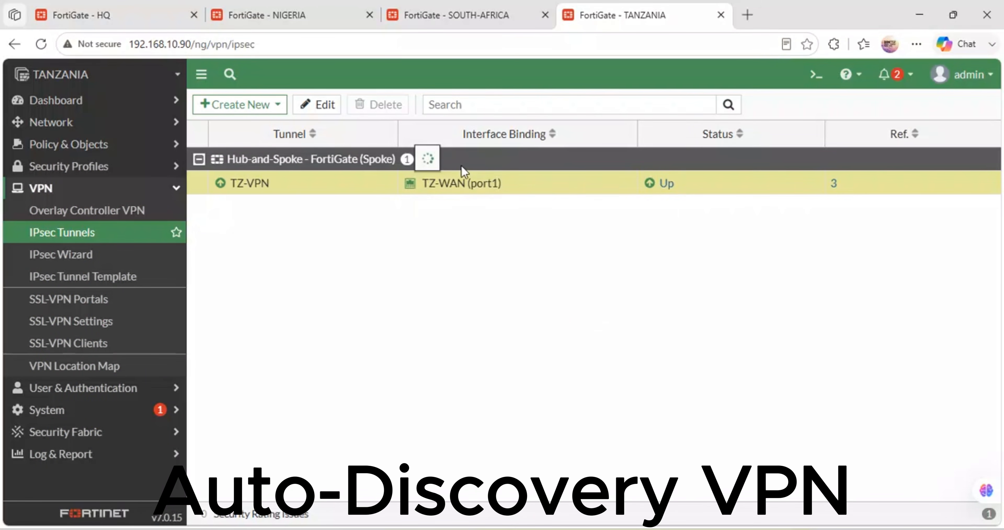
{"action": "double_click", "coordinate": [545, 191]}
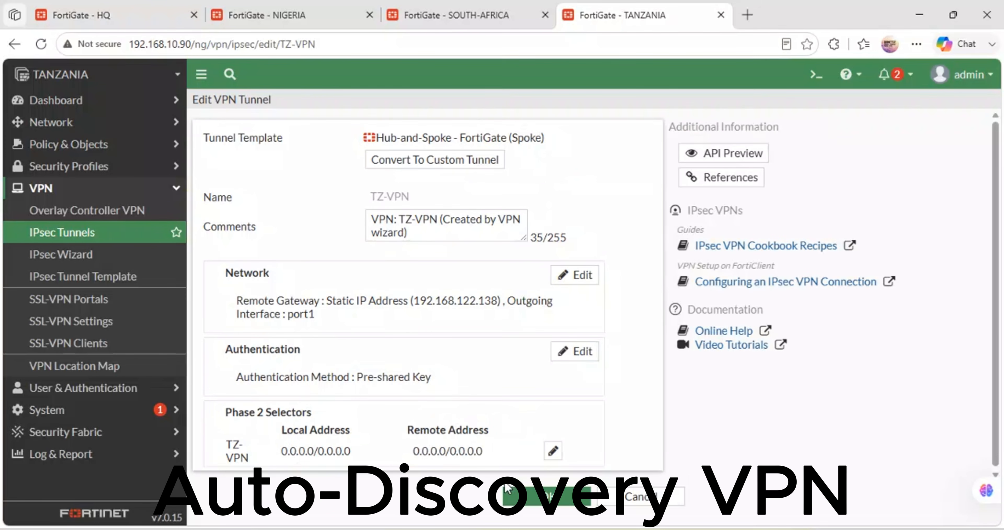
{"action": "left_click", "coordinate": [507, 488]}
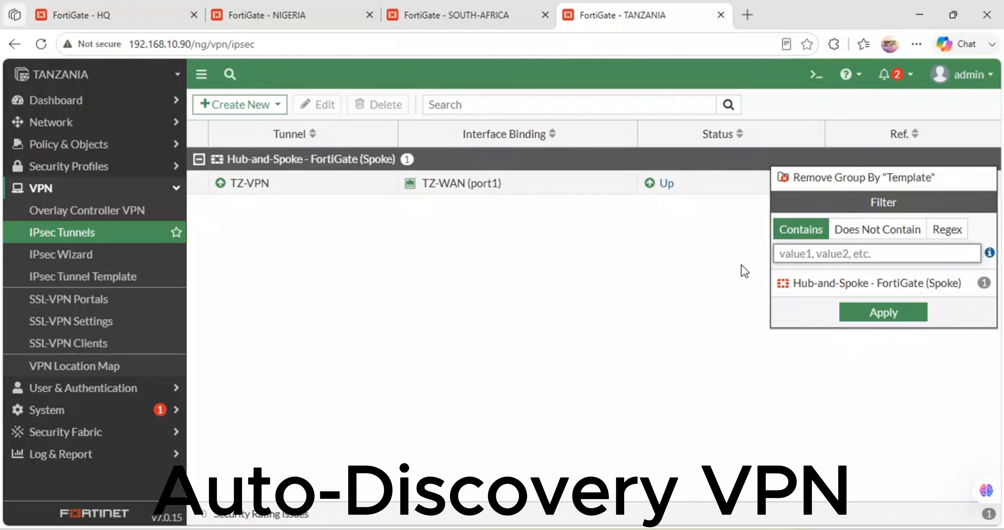
Step: Dismiss the group filter and open the IPsec monitor for TZ-VPN to check its Phase 1 and Phase 2 status
{"action": "left_click", "coordinate": [742, 264]}
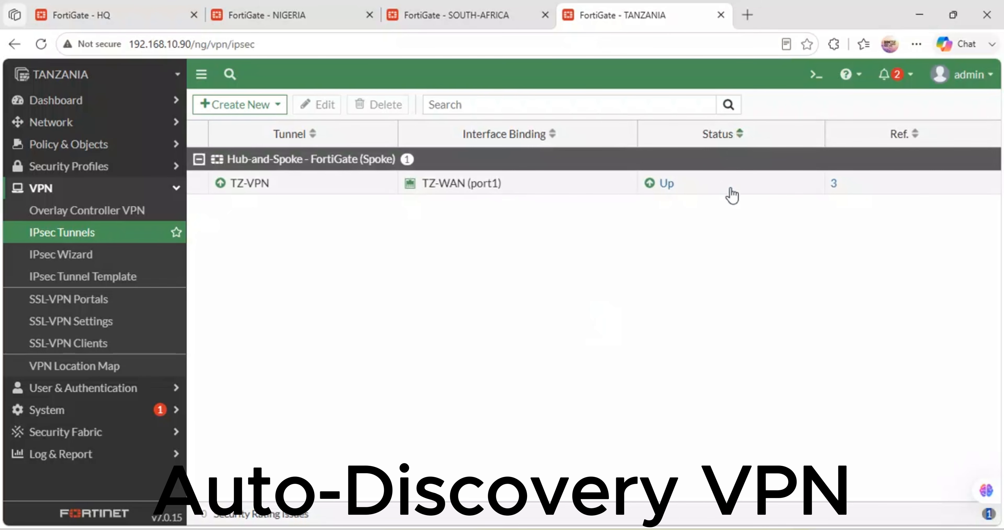
{"action": "left_click", "coordinate": [720, 193]}
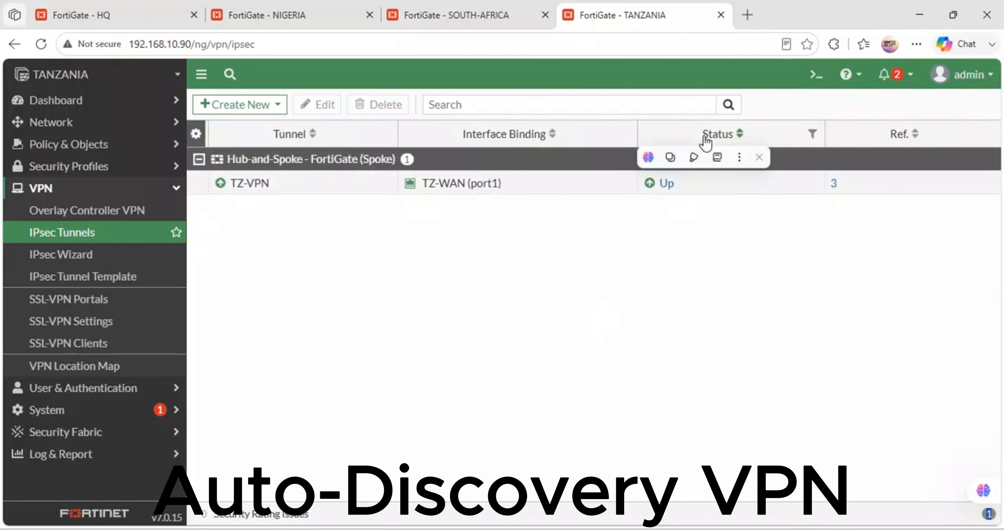
{"action": "double_click", "coordinate": [668, 189]}
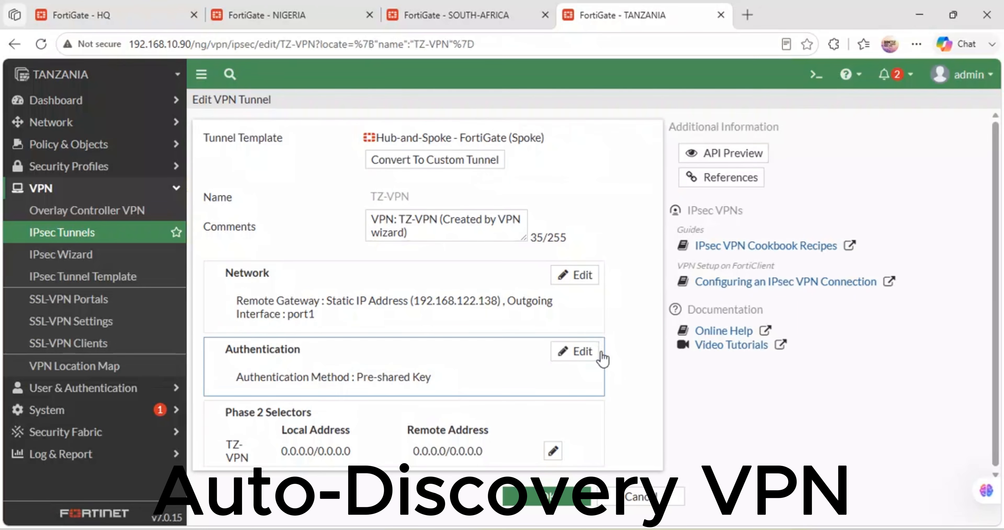
{"action": "left_click", "coordinate": [531, 500]}
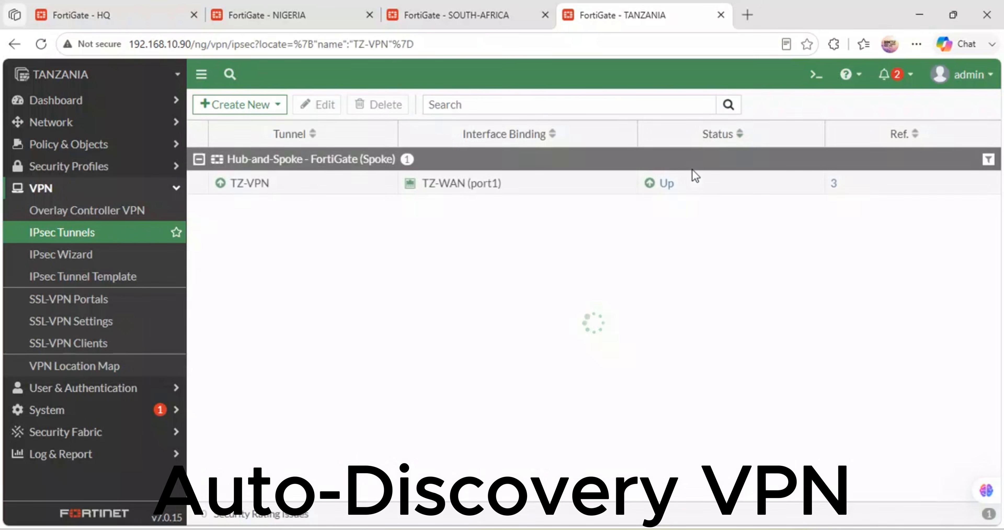
{"action": "left_click", "coordinate": [650, 188]}
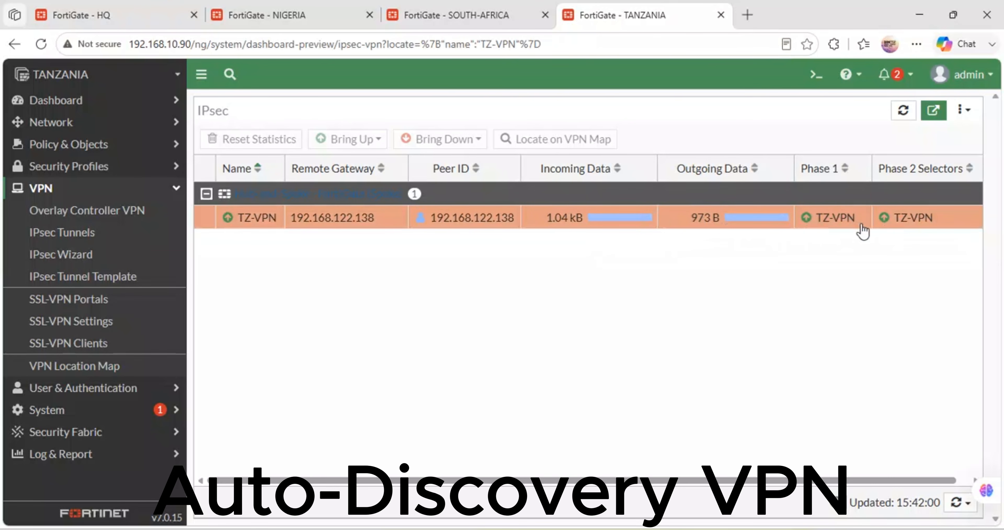
Step: Return to the SOUTH-AFRICA FortiGate and open the IPsec monitor for S.AFRICA_VPN to check its tunnel status
{"action": "left_click", "coordinate": [443, 10]}
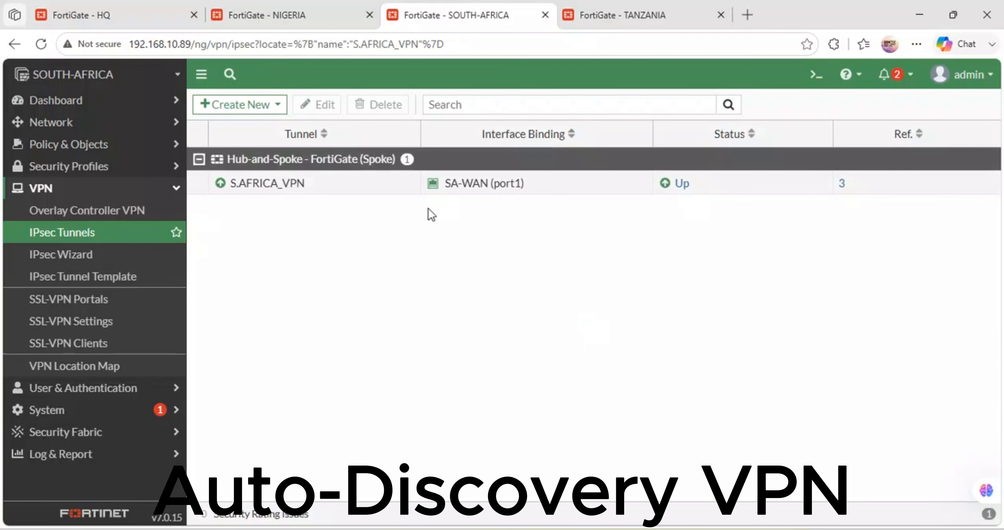
{"action": "left_click", "coordinate": [668, 192]}
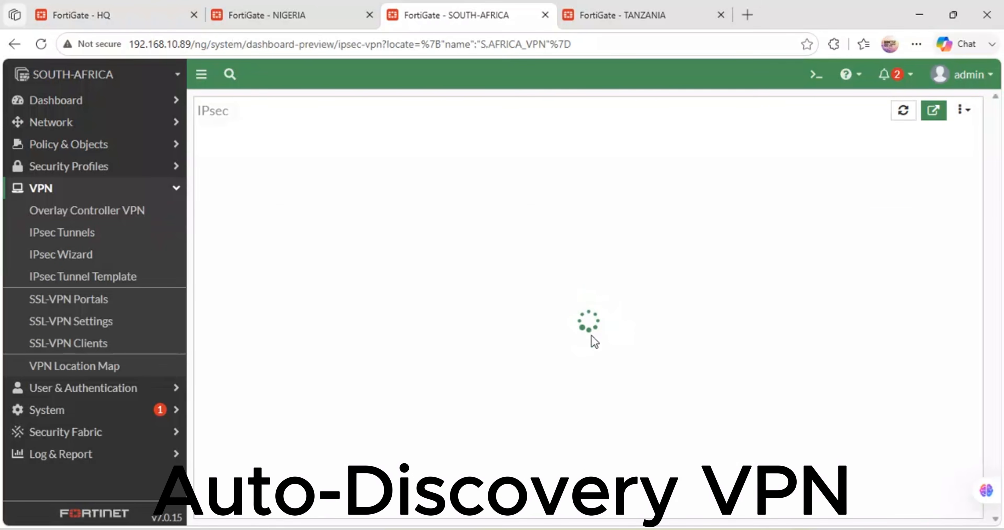
{"action": "left_click_drag", "start_coordinate": [592, 335], "coordinate": [661, 284]}
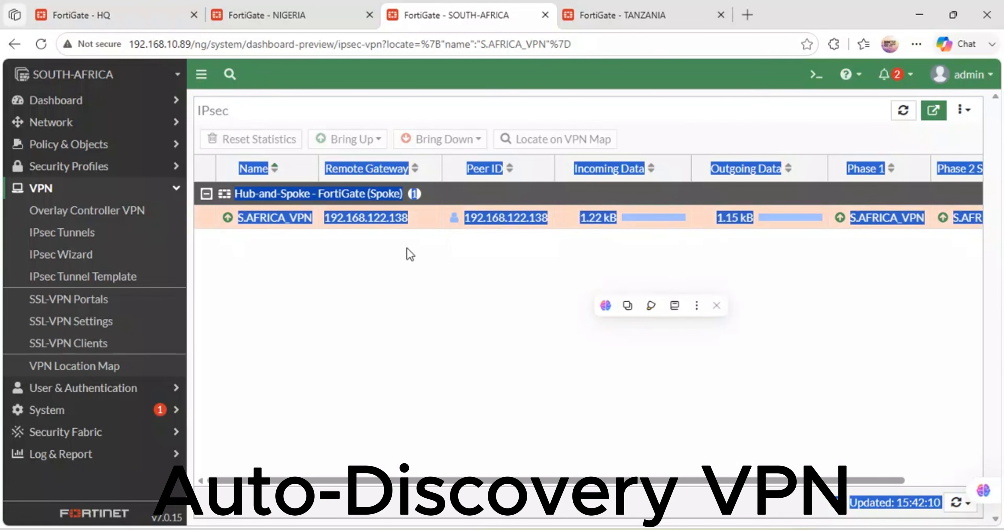
{"action": "left_click", "coordinate": [253, 308]}
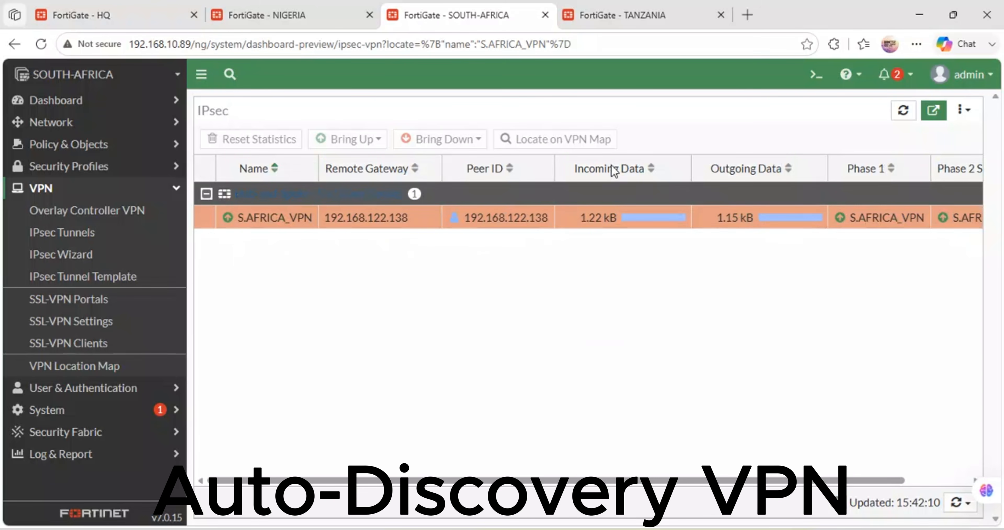
Step: Compare the IPsec monitors of the NIGERIA, SOUTH-AFRICA, TANZANIA and HQ FortiGates to check that every tunnel is up
{"action": "left_click", "coordinate": [304, 8]}
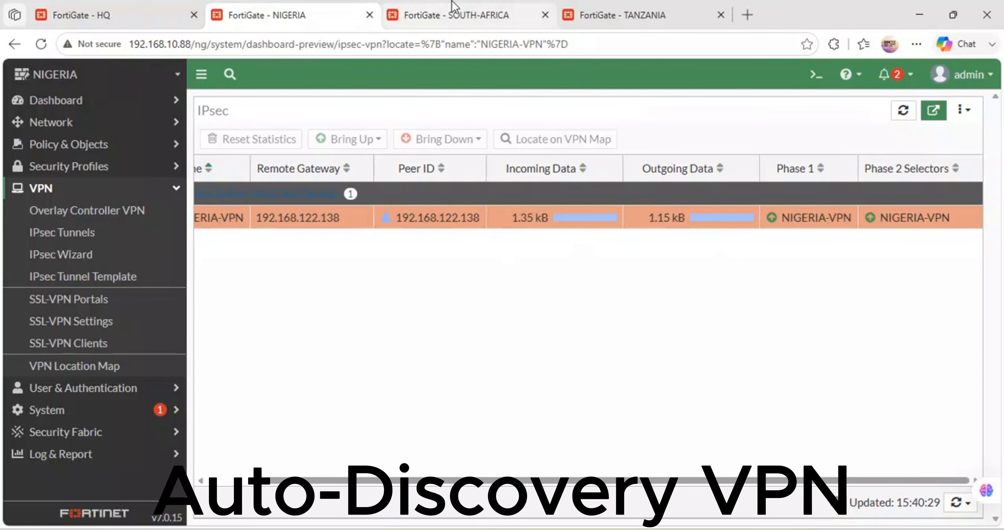
{"action": "left_click", "coordinate": [459, 7]}
{"action": "left_click", "coordinate": [619, 8]}
{"action": "left_click", "coordinate": [97, 8]}
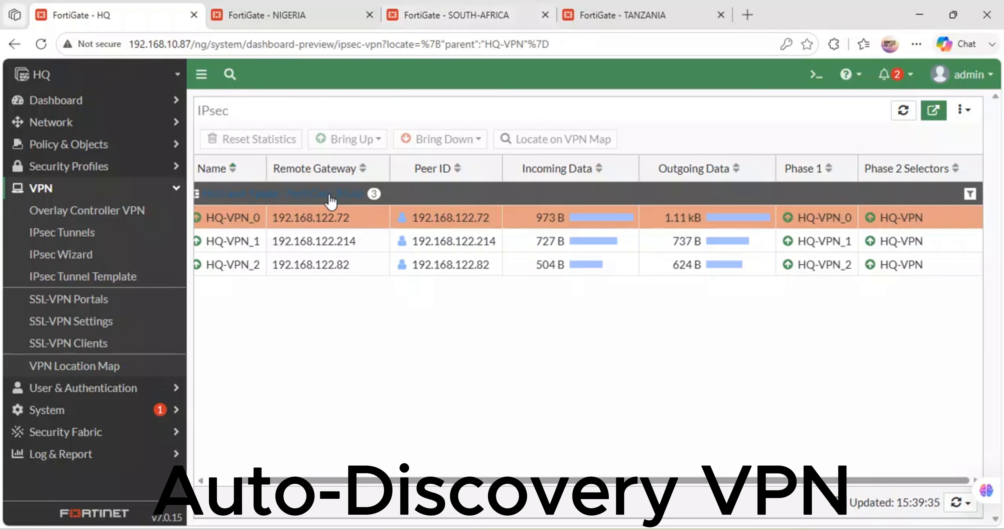
{"action": "left_click", "coordinate": [489, 4]}
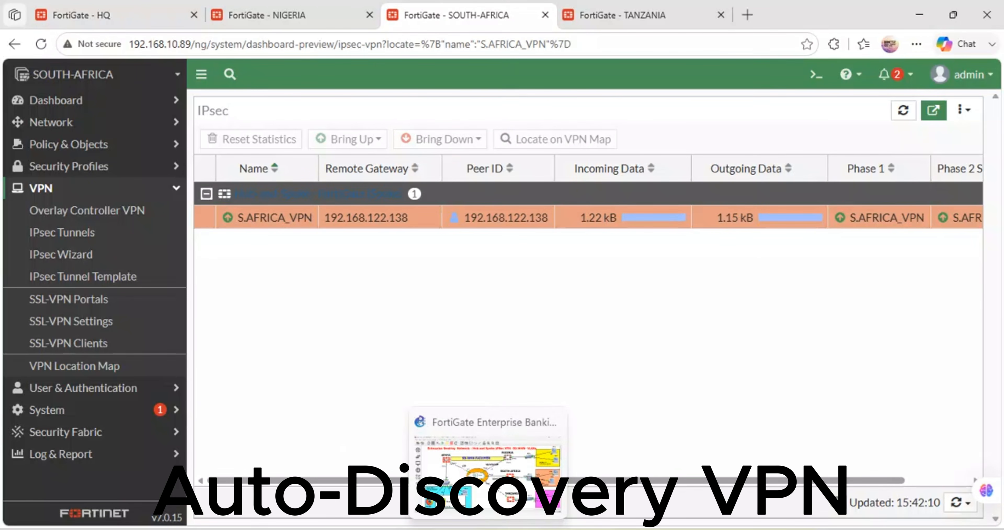
Step: Switch to the GNS3 topology, view the security device templates, and separate the overlapping Port1 and Port3 labels beside HQ-FGT
{"action": "left_click", "coordinate": [483, 489]}
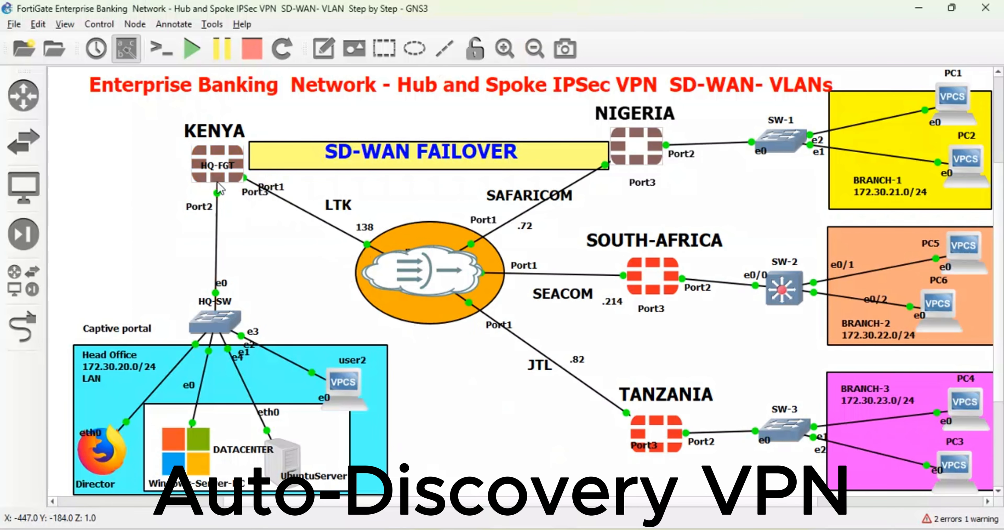
{"action": "mouse_move", "coordinate": [219, 189]}
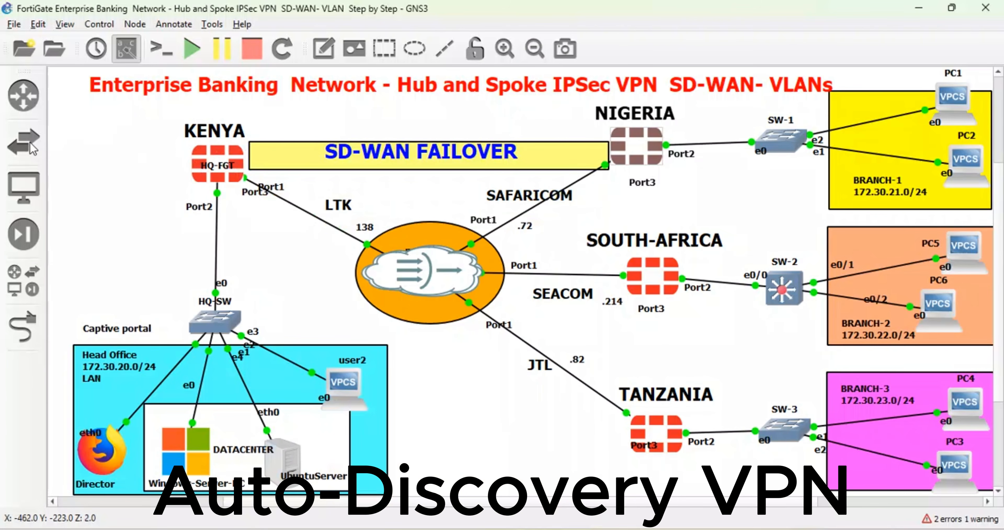
{"action": "left_click", "coordinate": [24, 234]}
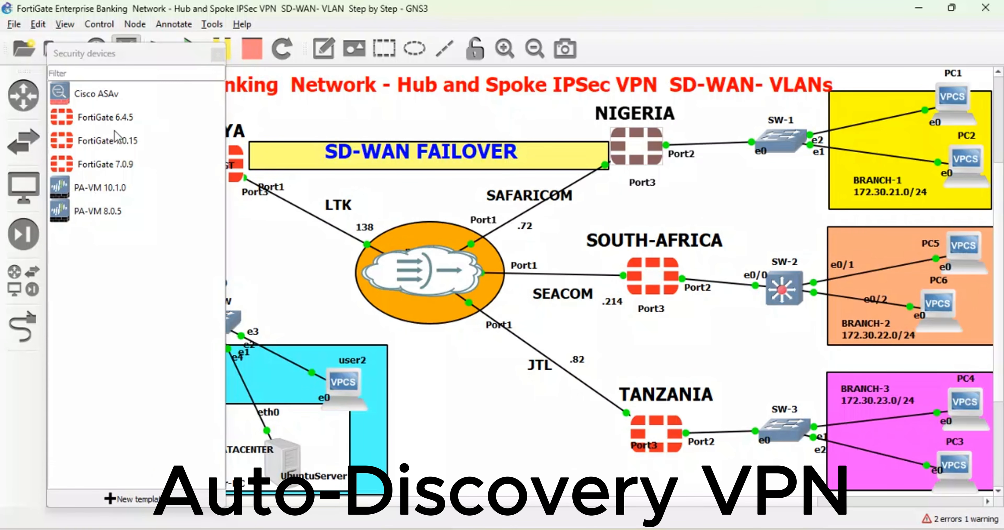
{"action": "left_click", "coordinate": [127, 145]}
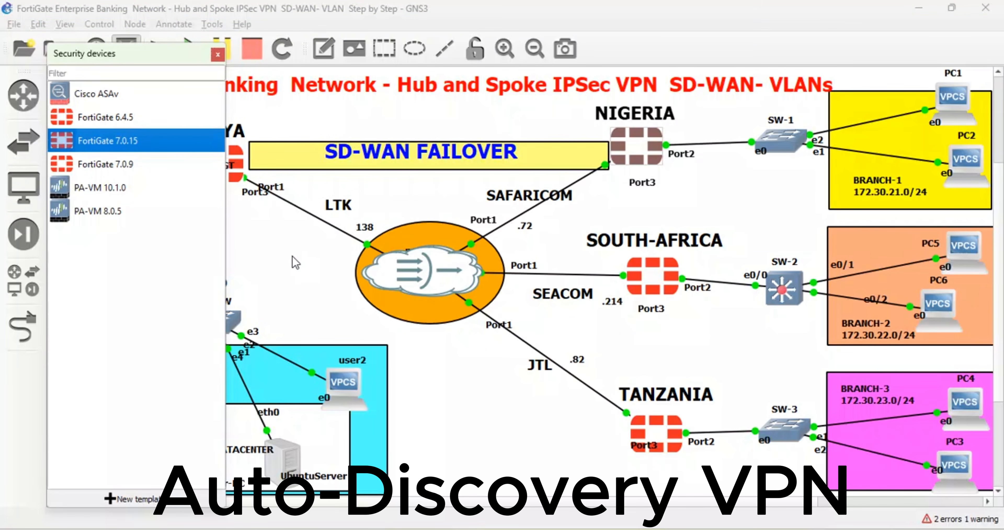
{"action": "left_click", "coordinate": [290, 248]}
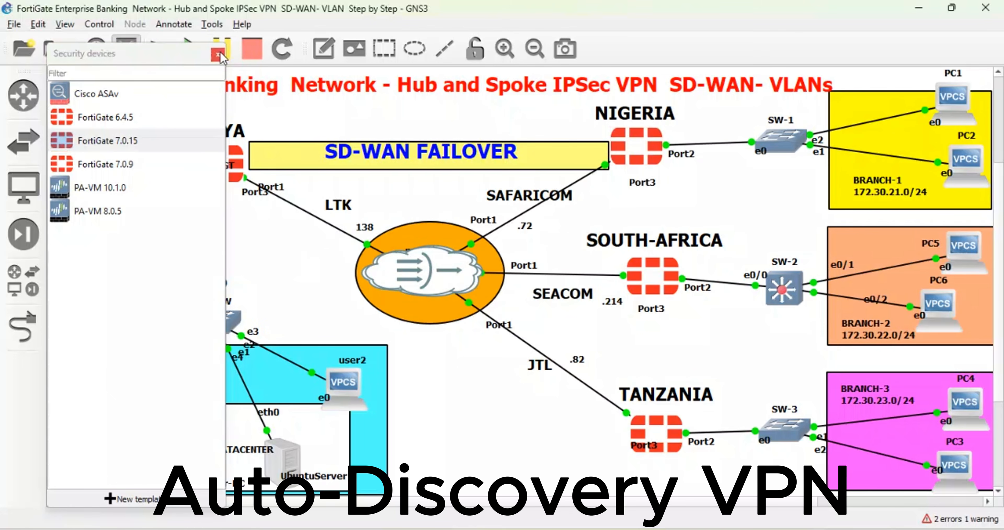
{"action": "left_click", "coordinate": [218, 54]}
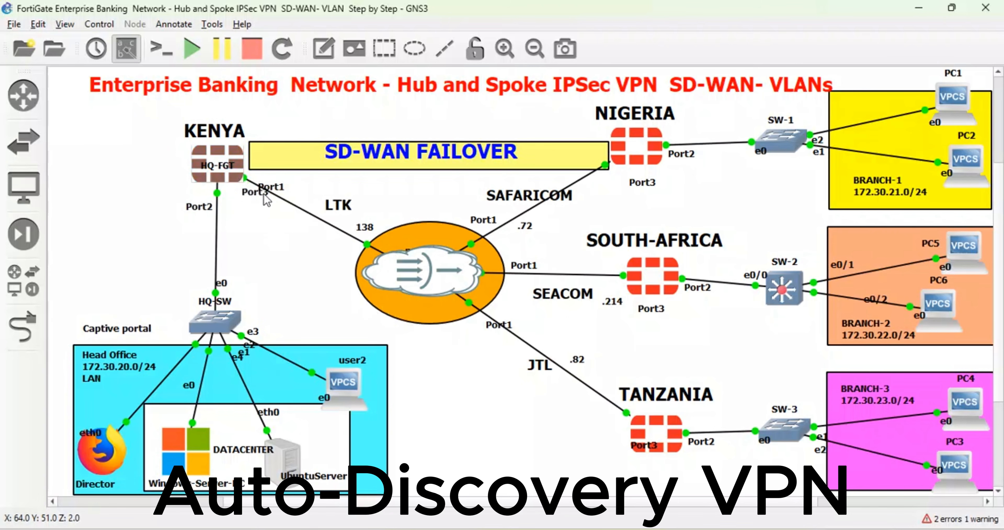
{"action": "left_click_drag", "start_coordinate": [257, 192], "coordinate": [277, 198]}
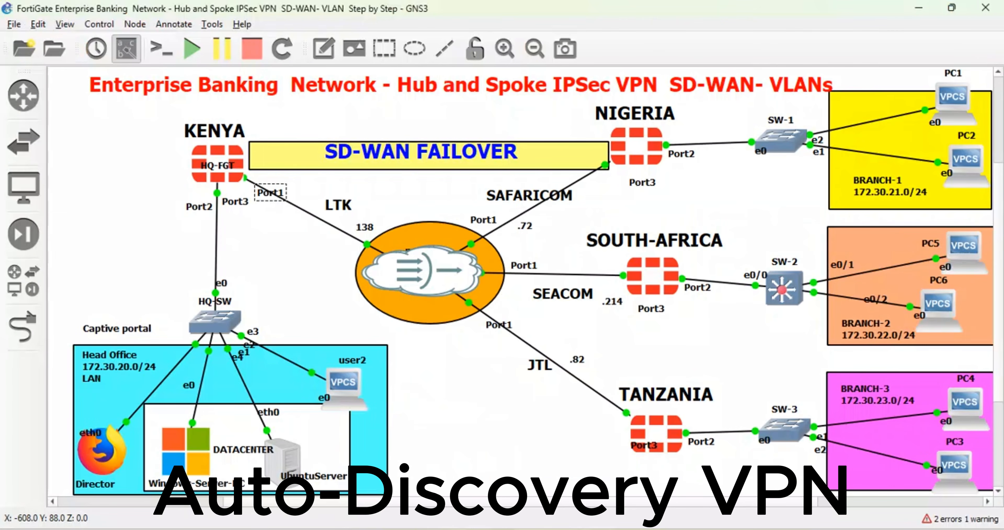
Step: Return to the HQ FortiGate in the browser and examine its network interfaces, including the HQ-VPN tunnel under HQ-WAN (port1)
{"action": "mouse_move", "coordinate": [423, 529]}
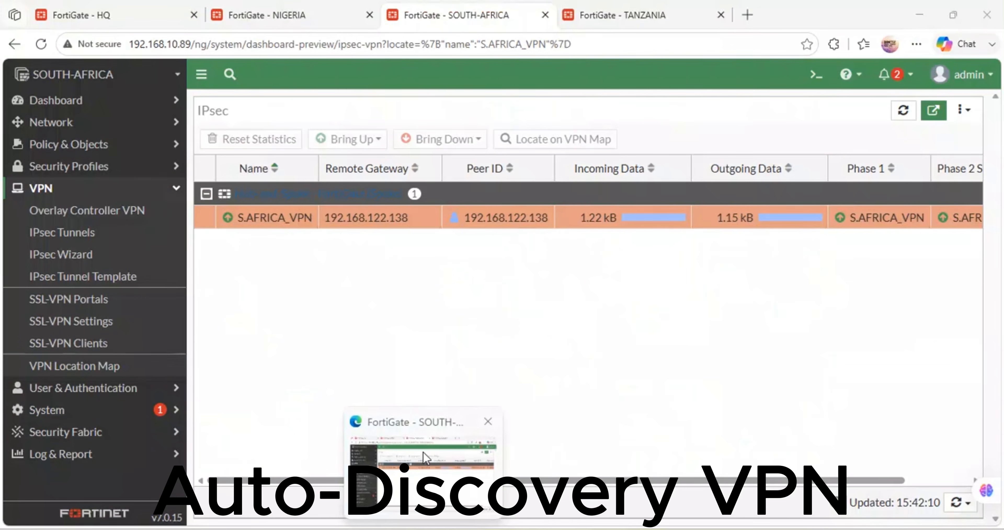
{"action": "left_click", "coordinate": [427, 449]}
{"action": "left_click", "coordinate": [102, 7]}
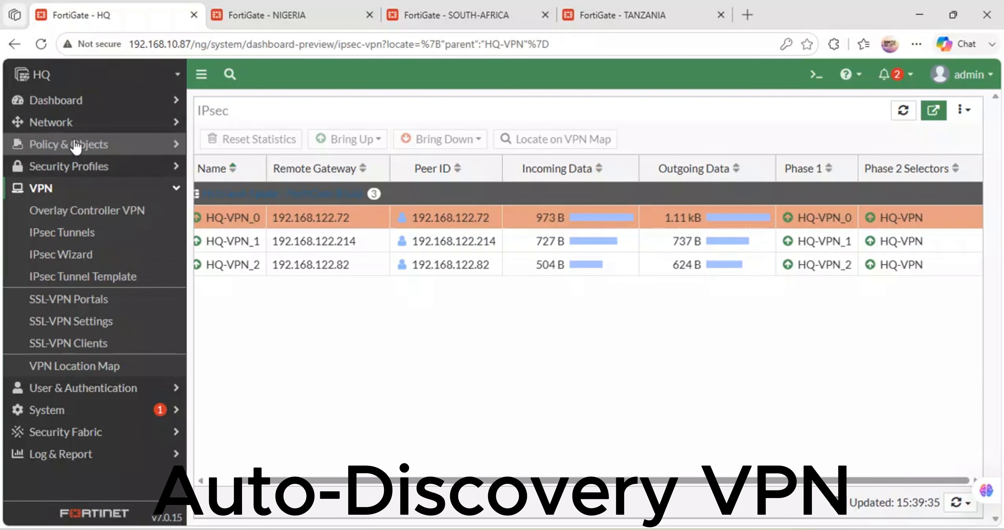
{"action": "left_click", "coordinate": [75, 131]}
{"action": "left_click", "coordinate": [77, 144]}
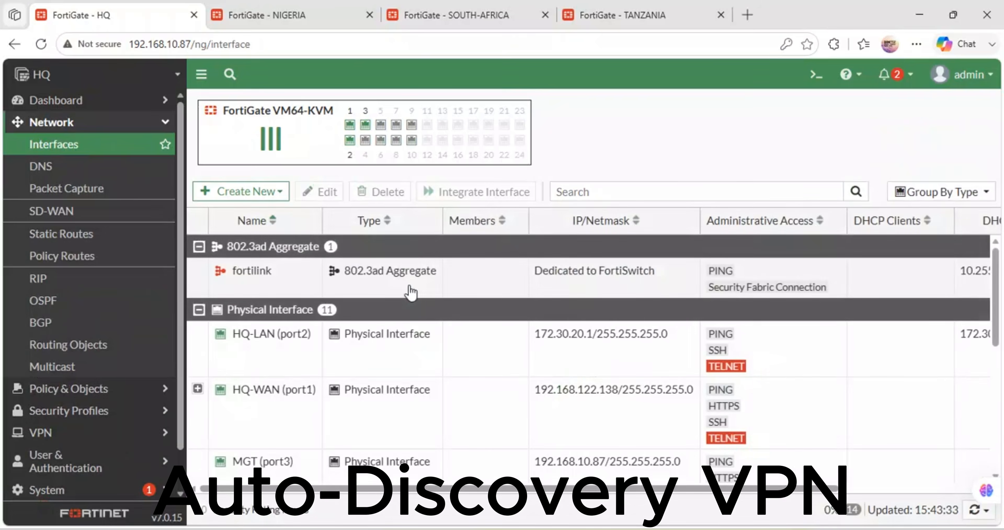
{"action": "scroll", "coordinate": [404, 362], "scroll_direction": "down", "scroll_amount": 3}
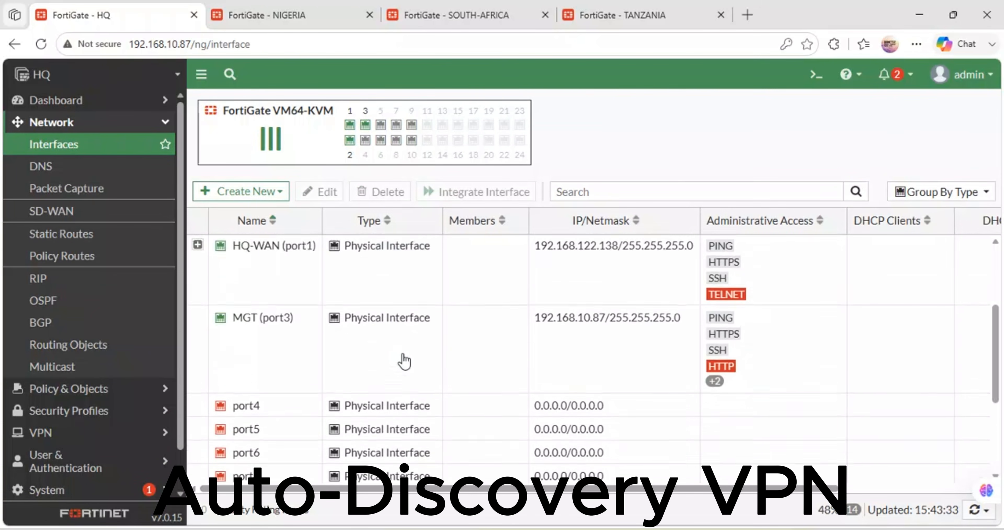
{"action": "scroll", "coordinate": [403, 359], "scroll_direction": "up", "scroll_amount": 3}
{"action": "scroll", "coordinate": [302, 360], "scroll_direction": "down", "scroll_amount": 2}
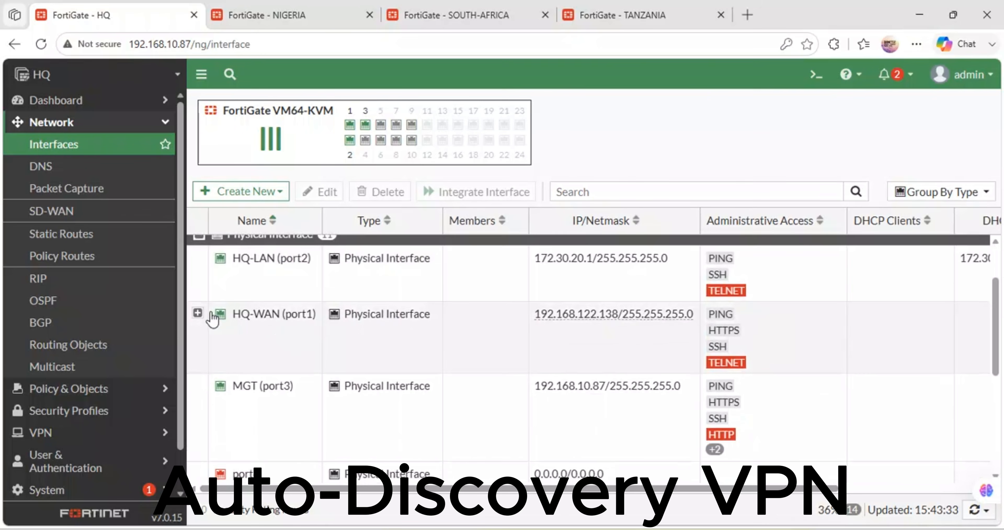
{"action": "left_click", "coordinate": [198, 314]}
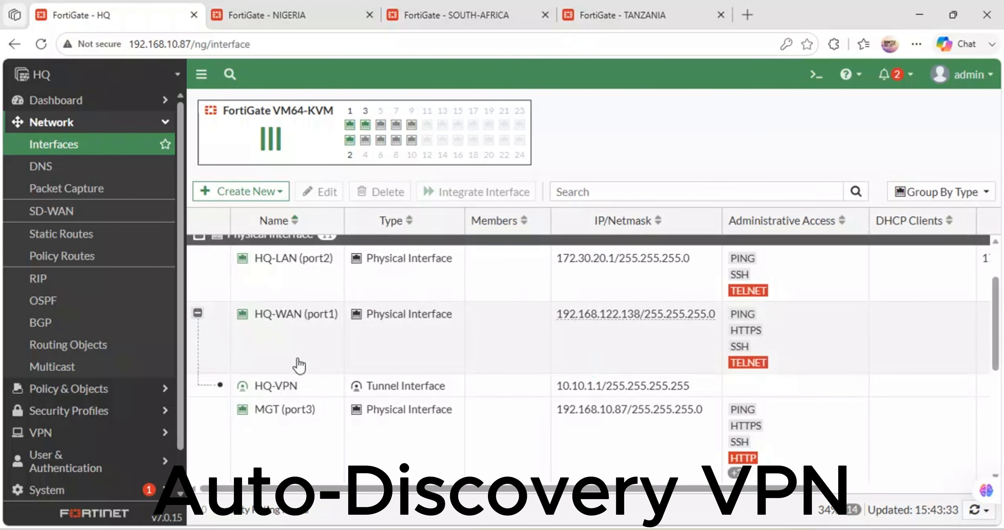
{"action": "scroll", "coordinate": [366, 382], "scroll_direction": "down", "scroll_amount": 2}
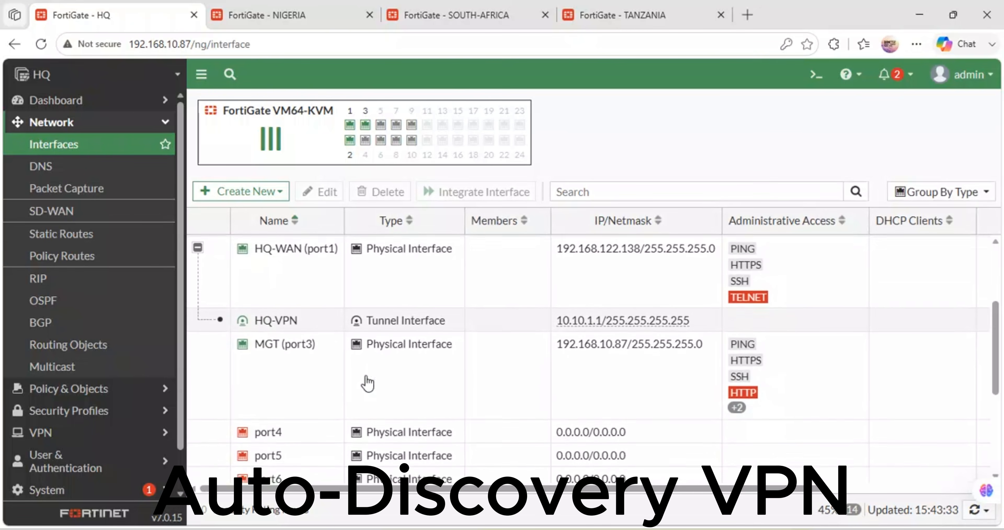
{"action": "scroll", "coordinate": [366, 384], "scroll_direction": "up", "scroll_amount": 1}
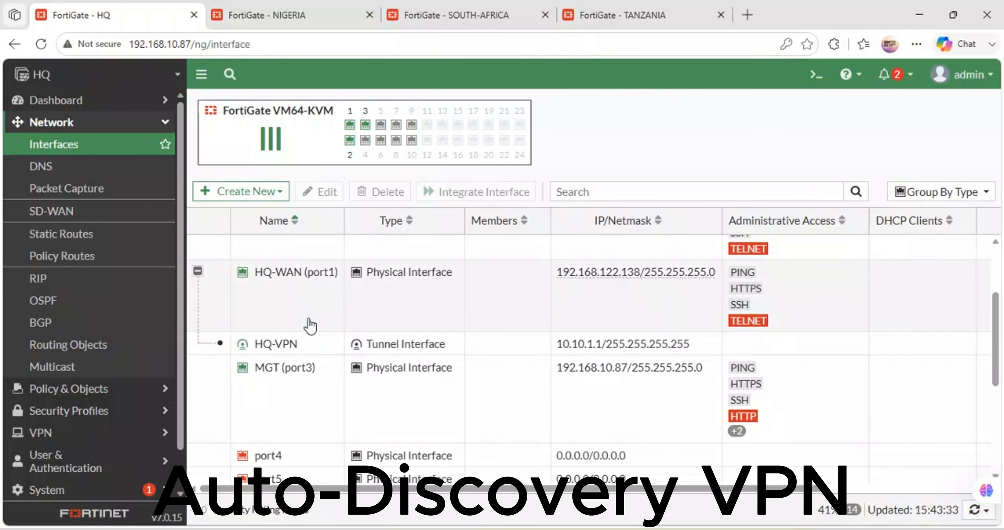
Step: On the NIGERIA FortiGate, open the network interfaces and examine the NIGERIA-VPN tunnel interface under NIGERIA-WAN (port1)
{"action": "left_click", "coordinate": [310, 12]}
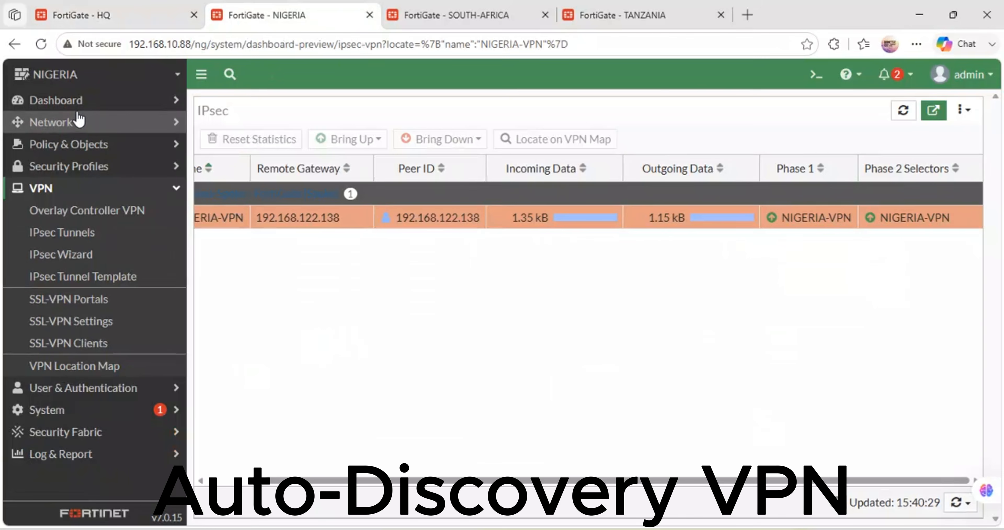
{"action": "left_click", "coordinate": [80, 121]}
{"action": "left_click", "coordinate": [65, 153]}
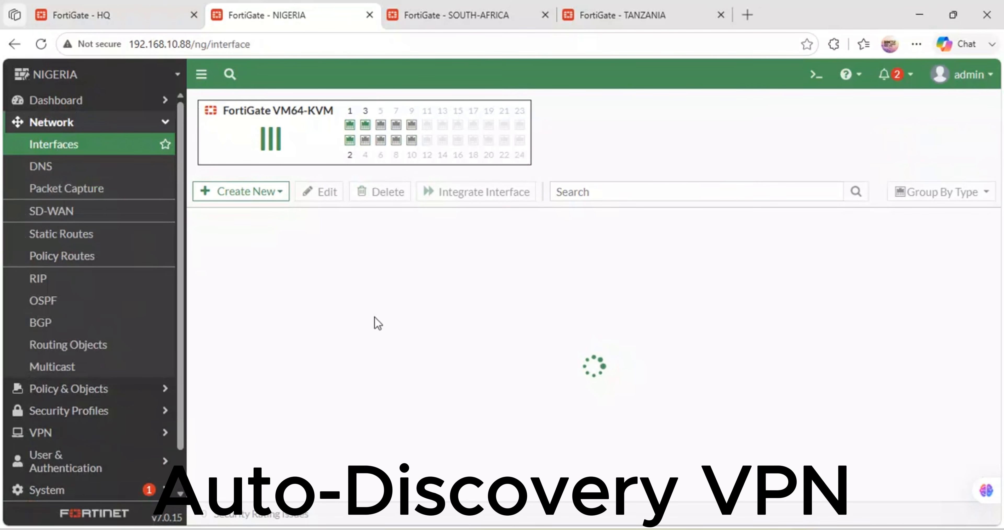
{"action": "left_click", "coordinate": [272, 391]}
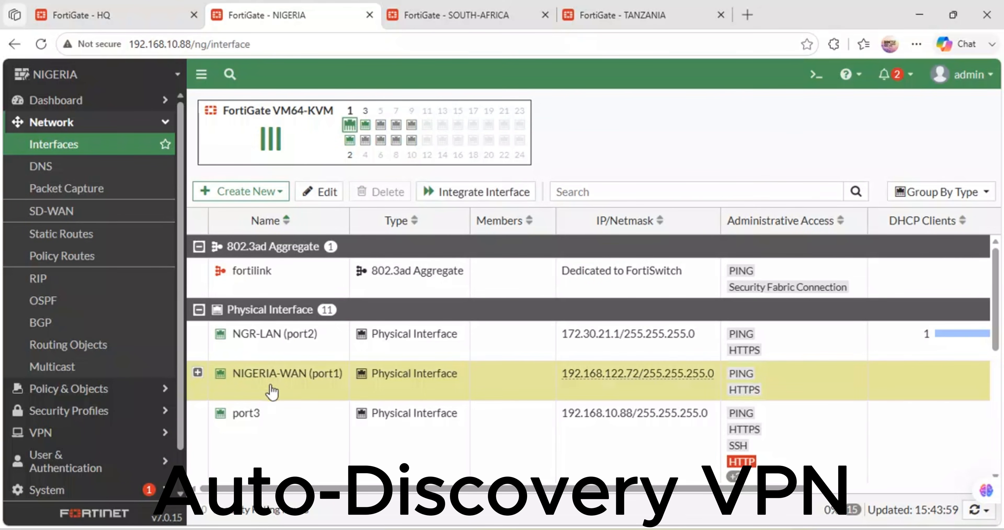
{"action": "left_click", "coordinate": [197, 372]}
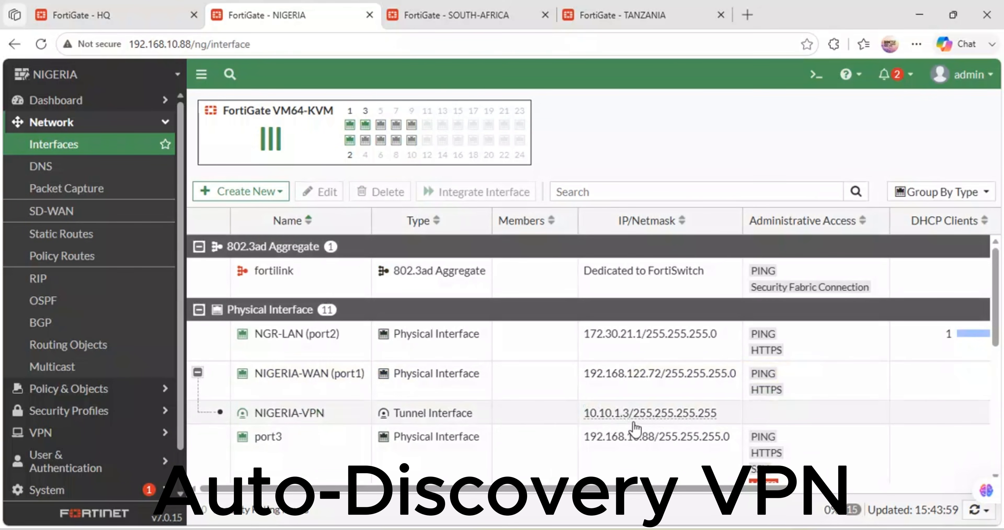
{"action": "scroll", "coordinate": [708, 416], "scroll_direction": "right", "scroll_amount": 1}
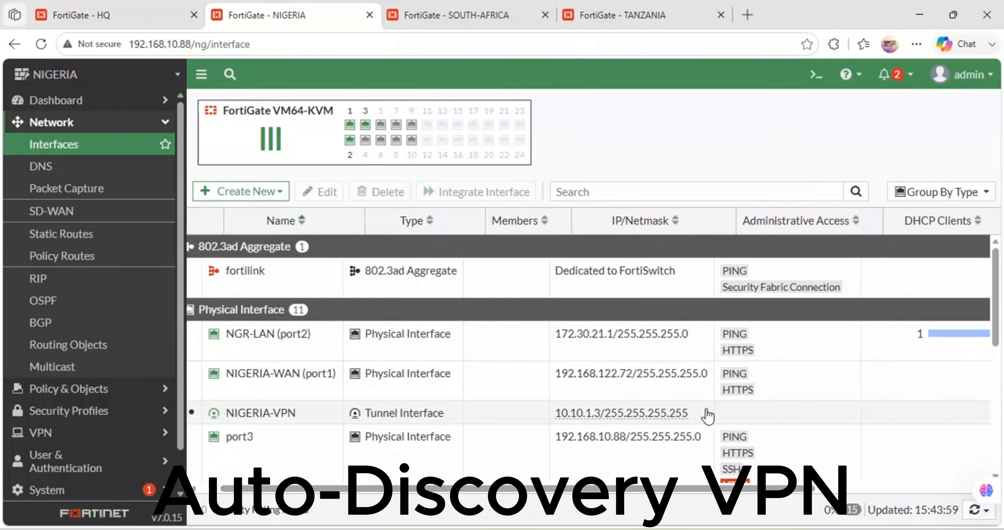
{"action": "scroll", "coordinate": [707, 416], "scroll_direction": "right", "scroll_amount": 5}
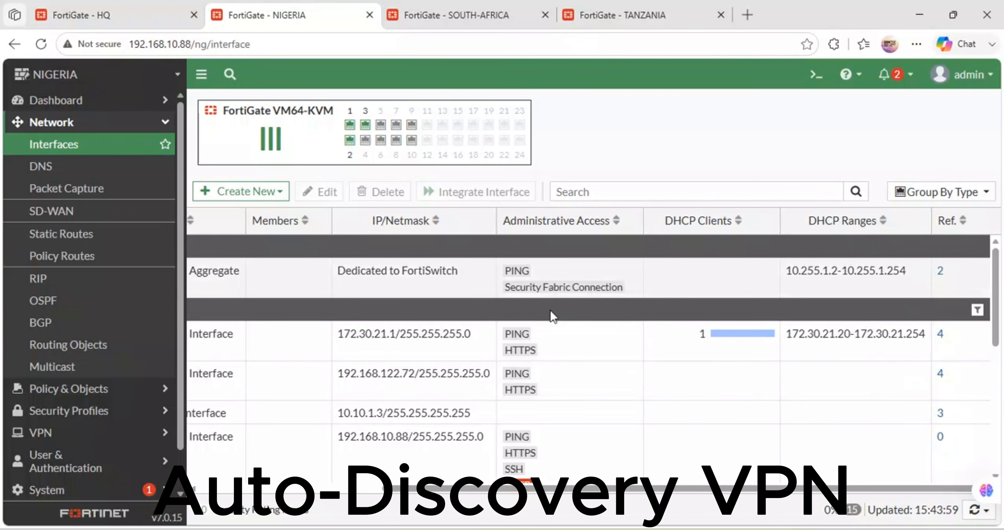
Step: On the HQ FortiGate, open the virtual-wan-link SD-WAN zone for editing and view its selectable interface members
{"action": "left_click", "coordinate": [140, 6]}
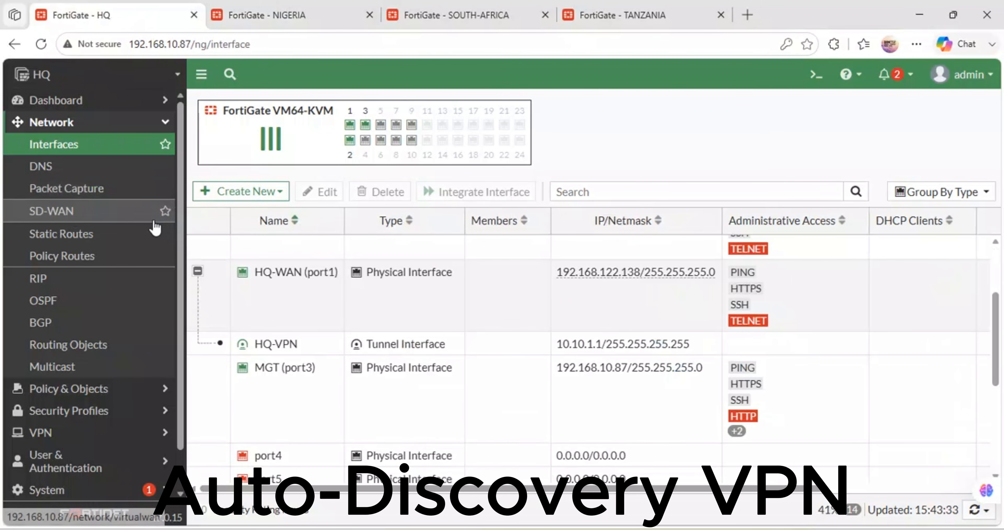
{"action": "left_click", "coordinate": [58, 211]}
{"action": "left_click", "coordinate": [297, 344]}
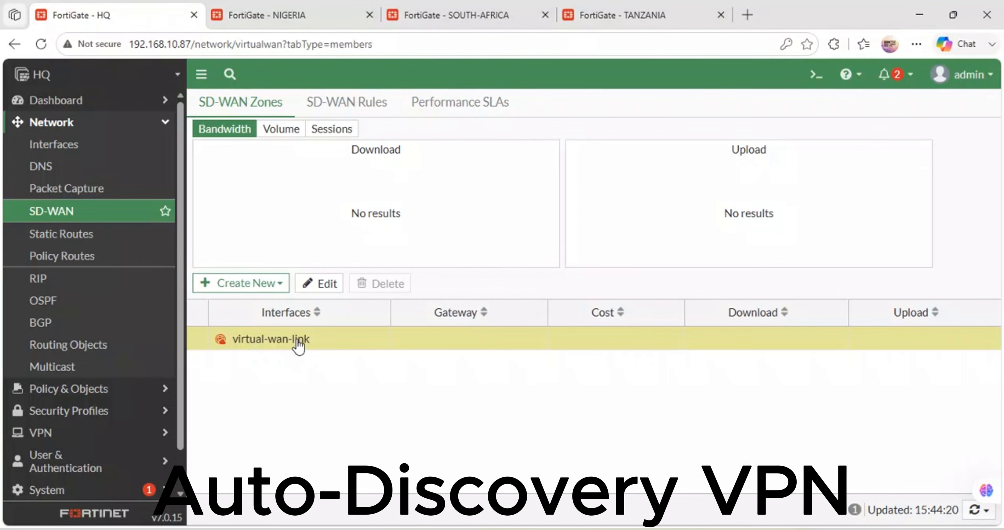
{"action": "left_click", "coordinate": [322, 283]}
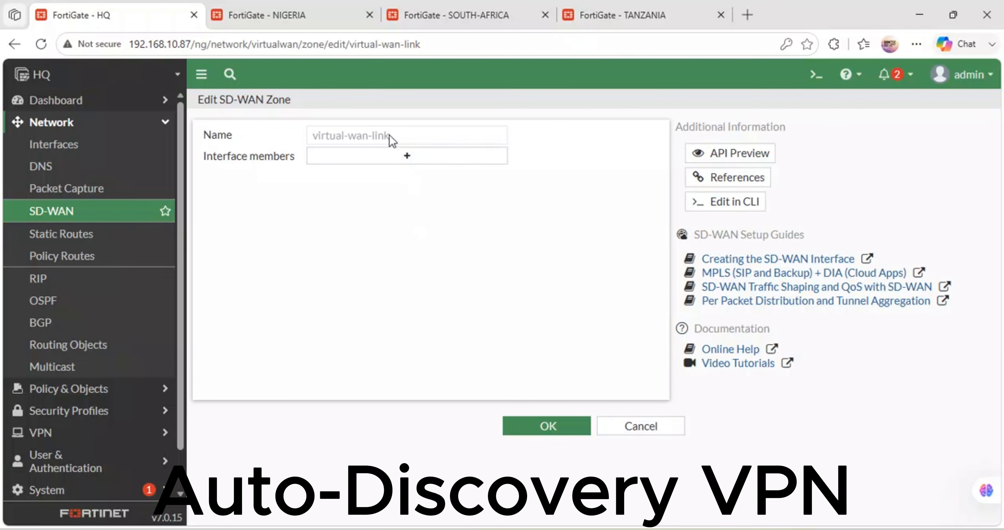
{"action": "left_click", "coordinate": [398, 164]}
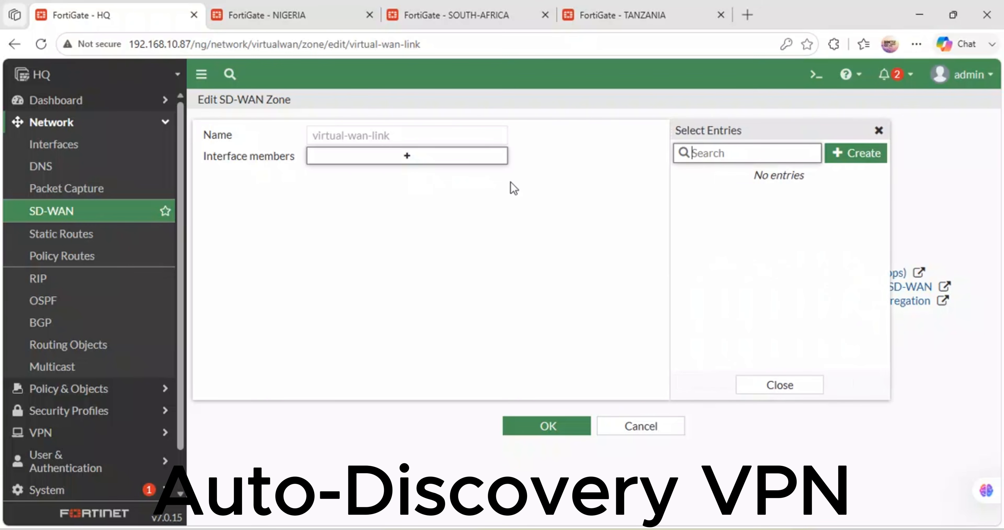
Step: Open the form for a new SD-WAN member, examine its interface, zone and gateway options, and cancel it
{"action": "left_click", "coordinate": [854, 154]}
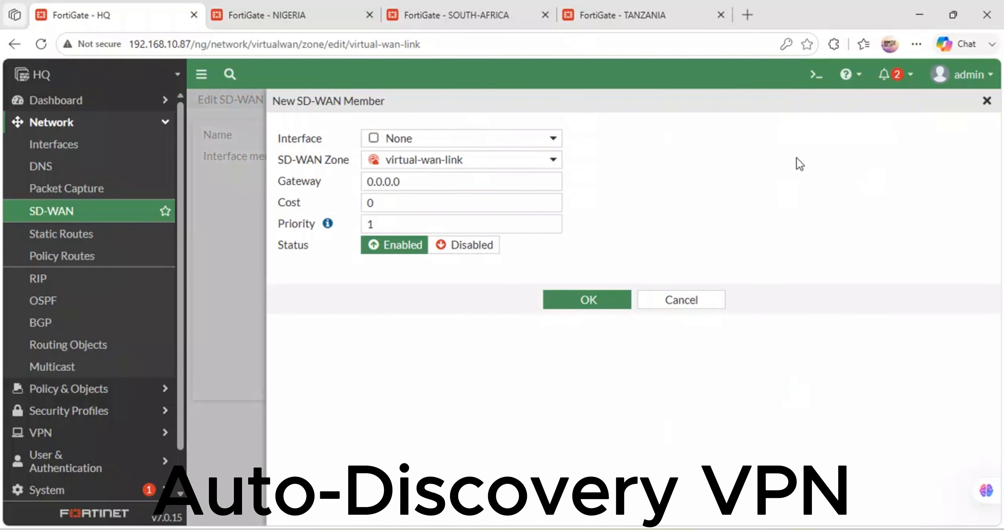
{"action": "left_click", "coordinate": [374, 141]}
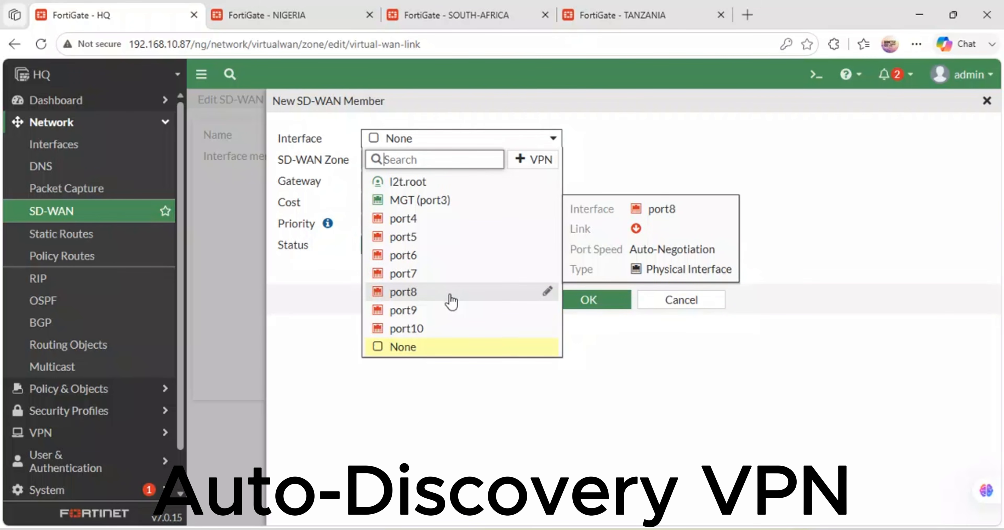
{"action": "left_click", "coordinate": [409, 349]}
{"action": "left_click", "coordinate": [531, 164]}
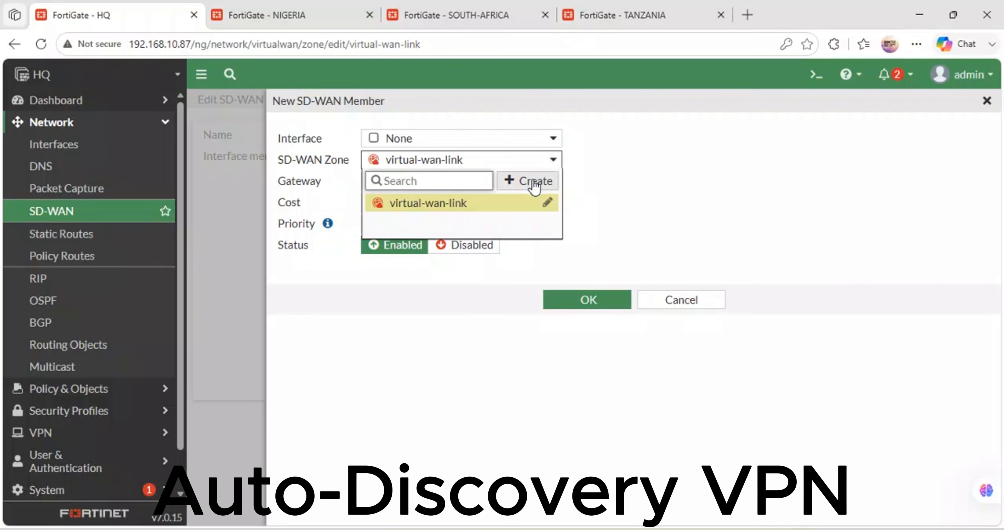
{"action": "left_click", "coordinate": [690, 209]}
{"action": "left_click", "coordinate": [457, 136]}
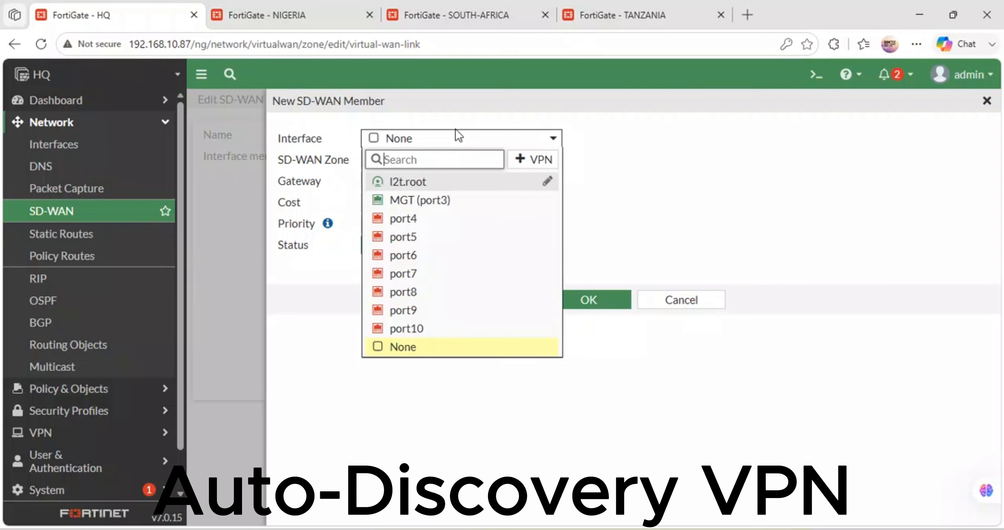
{"action": "left_click", "coordinate": [554, 138]}
{"action": "left_click", "coordinate": [440, 189]}
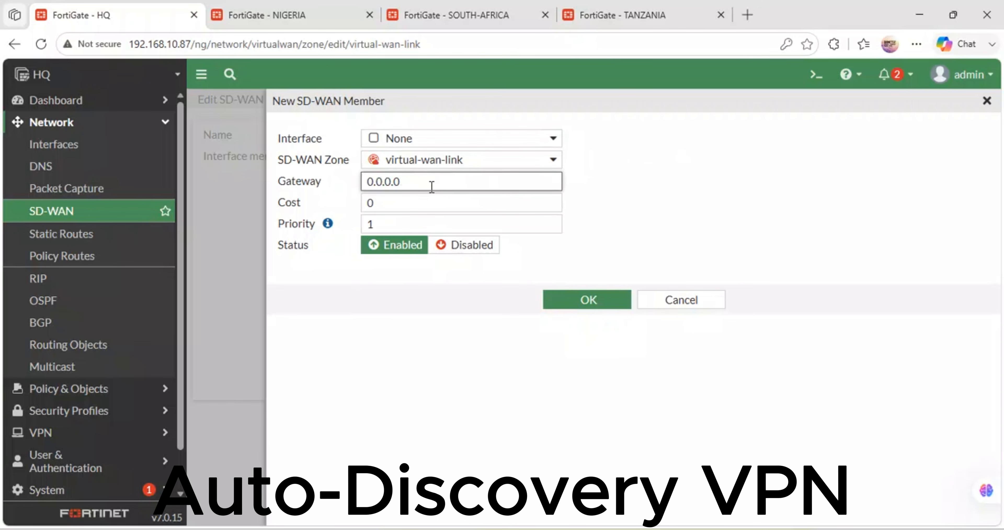
{"action": "left_click_drag", "start_coordinate": [417, 185], "coordinate": [343, 187]}
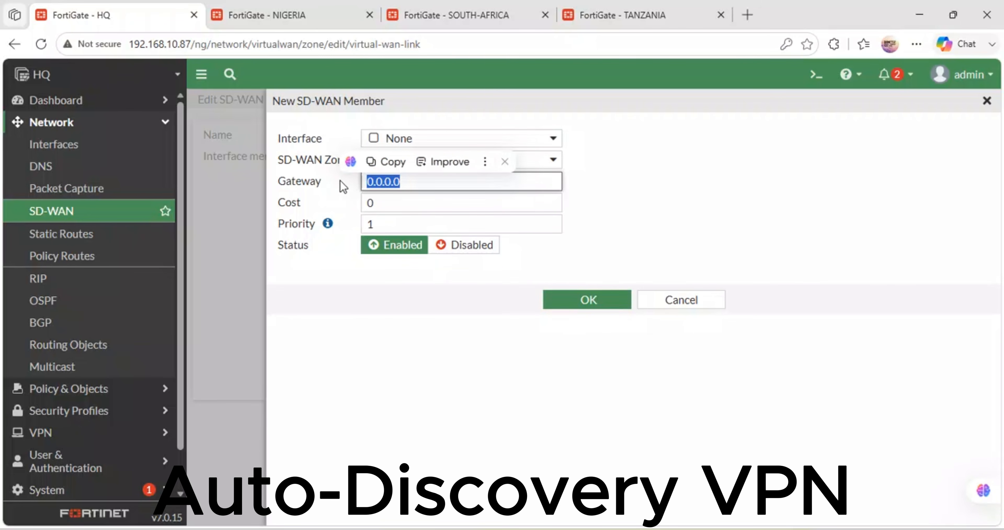
{"action": "left_click", "coordinate": [663, 302]}
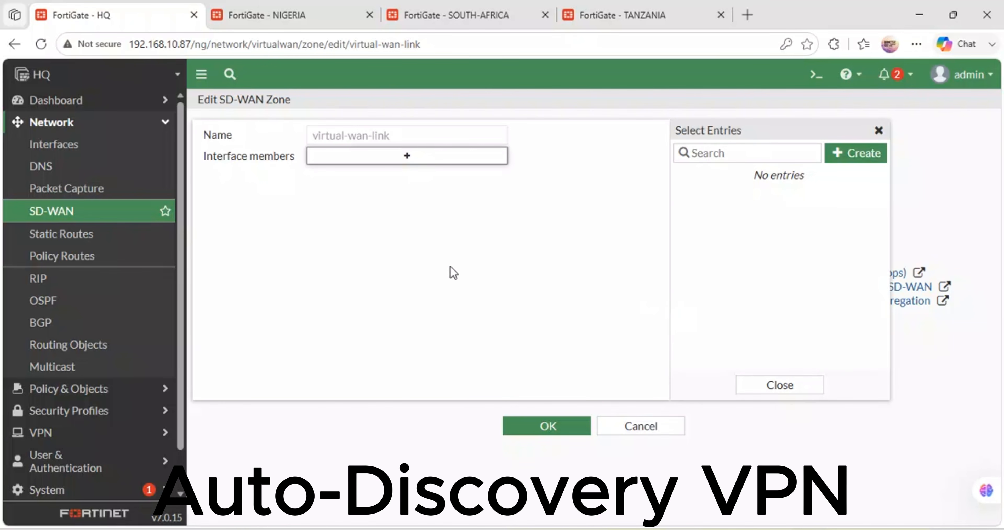
Step: Cancel editing the virtual-wan-link zone, glance at the NIGERIA FortiGate's interfaces, and return to the HQ SD-WAN zones page
{"action": "left_click", "coordinate": [639, 429]}
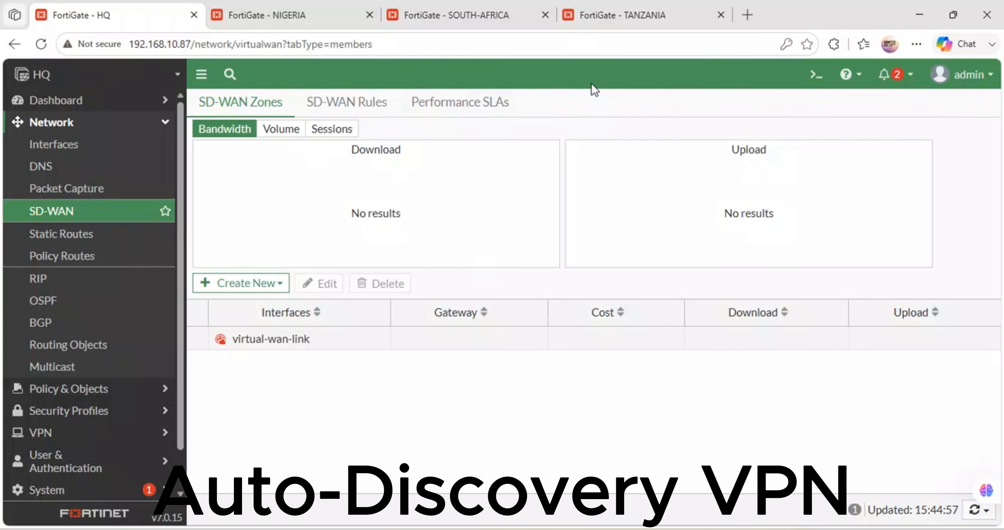
{"action": "left_click", "coordinate": [428, 12]}
{"action": "left_click", "coordinate": [245, 7]}
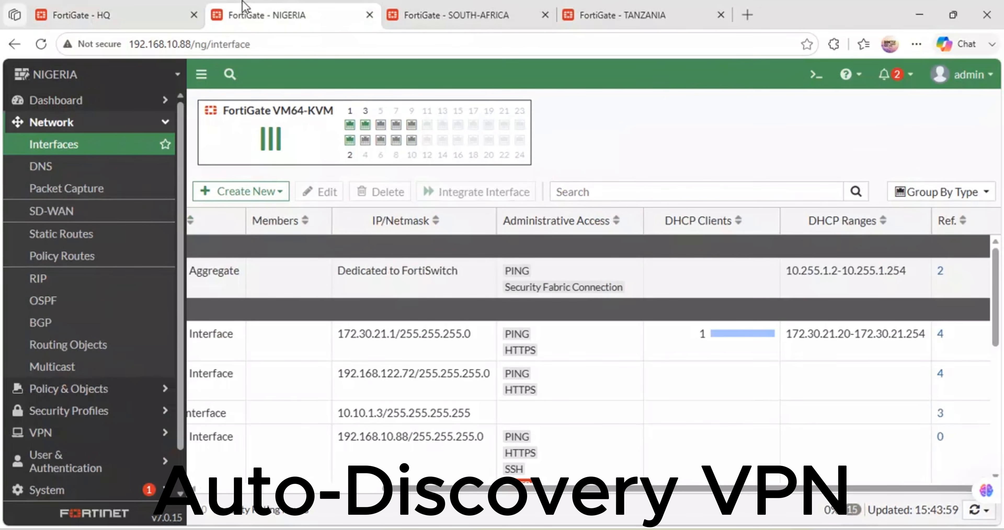
{"action": "left_click", "coordinate": [124, 14]}
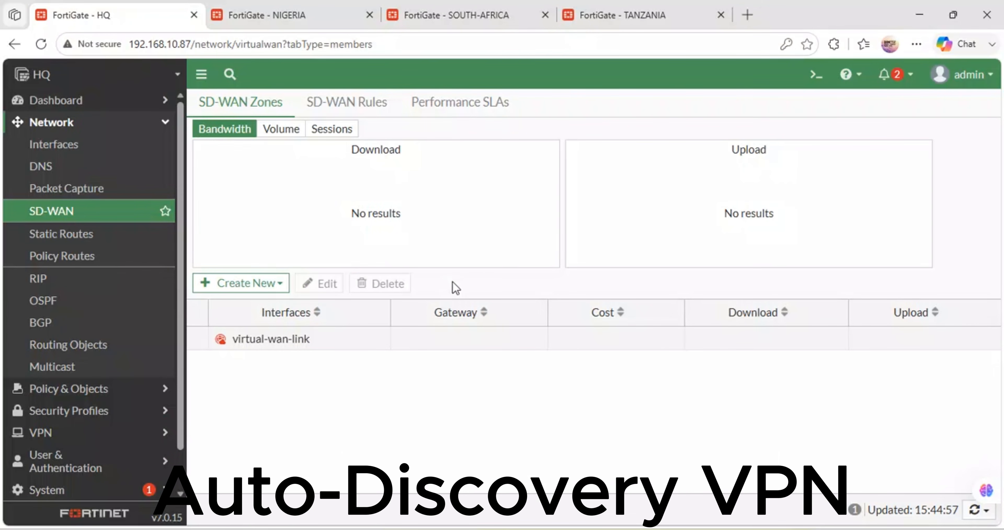
{"action": "left_click", "coordinate": [98, 212]}
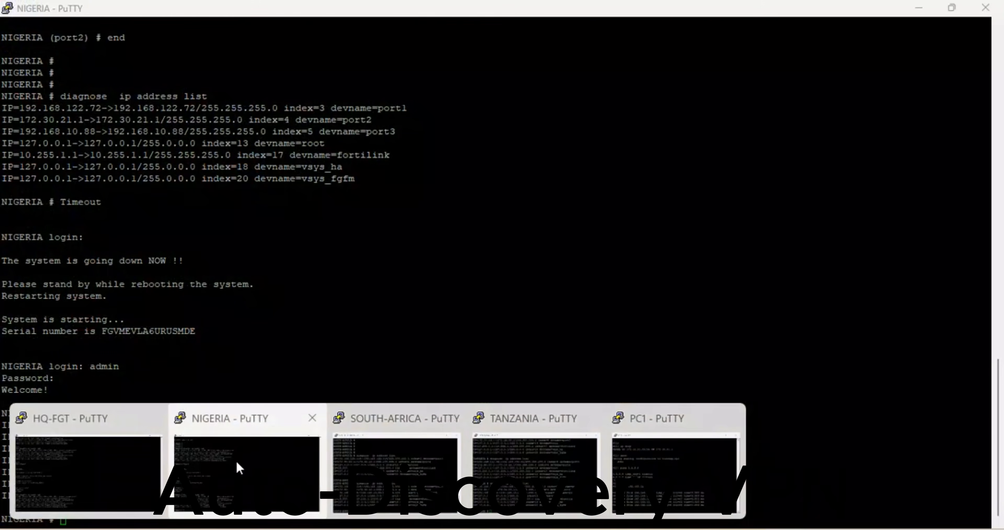
Step: Review the datacenter Windows server in the GNS3 topology, and switch to the Windows Server 2022 virtual machine in VMware Workstation
{"action": "left_click", "coordinate": [235, 461]}
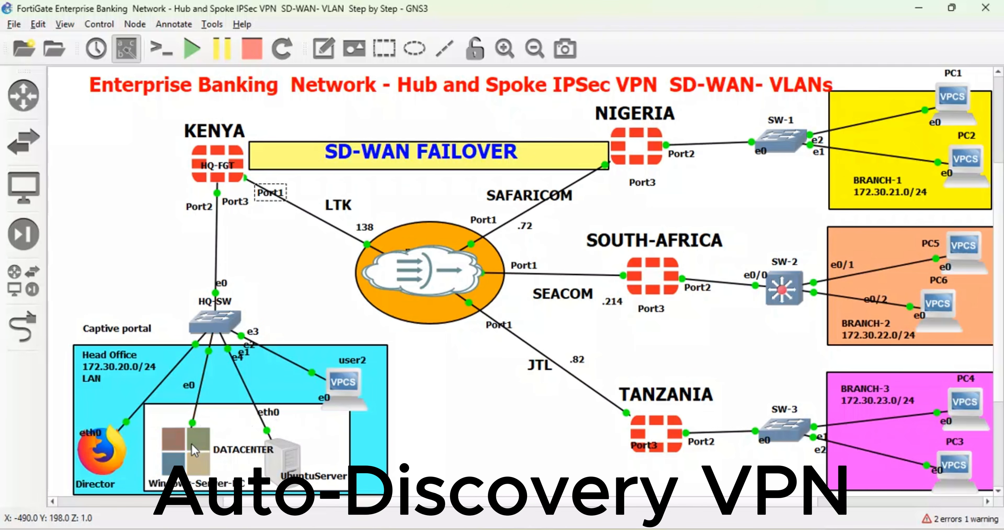
{"action": "mouse_move", "coordinate": [194, 452]}
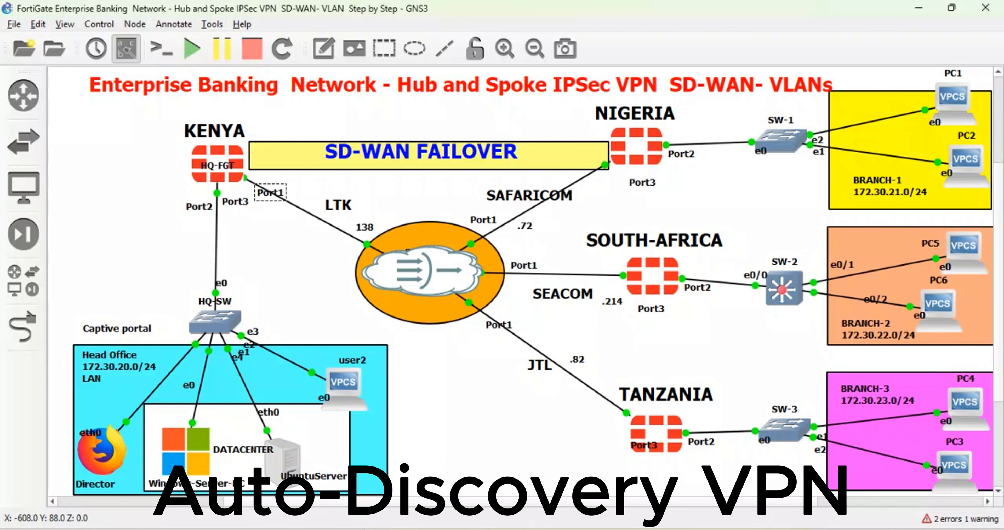
{"action": "mouse_move", "coordinate": [649, 524]}
{"action": "left_click", "coordinate": [649, 507]}
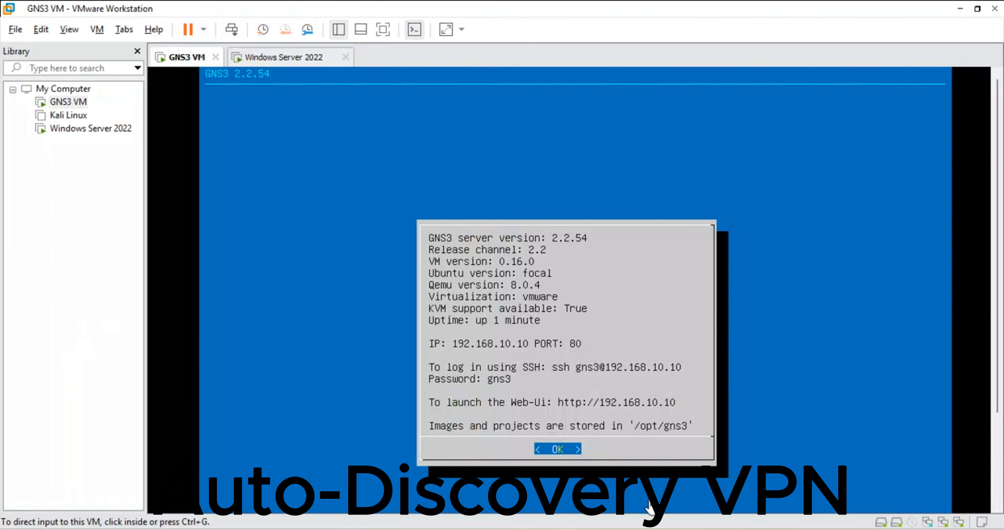
{"action": "left_click", "coordinate": [640, 529]}
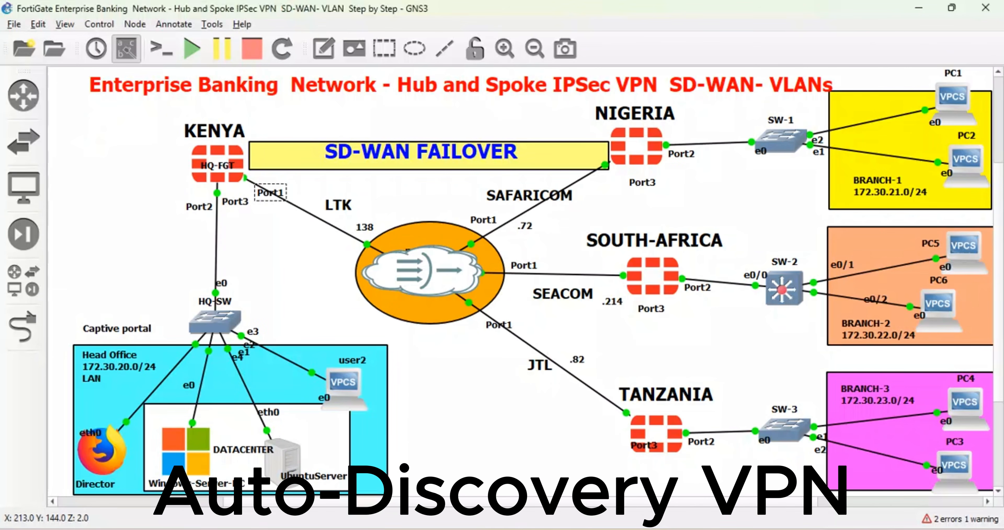
{"action": "left_click", "coordinate": [639, 529]}
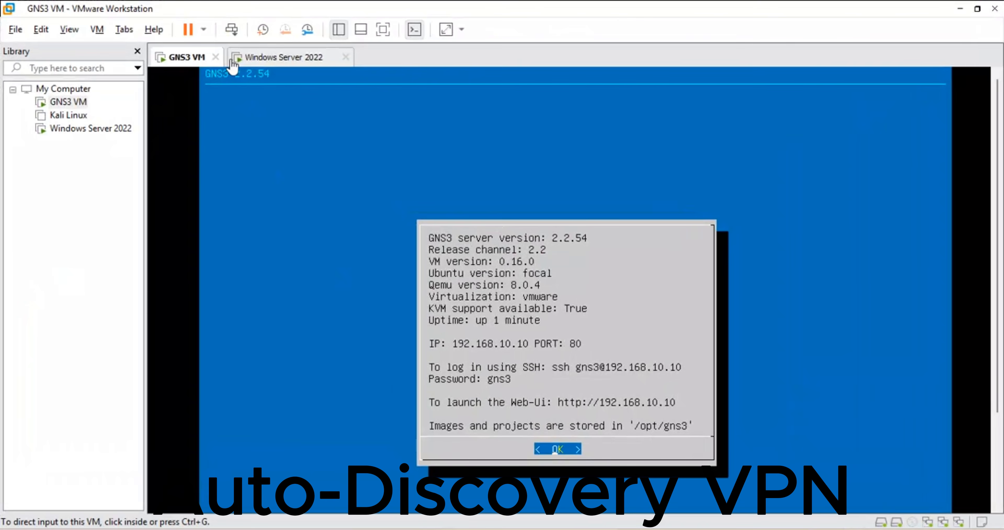
{"action": "left_click", "coordinate": [268, 59]}
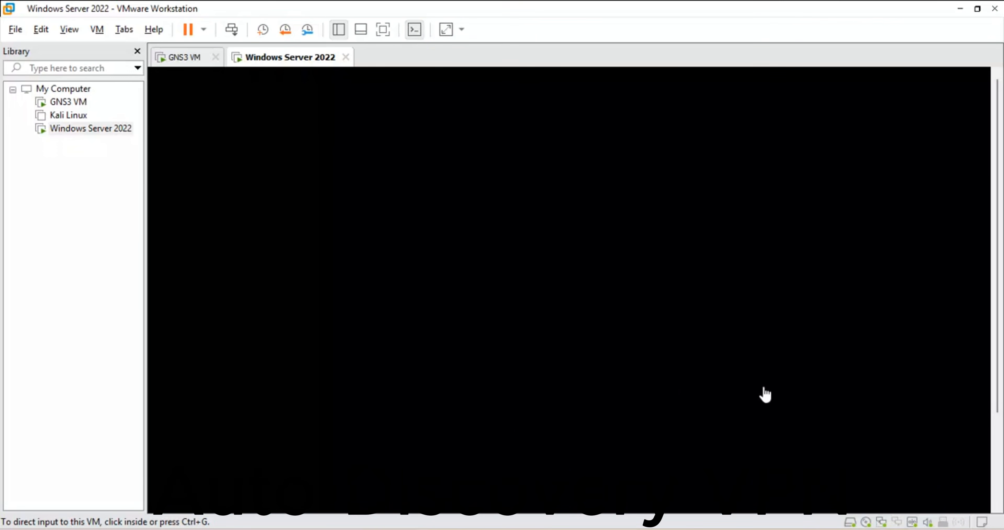
Step: Unlock Windows Server 2022 and sign in as Administrator by entering the account password
{"action": "left_click", "coordinate": [233, 29]}
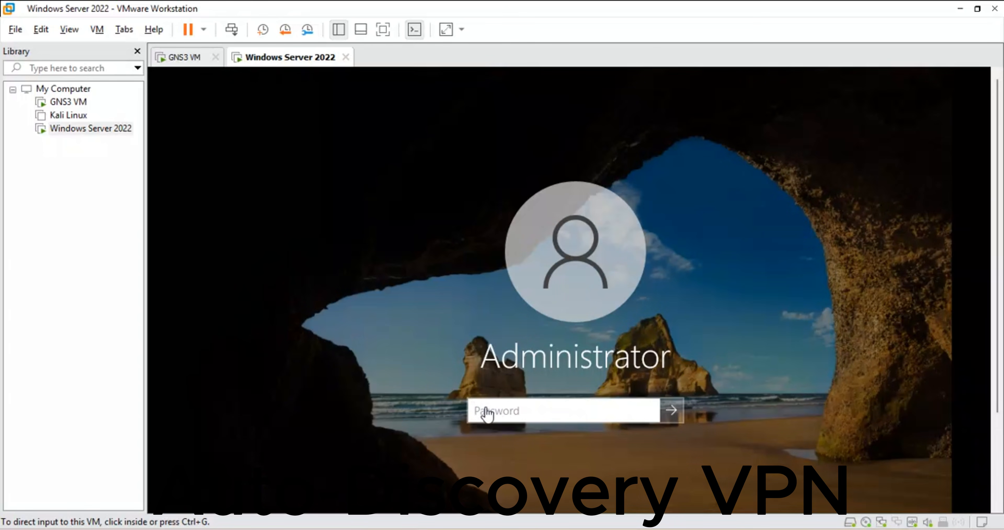
{"action": "left_click", "coordinate": [487, 415]}
{"action": "type", "text": "•"}
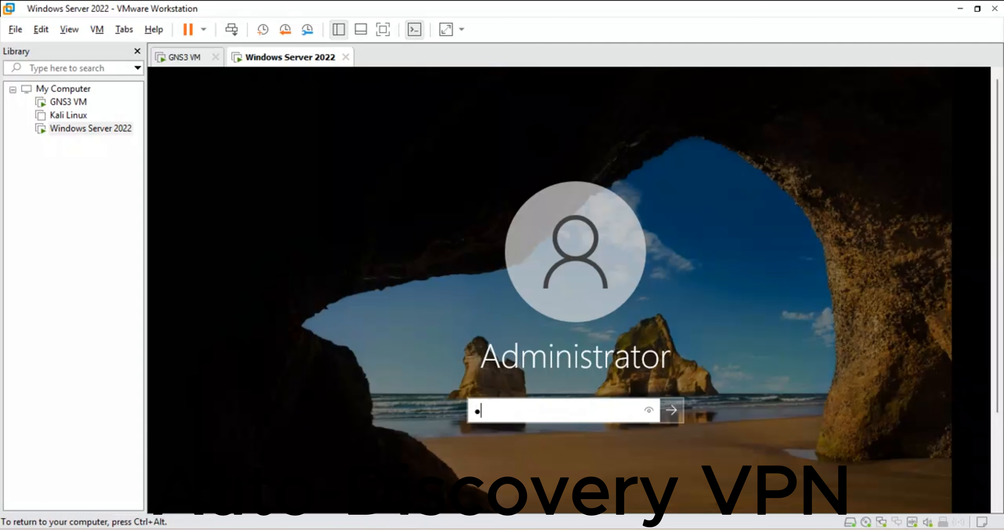
{"action": "type", "text": "•••••••••"}
{"action": "key", "text": "Return"}
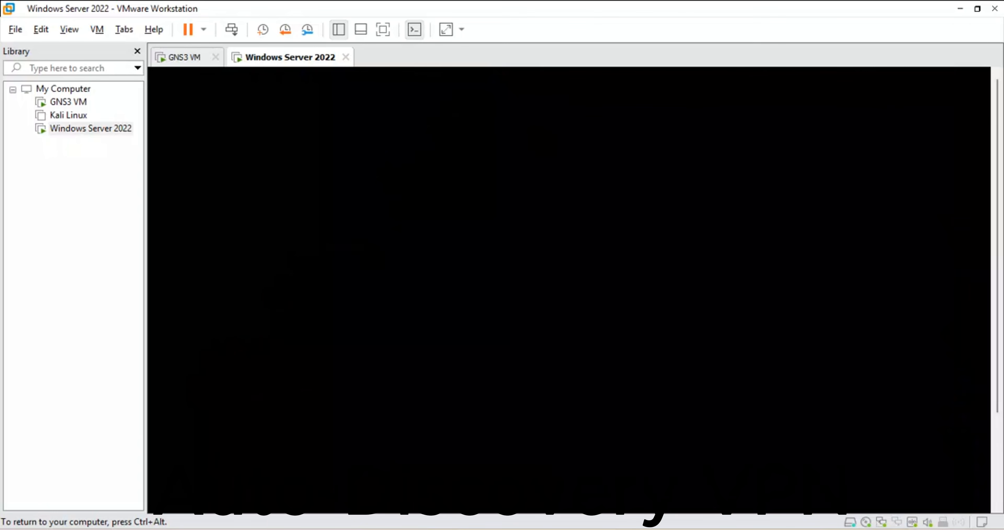
{"action": "key", "text": "ctrl+alt"}
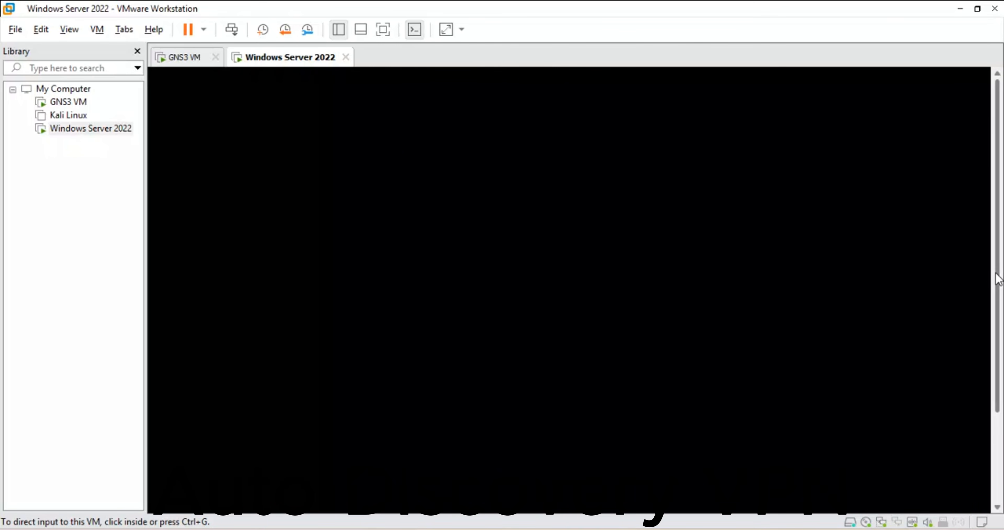
{"action": "mouse_move", "coordinate": [997, 258]}
{"action": "left_mouse_down"}
{"action": "mouse_move", "coordinate": [1003, 401]}
{"action": "mouse_move", "coordinate": [1003, 262]}
{"action": "left_mouse_up"}
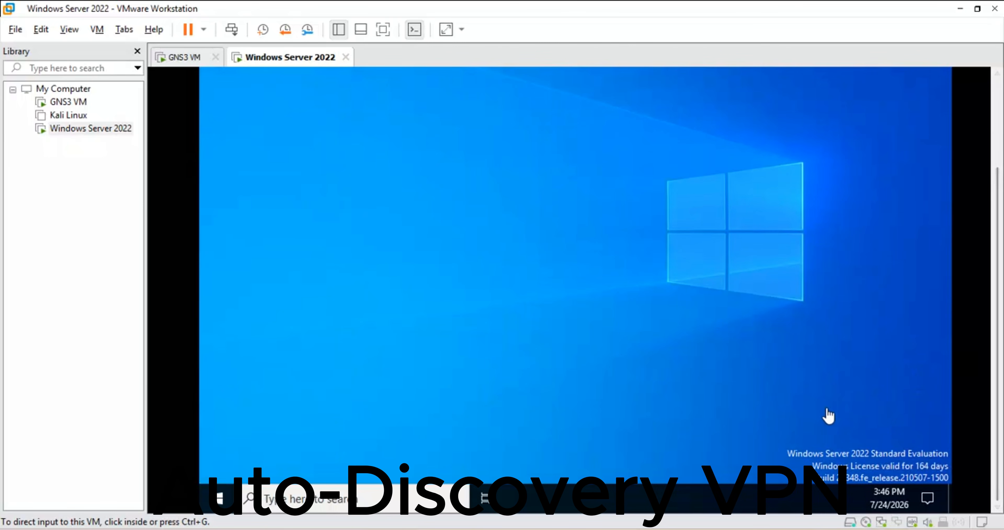
Step: Launch cmd from the Run dialog on Windows Server 2022 and bring its Command Prompt into view
{"action": "left_click", "coordinate": [298, 459]}
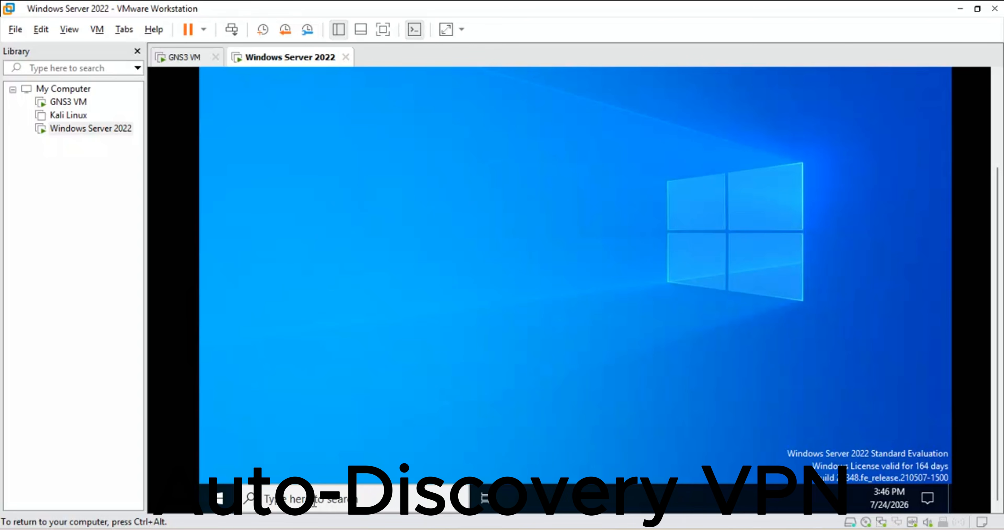
{"action": "key", "text": "super+r"}
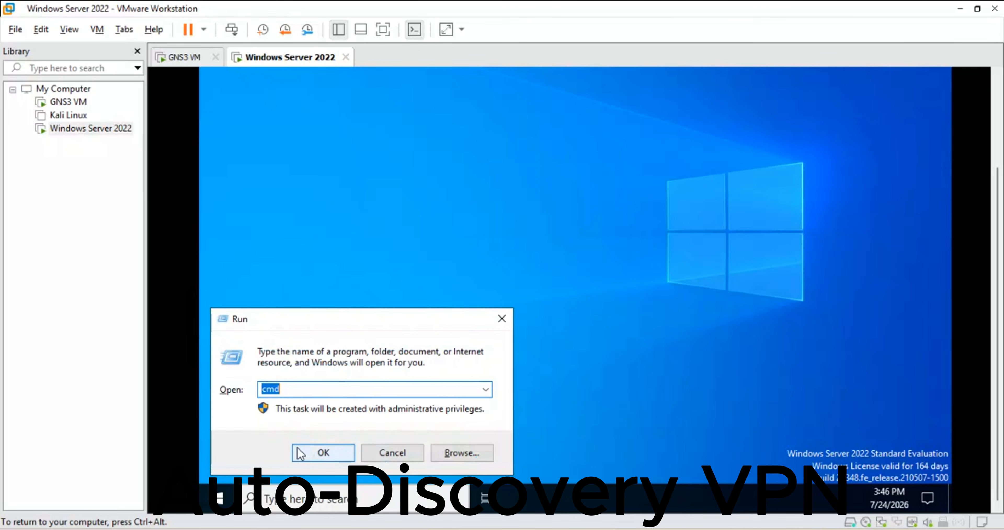
{"action": "left_click", "coordinate": [314, 454]}
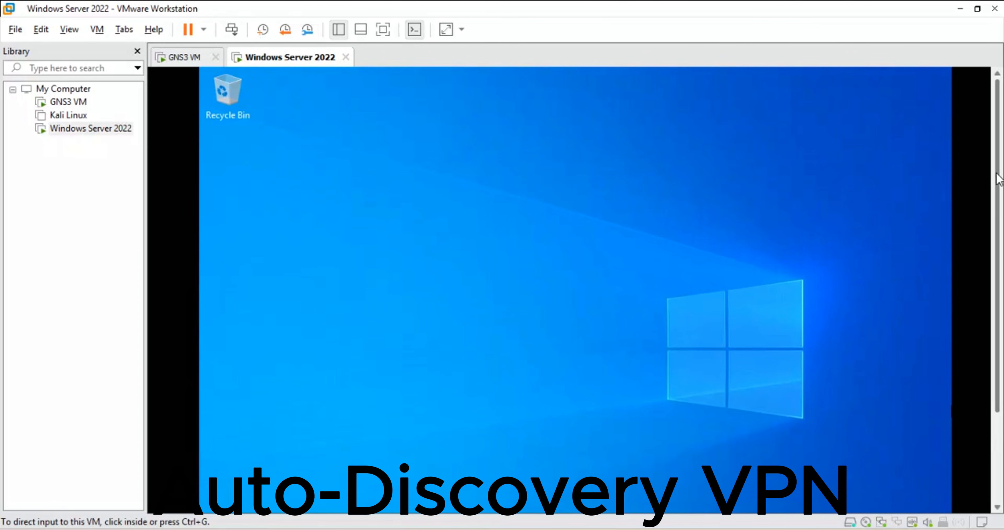
{"action": "left_click_drag", "start_coordinate": [1000, 210], "coordinate": [1003, 338]}
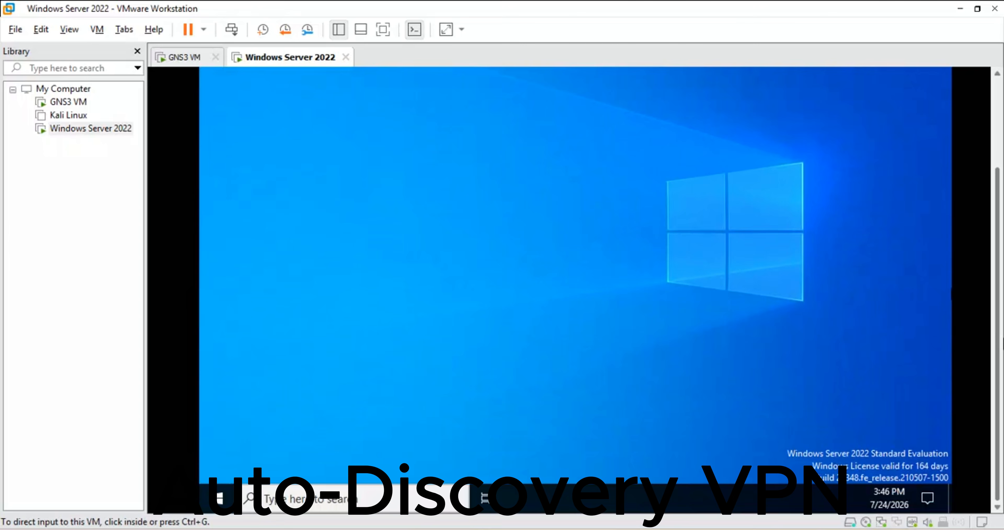
{"action": "left_click", "coordinate": [820, 407]}
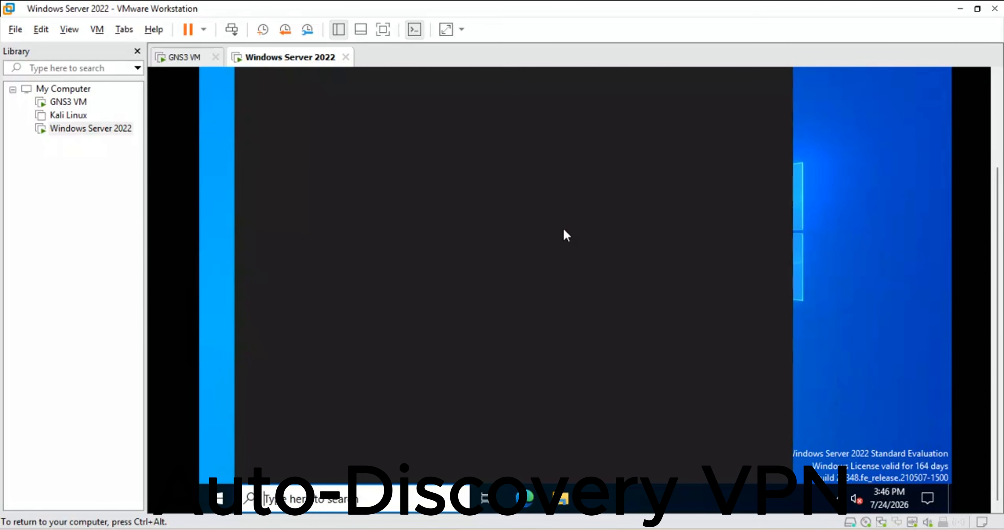
{"action": "left_click_drag", "start_coordinate": [999, 283], "coordinate": [1000, 185]}
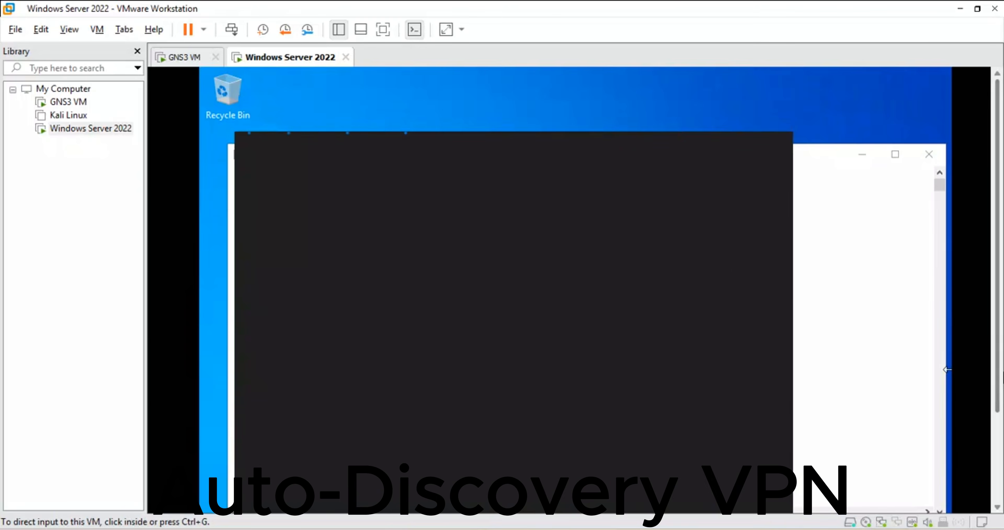
{"action": "left_click_drag", "start_coordinate": [999, 362], "coordinate": [1000, 414]}
{"action": "left_click", "coordinate": [842, 248]}
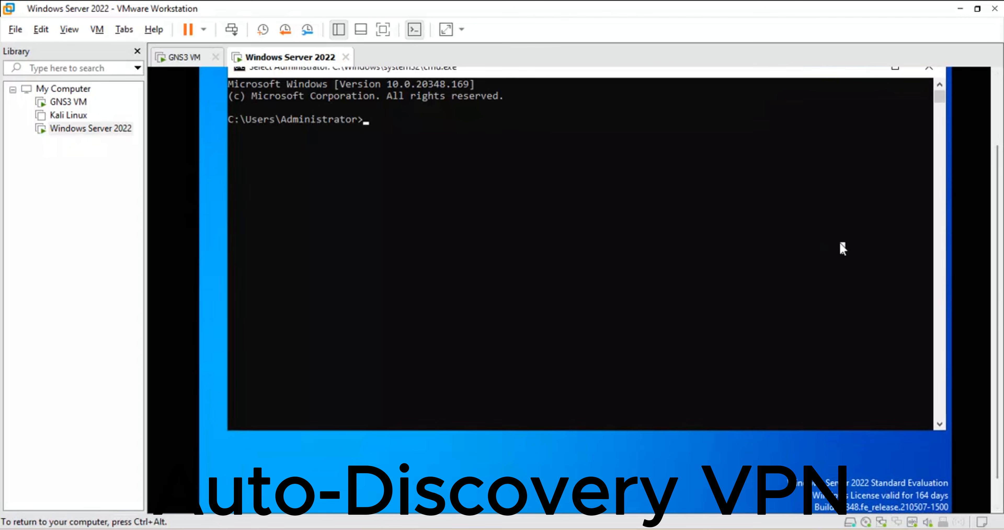
Step: Run ipconfig on the Windows server and check the IPv4 address of adapter Ethernet0 2
{"action": "type", "text": "ip"}
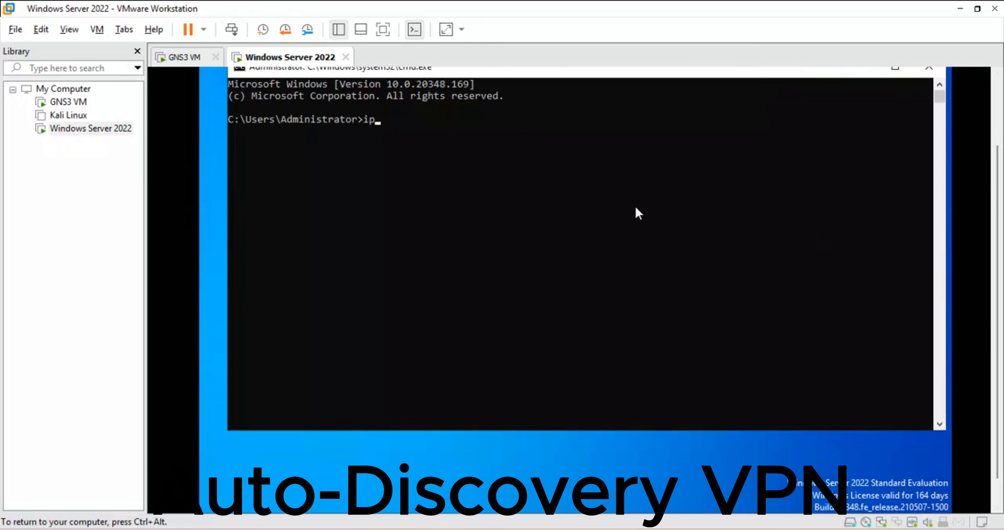
{"action": "type", "text": "config"}
{"action": "key", "text": "Return"}
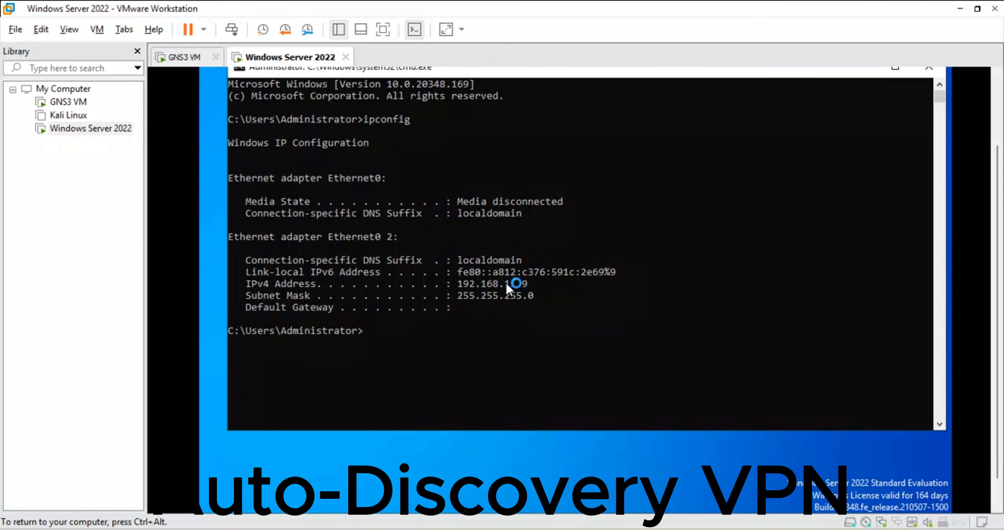
{"action": "left_click_drag", "start_coordinate": [531, 282], "coordinate": [449, 283]}
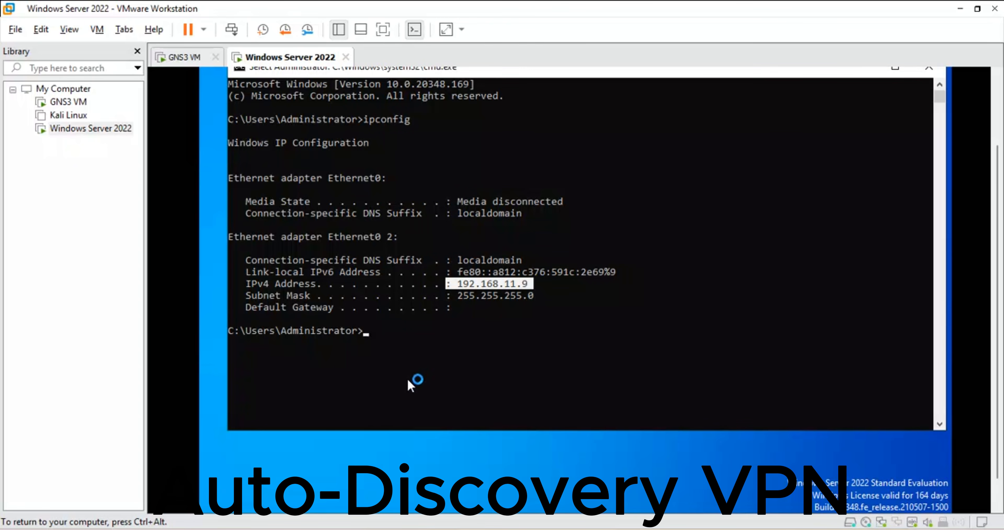
{"action": "key", "text": "ctrl+c"}
Step: Release the Windows server's IPv4 address with ipconfig /release, correcting the stray space in the command
{"action": "type", "text": "ip"}
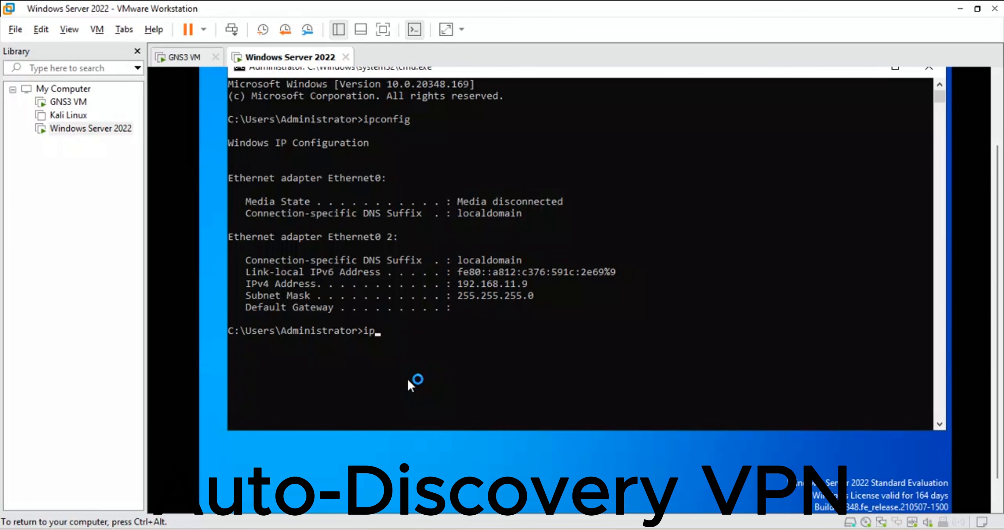
{"action": "type", "text": "config / release"}
{"action": "key", "text": "Return"}
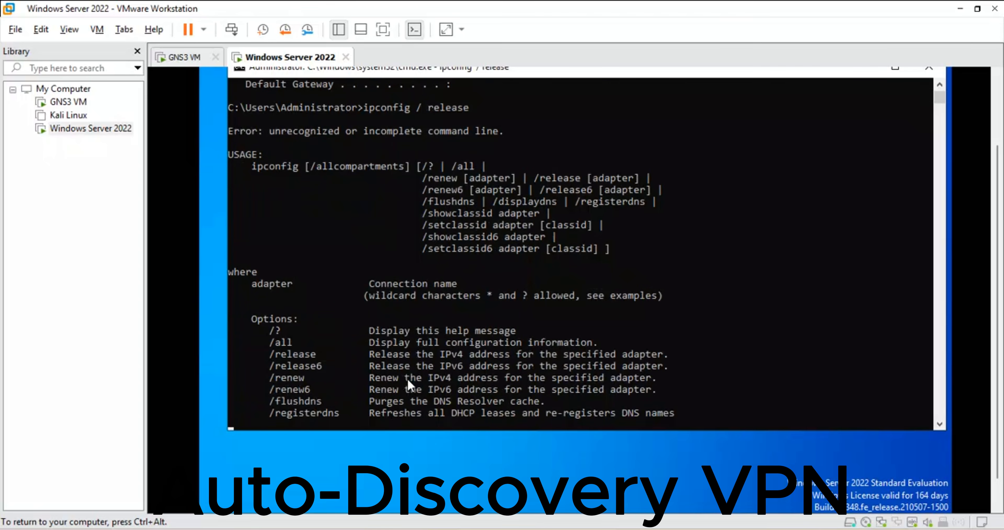
{"action": "key", "text": "Up"}
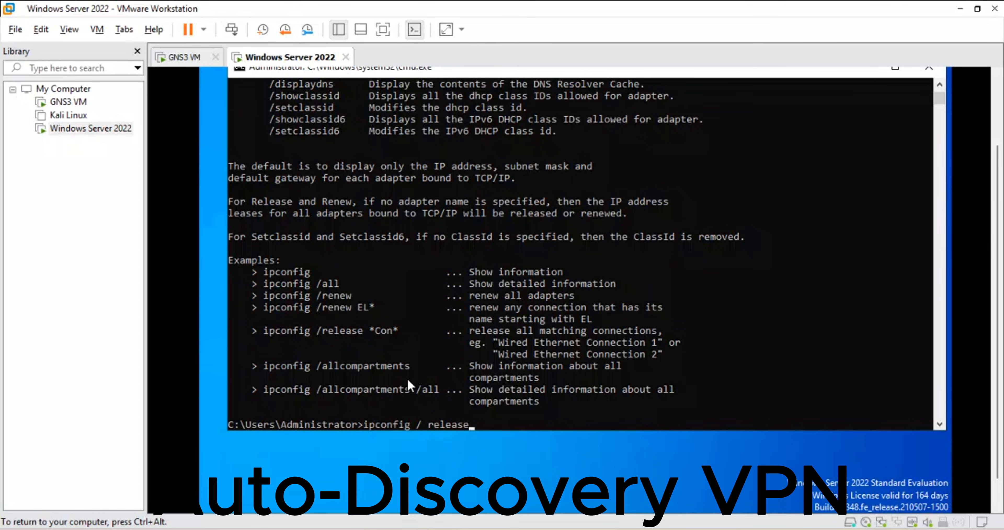
{"action": "key", "text": "BackSpace"}
{"action": "key", "text": "BackSpace"}
{"action": "key", "text": "BackSpace"}
{"action": "key", "text": "BackSpace"}
{"action": "type", "text": "release"}
{"action": "key", "text": "Return"}
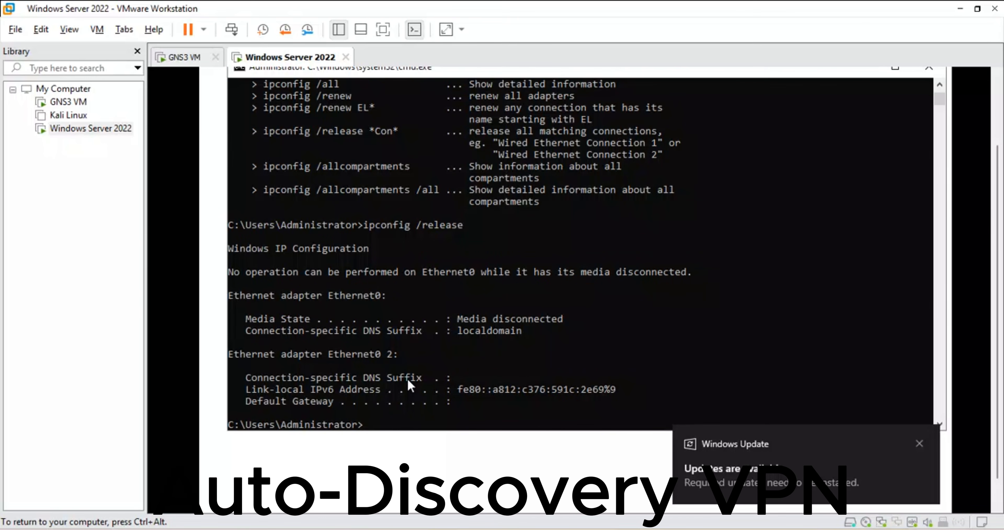
Step: Request a fresh DHCP lease for the Windows server with ipconfig /renew
{"action": "key", "text": "Up"}
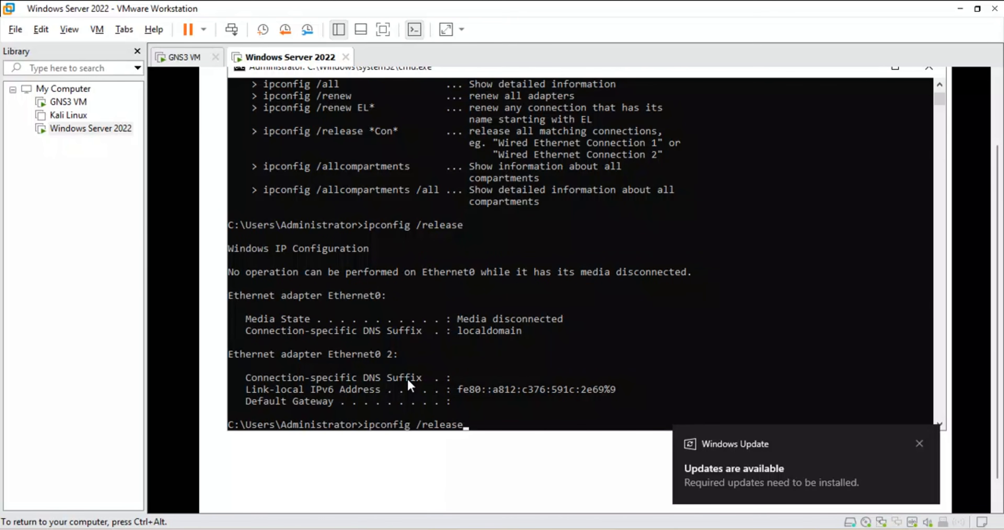
{"action": "key", "text": "BackSpace"}
{"action": "key", "text": "BackSpace"}
{"action": "key", "text": "BackSpace"}
{"action": "key", "text": "BackSpace"}
{"action": "key", "text": "BackSpace"}
{"action": "type", "text": "new"}
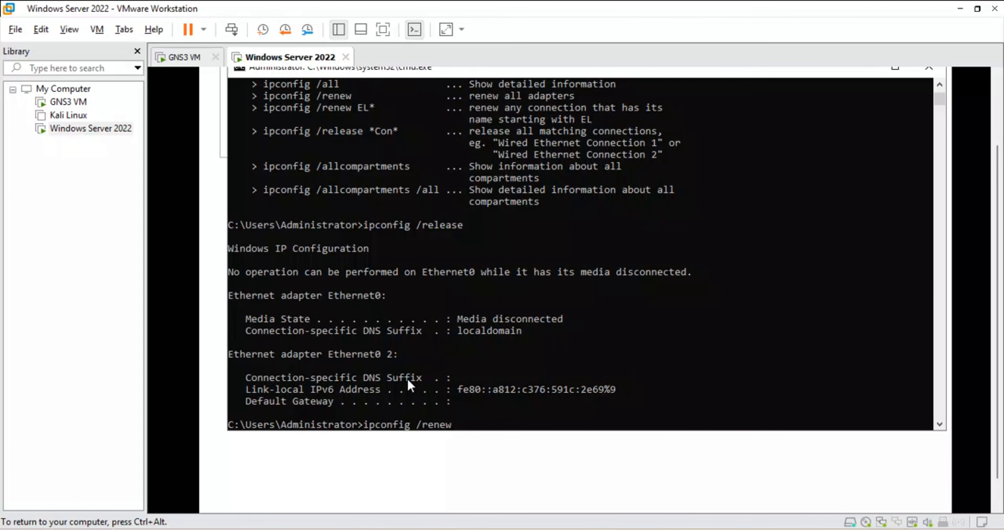
{"action": "key", "text": "Return"}
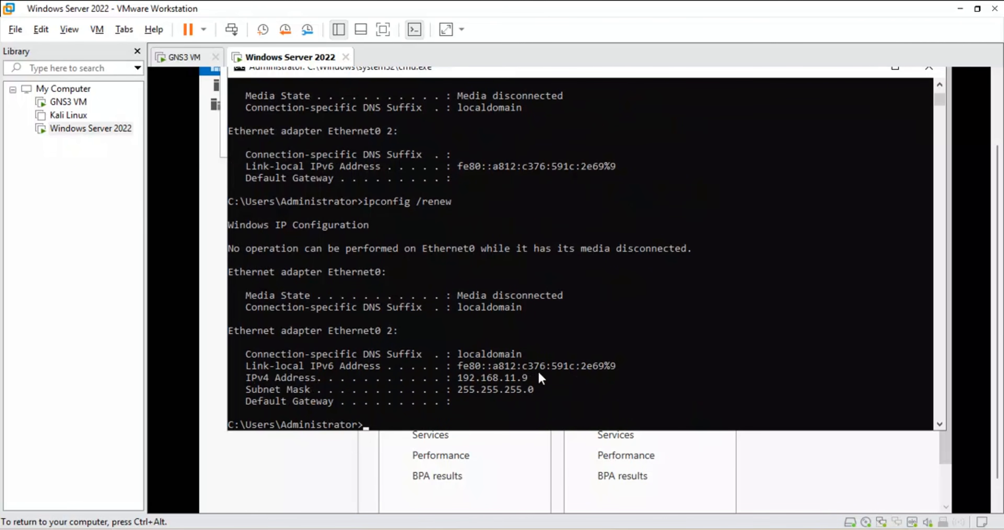
Step: Test the Windows server's connectivity by pinging 8.8.8.8 and 192.168.122.1, stopping each ping early
{"action": "type", "text": "ping 8.8.8.8"}
{"action": "key", "text": "Return"}
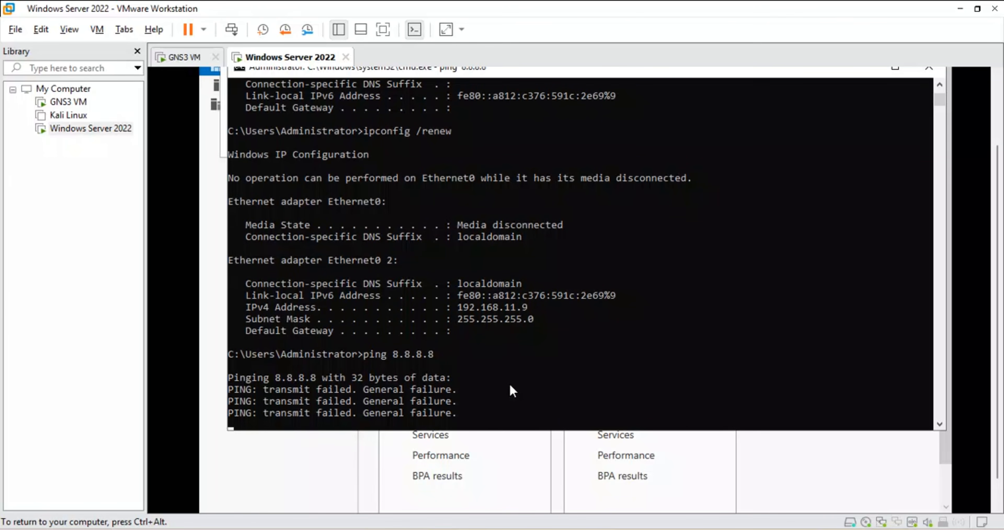
{"action": "key", "text": "ctrl+c"}
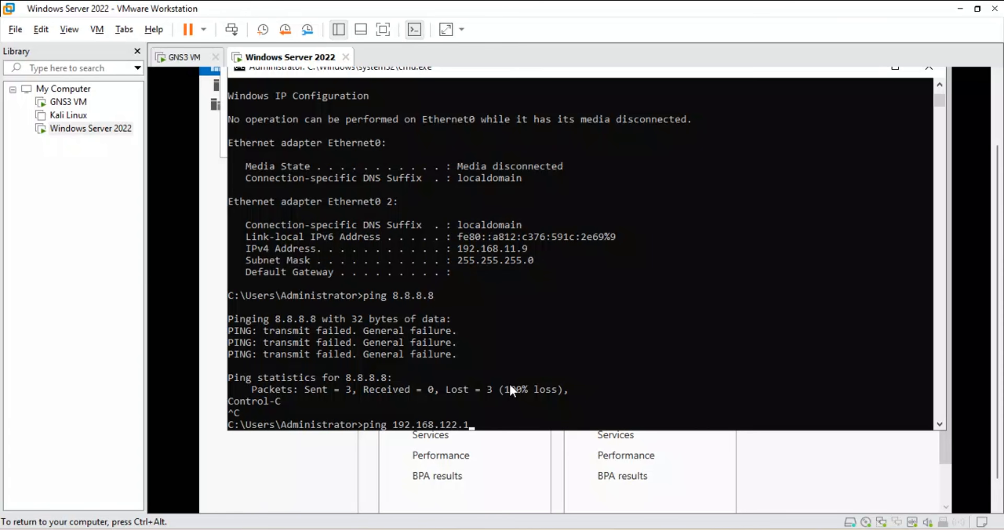
{"action": "key", "text": "Return"}
{"action": "key", "text": "ctrl+c"}
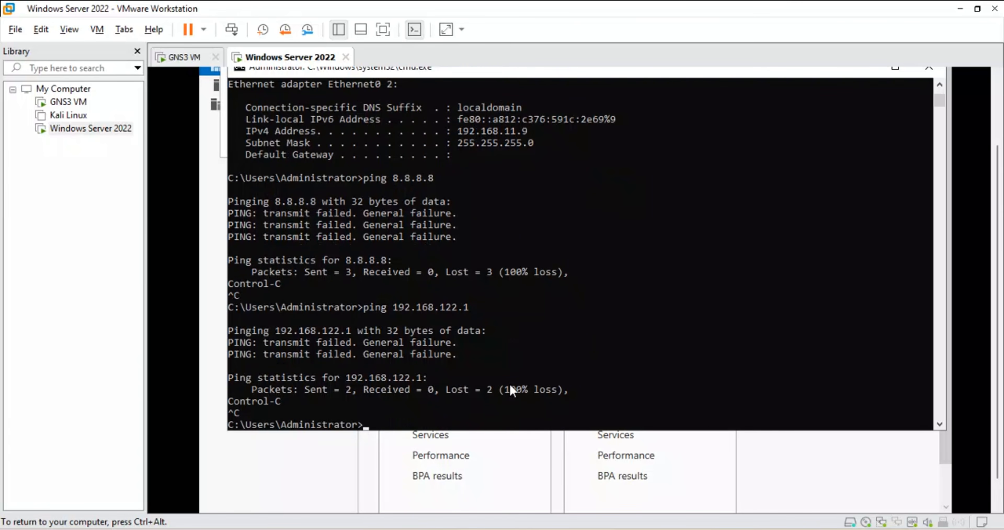
Step: Ping 192.168.11.1 and 192.168.11.254 from the Windows server, stopping the first ping early, and minimize the command prompt
{"action": "key", "text": "Up"}
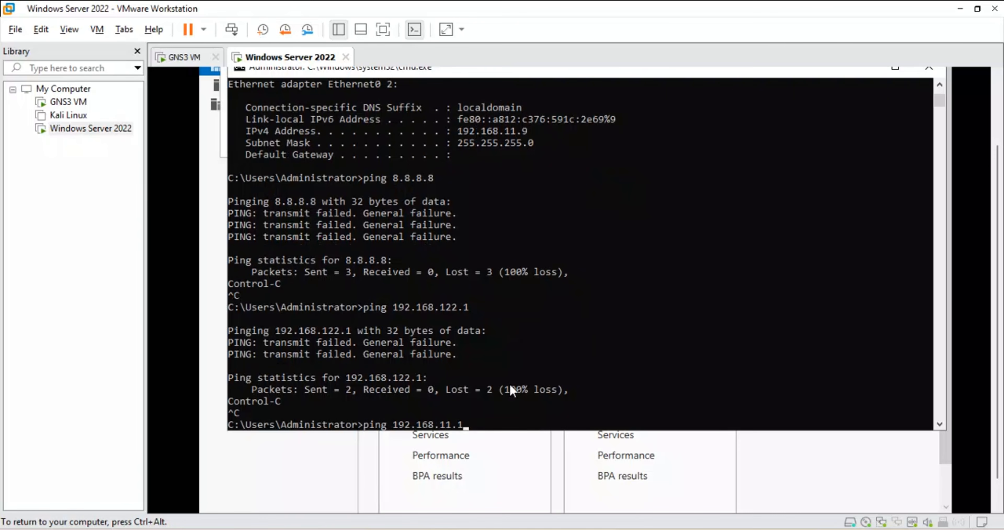
{"action": "key", "text": "Return"}
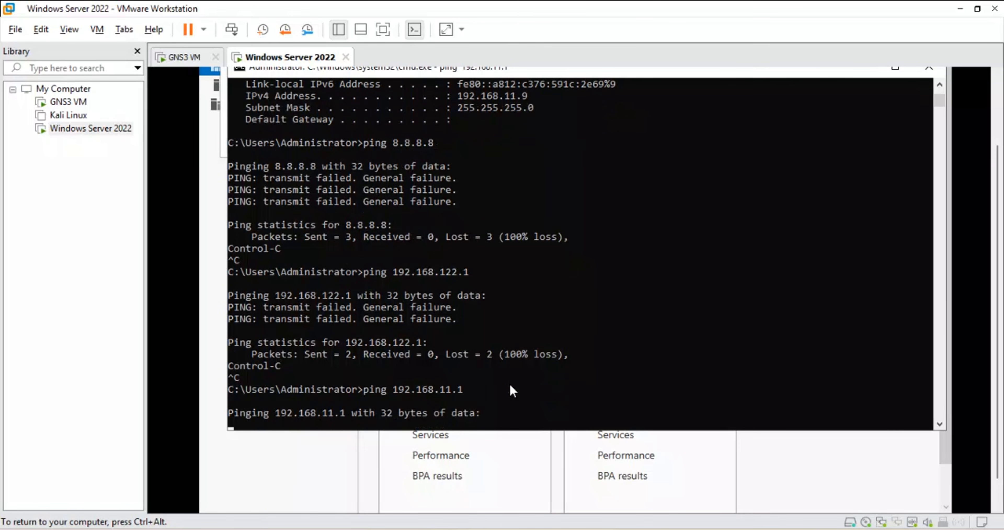
{"action": "key", "text": "ctrl+c"}
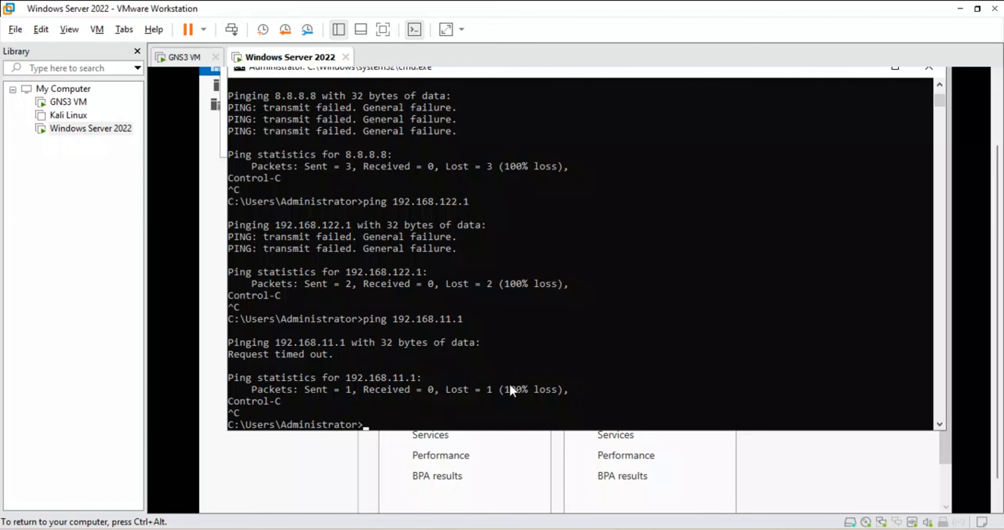
{"action": "key", "text": "Up"}
{"action": "key", "text": "Return"}
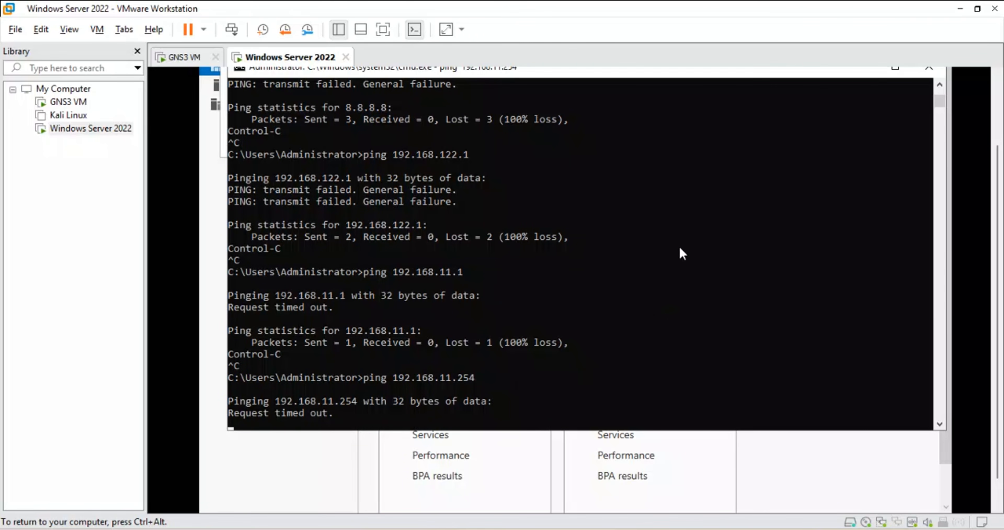
{"action": "left_click", "coordinate": [876, 69]}
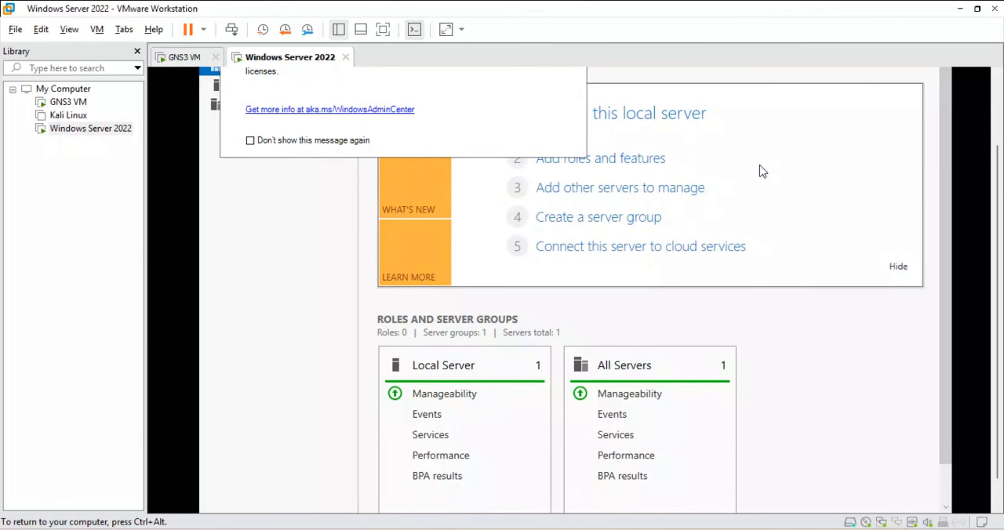
{"action": "left_click_drag", "start_coordinate": [997, 192], "coordinate": [992, 111]}
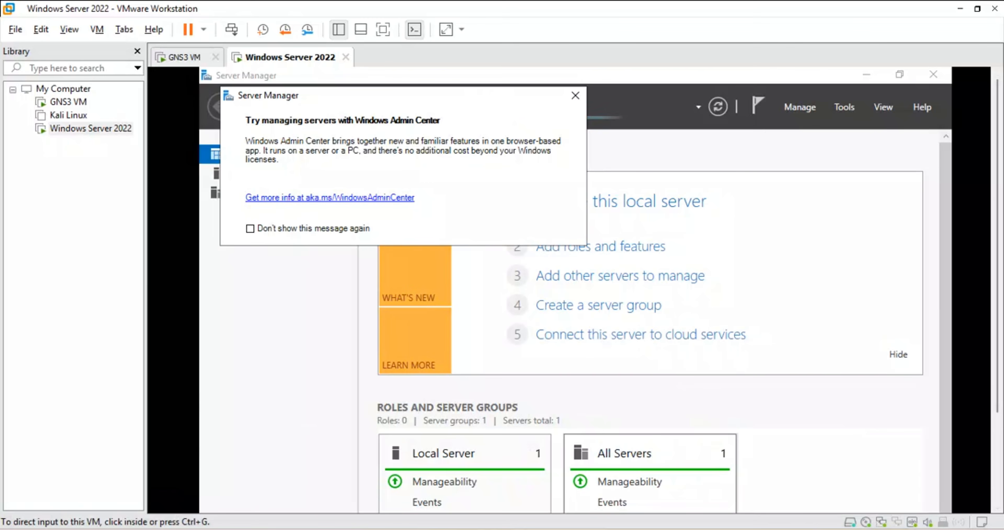
Step: Switch to the GNS3 topology, open the console of the head office PC user2 and request an address with ip dhcp
{"action": "left_click", "coordinate": [501, 494]}
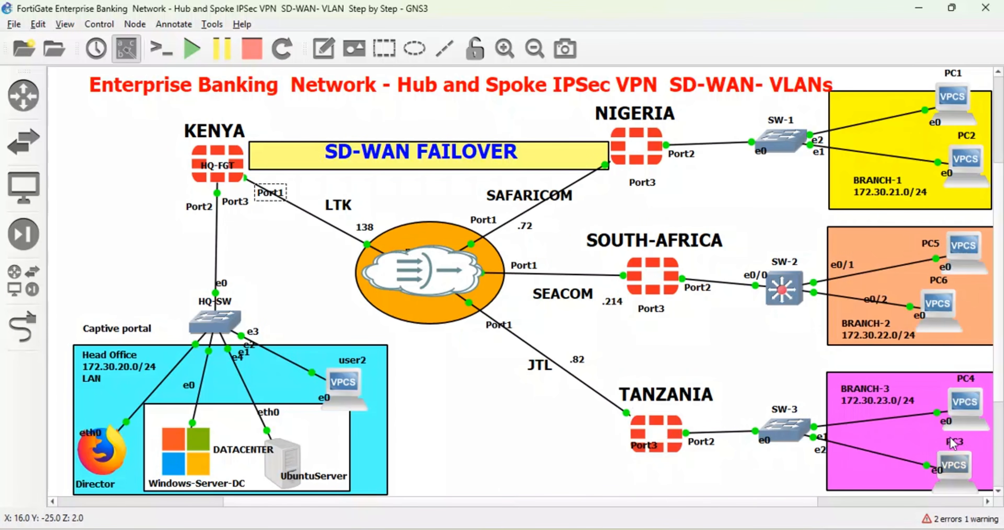
{"action": "double_click", "coordinate": [356, 376]}
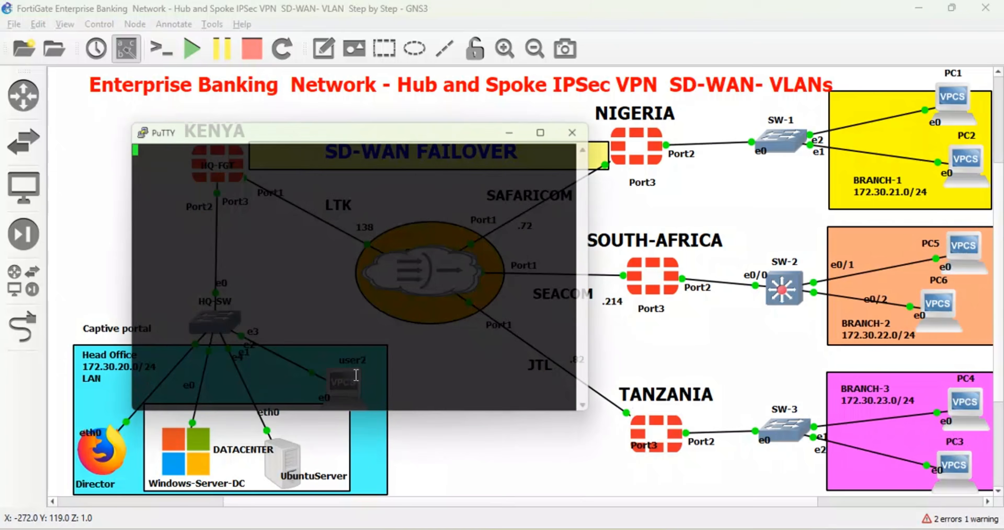
{"action": "key", "text": "Return"}
{"action": "key", "text": "Return"}
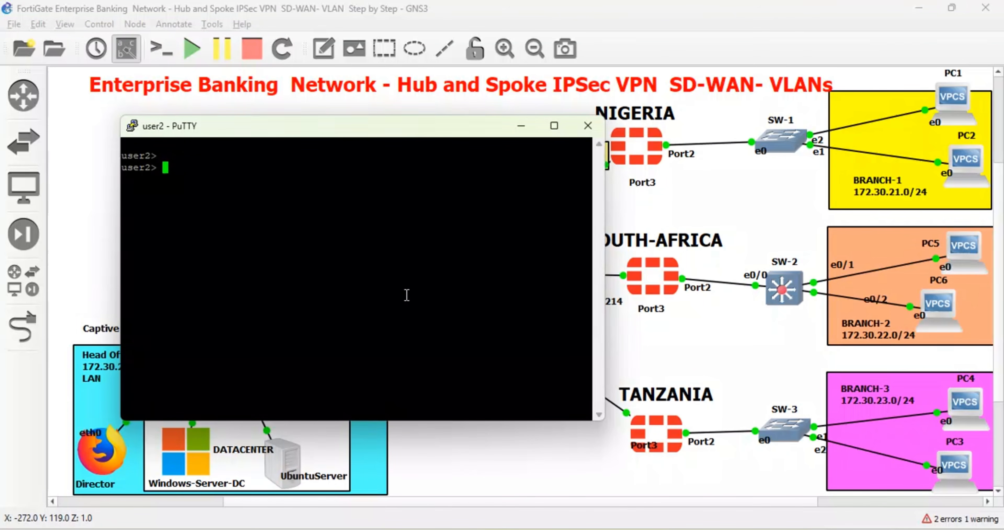
{"action": "type", "text": "ip dhcp"}
{"action": "key", "text": "Return"}
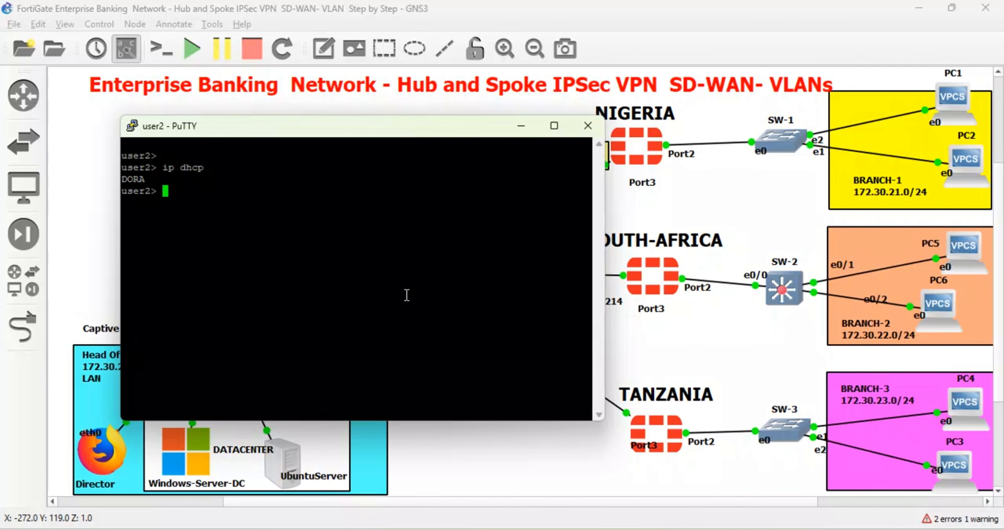
Step: Test user2's WAN connectivity with the command ping 192.168.122.1 -t
{"action": "type", "text": "ping 192.168.122."}
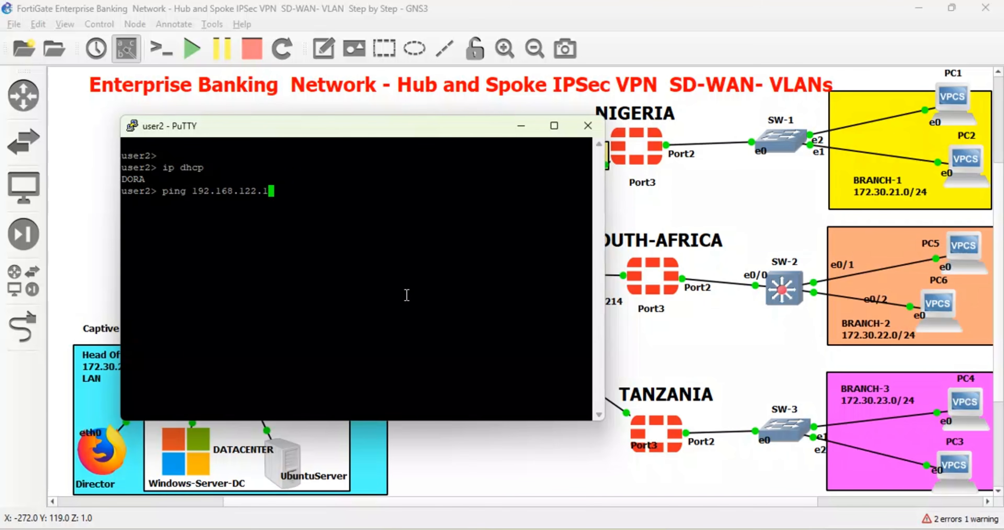
{"action": "type", "text": "1 -t"}
{"action": "key", "text": "Return"}
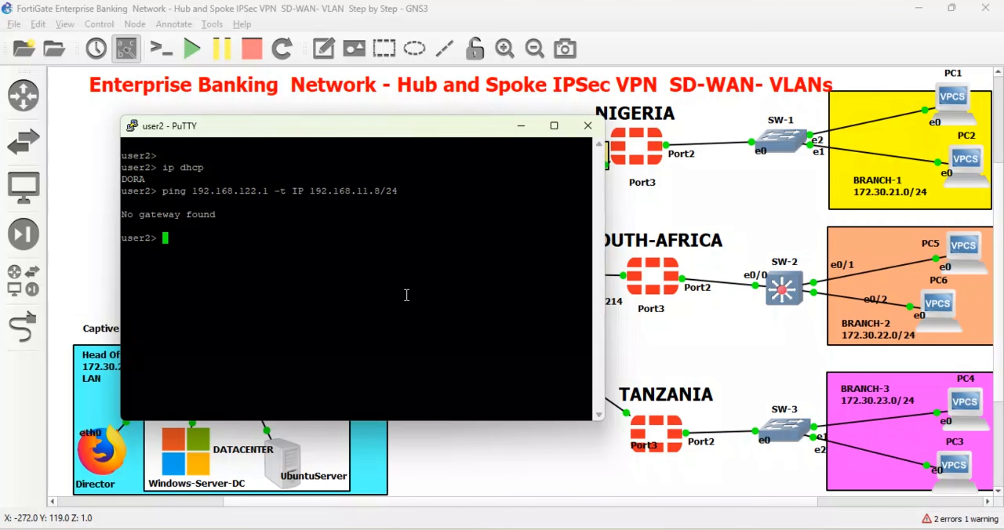
{"action": "key", "text": "Up"}
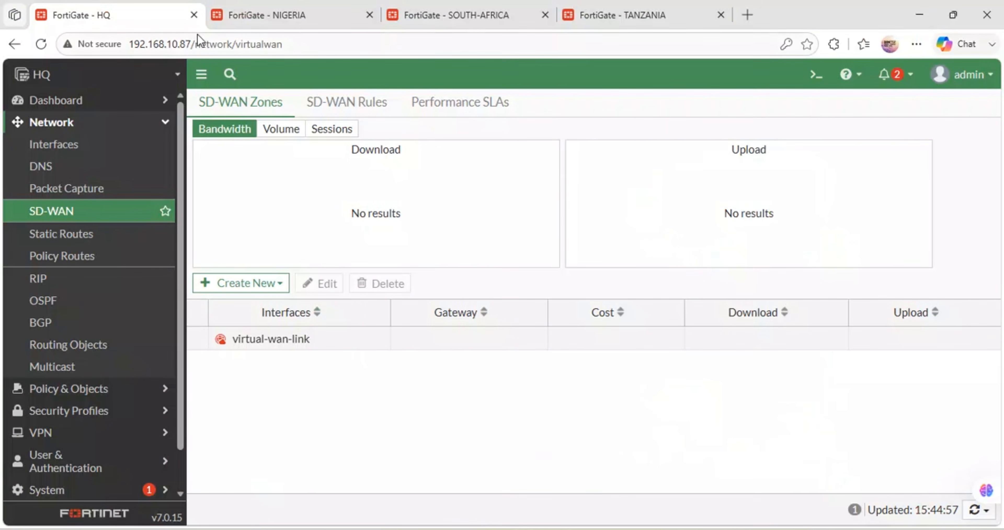
Step: Switch to the HQ FortiGate in the browser, look through its network interfaces and open HQ-WAN (port1) for editing
{"action": "left_click", "coordinate": [95, 150]}
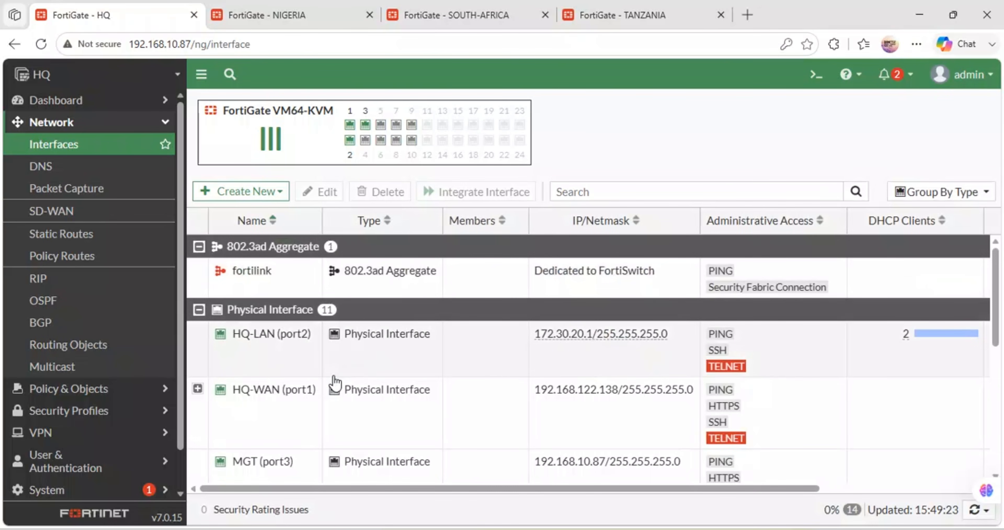
{"action": "scroll", "coordinate": [334, 384], "scroll_direction": "down", "scroll_amount": 3}
{"action": "scroll", "coordinate": [335, 384], "scroll_direction": "up", "scroll_amount": 3}
{"action": "scroll", "coordinate": [334, 384], "scroll_direction": "down", "scroll_amount": 1}
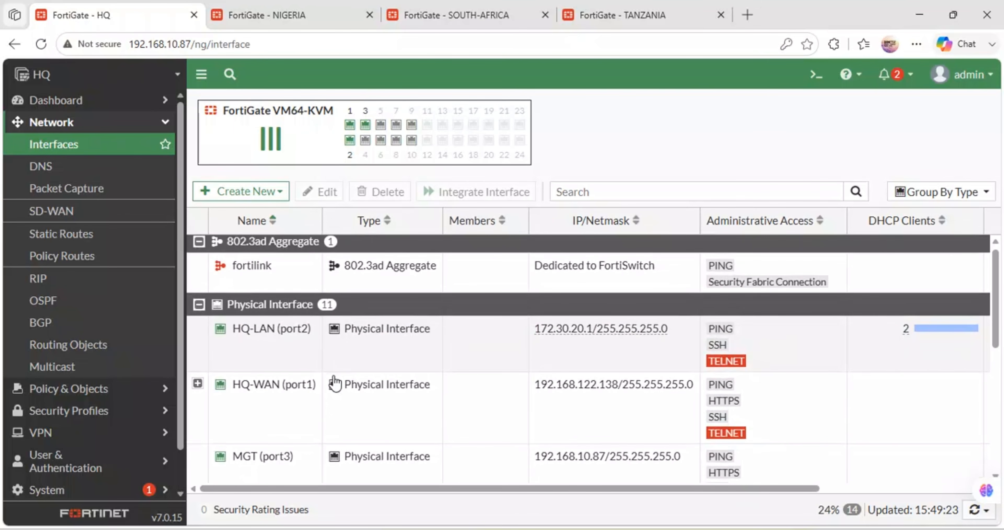
{"action": "scroll", "coordinate": [334, 384], "scroll_direction": "down", "scroll_amount": 1}
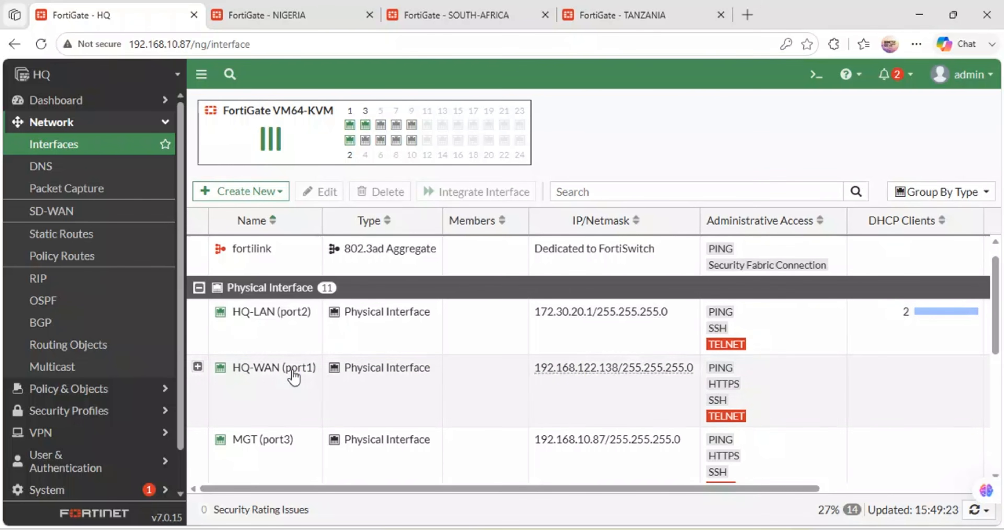
{"action": "left_click", "coordinate": [286, 372]}
{"action": "double_click", "coordinate": [285, 371]}
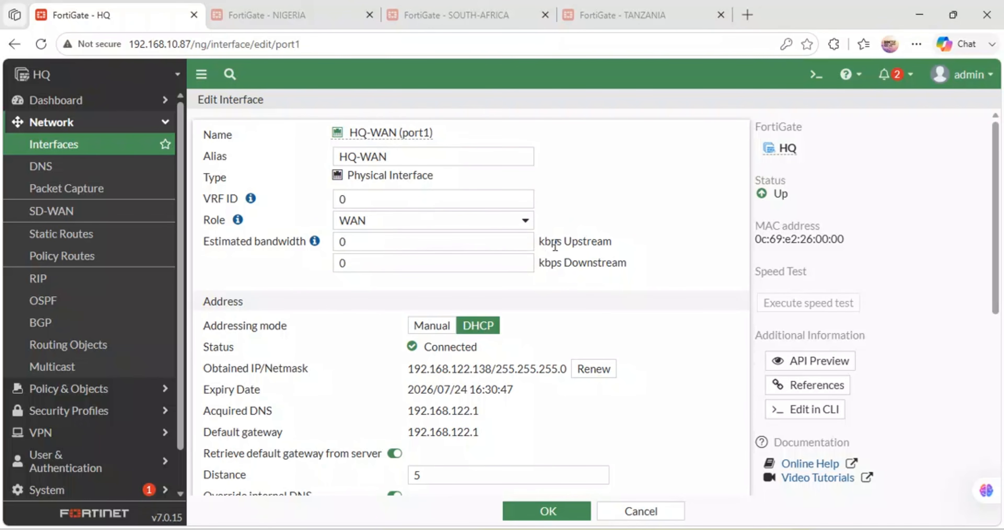
Step: Examine the alias, DHCP addressing and administrative access settings of the HQ-WAN interface
{"action": "left_click", "coordinate": [411, 157]}
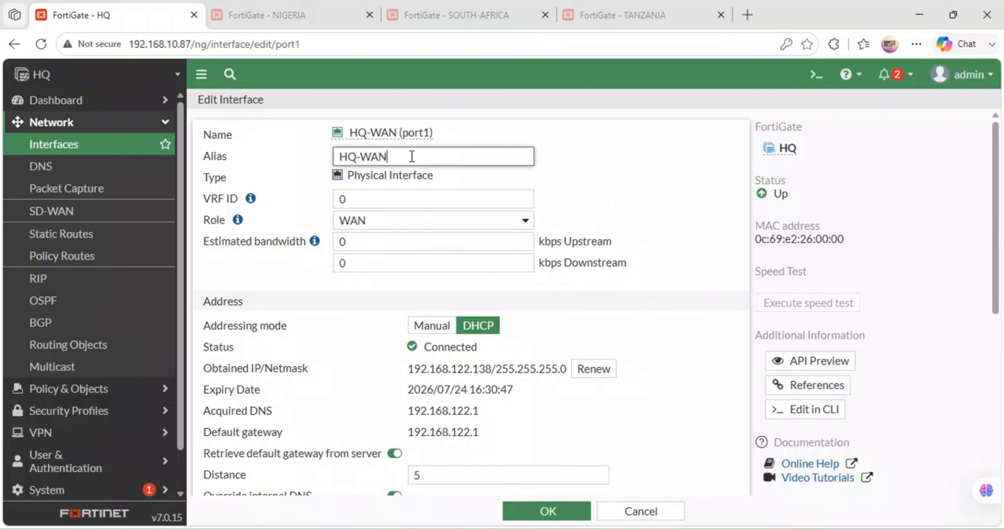
{"action": "left_click", "coordinate": [650, 162]}
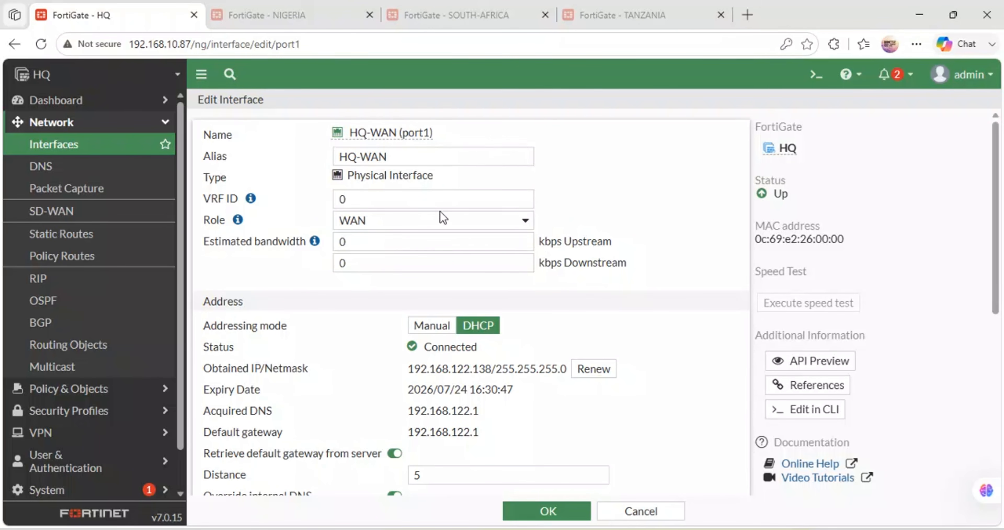
{"action": "scroll", "coordinate": [443, 218], "scroll_direction": "down", "scroll_amount": 4}
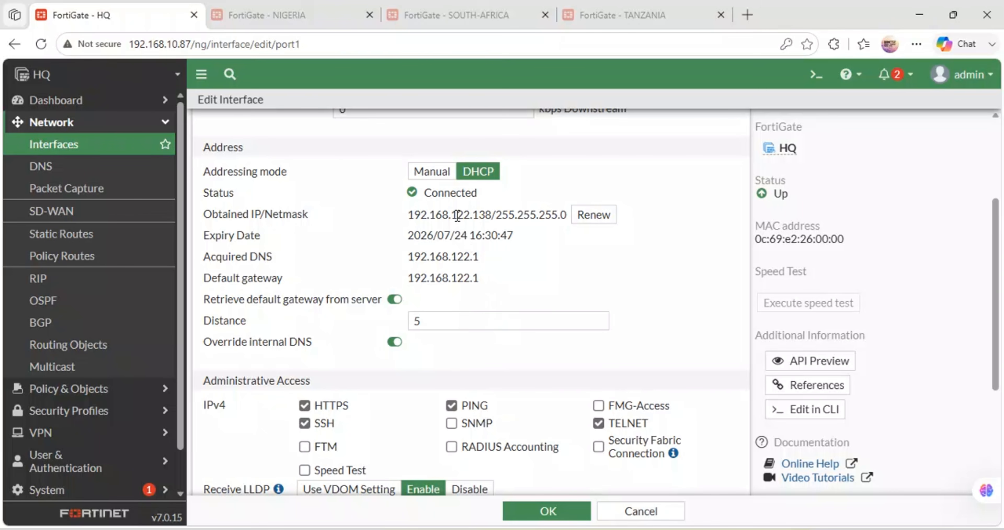
Step: Check the obtained IP address, lease expiry date and remaining settings of the HQ-WAN interface
{"action": "left_click_drag", "start_coordinate": [517, 216], "coordinate": [402, 215]}
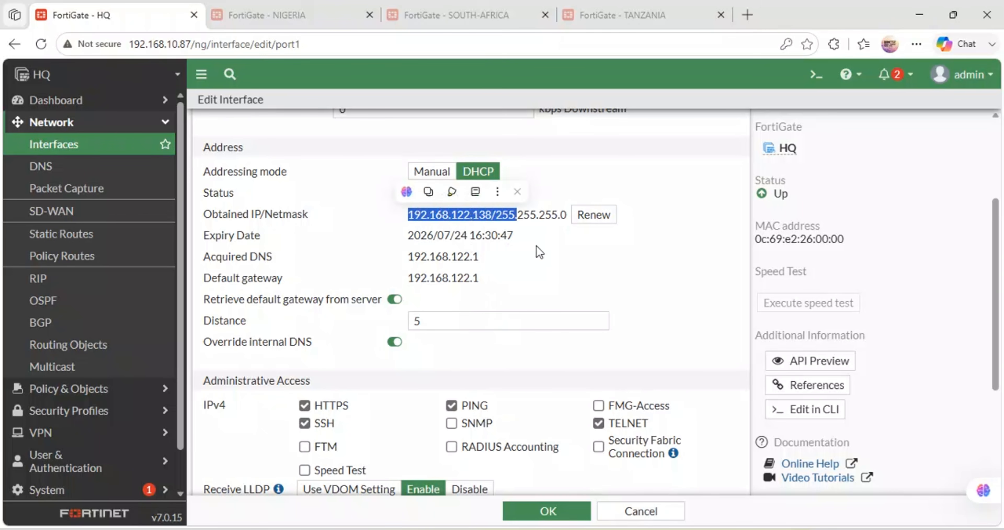
{"action": "left_click_drag", "start_coordinate": [515, 236], "coordinate": [375, 236]}
{"action": "scroll", "coordinate": [444, 275], "scroll_direction": "down", "scroll_amount": 5}
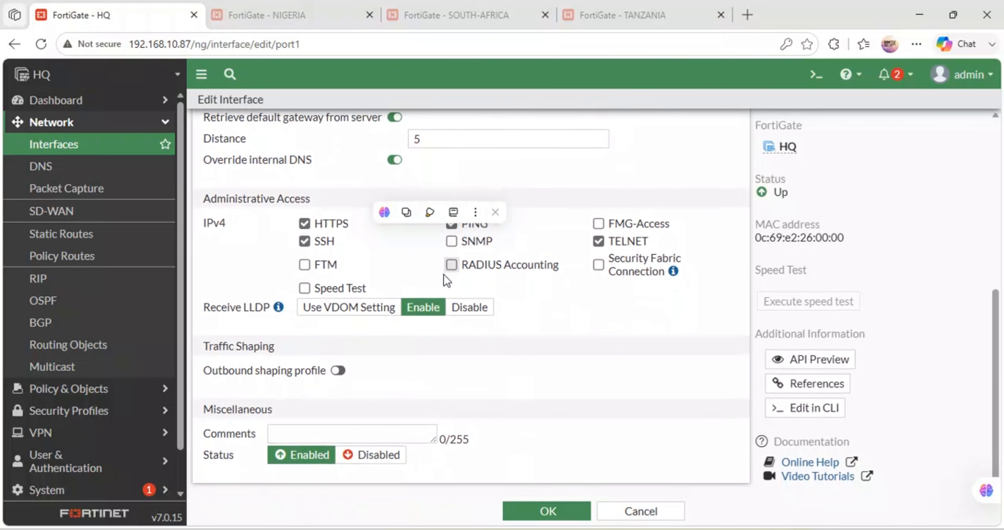
{"action": "scroll", "coordinate": [406, 353], "scroll_direction": "up", "scroll_amount": 9}
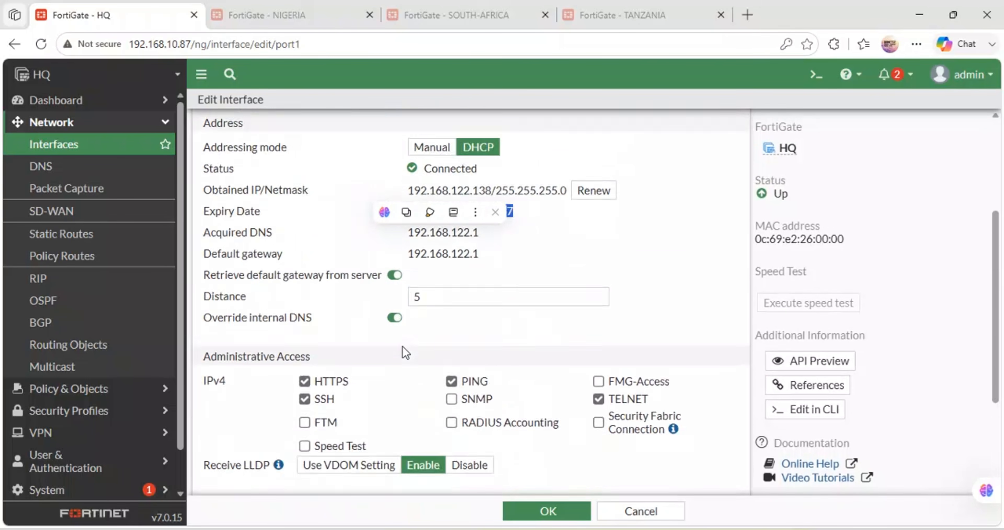
Step: Review HQ's default static route through HQ-WAN (port1) and close its settings
{"action": "left_click", "coordinate": [110, 236]}
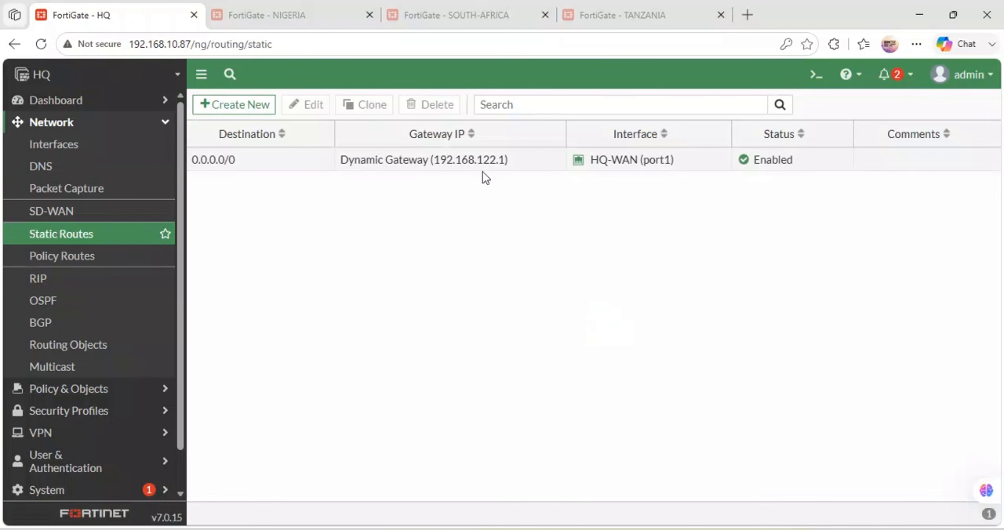
{"action": "double_click", "coordinate": [482, 164]}
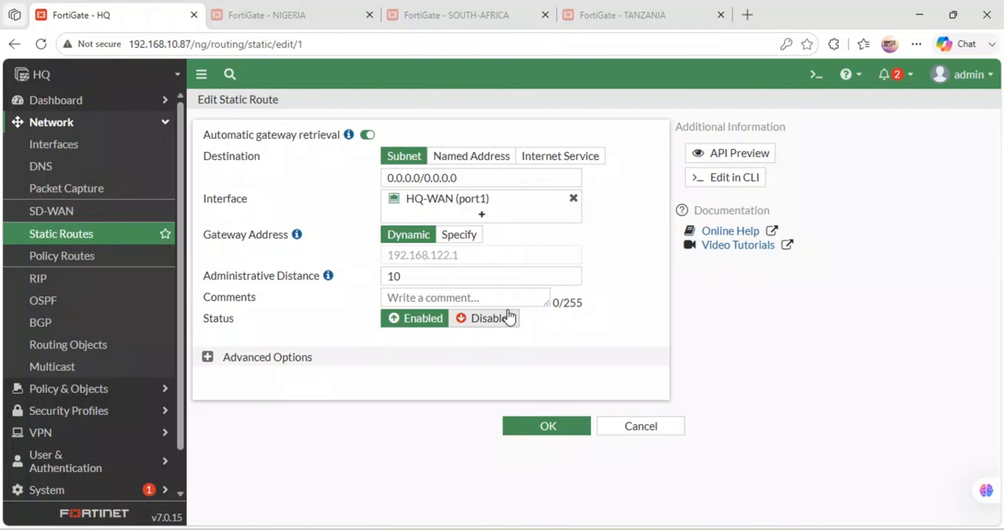
{"action": "left_click", "coordinate": [535, 425]}
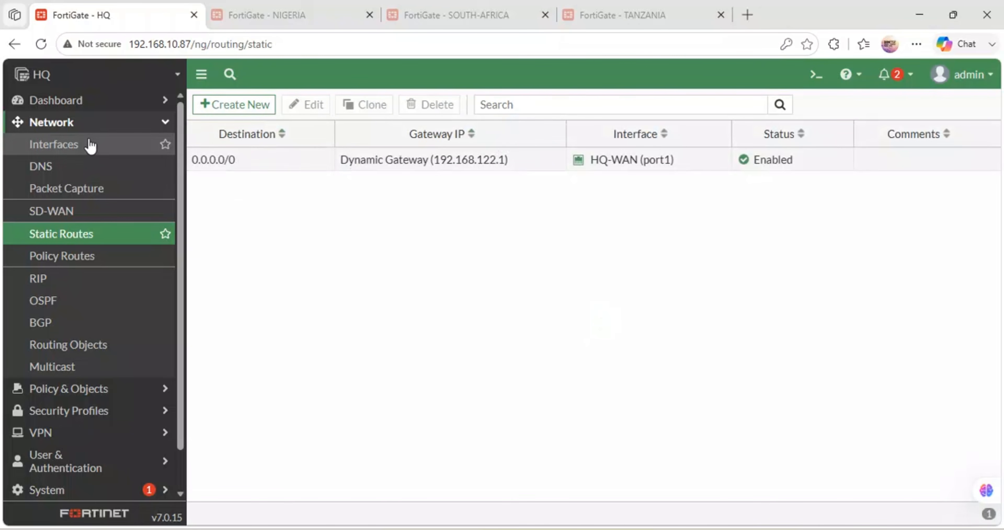
Step: Set the HQ FortiGate's DNS to use the FortiGuard servers and apply the change
{"action": "left_click", "coordinate": [52, 166]}
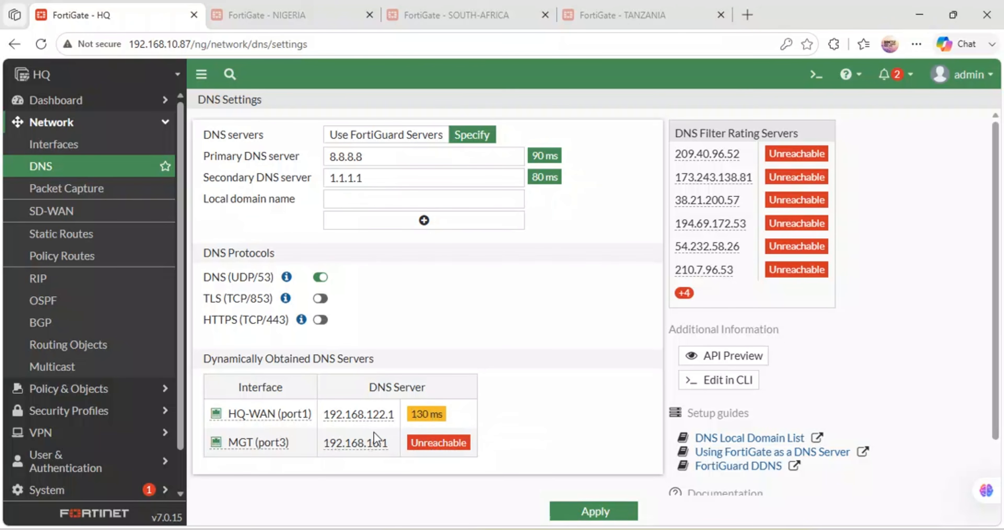
{"action": "left_click", "coordinate": [397, 135]}
{"action": "left_click", "coordinate": [585, 512]}
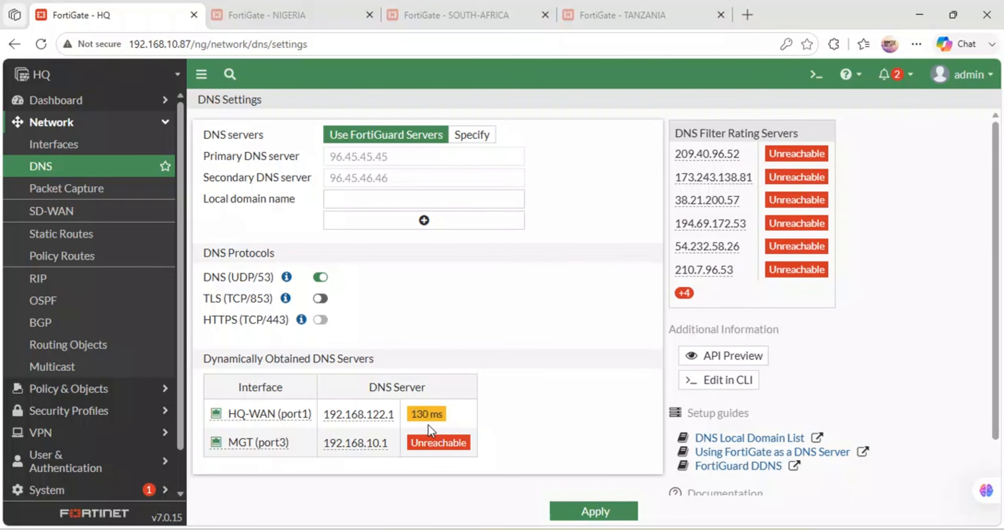
Step: Switch to the NIGERIA FortiGate, set its DNS to use the FortiGuard servers and apply the change
{"action": "left_click", "coordinate": [287, 12]}
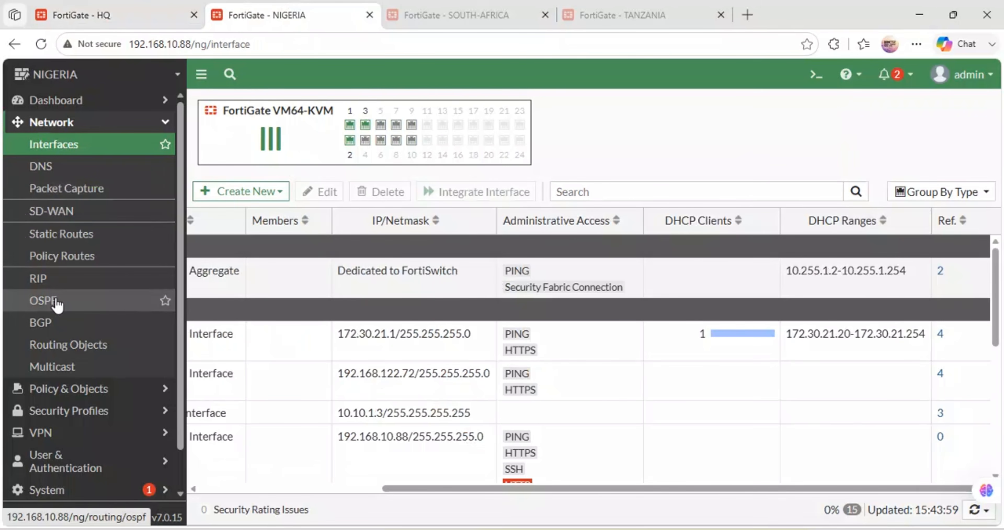
{"action": "left_click", "coordinate": [39, 166]}
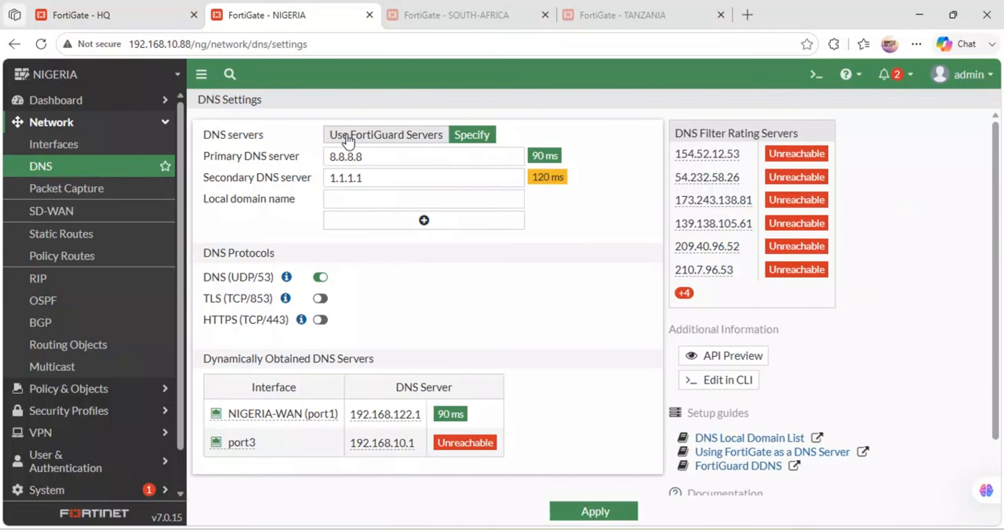
{"action": "left_click", "coordinate": [347, 137]}
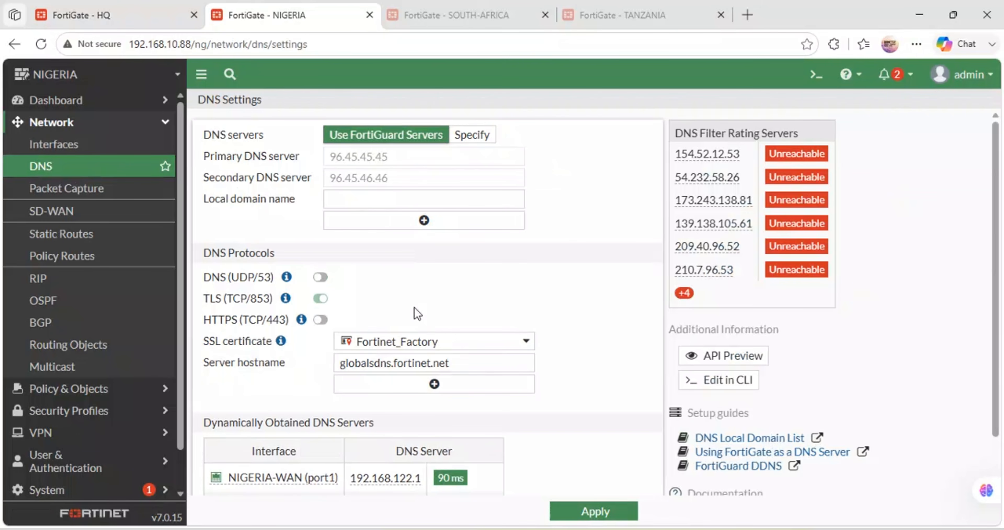
{"action": "left_click", "coordinate": [594, 513]}
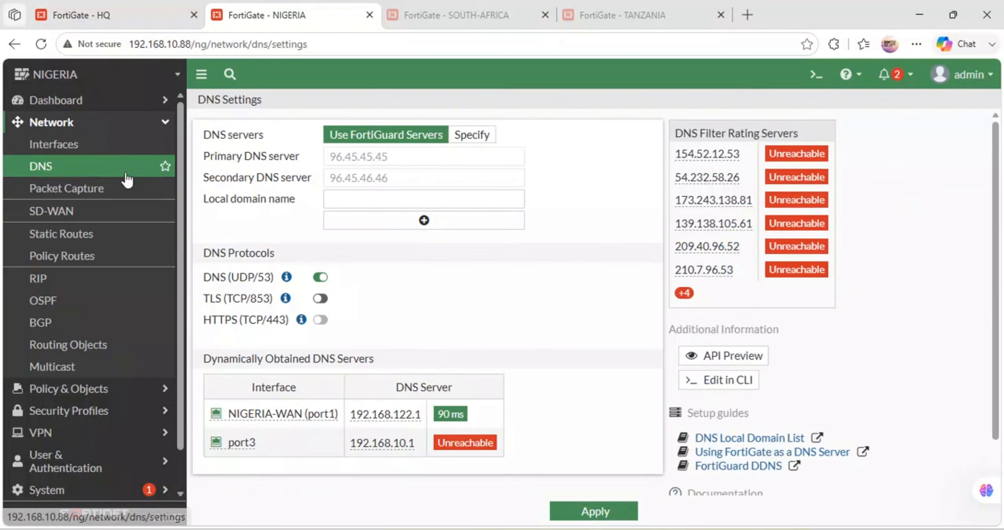
Step: Open SD-WANZONE on the NIGERIA FortiGate and examine which interfaces are available as new SD-WAN members, leaving the member form without saving
{"action": "left_click", "coordinate": [77, 213]}
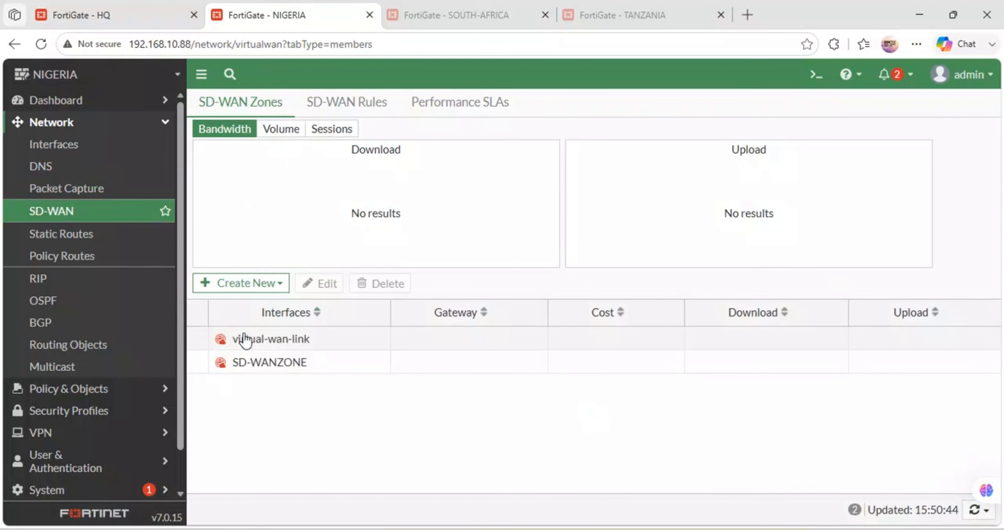
{"action": "left_click", "coordinate": [266, 370]}
{"action": "double_click", "coordinate": [266, 370]}
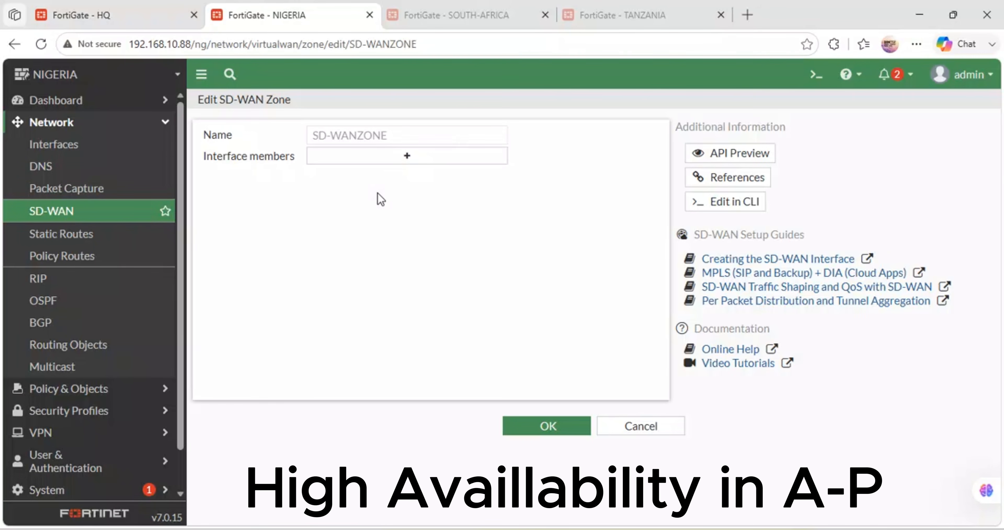
{"action": "left_click", "coordinate": [382, 156]}
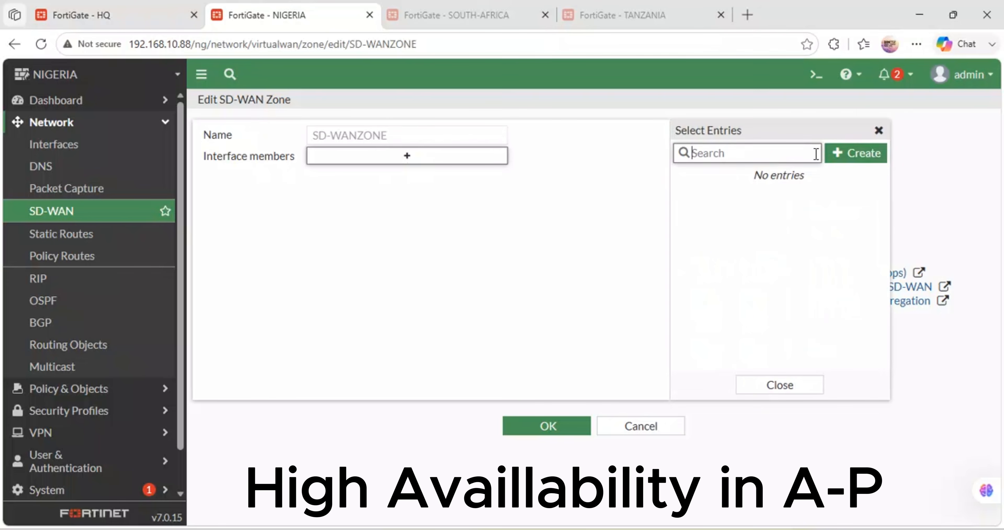
{"action": "left_click", "coordinate": [850, 155]}
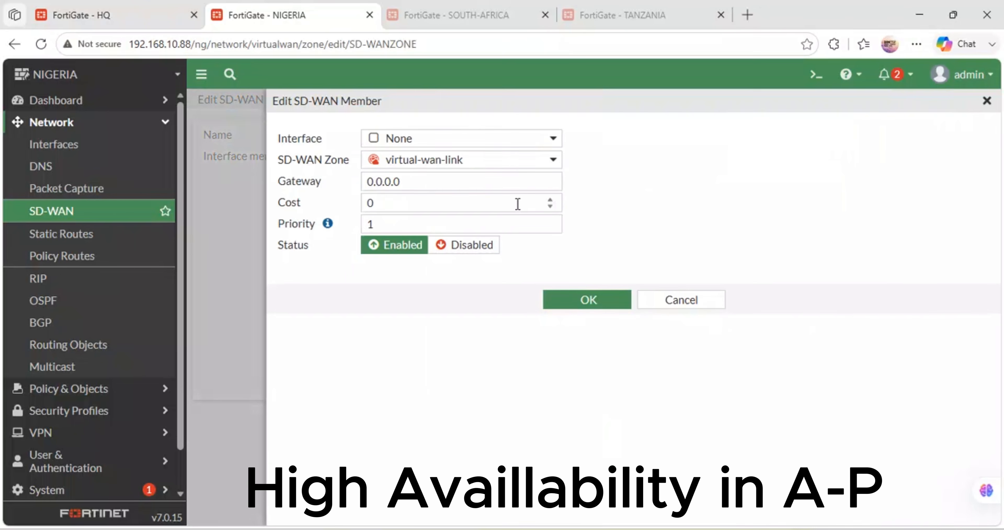
{"action": "left_click", "coordinate": [518, 138]}
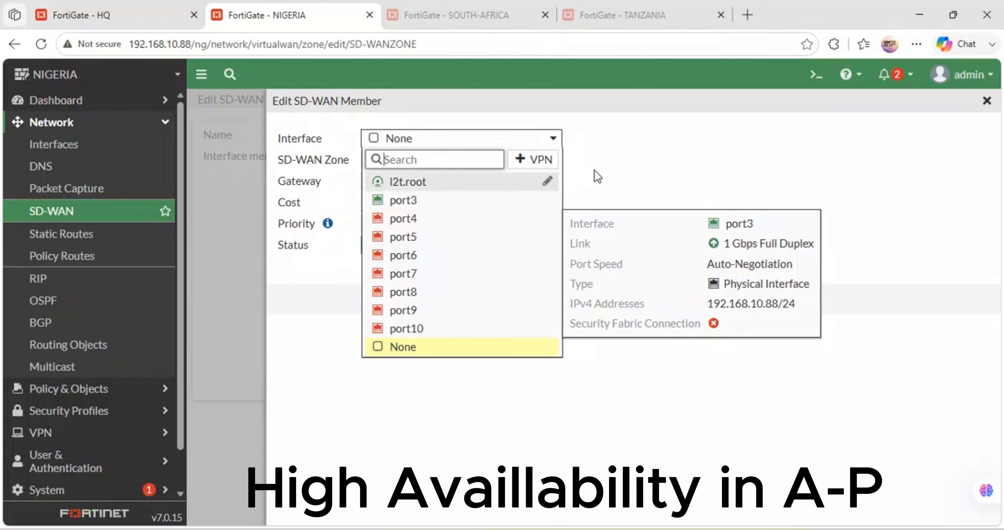
{"action": "left_click", "coordinate": [640, 184]}
{"action": "left_click", "coordinate": [682, 300]}
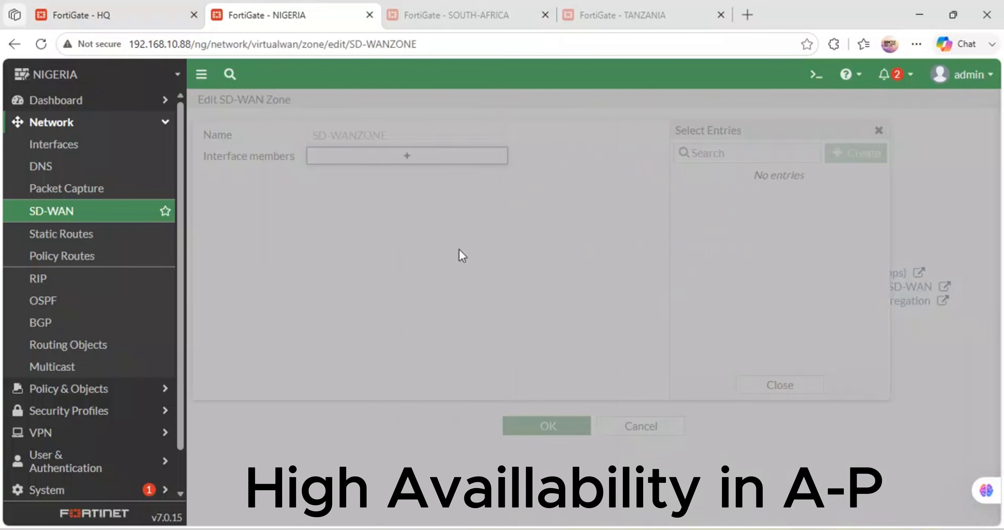
Step: Check the DNS server status on HQ and view the SD-WAN zones of the SOUTH-AFRICA FortiGate
{"action": "left_click", "coordinate": [123, 4]}
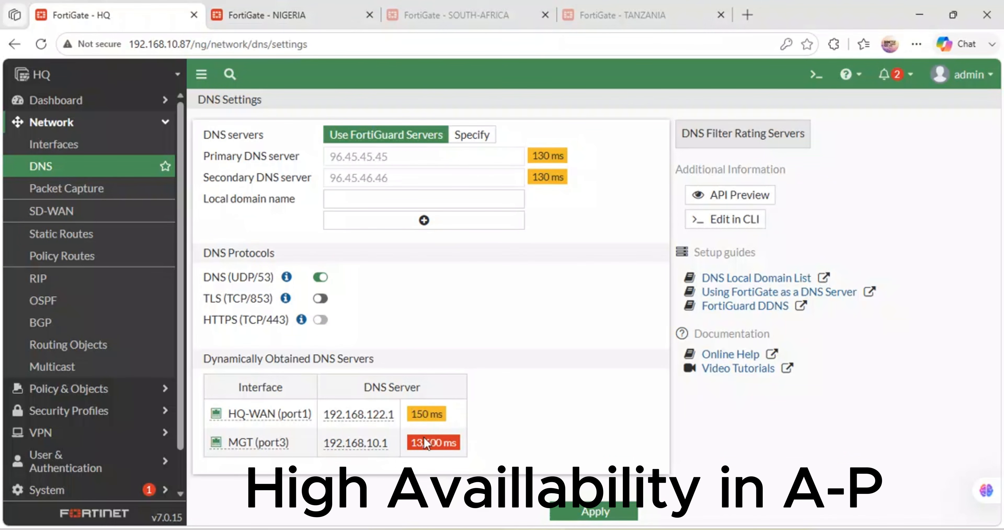
{"action": "left_click", "coordinate": [486, 15]}
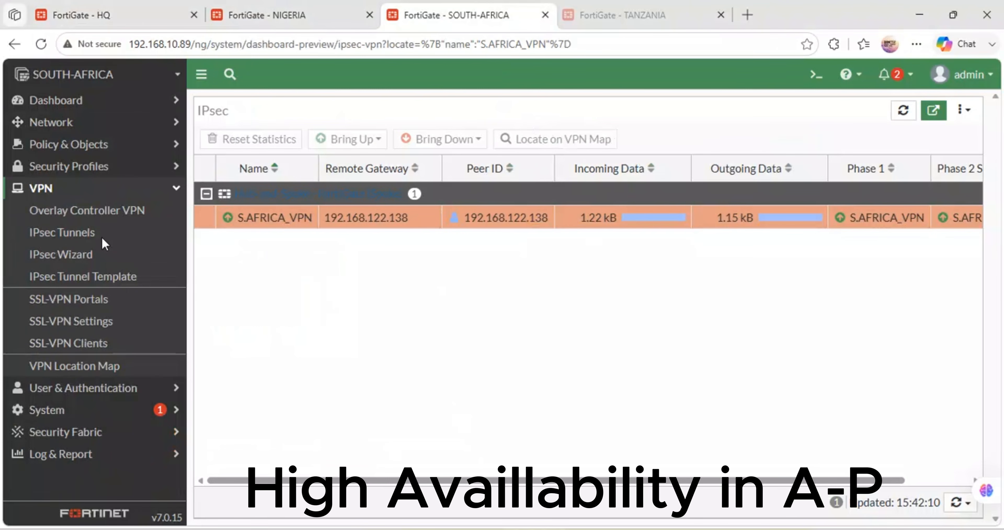
{"action": "left_click", "coordinate": [172, 191]}
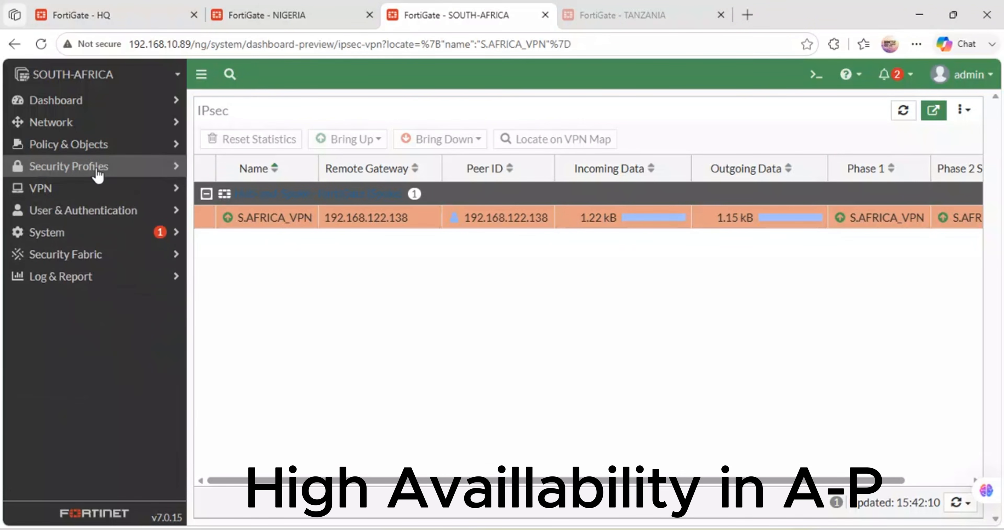
{"action": "left_click", "coordinate": [104, 125]}
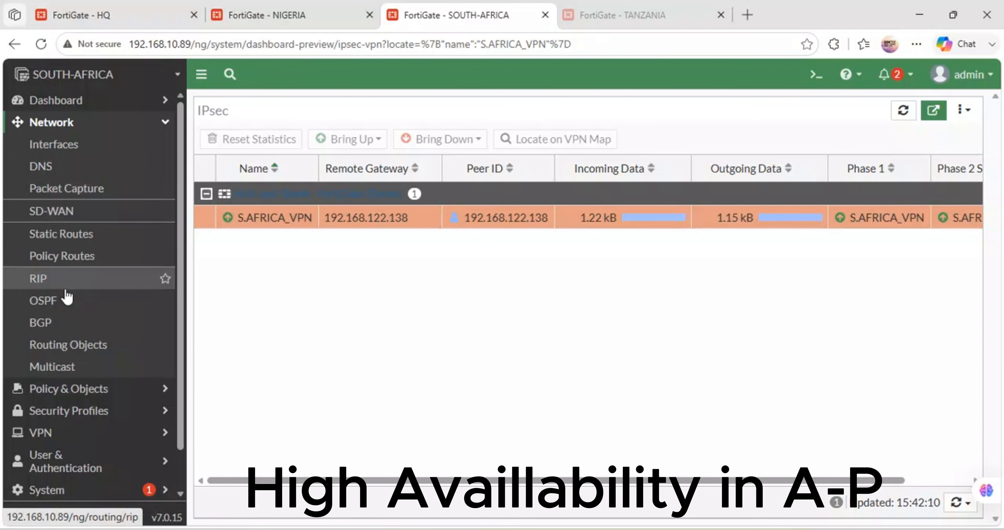
{"action": "left_click", "coordinate": [59, 215]}
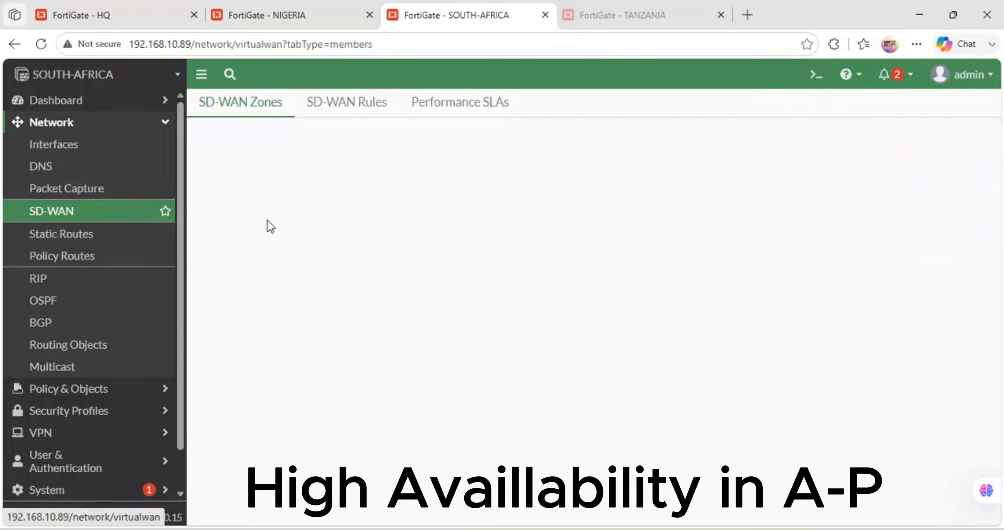
{"action": "left_click", "coordinate": [257, 286]}
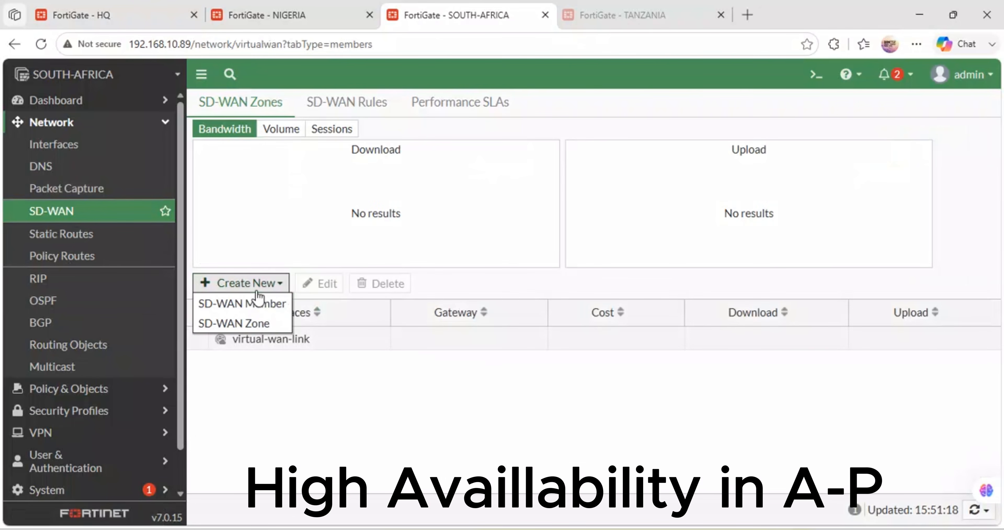
{"action": "left_click", "coordinate": [263, 327]}
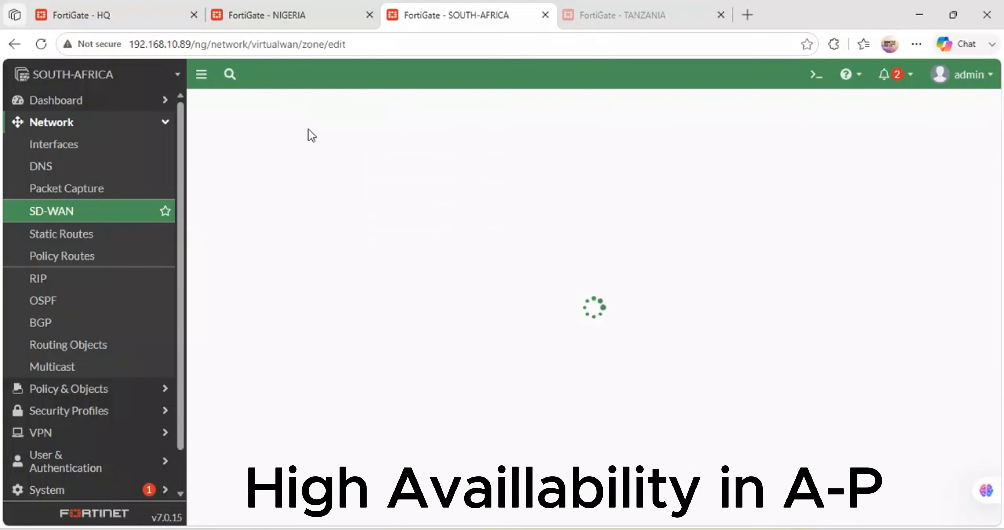
{"action": "left_click", "coordinate": [321, 136]}
{"action": "type", "text": "SDWAN-ZONE"}
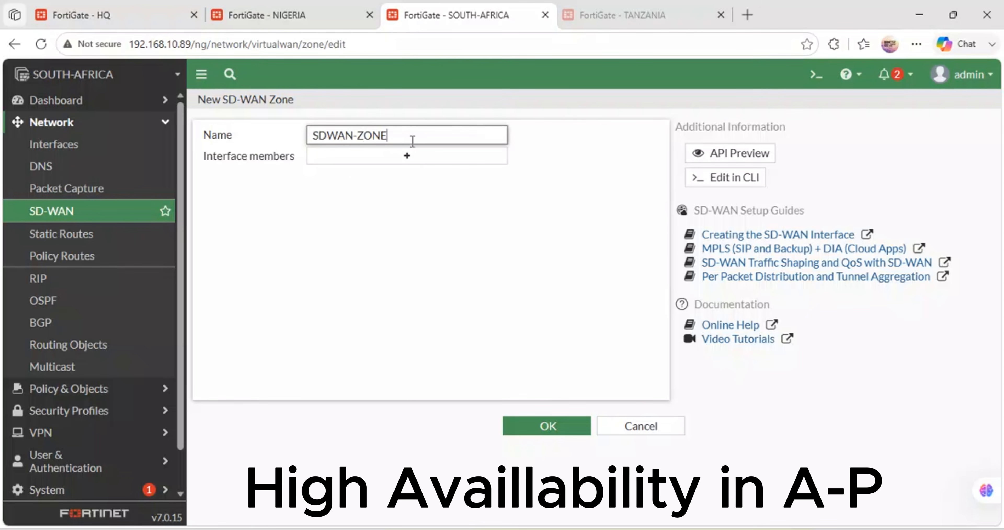
{"action": "left_click", "coordinate": [408, 157]}
{"action": "left_click", "coordinate": [843, 158]}
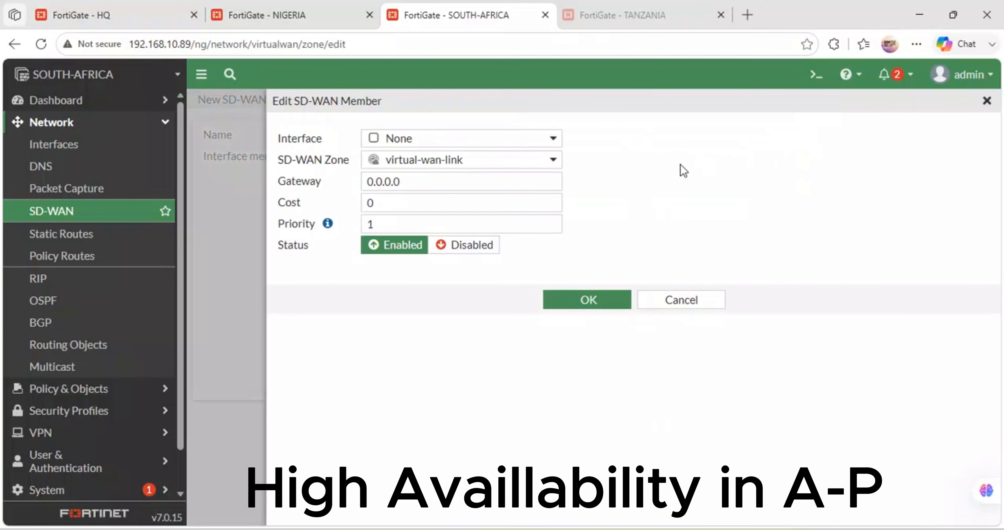
{"action": "left_click", "coordinate": [541, 143]}
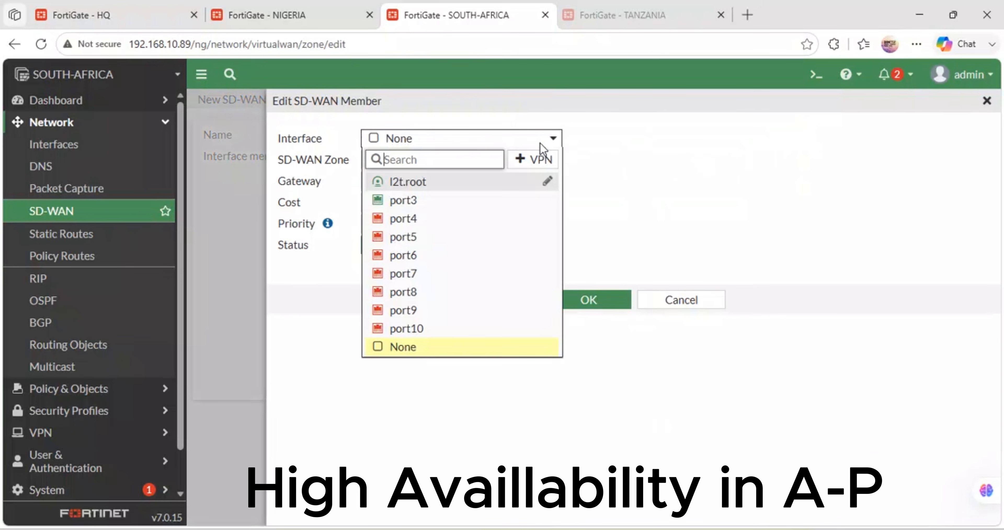
{"action": "left_click", "coordinate": [667, 302]}
{"action": "left_click", "coordinate": [657, 297]}
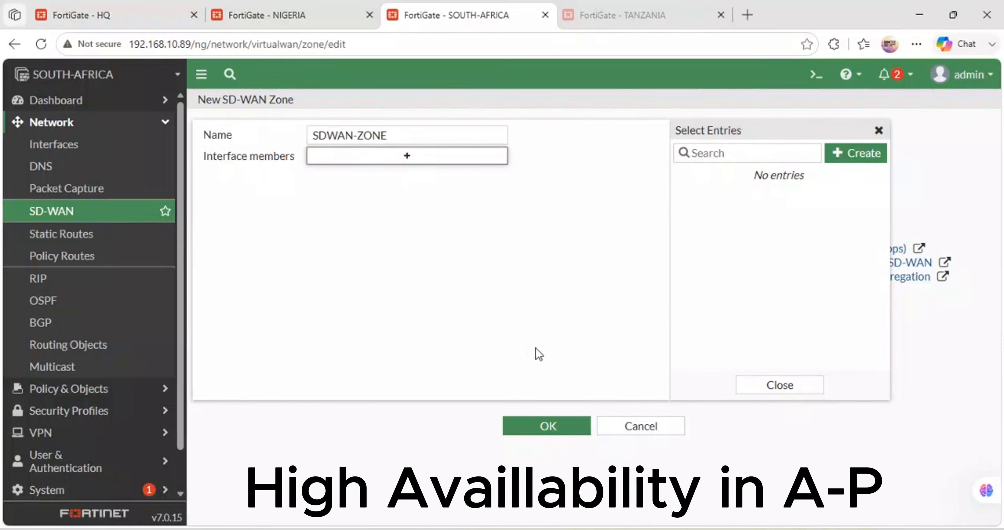
{"action": "left_click", "coordinate": [641, 426]}
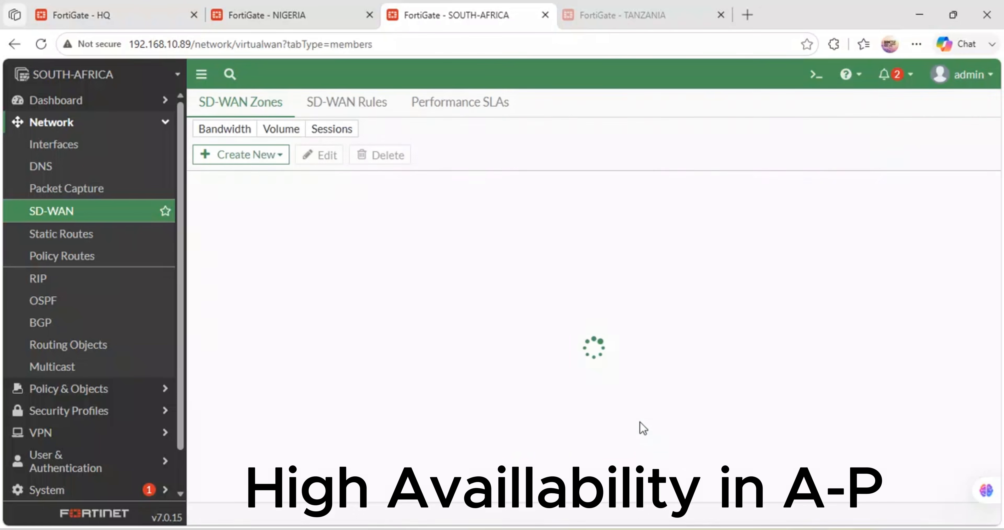
Step: Return to the NIGERIA FortiGate and close the SD-WANZONE settings without saving
{"action": "left_click", "coordinate": [127, 8]}
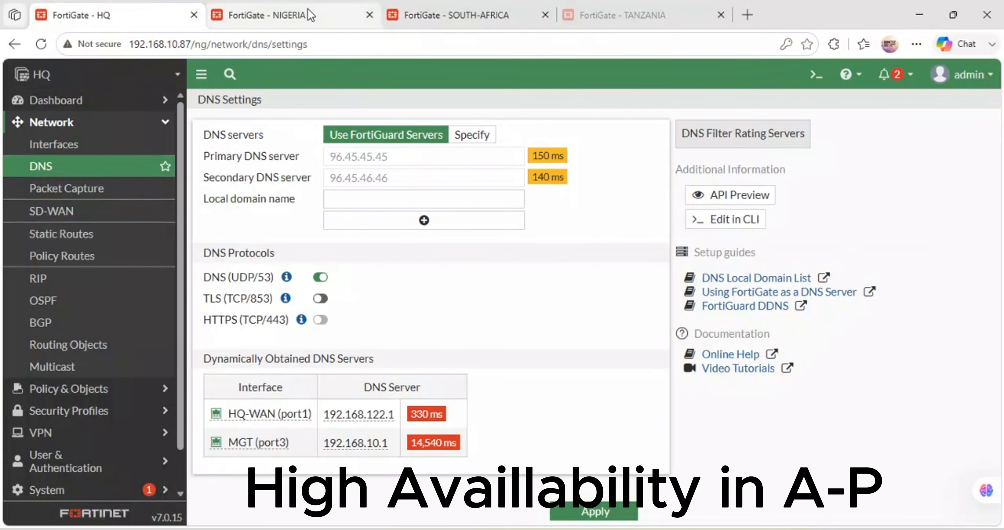
{"action": "left_click", "coordinate": [217, 12]}
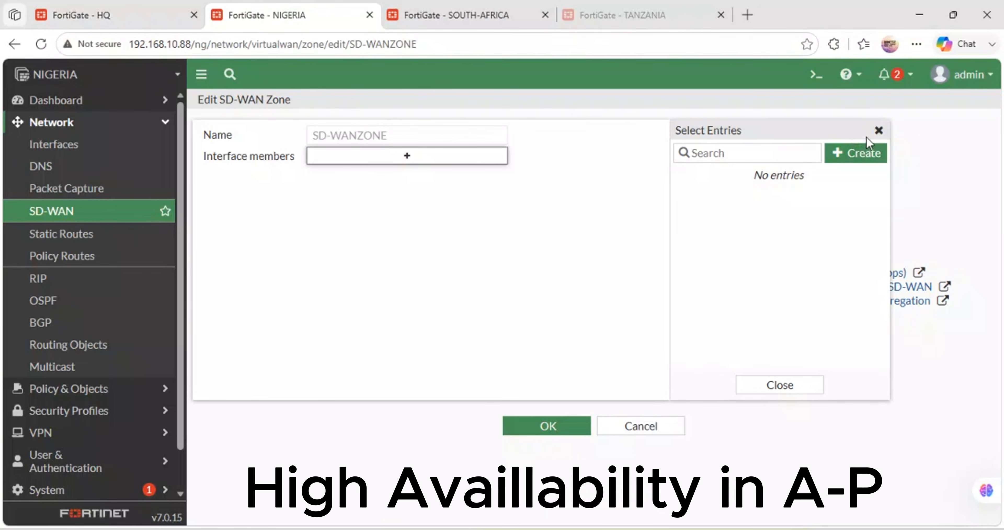
{"action": "left_click", "coordinate": [878, 131]}
{"action": "left_click", "coordinate": [641, 426]}
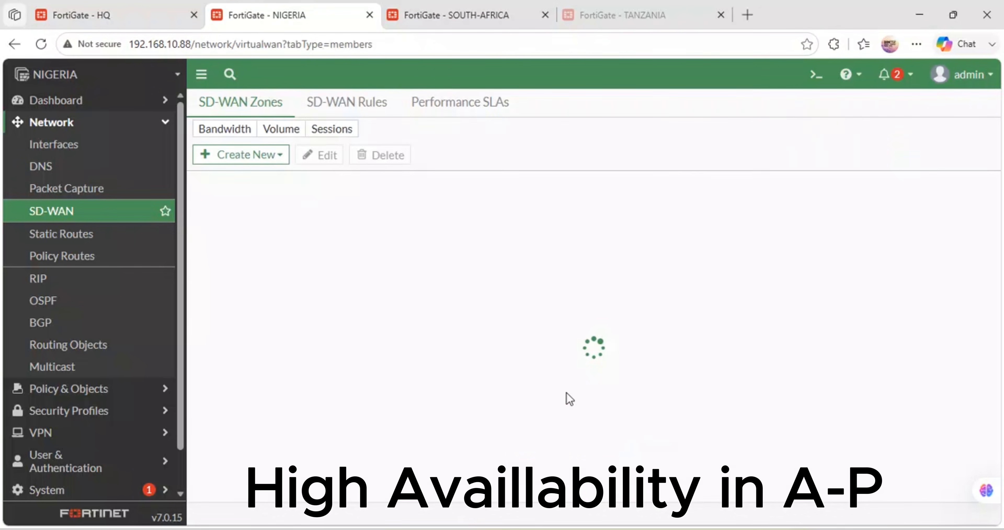
Step: Recheck the DNS server status on HQ and switch to the SOUTH-AFRICA FortiGate
{"action": "left_click", "coordinate": [119, 9]}
{"action": "left_click", "coordinate": [168, 168]}
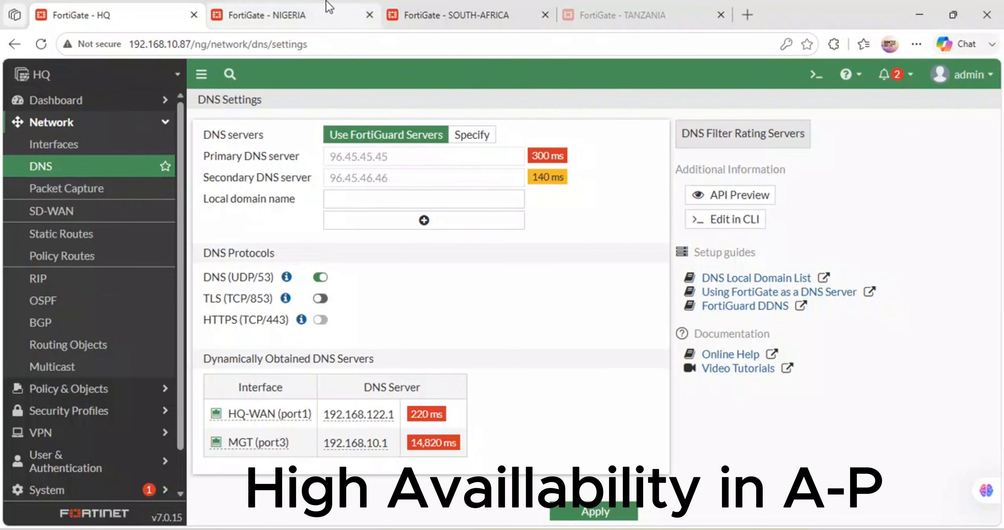
{"action": "left_click", "coordinate": [330, 8]}
{"action": "left_click", "coordinate": [462, 15]}
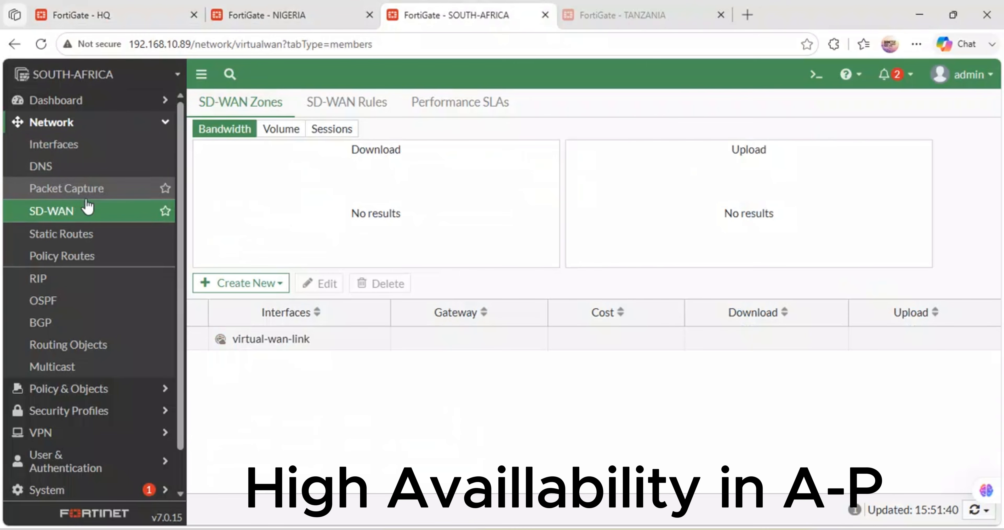
Step: Recheck the SOUTH-AFRICA SD-WAN zones and the HQ DNS server status, and switch to the GNS3 topology
{"action": "left_click", "coordinate": [77, 213]}
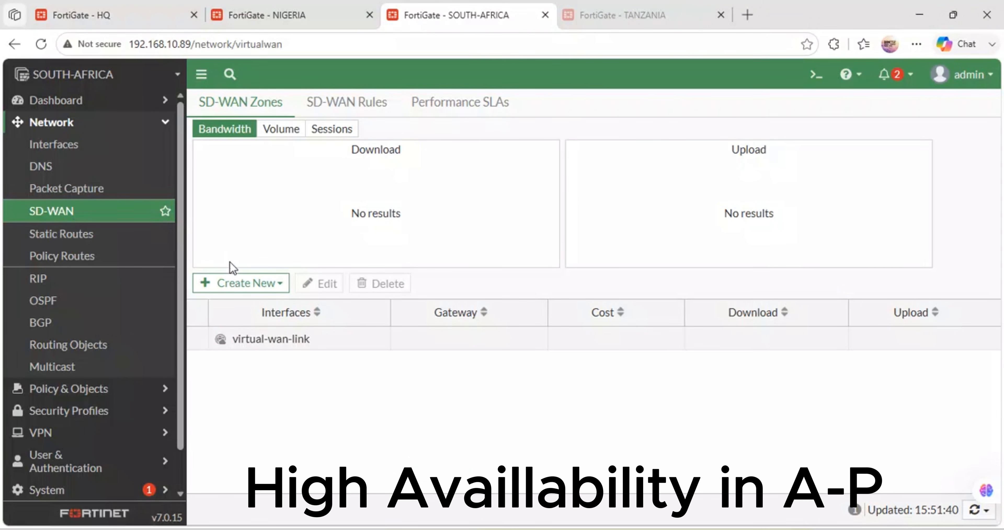
{"action": "left_click", "coordinate": [112, 14]}
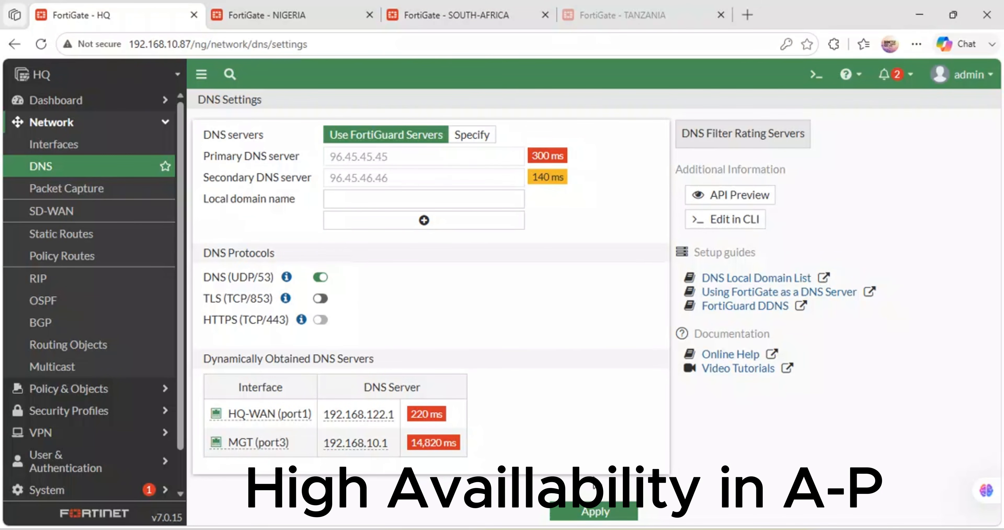
{"action": "mouse_move", "coordinate": [424, 529]}
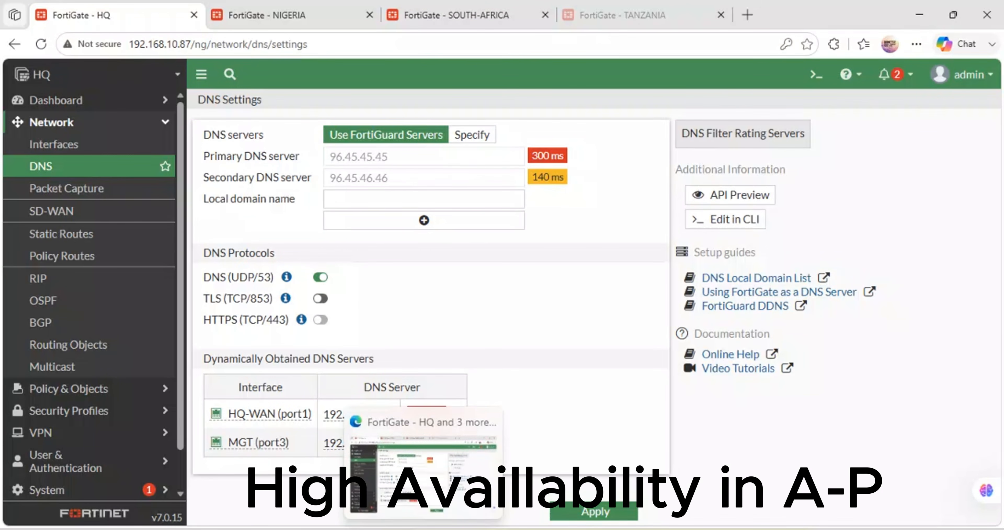
{"action": "left_click", "coordinate": [492, 529]}
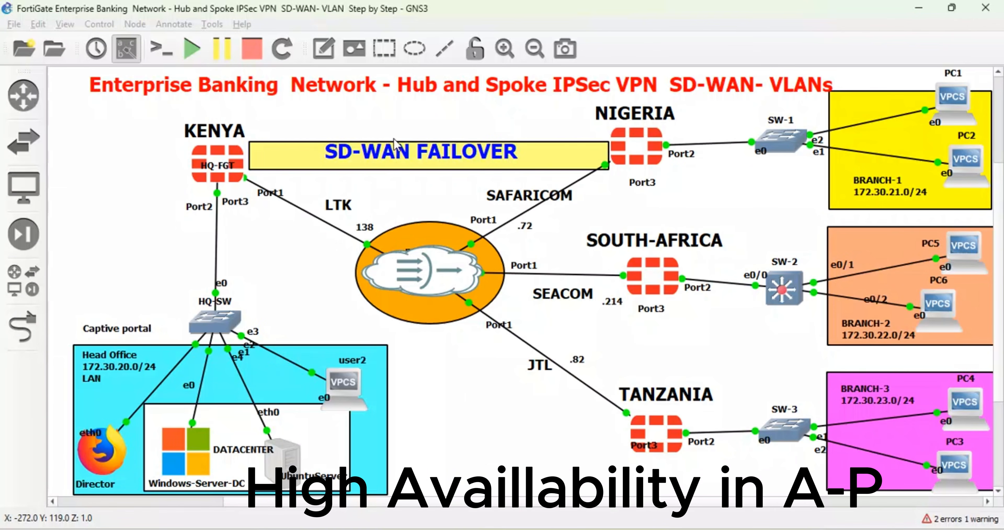
{"action": "right_click", "coordinate": [395, 152]}
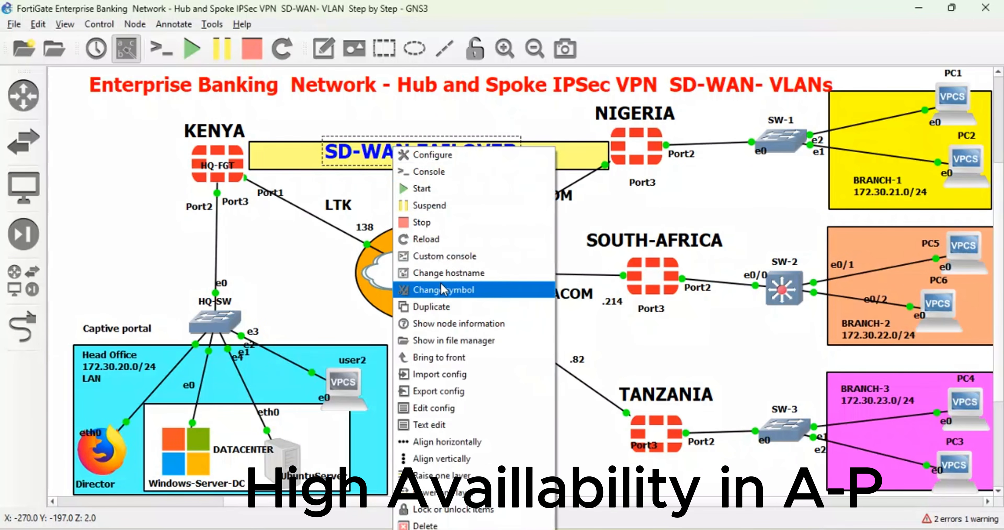
{"action": "key", "text": "Escape"}
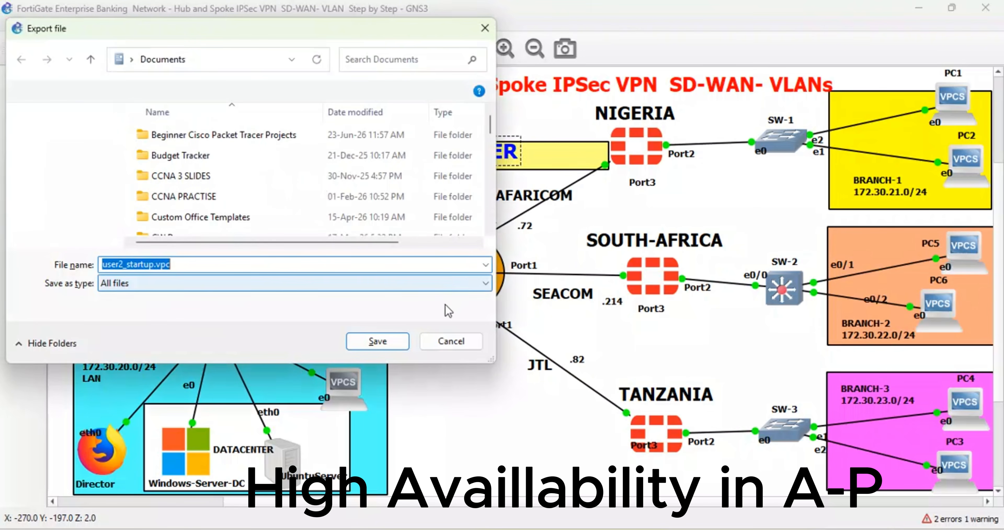
{"action": "left_click", "coordinate": [453, 342]}
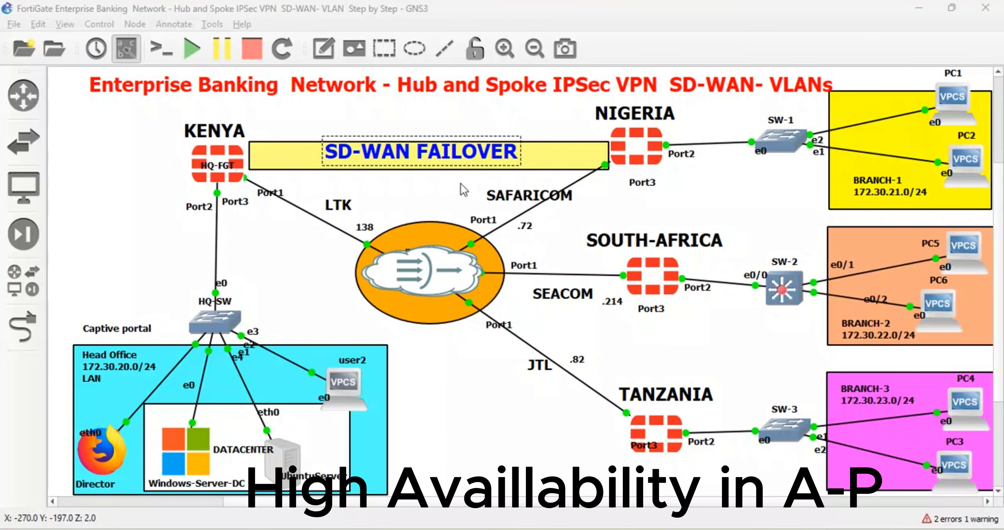
Step: Change the text of the SD-WAN FAILOVER label in the yellow banner to "HA in Active-Passive"
{"action": "left_click", "coordinate": [450, 198]}
{"action": "right_click", "coordinate": [441, 158]}
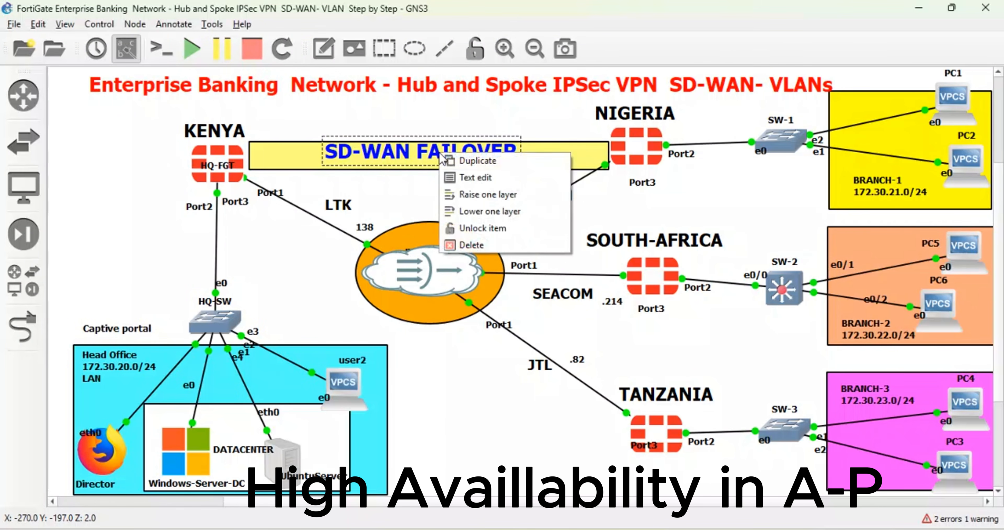
{"action": "left_click", "coordinate": [444, 179]}
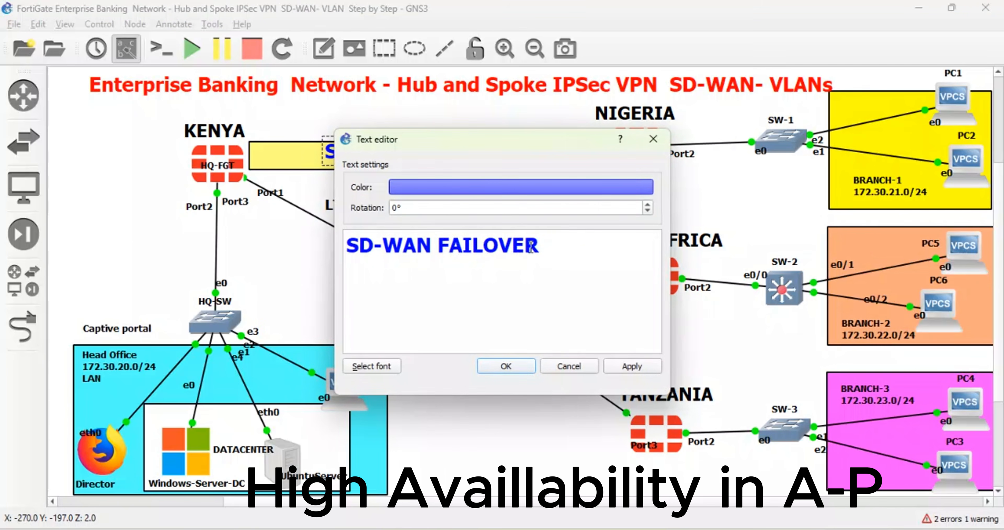
{"action": "key", "text": "ctrl+a"}
{"action": "type", "text": "HA-"}
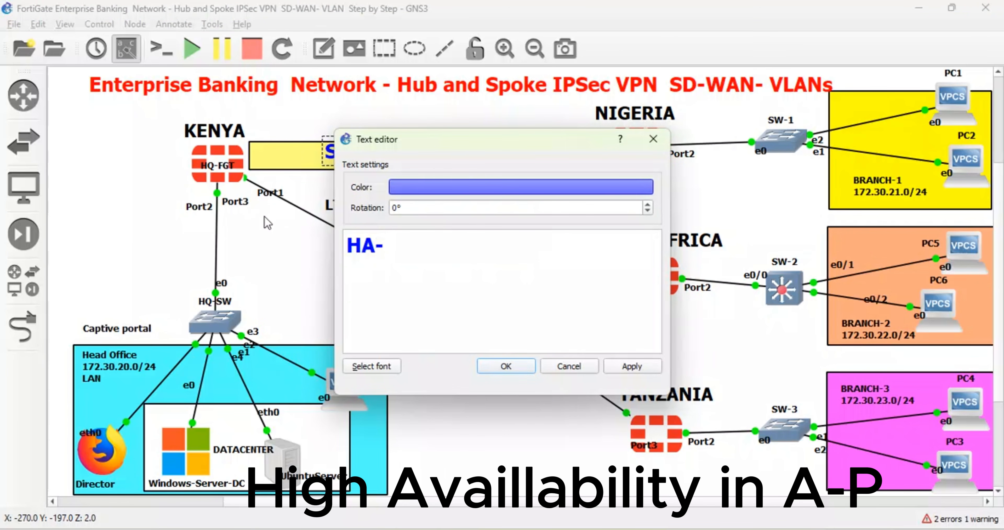
{"action": "key", "text": "BackSpace"}
{"action": "type", "text": "in Active-"}
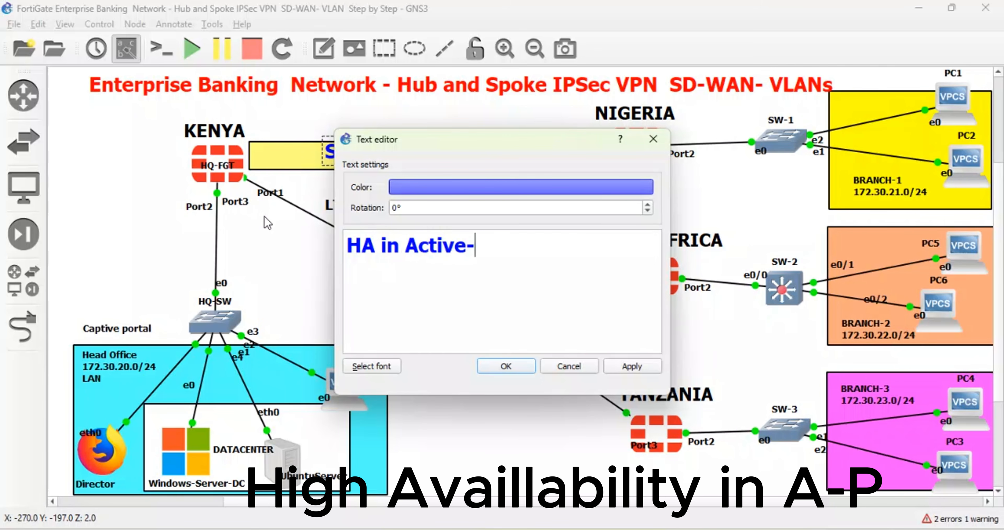
{"action": "type", "text": "Passive"}
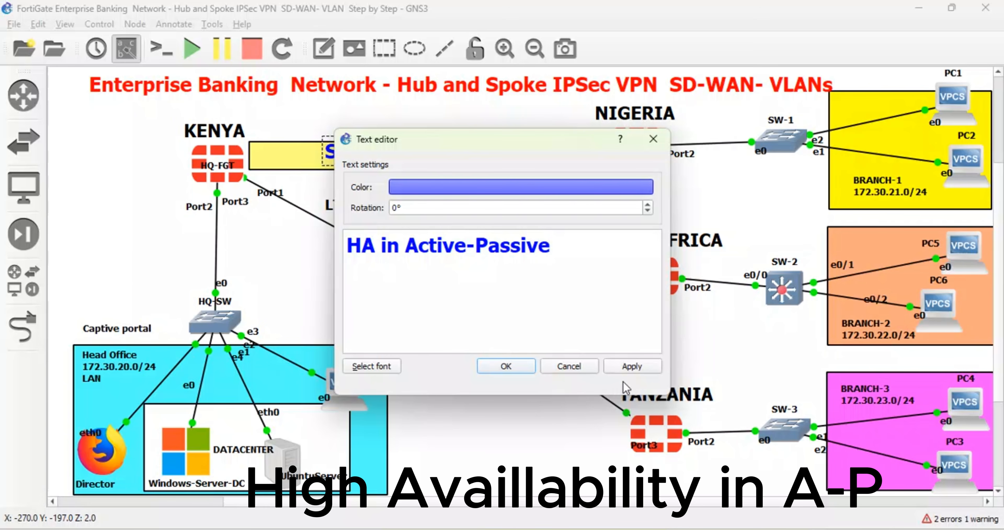
{"action": "left_click", "coordinate": [629, 368]}
{"action": "left_click", "coordinate": [506, 366]}
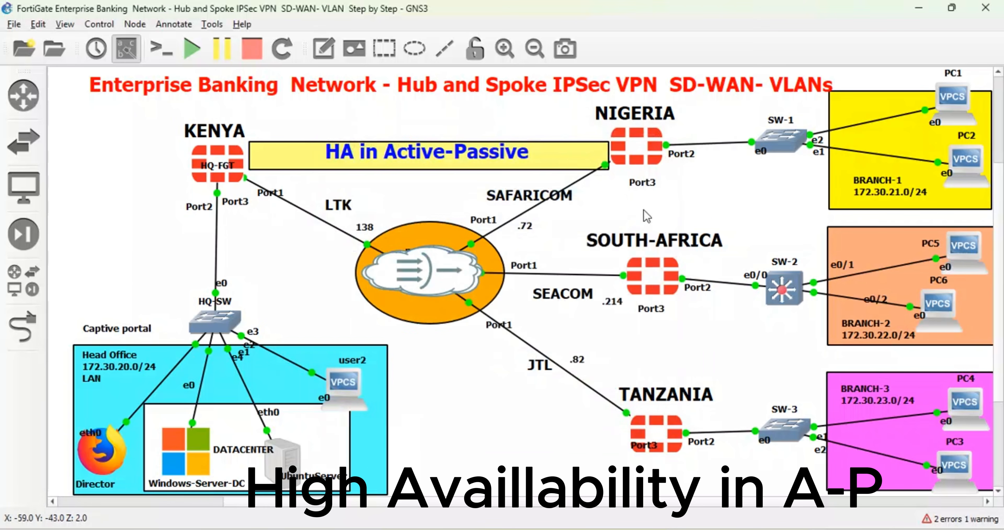
Step: Replace "SD-WAN" with "- HA" in the topology title so it ends with "Hub and Spoke IPSec VPN - HA- VLANs"
{"action": "left_click", "coordinate": [754, 85]}
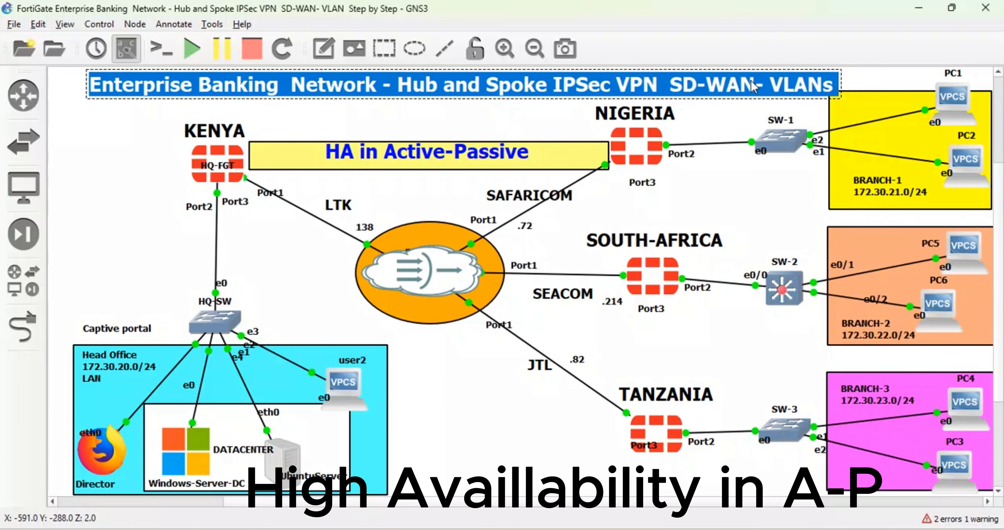
{"action": "right_click", "coordinate": [755, 86]}
{"action": "left_click", "coordinate": [783, 105]}
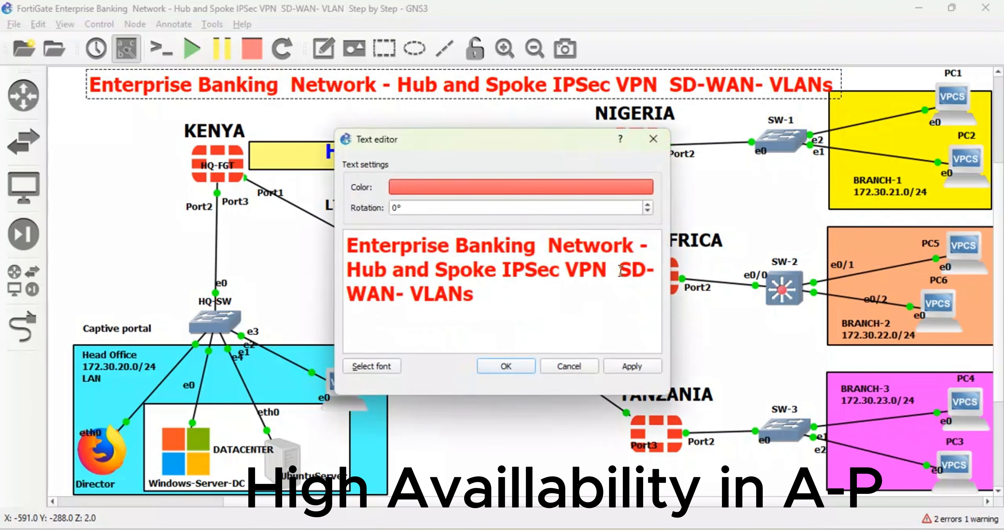
{"action": "left_click_drag", "start_coordinate": [620, 270], "coordinate": [402, 299]}
{"action": "type", "text": "H"}
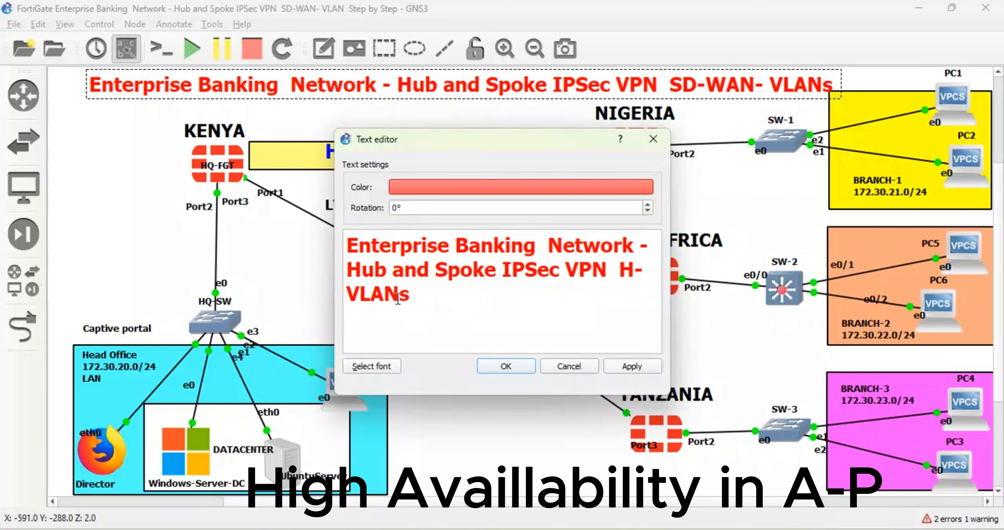
{"action": "type", "text": "A"}
{"action": "left_click", "coordinate": [614, 267]}
{"action": "type", "text": "-"}
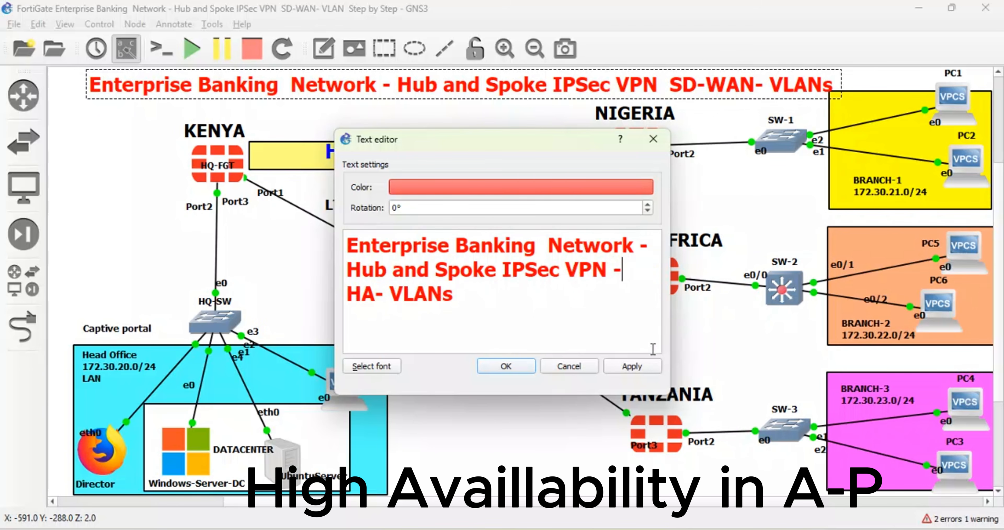
{"action": "left_click", "coordinate": [622, 367]}
{"action": "left_click", "coordinate": [507, 368]}
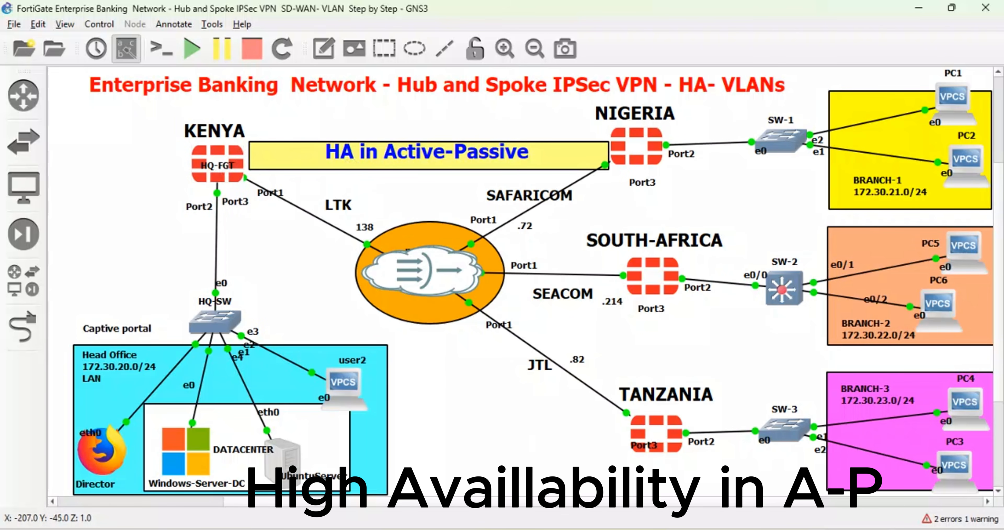
Step: Check the DNS server status on the HQ FortiGate, collapse its Network section and return to the GNS3 topology
{"action": "left_click", "coordinate": [425, 529]}
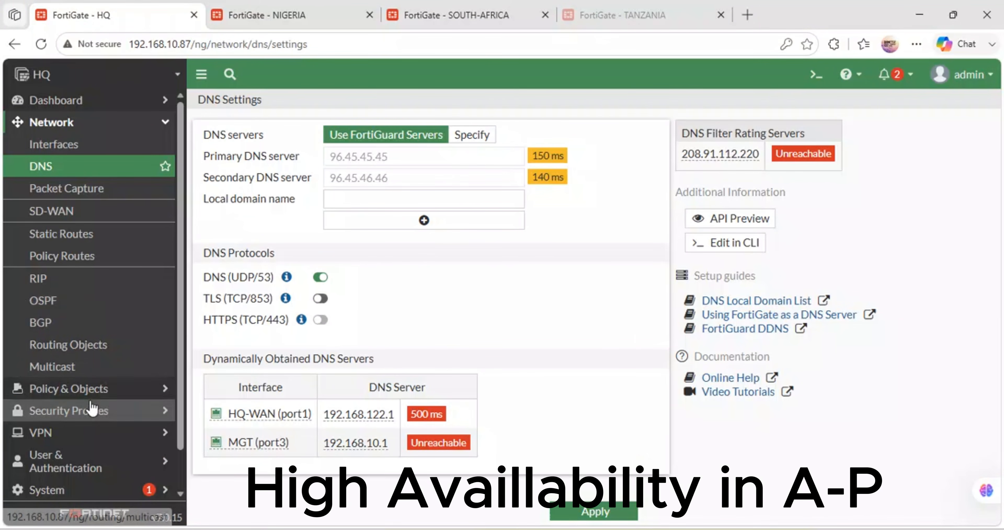
{"action": "scroll", "coordinate": [90, 409], "scroll_direction": "down", "scroll_amount": 1}
{"action": "scroll", "coordinate": [168, 134], "scroll_direction": "up", "scroll_amount": 1}
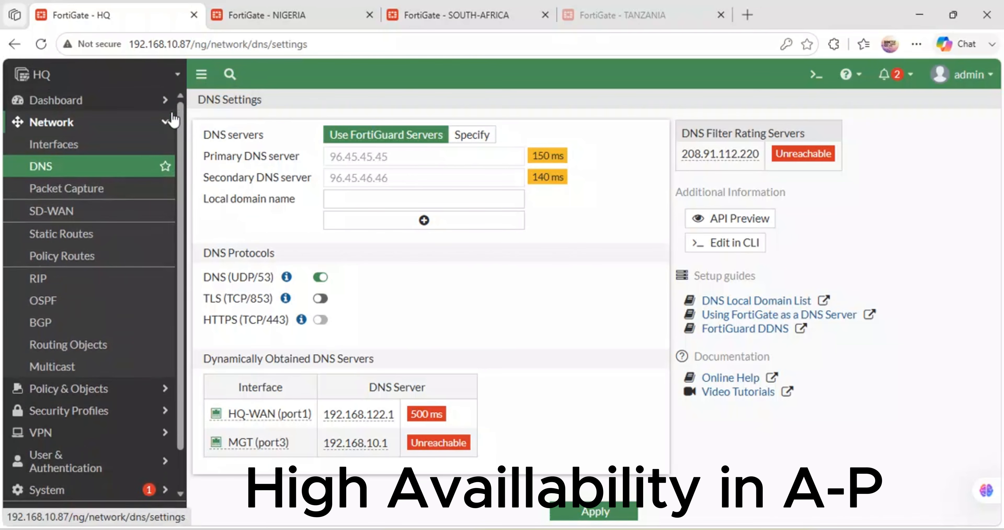
{"action": "left_click", "coordinate": [169, 131]}
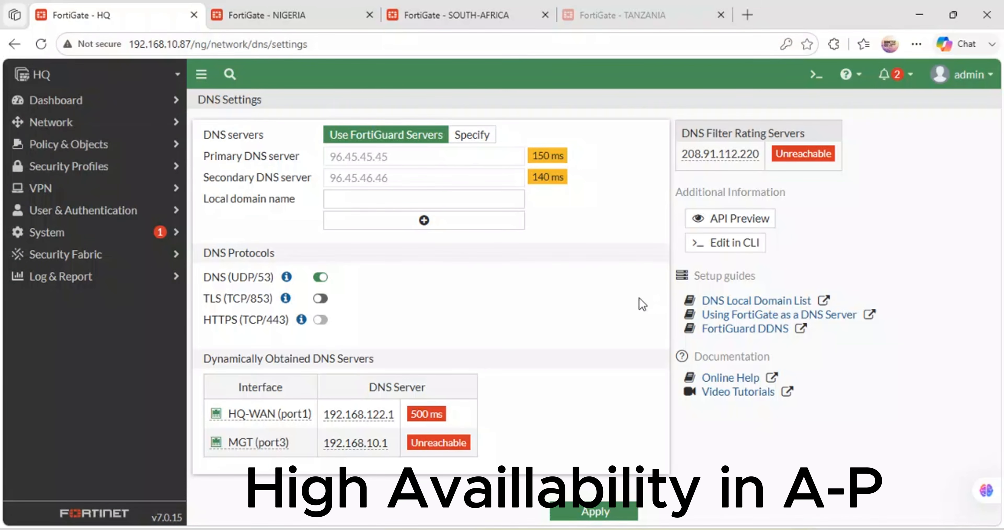
{"action": "mouse_move", "coordinate": [493, 529]}
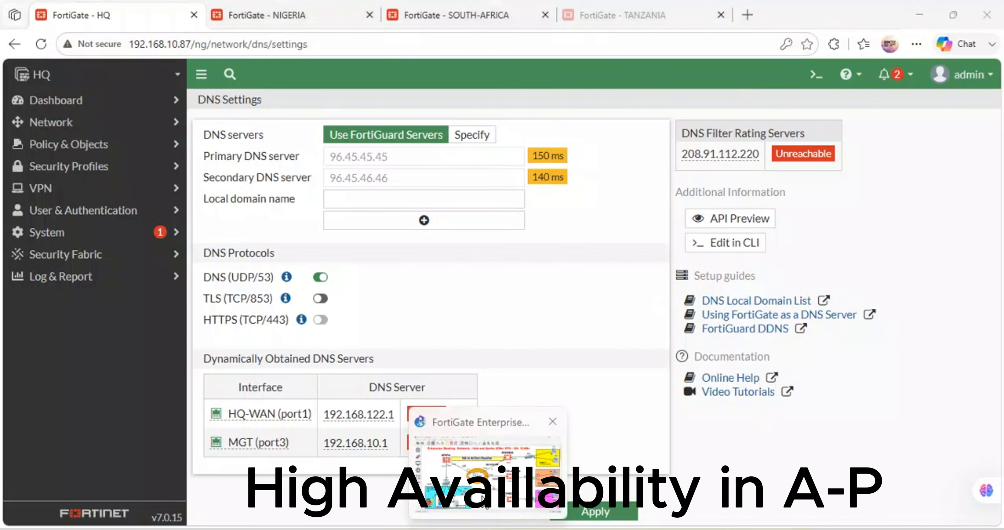
{"action": "left_click", "coordinate": [492, 478]}
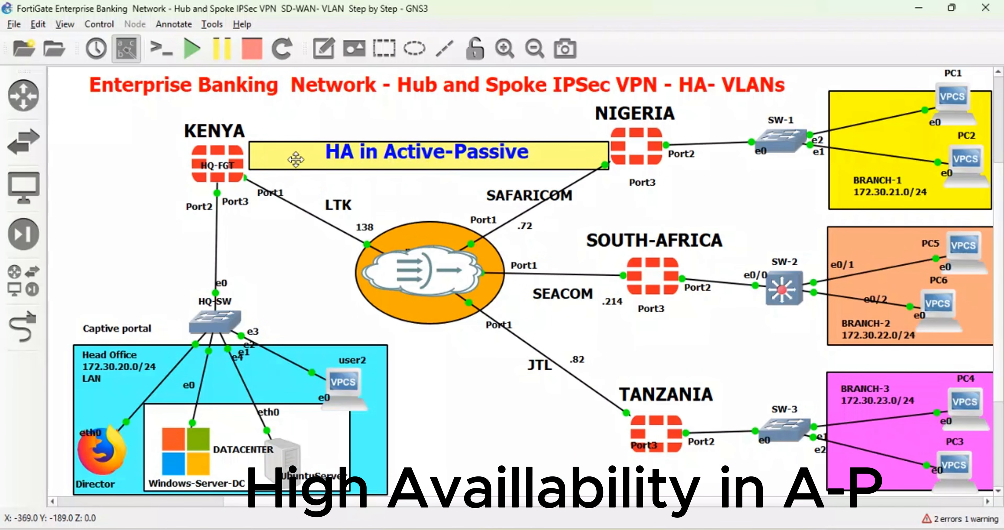
Step: Lock the yellow banner rectangle between the KENYA and NIGERIA firewalls in place
{"action": "left_click", "coordinate": [418, 157]}
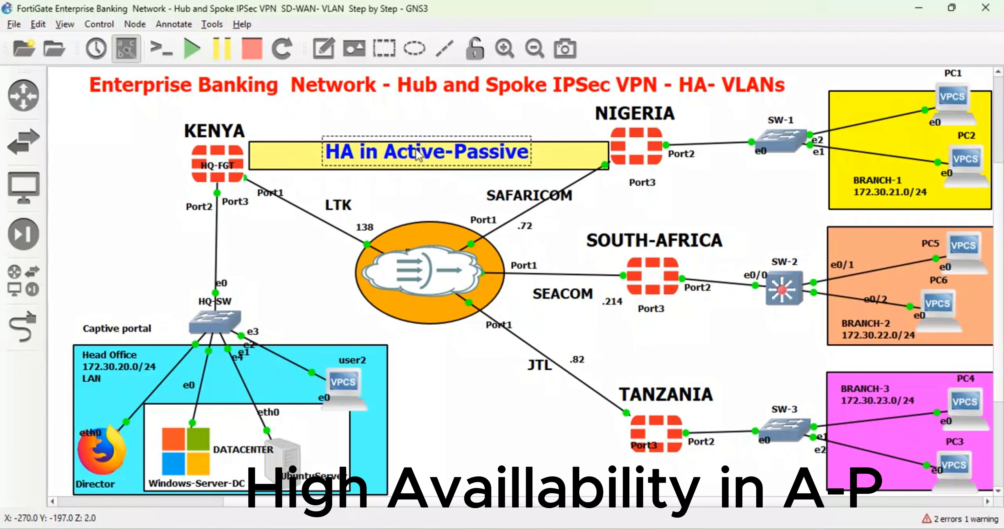
{"action": "right_click", "coordinate": [306, 157]}
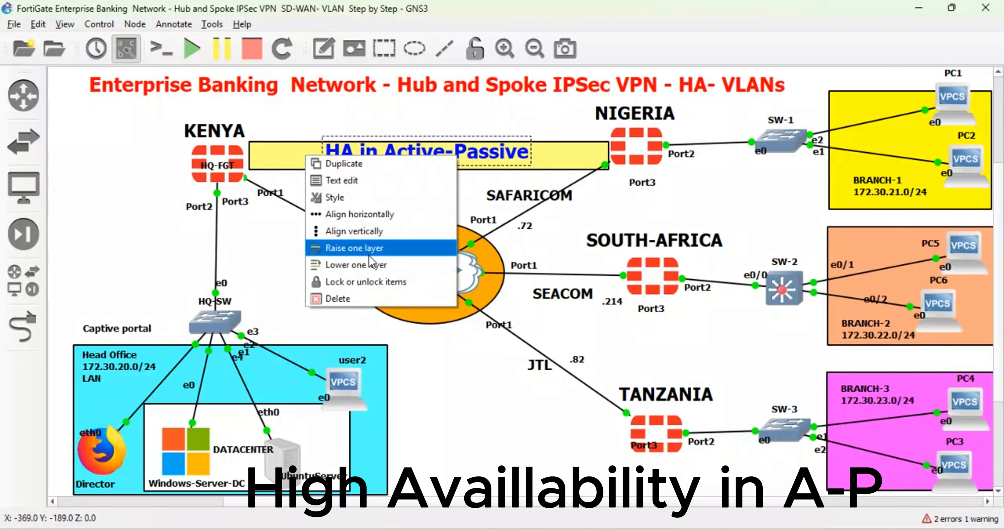
{"action": "left_click", "coordinate": [534, 155]}
{"action": "right_click", "coordinate": [550, 155]}
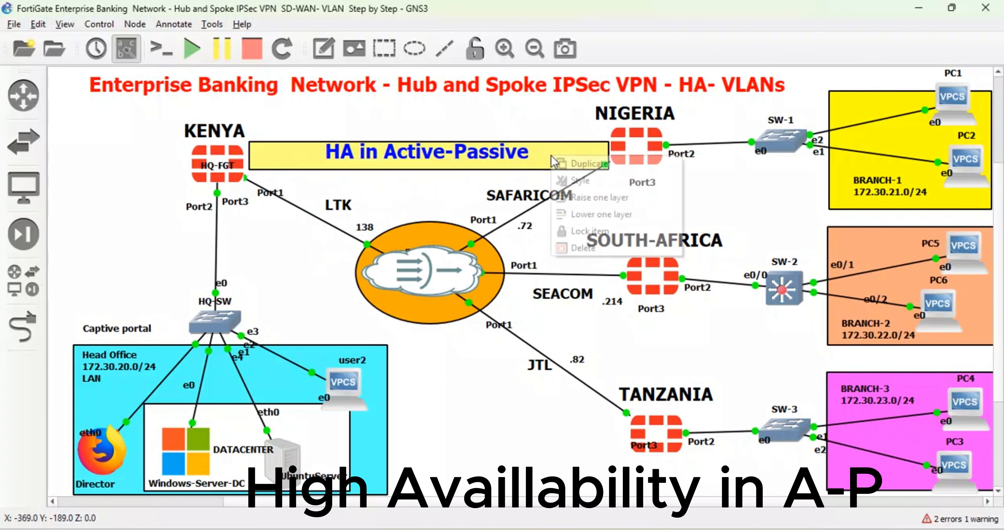
{"action": "left_click", "coordinate": [589, 231]}
{"action": "left_click", "coordinate": [524, 160]}
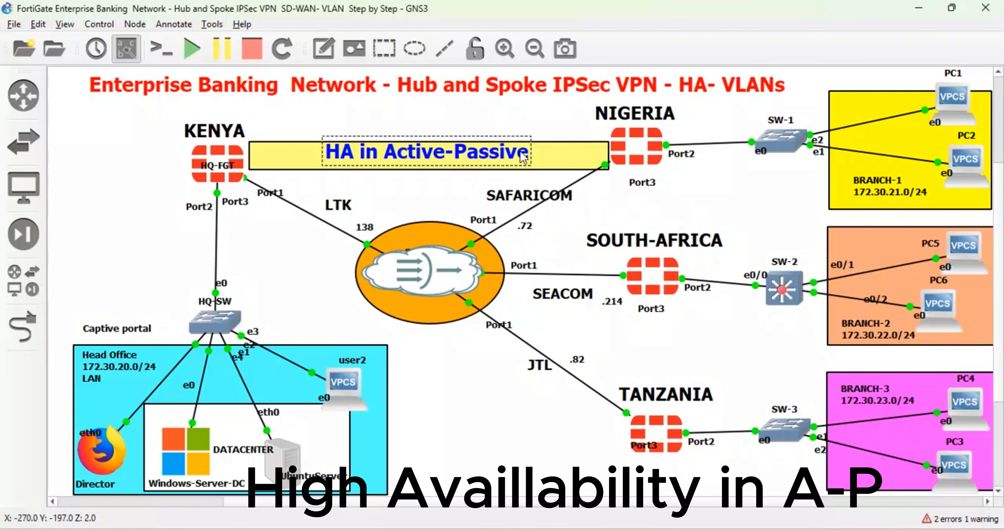
Step: Unlock the yellow banner rectangle behind the HA label and slightly reduce its height from the lower edge
{"action": "left_click", "coordinate": [542, 156]}
{"action": "right_click", "coordinate": [548, 157]}
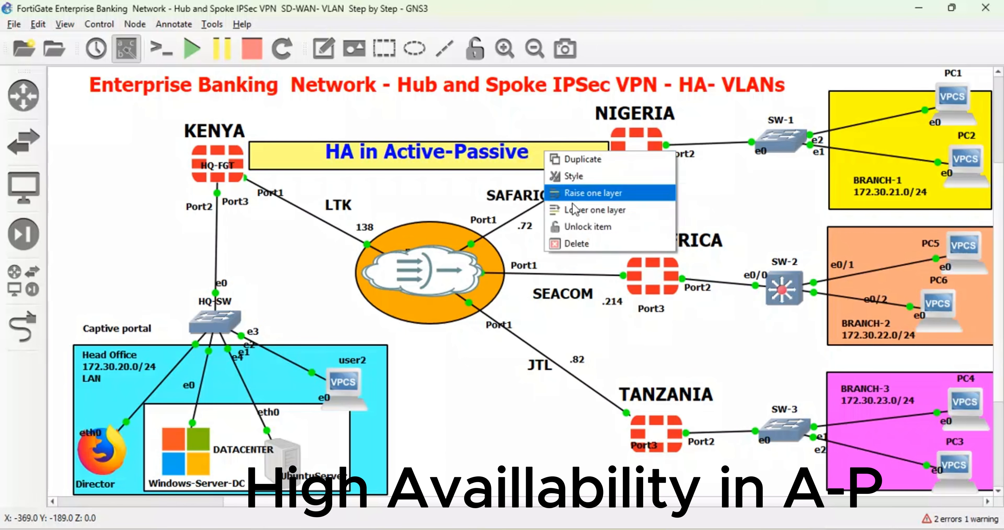
{"action": "left_click", "coordinate": [582, 231]}
{"action": "mouse_move", "coordinate": [525, 168]}
{"action": "left_mouse_down"}
{"action": "mouse_move", "coordinate": [527, 142]}
{"action": "mouse_move", "coordinate": [527, 169]}
{"action": "left_mouse_up"}
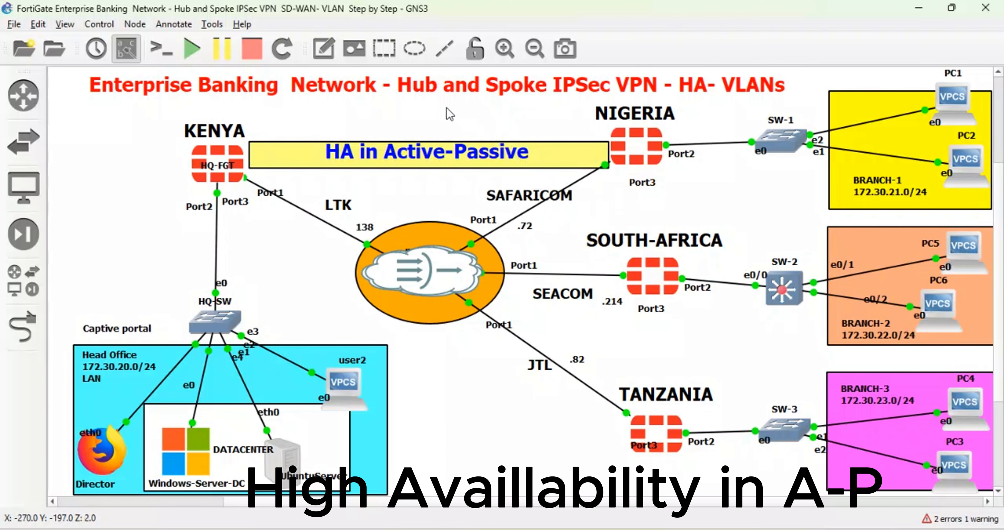
{"action": "left_click_drag", "start_coordinate": [447, 109], "coordinate": [415, 206]}
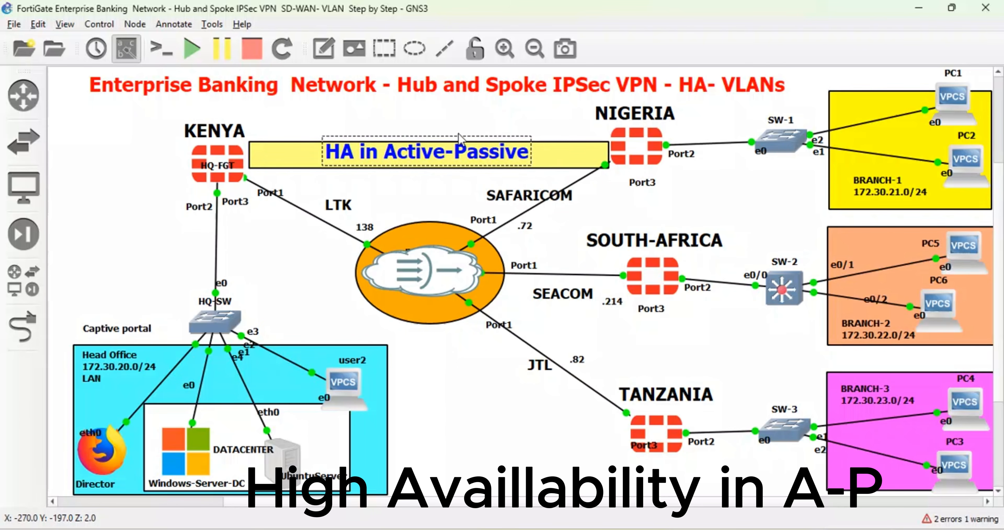
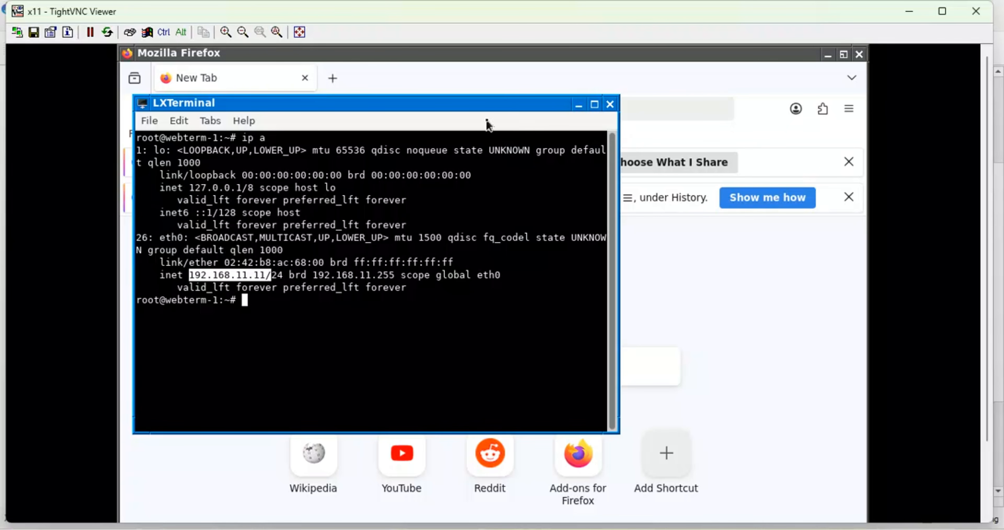
Step: Minimize the webterm terminal and dismiss both Firefox notices about data sharing and restoring previous tabs
{"action": "left_click", "coordinate": [575, 106]}
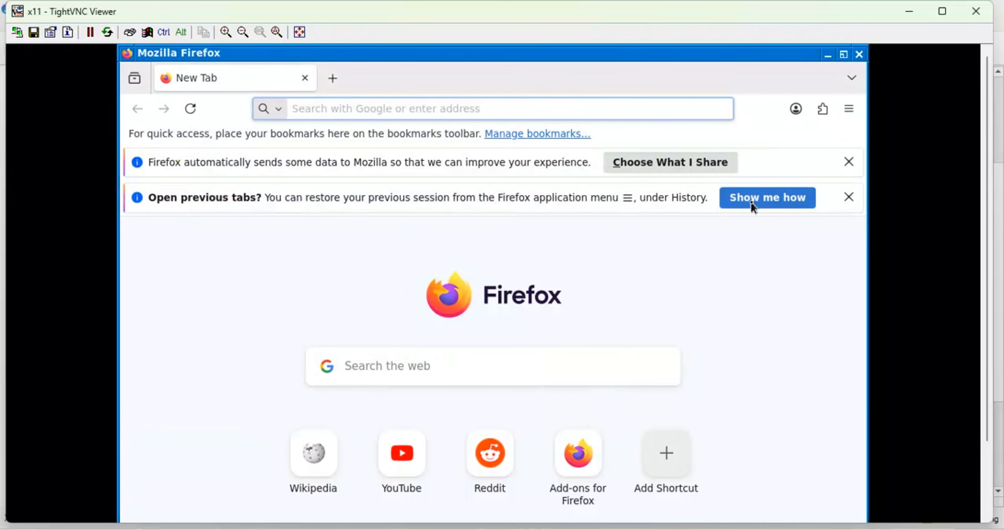
{"action": "left_click", "coordinate": [849, 197]}
{"action": "left_click", "coordinate": [853, 164]}
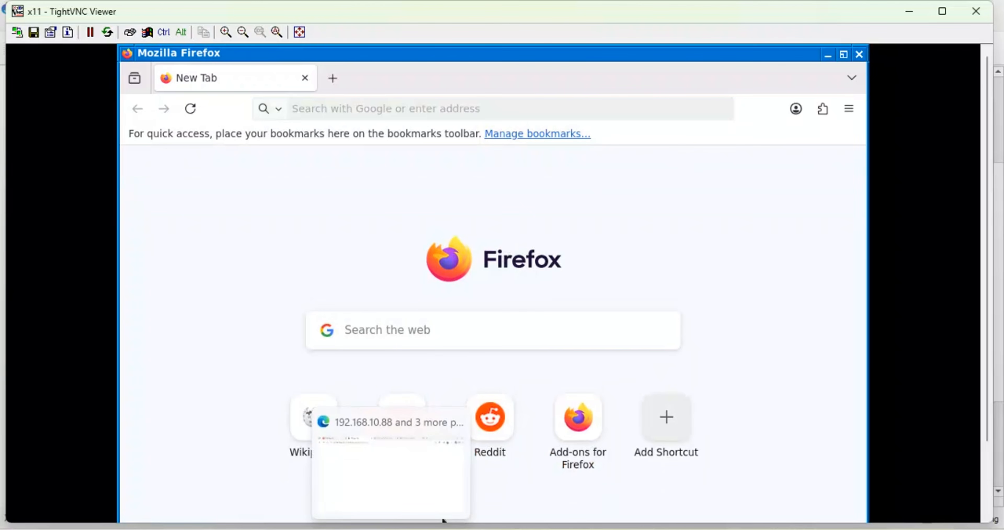
Step: In the host browser, reload the 192.168.10.88 page and the HQ HA monitor, check the SOUTH-AFRICA FortiGate, and return to HQ
{"action": "left_click", "coordinate": [395, 490]}
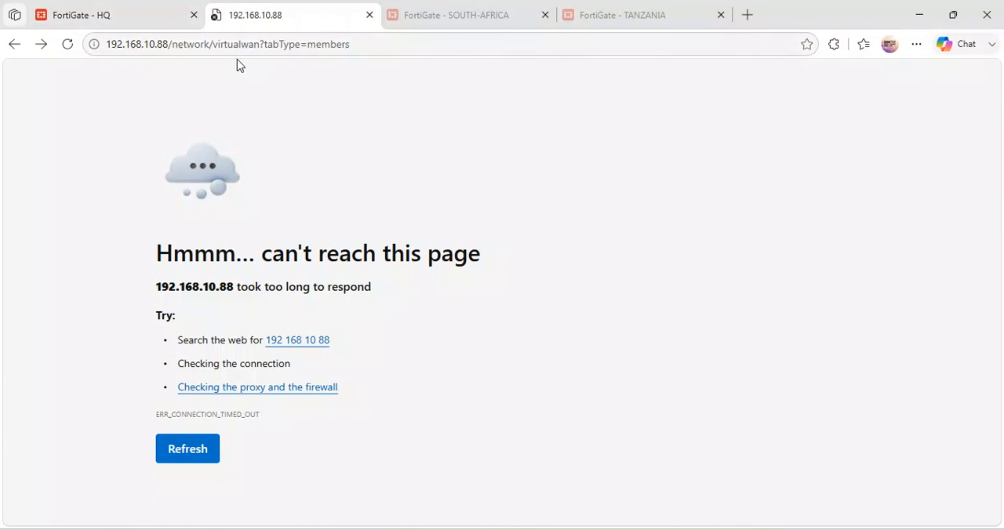
{"action": "left_click", "coordinate": [336, 44]}
{"action": "key", "text": "Return"}
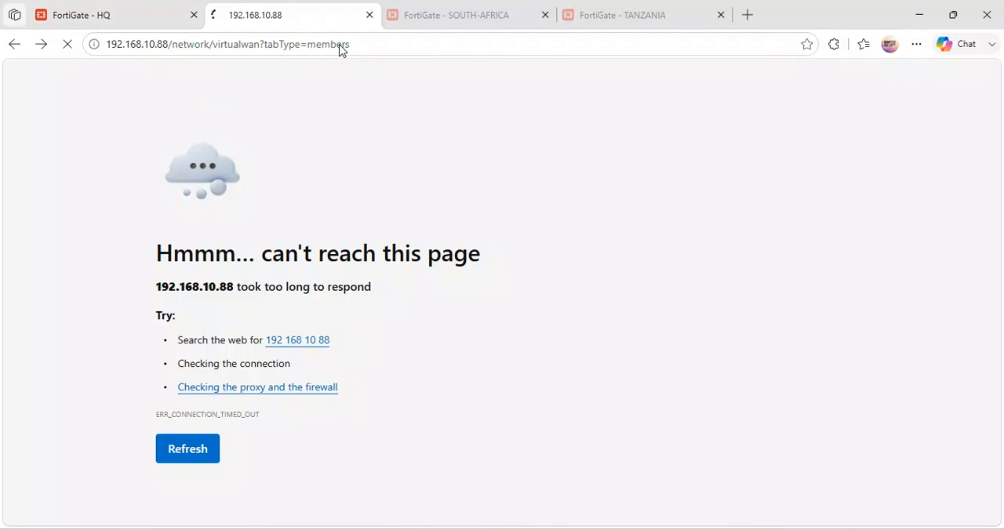
{"action": "left_click", "coordinate": [137, 9]}
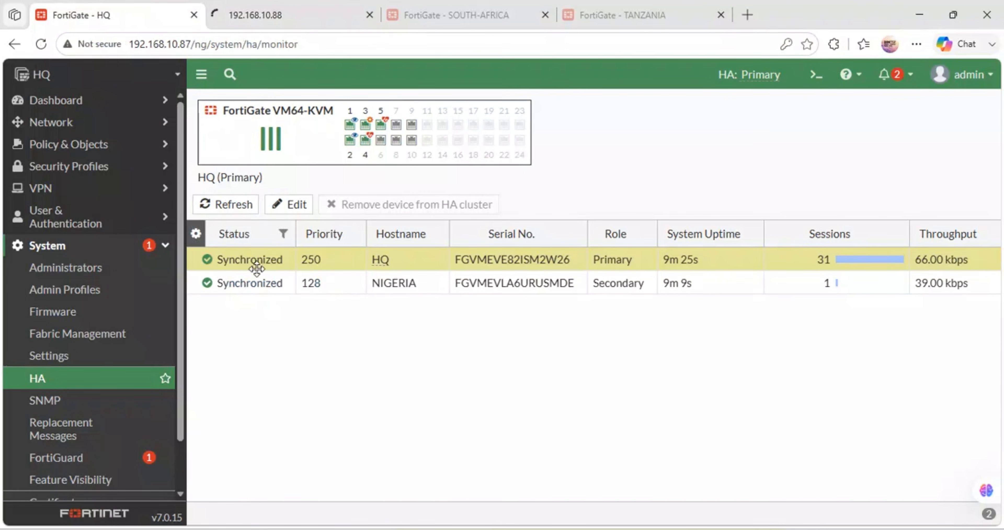
{"action": "left_click", "coordinate": [43, 44]}
{"action": "left_click", "coordinate": [234, 15]}
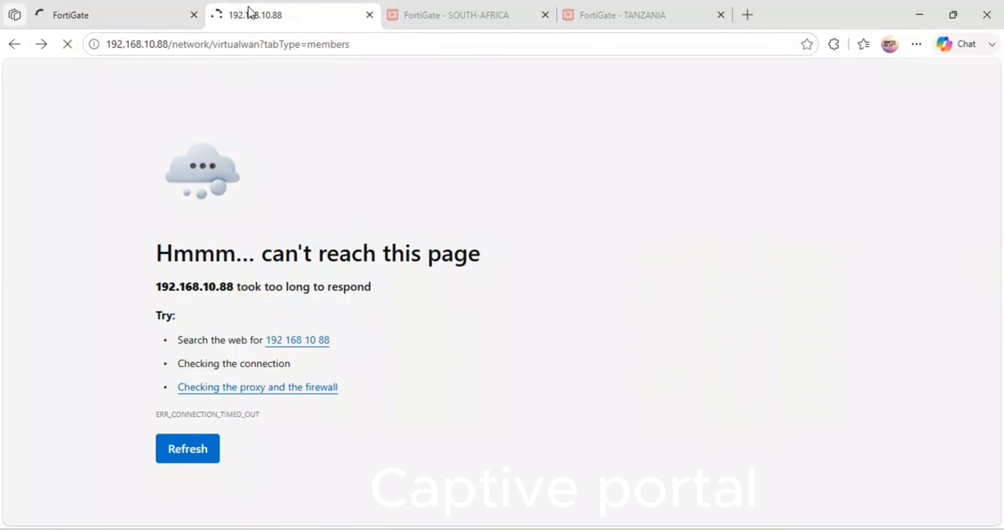
{"action": "left_click", "coordinate": [113, 7]}
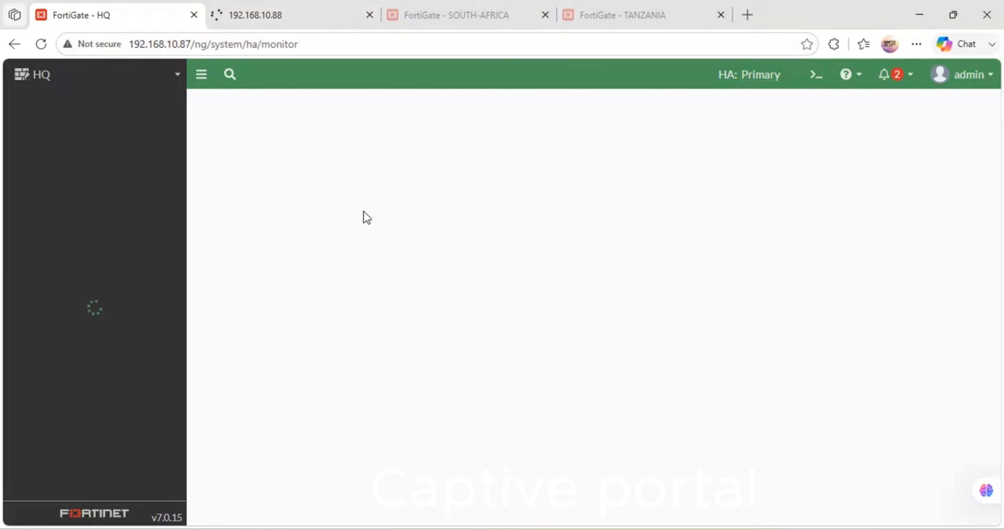
{"action": "left_click", "coordinate": [328, 8]}
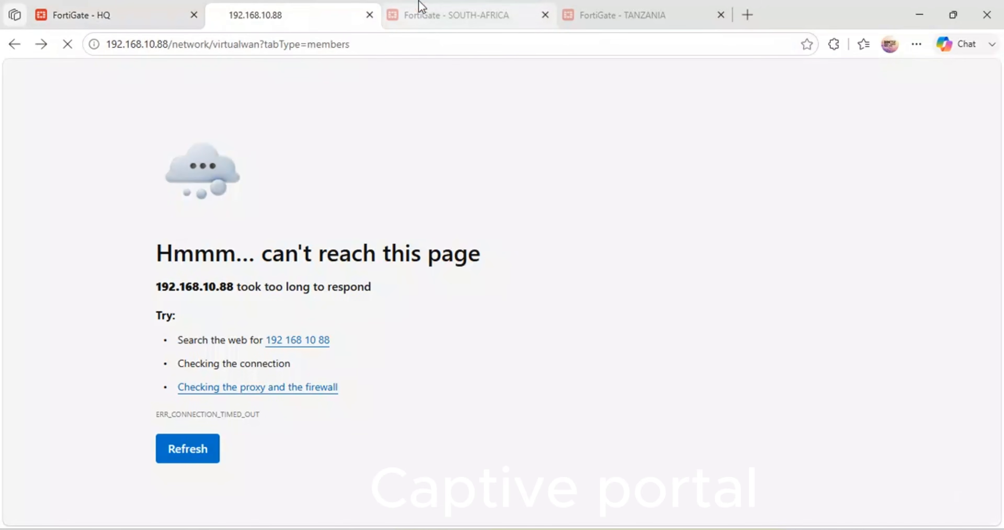
{"action": "left_click", "coordinate": [425, 8]}
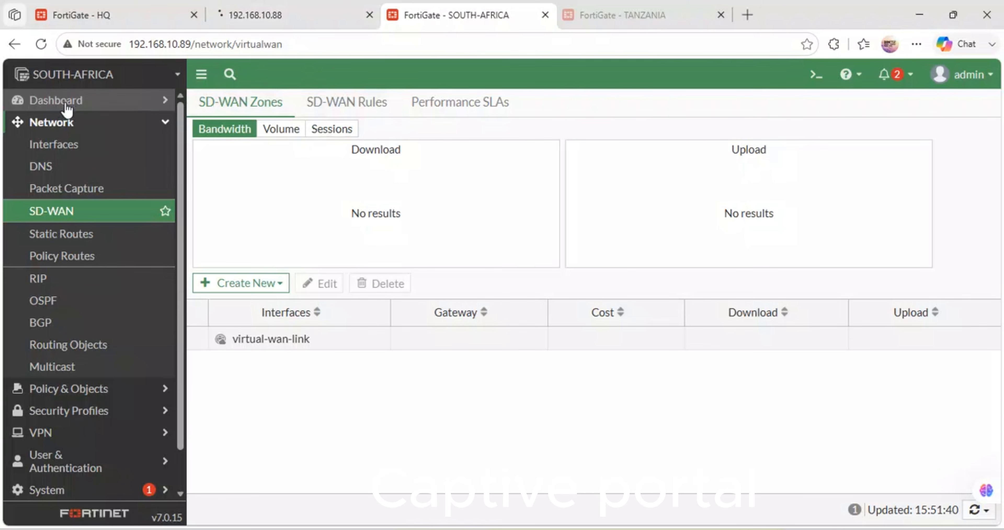
{"action": "left_click", "coordinate": [100, 12]}
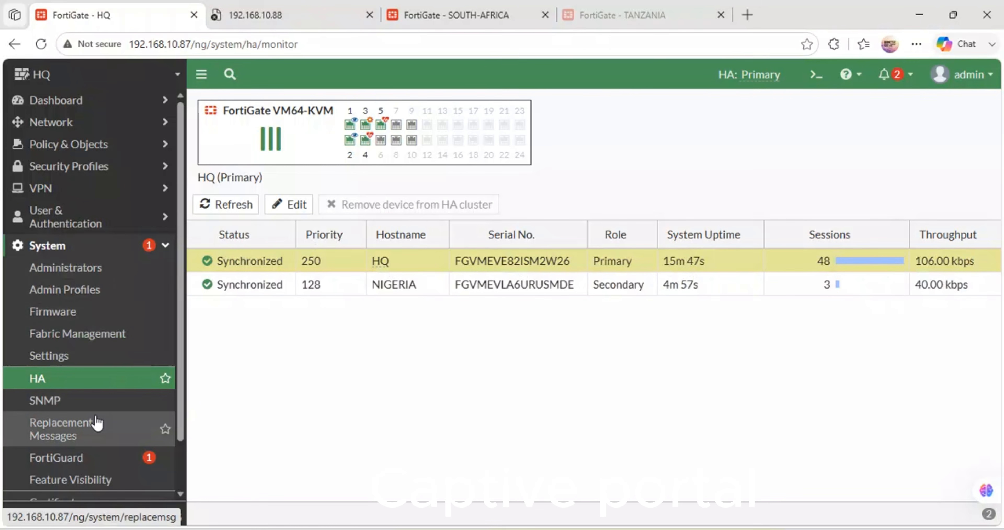
Step: Begin a new Local User definition on the HQ FortiGate with the username admin1
{"action": "scroll", "coordinate": [97, 423], "scroll_direction": "down", "scroll_amount": 2}
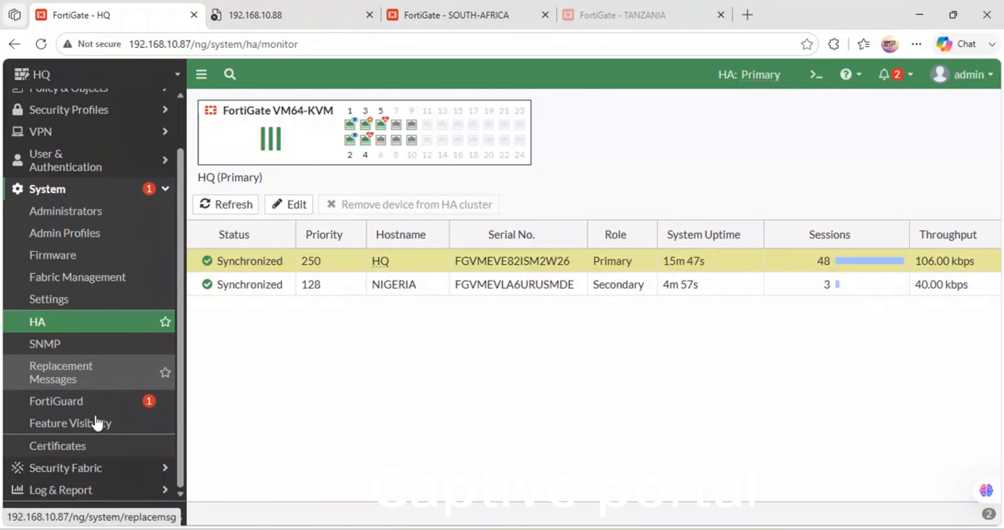
{"action": "left_click", "coordinate": [166, 191]}
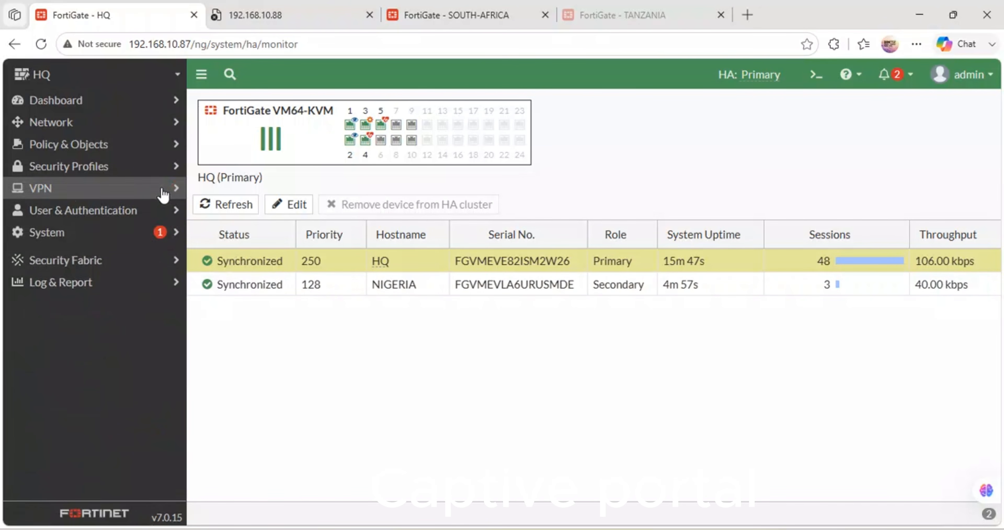
{"action": "left_click", "coordinate": [74, 213]}
{"action": "left_click", "coordinate": [89, 233]}
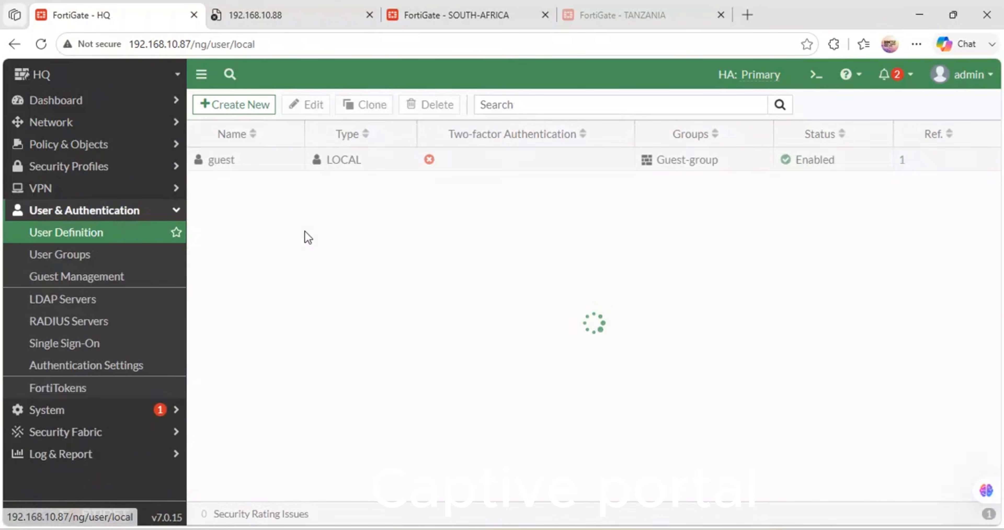
{"action": "left_click", "coordinate": [255, 104]}
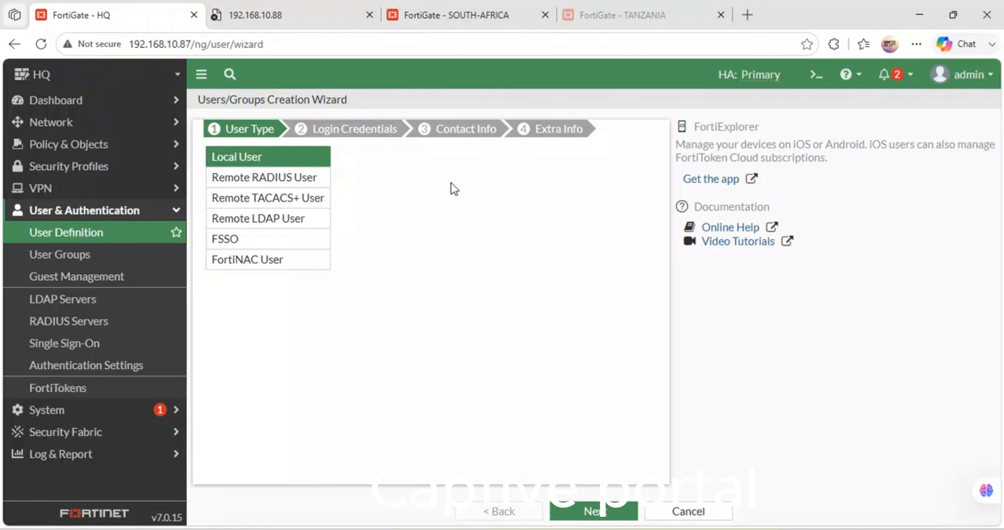
{"action": "left_click", "coordinate": [594, 511]}
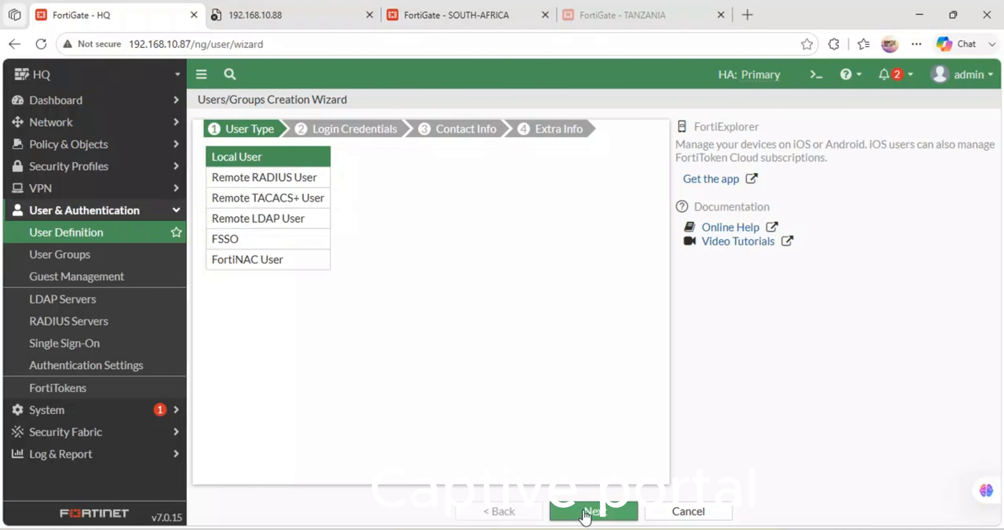
{"action": "left_click", "coordinate": [323, 158]}
{"action": "type", "text": "a"}
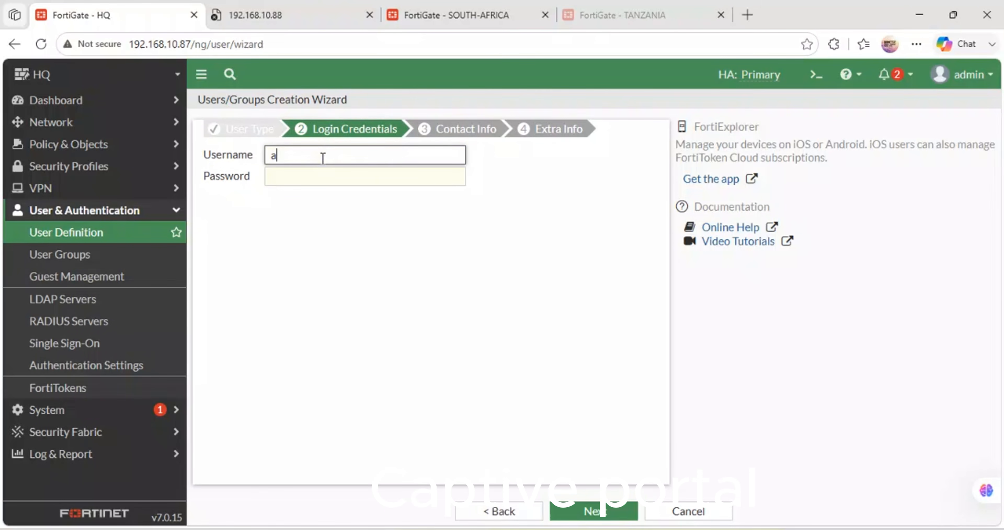
{"action": "type", "text": "dmin1"}
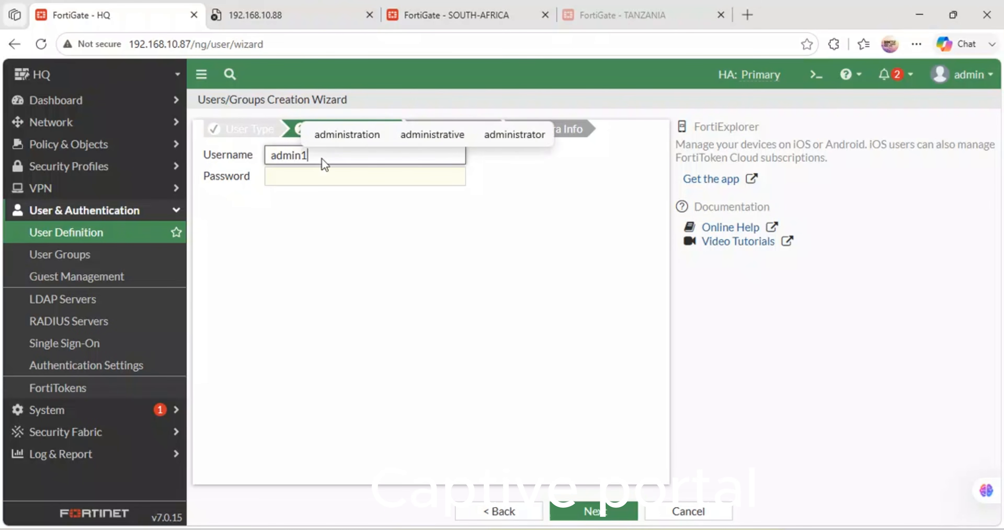
Step: Enter the account password for admin1, leave two-factor authentication and user group off, and submit the enabled account
{"action": "key", "text": "Tab"}
{"action": "type", "text": "a"}
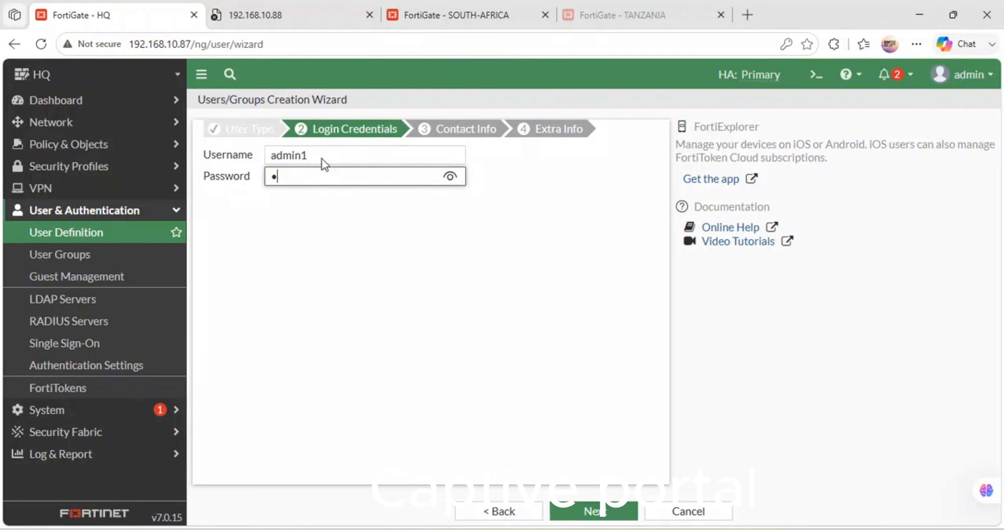
{"action": "type", "text": "dmi"}
{"action": "key", "text": "BackSpace"}
{"action": "key", "text": "BackSpace"}
{"action": "key", "text": "BackSpace"}
{"action": "key", "text": "BackSpace"}
{"action": "type", "text": "admin1"}
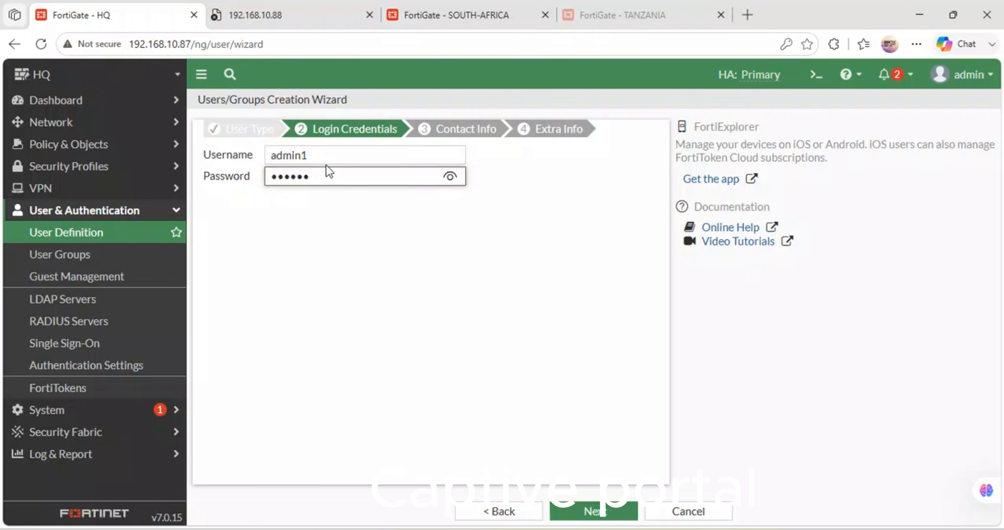
{"action": "left_click", "coordinate": [594, 515]}
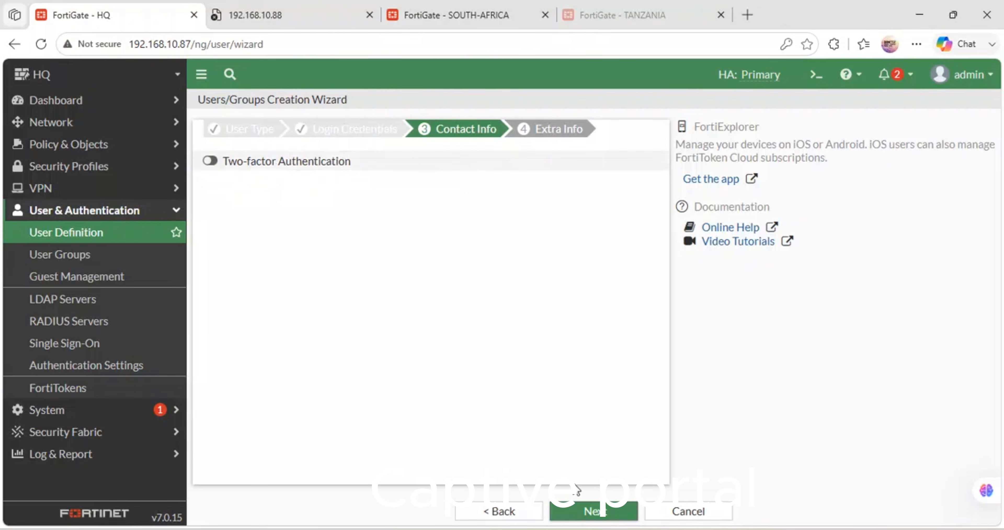
{"action": "left_click", "coordinate": [588, 510]}
{"action": "left_click", "coordinate": [604, 511]}
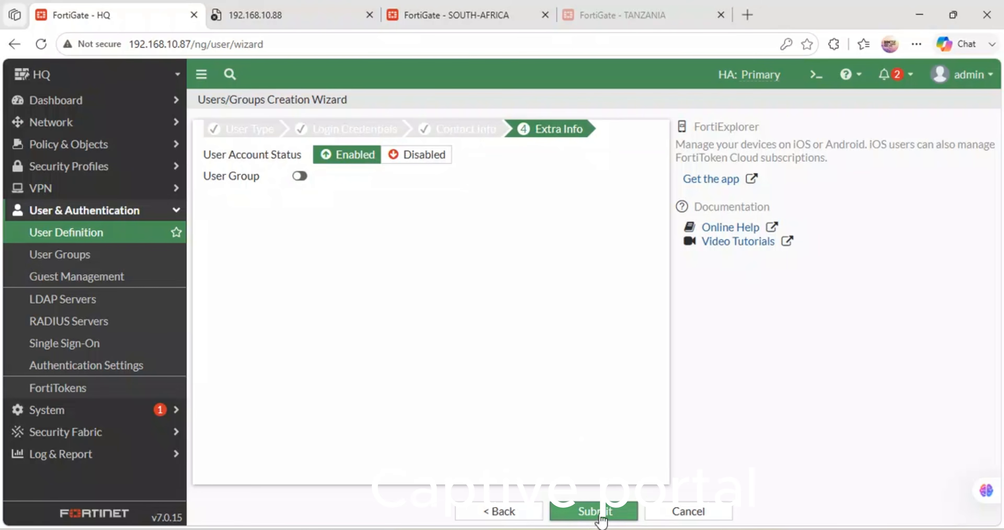
{"action": "left_click", "coordinate": [749, 239]}
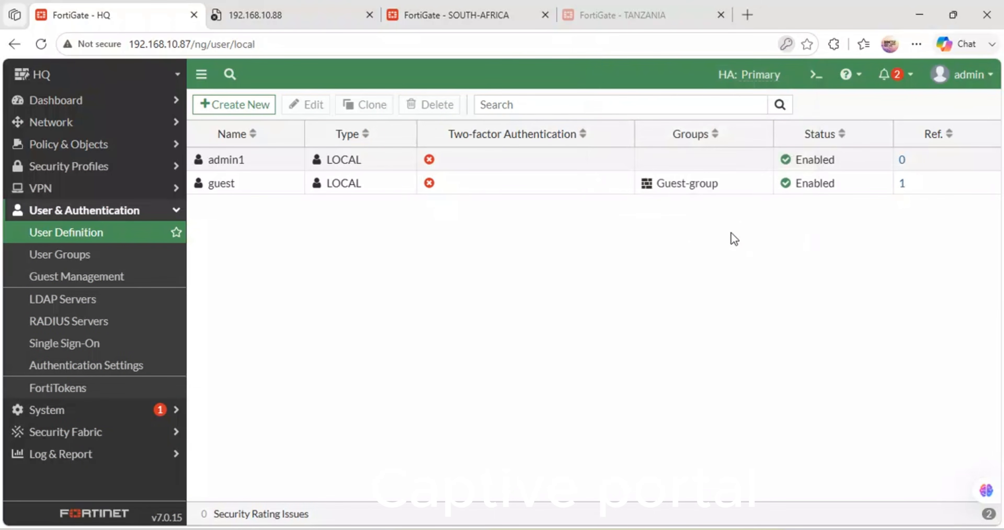
Step: Create a Firewall-type user group named CAPTIVE-USERS with admin1 as its member
{"action": "left_click", "coordinate": [71, 258]}
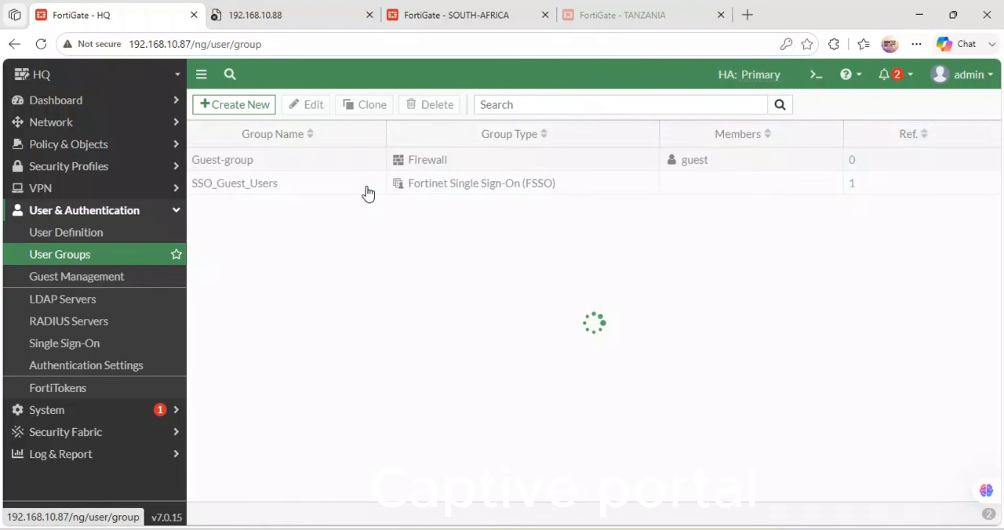
{"action": "left_click", "coordinate": [259, 105]}
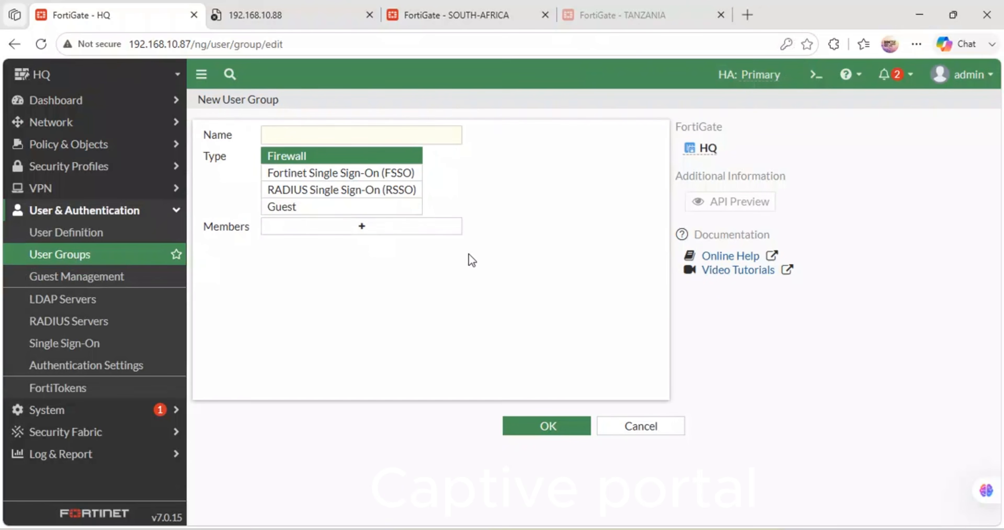
{"action": "left_click", "coordinate": [314, 135]}
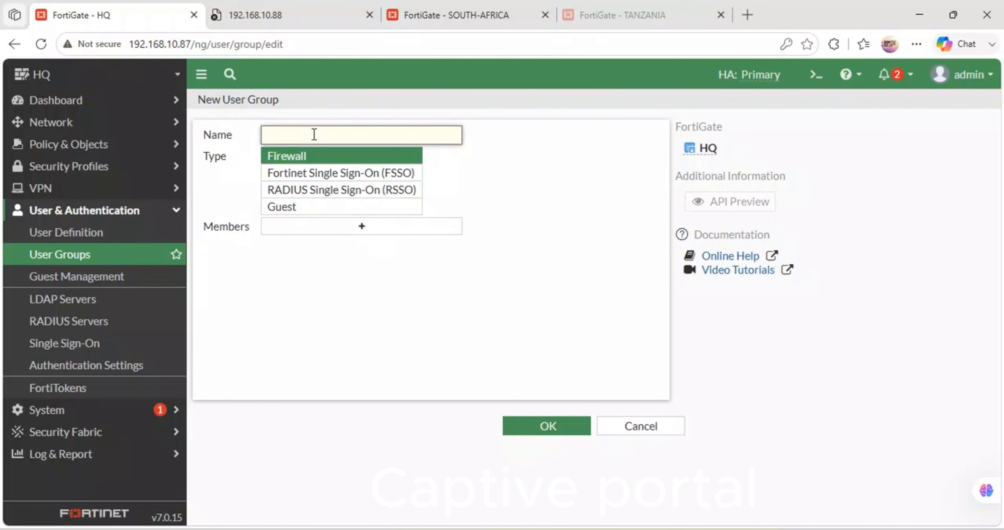
{"action": "type", "text": "capti"}
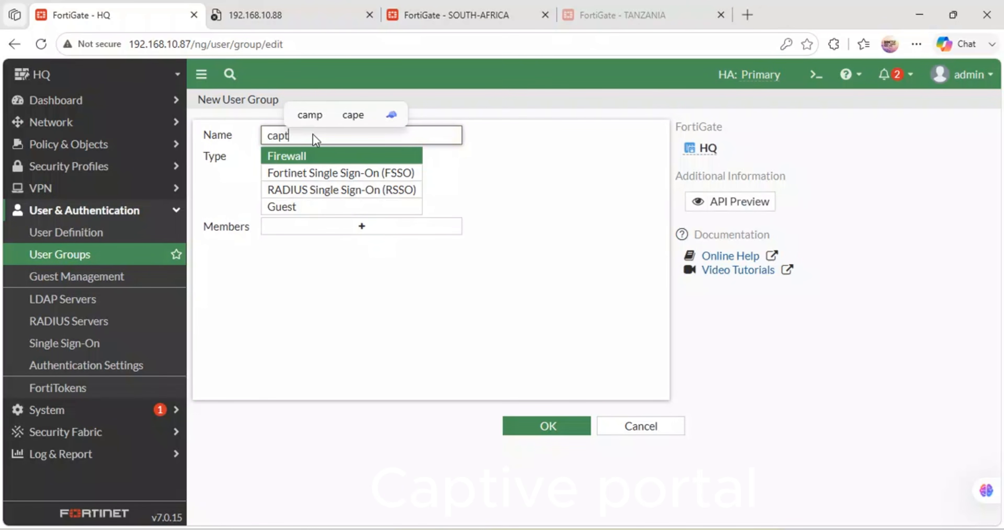
{"action": "key", "text": "BackSpace"}
{"action": "key", "text": "BackSpace"}
{"action": "key", "text": "BackSpace"}
{"action": "key", "text": "BackSpace"}
{"action": "key", "text": "BackSpace"}
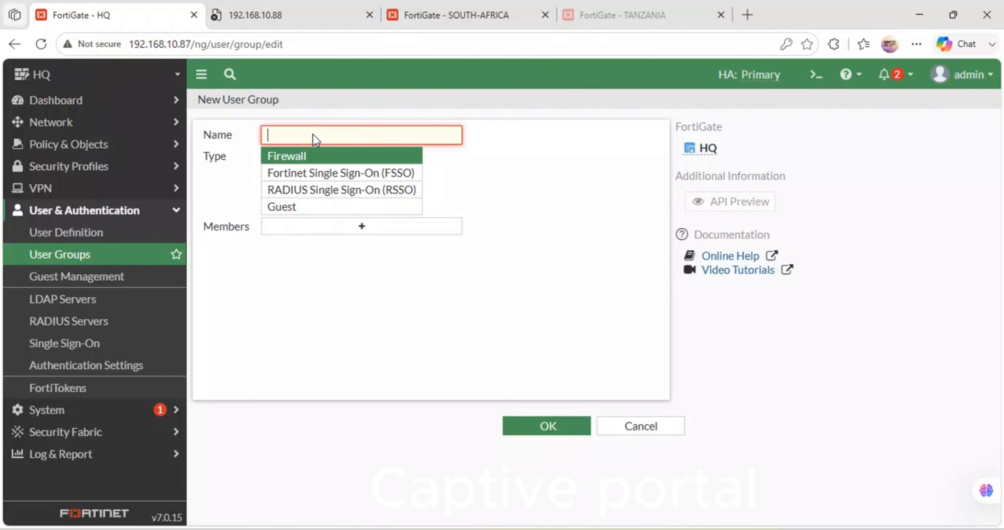
{"action": "type", "text": "CAPTIVE"}
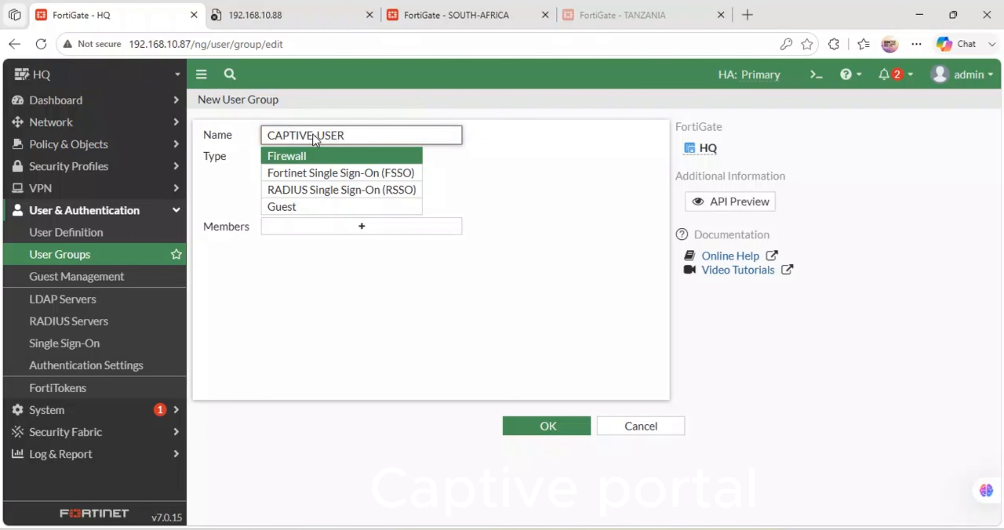
{"action": "left_click", "coordinate": [351, 234]}
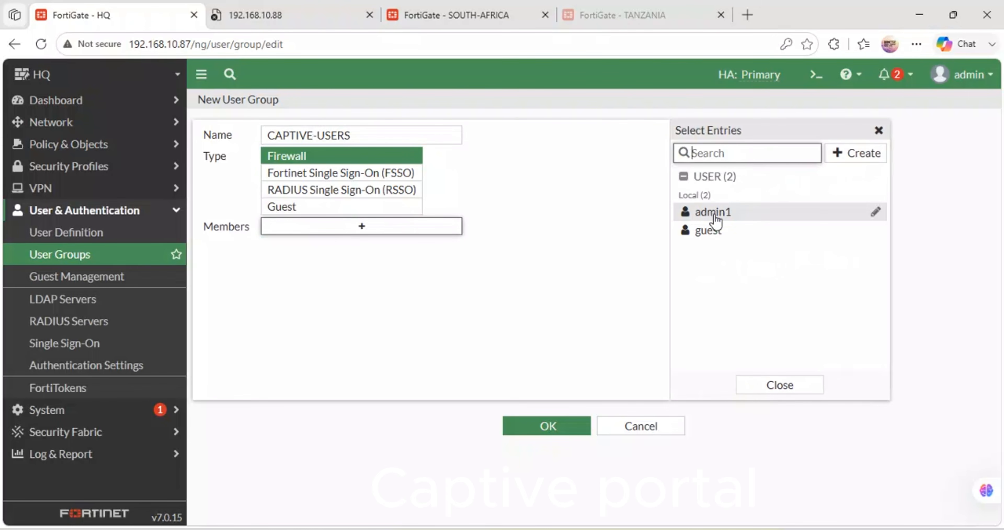
{"action": "left_click", "coordinate": [715, 214]}
{"action": "left_click", "coordinate": [532, 435]}
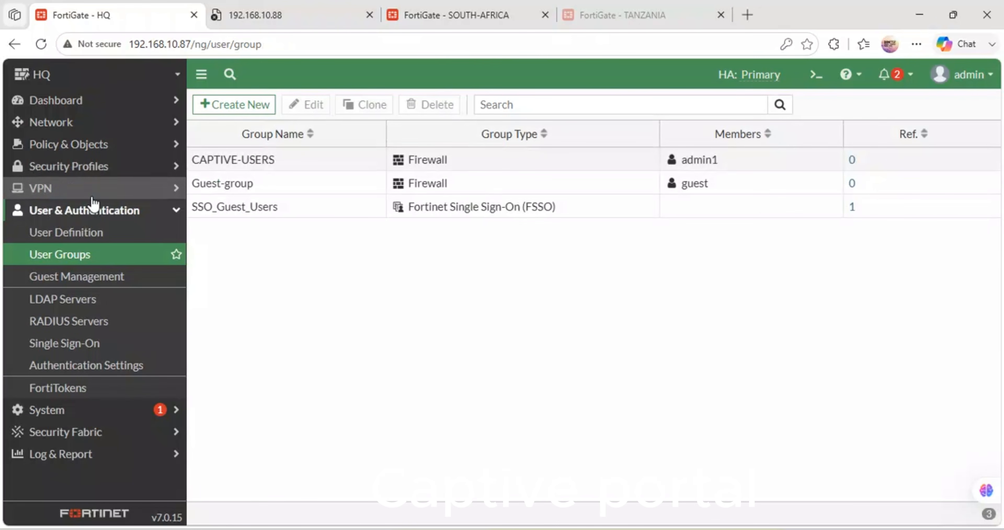
Step: Open the HQ-LAN (port2) interface of the HQ FortiGate for editing
{"action": "left_click", "coordinate": [173, 212]}
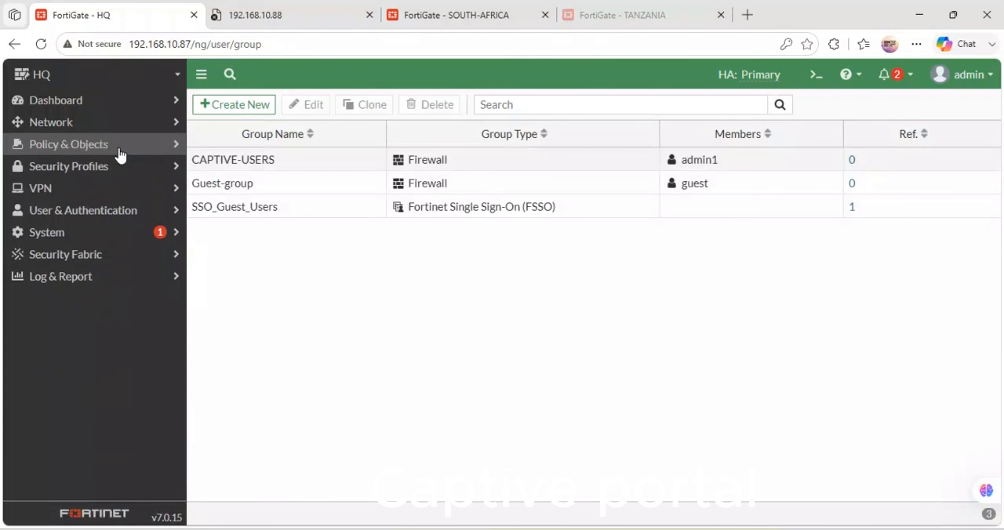
{"action": "left_click", "coordinate": [135, 124]}
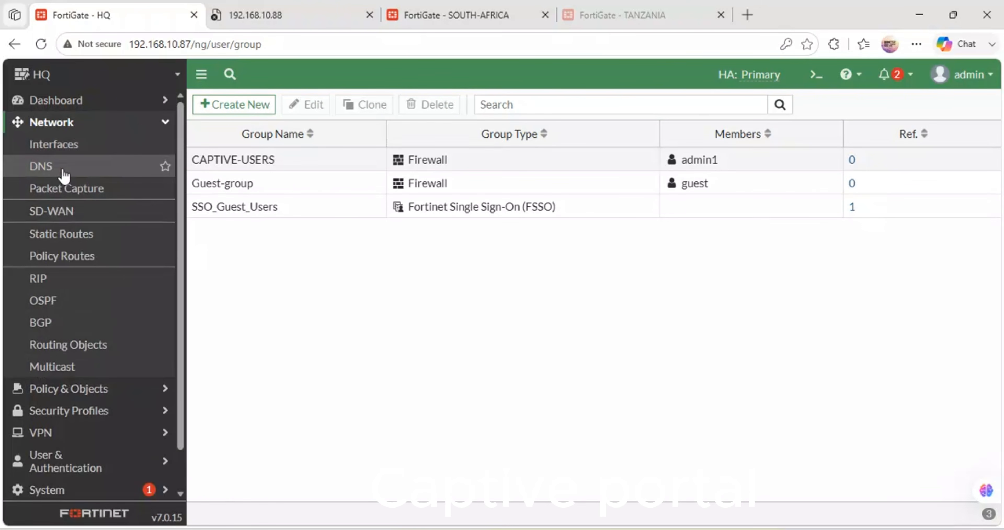
{"action": "left_click", "coordinate": [58, 145]}
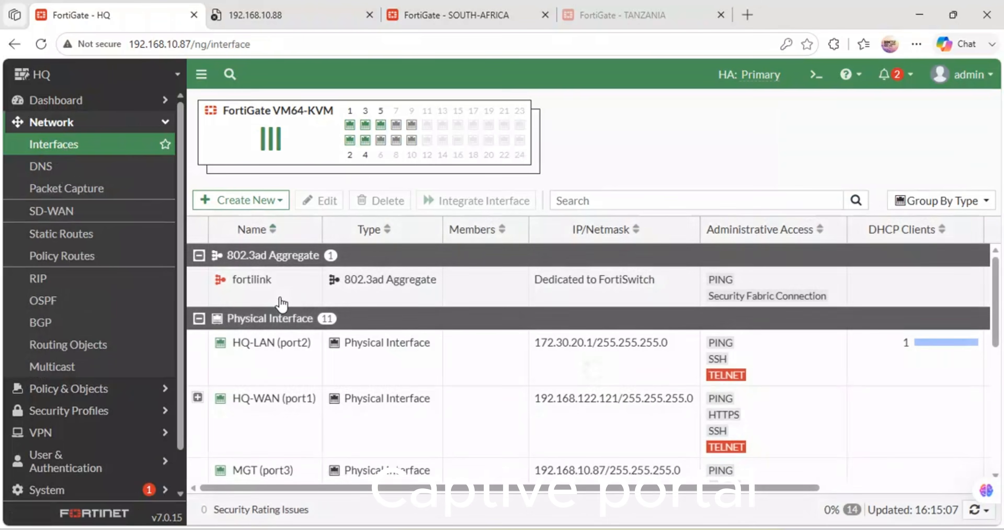
{"action": "scroll", "coordinate": [288, 300], "scroll_direction": "down", "scroll_amount": 3}
{"action": "scroll", "coordinate": [287, 299], "scroll_direction": "down", "scroll_amount": 2}
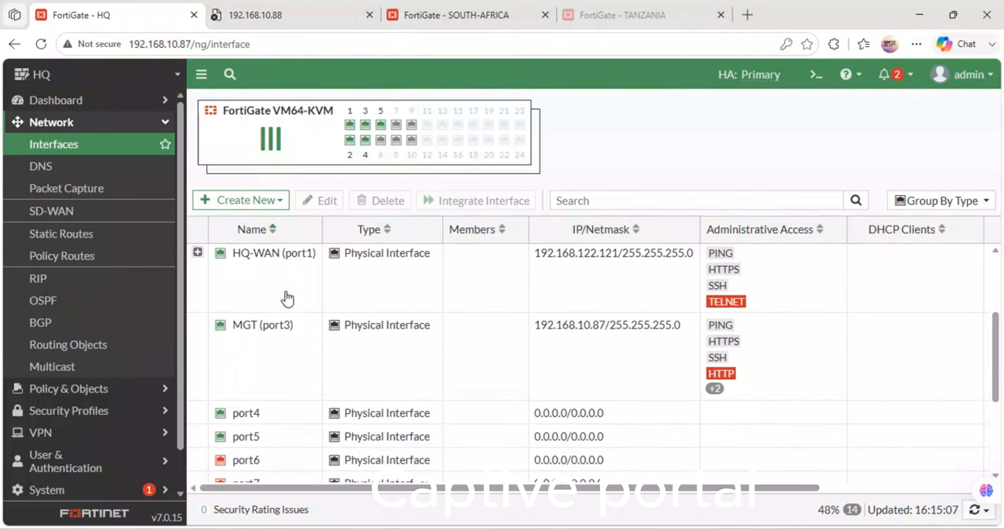
{"action": "scroll", "coordinate": [288, 299], "scroll_direction": "up", "scroll_amount": 3}
{"action": "scroll", "coordinate": [288, 300], "scroll_direction": "down", "scroll_amount": 2}
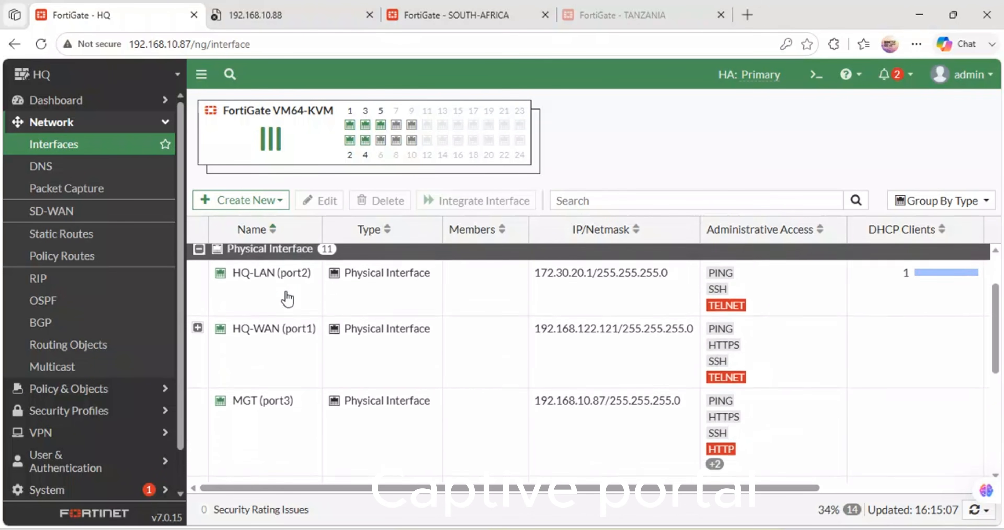
{"action": "double_click", "coordinate": [275, 263]}
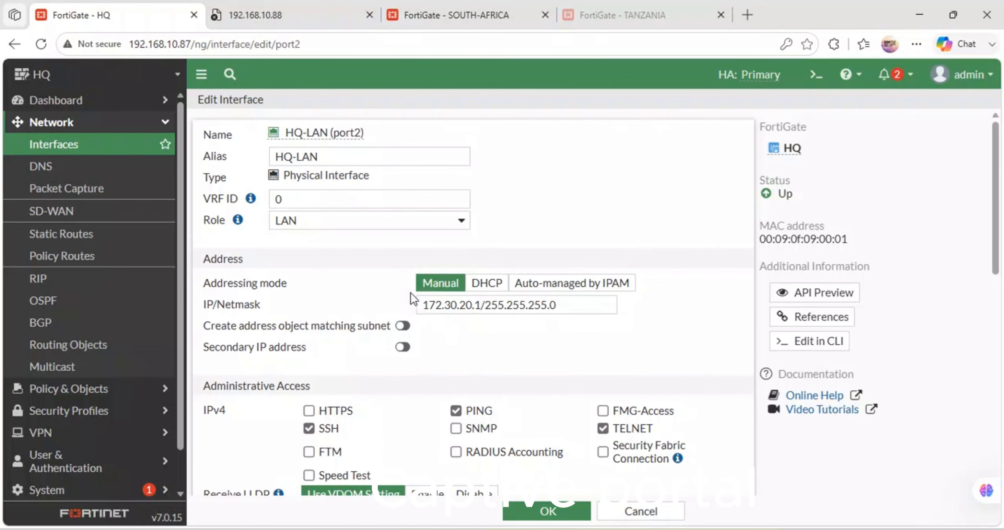
Step: Enable security mode on the HQ-LAN interface as Captive Portal, leaving the authentication portal set to Local
{"action": "scroll", "coordinate": [410, 293], "scroll_direction": "down", "scroll_amount": 2}
{"action": "scroll", "coordinate": [411, 293], "scroll_direction": "down", "scroll_amount": 10}
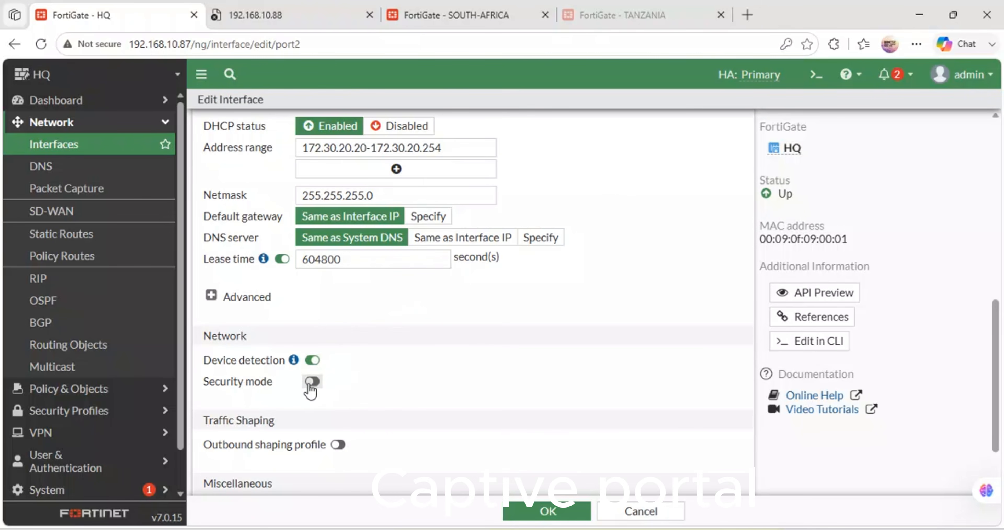
{"action": "left_click", "coordinate": [312, 382]}
{"action": "left_click", "coordinate": [396, 381]}
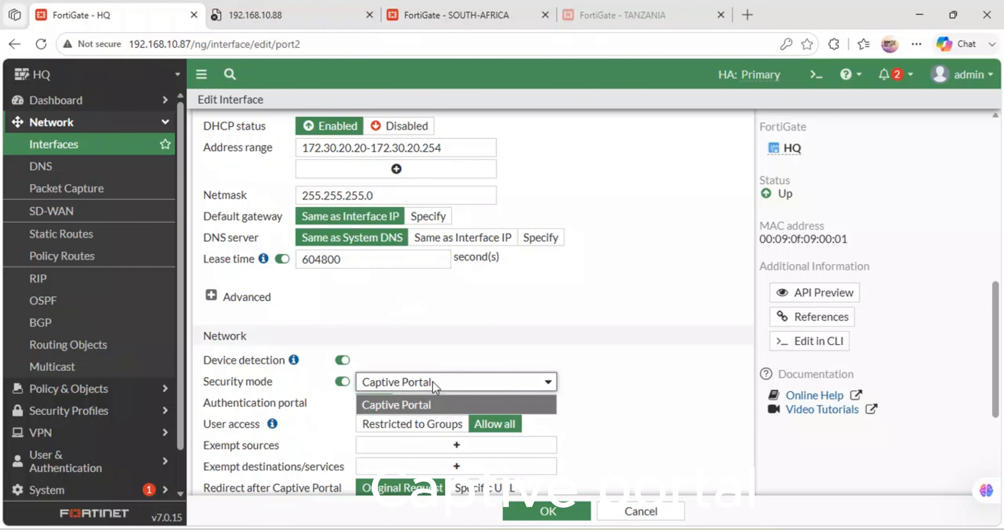
{"action": "left_click", "coordinate": [514, 308]}
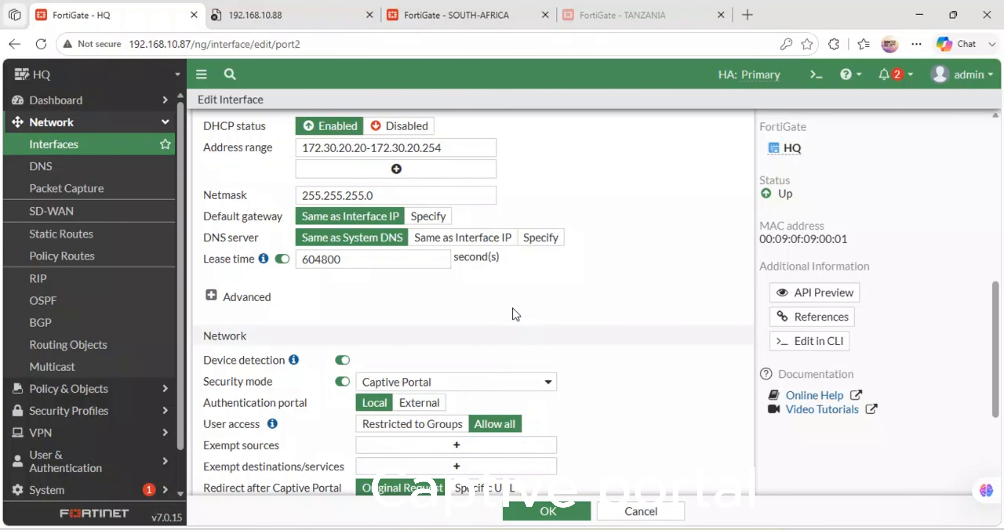
Step: Restrict the captive portal's user access to the CAPTIVE-USERS group, leaving exempt sources empty
{"action": "left_click", "coordinate": [425, 425]}
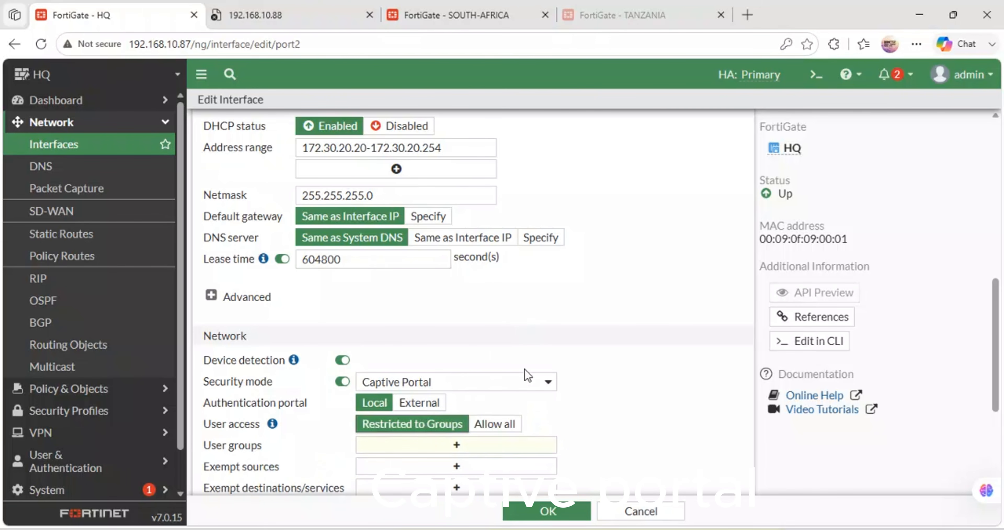
{"action": "scroll", "coordinate": [525, 369], "scroll_direction": "down", "scroll_amount": 4}
{"action": "left_click", "coordinate": [456, 287]}
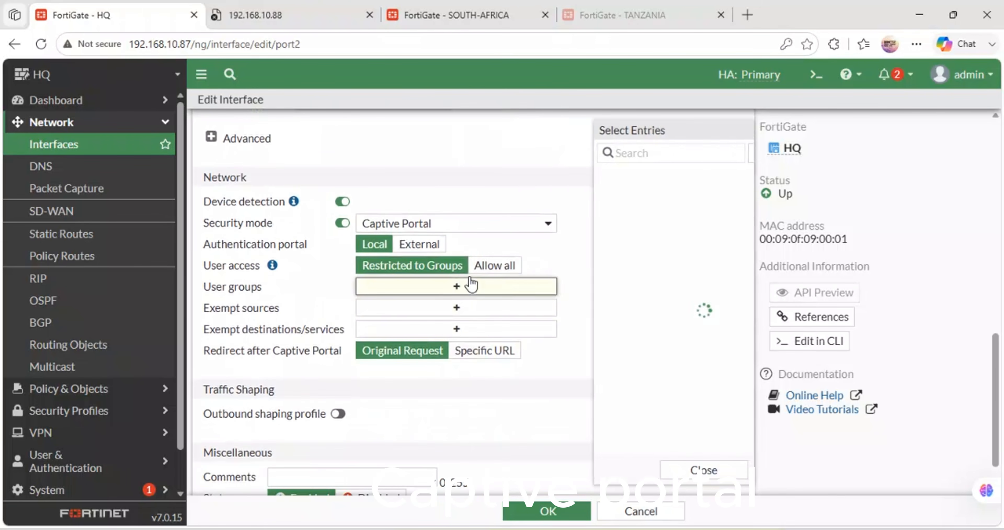
{"action": "left_click", "coordinate": [609, 178]}
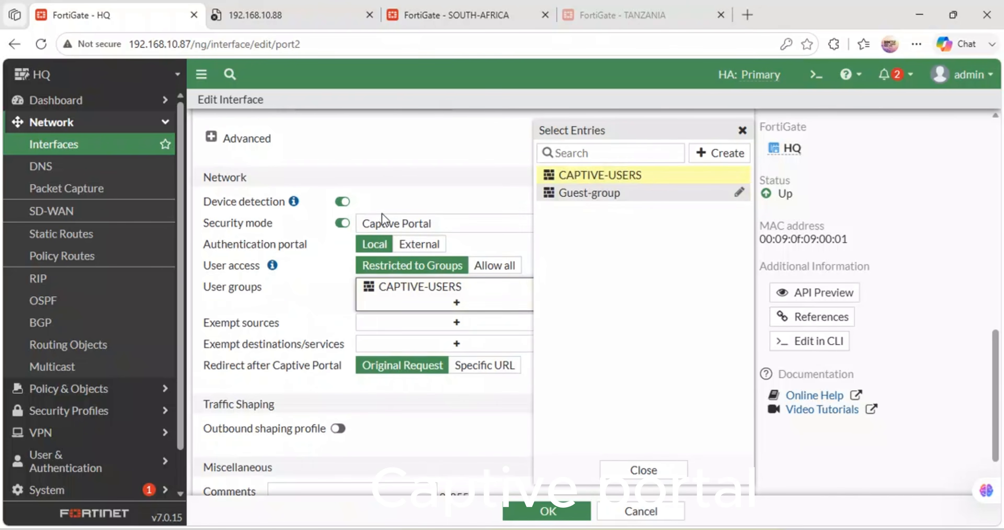
{"action": "left_click", "coordinate": [382, 218]}
{"action": "left_click", "coordinate": [454, 324]}
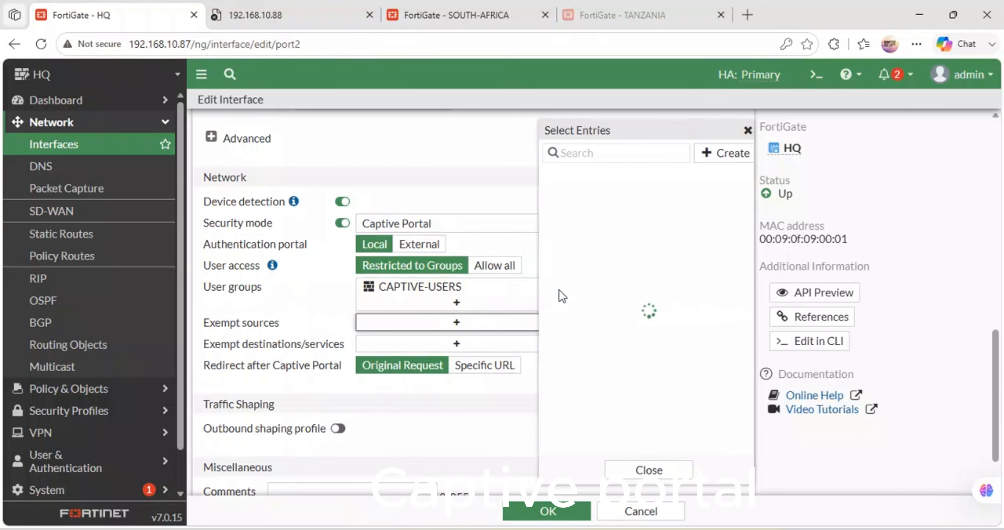
{"action": "left_click", "coordinate": [459, 190]}
Step: Keep the redirect after captive portal on Original Request and save the HQ-LAN interface
{"action": "scroll", "coordinate": [493, 419], "scroll_direction": "down", "scroll_amount": 2}
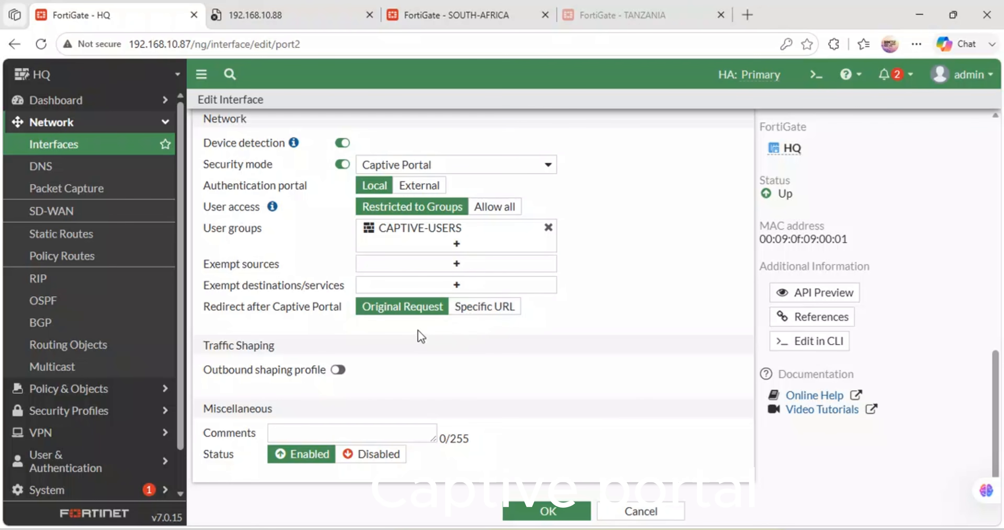
{"action": "left_click", "coordinate": [471, 311]}
{"action": "left_click", "coordinate": [434, 308]}
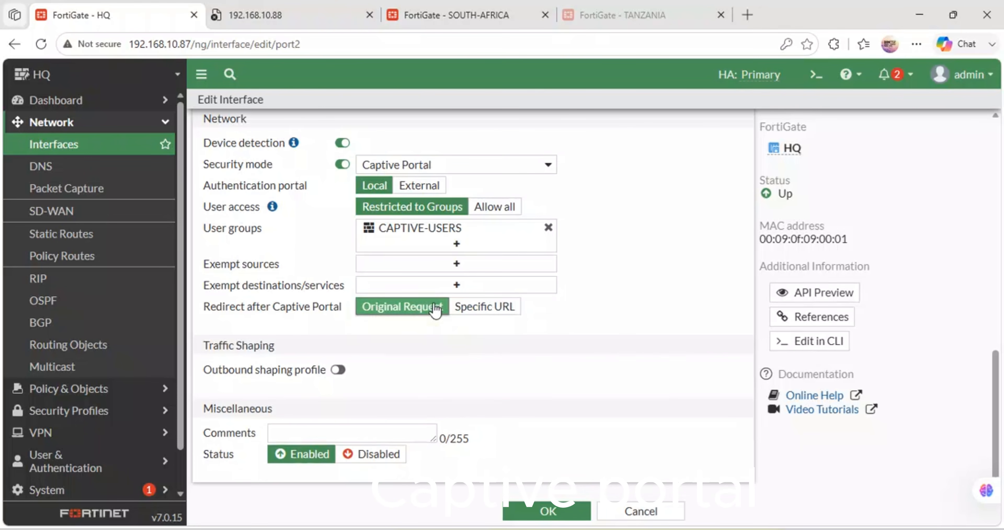
{"action": "left_click", "coordinate": [541, 514]}
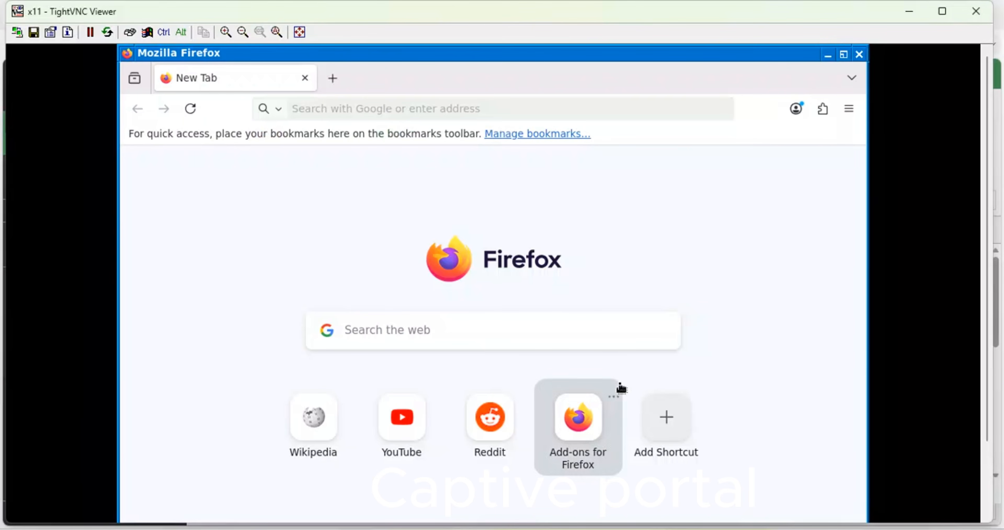
Step: In Firefox on the TightVNC session, reload the new tab, dismiss the add-ons prompt, and return to the HQ FortiGate
{"action": "left_click", "coordinate": [196, 113]}
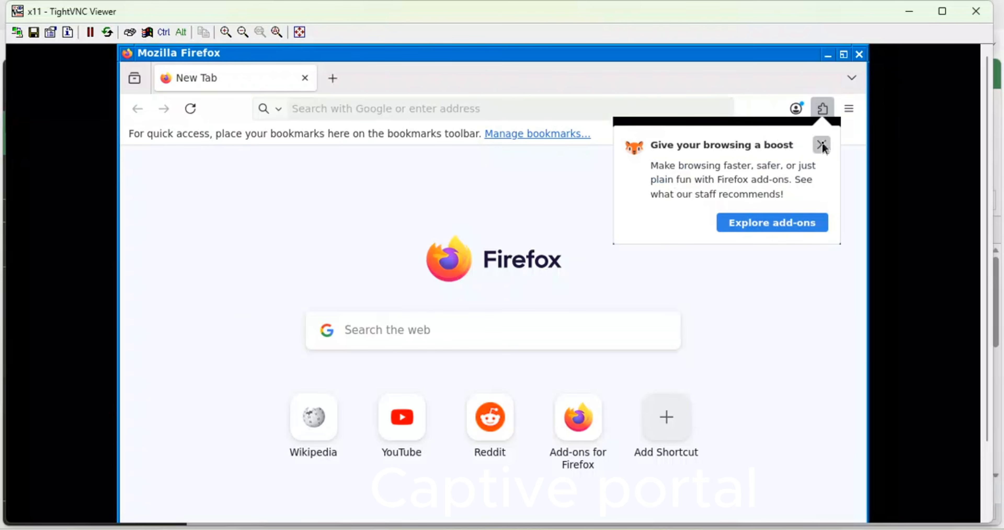
{"action": "left_click", "coordinate": [821, 145]}
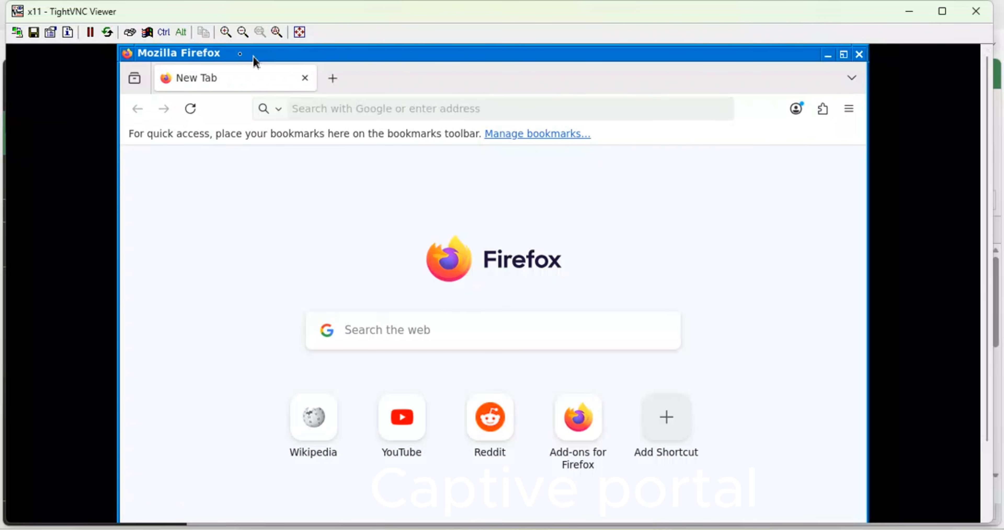
{"action": "left_click", "coordinate": [395, 521]}
Step: Reopen the HQ-LAN interface, set the redirect after captive portal to the specific URL facebook.com, and save it
{"action": "double_click", "coordinate": [242, 351]}
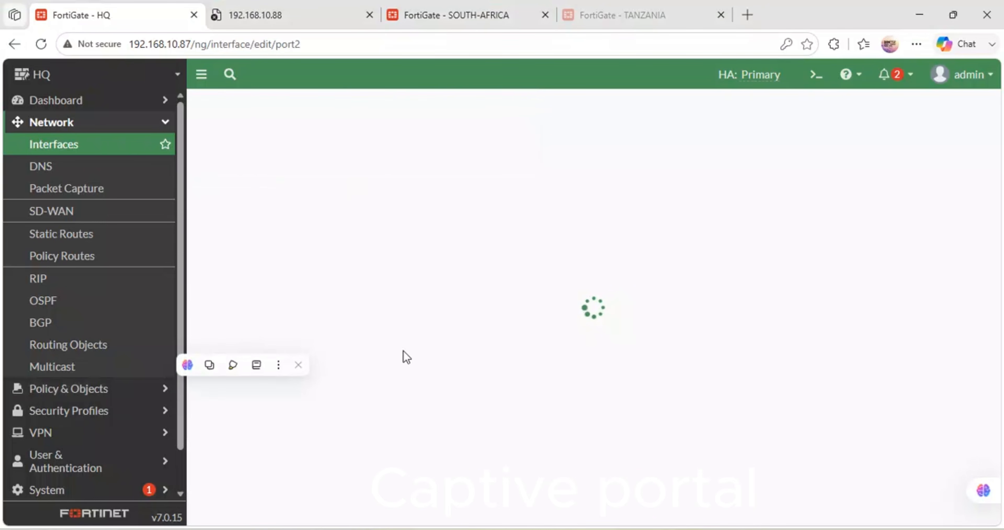
{"action": "scroll", "coordinate": [406, 355], "scroll_direction": "down", "scroll_amount": 10}
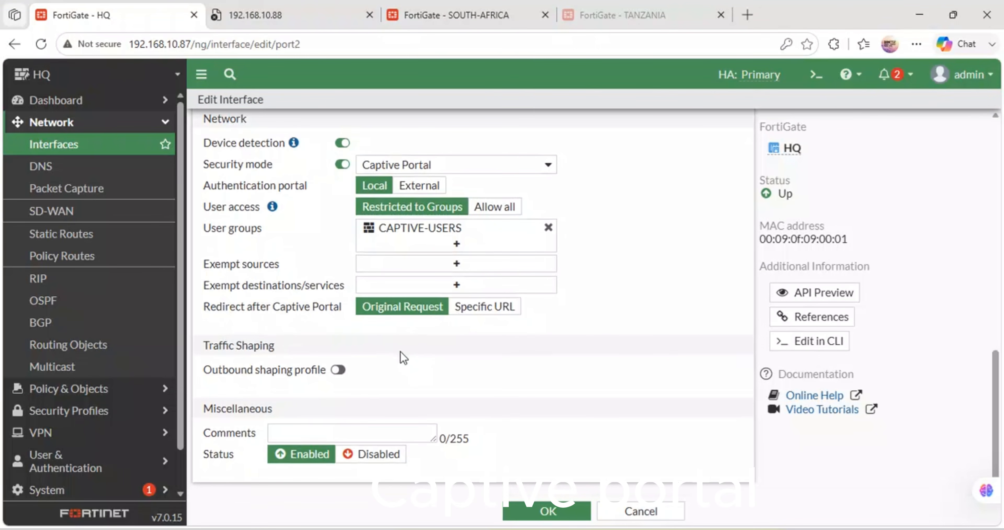
{"action": "scroll", "coordinate": [386, 356], "scroll_direction": "up", "scroll_amount": 4}
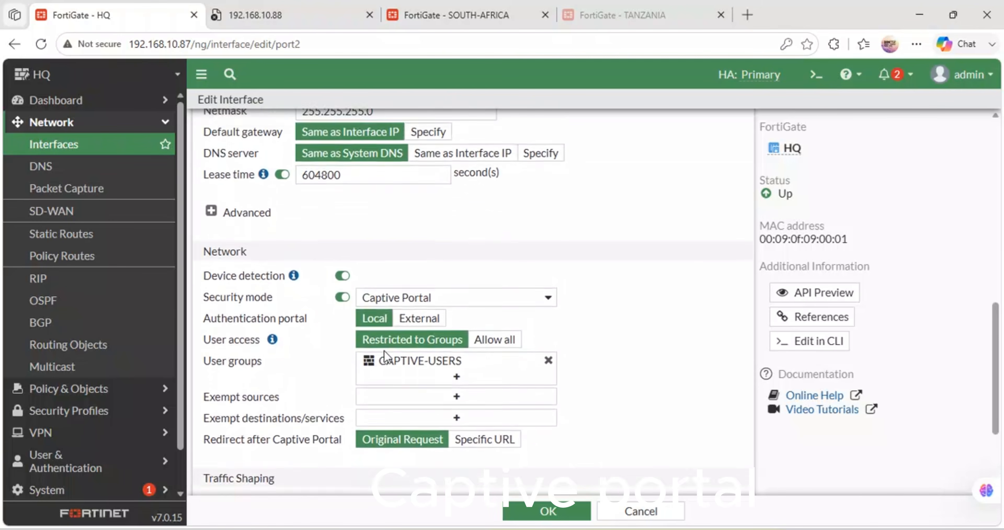
{"action": "scroll", "coordinate": [384, 351], "scroll_direction": "down", "scroll_amount": 4}
{"action": "scroll", "coordinate": [387, 357], "scroll_direction": "up", "scroll_amount": 4}
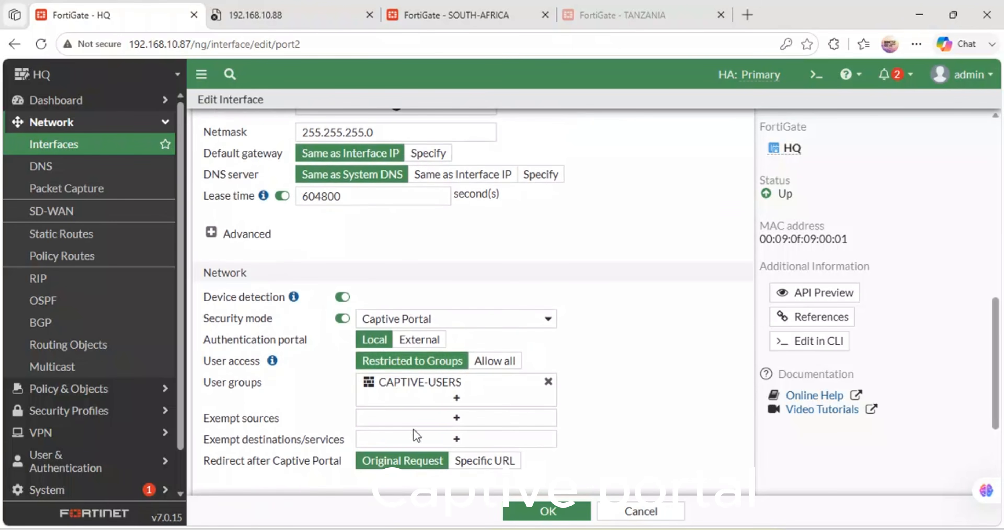
{"action": "left_click", "coordinate": [464, 461]}
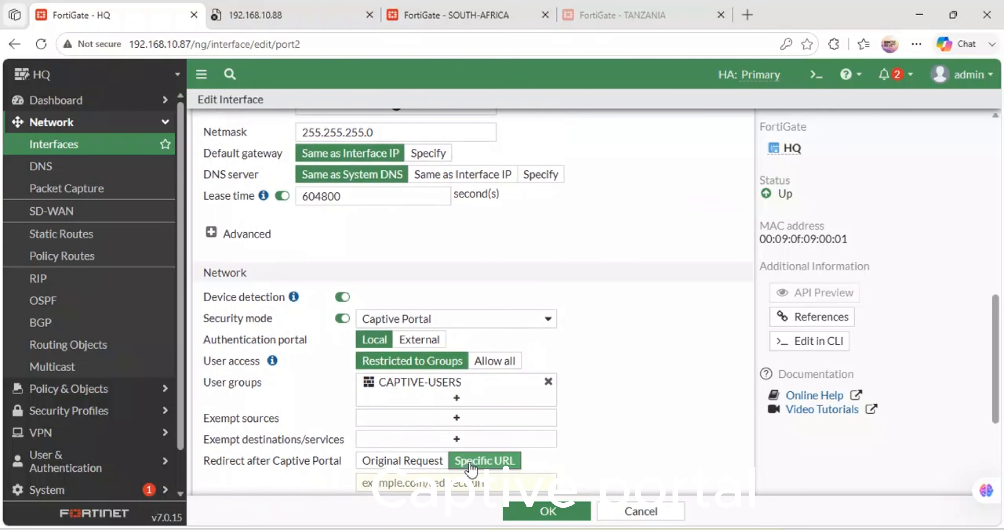
{"action": "type", "text": "f"}
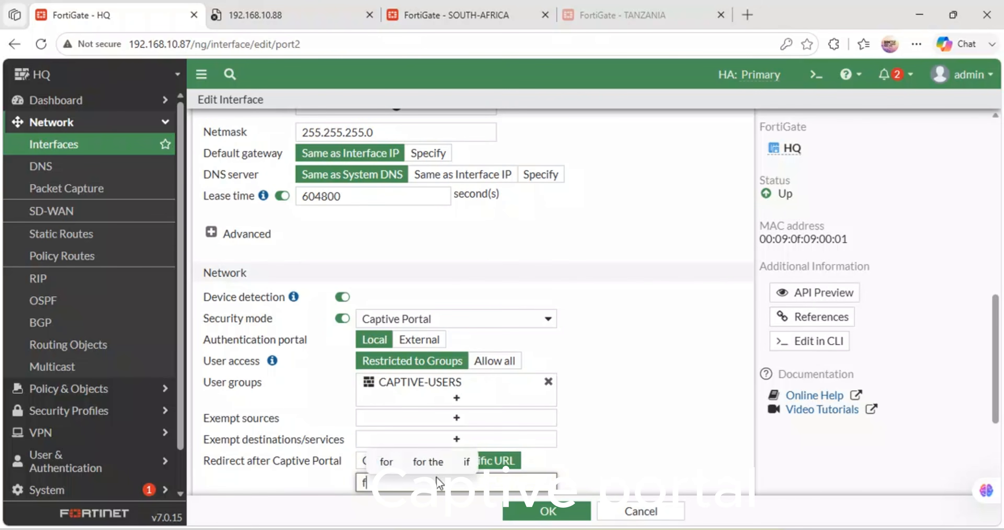
{"action": "type", "text": "acebook.com"}
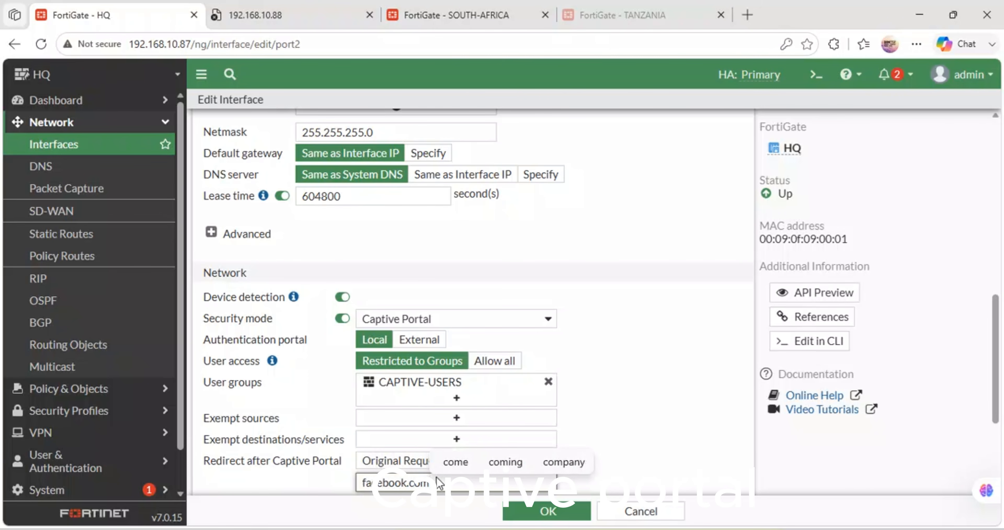
{"action": "left_click", "coordinate": [545, 513]}
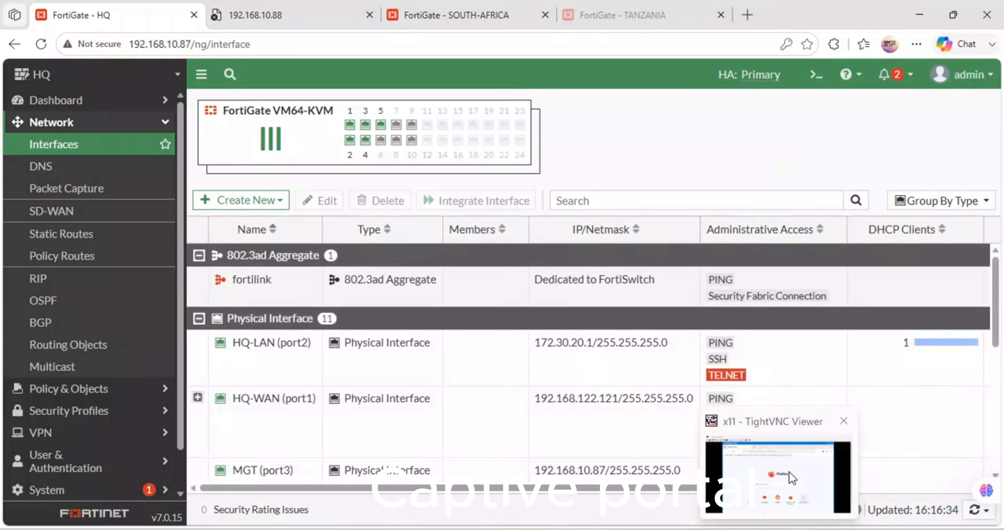
Step: In the TightVNC session, reload Firefox's tab, dismiss the bookmarks Library window, and minimise Firefox and the viewer
{"action": "left_click", "coordinate": [780, 463]}
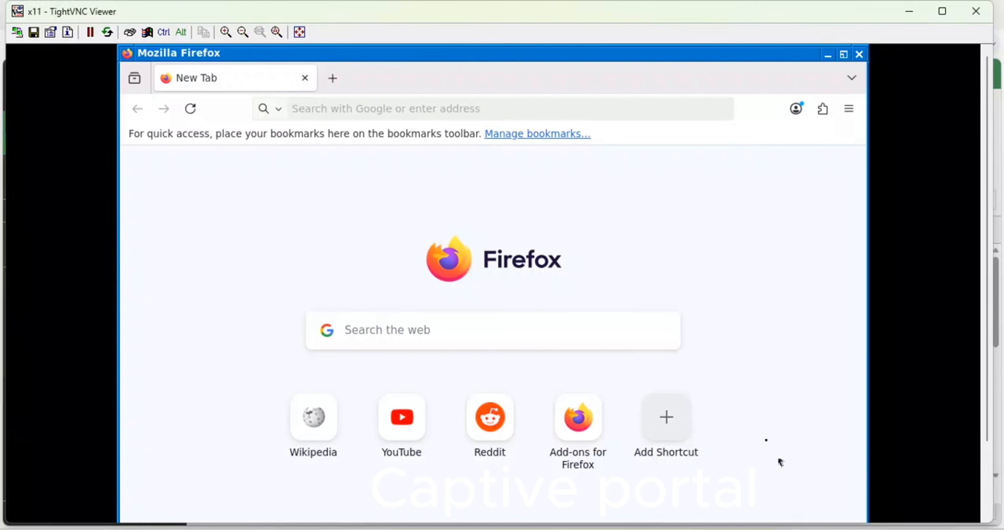
{"action": "left_click", "coordinate": [193, 115]}
{"action": "left_click", "coordinate": [570, 137]}
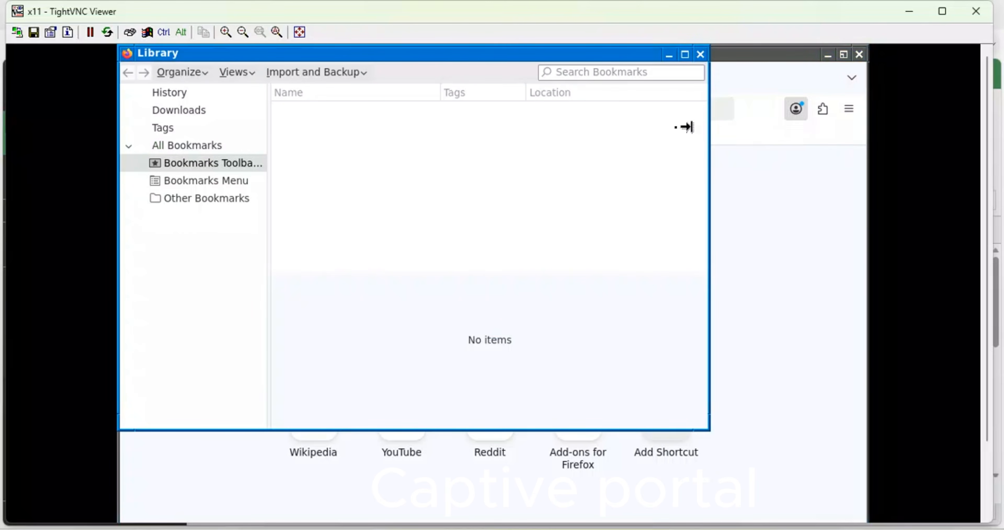
{"action": "left_click", "coordinate": [699, 55]}
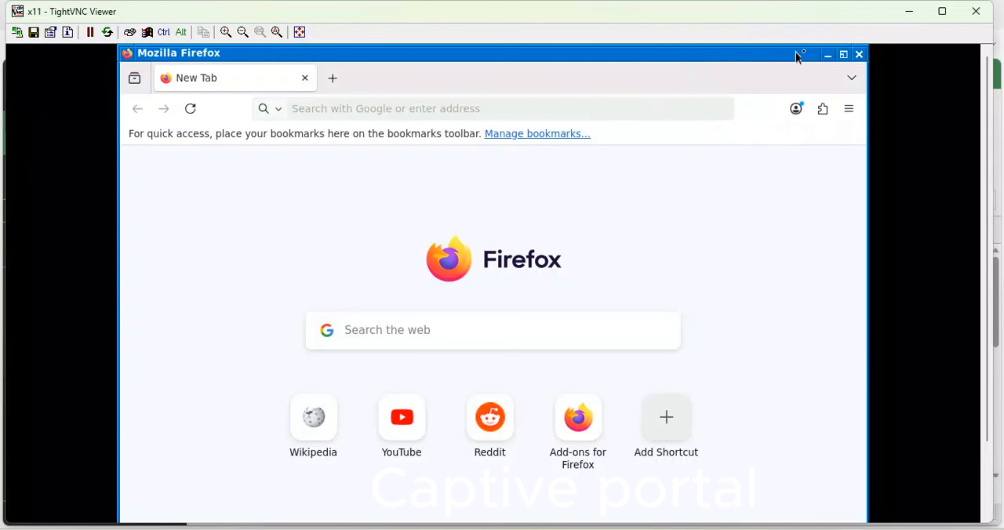
{"action": "left_click", "coordinate": [833, 55]}
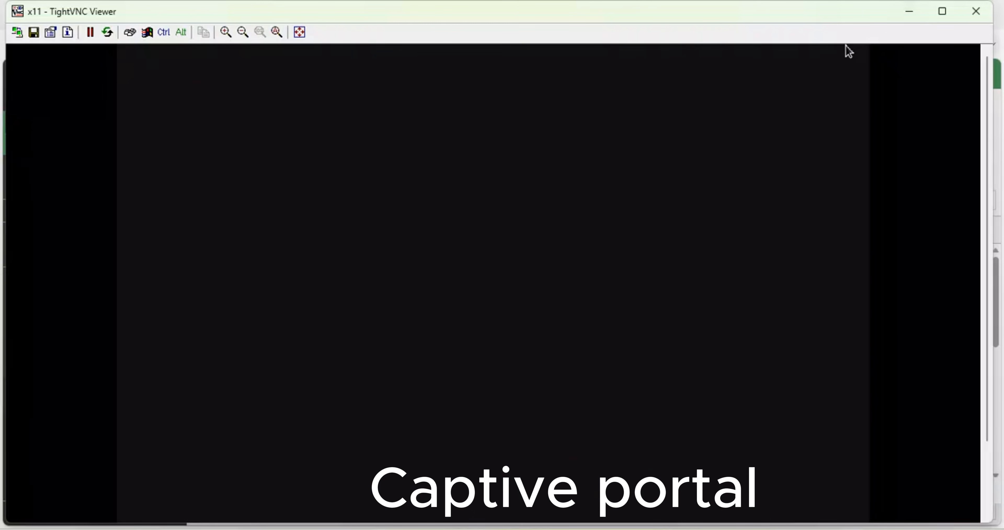
{"action": "left_click", "coordinate": [912, 11]}
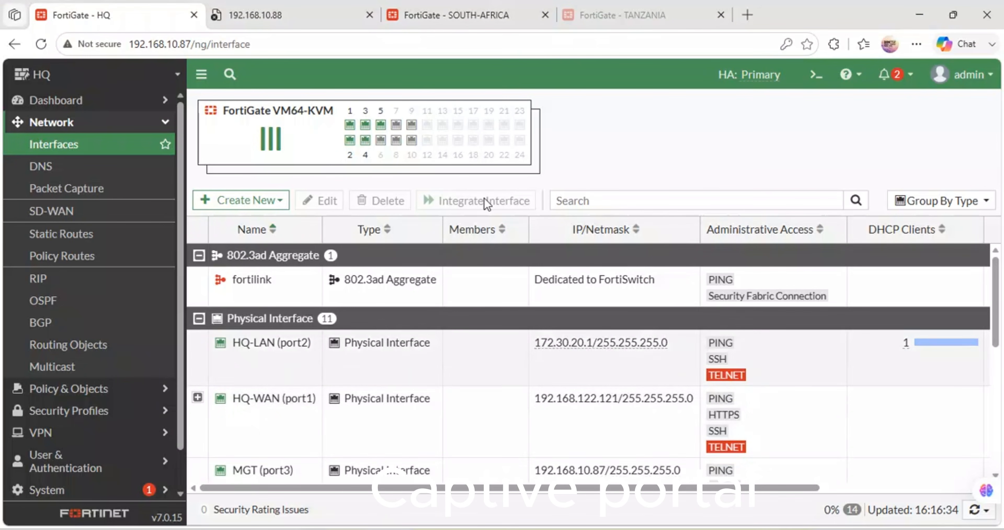
Step: Switch to the GNS3 topology and check the available actions for the webterm-1 node in the Head Office LAN
{"action": "left_click", "coordinate": [452, 16]}
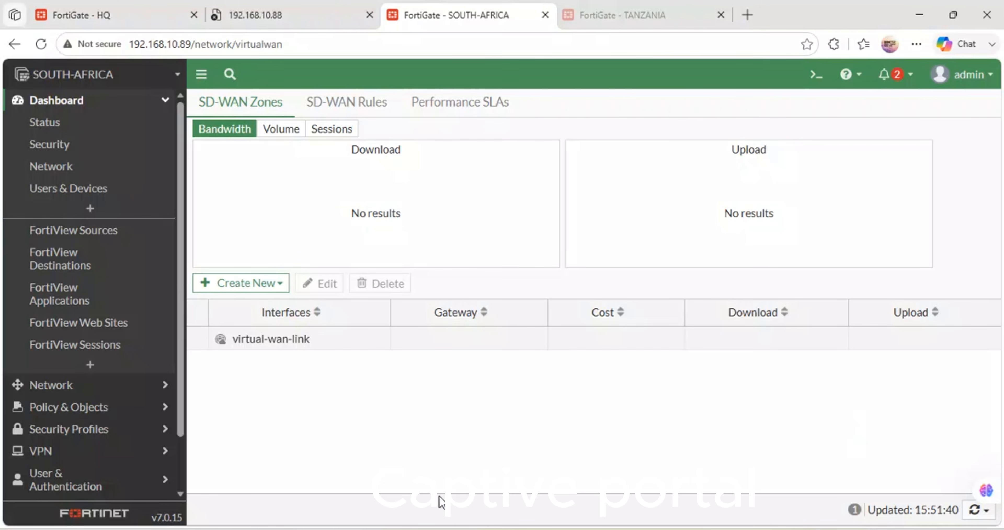
{"action": "left_click", "coordinate": [447, 529]}
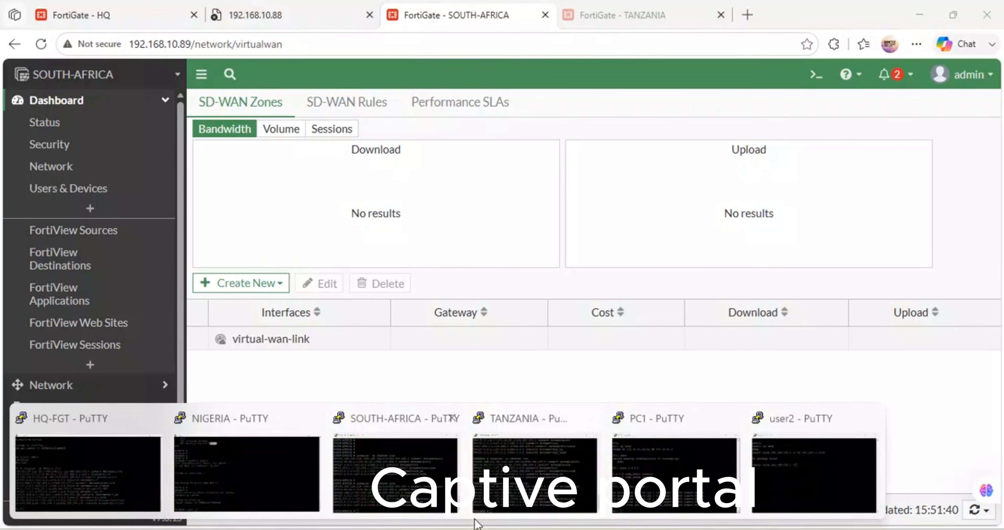
{"action": "left_click", "coordinate": [419, 529]}
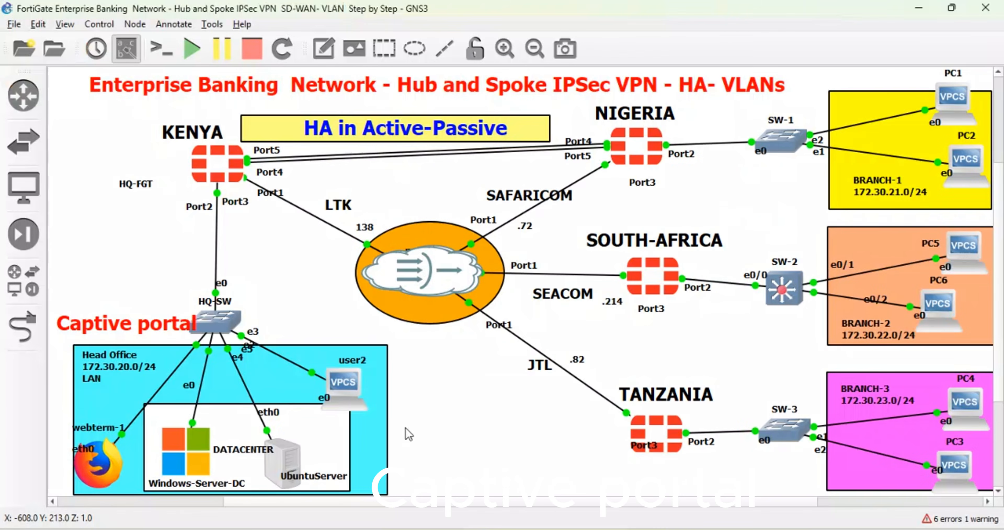
{"action": "right_click", "coordinate": [98, 466]}
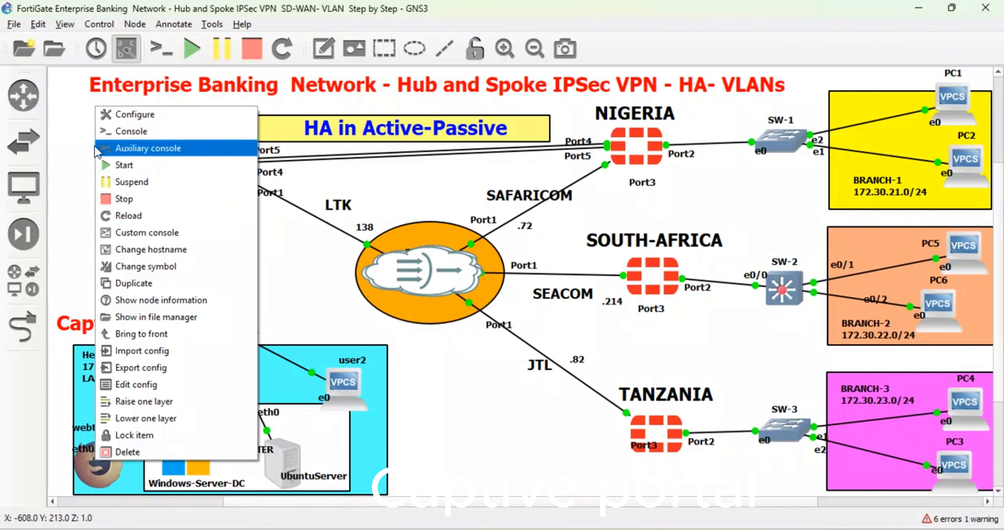
{"action": "left_click", "coordinate": [46, 165]}
Step: Add a webterm node to BRANCH-3 beside PC3 and start adding a link
{"action": "left_click", "coordinate": [40, 198]}
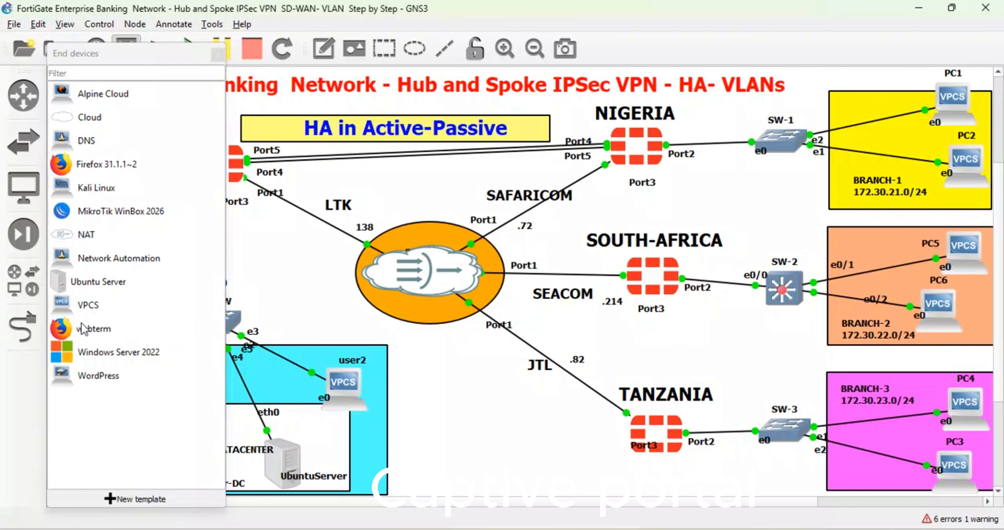
{"action": "left_click_drag", "start_coordinate": [83, 330], "coordinate": [891, 465]}
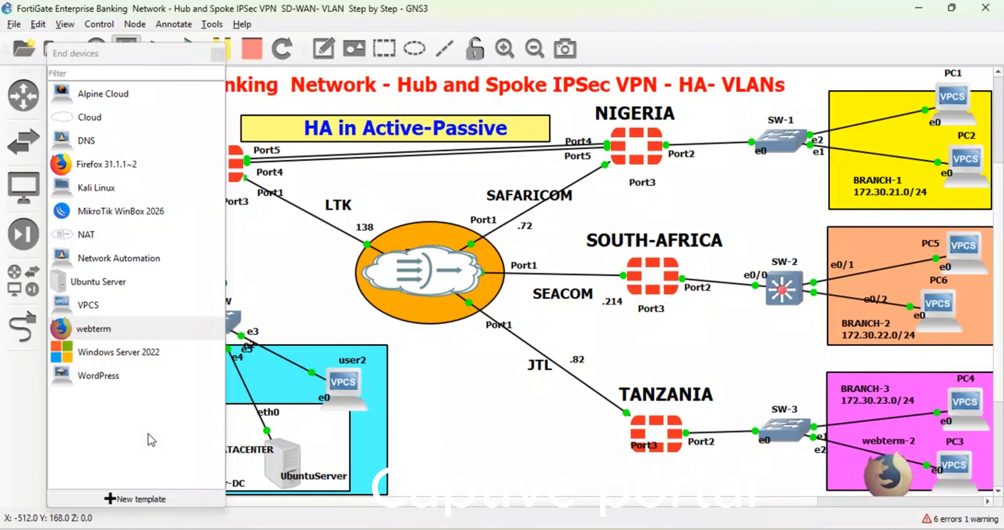
{"action": "left_click", "coordinate": [22, 334]}
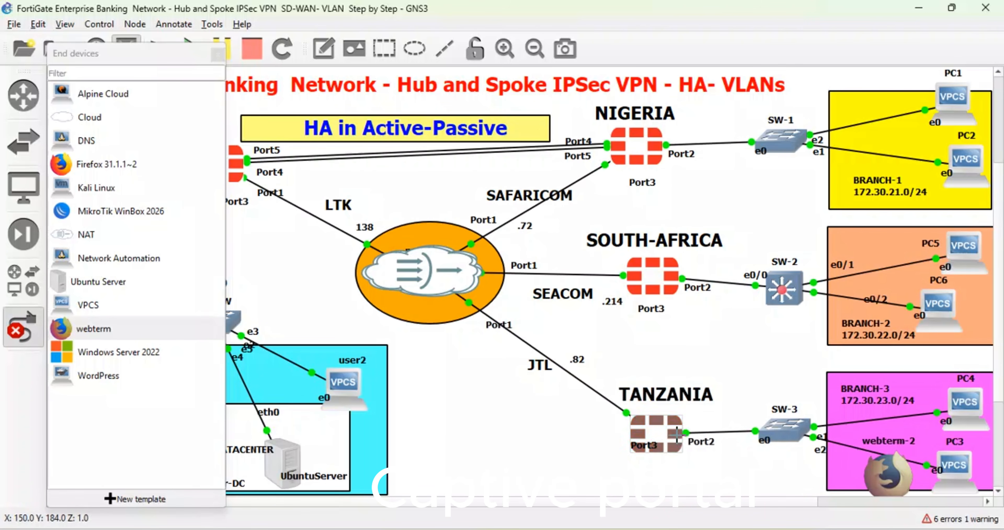
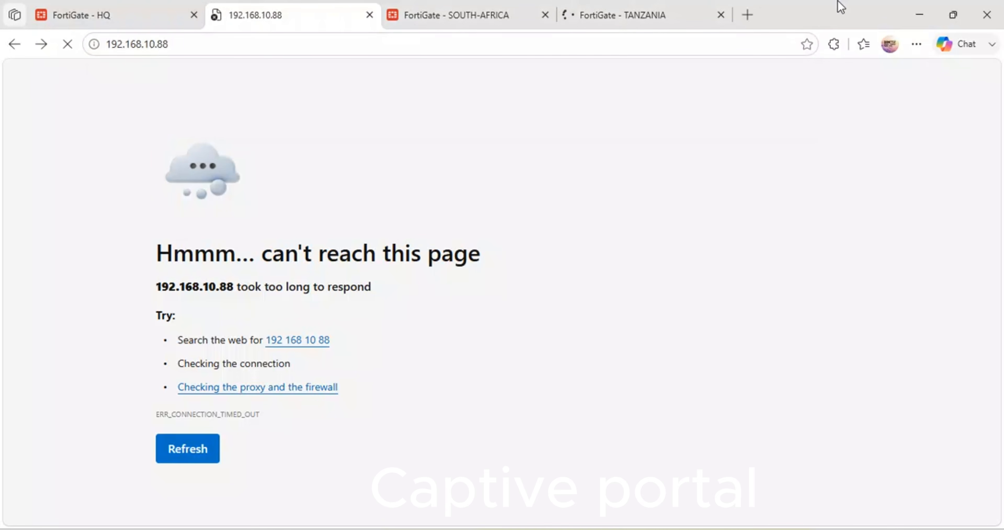
Step: Try to open User Groups on the TANZANIA FortiGate, go back through its previously visited pages, and check the admin account options
{"action": "left_click", "coordinate": [636, 15]}
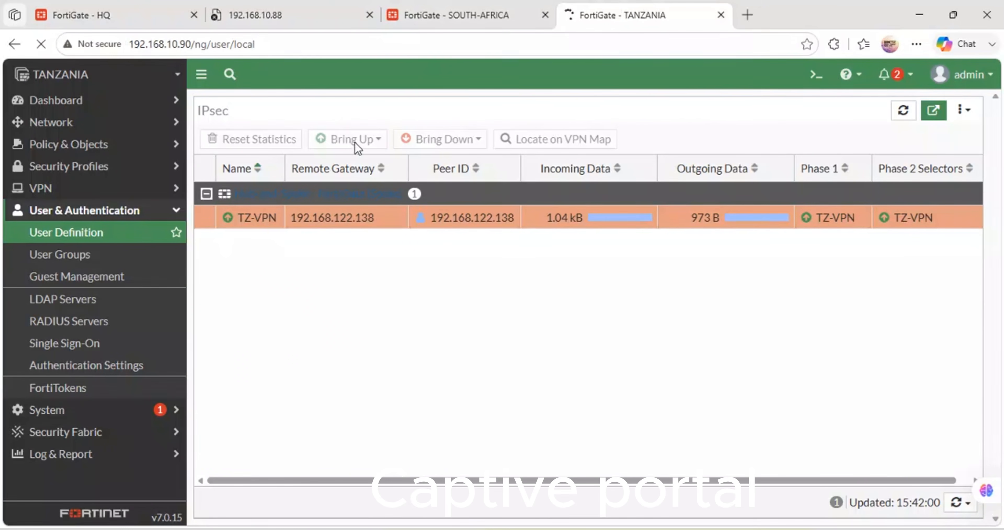
{"action": "left_click", "coordinate": [55, 258]}
{"action": "left_click", "coordinate": [15, 45]}
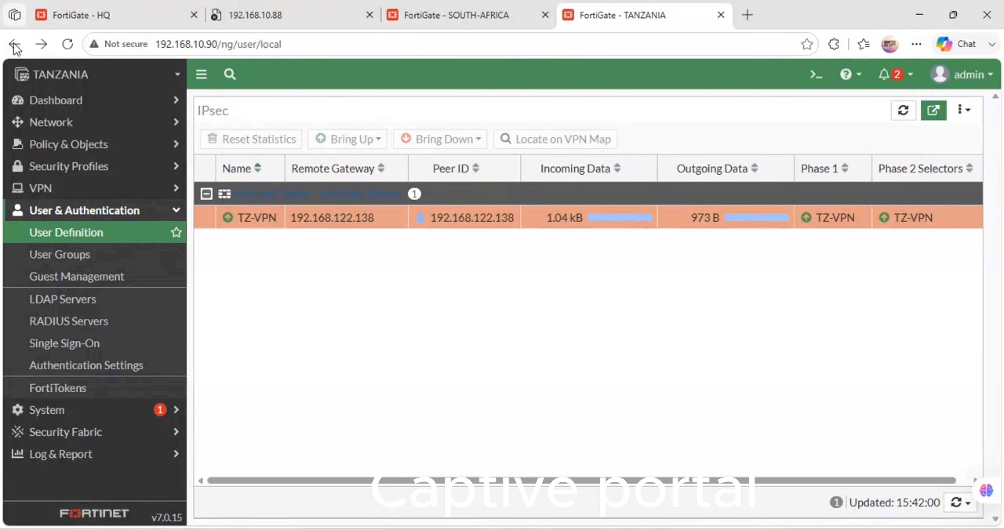
{"action": "left_click", "coordinate": [15, 45]}
{"action": "left_click", "coordinate": [15, 45]}
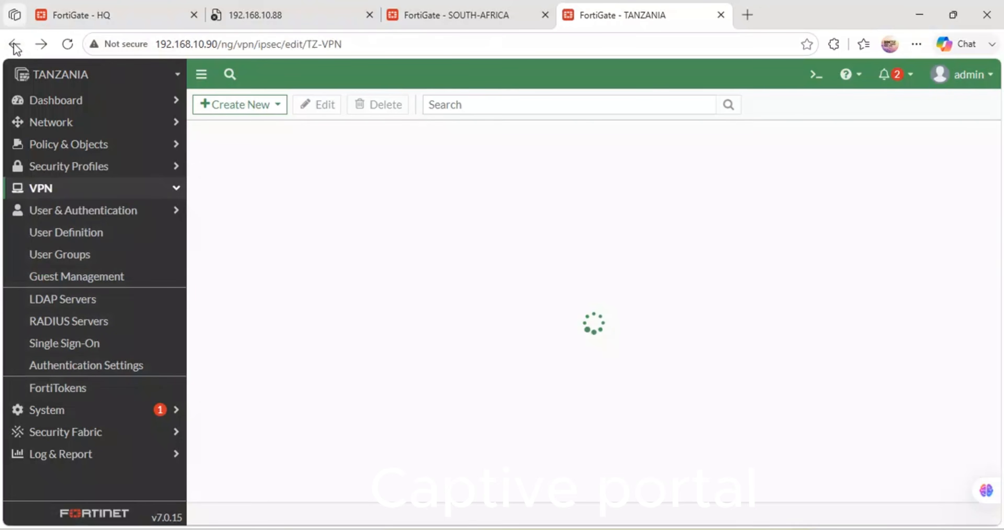
{"action": "left_click", "coordinate": [15, 44]}
{"action": "left_click", "coordinate": [15, 45]}
{"action": "left_click", "coordinate": [15, 44]}
{"action": "left_click", "coordinate": [15, 45]}
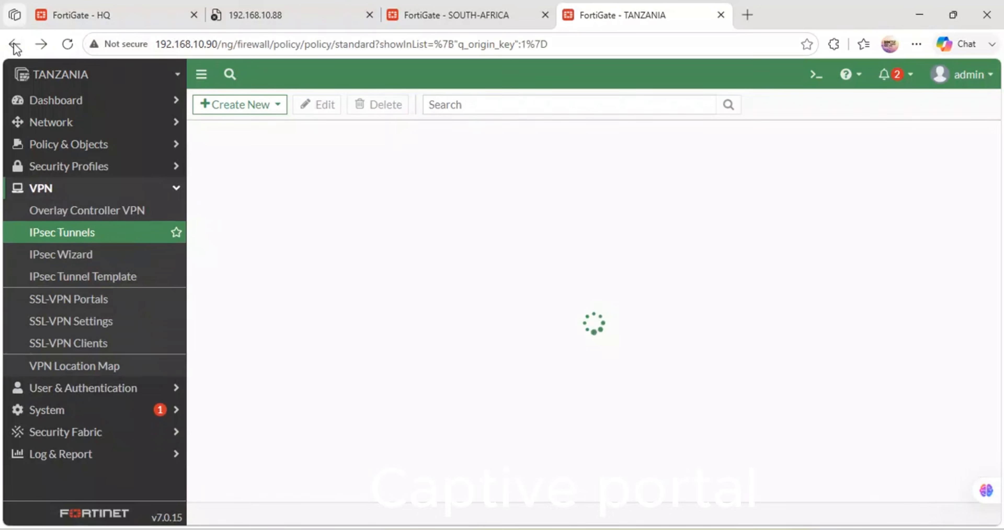
{"action": "left_click", "coordinate": [15, 45]}
{"action": "left_click", "coordinate": [15, 44]}
{"action": "left_click", "coordinate": [15, 45]}
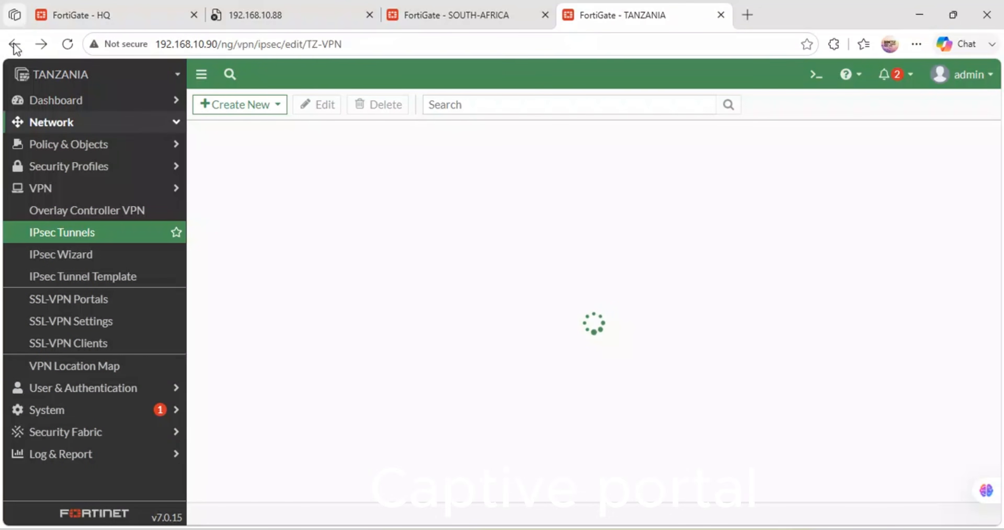
{"action": "left_click", "coordinate": [990, 80]}
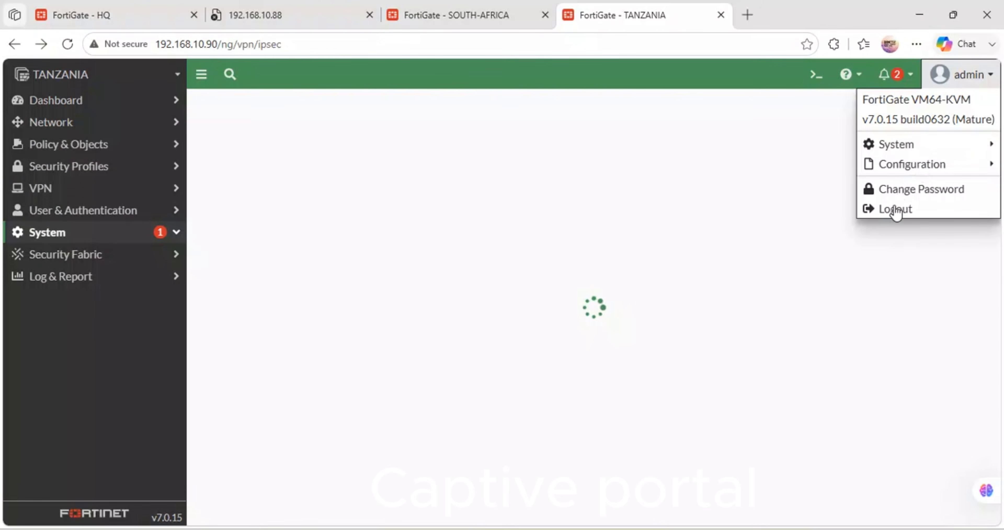
{"action": "left_click", "coordinate": [994, 77]}
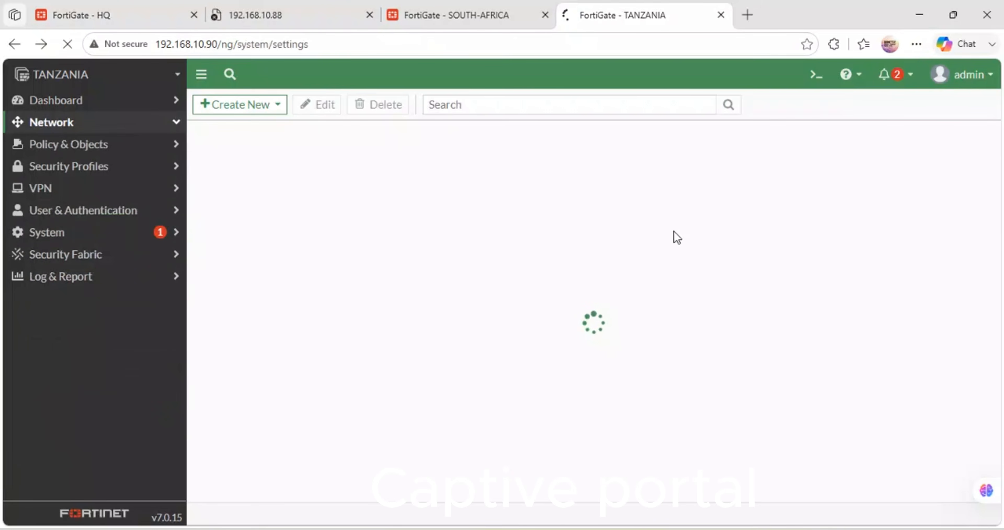
Step: Check the HQ, SOUTH-AFRICA and TANZANIA FortiGate pages and retry loading 192.168.10.88
{"action": "left_click", "coordinate": [310, 9]}
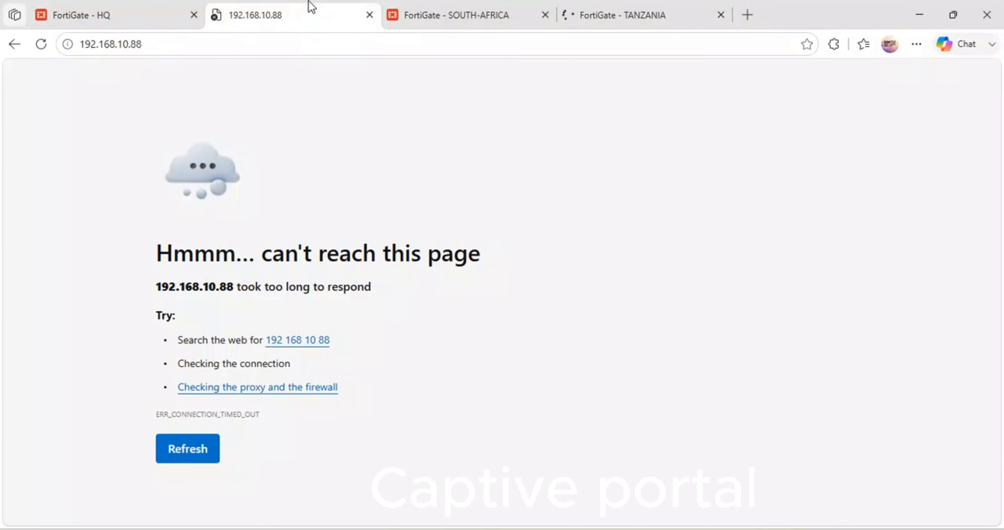
{"action": "left_click", "coordinate": [471, 7]}
{"action": "left_click", "coordinate": [292, 9]}
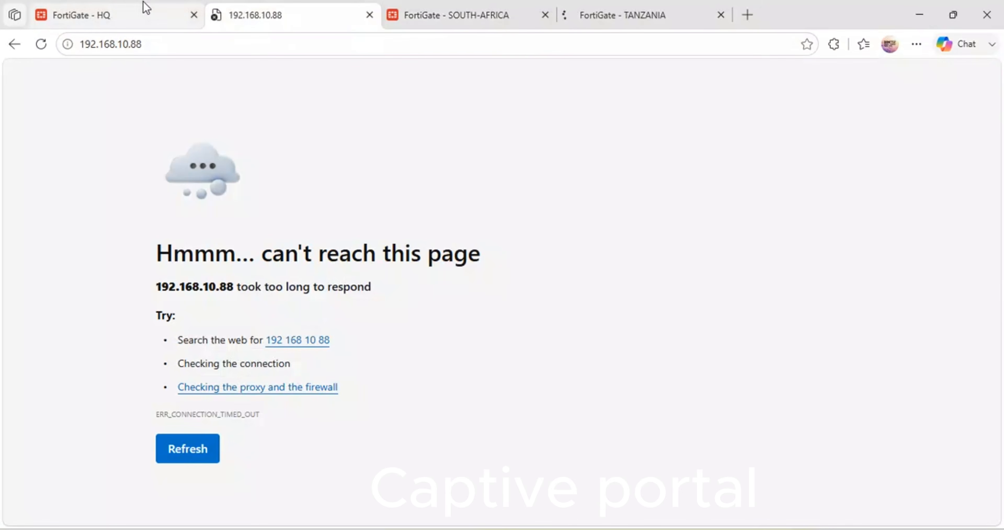
{"action": "left_click", "coordinate": [131, 9]}
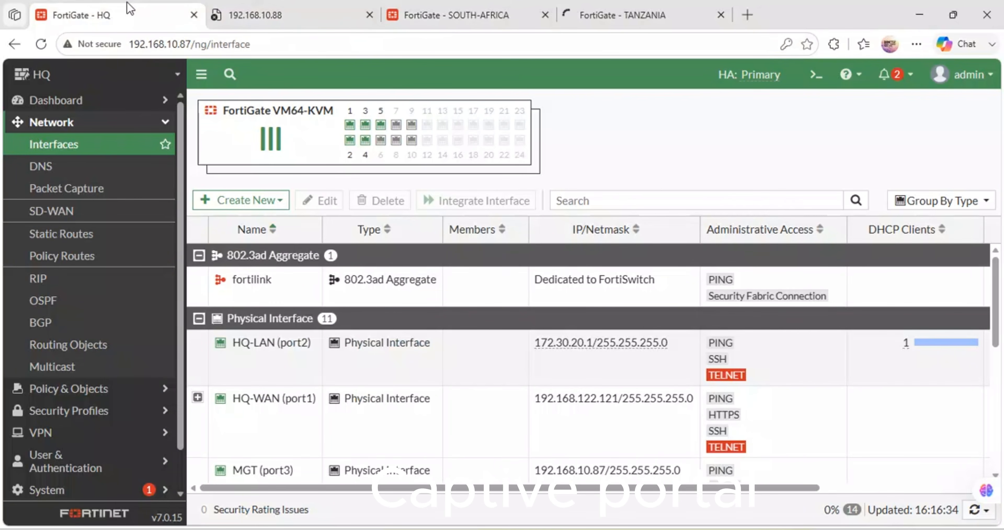
{"action": "left_click", "coordinate": [600, 5]}
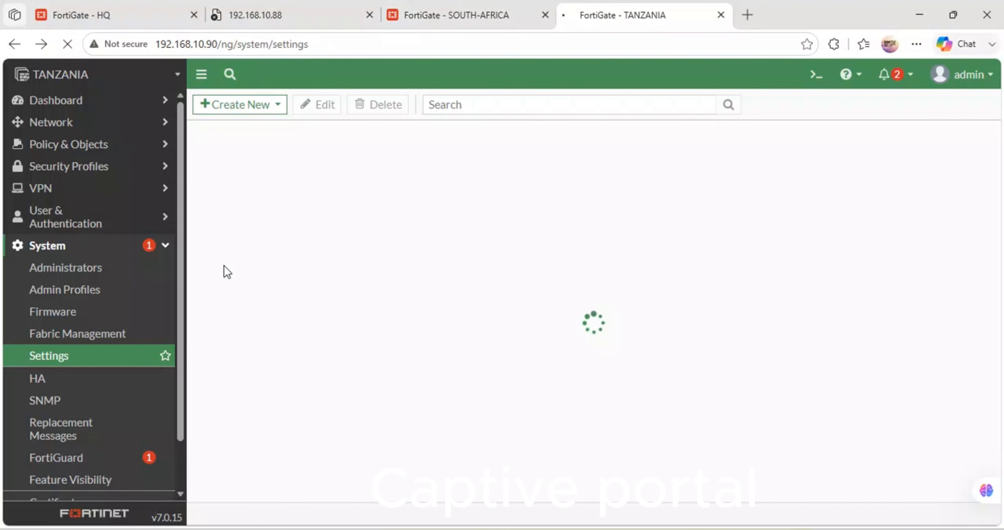
{"action": "left_click", "coordinate": [150, 6]}
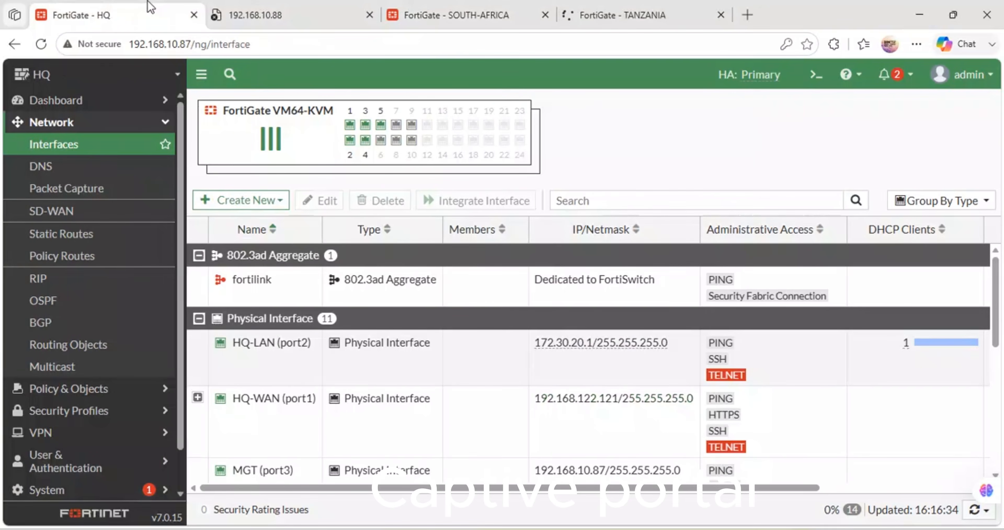
{"action": "left_click", "coordinate": [243, 6]}
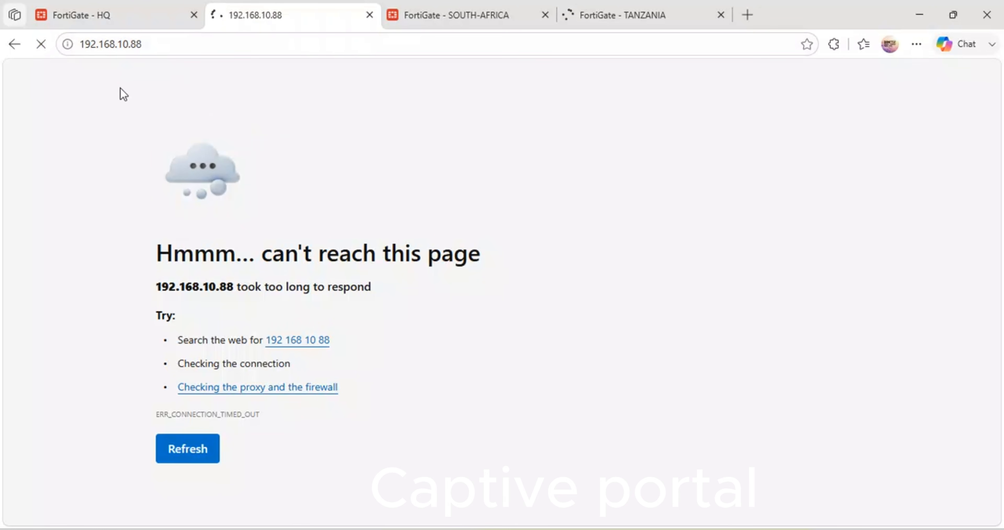
{"action": "left_click", "coordinate": [608, 9]}
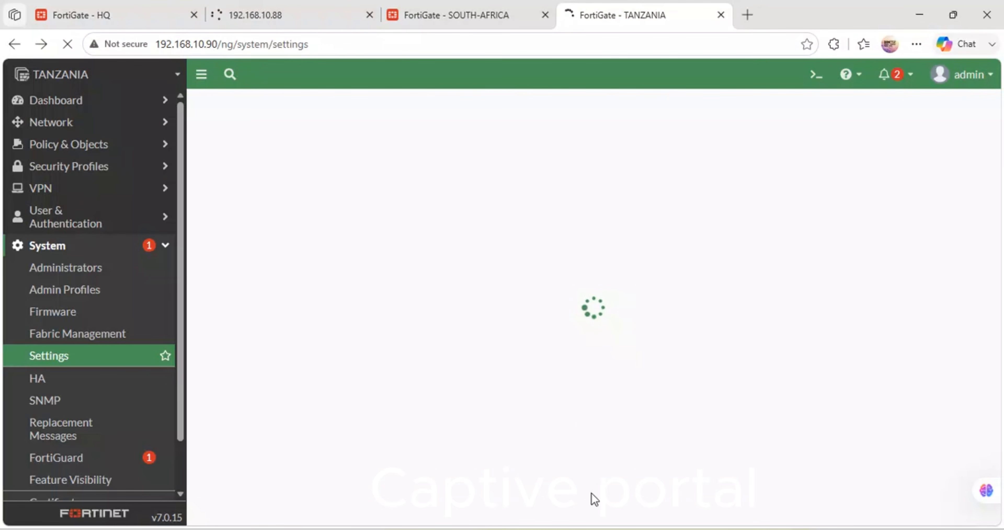
Step: In the TightVNC session, ping 8.8.8.8 from webterm-2, stop the ping, and bring Firefox to the front
{"action": "mouse_move", "coordinate": [742, 526]}
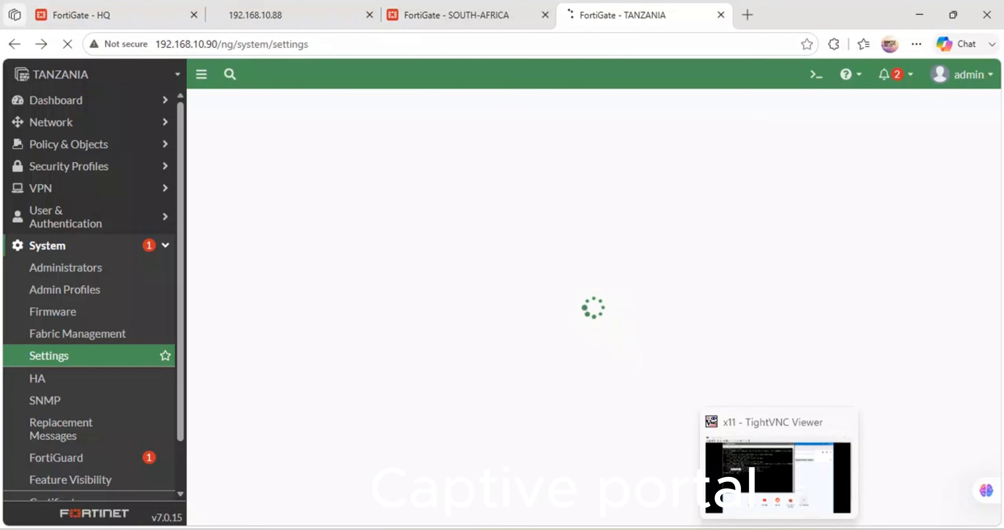
{"action": "left_click", "coordinate": [784, 496]}
{"action": "left_click", "coordinate": [459, 305]}
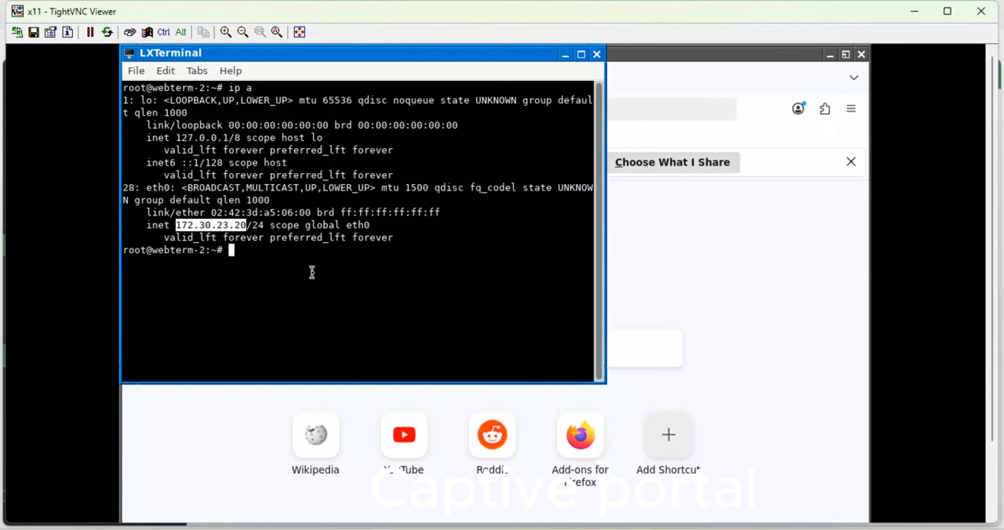
{"action": "type", "text": "ping 8.8.8.8"}
{"action": "key", "text": "Return"}
{"action": "key", "text": "ctrl+c"}
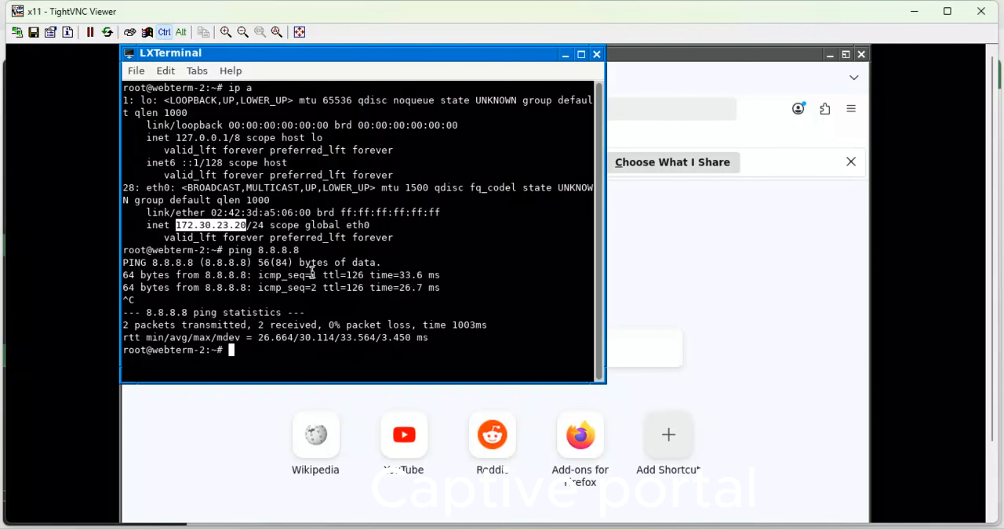
{"action": "left_click", "coordinate": [734, 261]}
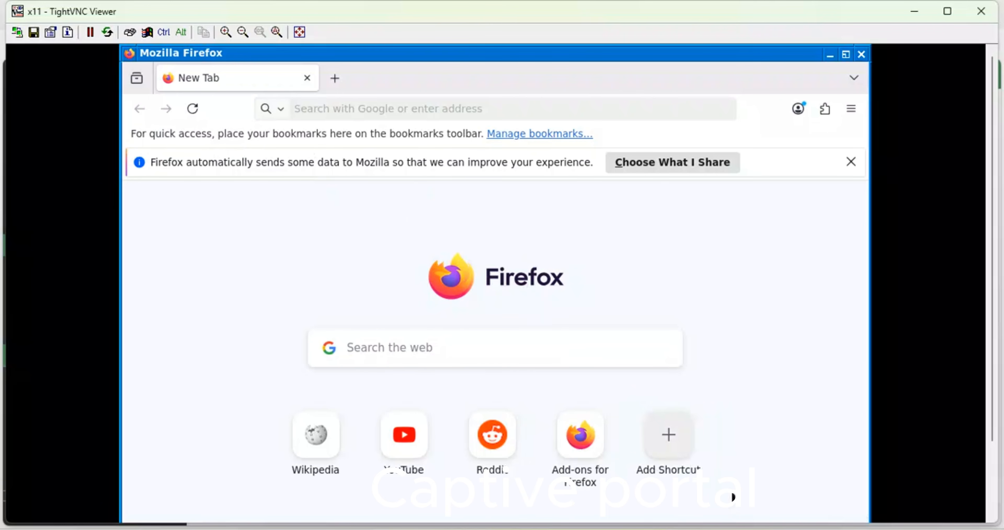
Step: Switch back to the TANZANIA FortiGate page in the browser and dismiss its error notification
{"action": "mouse_move", "coordinate": [394, 528]}
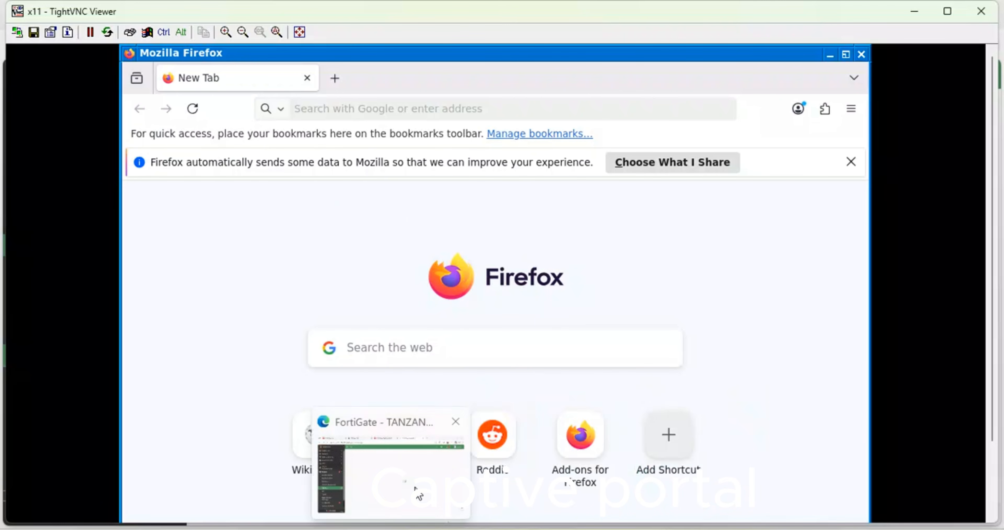
{"action": "left_click", "coordinate": [419, 496]}
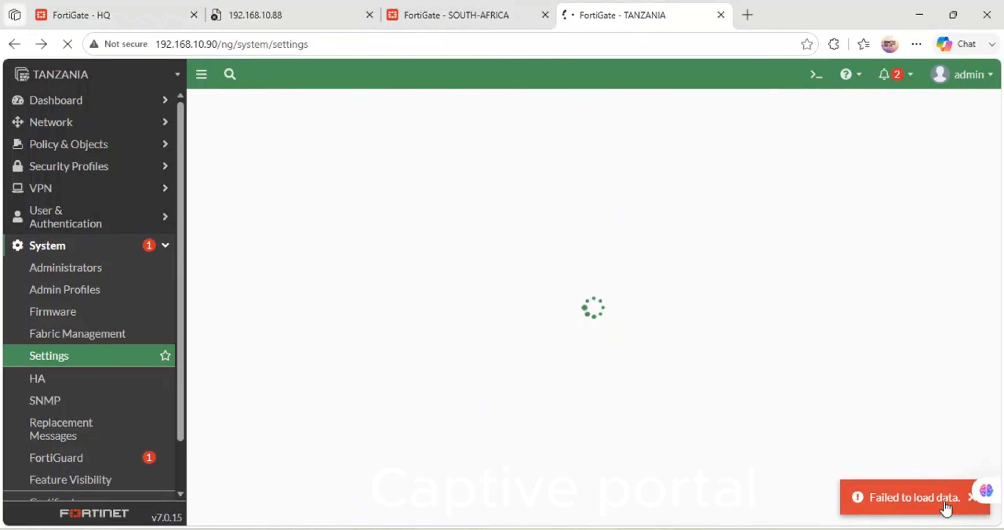
{"action": "left_click", "coordinate": [972, 497]}
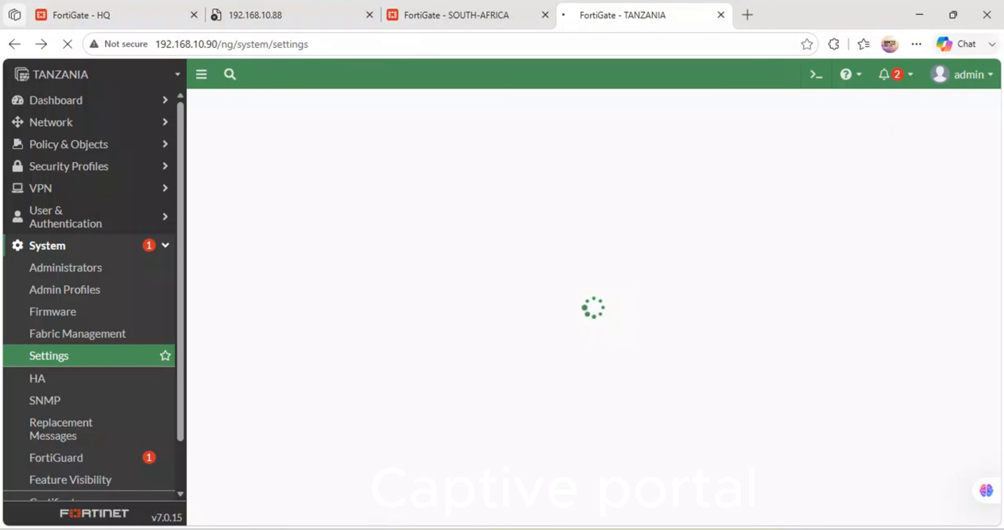
Step: In the TANZANIA PuTTY console, run execute reboot, confirm the reboot with y, and minimise the console
{"action": "mouse_move", "coordinate": [303, 488]}
{"action": "mouse_move", "coordinate": [520, 453]}
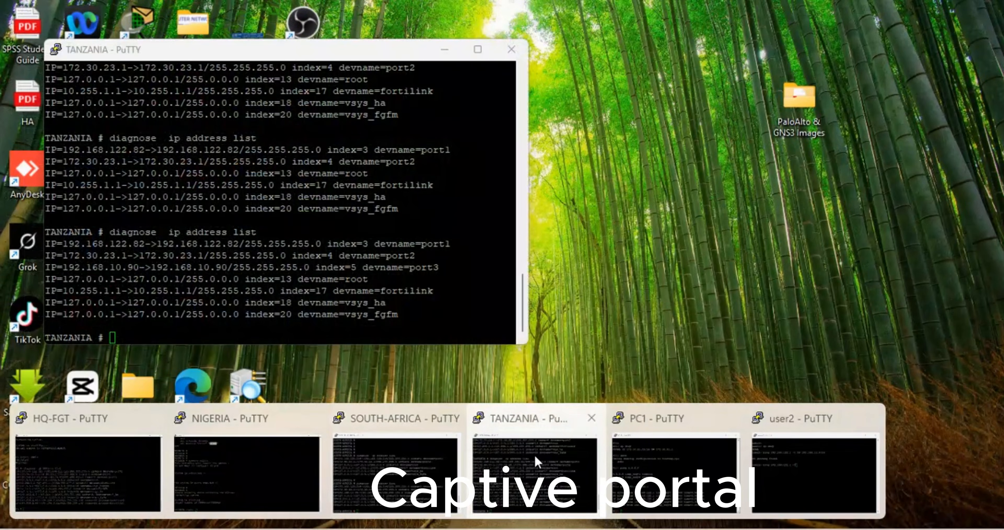
{"action": "left_click", "coordinate": [535, 454]}
{"action": "type", "text": "e"}
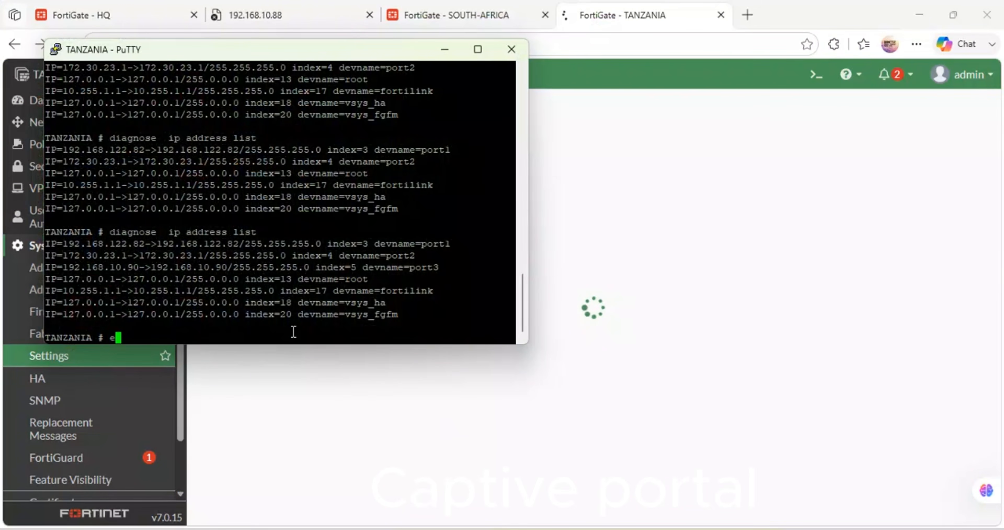
{"action": "type", "text": "xecute `"}
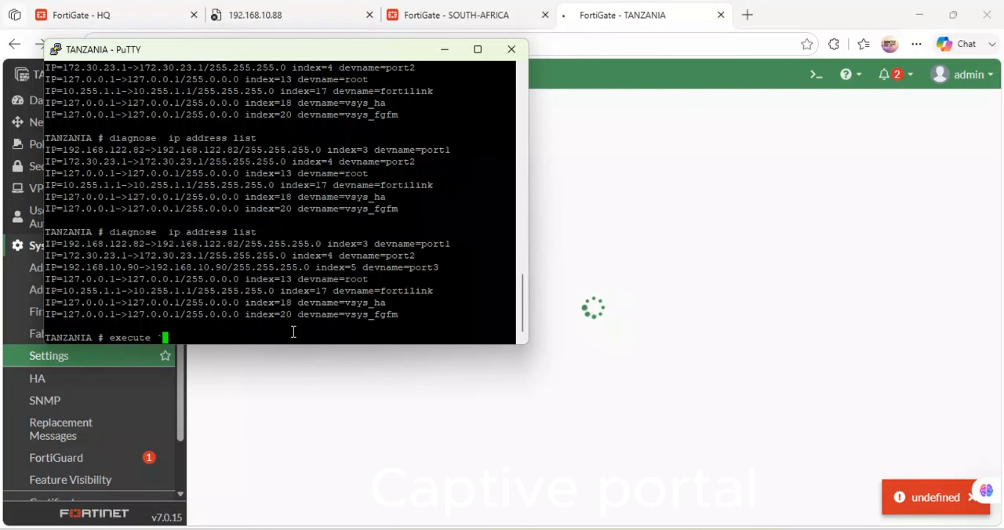
{"action": "key", "text": "BackSpace"}
{"action": "type", "text": "reboot"}
{"action": "key", "text": "Return"}
{"action": "key", "text": "Return"}
{"action": "key", "text": "Return"}
{"action": "key", "text": "Return"}
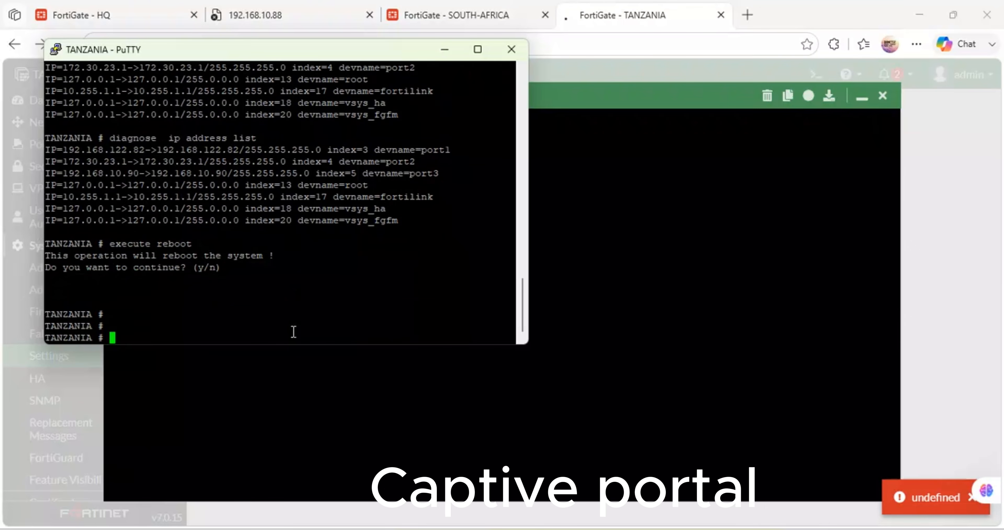
{"action": "key", "text": "Up"}
{"action": "key", "text": "Return"}
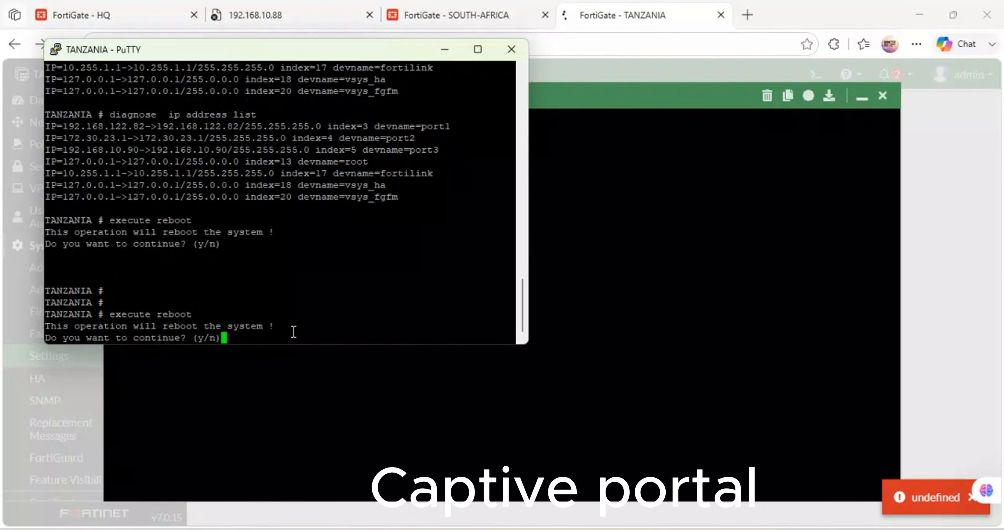
{"action": "type", "text": "y"}
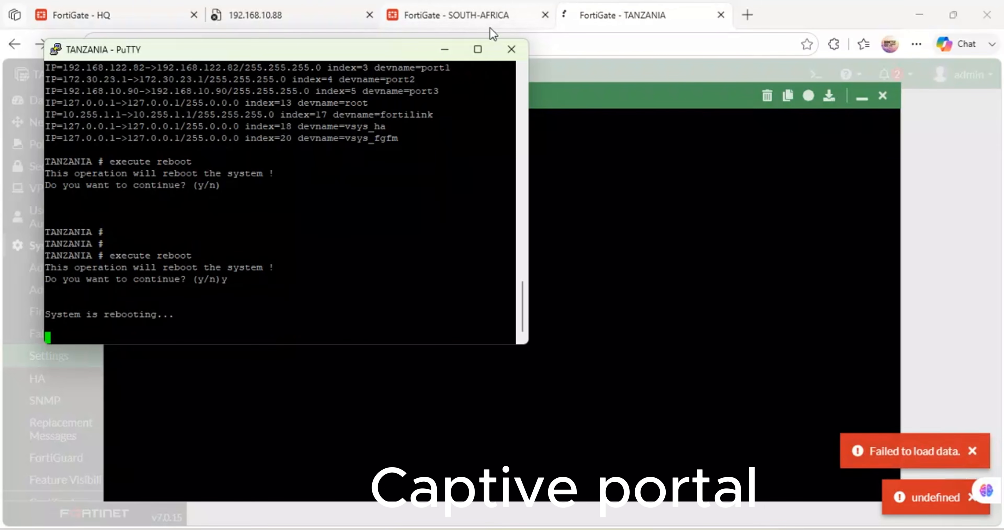
{"action": "left_click", "coordinate": [444, 48]}
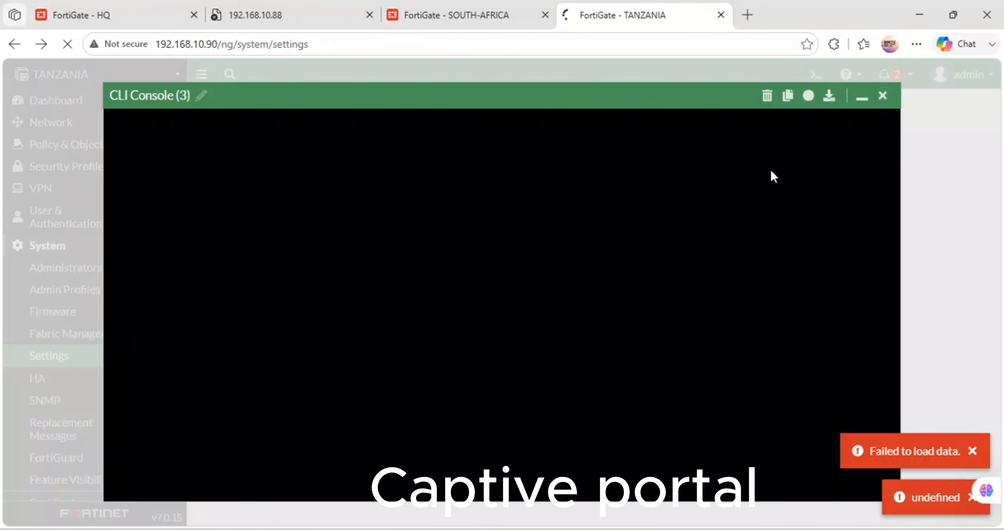
Step: Check the 192.168.10.88 and TANZANIA pages in the browser, and expand the Network section on the SOUTH-AFRICA FortiGate
{"action": "left_click", "coordinate": [482, 19]}
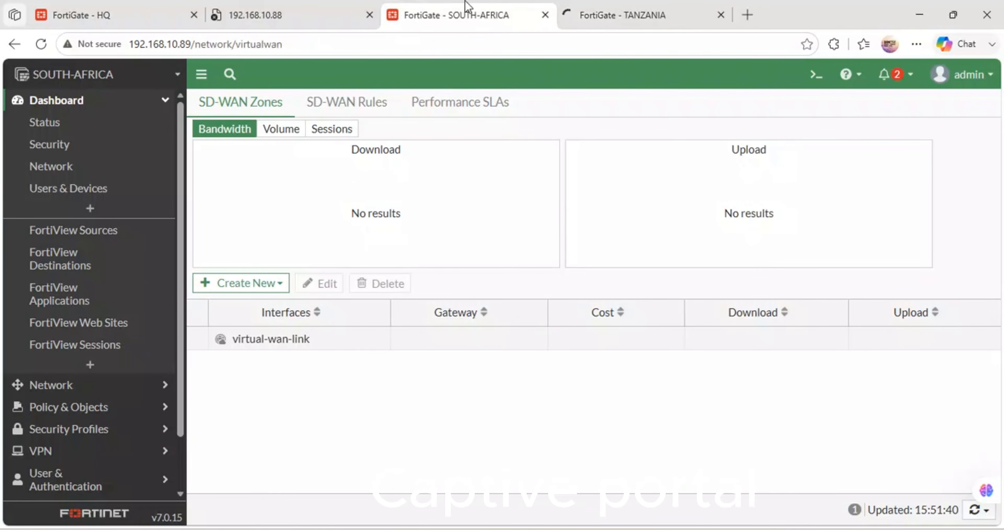
{"action": "left_click", "coordinate": [648, 16]}
{"action": "left_click", "coordinate": [327, 12]}
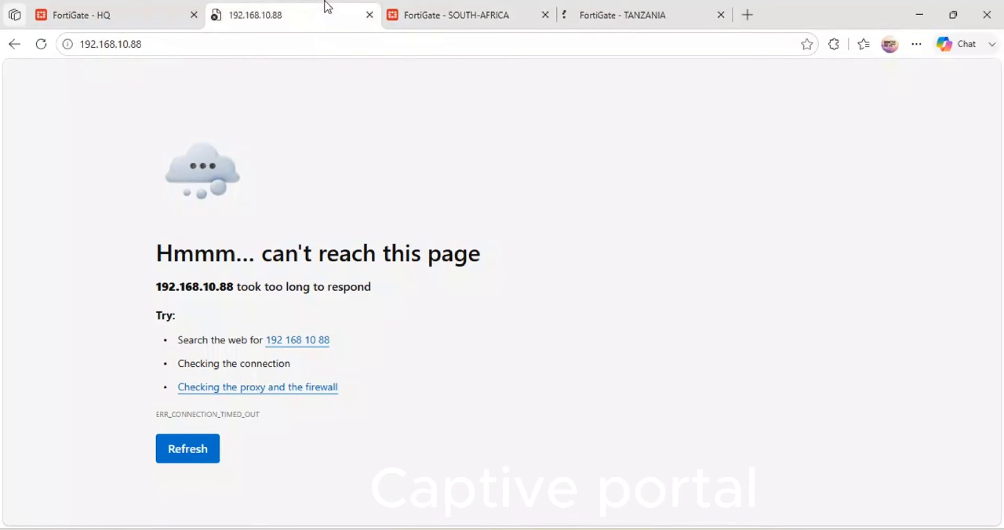
{"action": "left_click", "coordinate": [436, 22]}
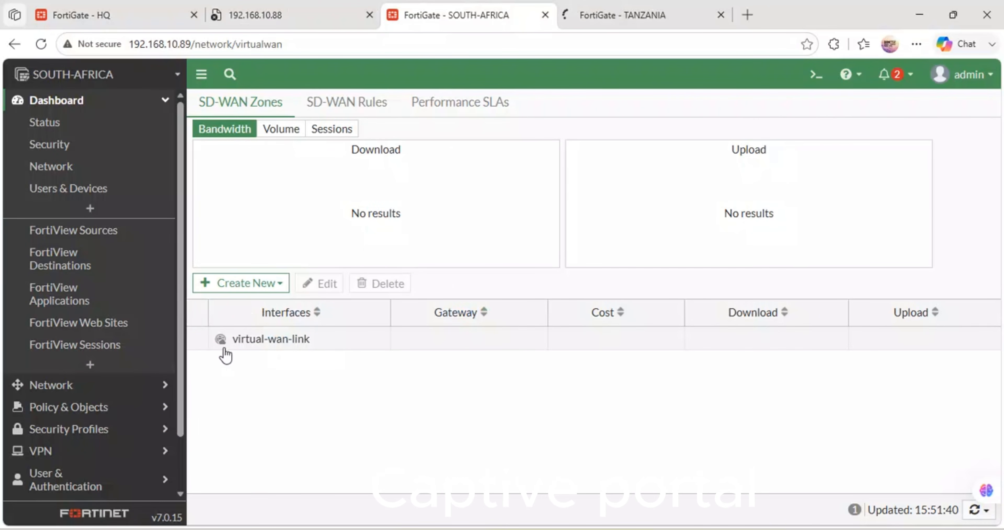
{"action": "left_click", "coordinate": [100, 386]}
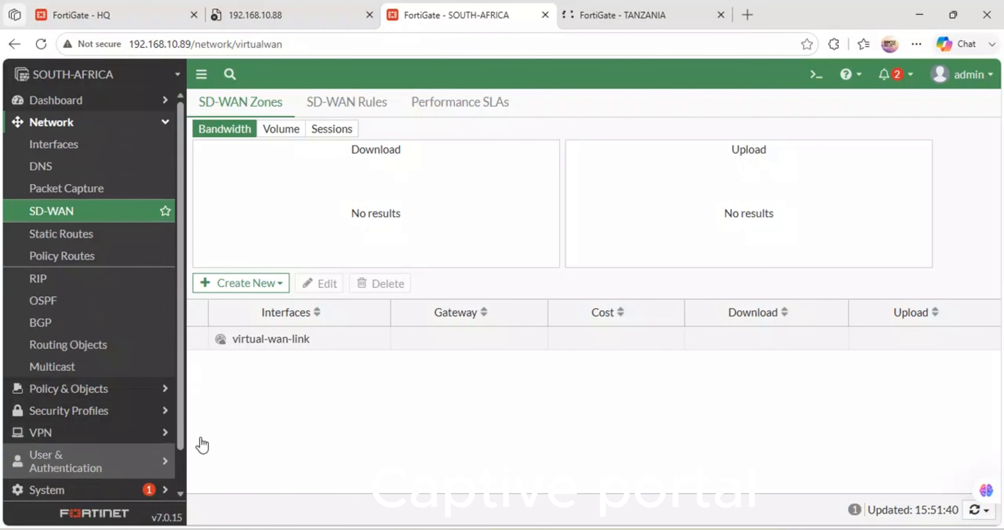
Step: Switch to the GNS3 topology and open the console of PC5 in BRANCH-2
{"action": "mouse_move", "coordinate": [465, 524]}
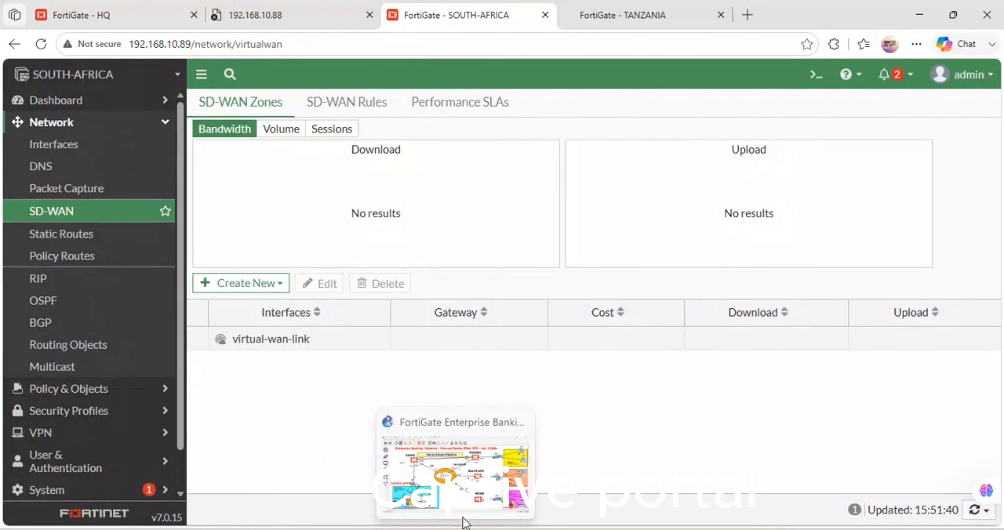
{"action": "left_click", "coordinate": [470, 470]}
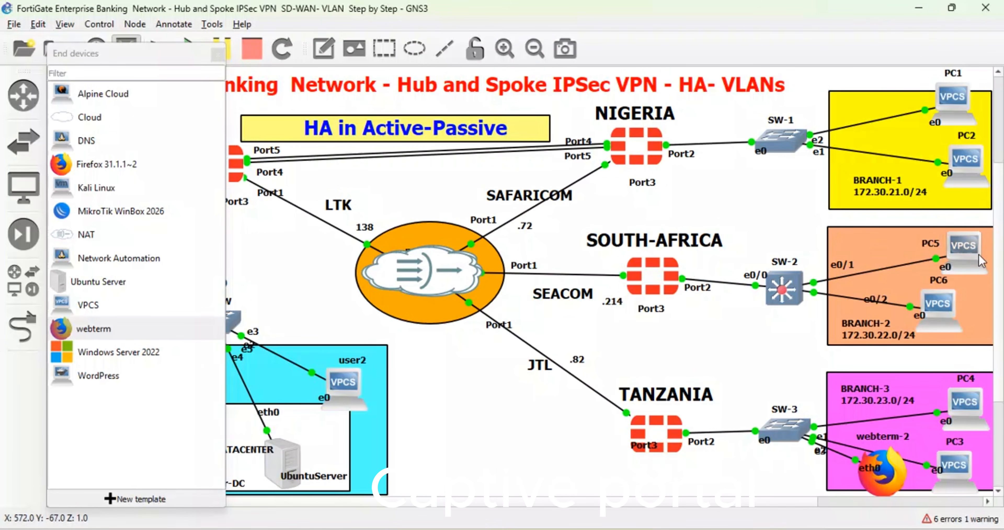
{"action": "double_click", "coordinate": [973, 268]}
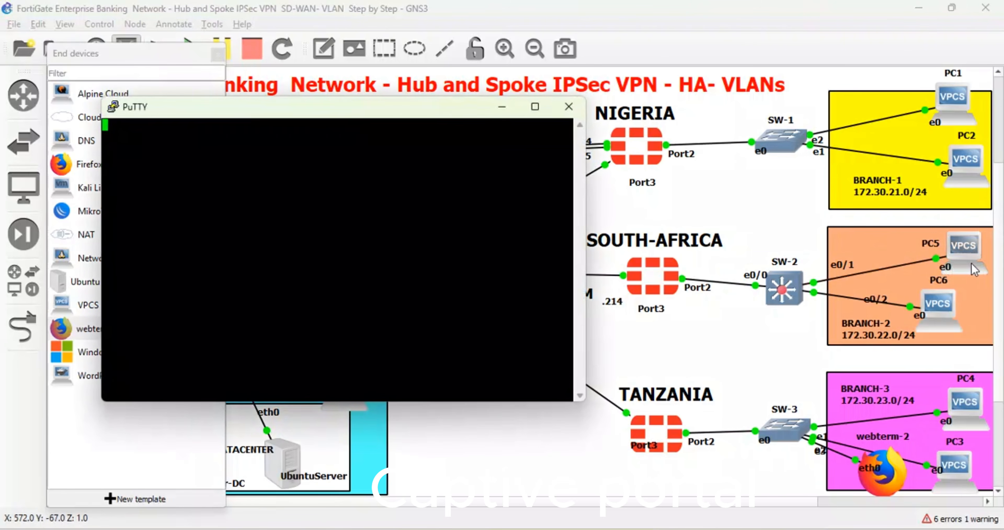
Step: In the PC5 console, run a continuous ping to 192.168.122.138 with the -t option
{"action": "key", "text": "Return"}
{"action": "key", "text": "Return"}
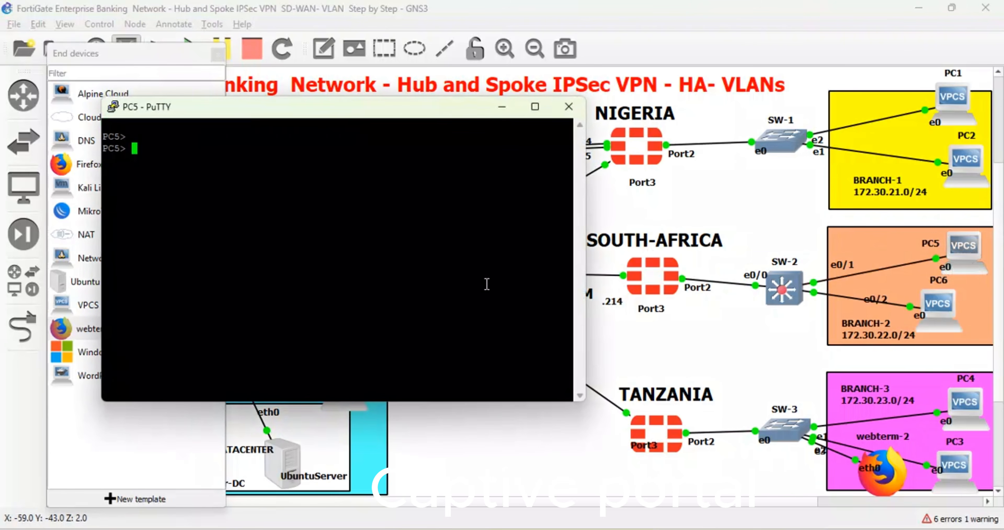
{"action": "type", "text": "ping 192.168.122."}
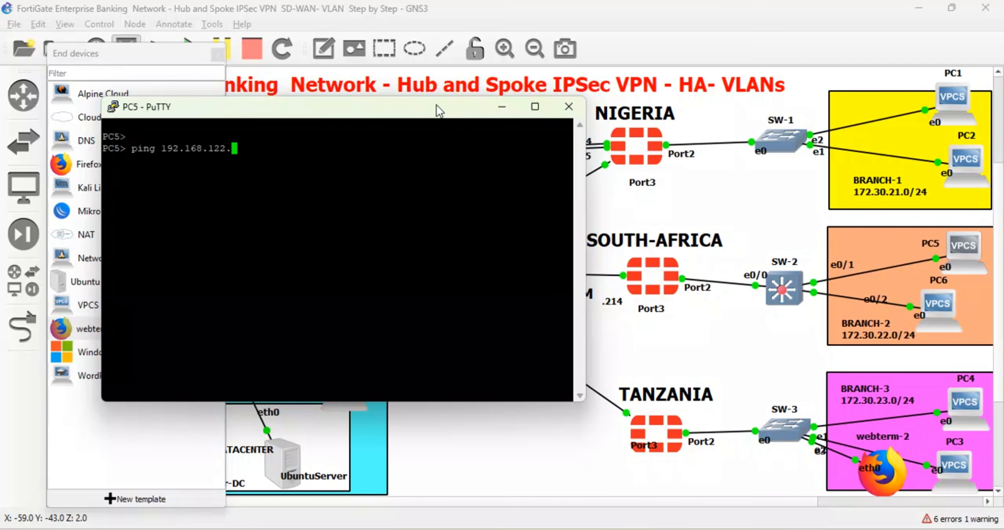
{"action": "left_click_drag", "start_coordinate": [439, 111], "coordinate": [503, 146]}
{"action": "type", "text": "38 "}
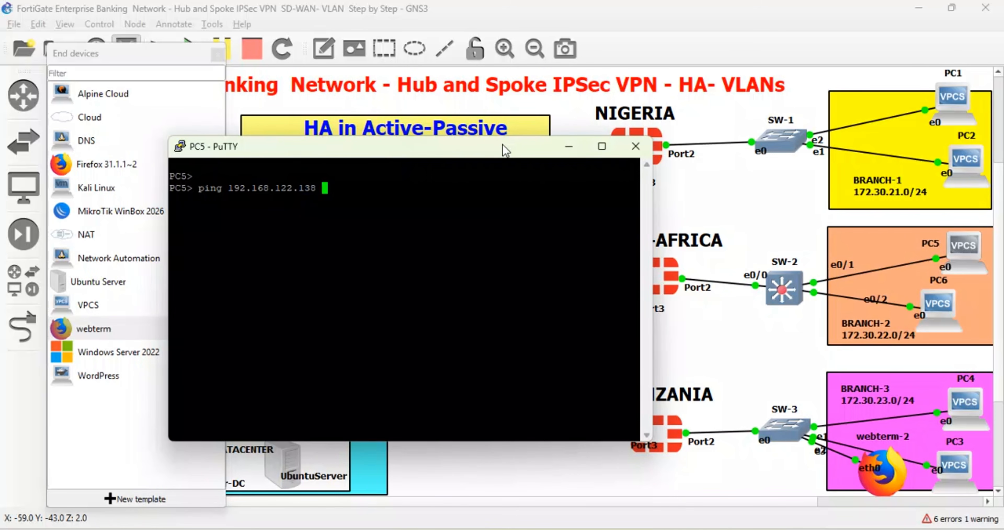
{"action": "type", "text": "-t"}
{"action": "key", "text": "Return"}
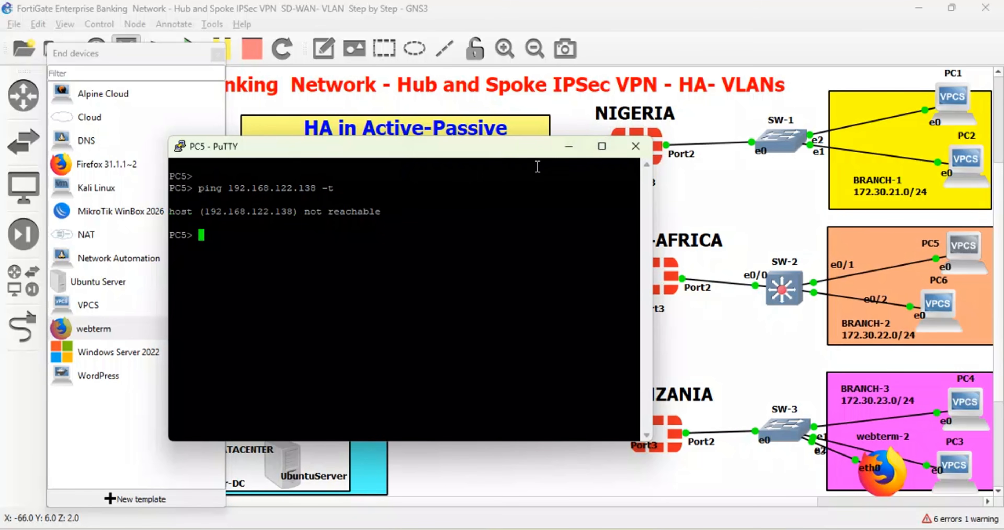
Step: Request an IP address for PC5 with ip dhcp and save its configuration
{"action": "type", "text": "ip dhcp"}
{"action": "key", "text": "Return"}
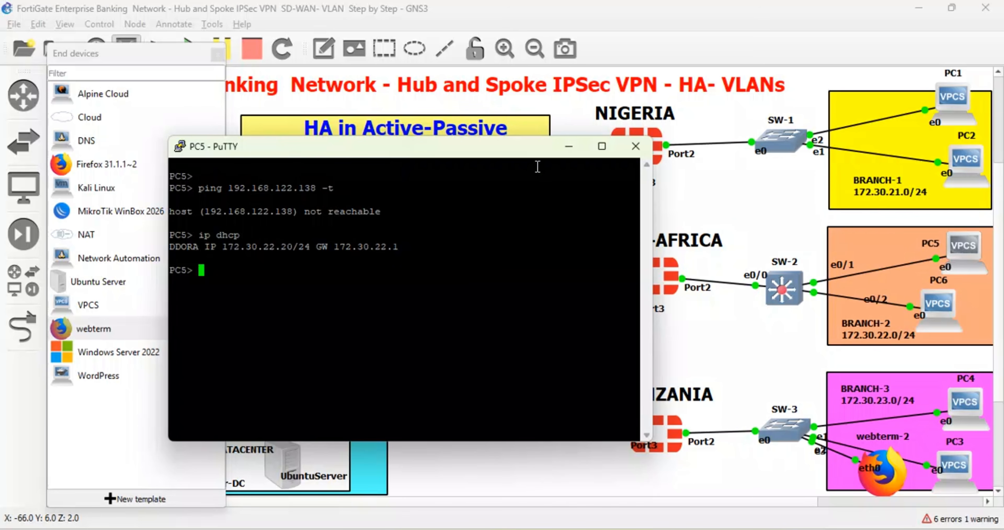
{"action": "key", "text": "Up"}
{"action": "key", "text": "BackSpace"}
{"action": "key", "text": "BackSpace"}
{"action": "key", "text": "BackSpace"}
{"action": "key", "text": "BackSpace"}
{"action": "key", "text": "BackSpace"}
{"action": "key", "text": "BackSpace"}
{"action": "type", "text": "save"}
{"action": "key", "text": "Return"}
Step: Repeat the continuous ping from PC5 to 192.168.122.138, and stop it after several replies
{"action": "key", "text": "Up"}
{"action": "key", "text": "Up"}
{"action": "key", "text": "Up"}
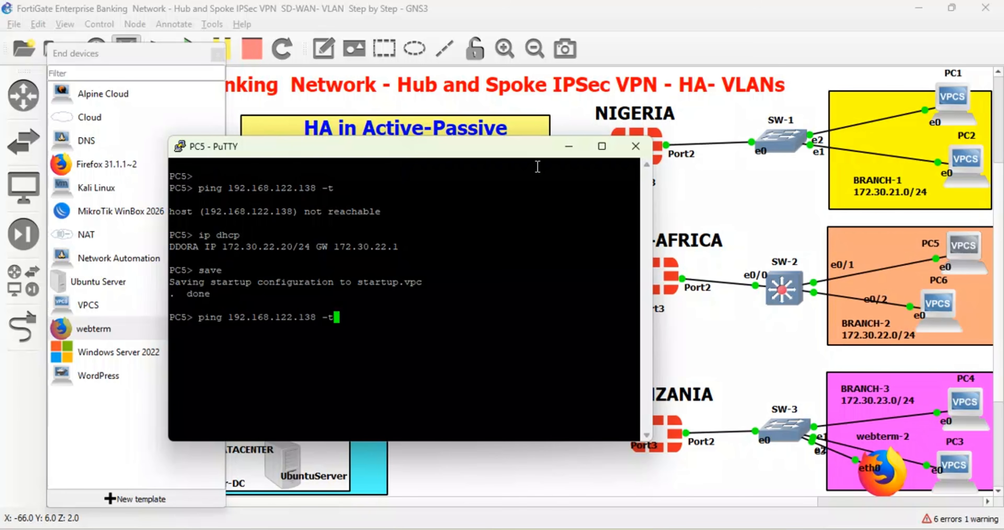
{"action": "key", "text": "Return"}
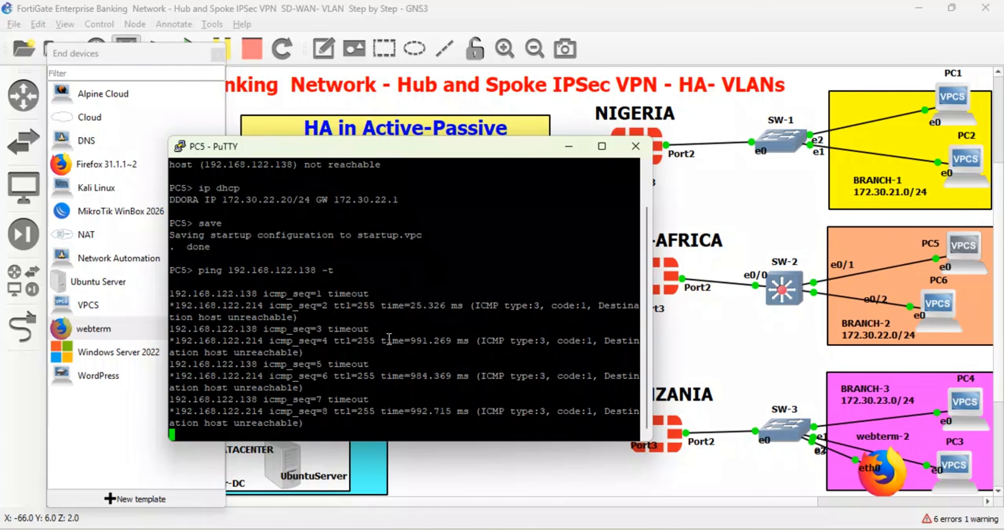
{"action": "key", "text": "ctrl+c"}
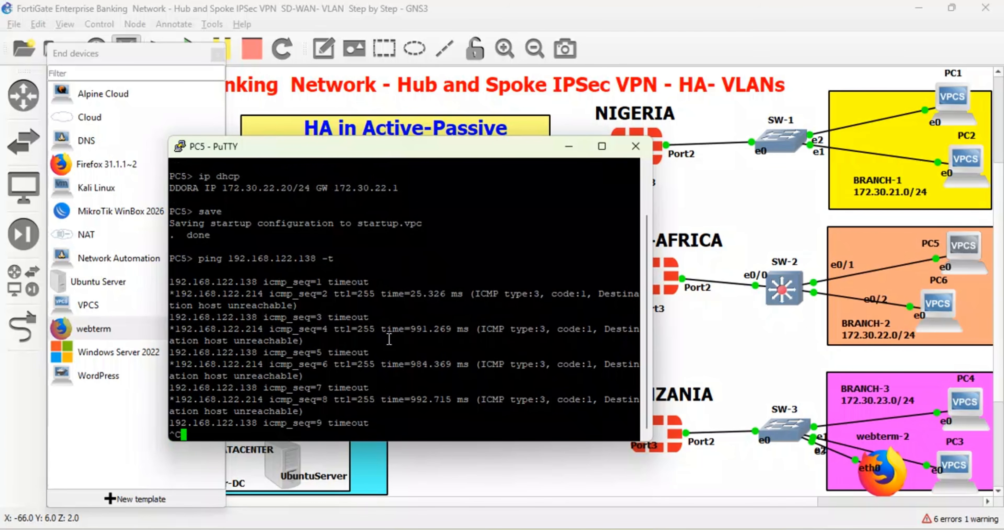
Step: Start a continuous ping from PC5 to 192.168.122.1 with -t, leave it running and minimise the console
{"action": "key", "text": "Up"}
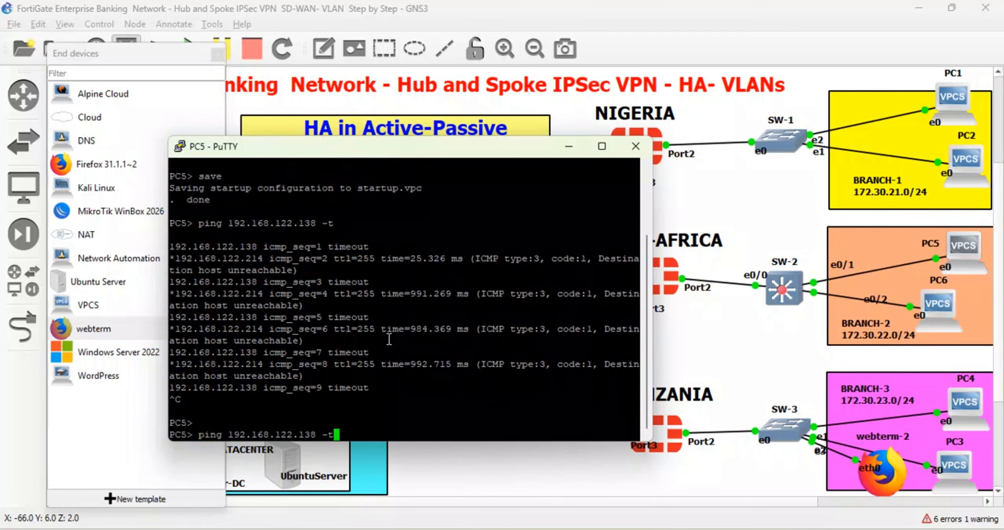
{"action": "key", "text": "BackSpace"}
{"action": "key", "text": "BackSpace"}
{"action": "key", "text": "BackSpace"}
{"action": "type", "text": "-t"}
{"action": "key", "text": "Return"}
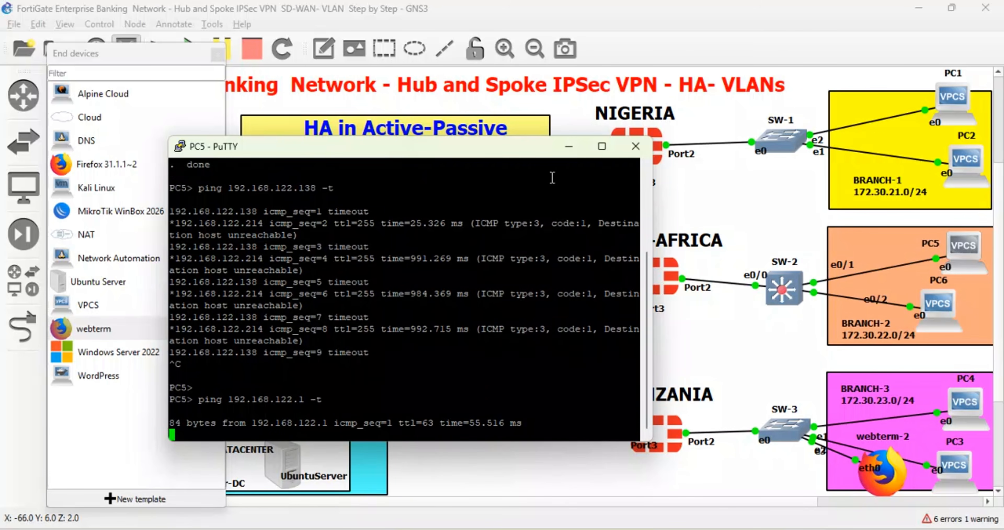
{"action": "left_click", "coordinate": [569, 147]}
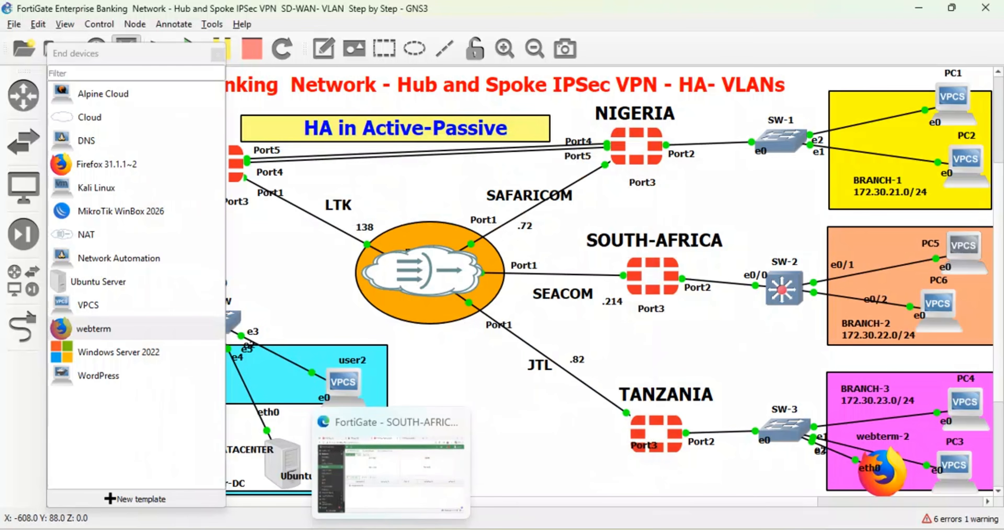
Step: Switch to the SOUTH-AFRICA FortiGate in the browser and open its forward traffic log
{"action": "left_click", "coordinate": [390, 449]}
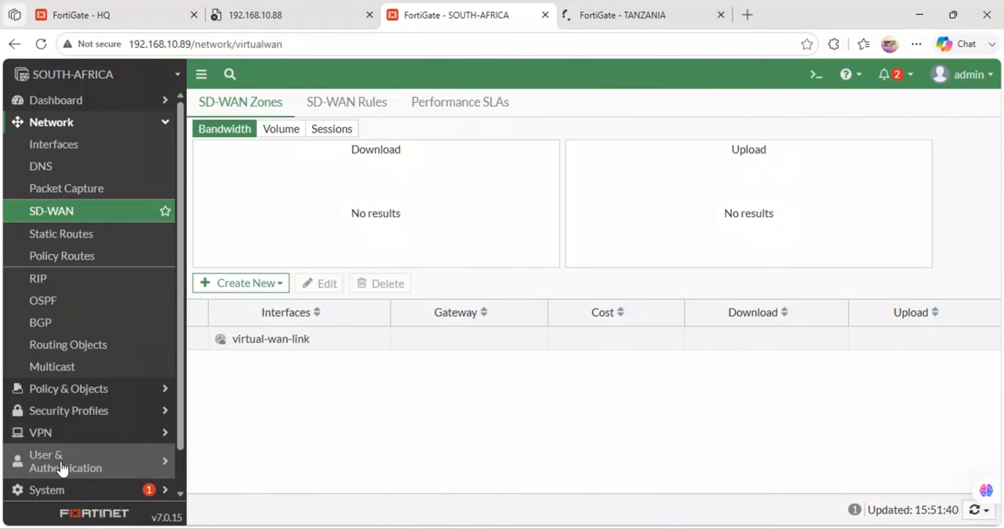
{"action": "scroll", "coordinate": [86, 472], "scroll_direction": "down", "scroll_amount": 2}
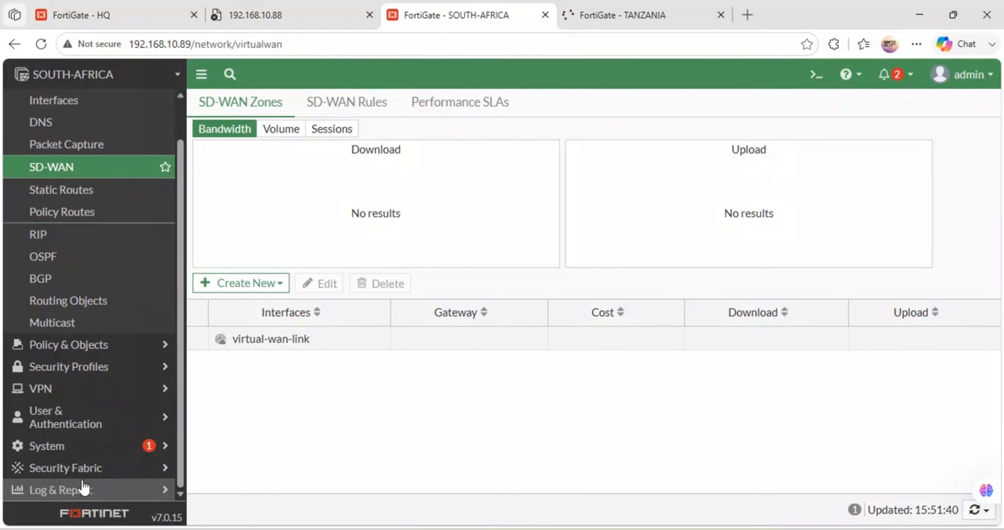
{"action": "left_click", "coordinate": [74, 492]}
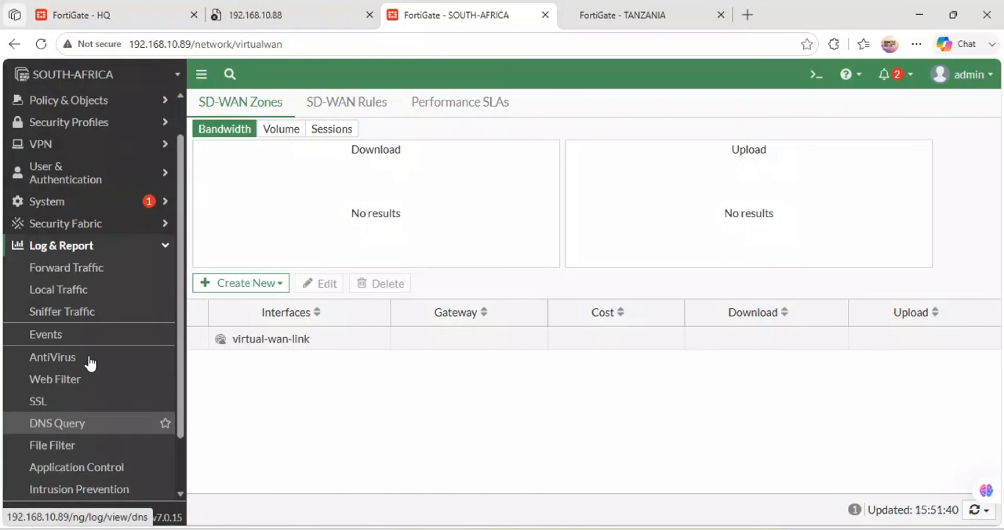
{"action": "left_click", "coordinate": [80, 268]}
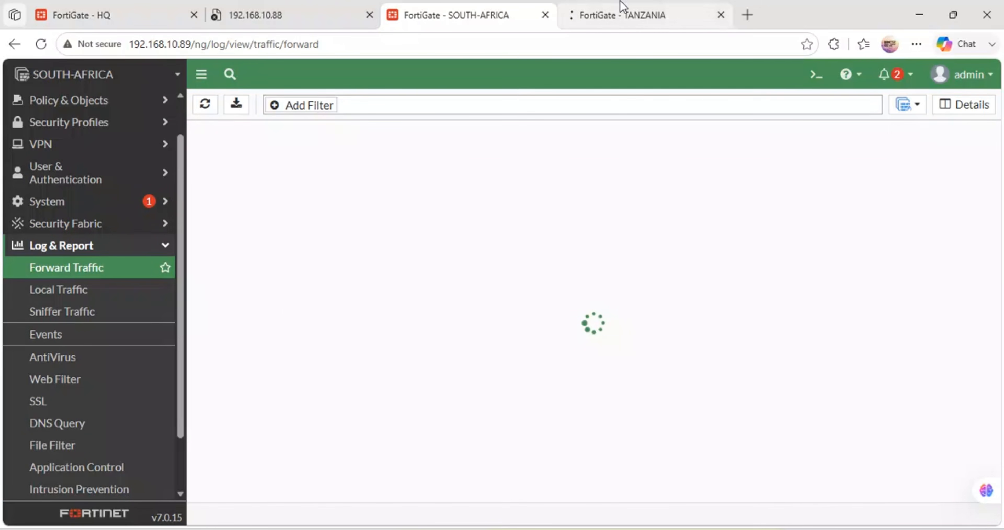
Step: On the TANZANIA FortiGate page, close the topmost CLI console, try reloading, and go back to the previous page
{"action": "left_click", "coordinate": [625, 6]}
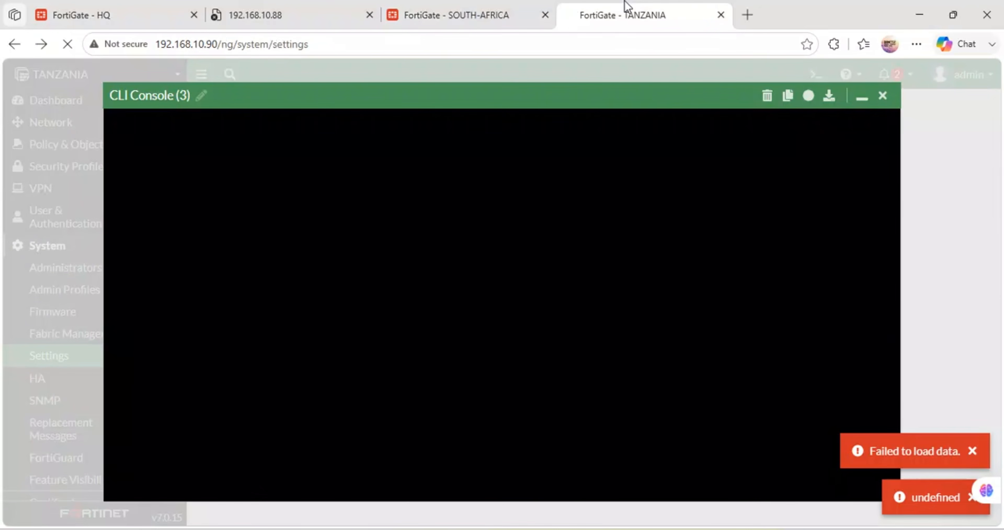
{"action": "left_click", "coordinate": [882, 98]}
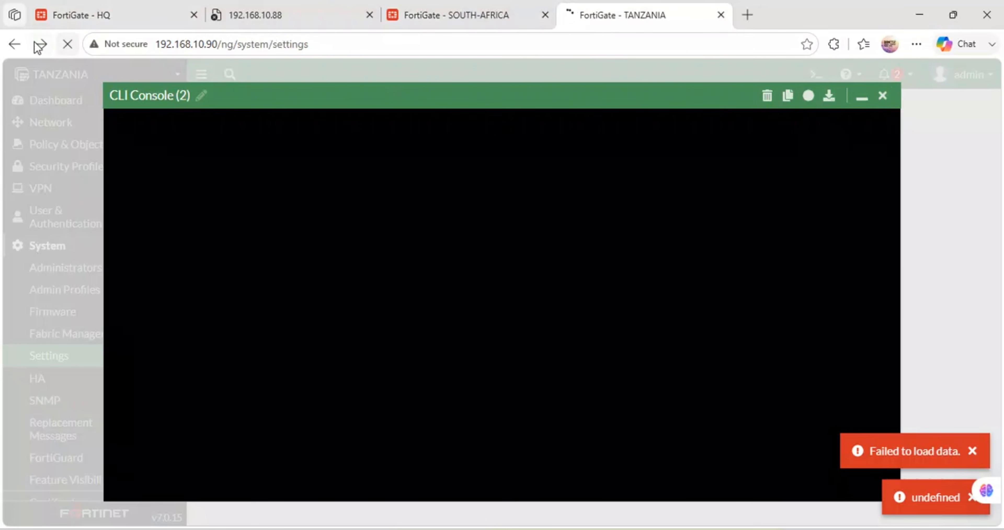
{"action": "left_click", "coordinate": [67, 44]}
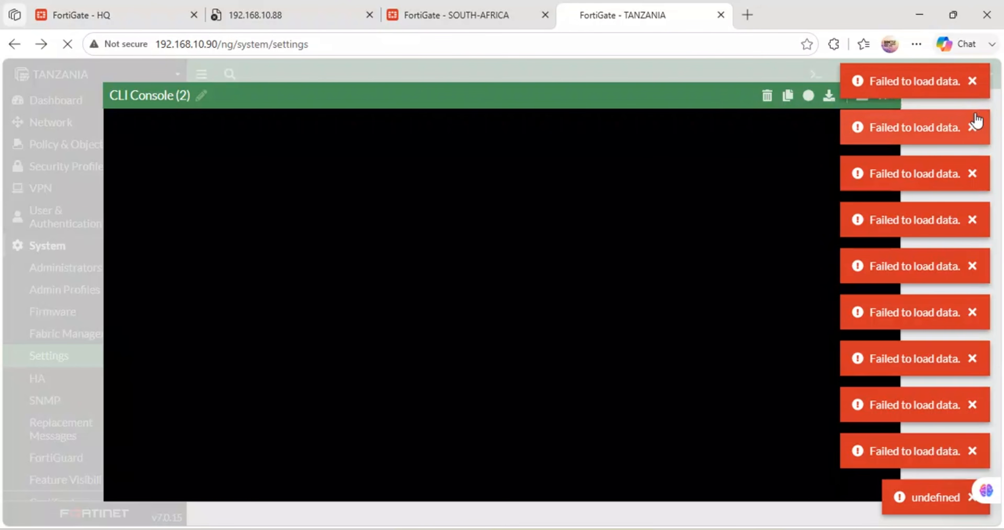
{"action": "left_click", "coordinate": [14, 46]}
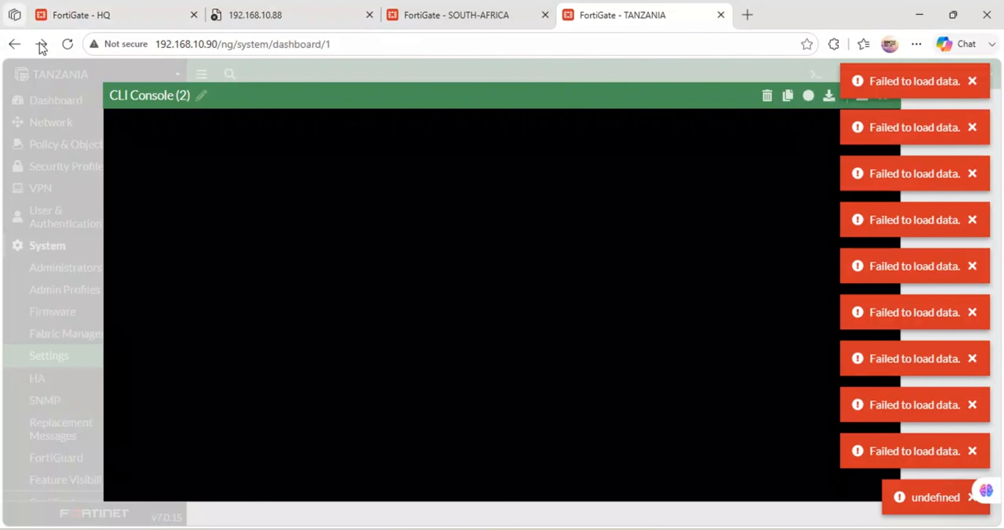
Step: Try to load the TANZANIA FortiGate at 192.168.10.90 in its existing browser tab
{"action": "left_click", "coordinate": [344, 46]}
{"action": "type", "text": "192.1"}
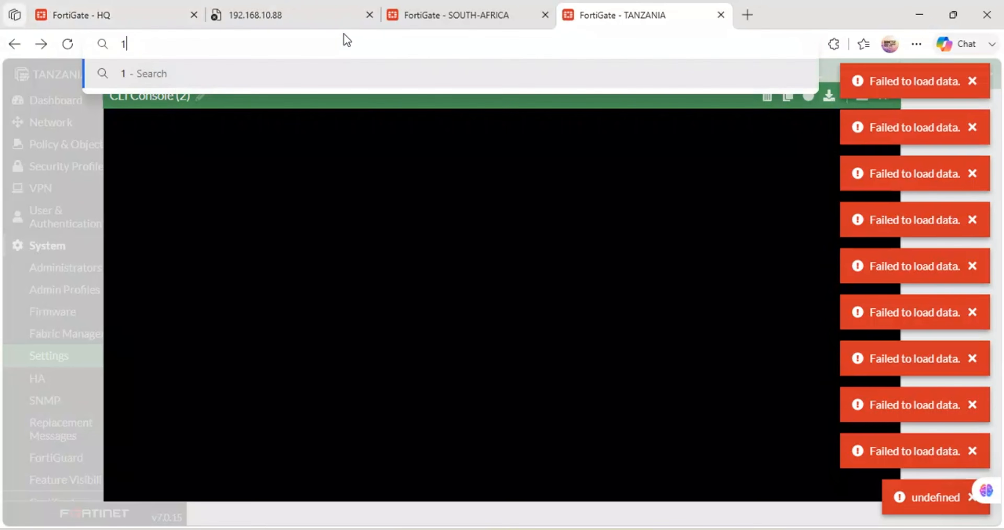
{"action": "type", "text": "68"}
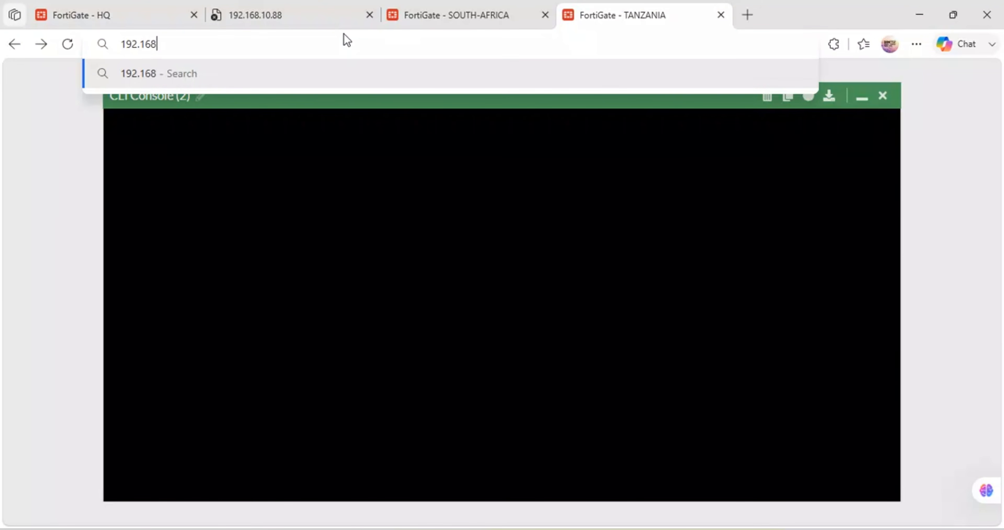
{"action": "type", "text": ".10.90"}
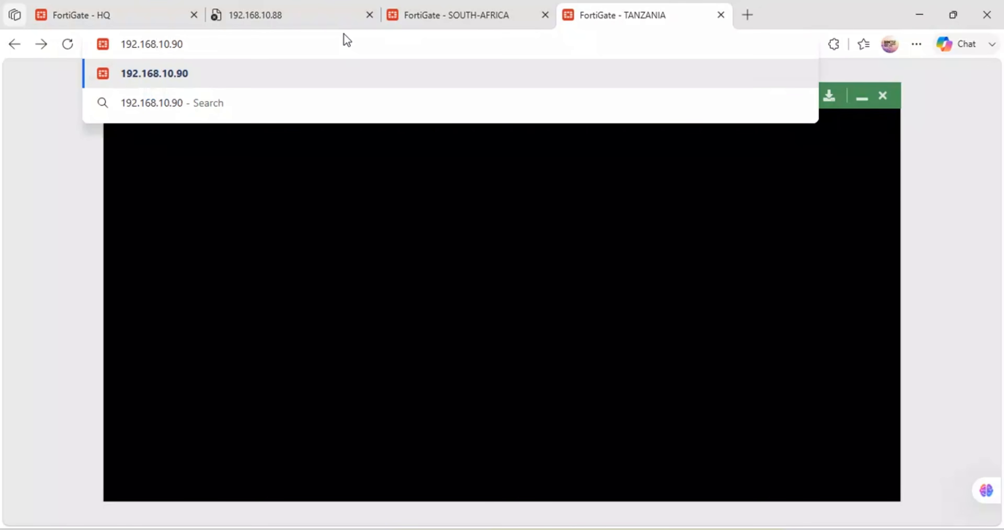
{"action": "key", "text": "Return"}
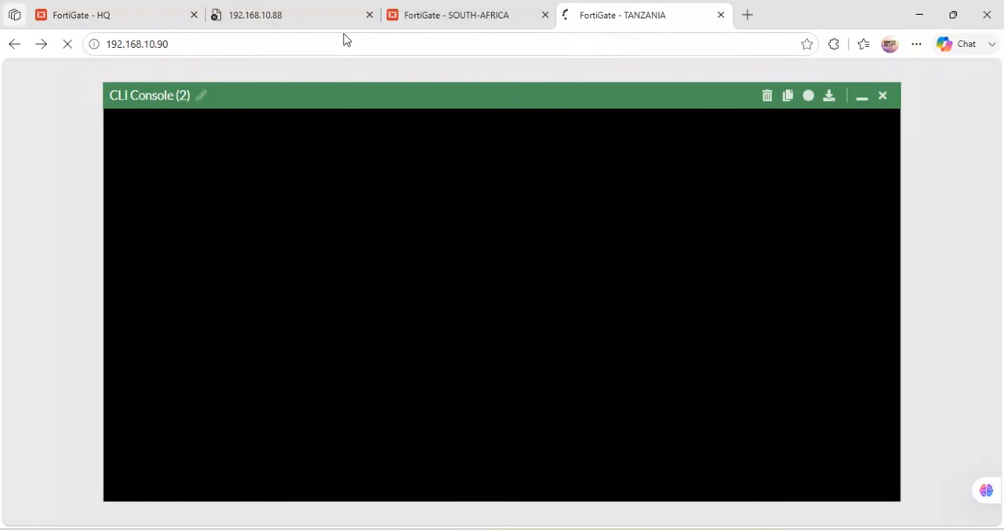
Step: Close the stuck TANZANIA tab and request 192.168.10.90 in a new browser tab
{"action": "left_click", "coordinate": [720, 18]}
{"action": "left_click", "coordinate": [575, 17]}
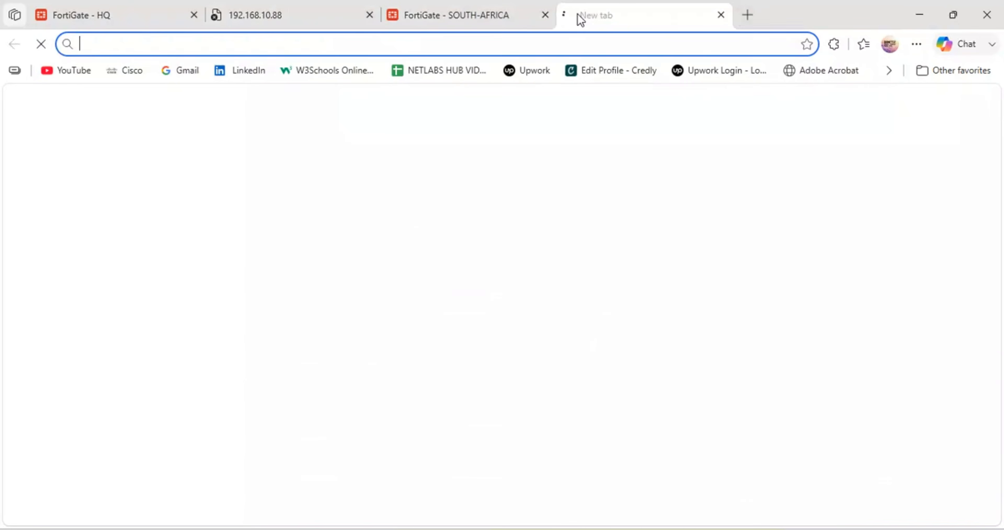
{"action": "type", "text": "192.16"}
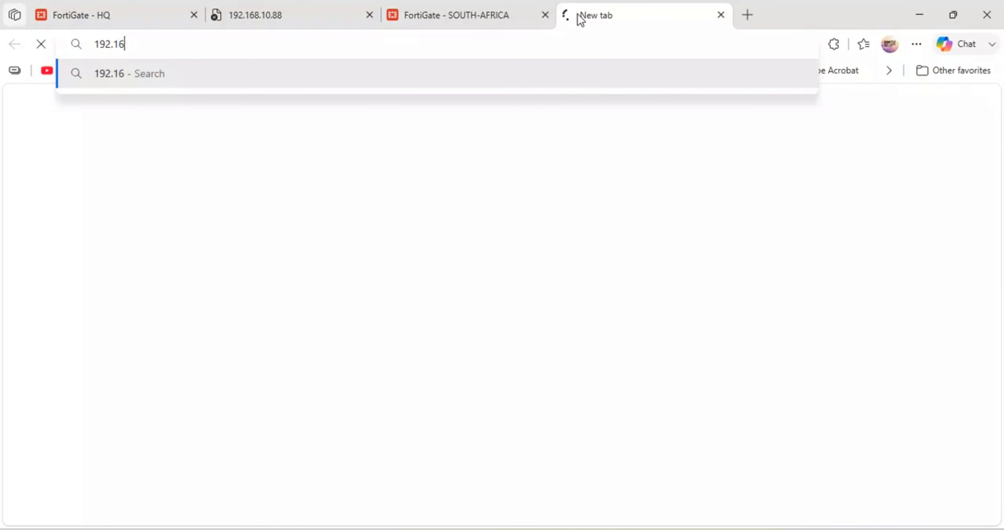
{"action": "type", "text": "8.10.90"}
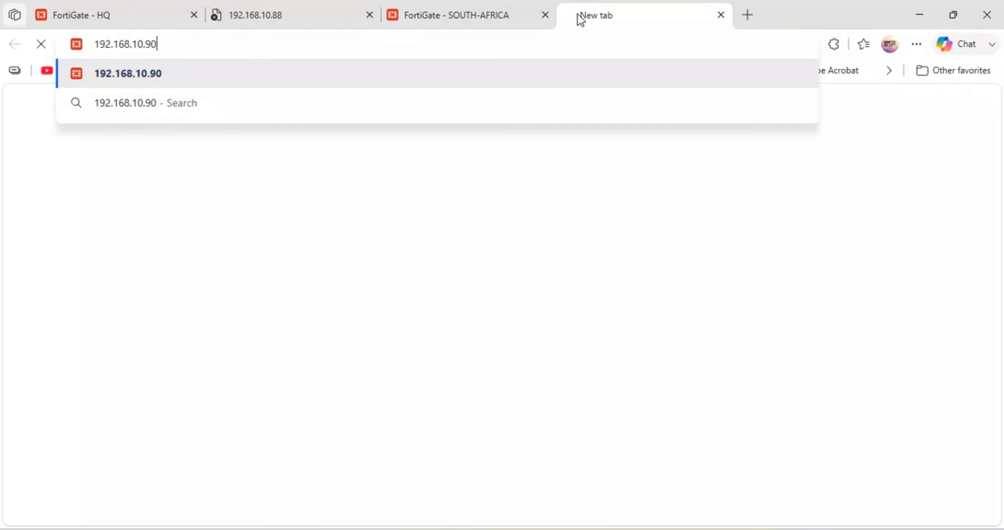
{"action": "key", "text": "Return"}
Step: Examine the forward traffic log on the SOUTH-AFRICA FortiGate for PC5's ping sessions, and select the newest entry
{"action": "left_click", "coordinate": [452, 8]}
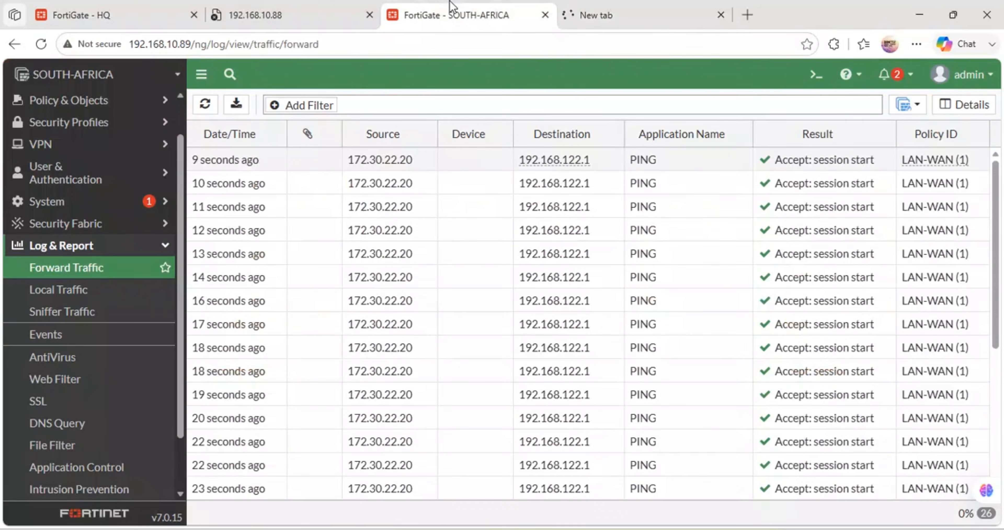
{"action": "left_click", "coordinate": [593, 7]}
{"action": "left_click", "coordinate": [507, 11]}
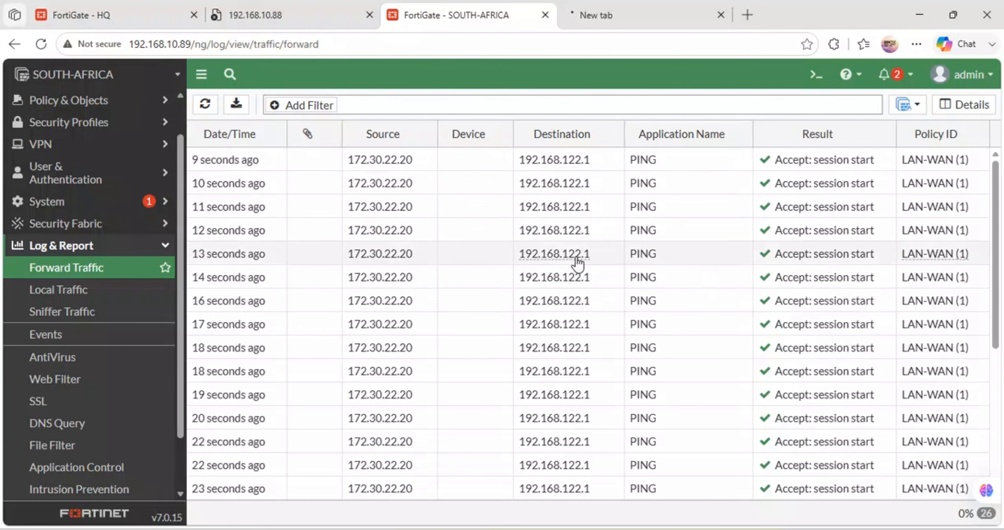
{"action": "scroll", "coordinate": [573, 253], "scroll_direction": "down", "scroll_amount": 1}
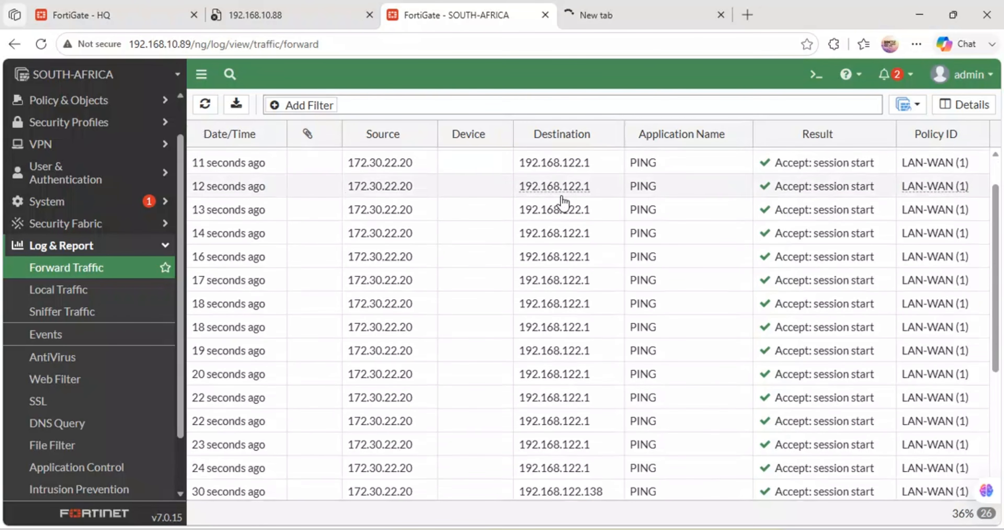
{"action": "scroll", "coordinate": [561, 199], "scroll_direction": "up", "scroll_amount": 1}
{"action": "left_click", "coordinate": [398, 166]}
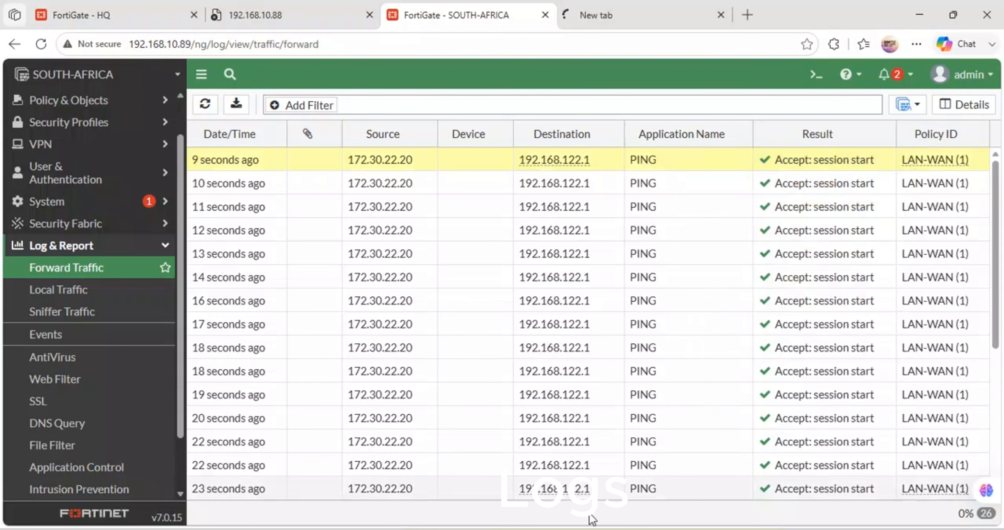
Step: Bring up the PC5 console to check the running ping against the log, and minimise it again
{"action": "mouse_move", "coordinate": [704, 459]}
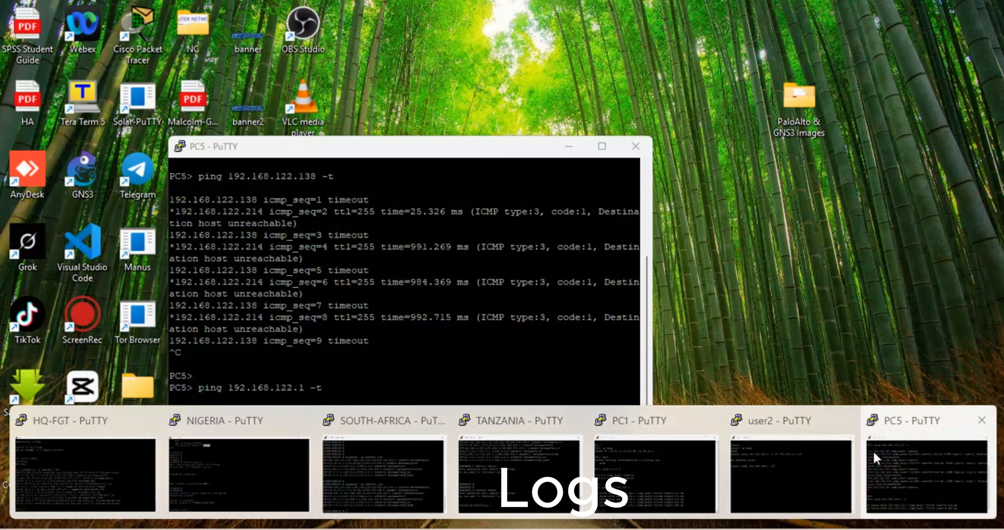
{"action": "left_click", "coordinate": [881, 460]}
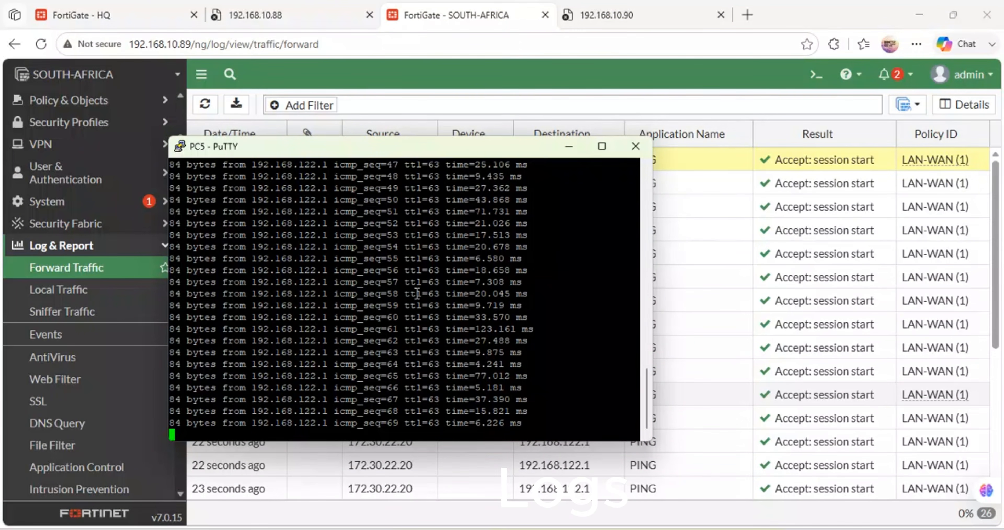
{"action": "left_click_drag", "start_coordinate": [453, 148], "coordinate": [415, 277]}
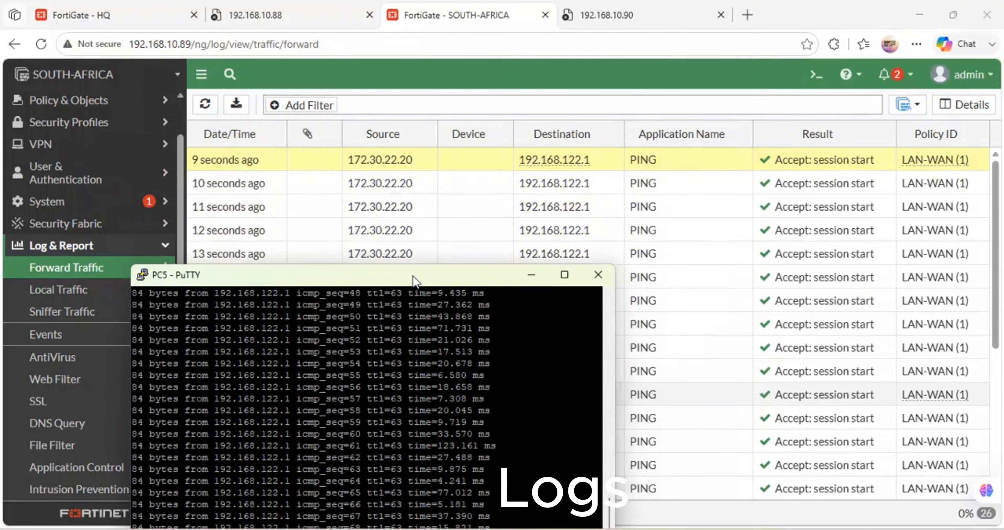
{"action": "left_click", "coordinate": [531, 274]}
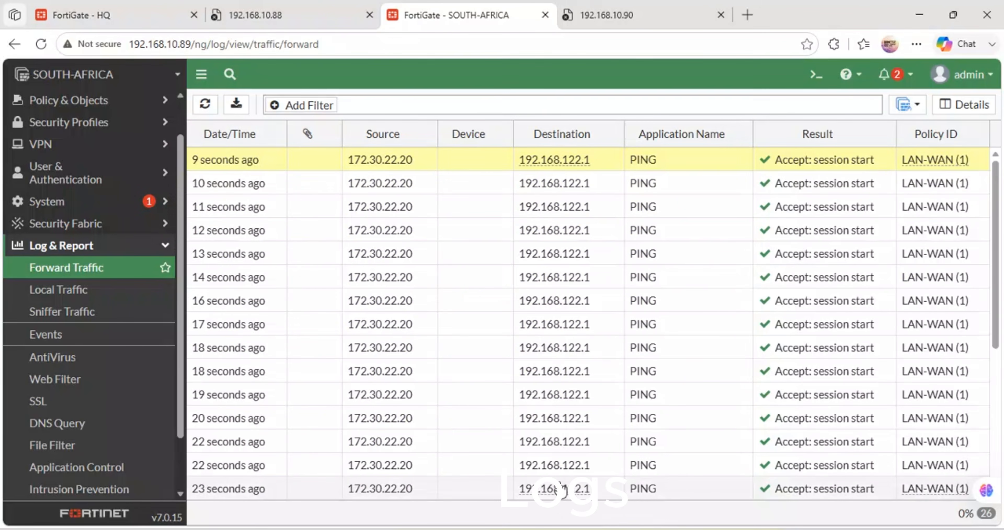
Step: Retry loading the TANZANIA FortiGate web interface at 192.168.10.90
{"action": "left_click", "coordinate": [600, 10]}
{"action": "left_click", "coordinate": [371, 51]}
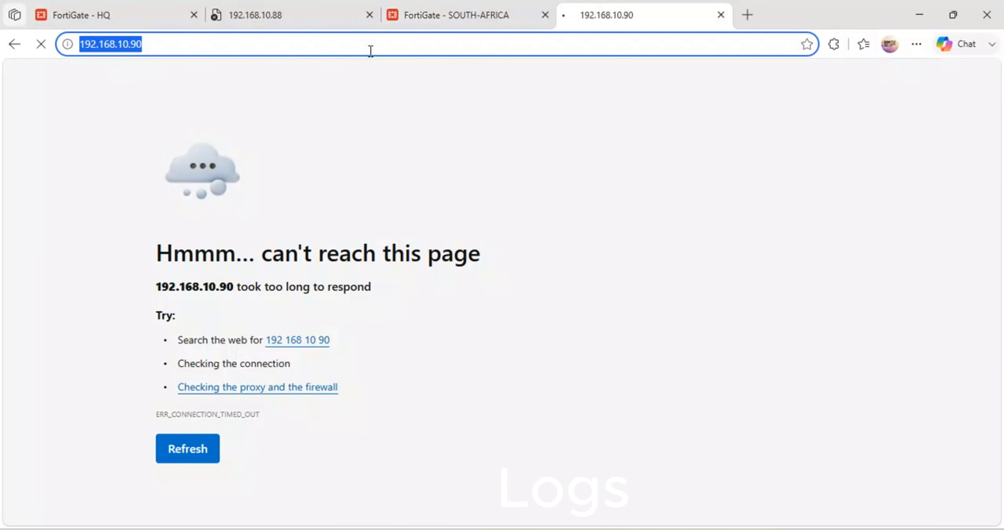
{"action": "key", "text": "Return"}
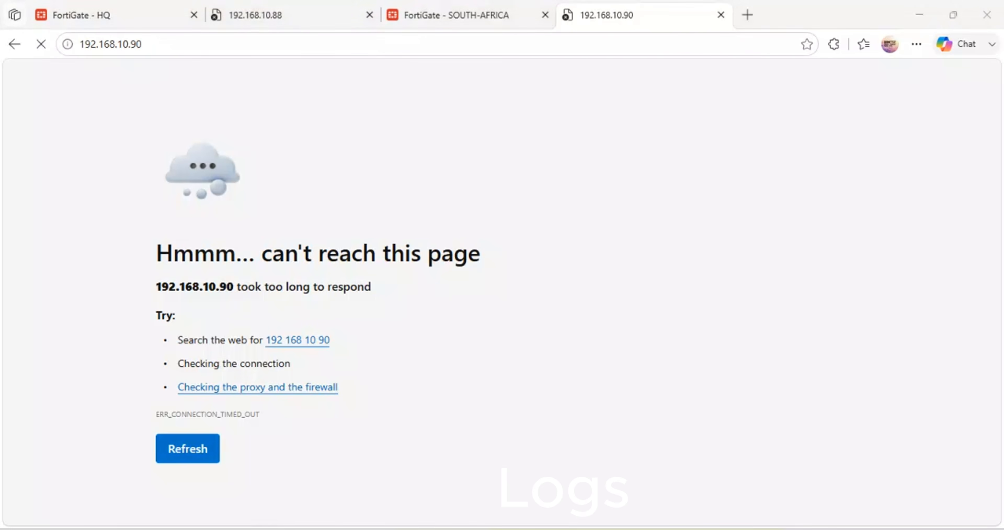
Step: Switch to the TANZANIA PuTTY console and log in as admin with the account password
{"action": "mouse_move", "coordinate": [308, 477]}
{"action": "left_click", "coordinate": [585, 450]}
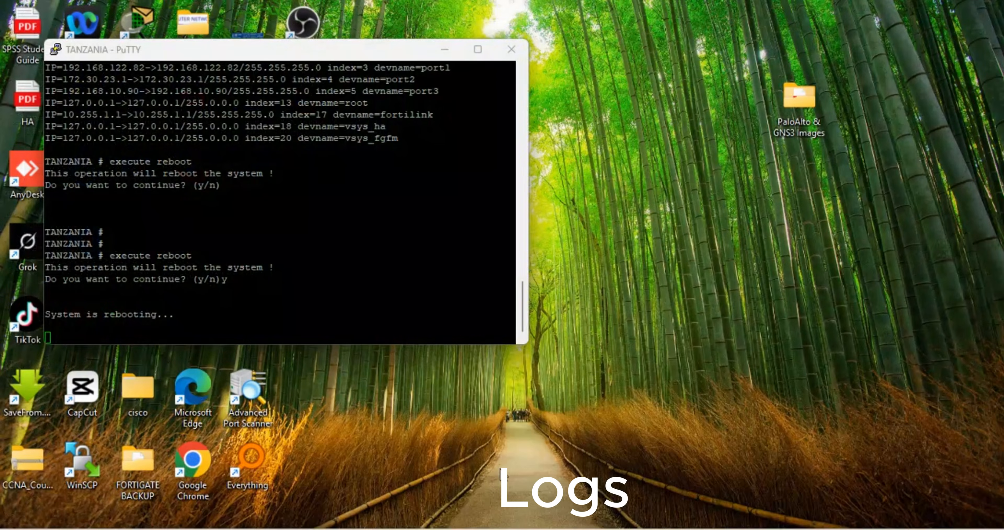
{"action": "type", "text": "ad"}
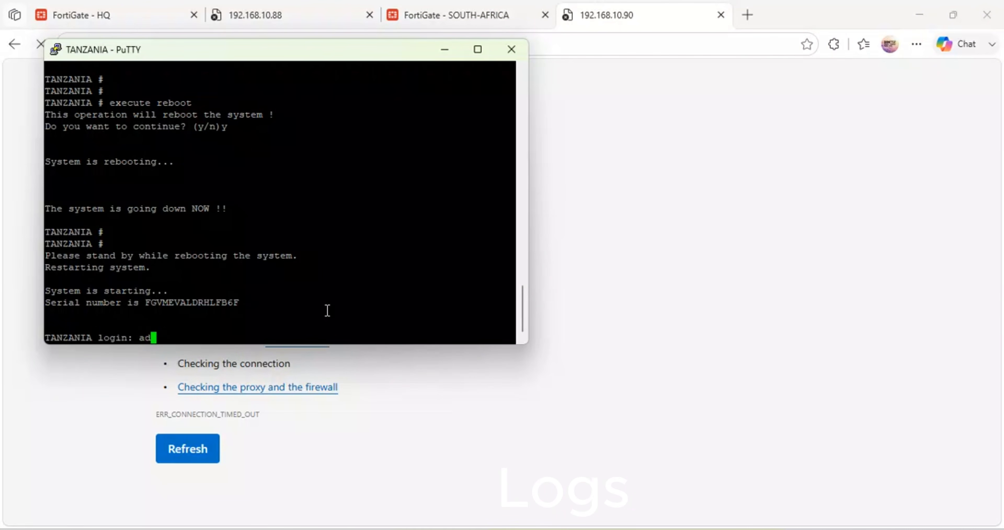
{"action": "type", "text": "min"}
{"action": "key", "text": "Return"}
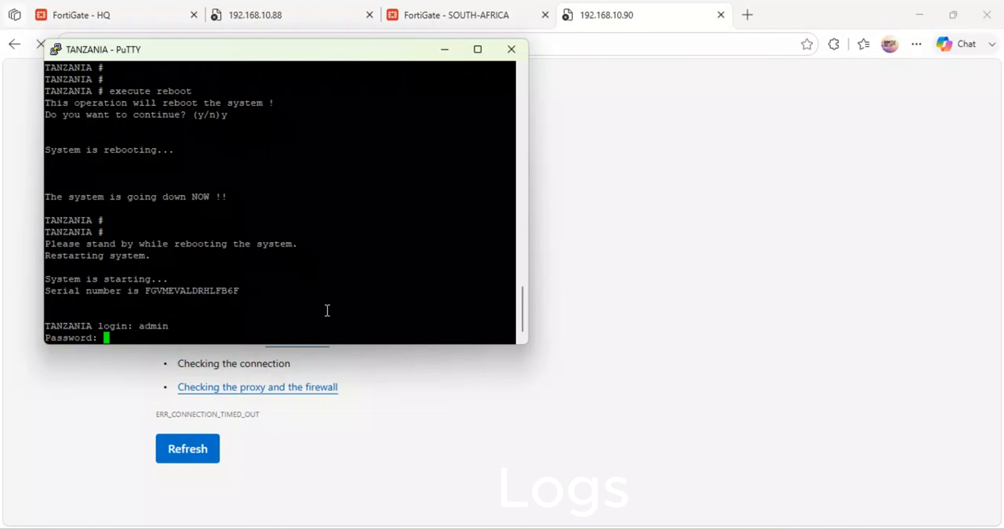
{"action": "key", "text": "Return"}
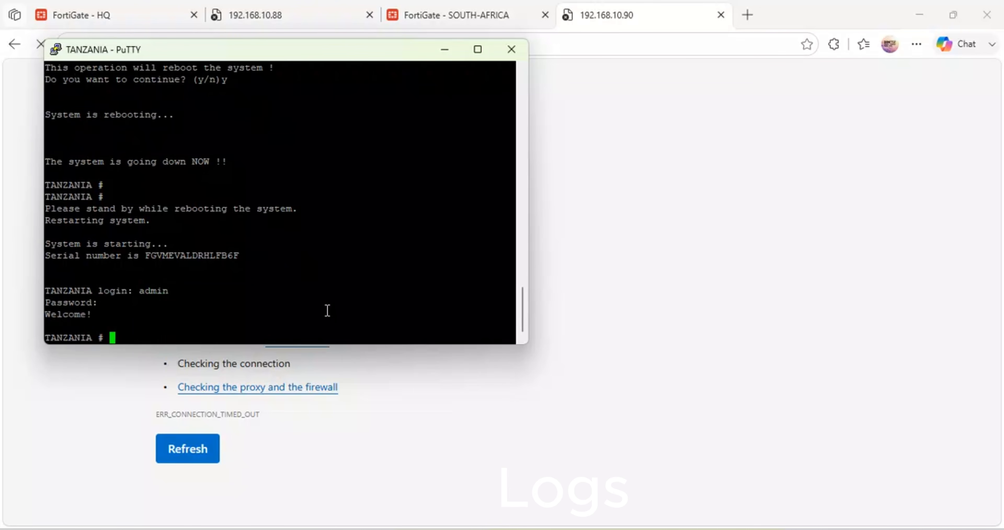
Step: List the TANZANIA FortiGate's interface addresses with diagnose ip address list
{"action": "type", "text": "diagnose ip address list"}
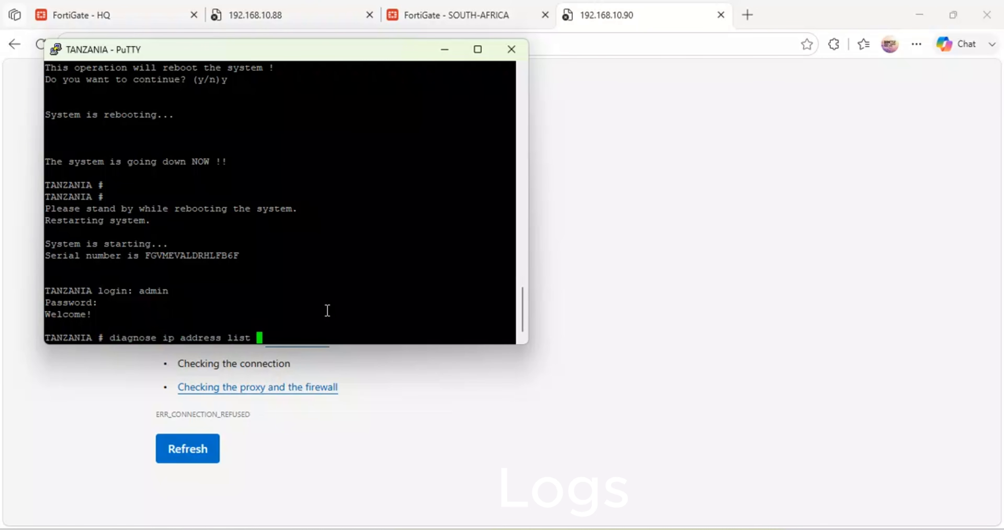
{"action": "key", "text": "Return"}
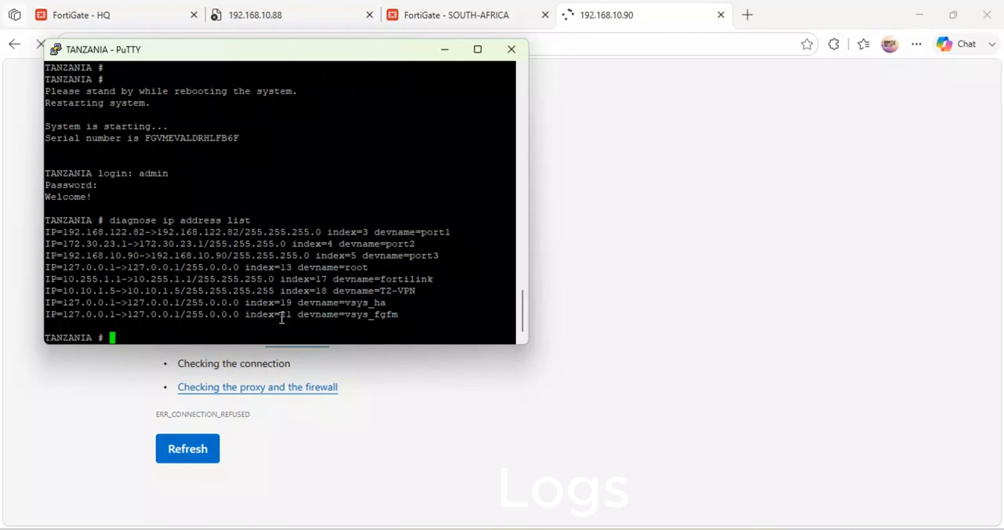
Step: Return the TANZANIA browser tab to its start page and request 192.168.10.90 again
{"action": "left_click", "coordinate": [589, 12]}
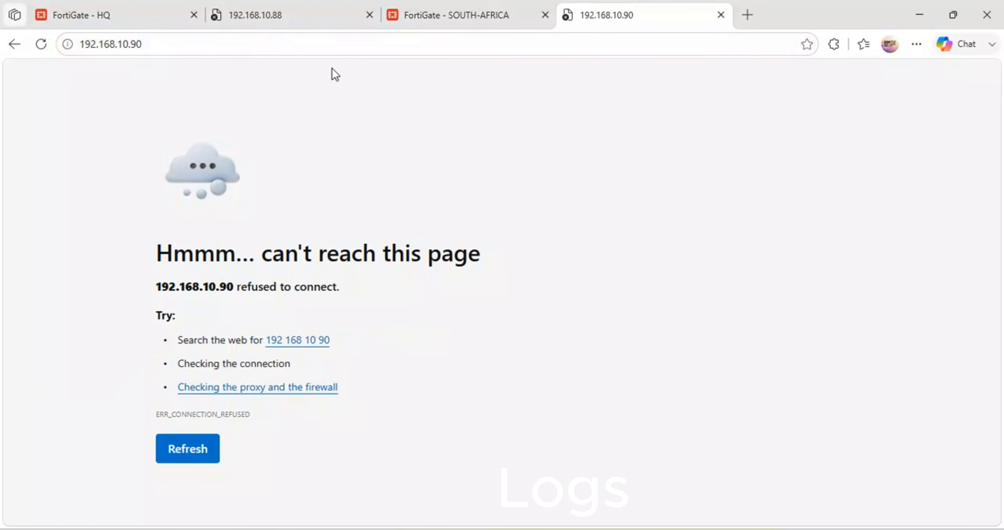
{"action": "left_click", "coordinate": [40, 43]}
{"action": "left_click", "coordinate": [14, 44]}
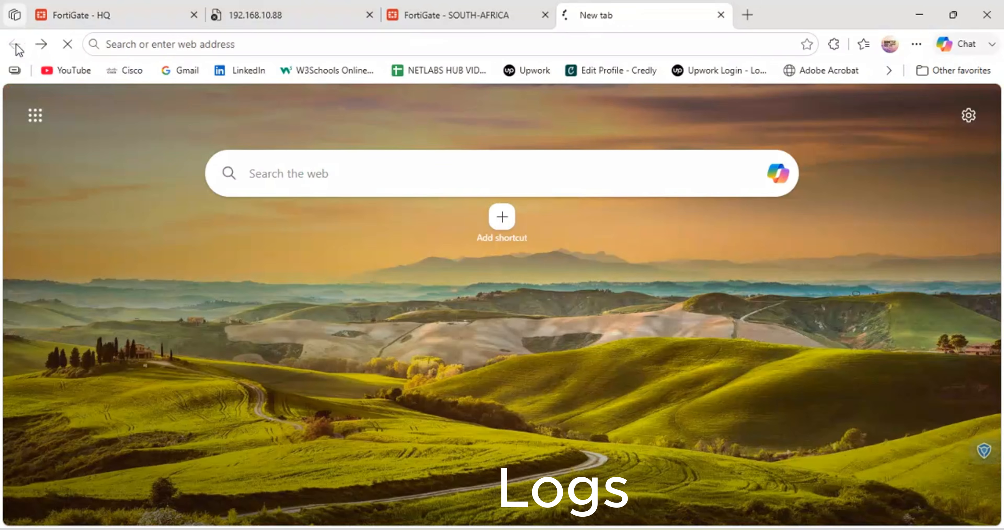
{"action": "left_click", "coordinate": [156, 44]}
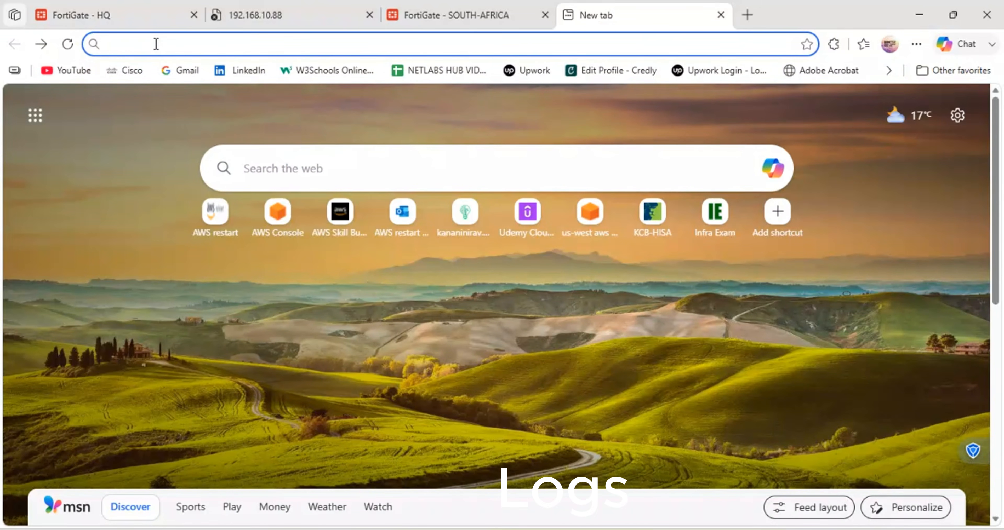
{"action": "type", "text": "192.1"}
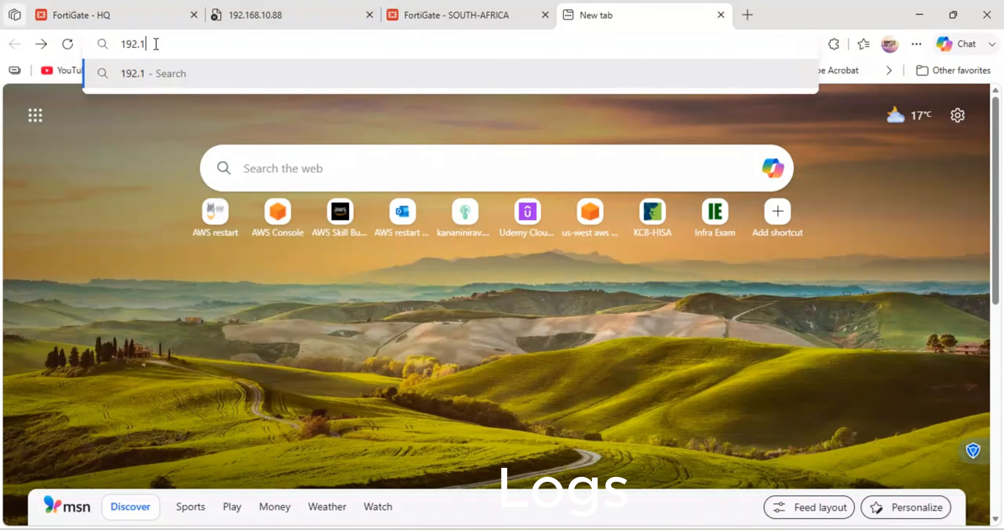
{"action": "type", "text": "68.10.90"}
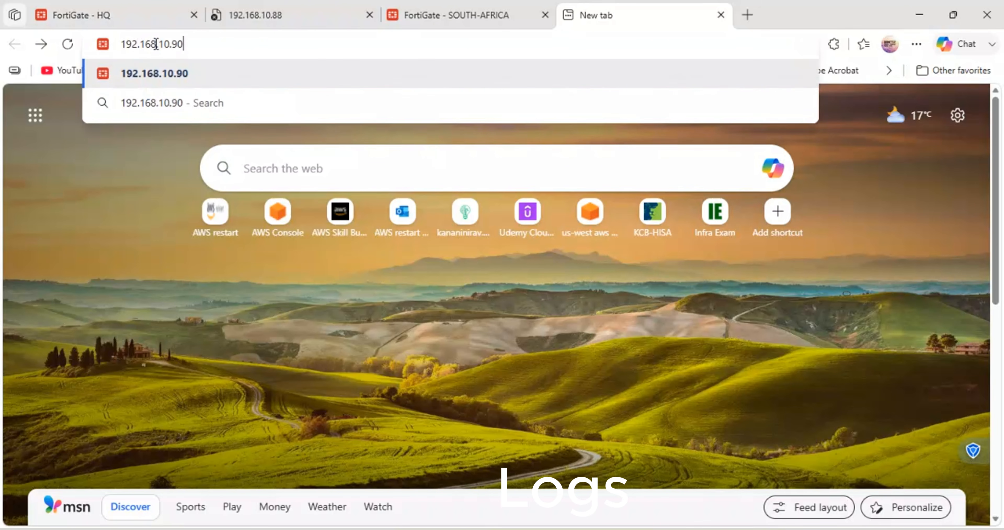
{"action": "key", "text": "Return"}
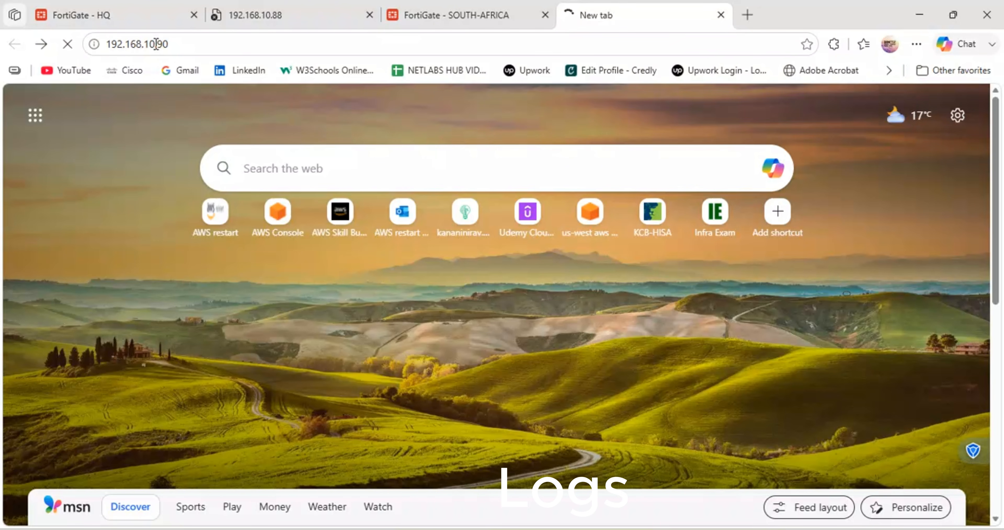
{"action": "key", "text": "Return"}
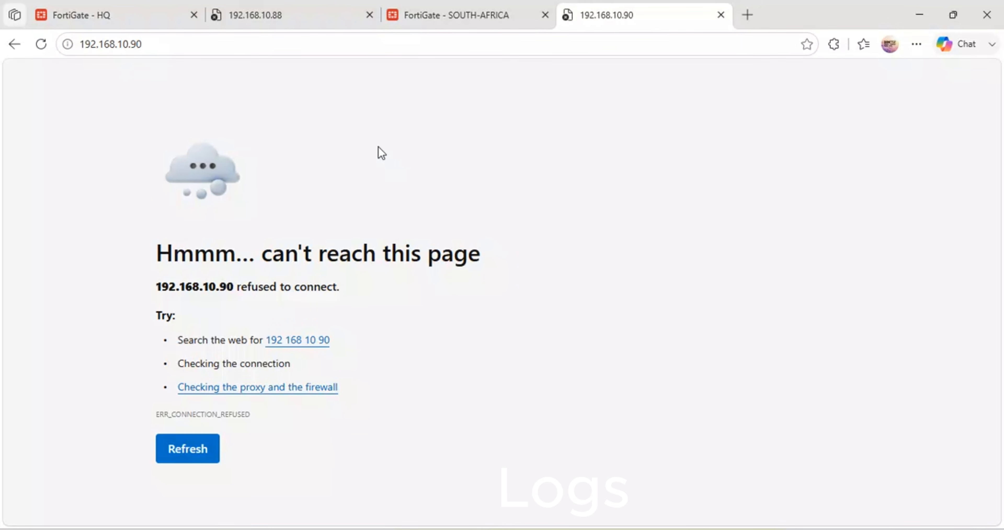
Step: Run a continuous ping to 192.168.10.90 from a Windows command prompt, and minimise the prompt window
{"action": "key", "text": "super+r"}
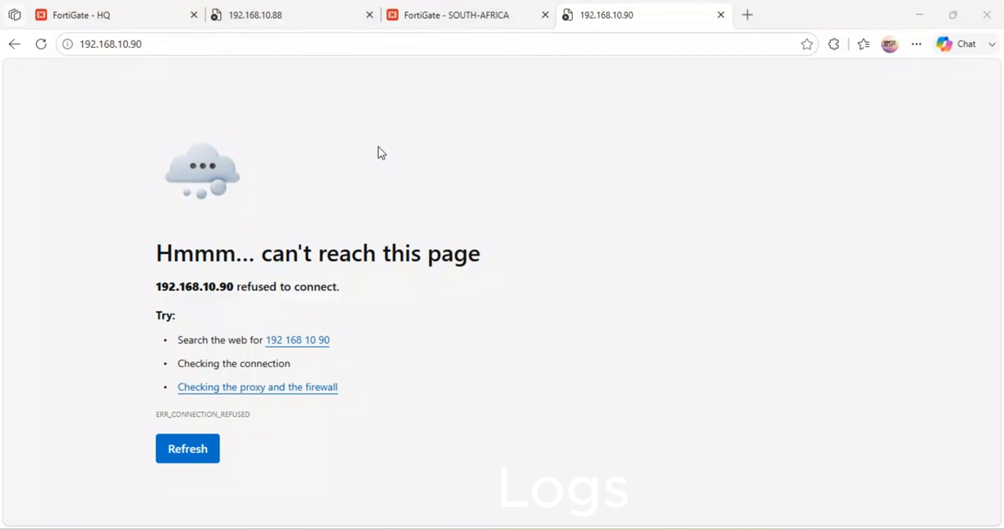
{"action": "type", "text": "cmd"}
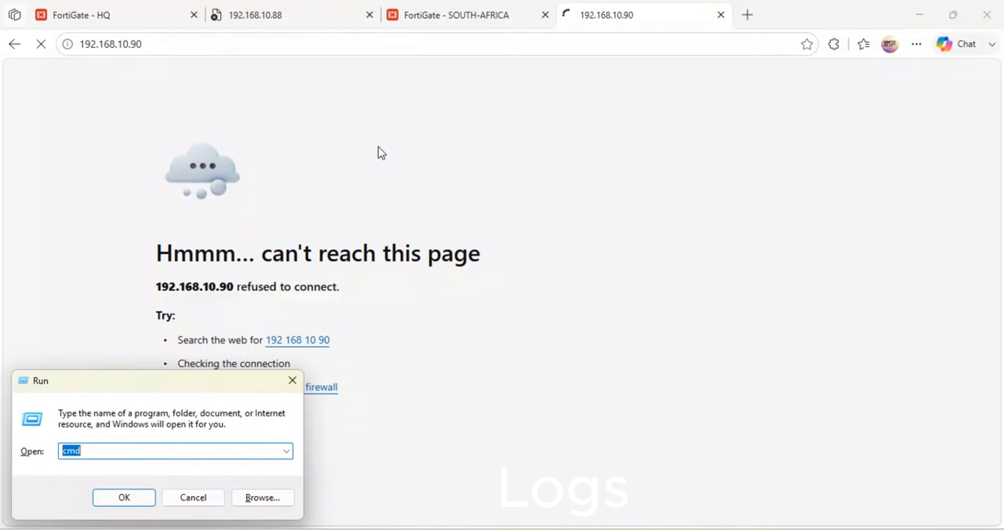
{"action": "key", "text": "Return"}
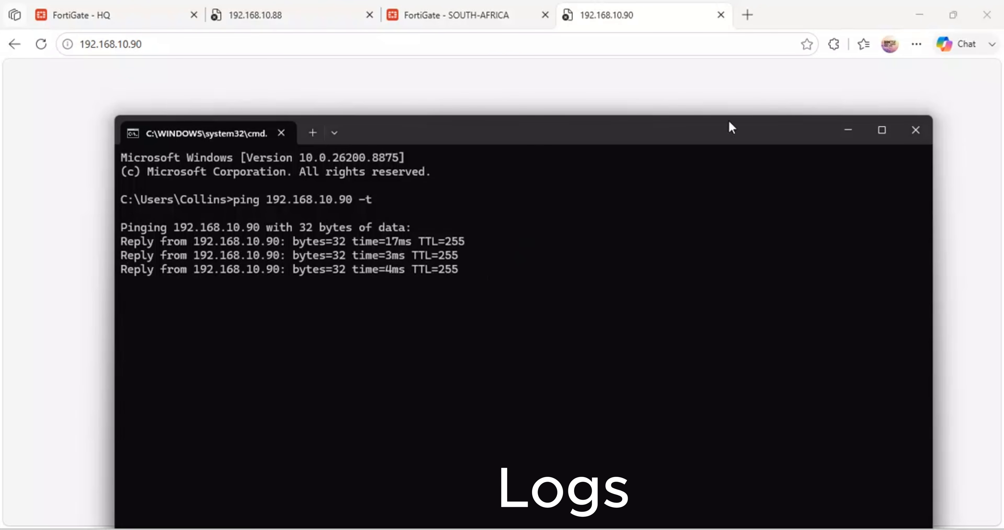
{"action": "left_click", "coordinate": [849, 130]}
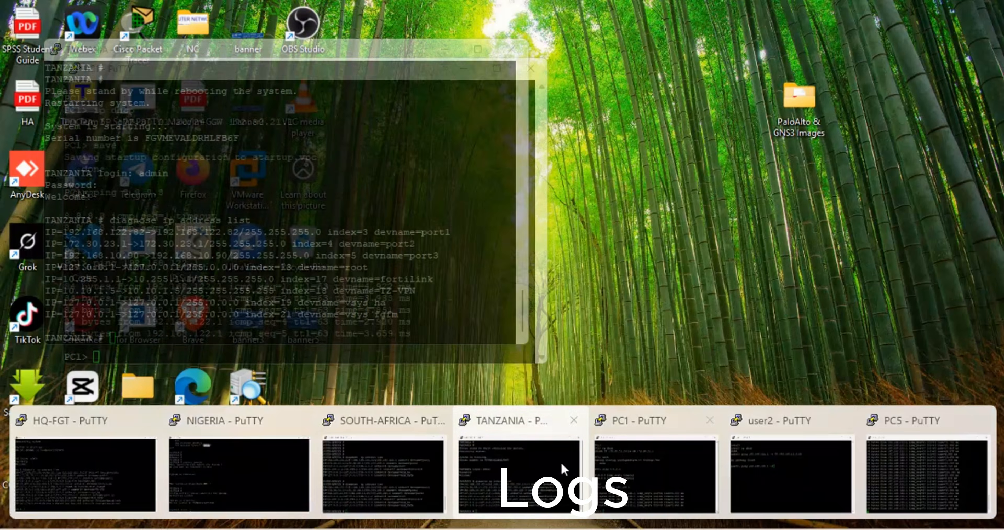
Step: Test internet connectivity from the TANZANIA FortiGate console by pinging 8.8.8.8
{"action": "left_click", "coordinate": [521, 474]}
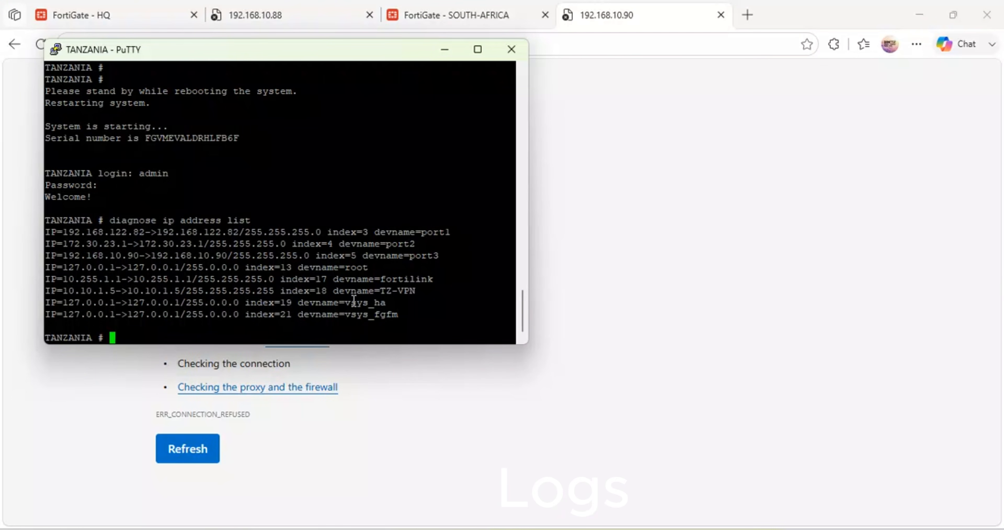
{"action": "type", "text": "execute"}
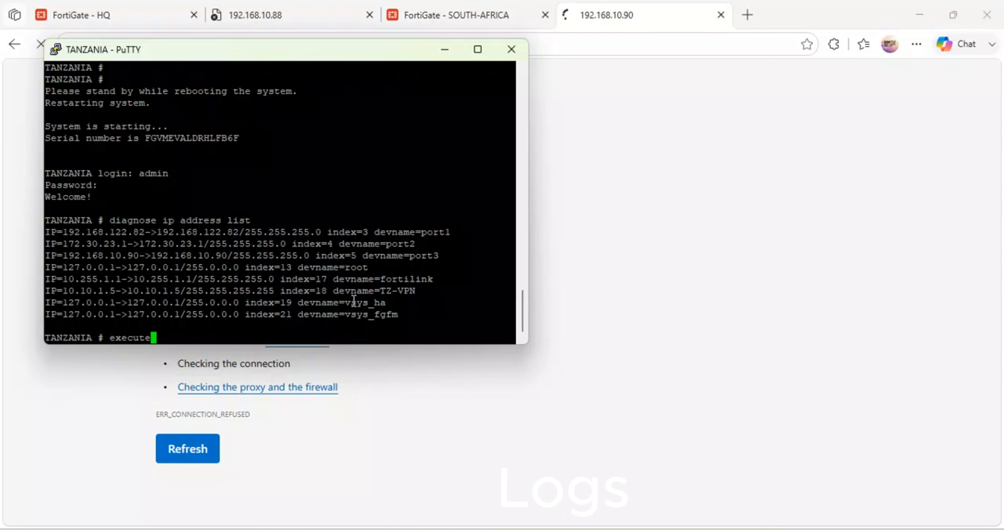
{"action": "type", "text": " ping"}
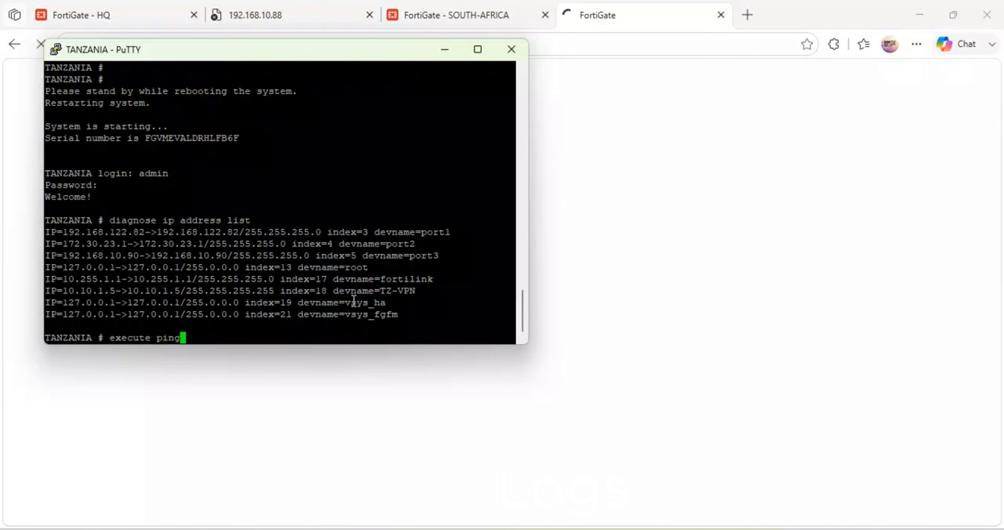
{"action": "type", "text": " 8.8.8.8"}
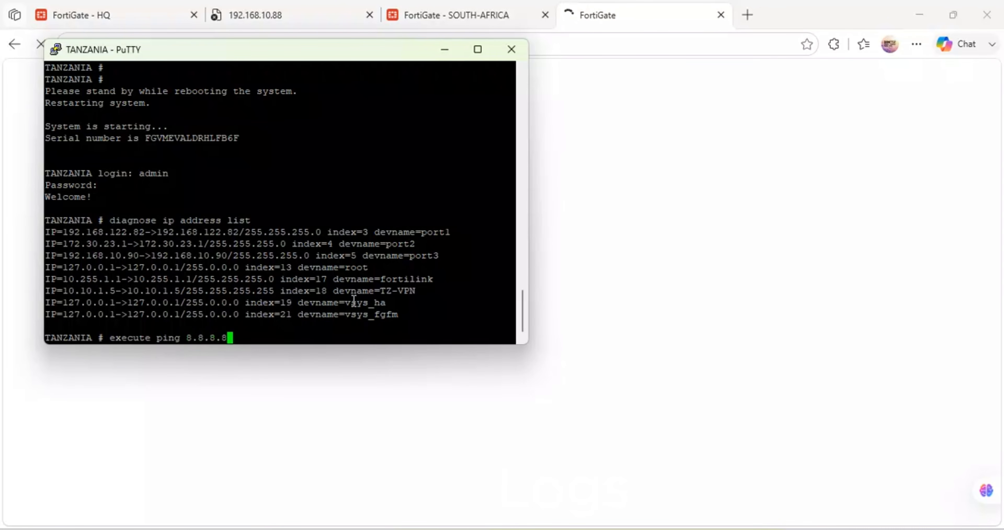
{"action": "key", "text": "Return"}
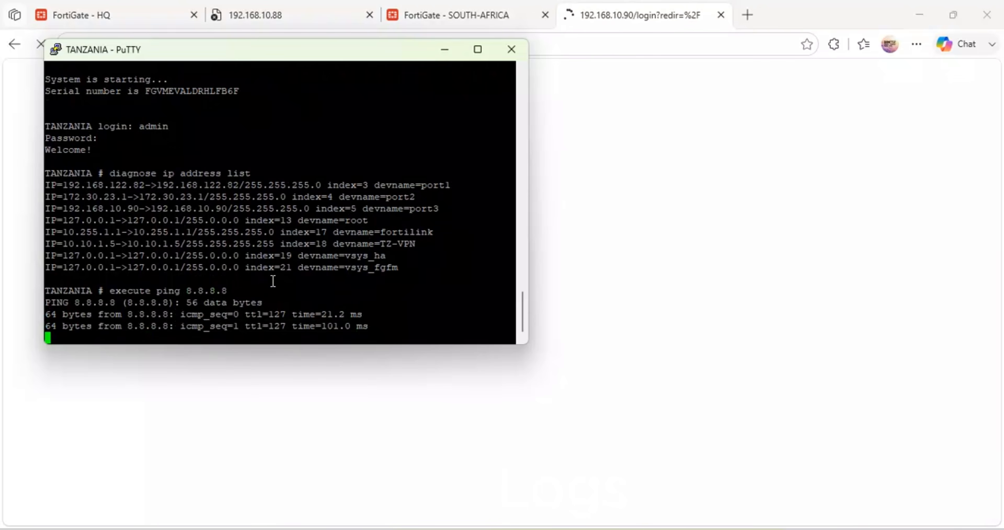
Step: Log in to the TANZANIA FortiGate web interface as admin with the account password
{"action": "left_click", "coordinate": [790, 259]}
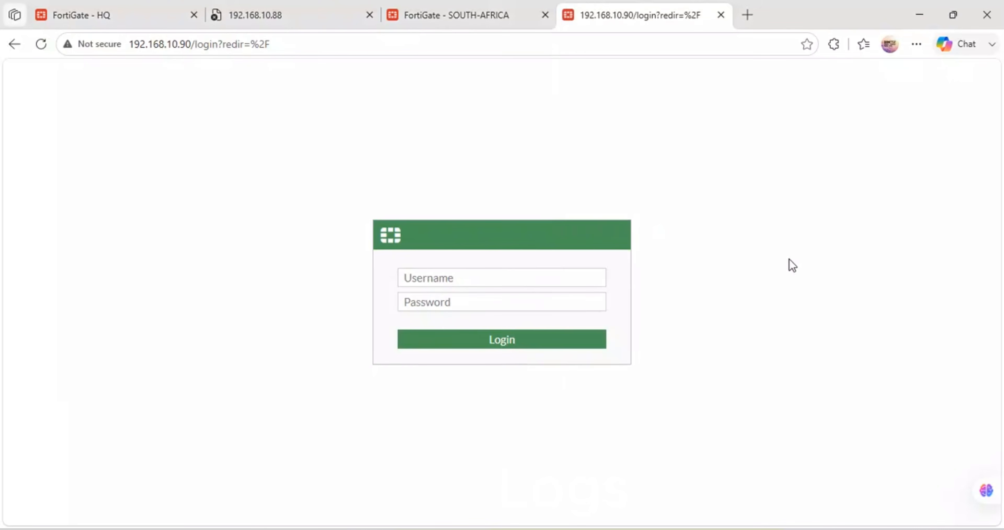
{"action": "left_click", "coordinate": [453, 279]}
{"action": "type", "text": "admin"}
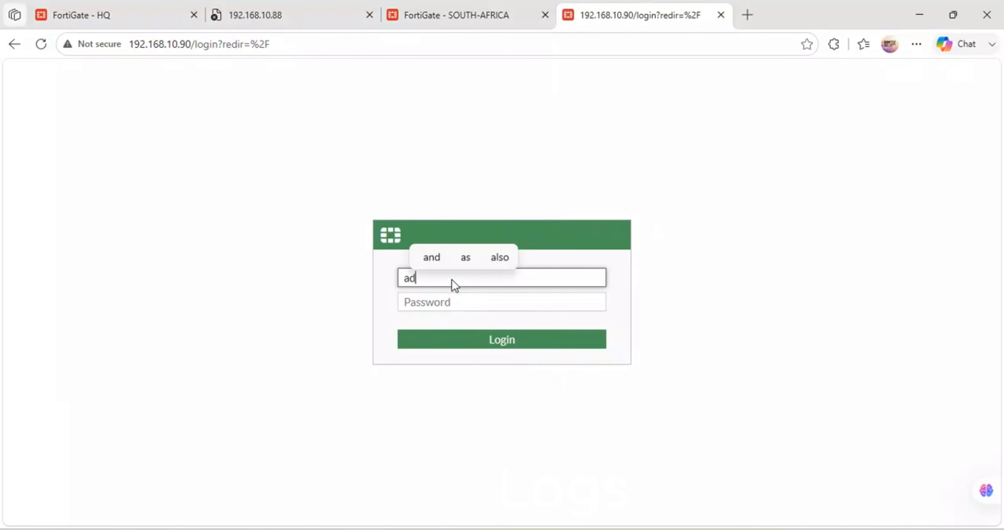
{"action": "key", "text": "Tab"}
{"action": "type", "text": "a"}
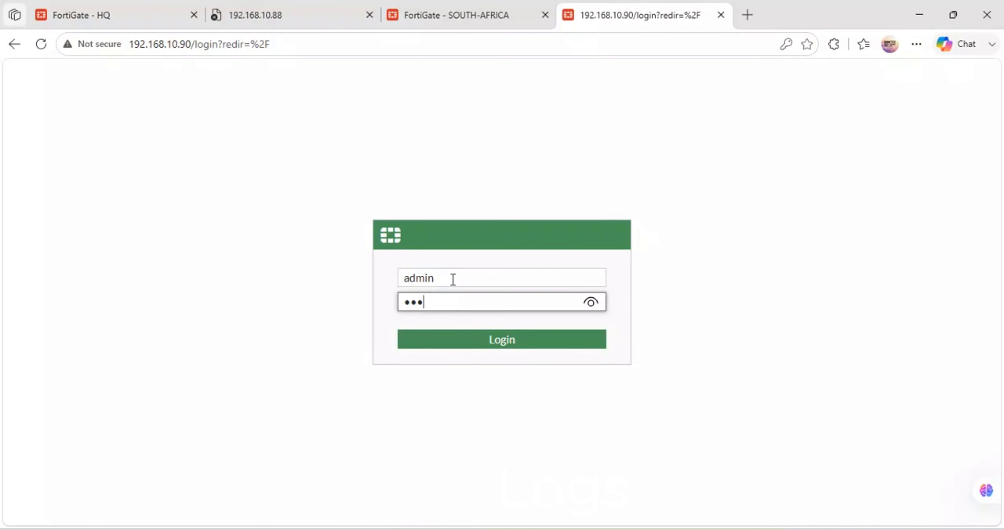
{"action": "type", "text": "dmin"}
{"action": "key", "text": "Return"}
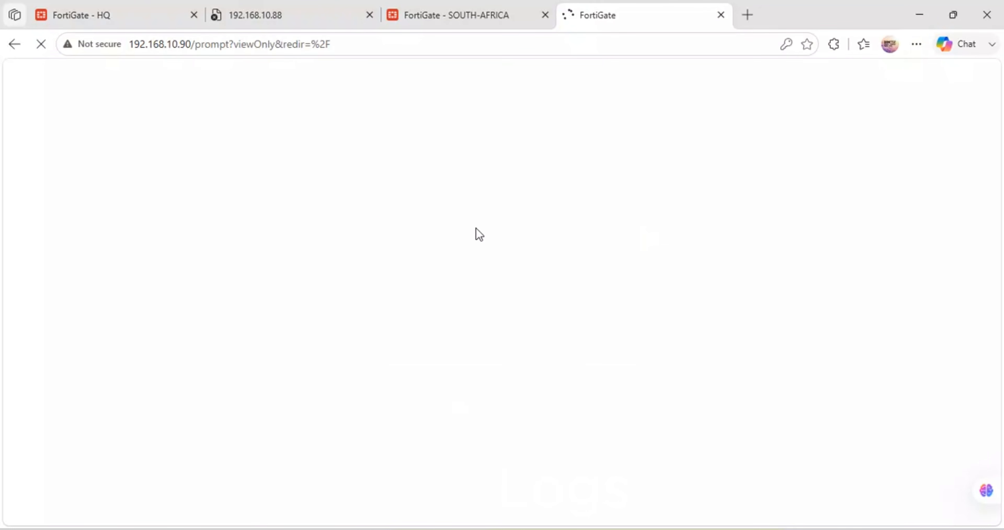
{"action": "left_click", "coordinate": [764, 238]}
Step: Check the SOUTH-AFRICA and TANZANIA FortiGate tabs, and bring up the 192.168.10.88 tab
{"action": "left_click", "coordinate": [480, 15]}
{"action": "left_click", "coordinate": [603, 8]}
{"action": "left_click", "coordinate": [503, 18]}
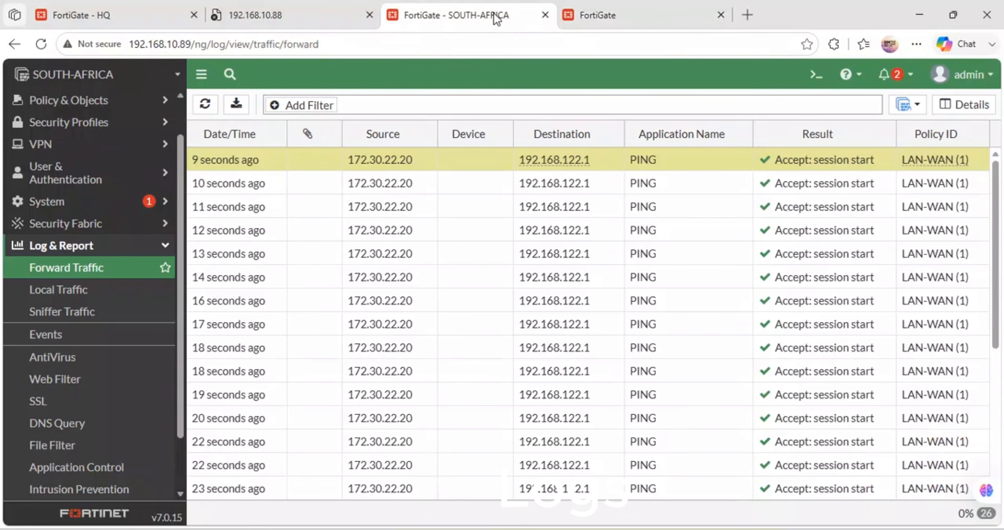
{"action": "left_click", "coordinate": [626, 15]}
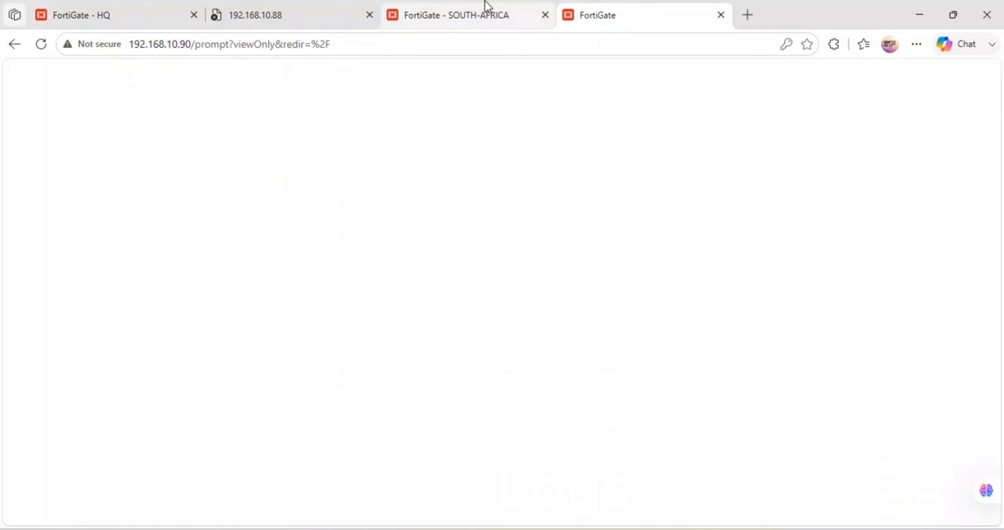
{"action": "left_click", "coordinate": [426, 7]}
{"action": "left_click", "coordinate": [279, 11]}
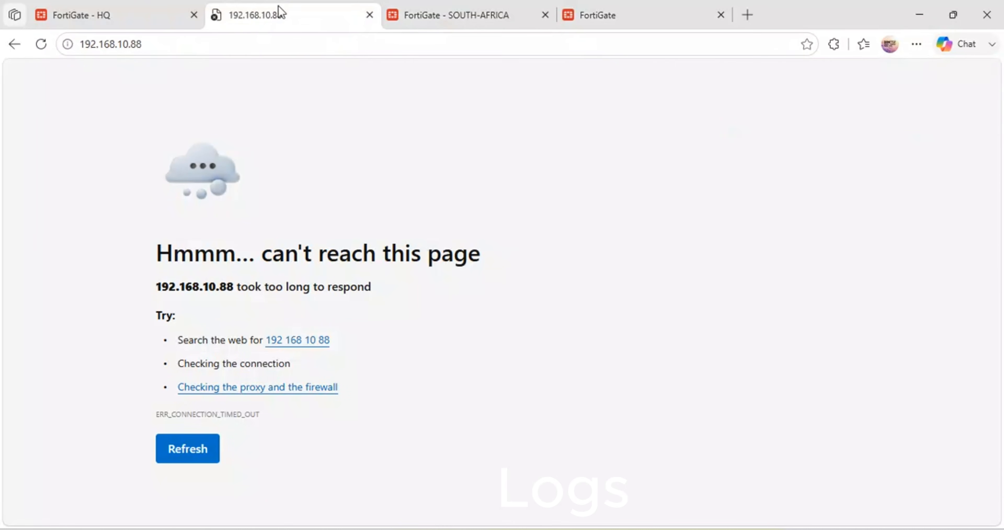